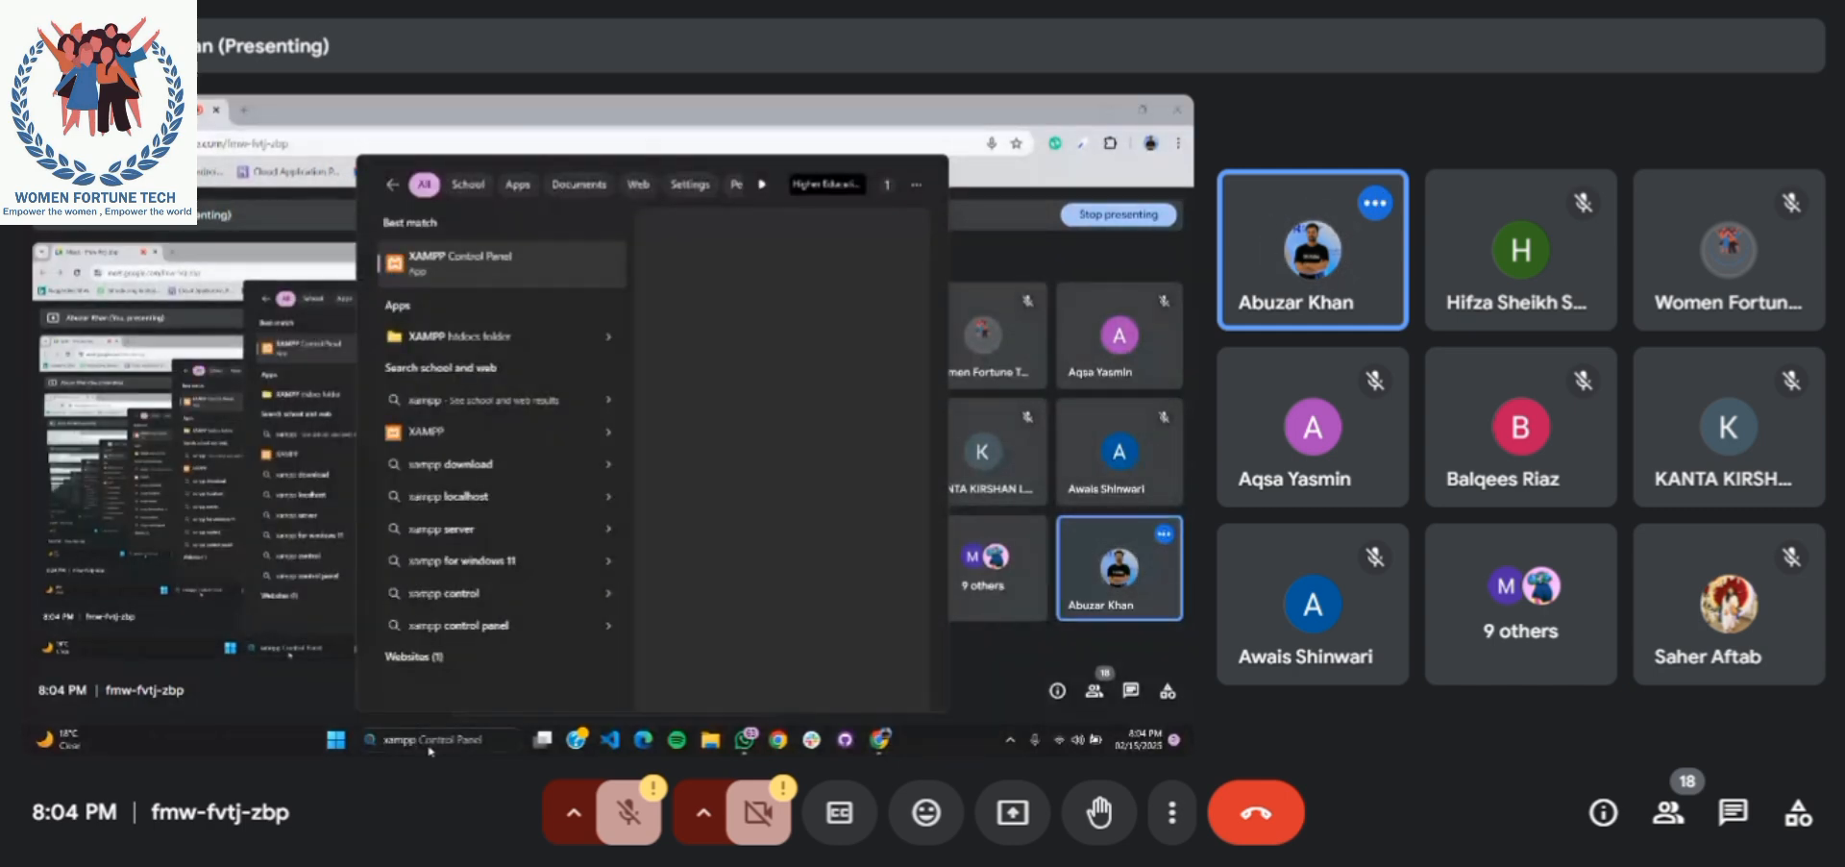
Open the XAMPP Control Panel, start the Apache and MySQL modules, and minimize the panel
{"action": "key", "text": "Return"}
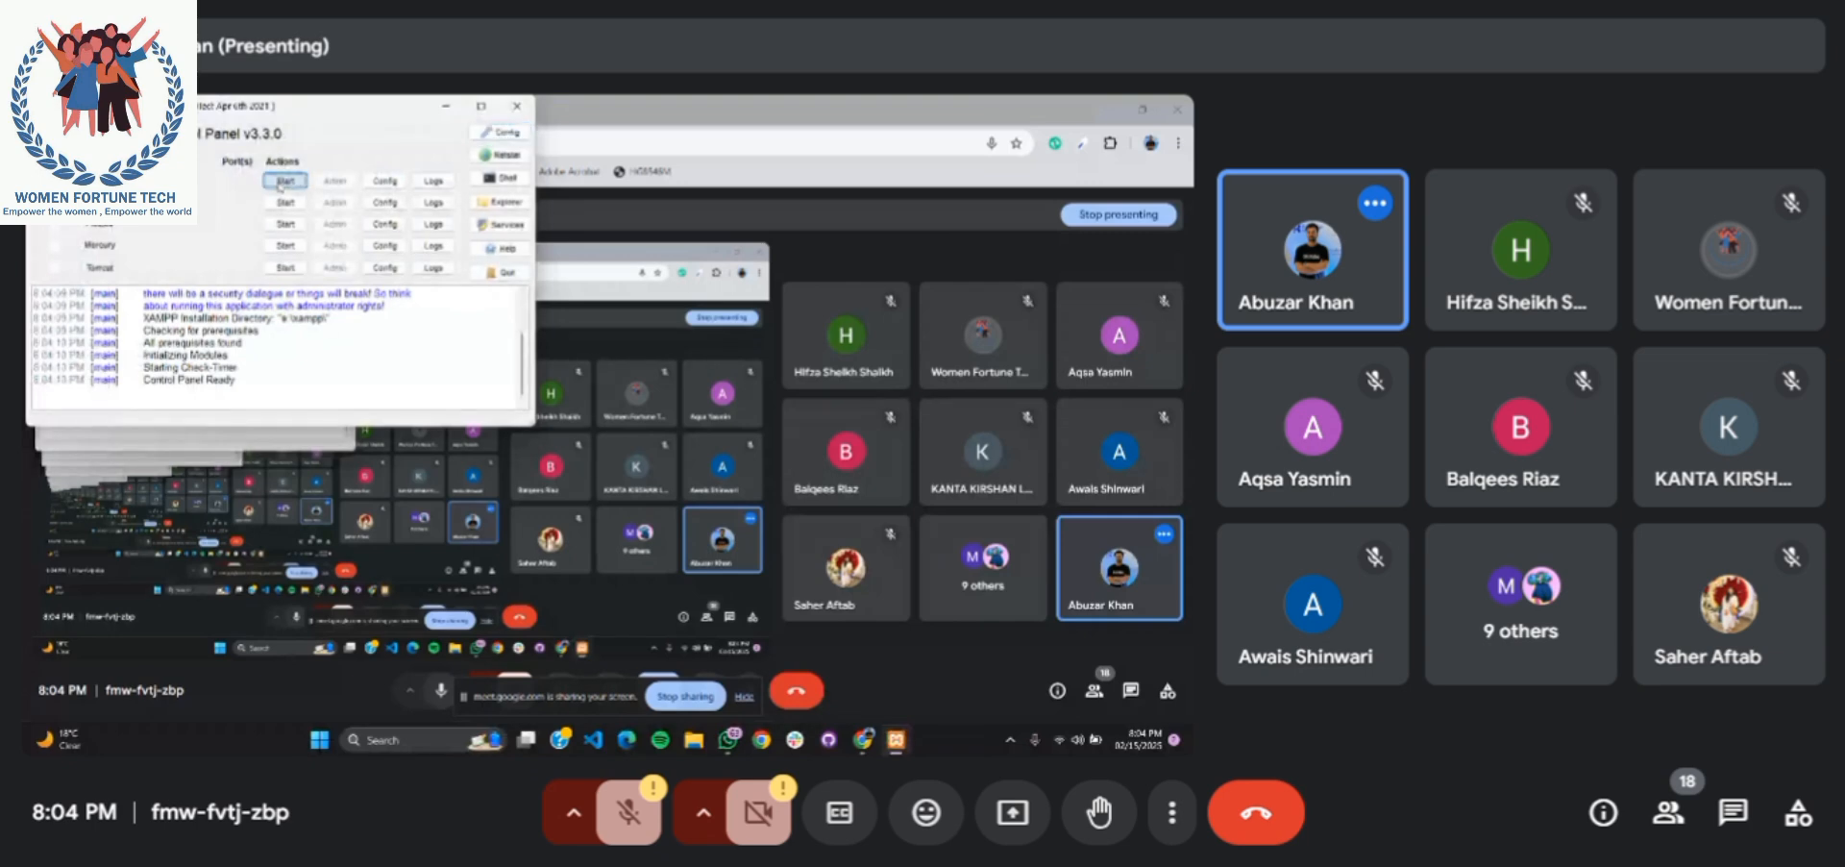
{"action": "left_click", "coordinate": [284, 181]}
{"action": "left_click", "coordinate": [289, 204]}
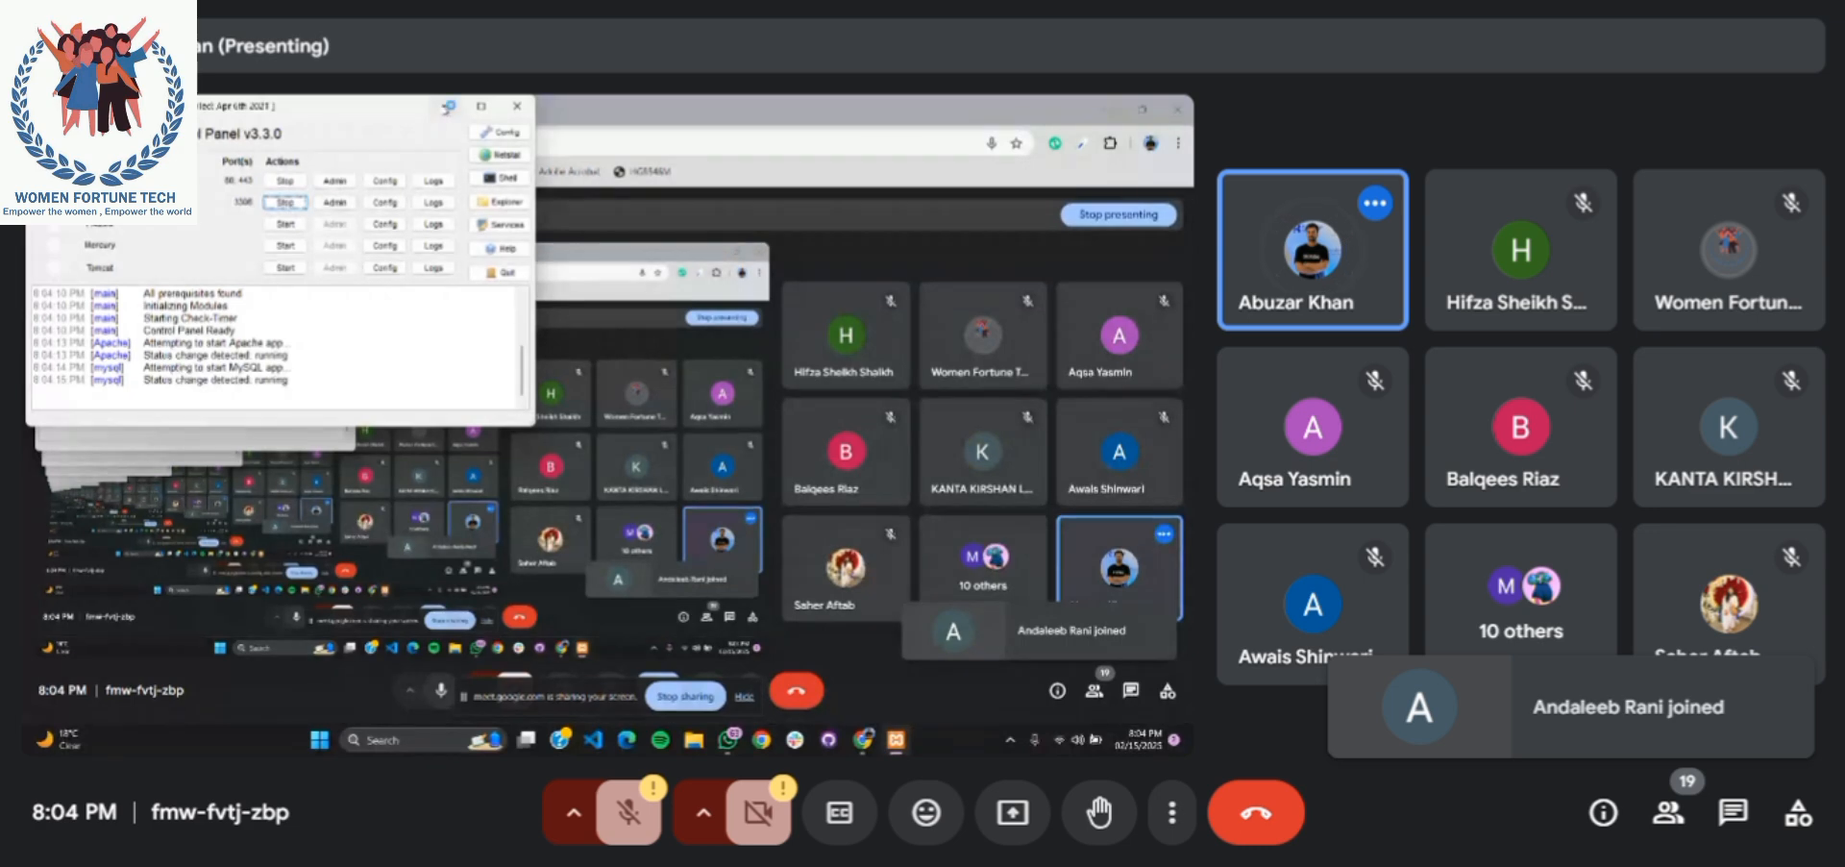
{"action": "left_click", "coordinate": [443, 107]}
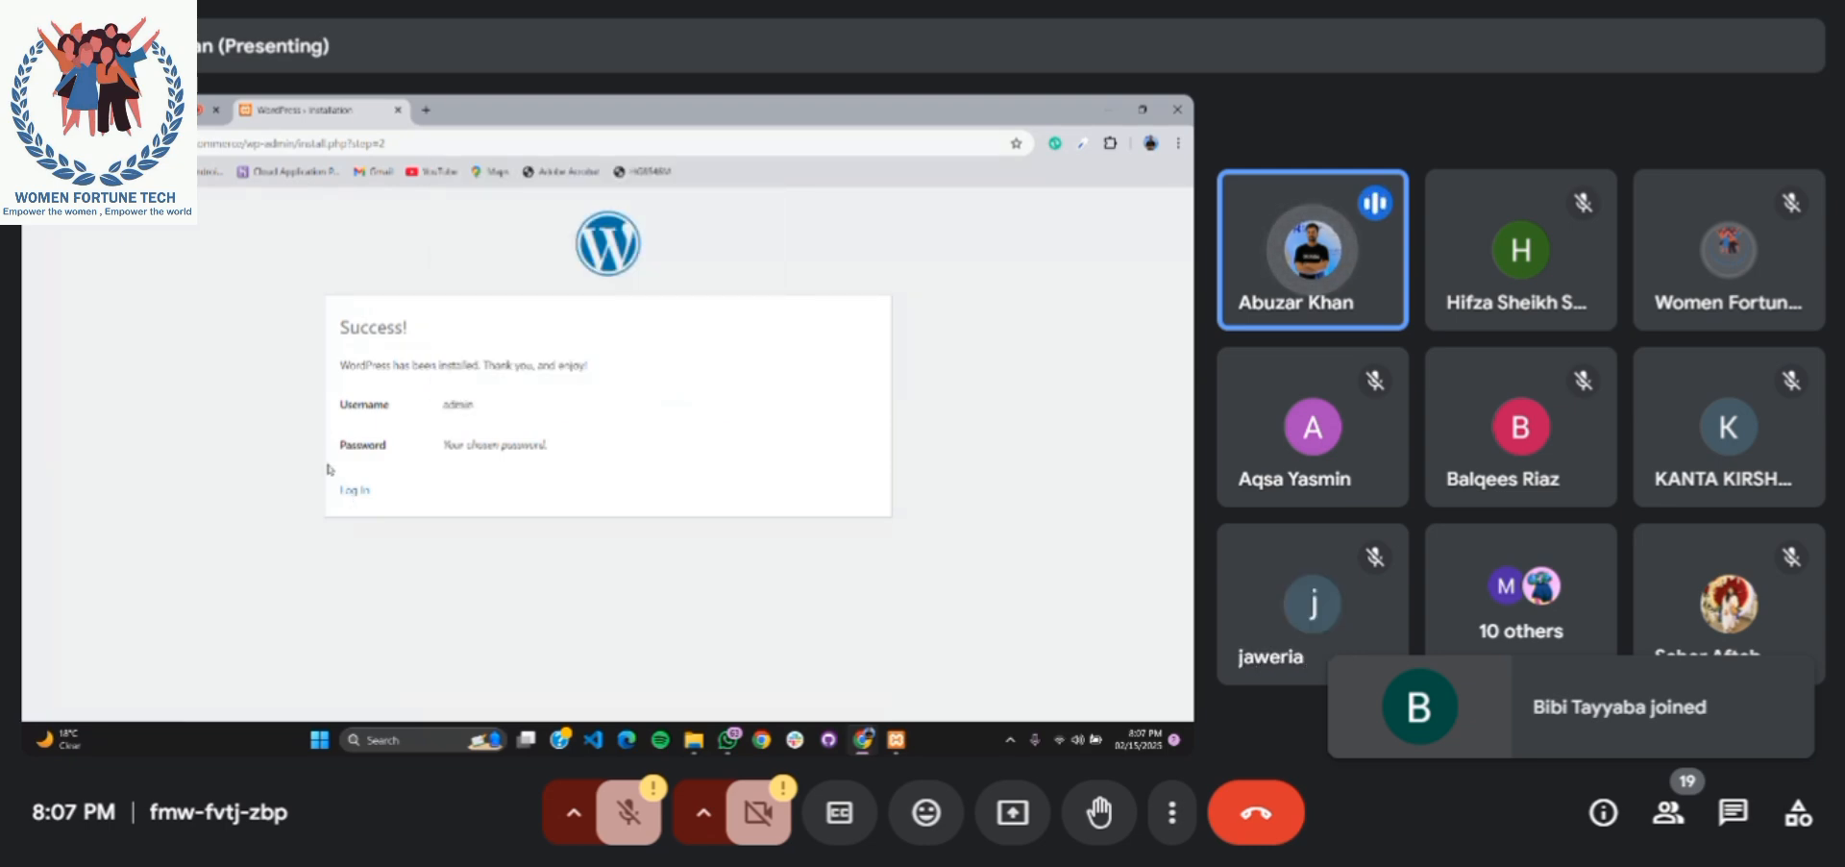
Go from the WordPress installation success page to the login form and log in with the prefilled admin credentials
{"action": "left_click", "coordinate": [351, 490]}
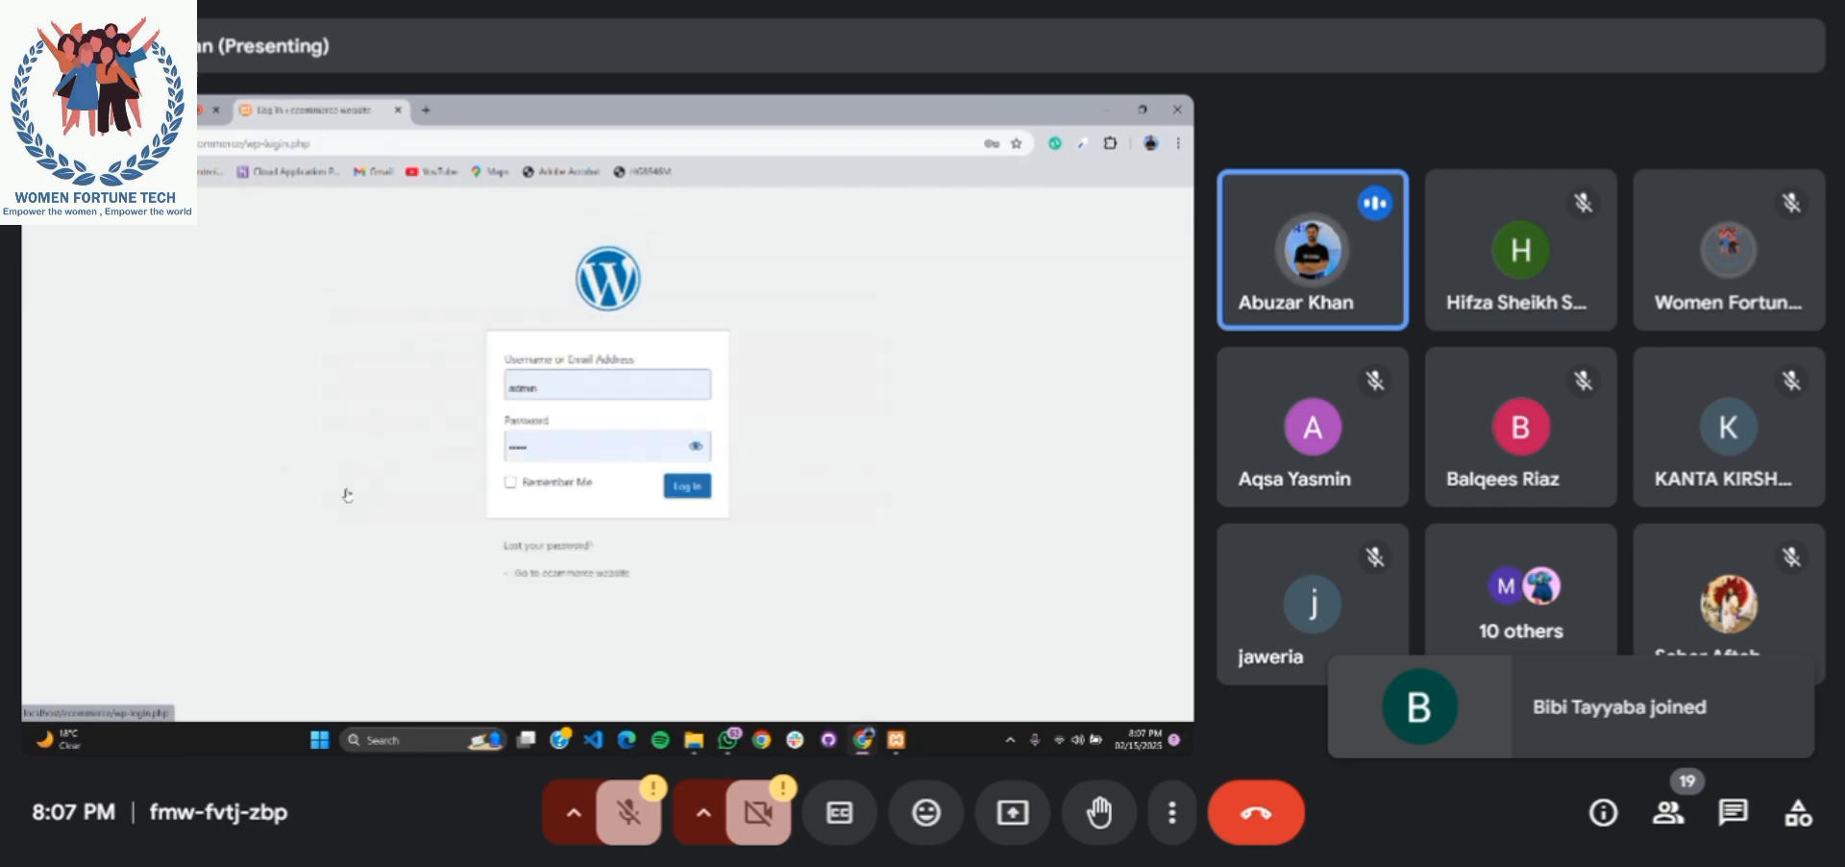
{"action": "left_click", "coordinate": [688, 499]}
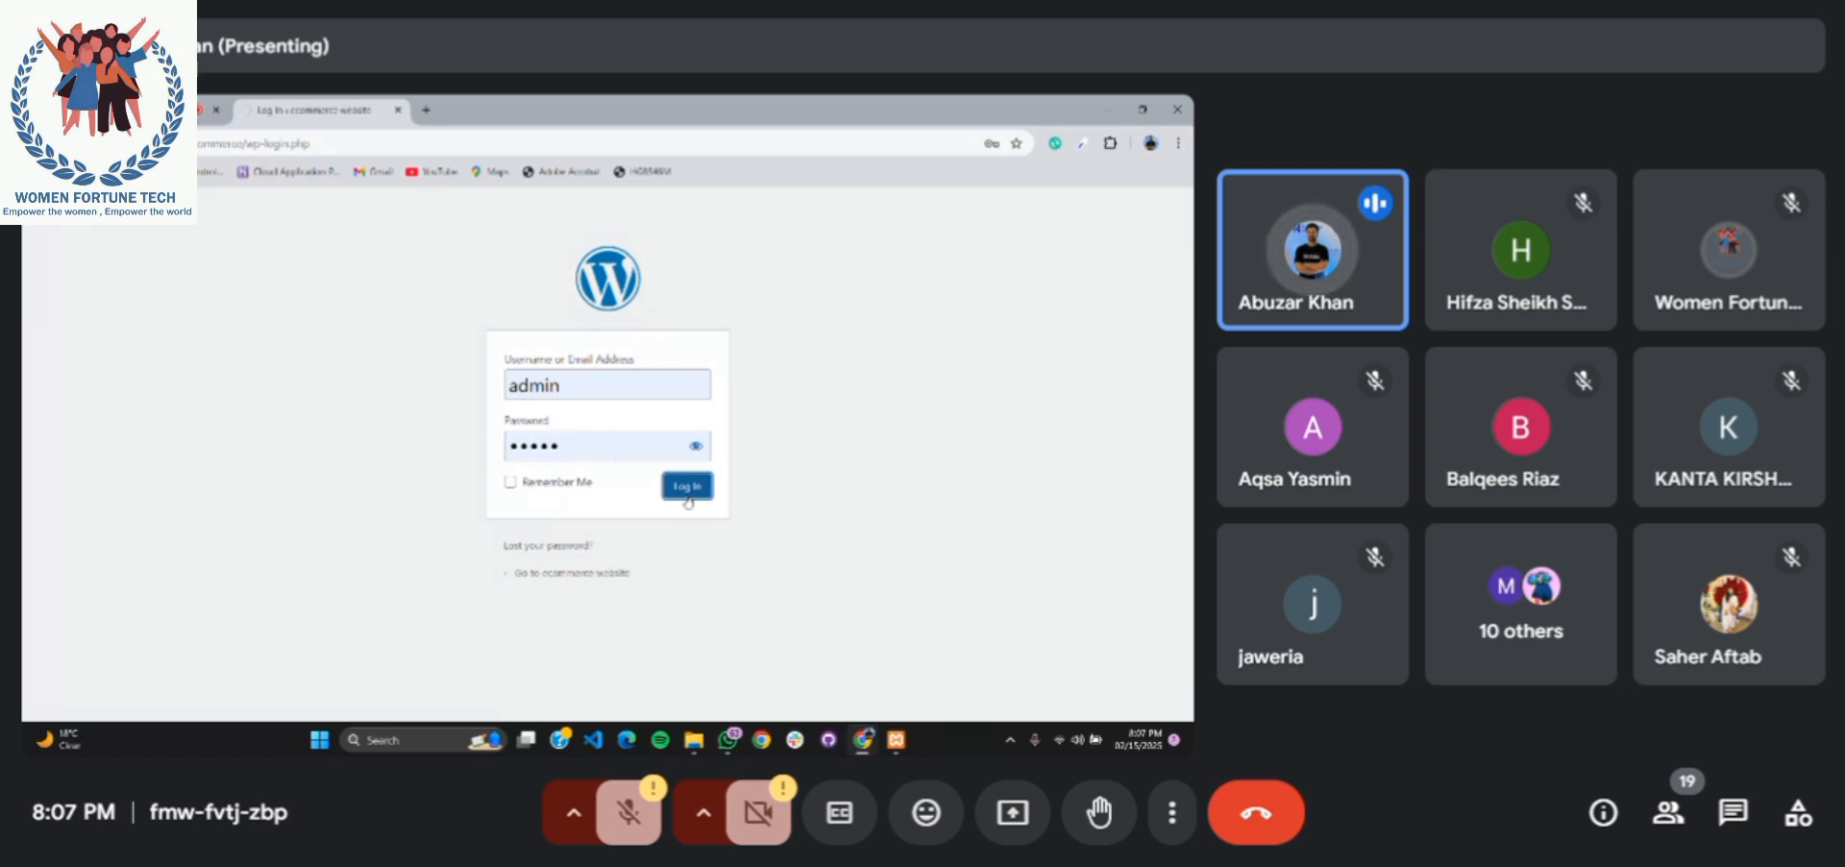
Open the local site localhost/figma in a new browser tab
{"action": "left_click", "coordinate": [426, 110]}
{"action": "type", "text": "localhost"}
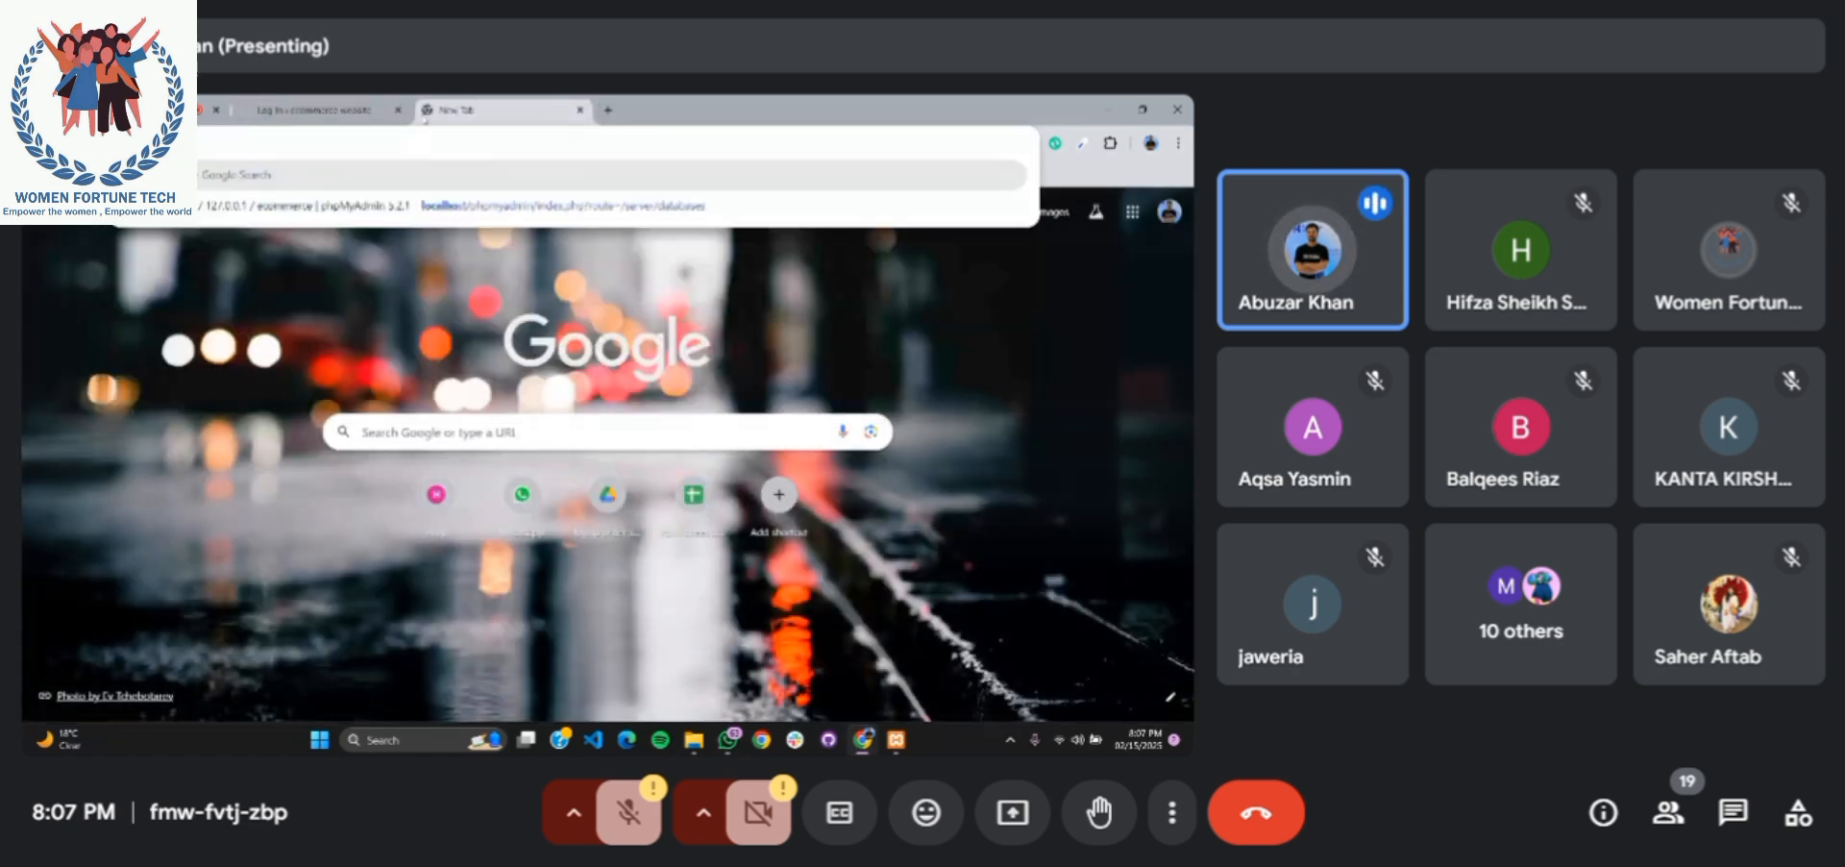
{"action": "type", "text": "/"}
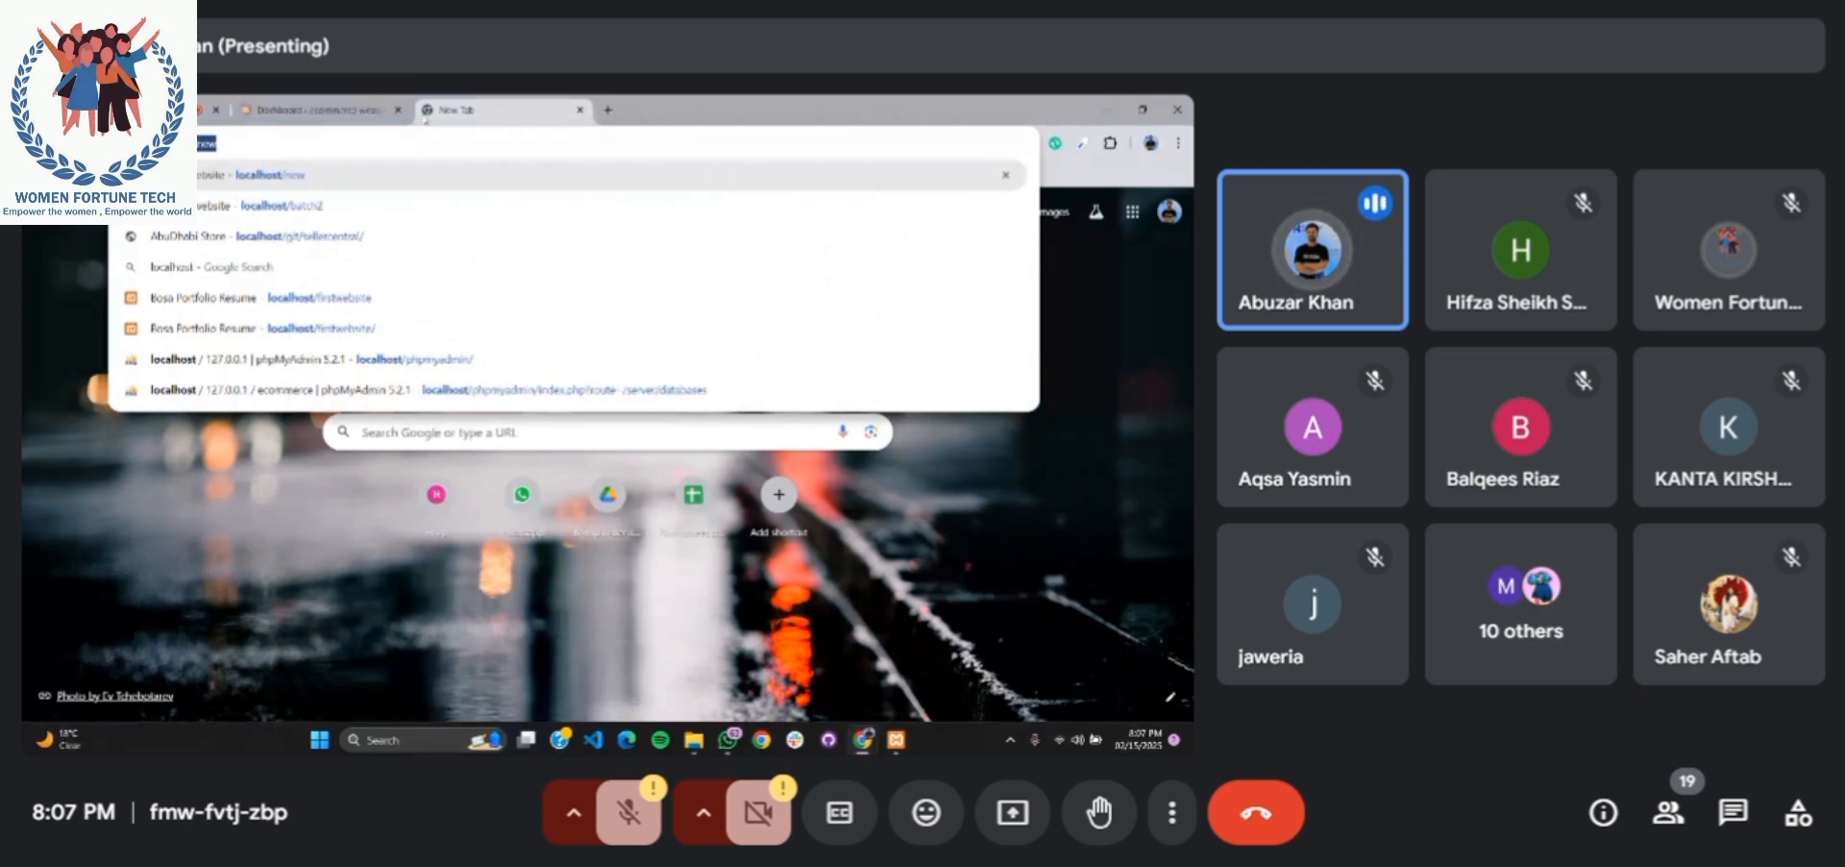
{"action": "type", "text": "new"}
{"action": "key", "text": "BackSpace"}
{"action": "key", "text": "BackSpace"}
{"action": "key", "text": "BackSpace"}
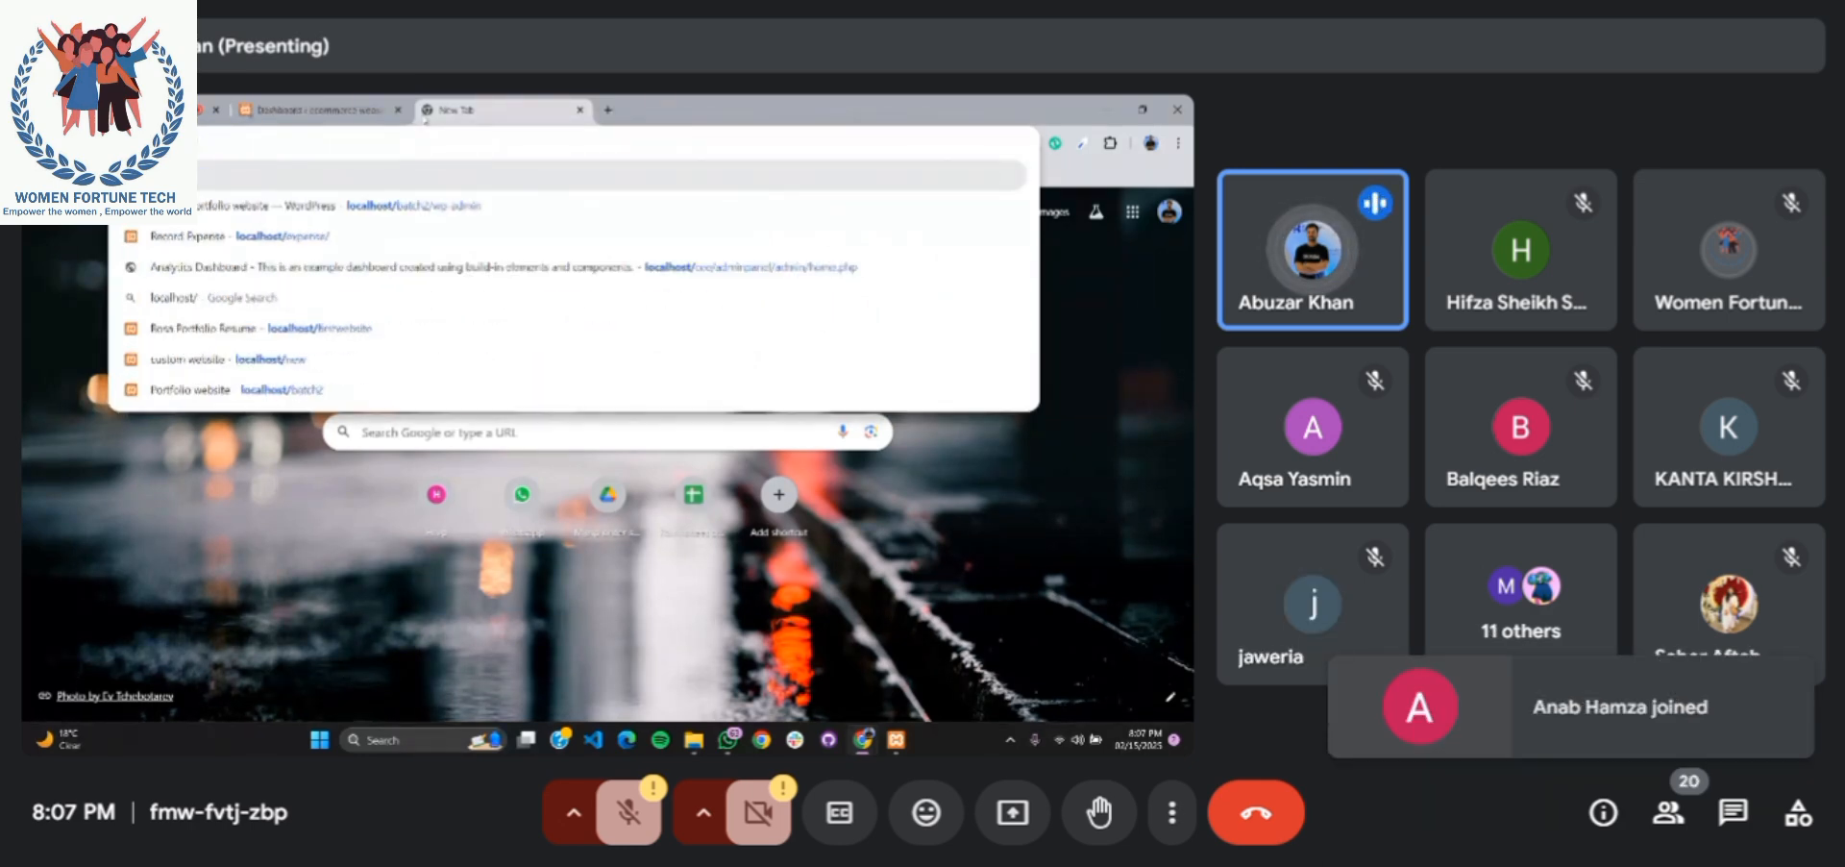
{"action": "type", "text": "figma"}
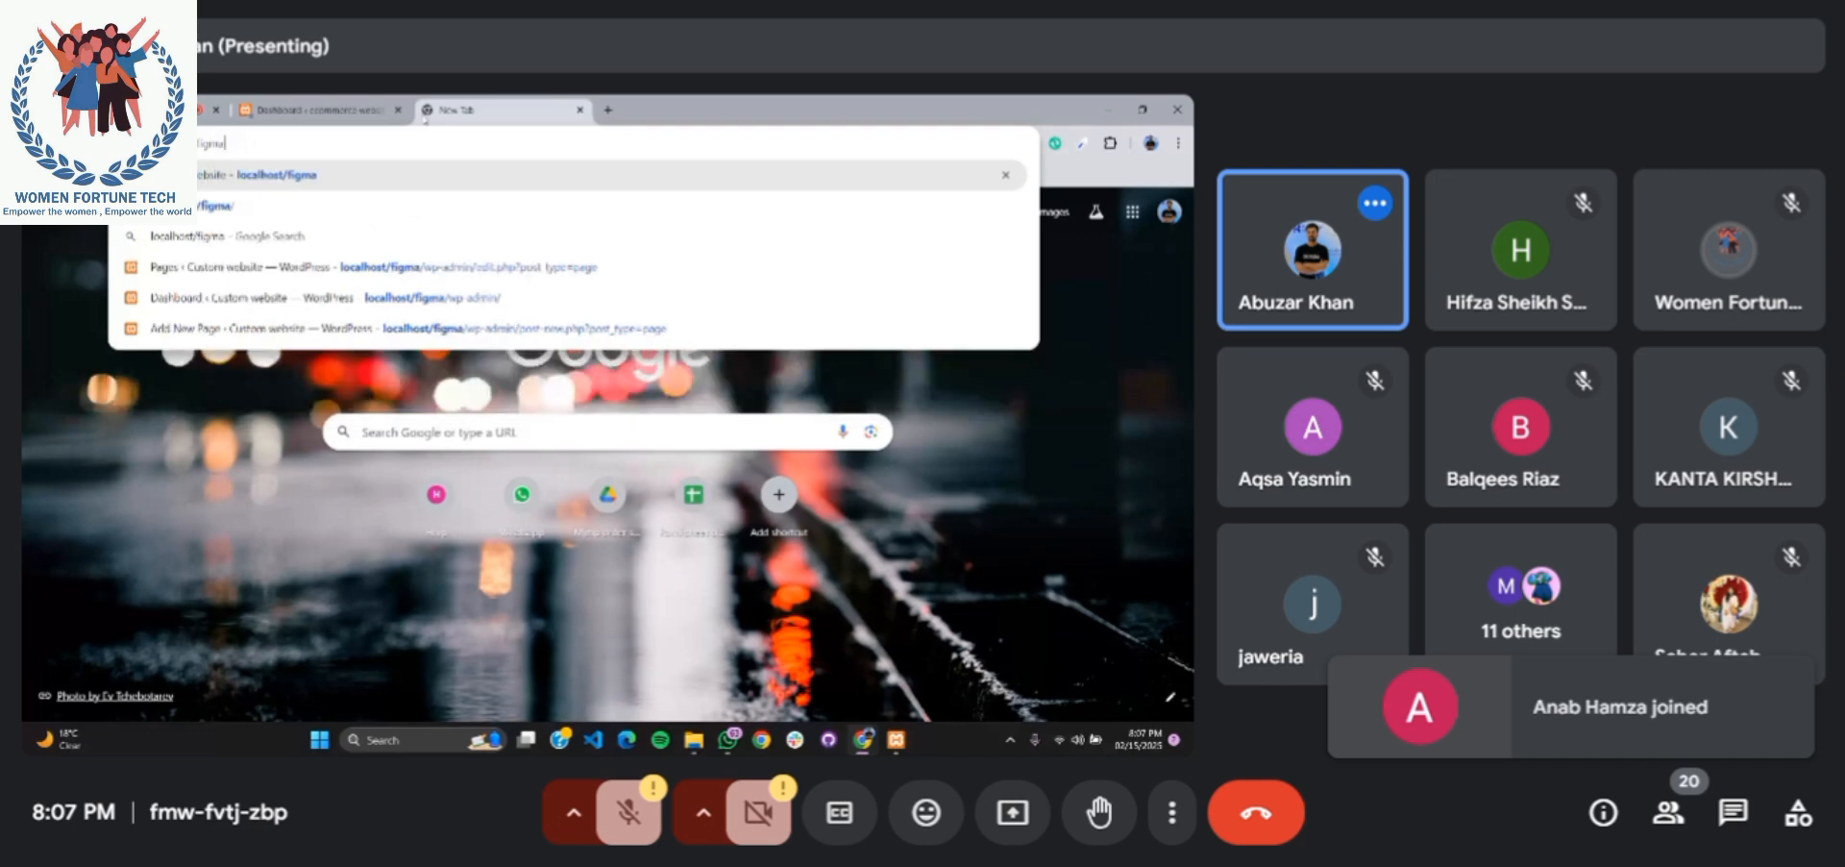
{"action": "key", "text": "Return"}
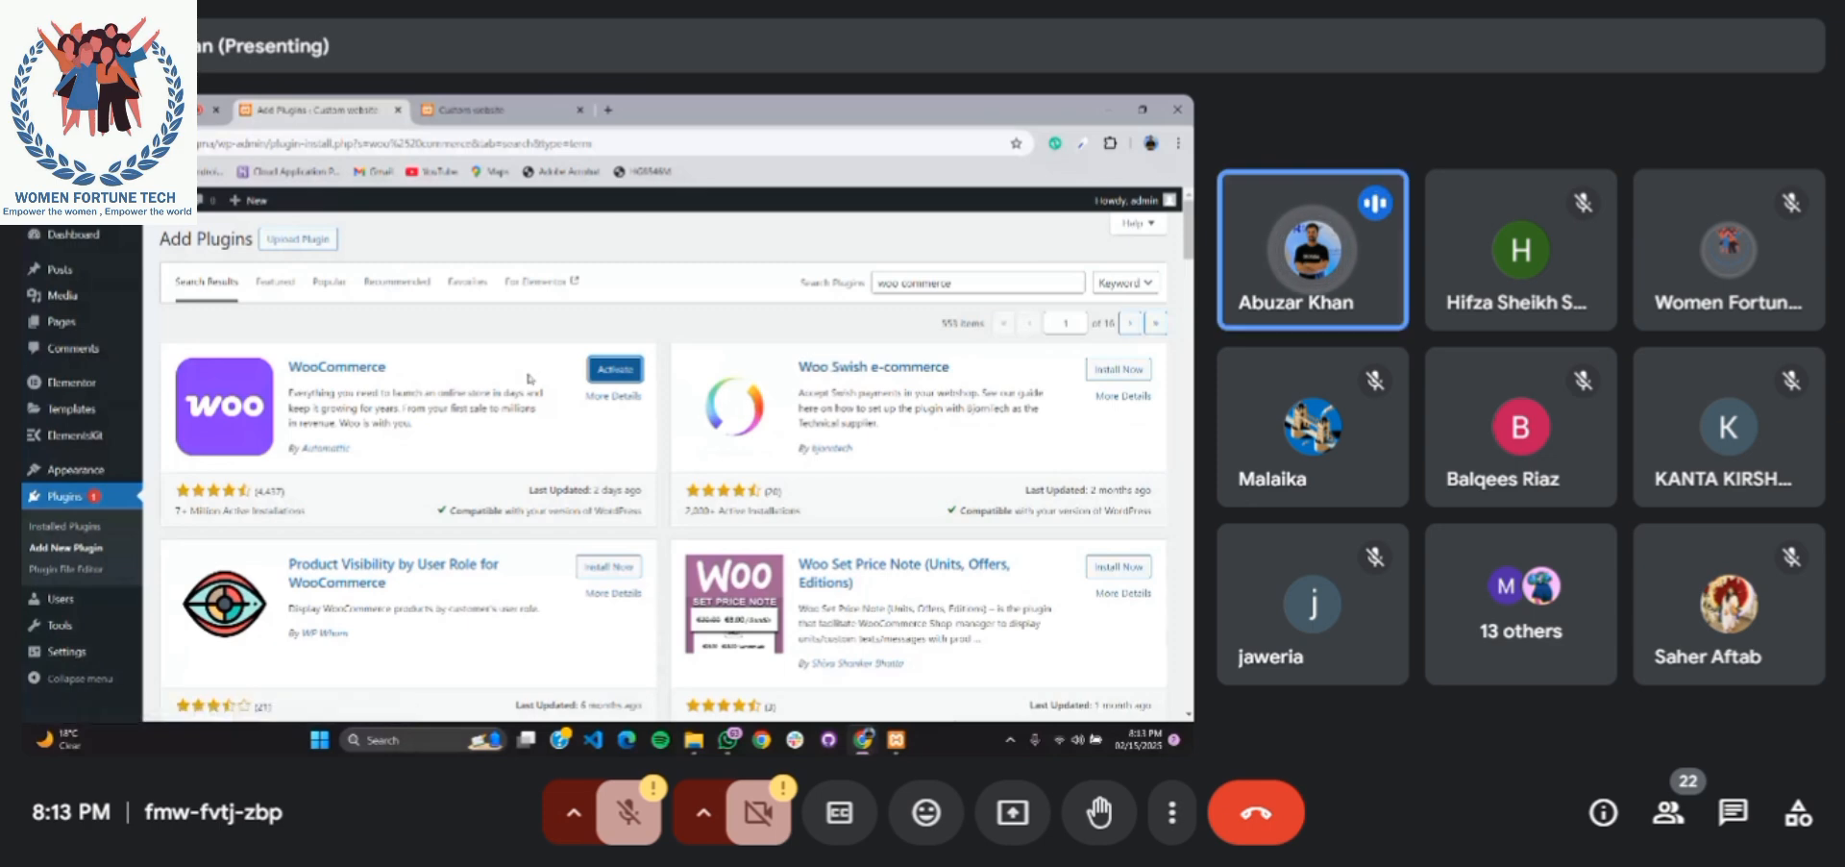
Activate the WooCommerce plugin and set the business location to Pakistan — Khyber Pakhtunkhwa, continuing to the store
{"action": "left_click", "coordinate": [616, 369]}
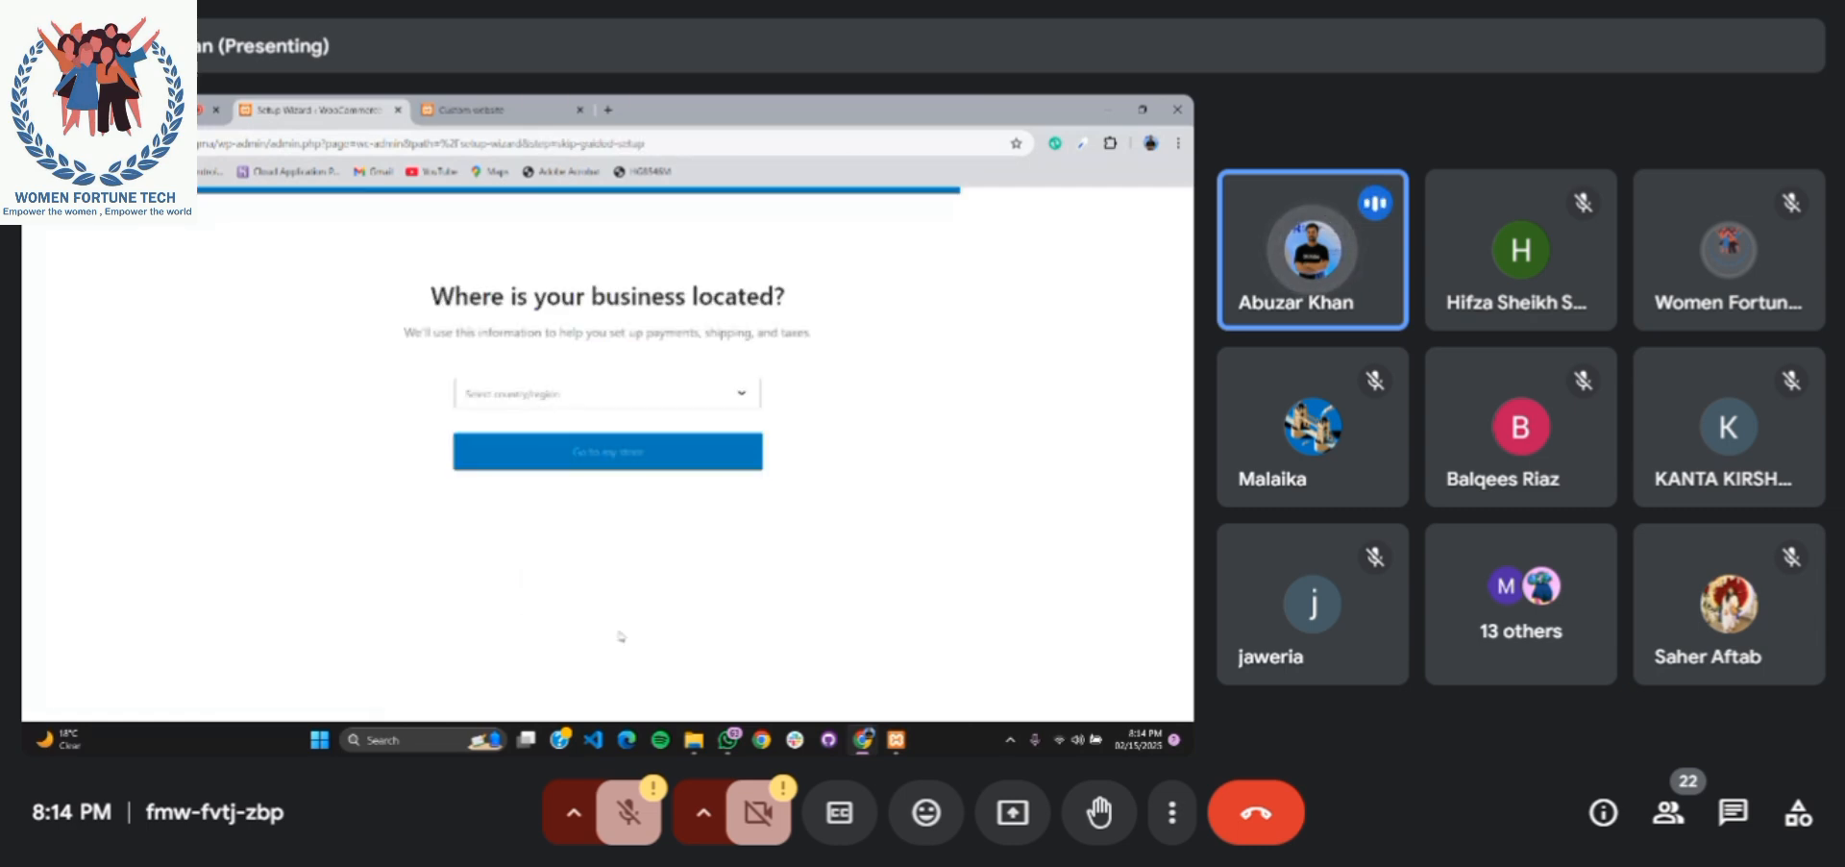
{"action": "left_click", "coordinate": [605, 401]}
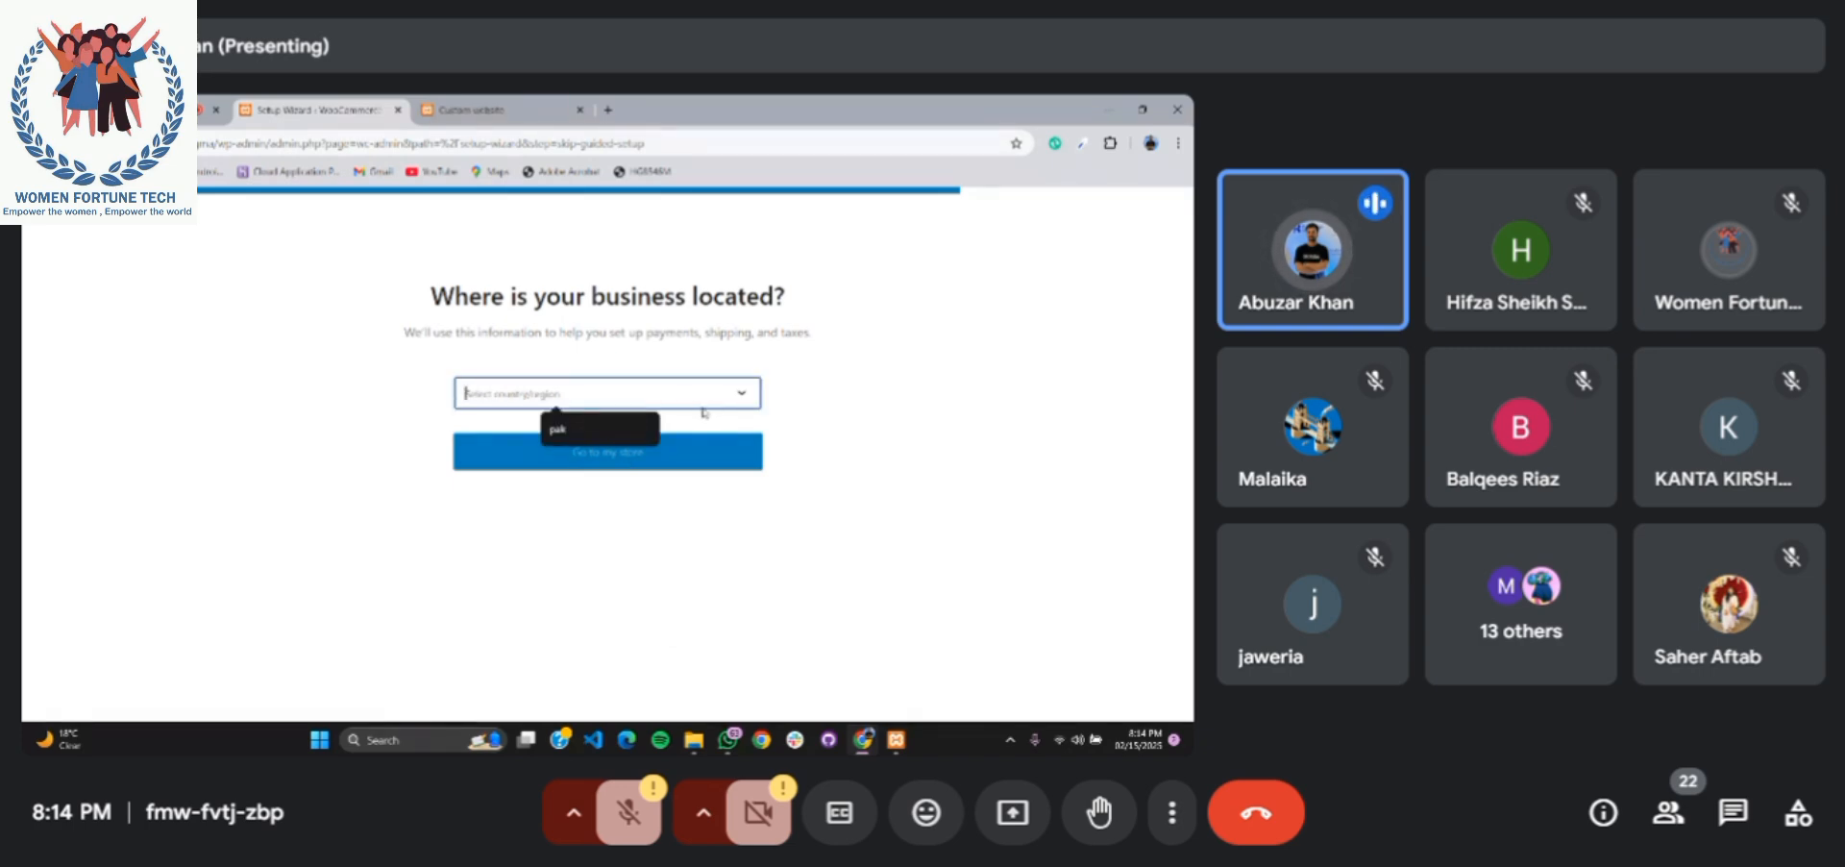
{"action": "type", "text": "pa"}
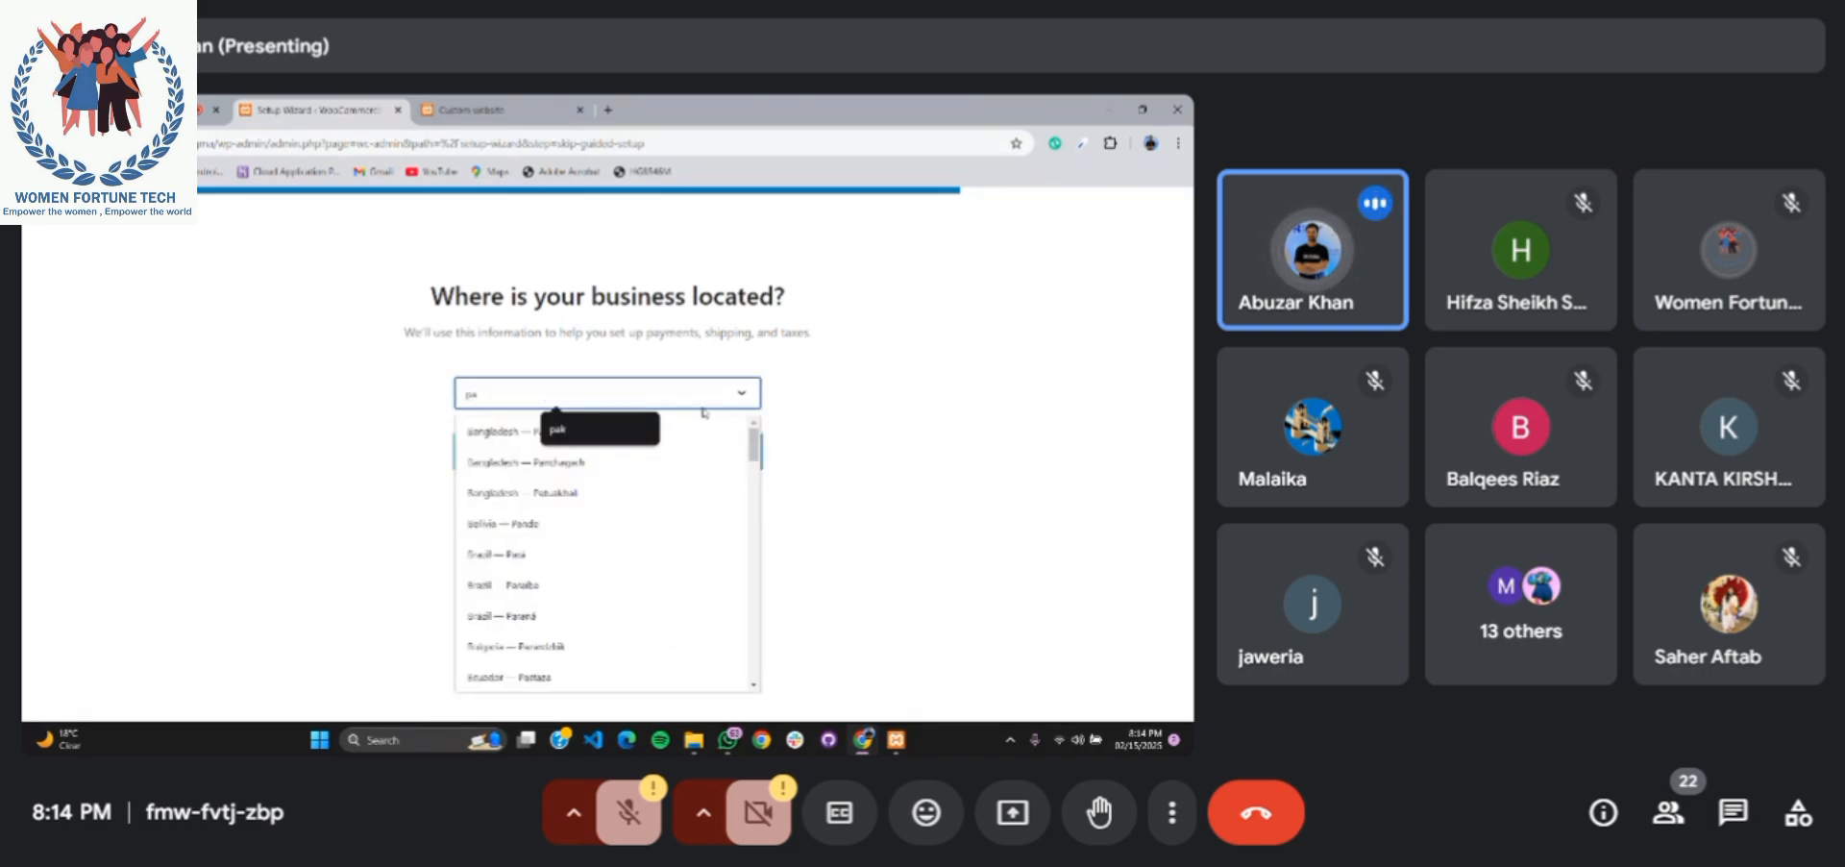
{"action": "type", "text": "kistan"}
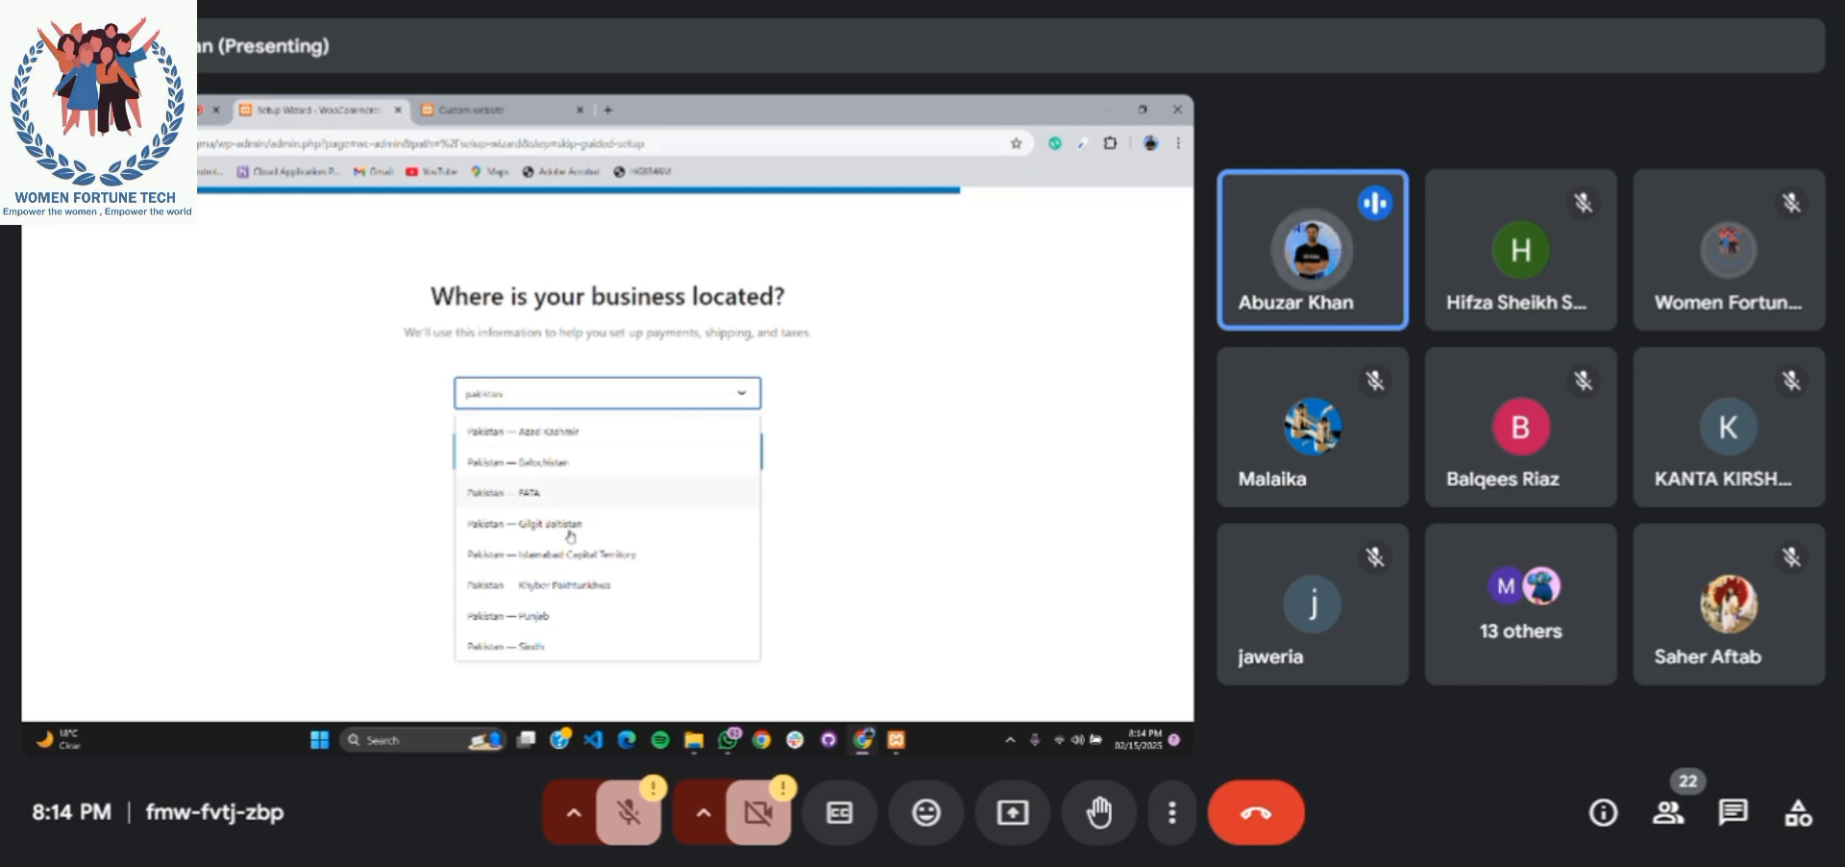
{"action": "left_click", "coordinate": [576, 586]}
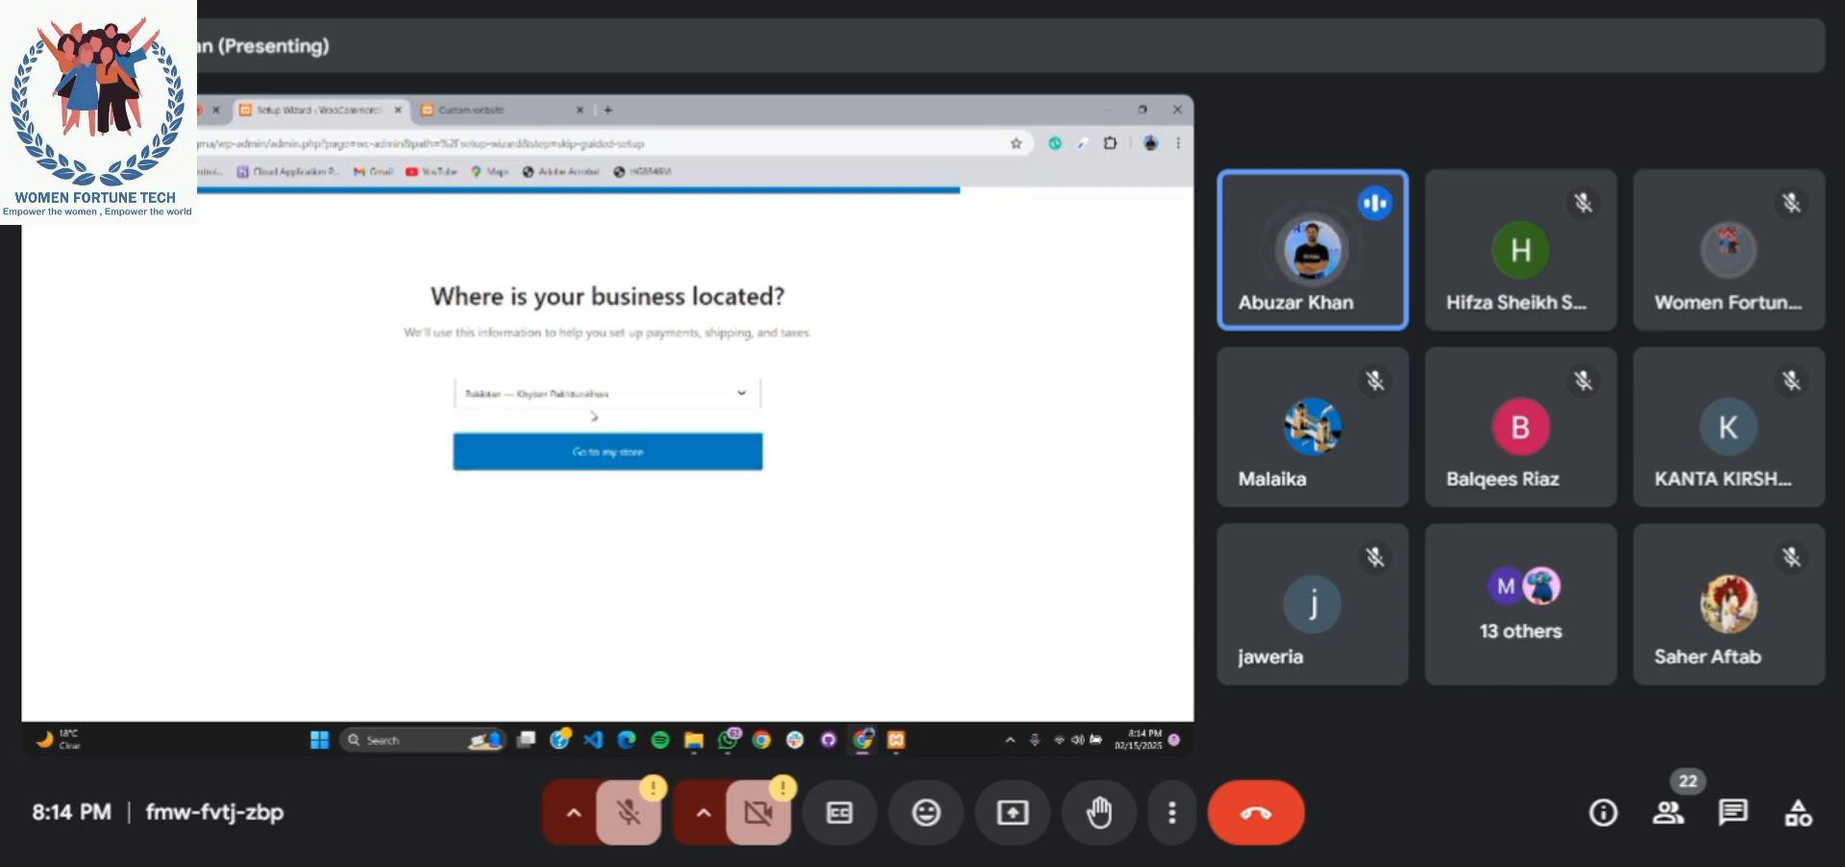
{"action": "left_click", "coordinate": [594, 453]}
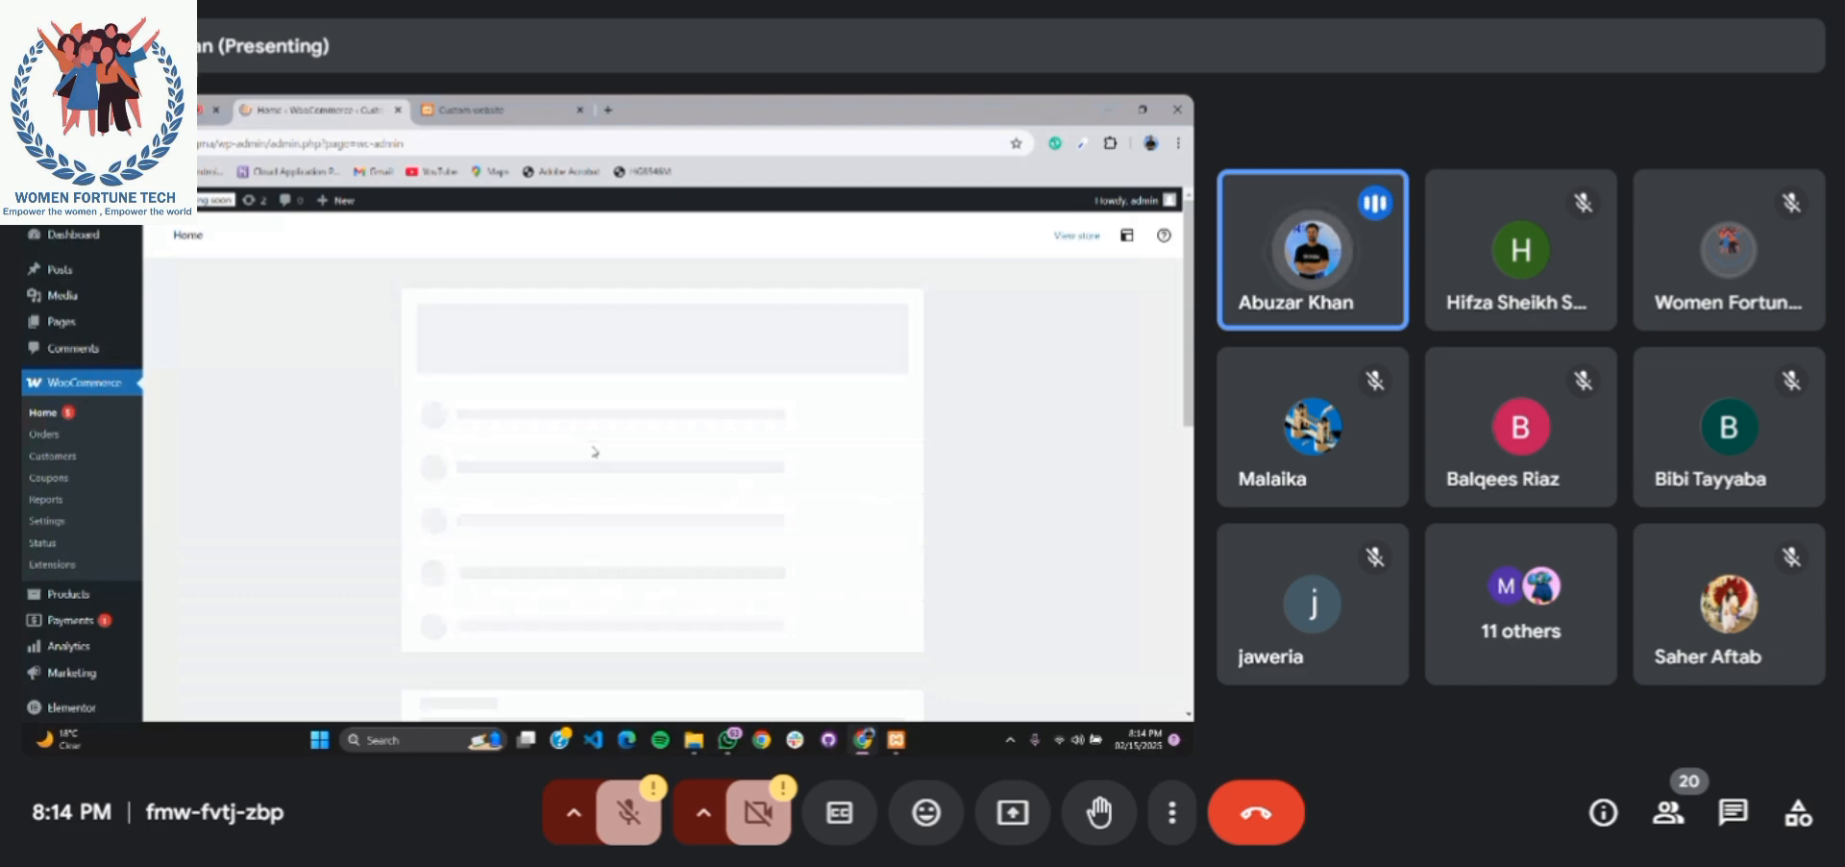
Open the All Pages list in a separate tab and examine the site's pages, including those for WooCommerce
{"action": "mouse_move", "coordinate": [69, 323]}
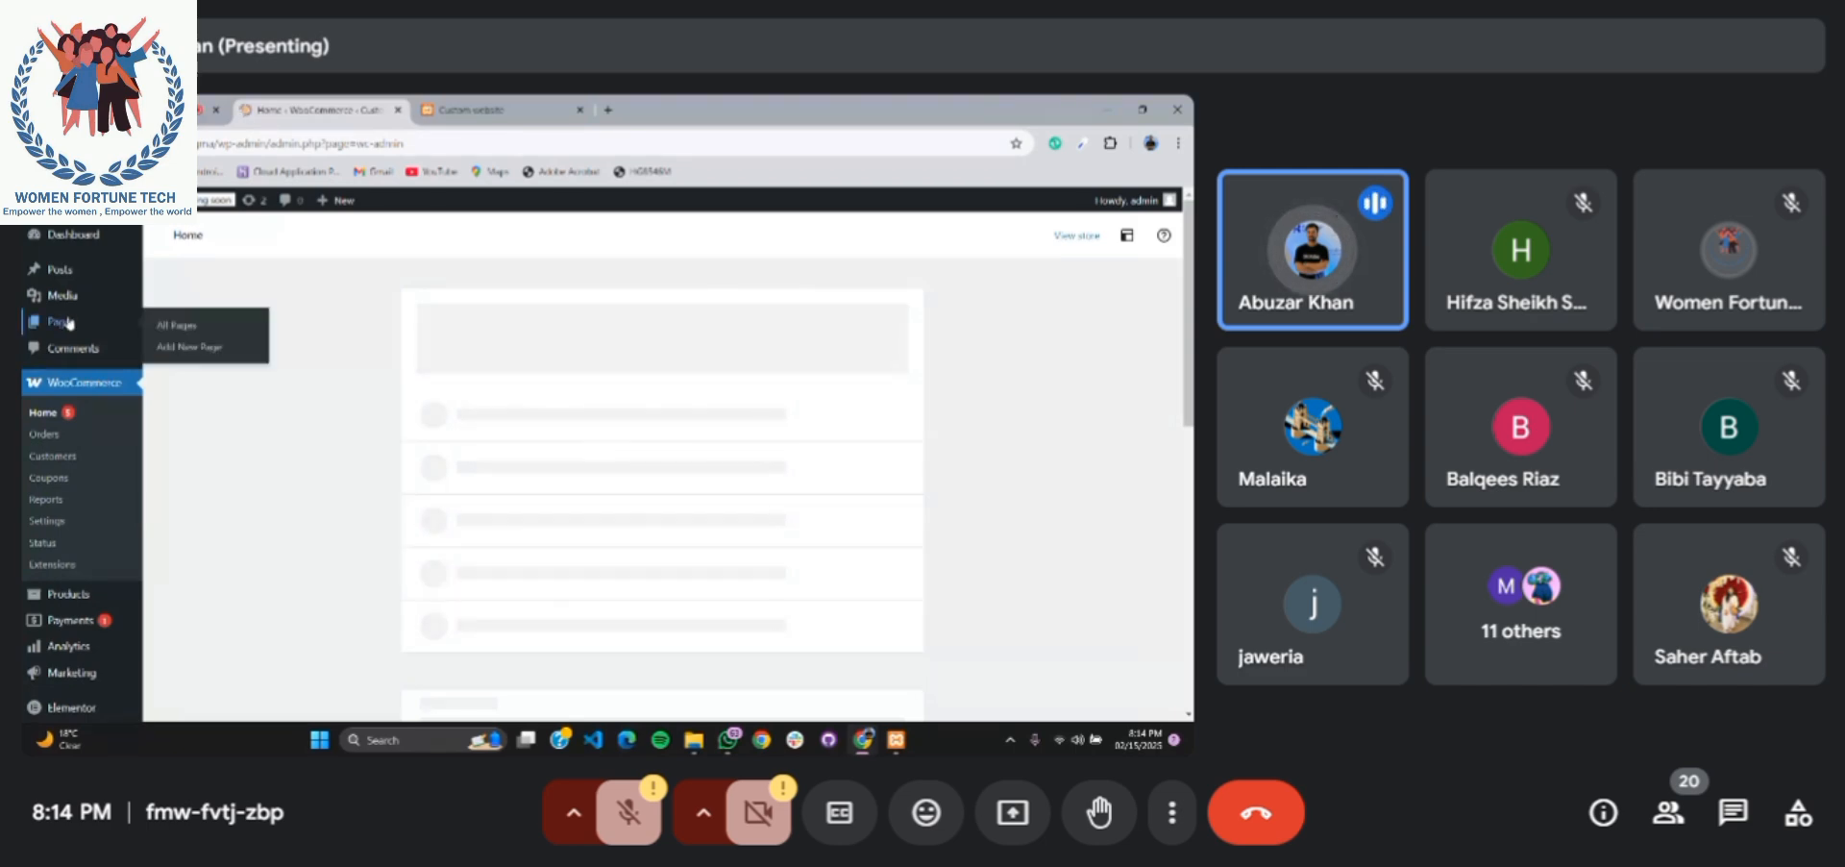
{"action": "left_click", "coordinate": [188, 333], "text": "ctrl"}
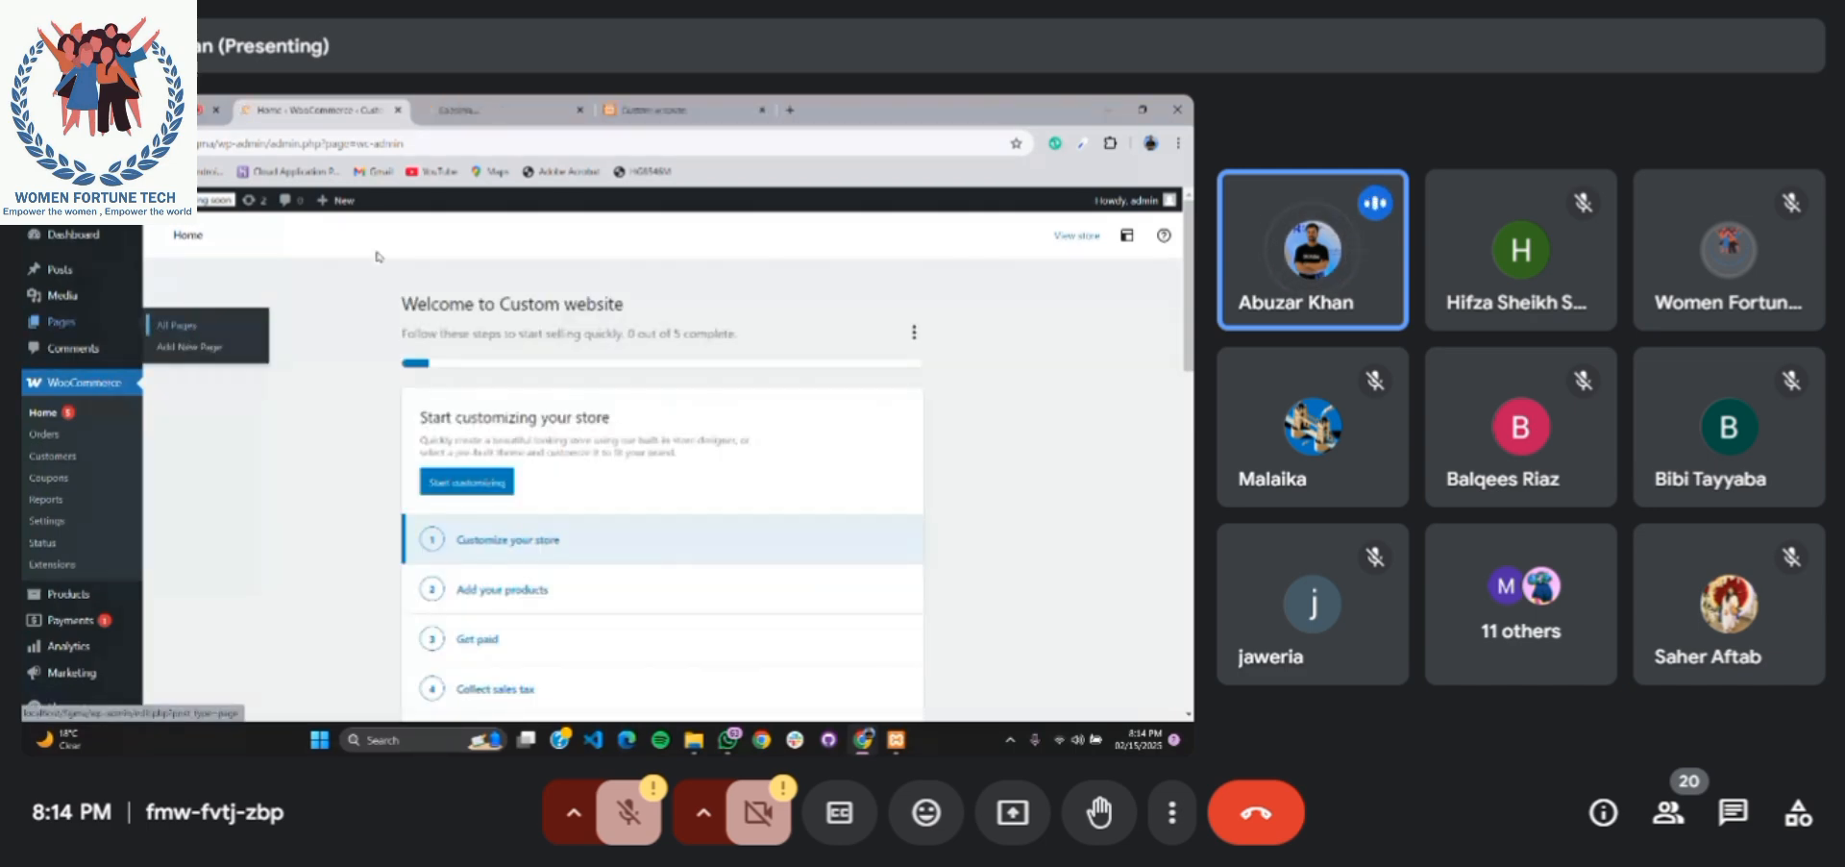
{"action": "left_click", "coordinate": [503, 107]}
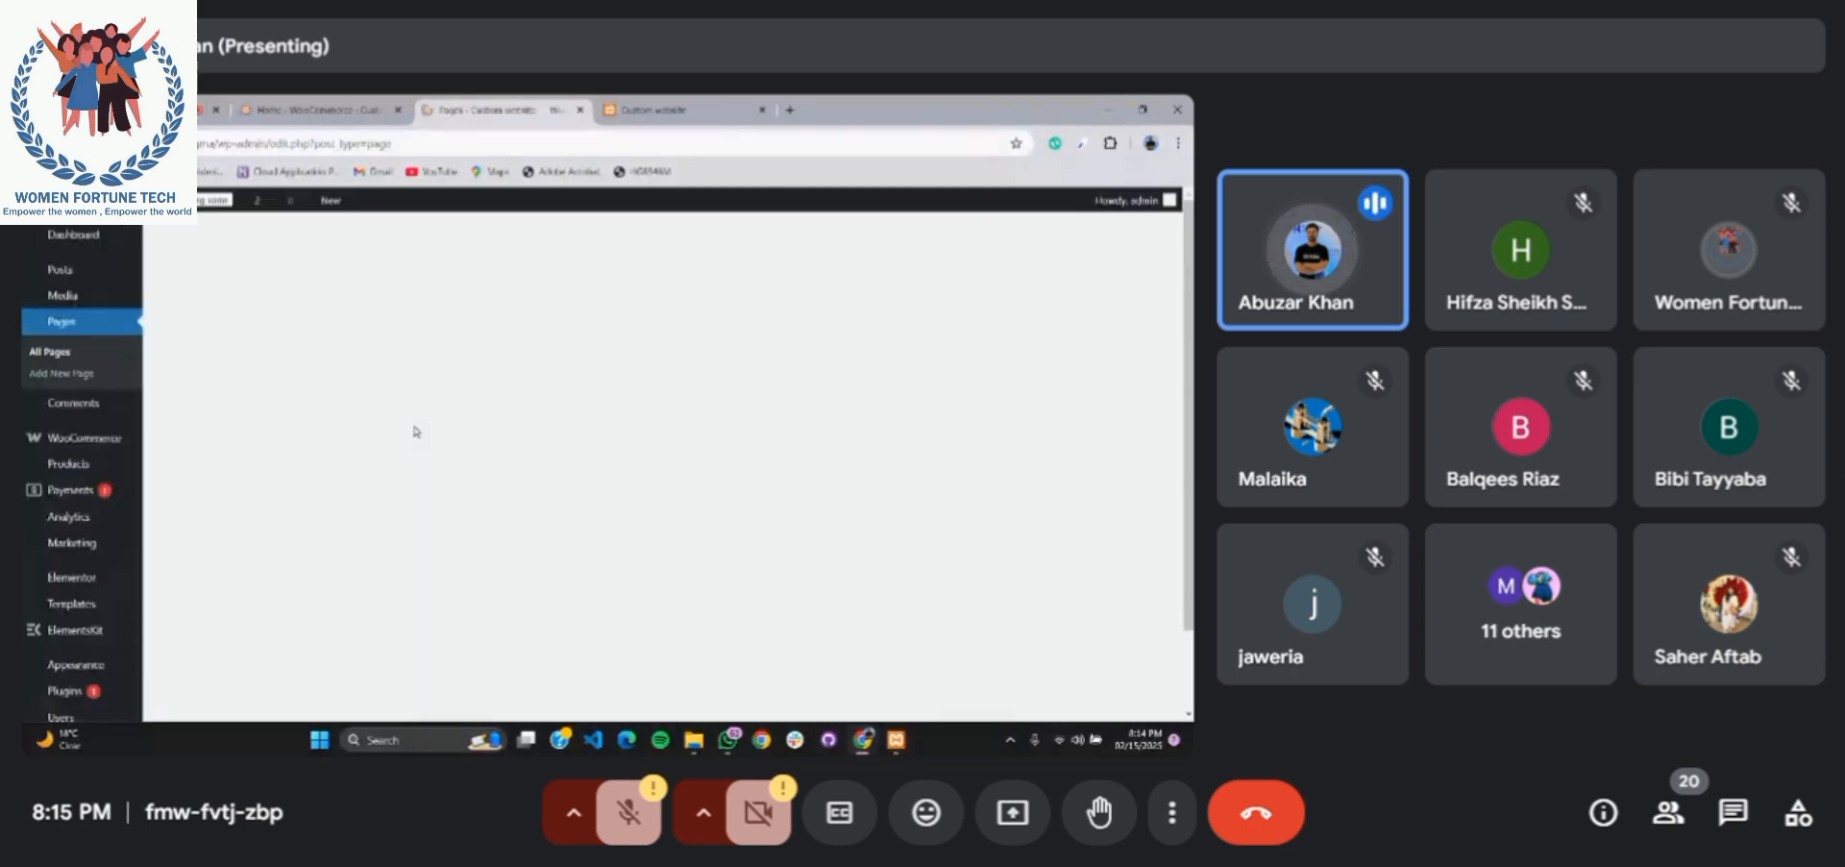
{"action": "scroll", "coordinate": [534, 552], "scroll_direction": "down", "scroll_amount": 3}
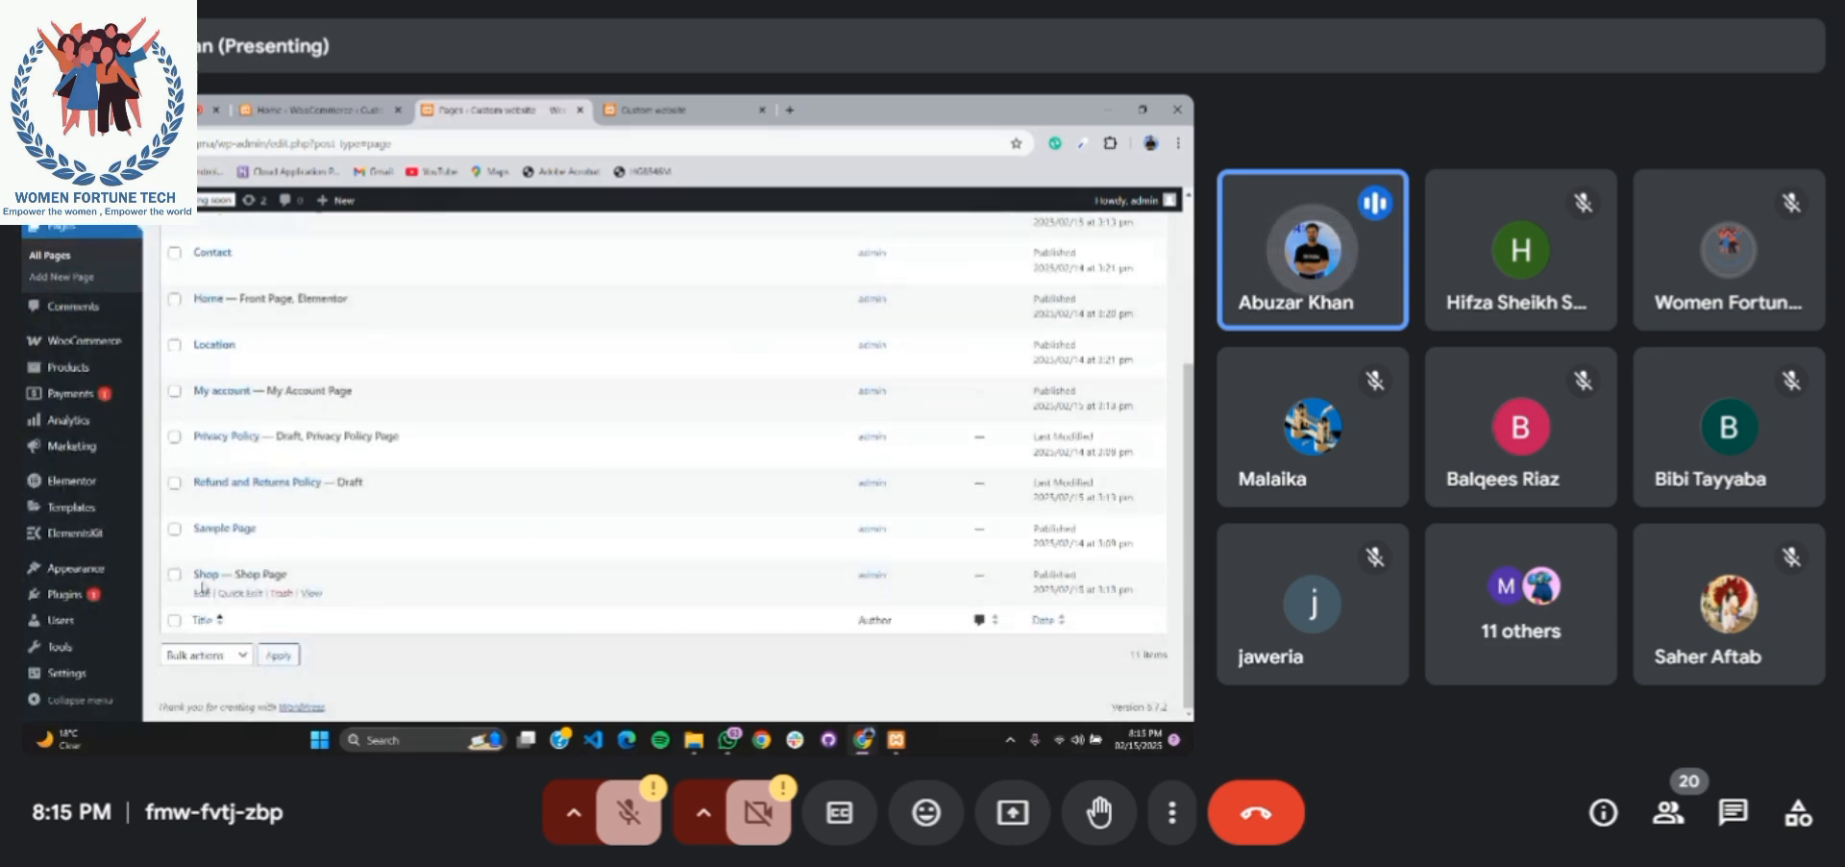
{"action": "scroll", "coordinate": [204, 585], "scroll_direction": "up", "scroll_amount": 2}
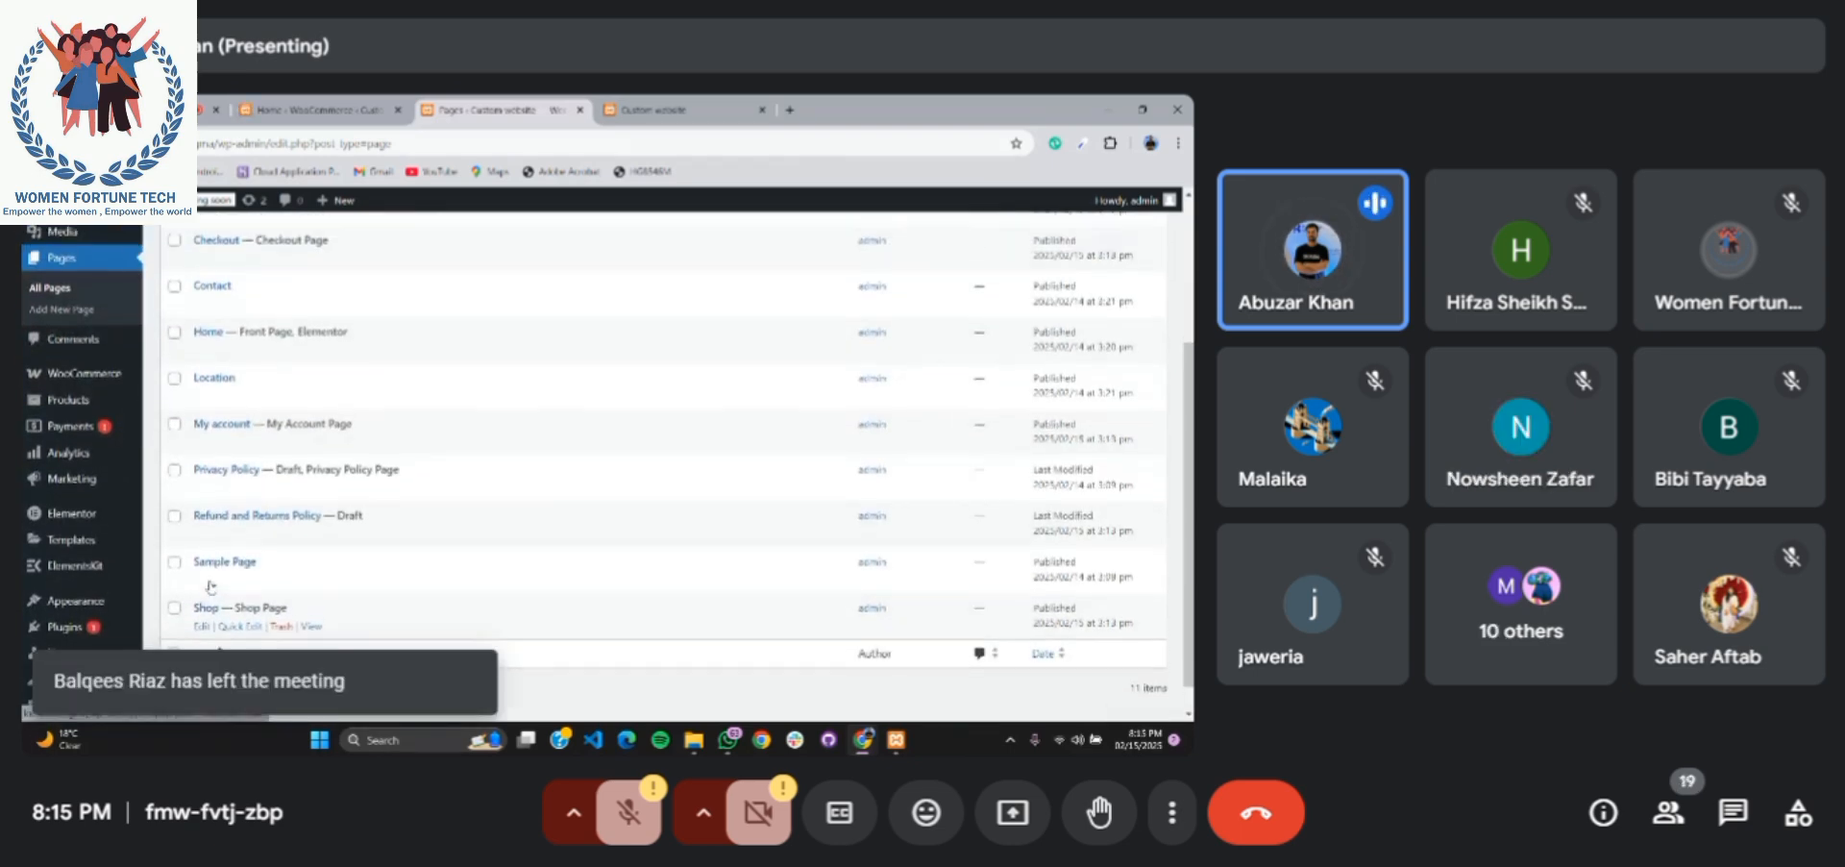
{"action": "scroll", "coordinate": [275, 528], "scroll_direction": "up", "scroll_amount": 3}
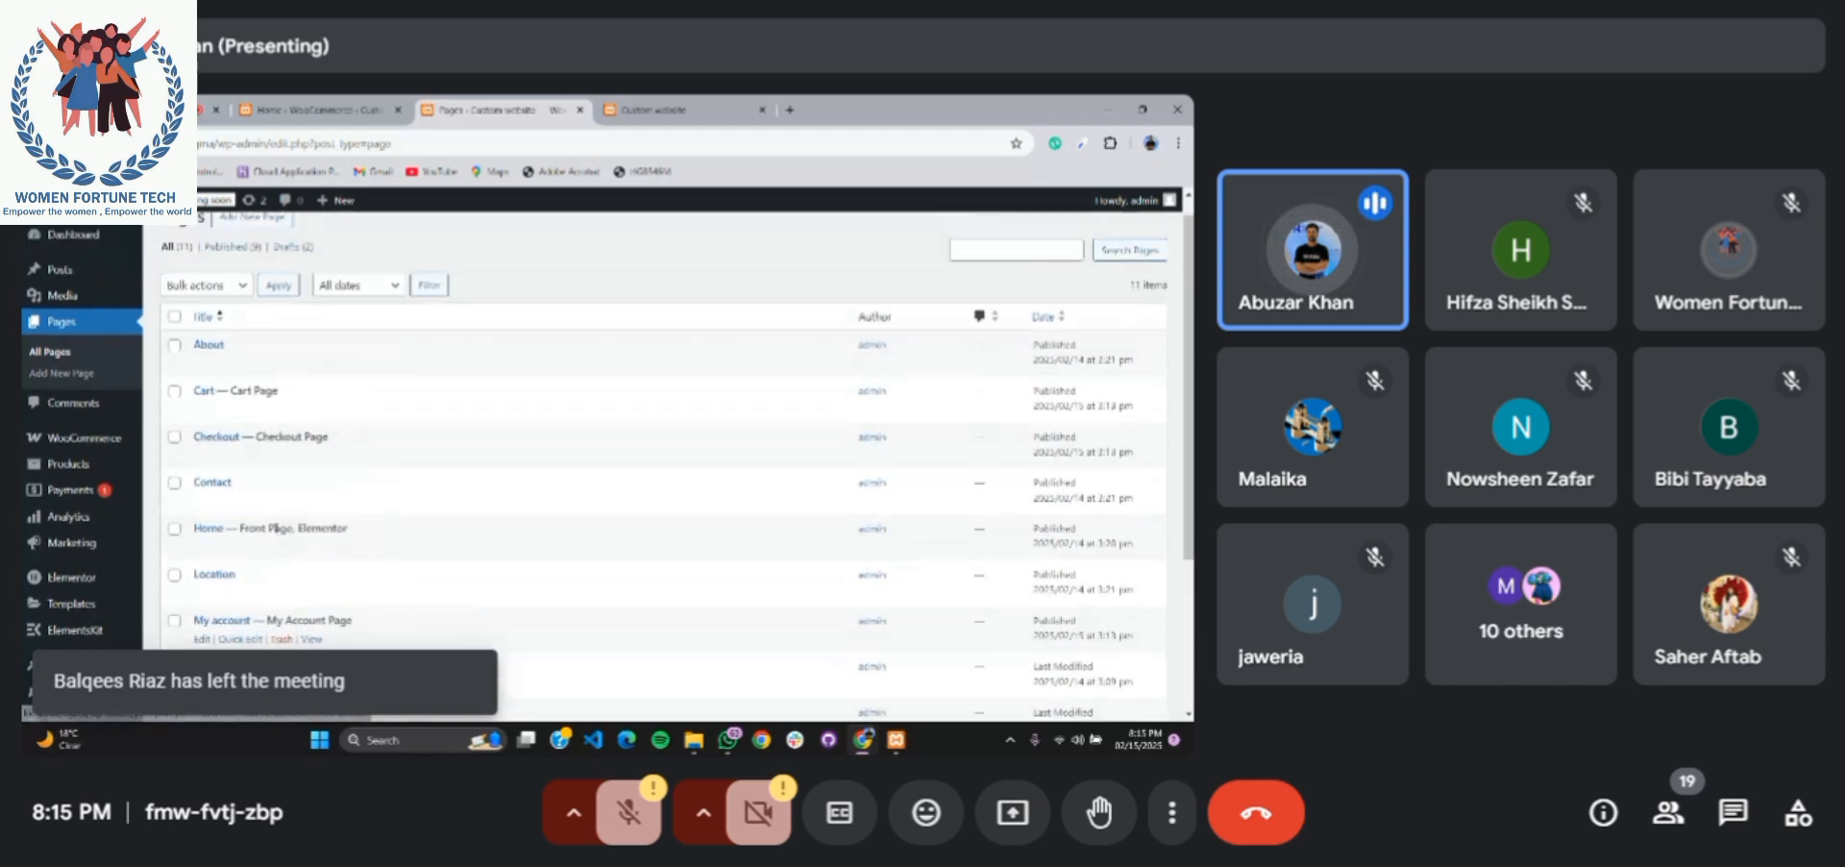
{"action": "scroll", "coordinate": [276, 527], "scroll_direction": "down", "scroll_amount": 1}
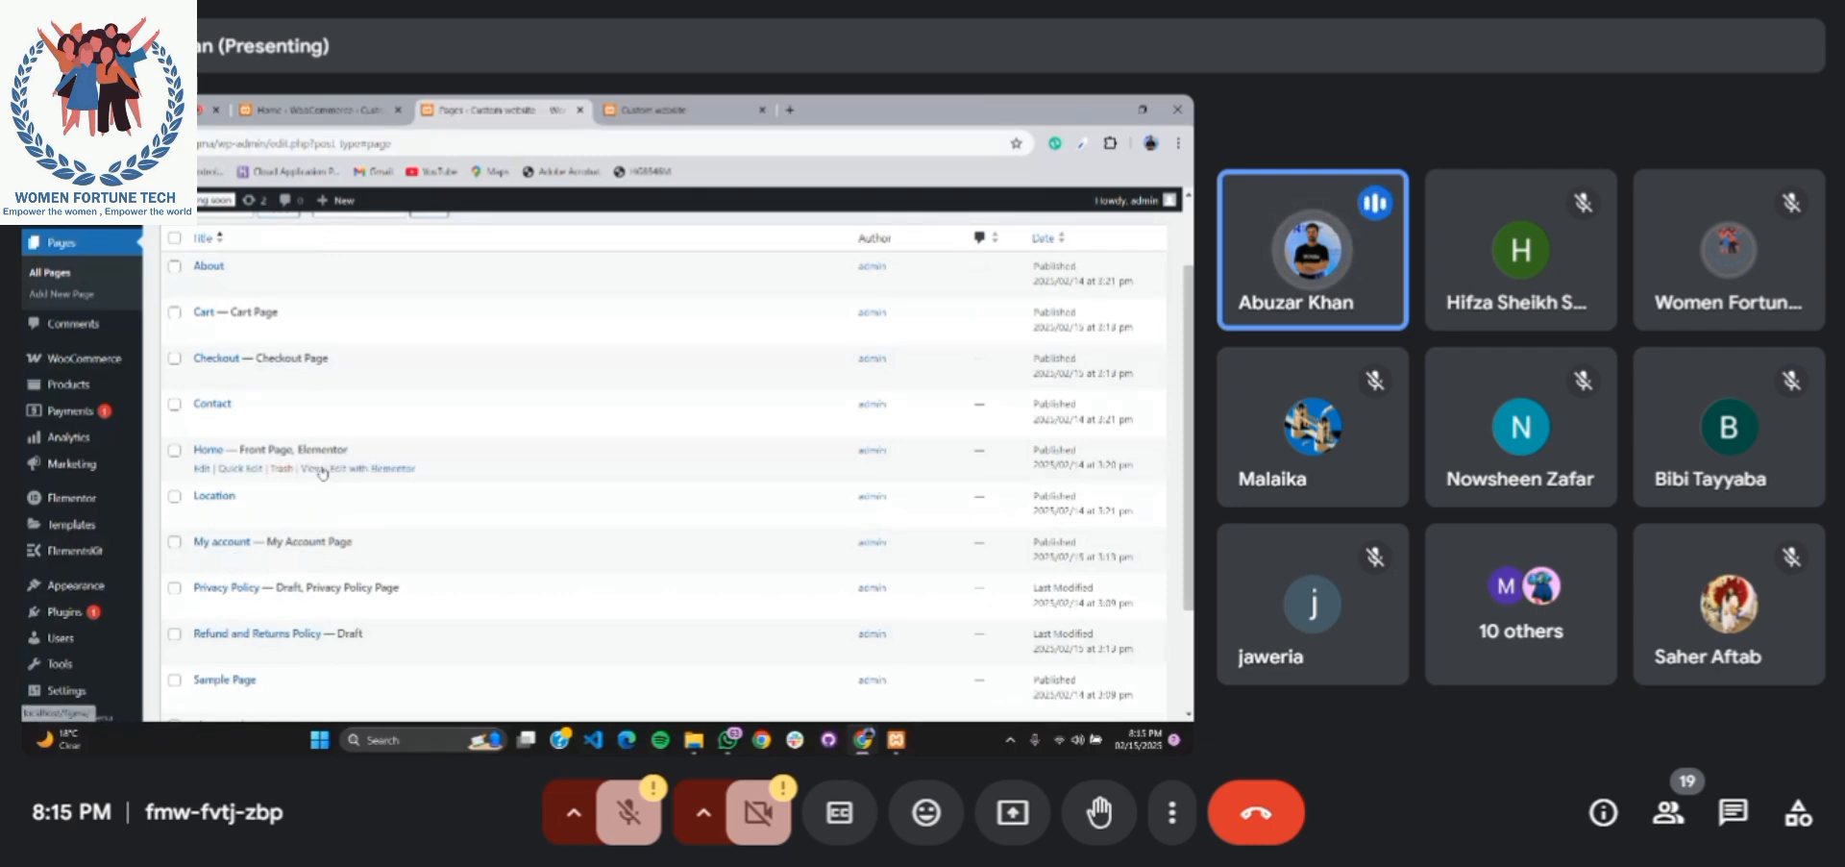
{"action": "scroll", "coordinate": [323, 471], "scroll_direction": "up", "scroll_amount": 1}
{"action": "scroll", "coordinate": [322, 471], "scroll_direction": "down", "scroll_amount": 2}
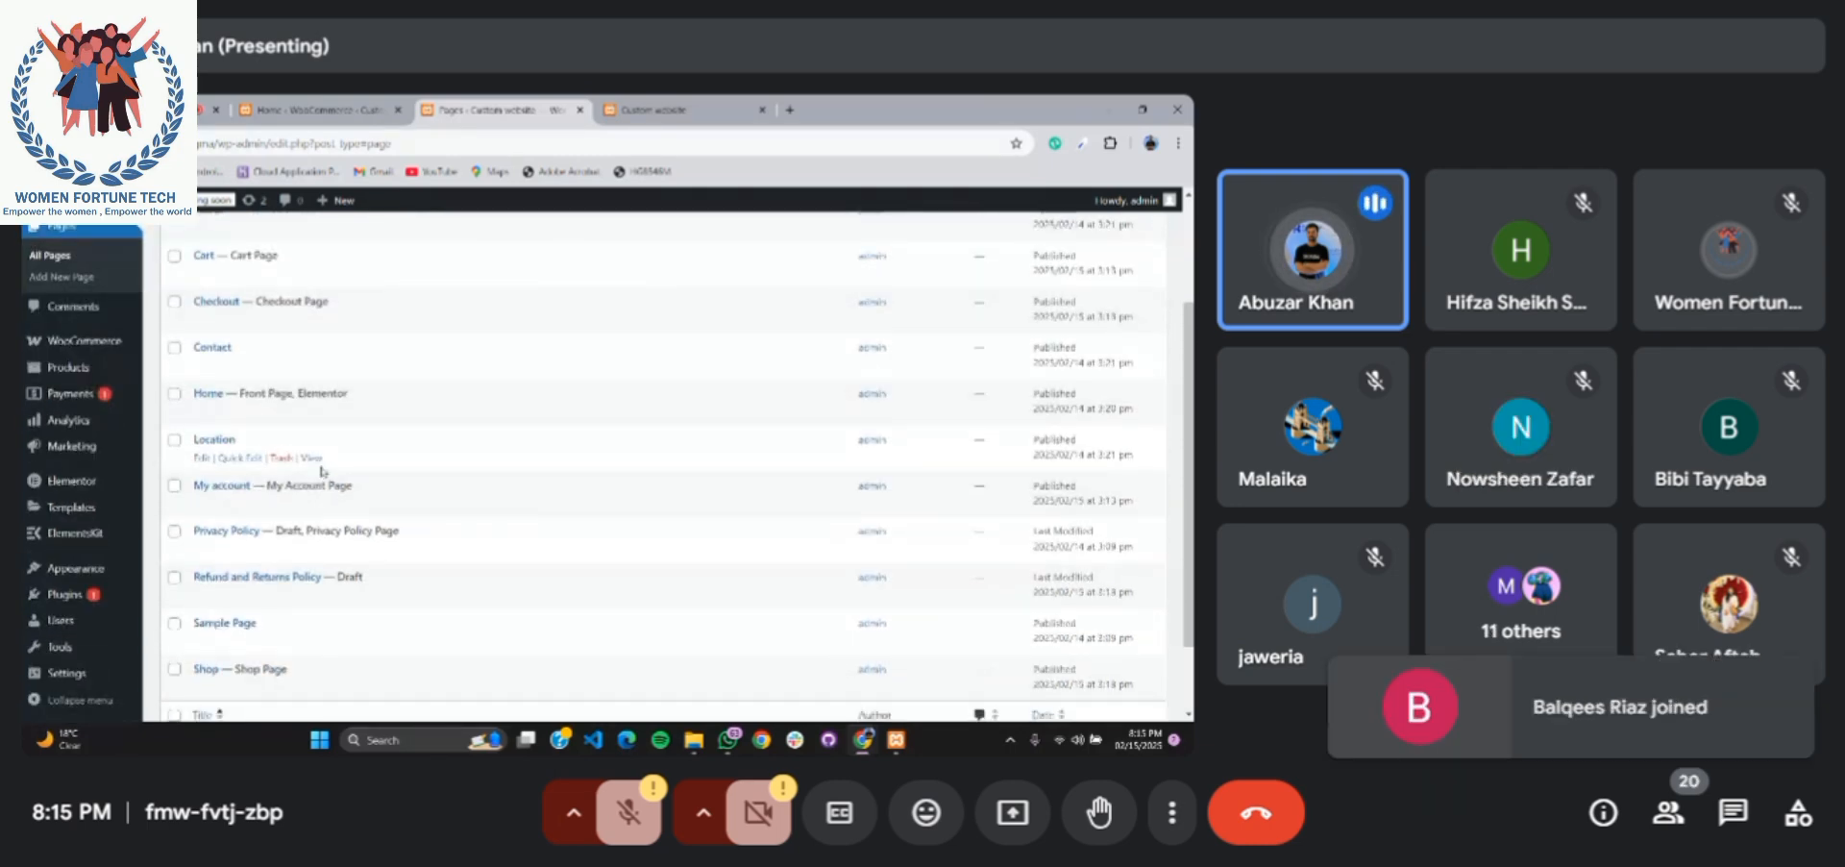
Compare the navigation links on the site's front page with the entries in the pages list
{"action": "left_click", "coordinate": [634, 111]}
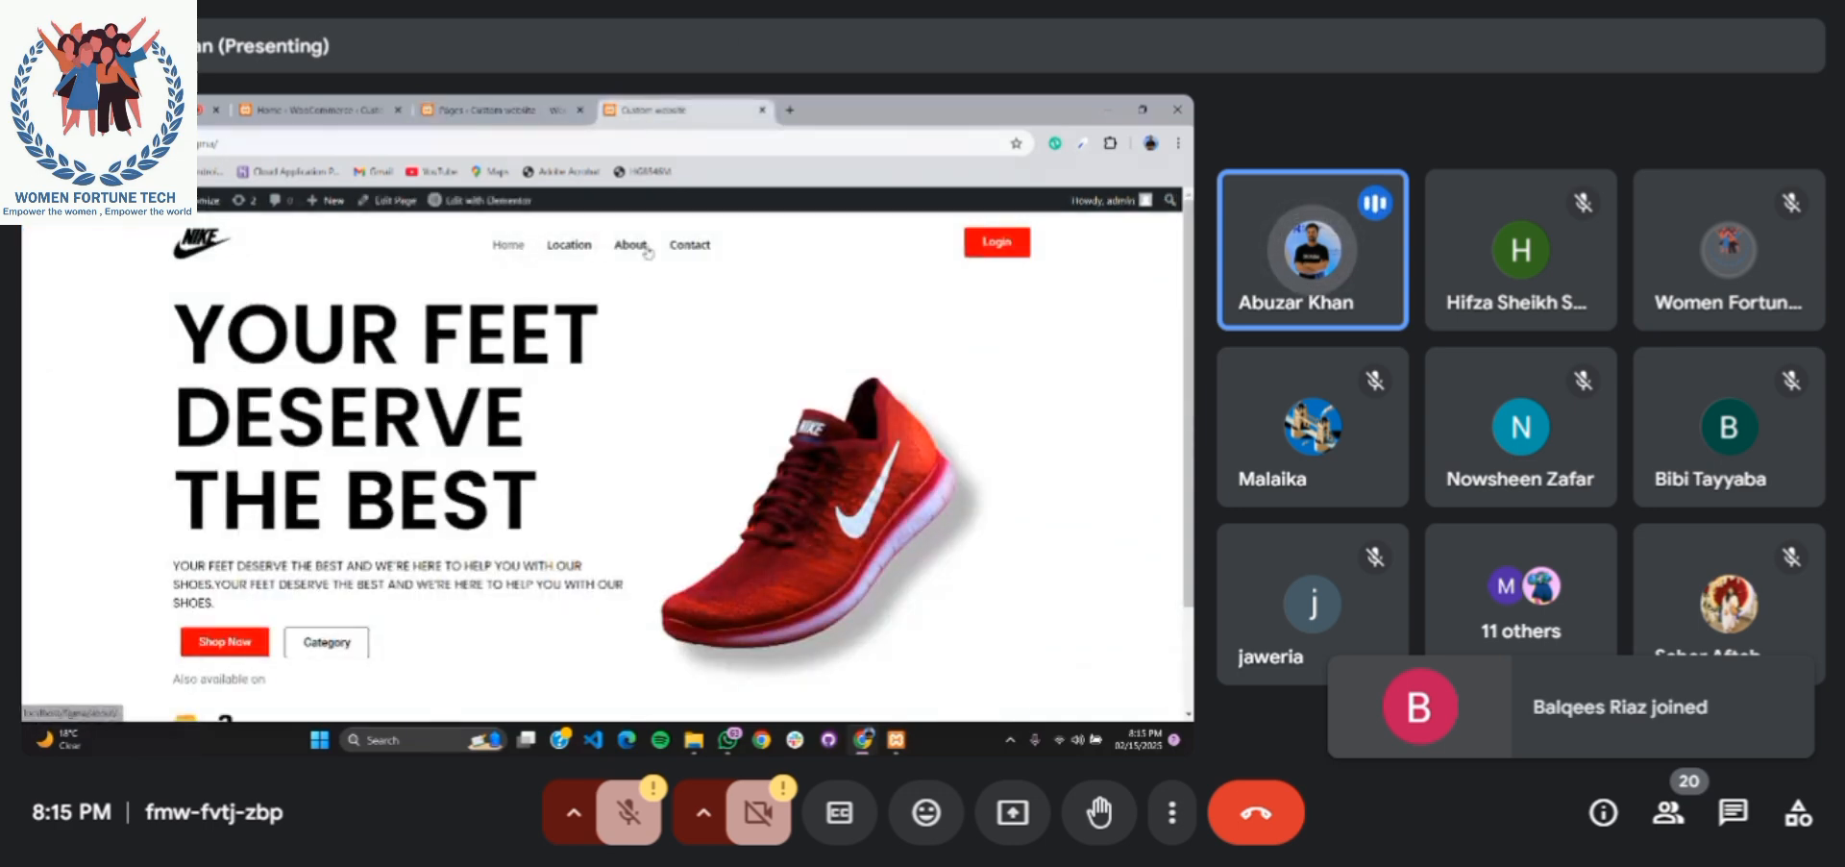
{"action": "left_click", "coordinate": [488, 114]}
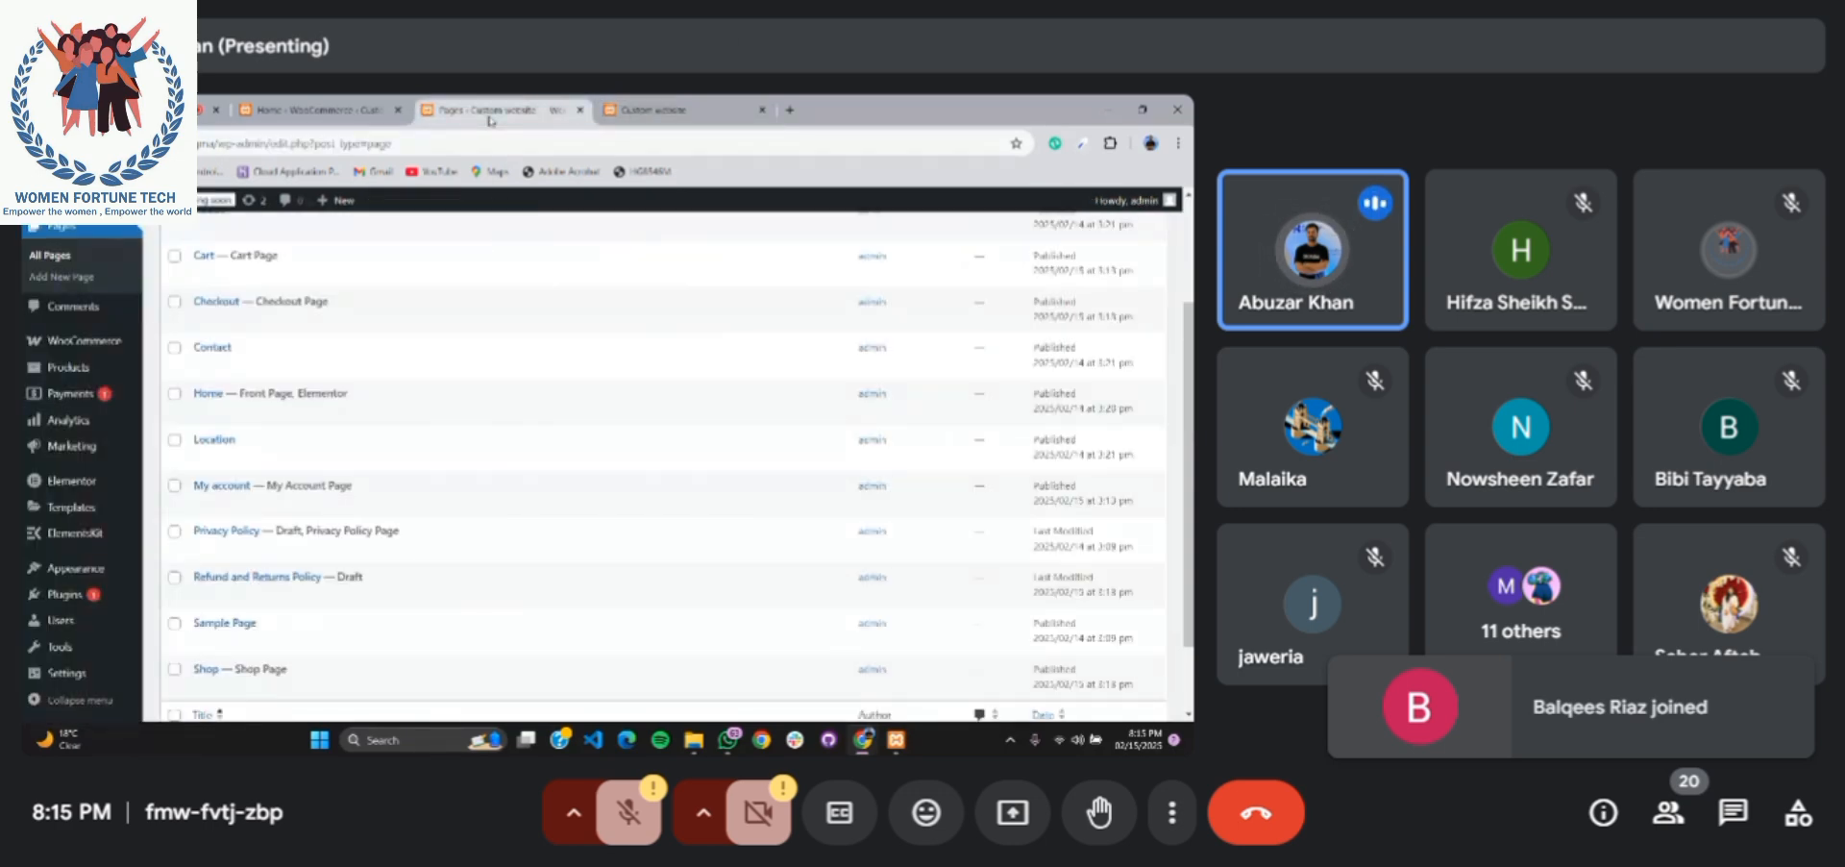
{"action": "scroll", "coordinate": [269, 352], "scroll_direction": "up", "scroll_amount": 2}
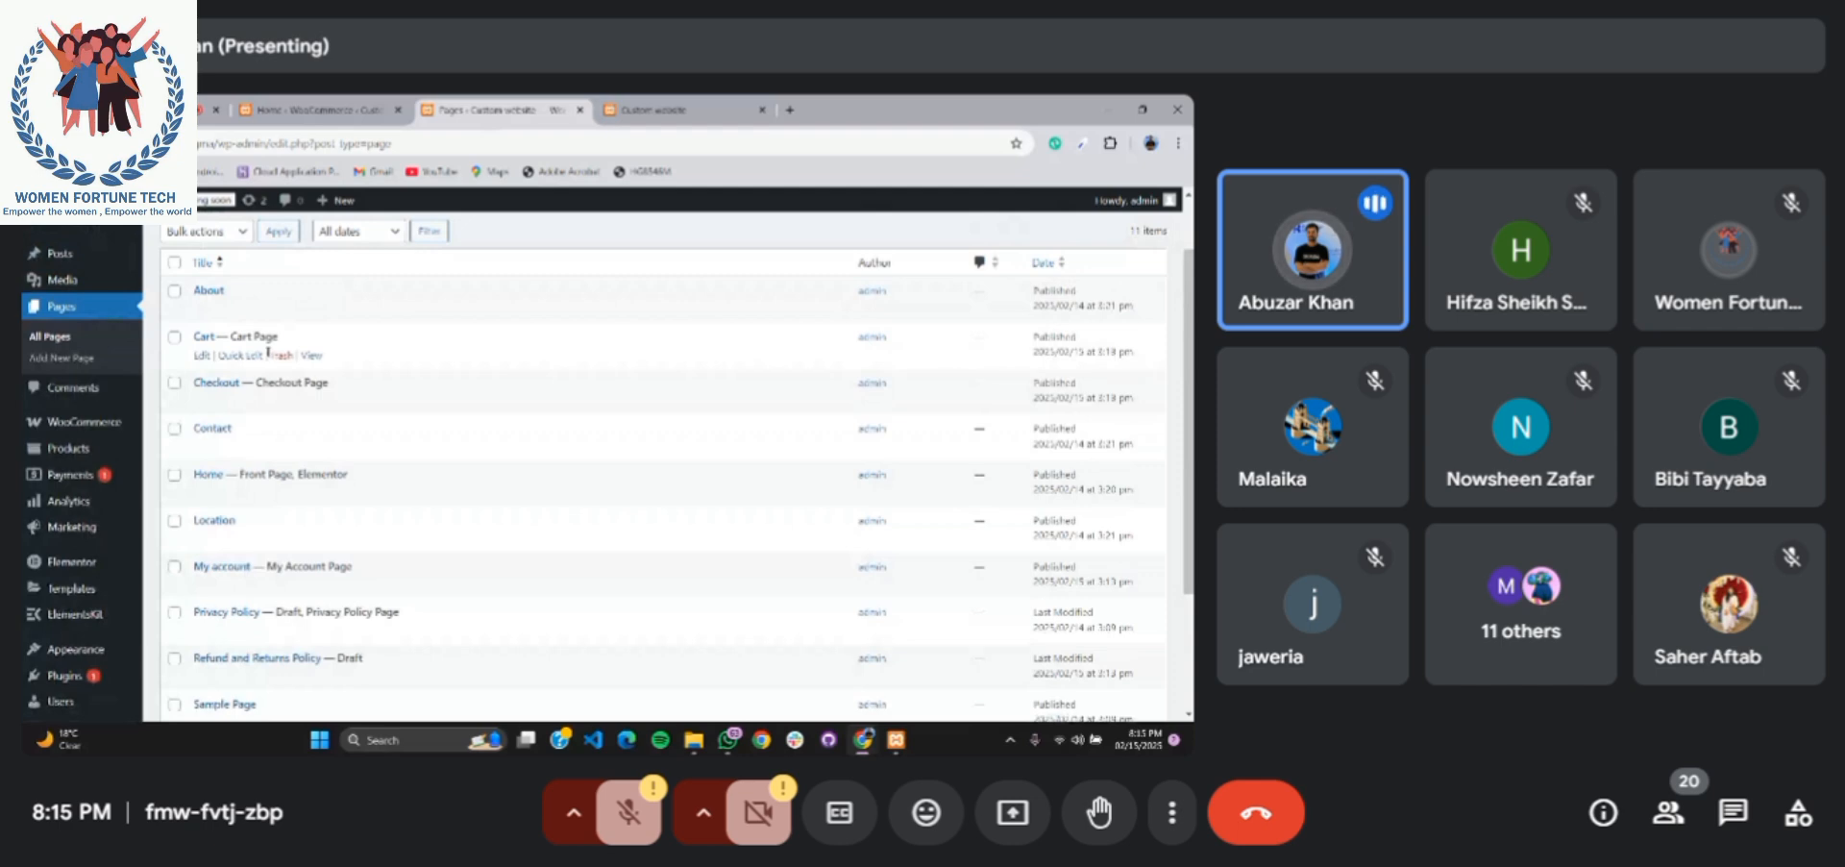
{"action": "scroll", "coordinate": [273, 495], "scroll_direction": "down", "scroll_amount": 3}
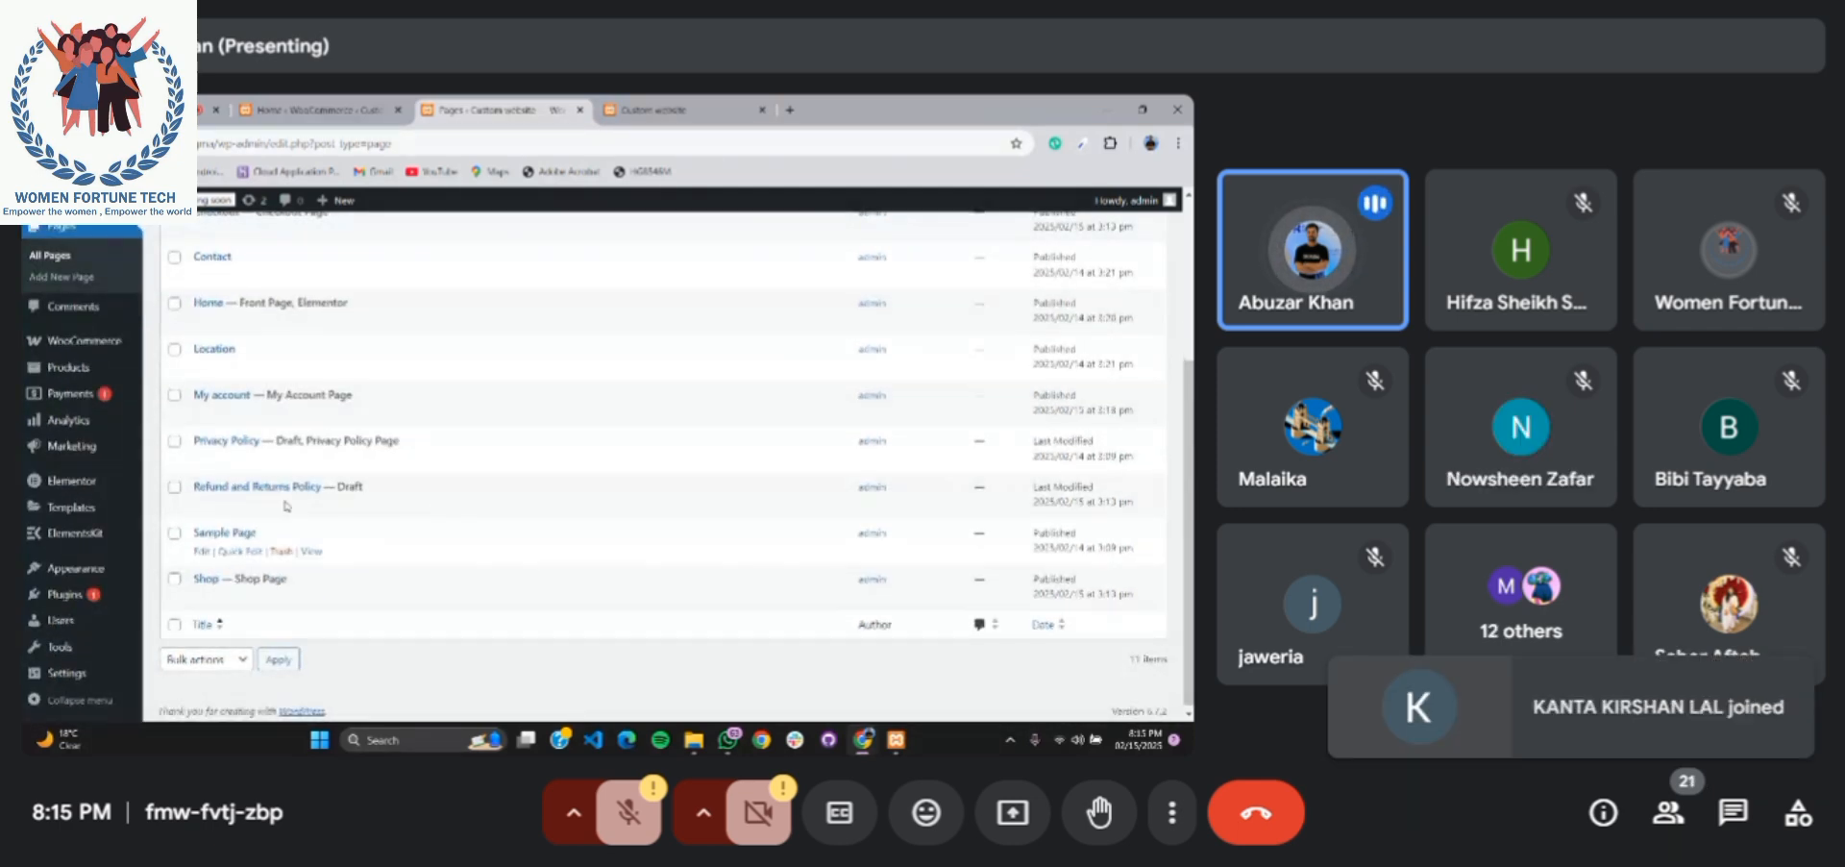
{"action": "scroll", "coordinate": [317, 538], "scroll_direction": "up", "scroll_amount": 2}
{"action": "scroll", "coordinate": [346, 567], "scroll_direction": "down", "scroll_amount": 2}
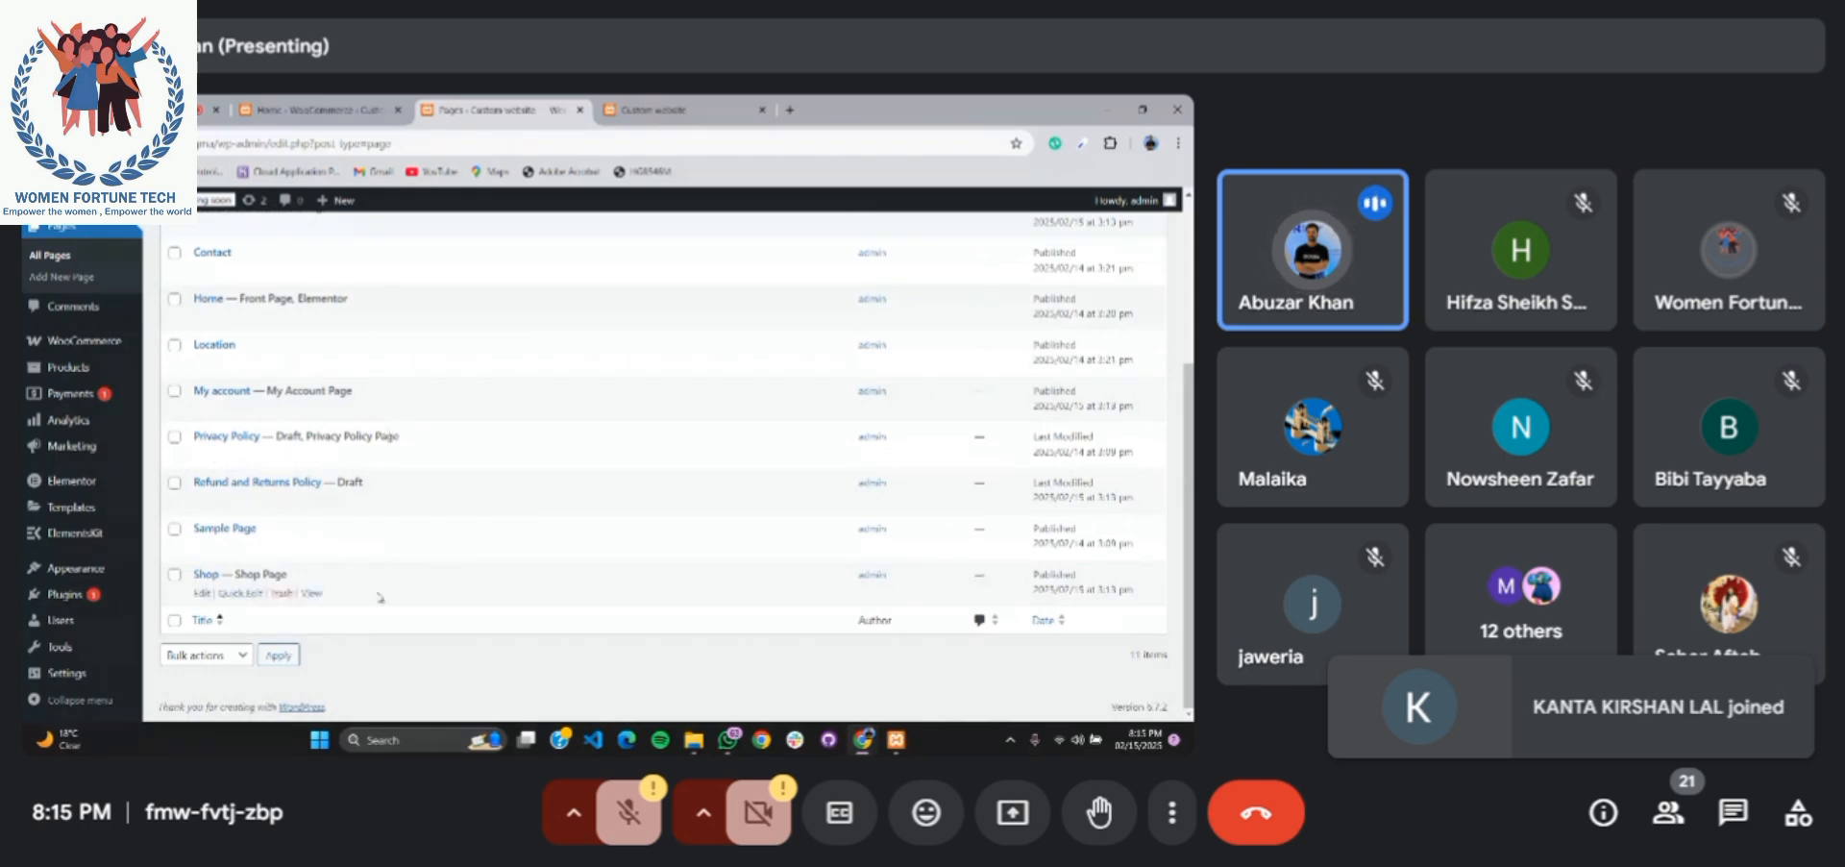
View the Shop page on the live site and check its content and navigation links
{"action": "left_click", "coordinate": [308, 595]}
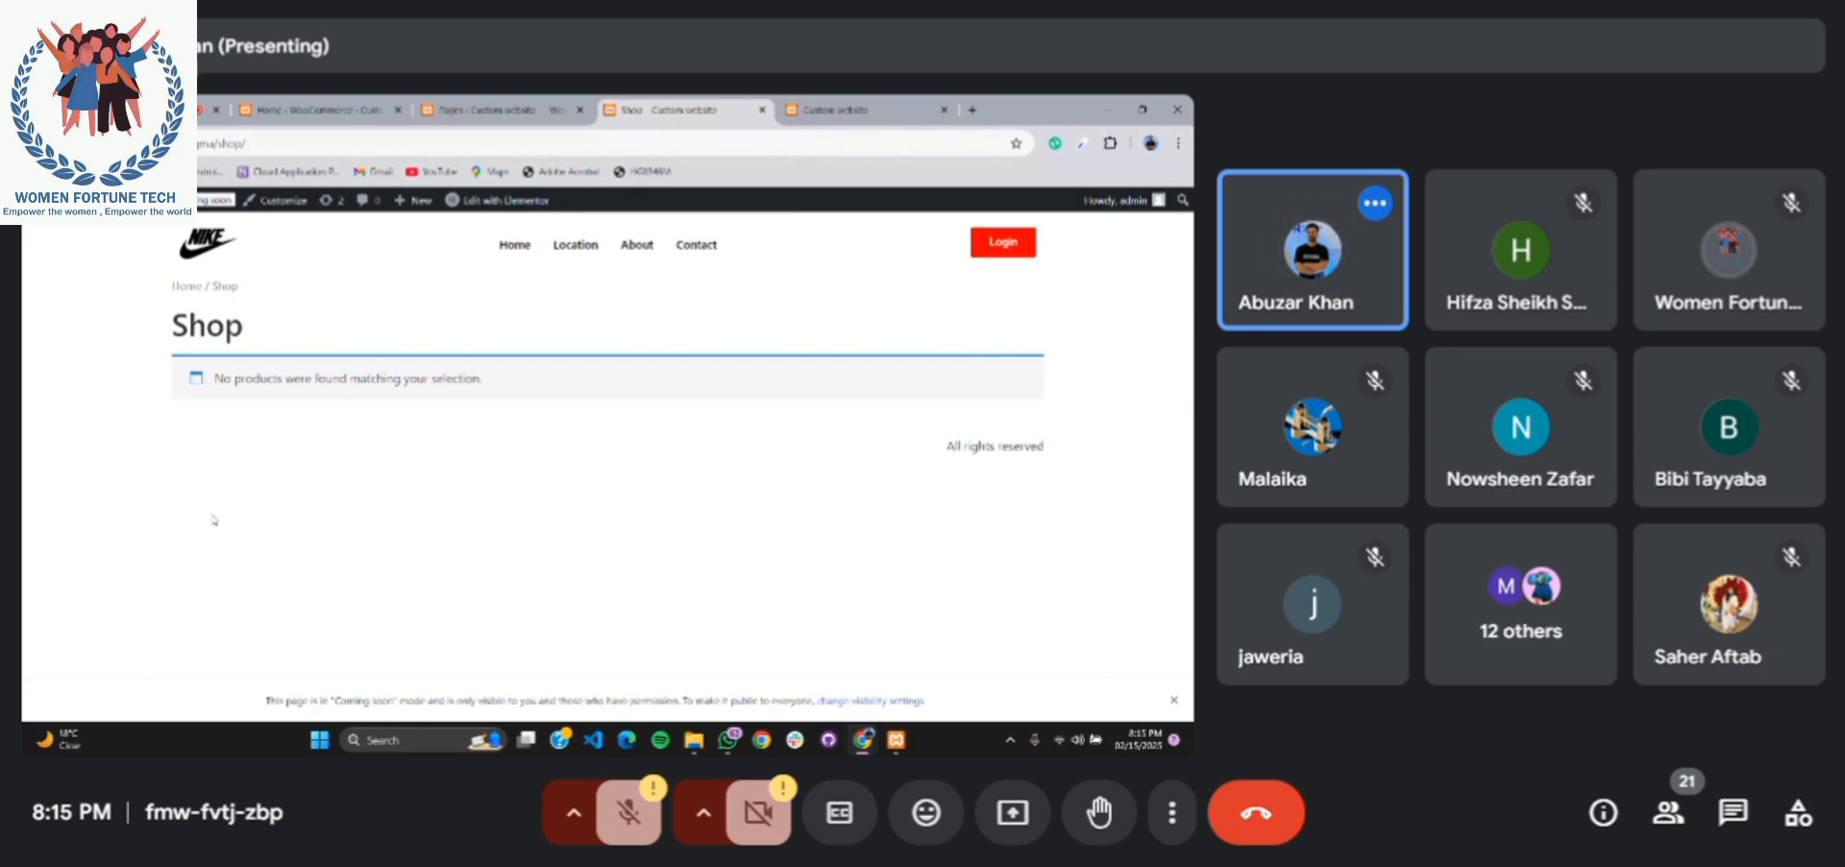
{"action": "left_click", "coordinate": [480, 112]}
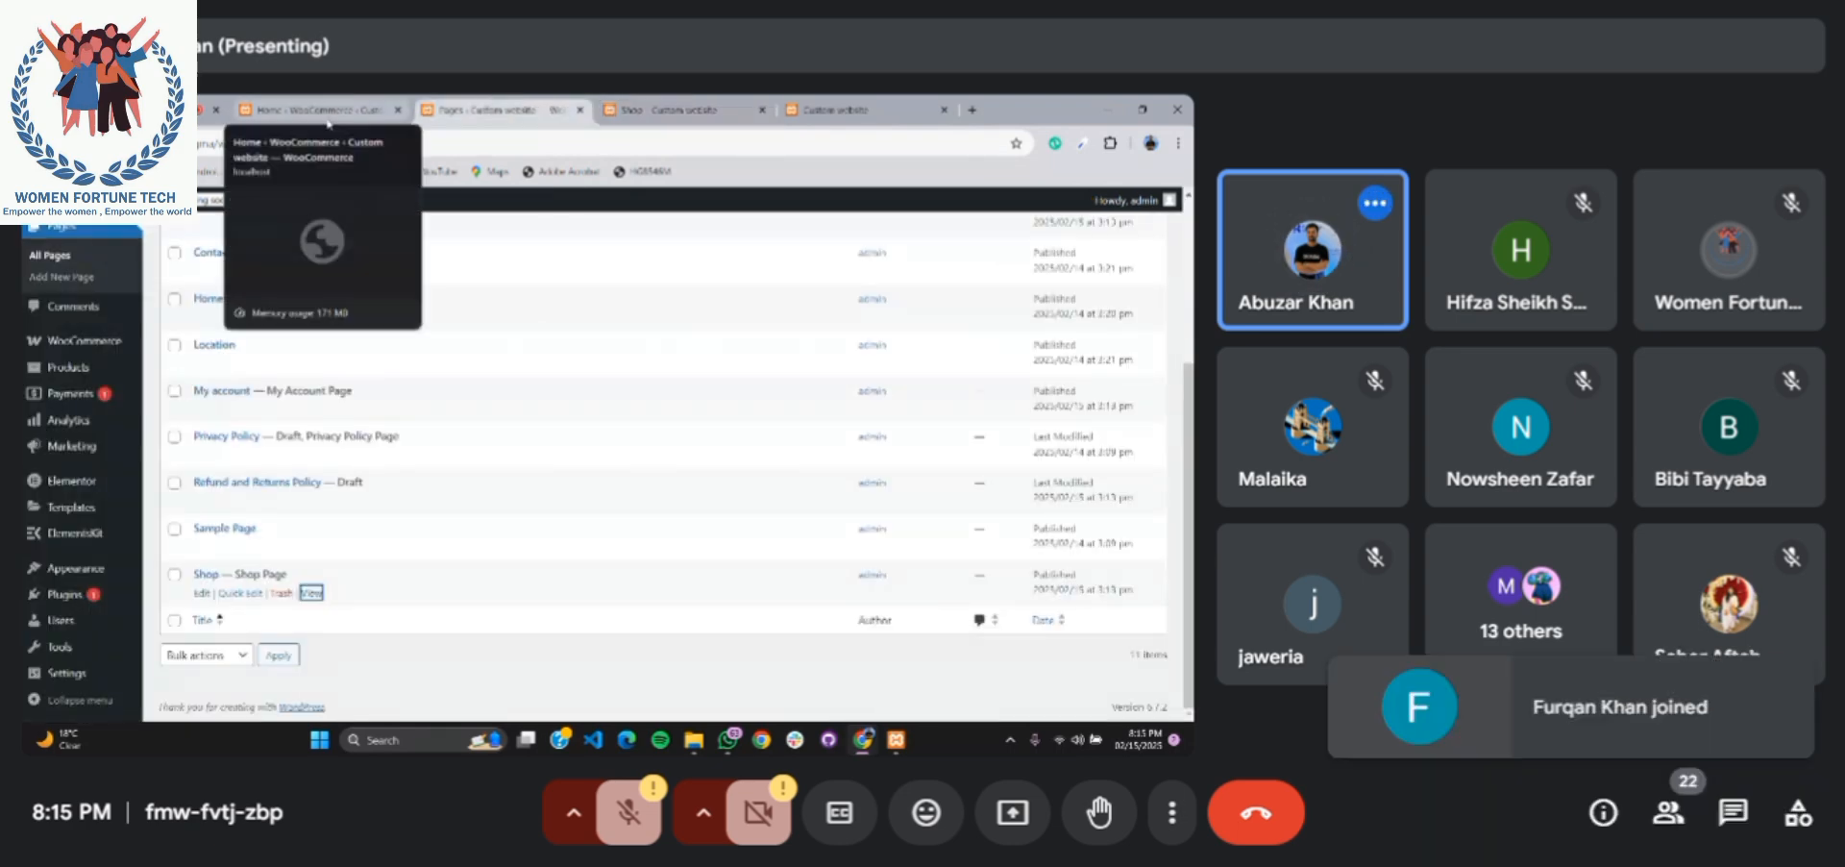
{"action": "left_click", "coordinate": [688, 111]}
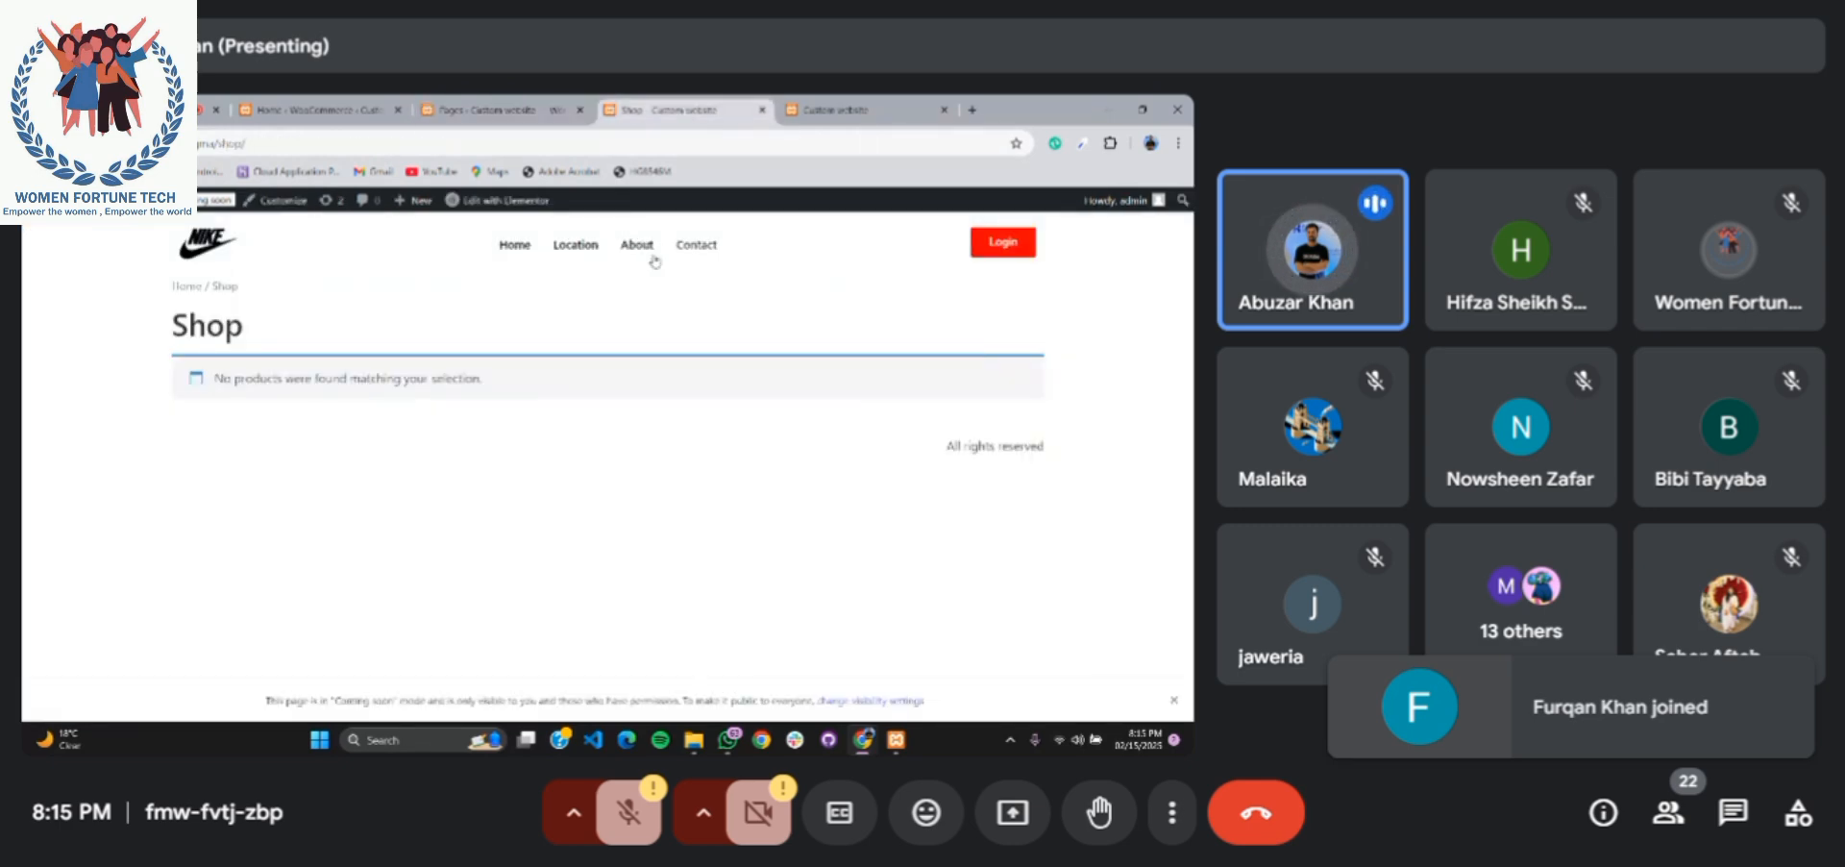
Open the site's menu editor in the WordPress dashboard and add the Shop page to the existing menu
{"action": "left_click", "coordinate": [349, 108]}
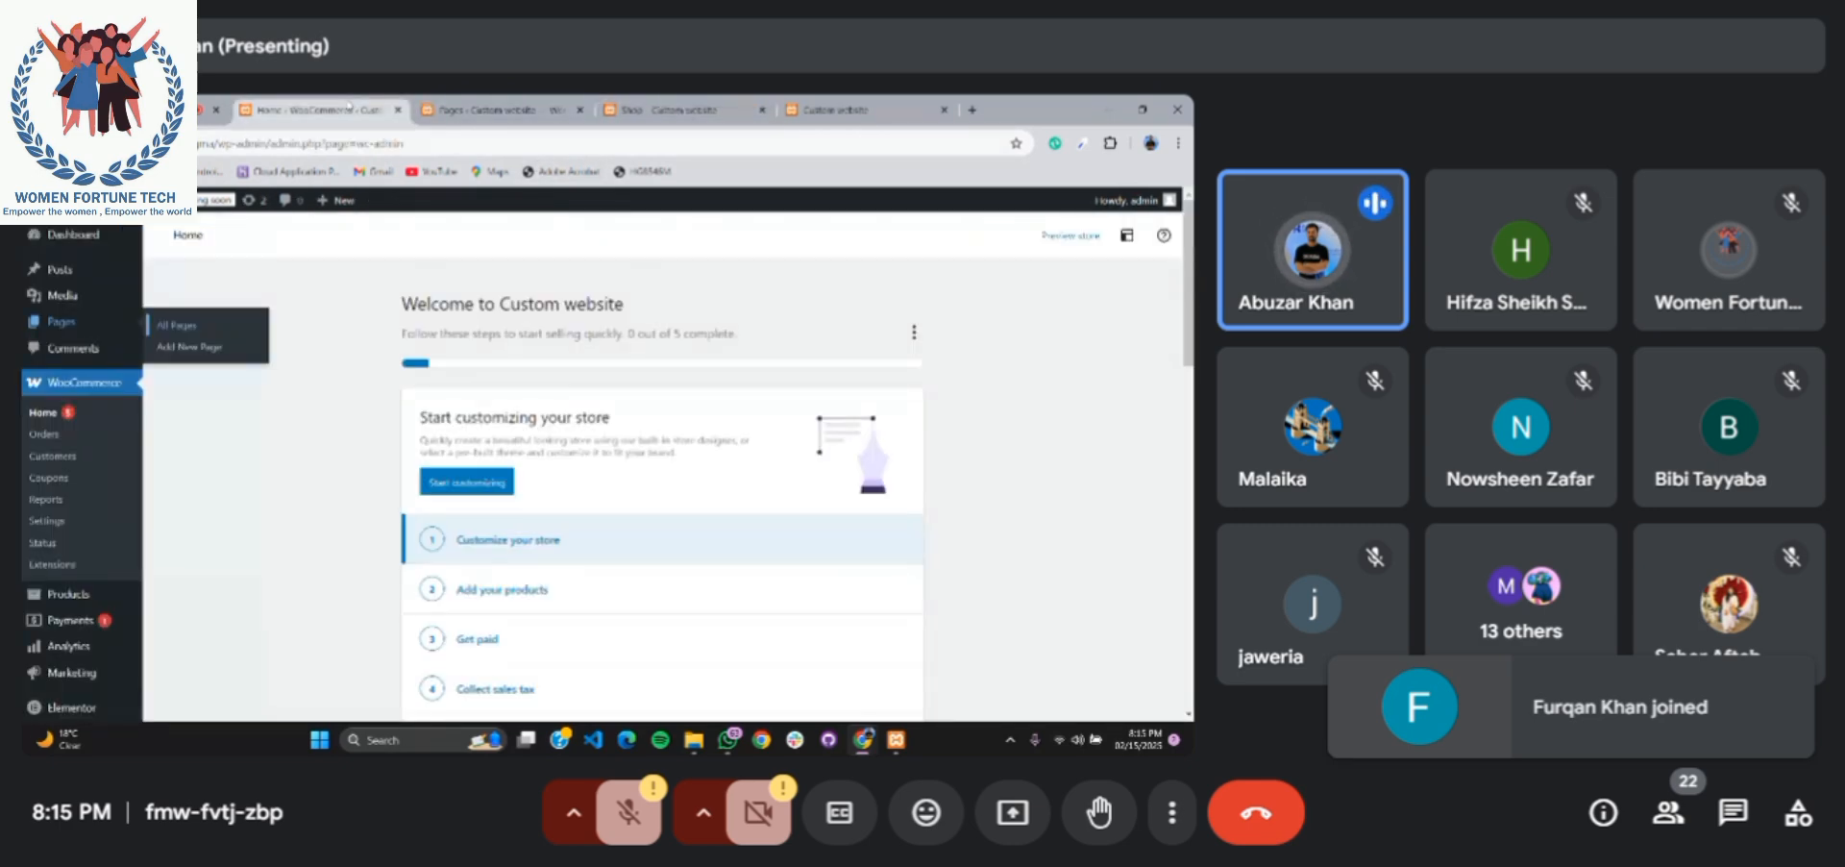
{"action": "scroll", "coordinate": [72, 452], "scroll_direction": "down", "scroll_amount": 3}
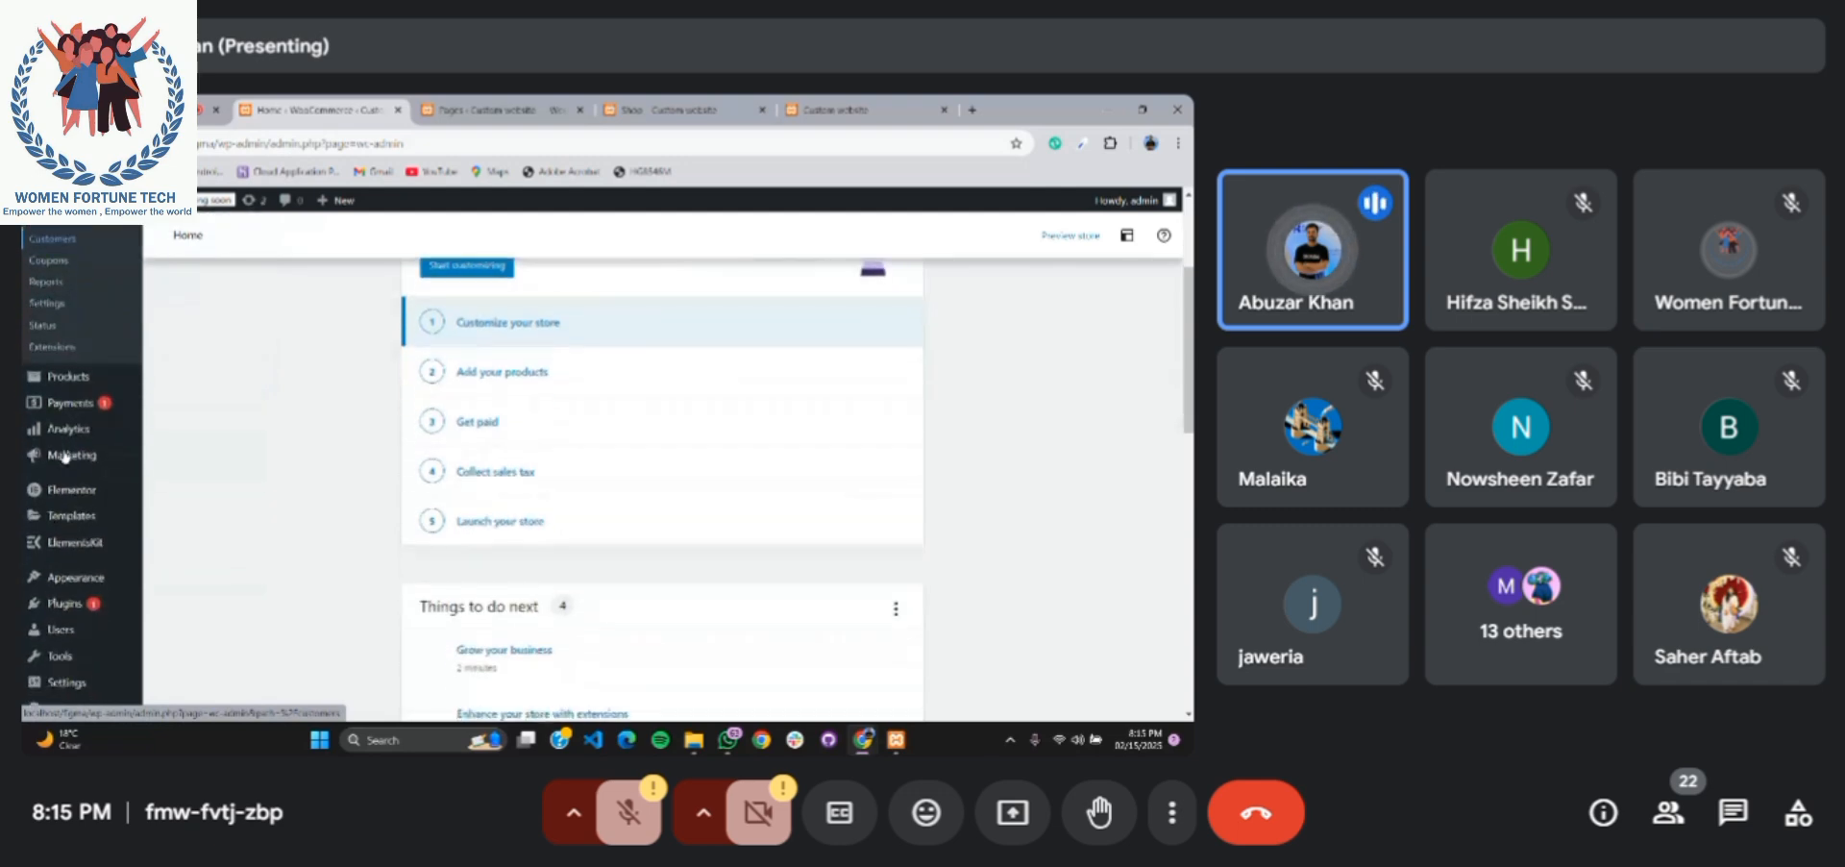
{"action": "mouse_move", "coordinate": [62, 582]}
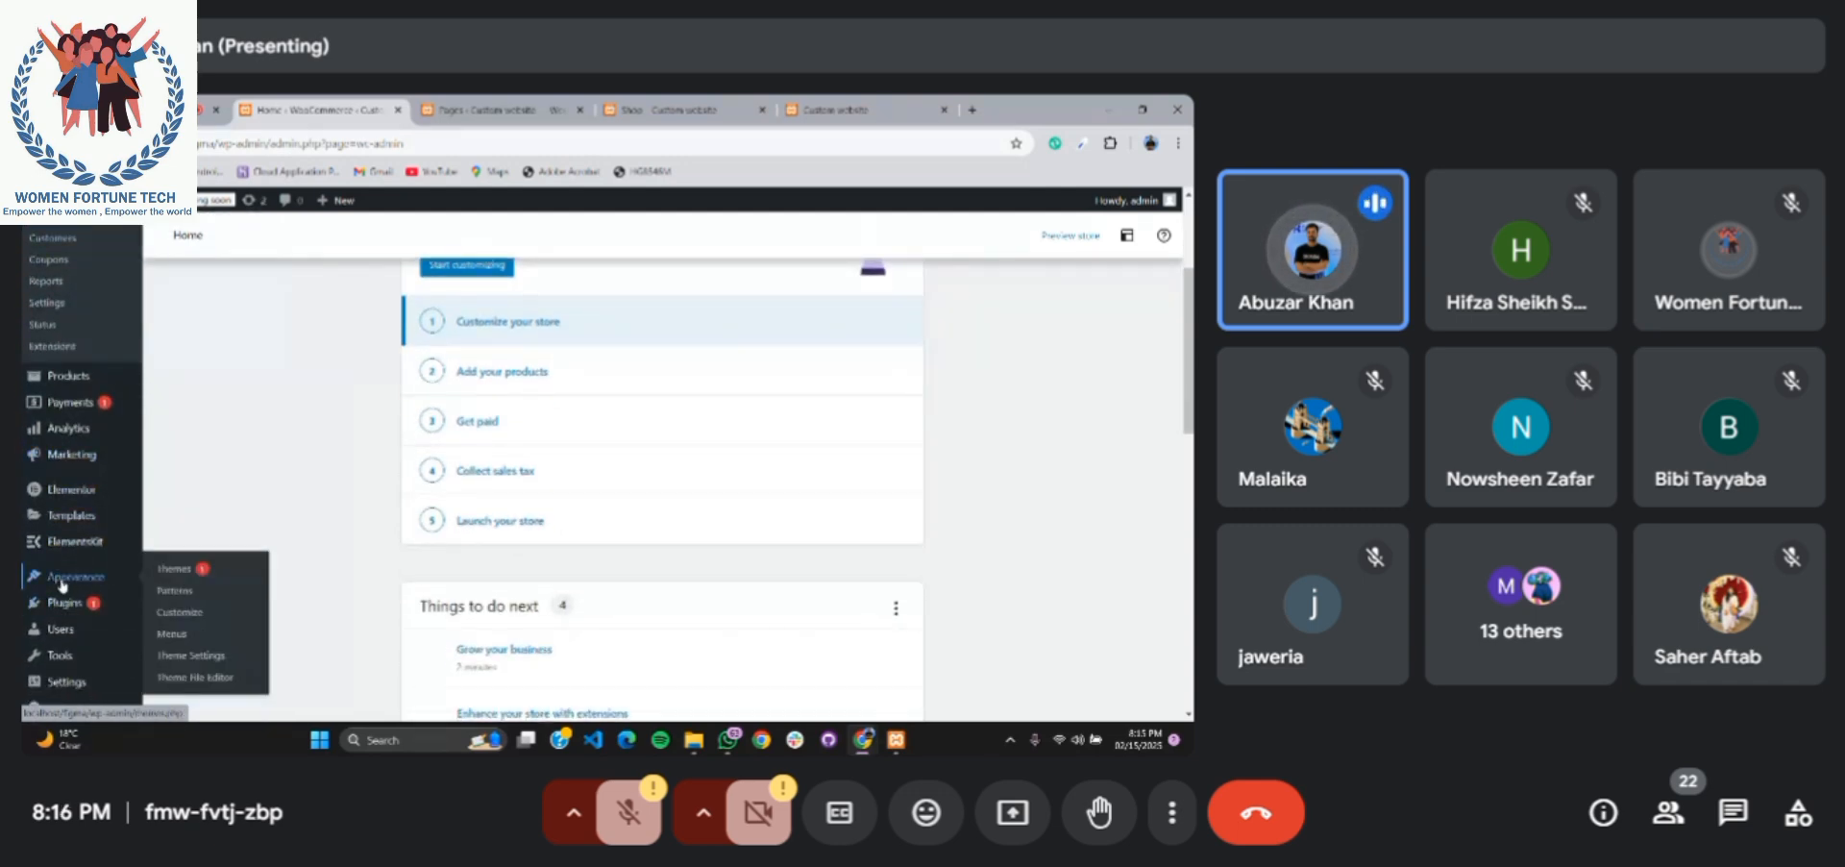
{"action": "left_click", "coordinate": [172, 634]}
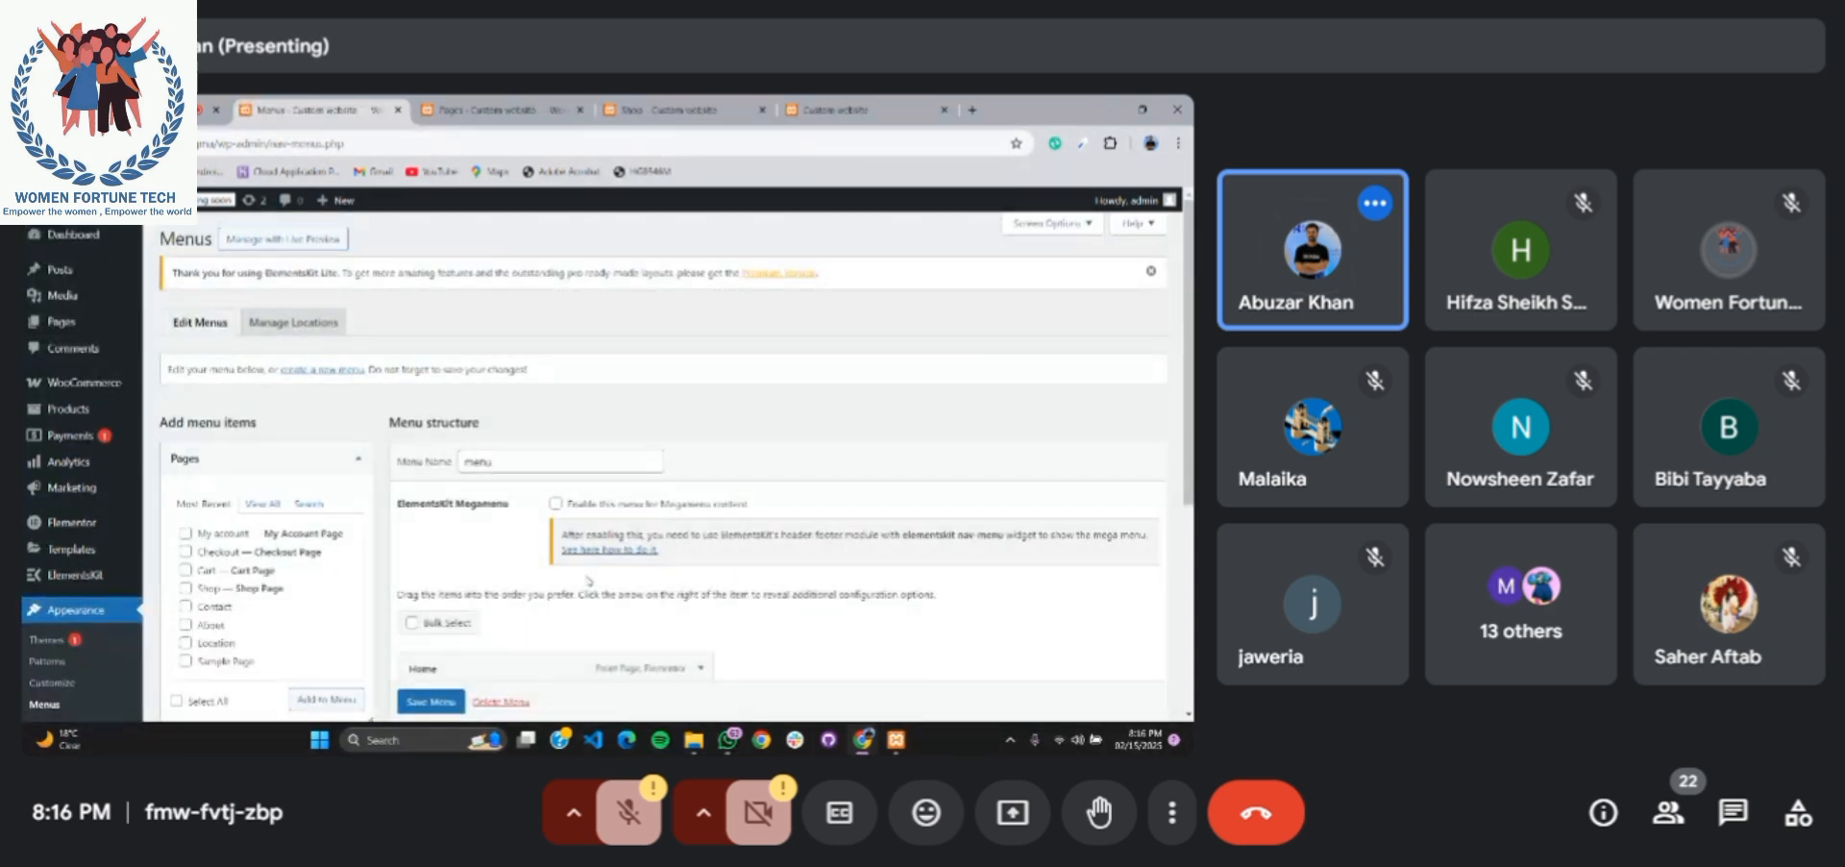
{"action": "scroll", "coordinate": [589, 580], "scroll_direction": "down", "scroll_amount": 5}
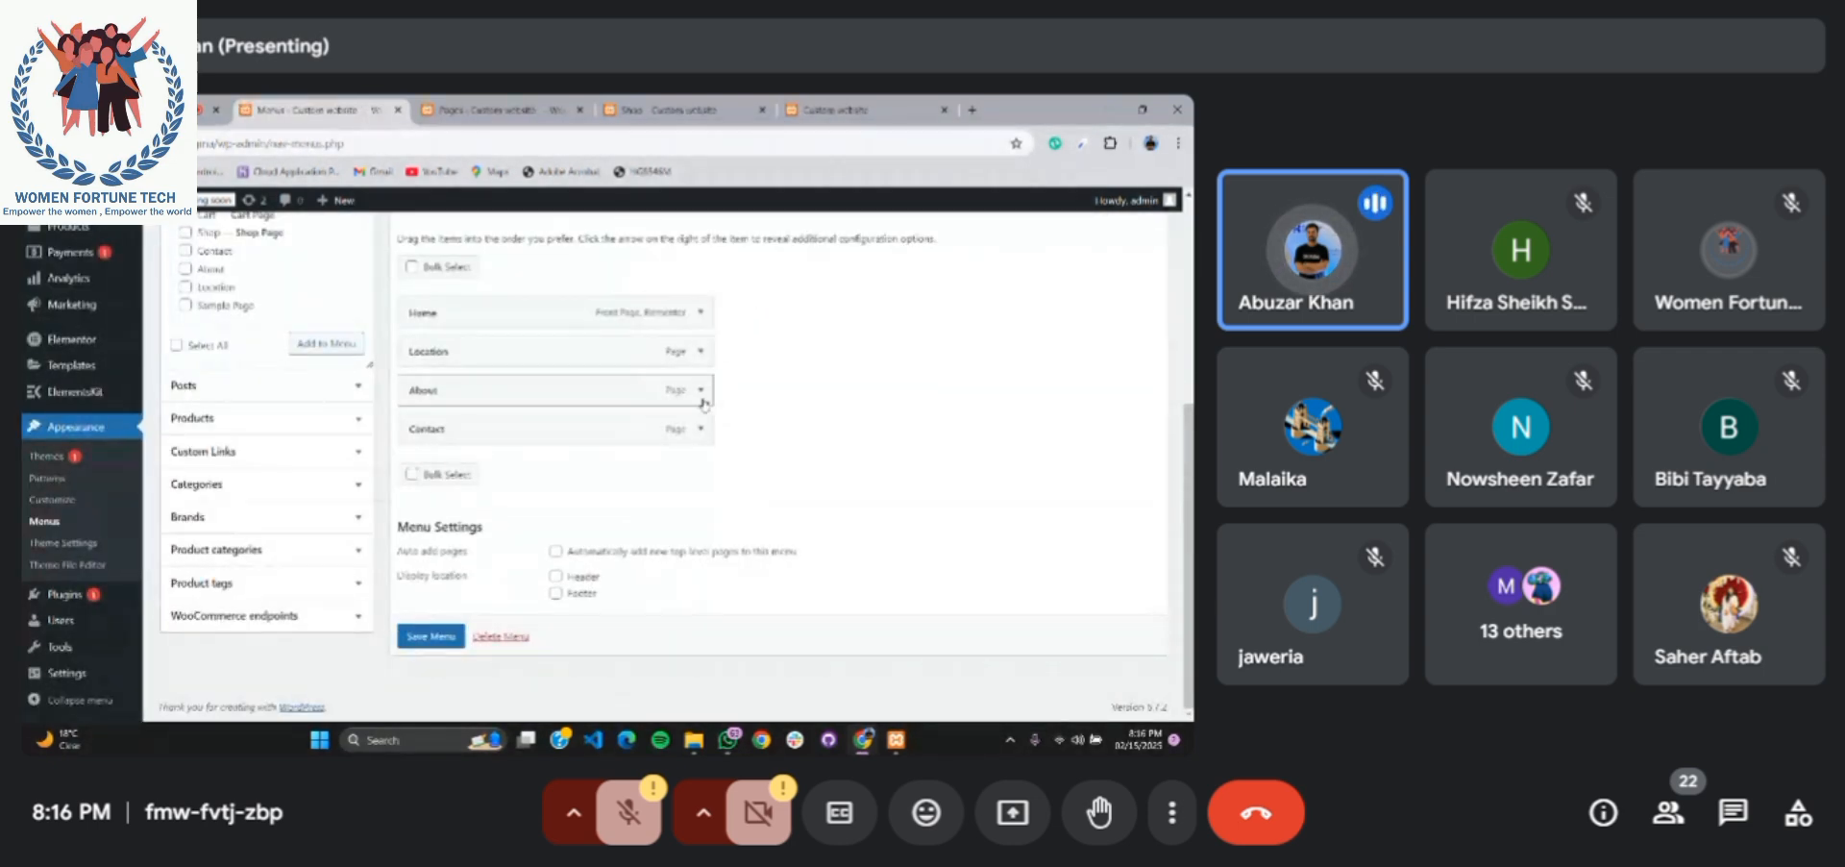
{"action": "scroll", "coordinate": [373, 379], "scroll_direction": "up", "scroll_amount": 2}
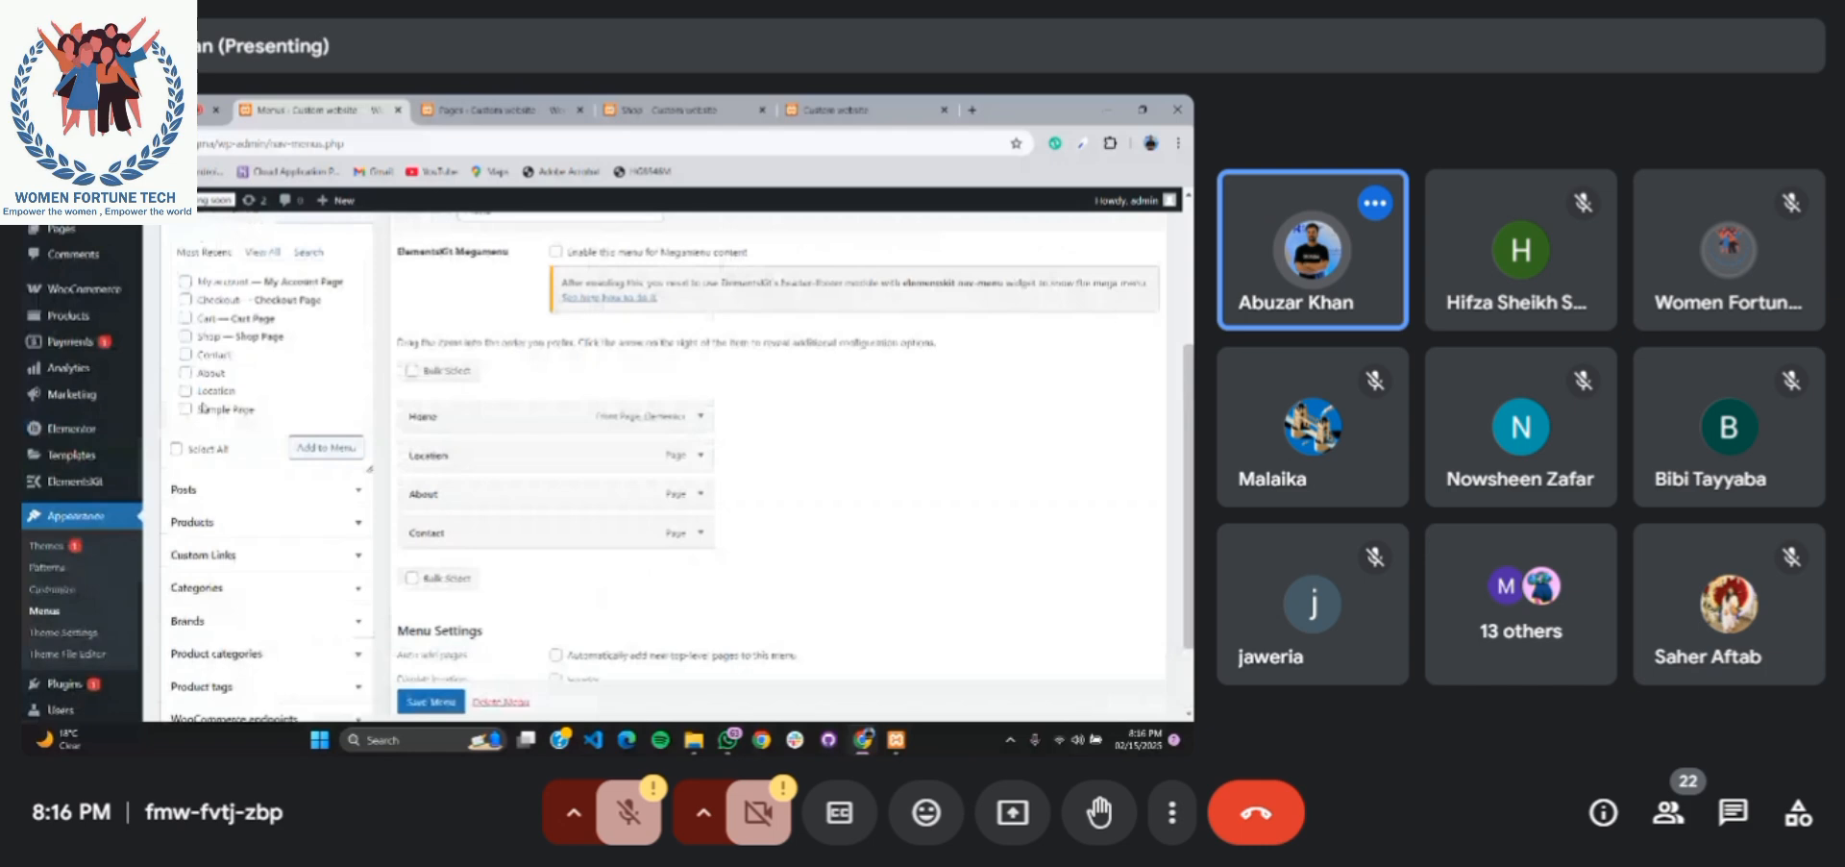
{"action": "left_click", "coordinate": [251, 265]}
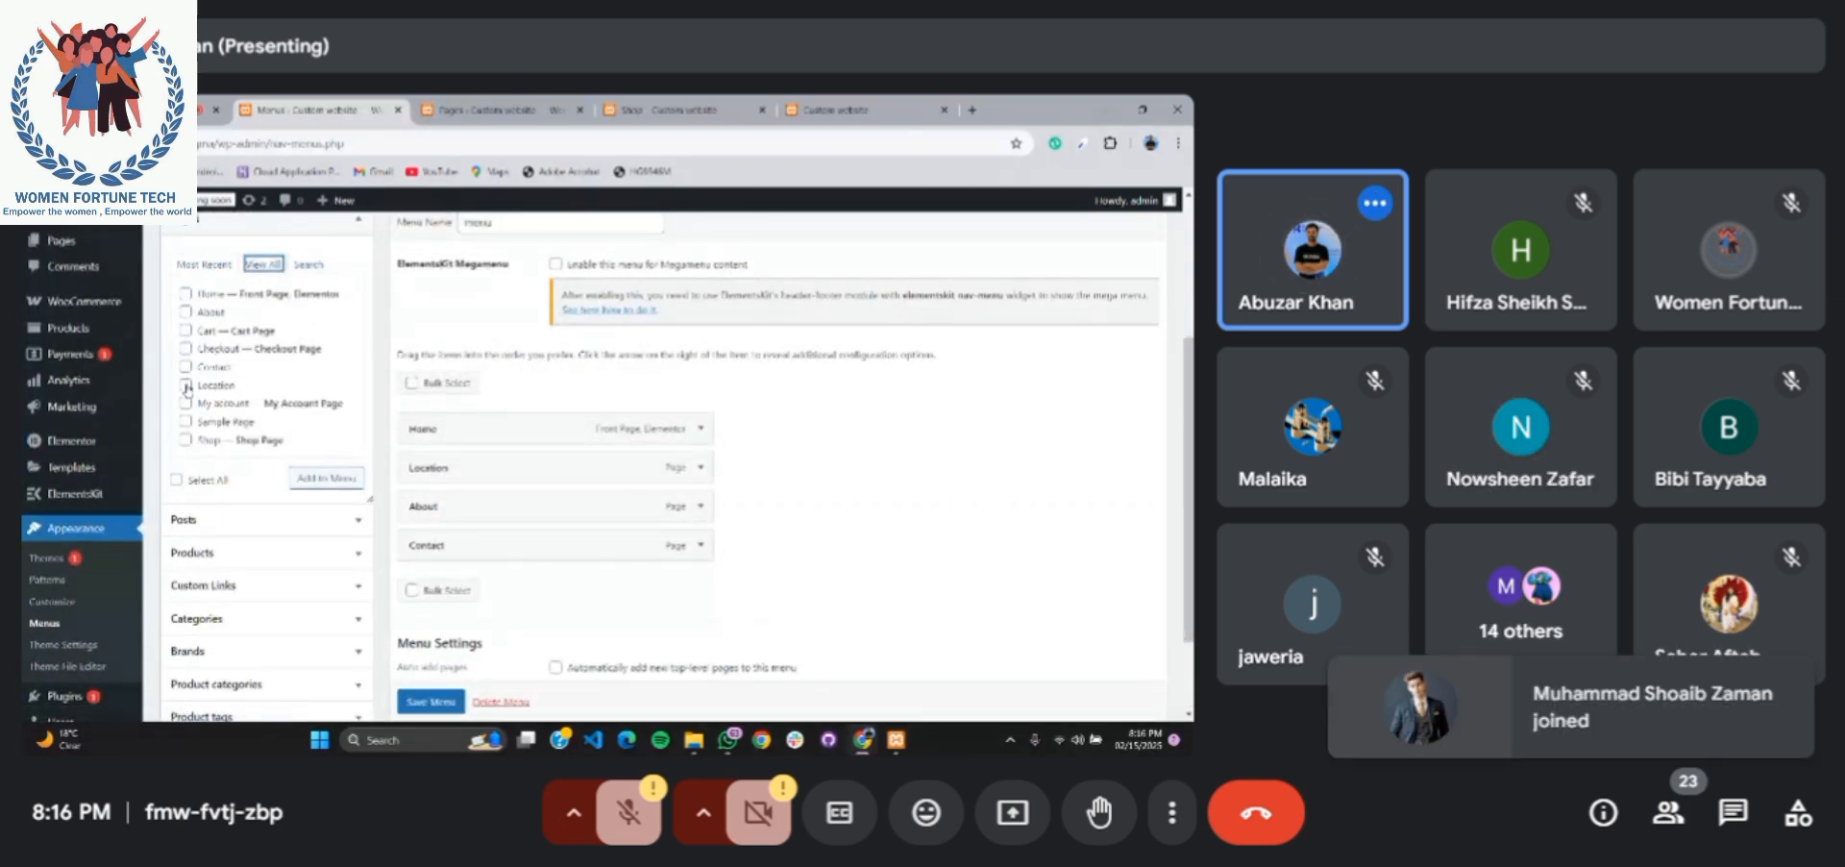
{"action": "left_click", "coordinate": [184, 439]}
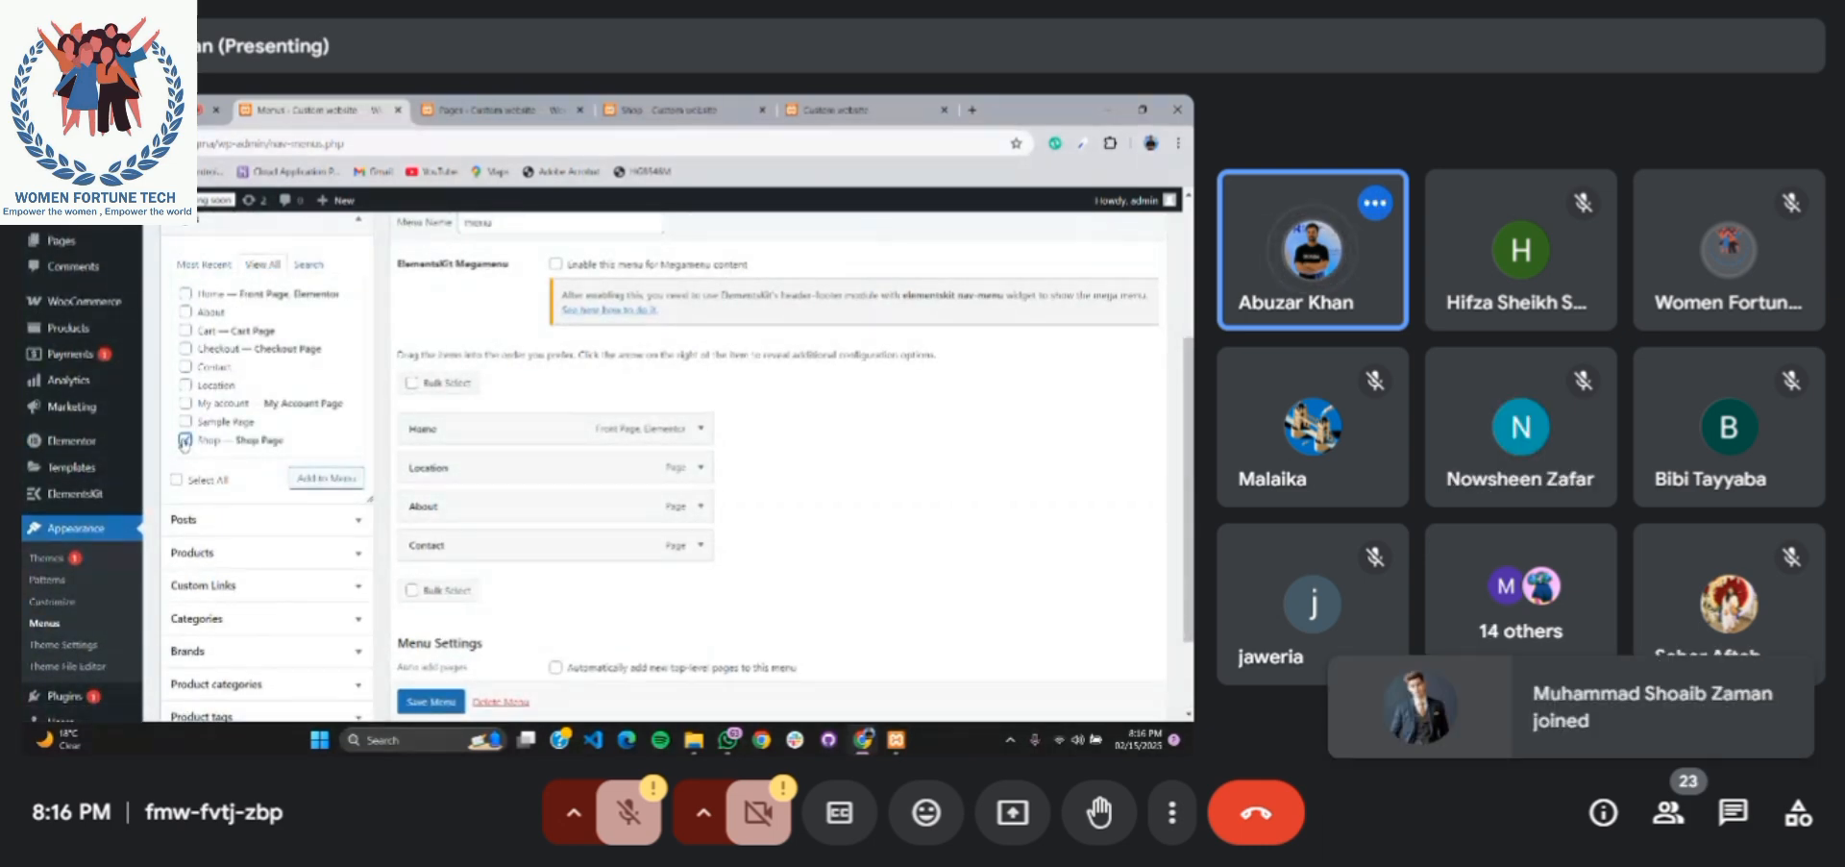
{"action": "left_click", "coordinate": [333, 480]}
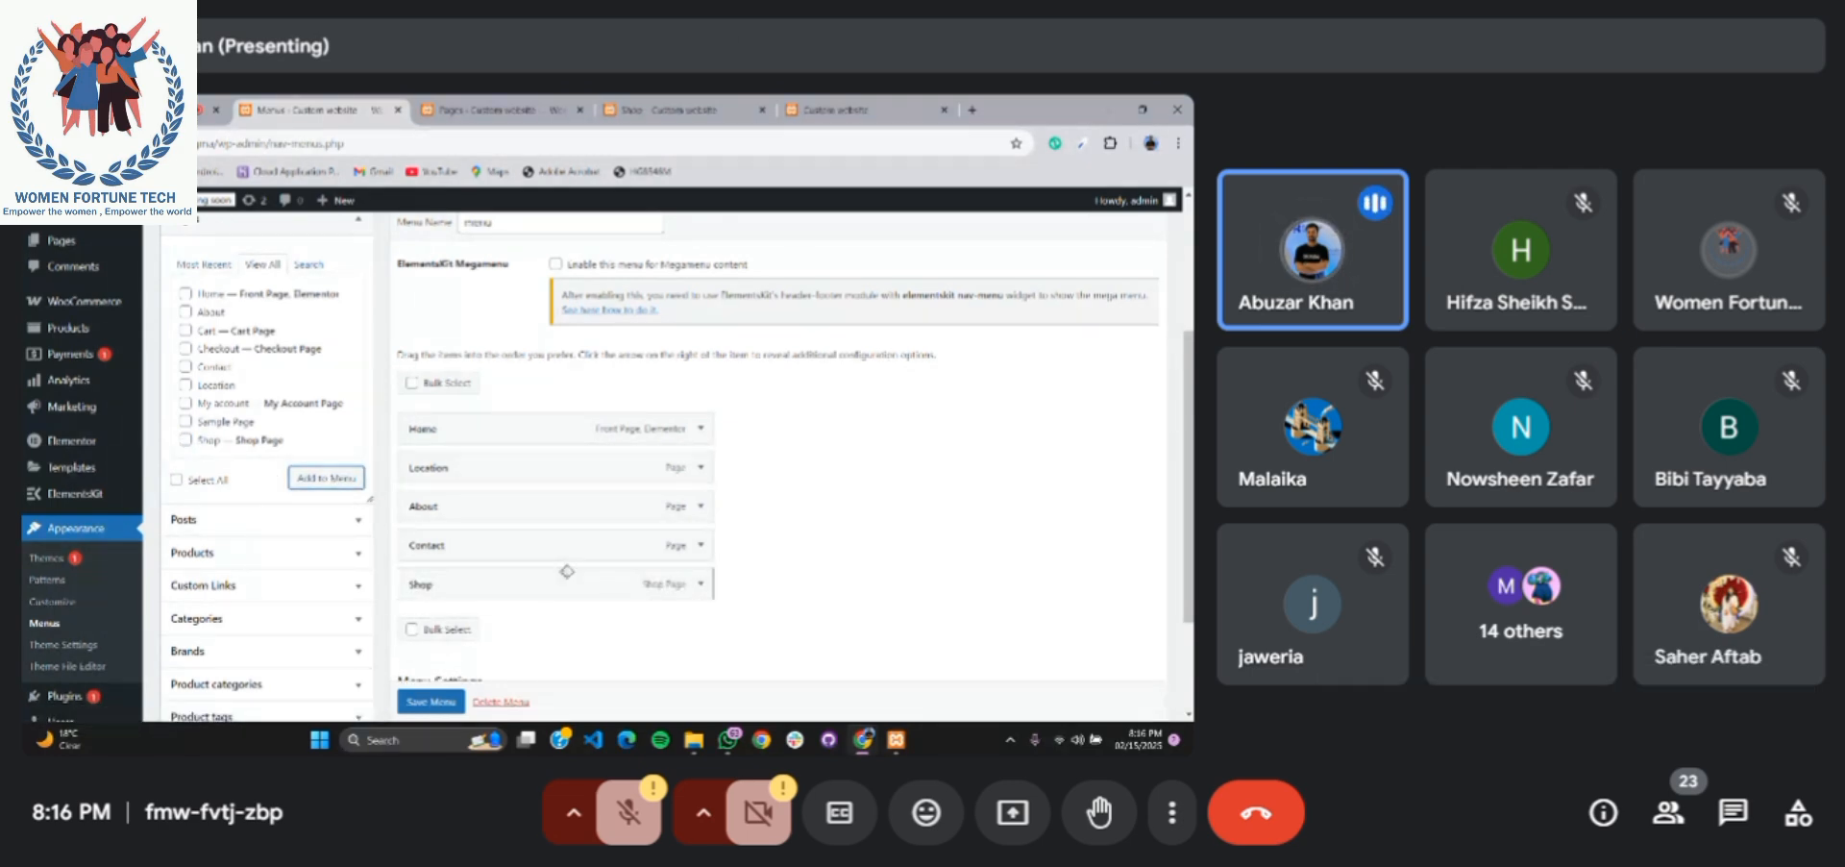
Move the Shop item directly below Home in the menu structure and save the menu
{"action": "left_click_drag", "start_coordinate": [568, 567], "coordinate": [564, 455]}
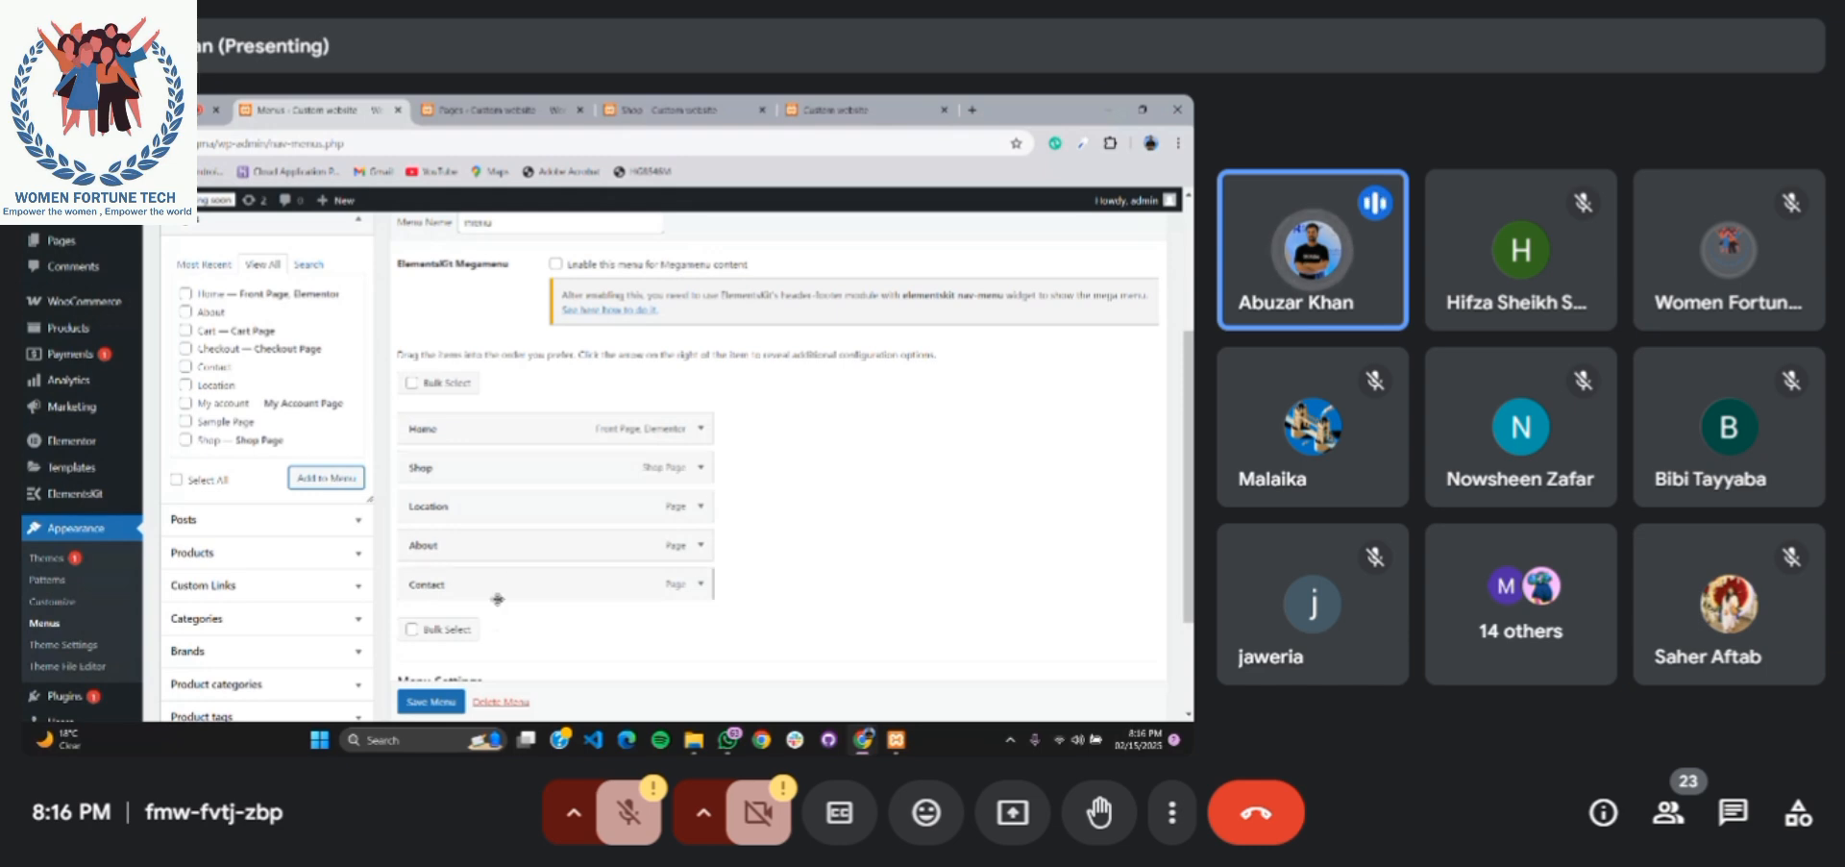
{"action": "scroll", "coordinate": [438, 699], "scroll_direction": "down", "scroll_amount": 1}
{"action": "left_click", "coordinate": [440, 701]}
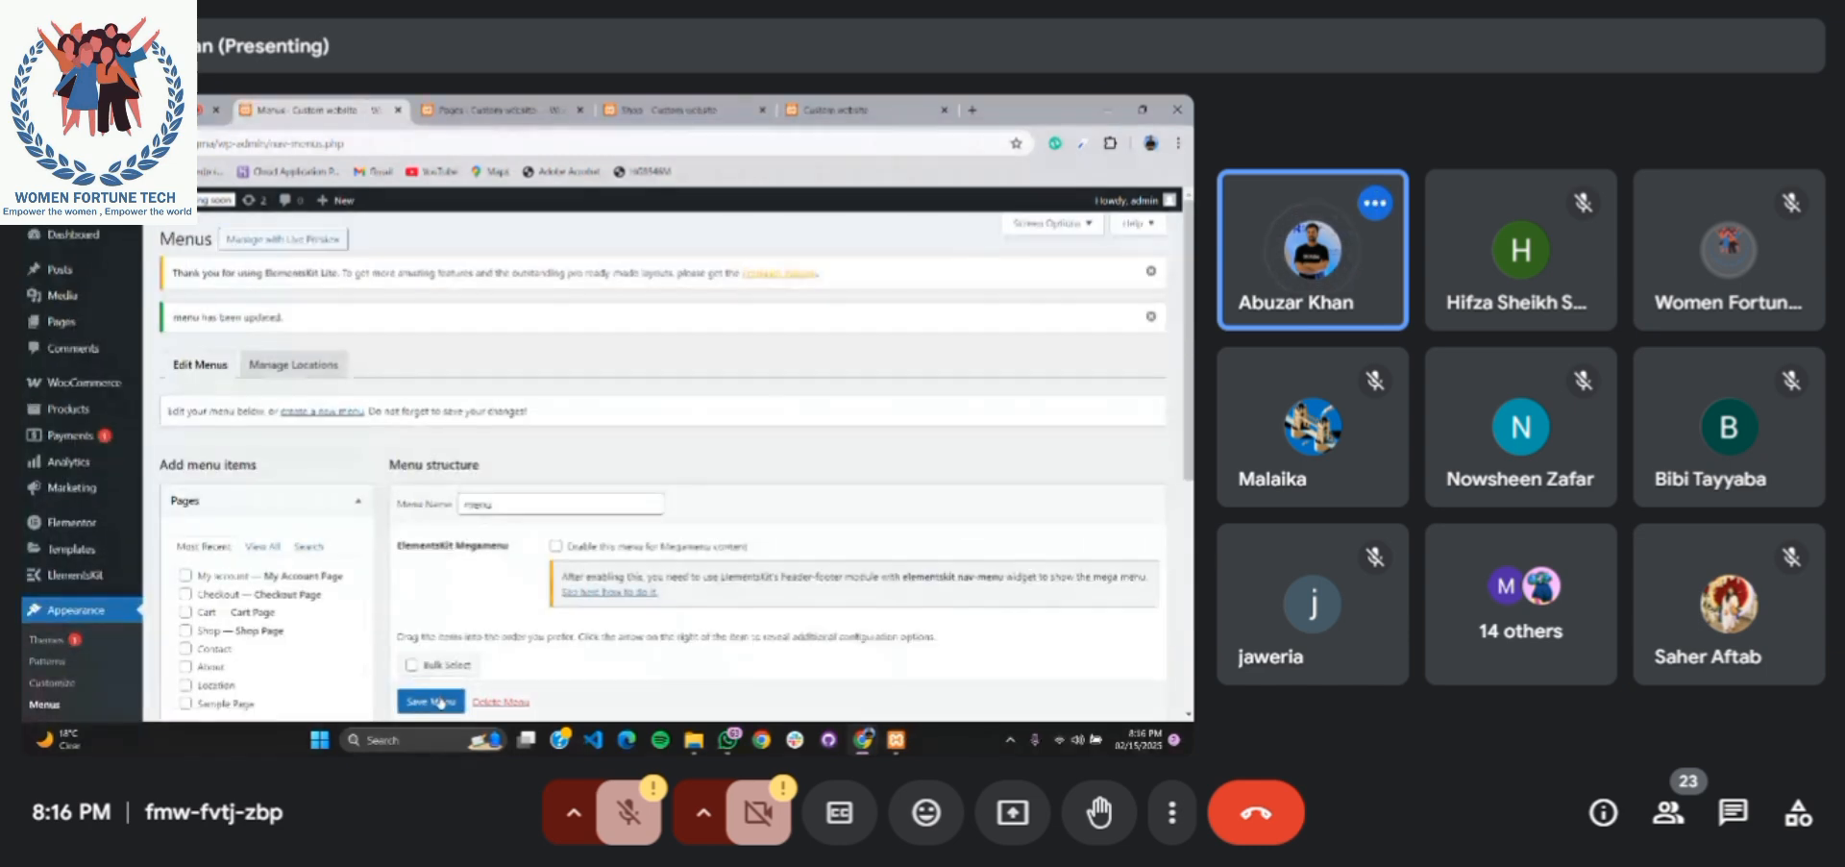
{"action": "scroll", "coordinate": [544, 565], "scroll_direction": "down", "scroll_amount": 4}
{"action": "scroll", "coordinate": [543, 565], "scroll_direction": "up", "scroll_amount": 4}
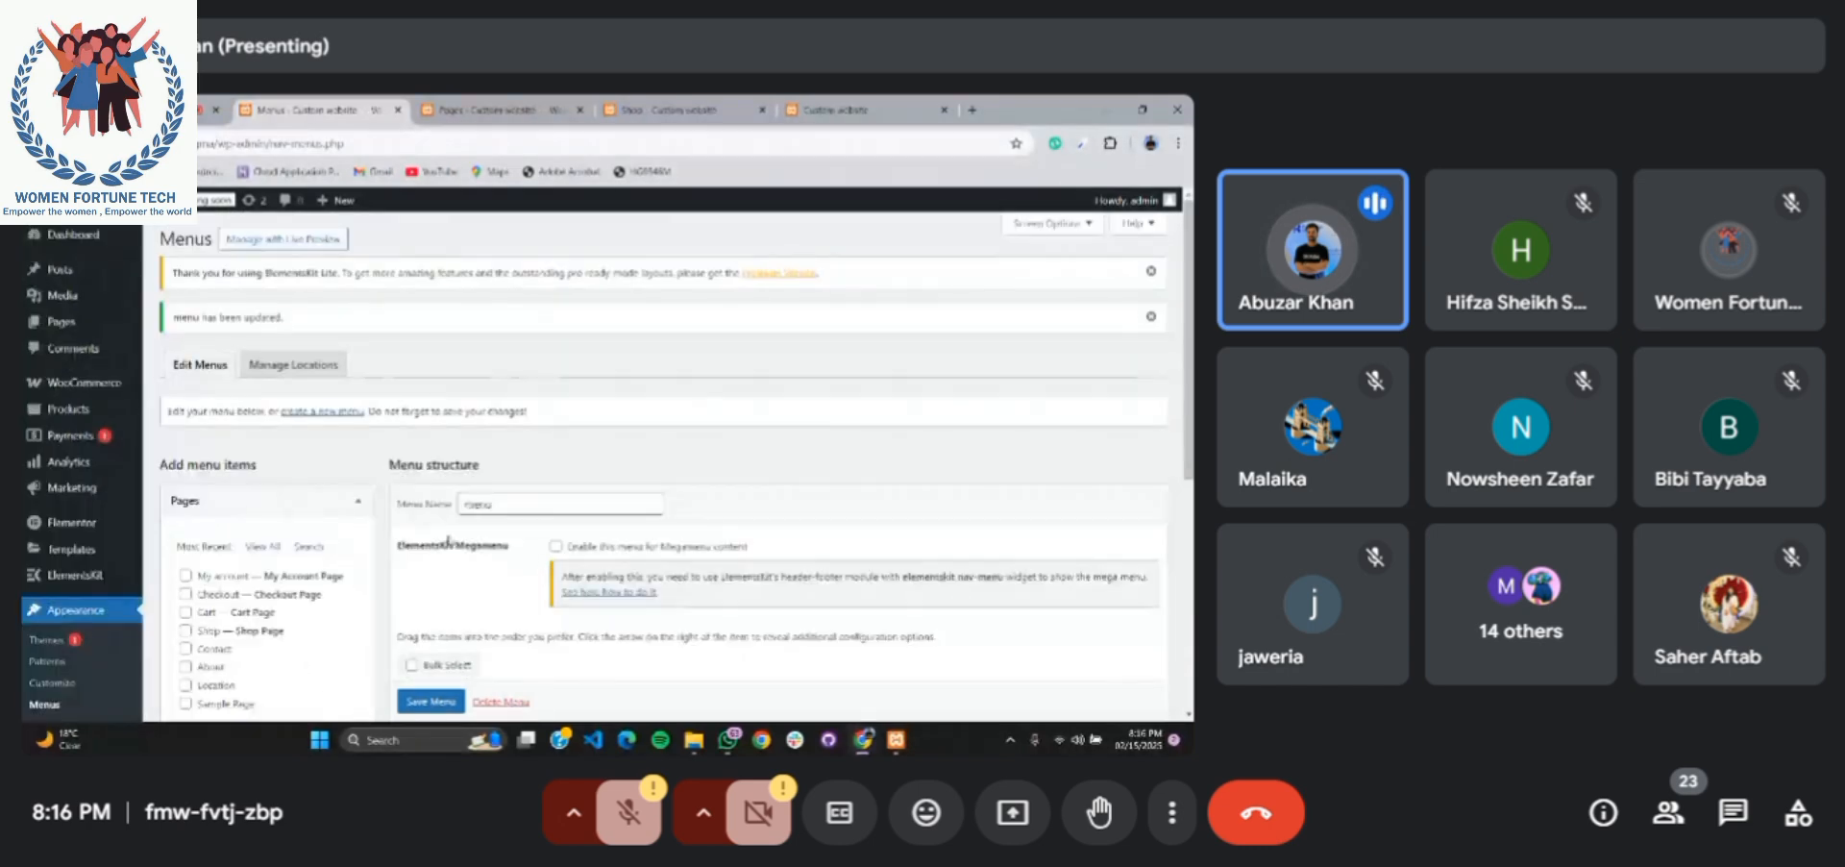
View the live site's front page and check its header navigation links
{"action": "mouse_move", "coordinate": [68, 230]}
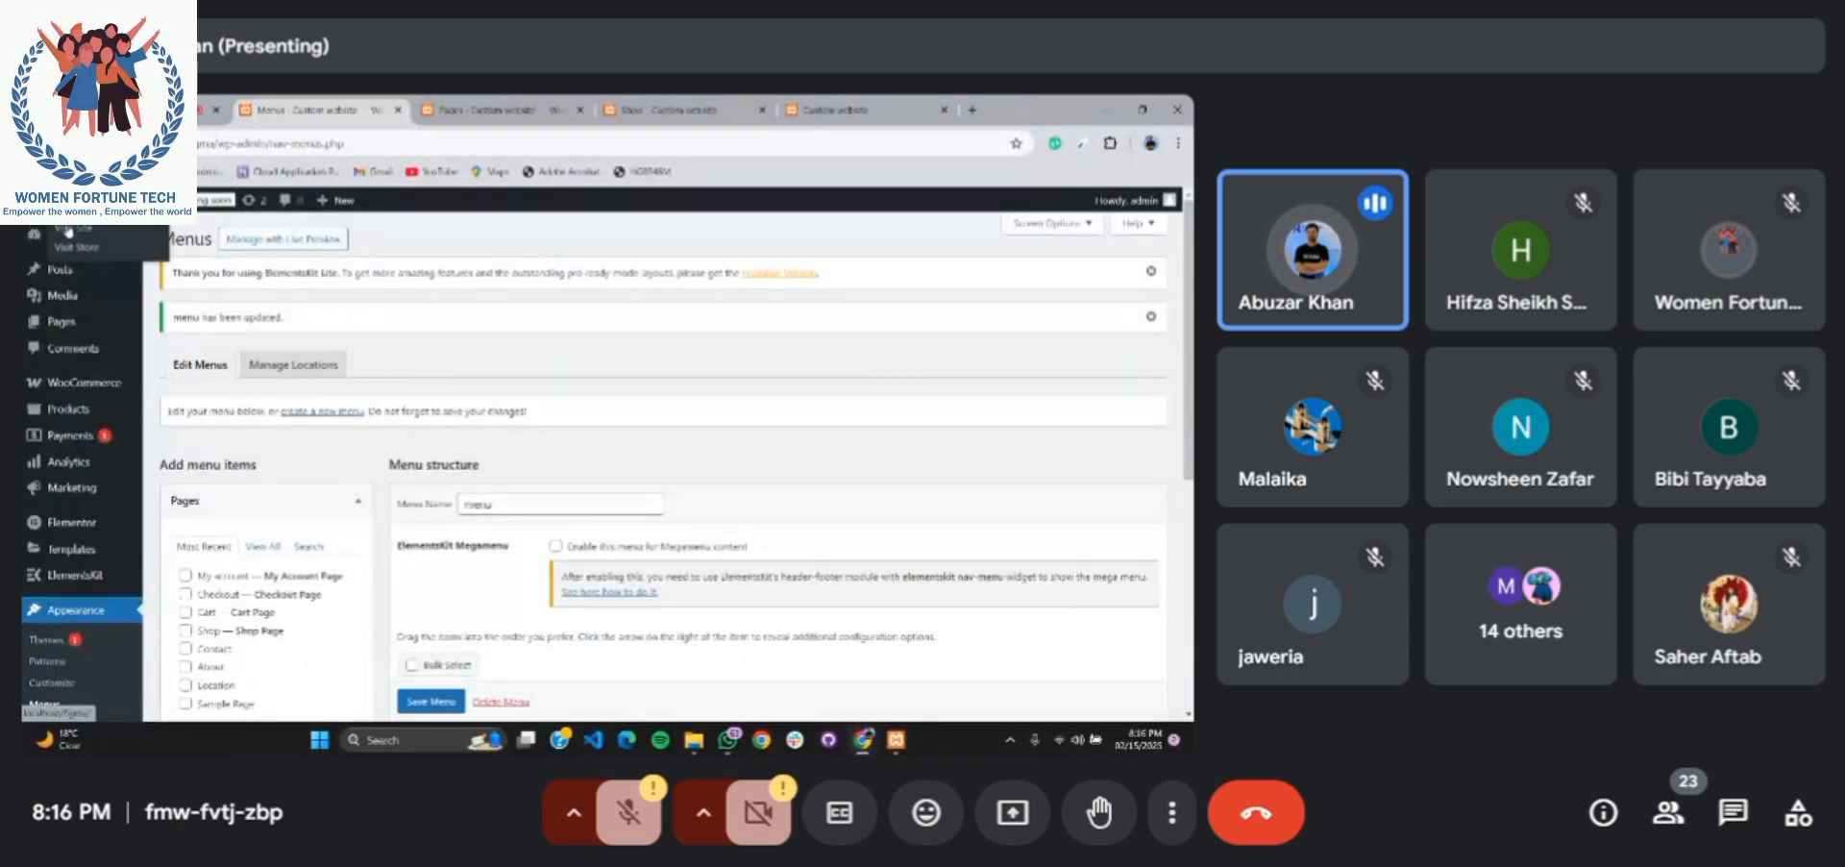
{"action": "left_click", "coordinate": [668, 109]}
{"action": "left_click", "coordinate": [831, 110]}
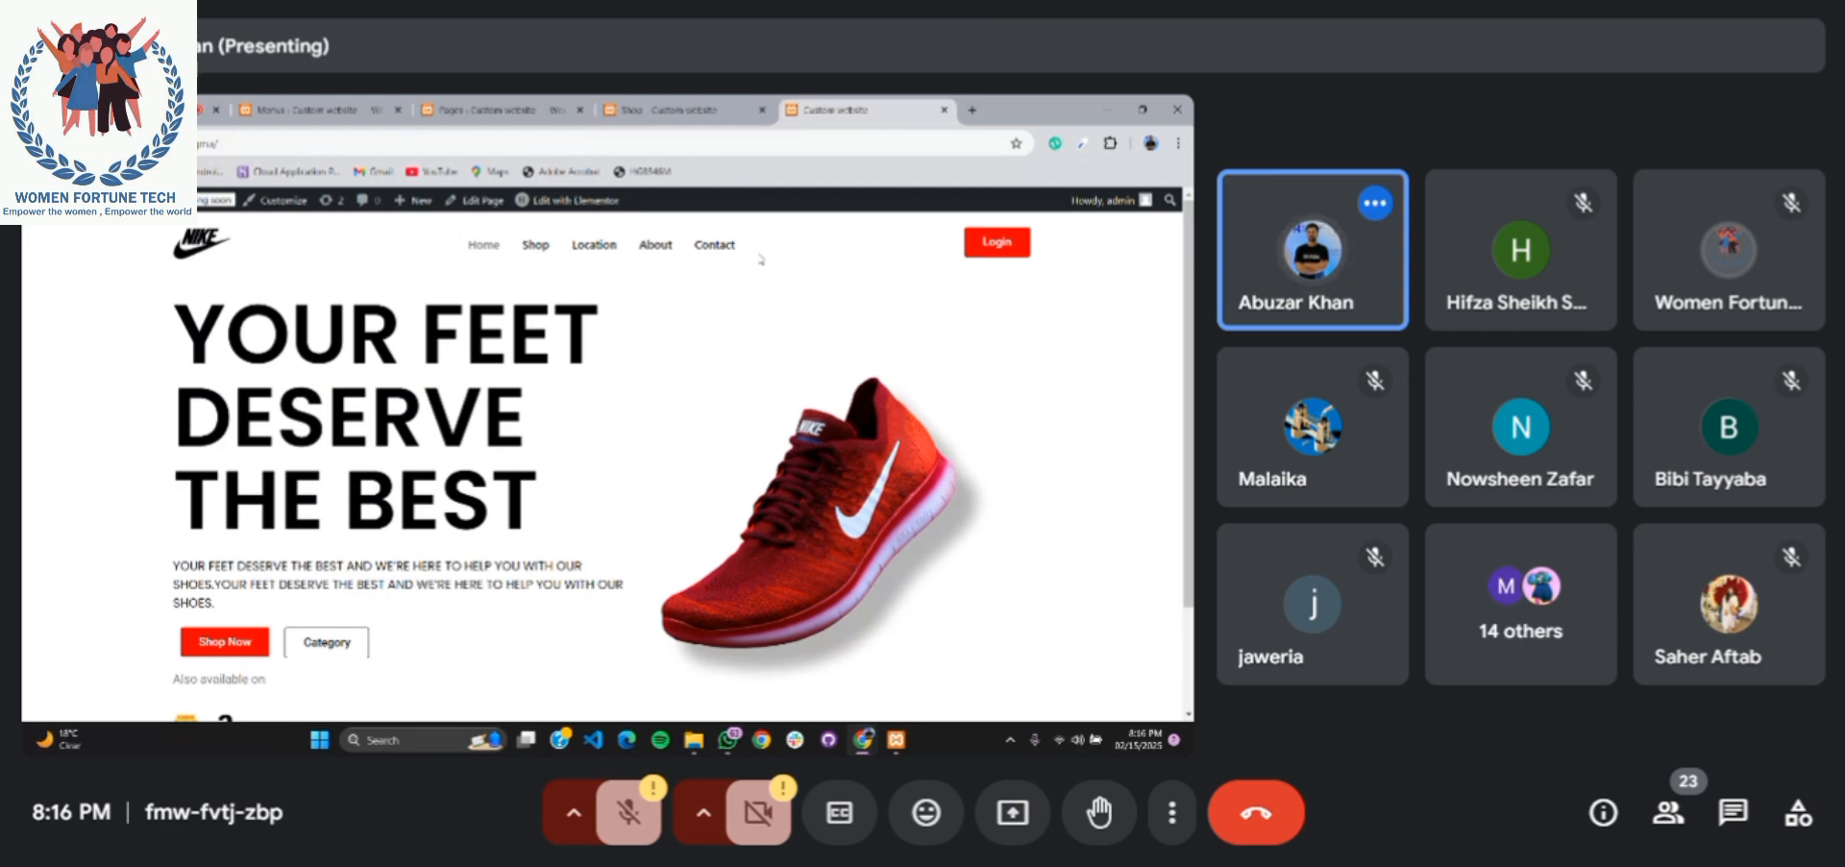
Search the web for "nike shoes" in a new tab and open Nike's Men's Shoes & Sneakers page
{"action": "left_click", "coordinate": [971, 110]}
{"action": "type", "text": "nike"}
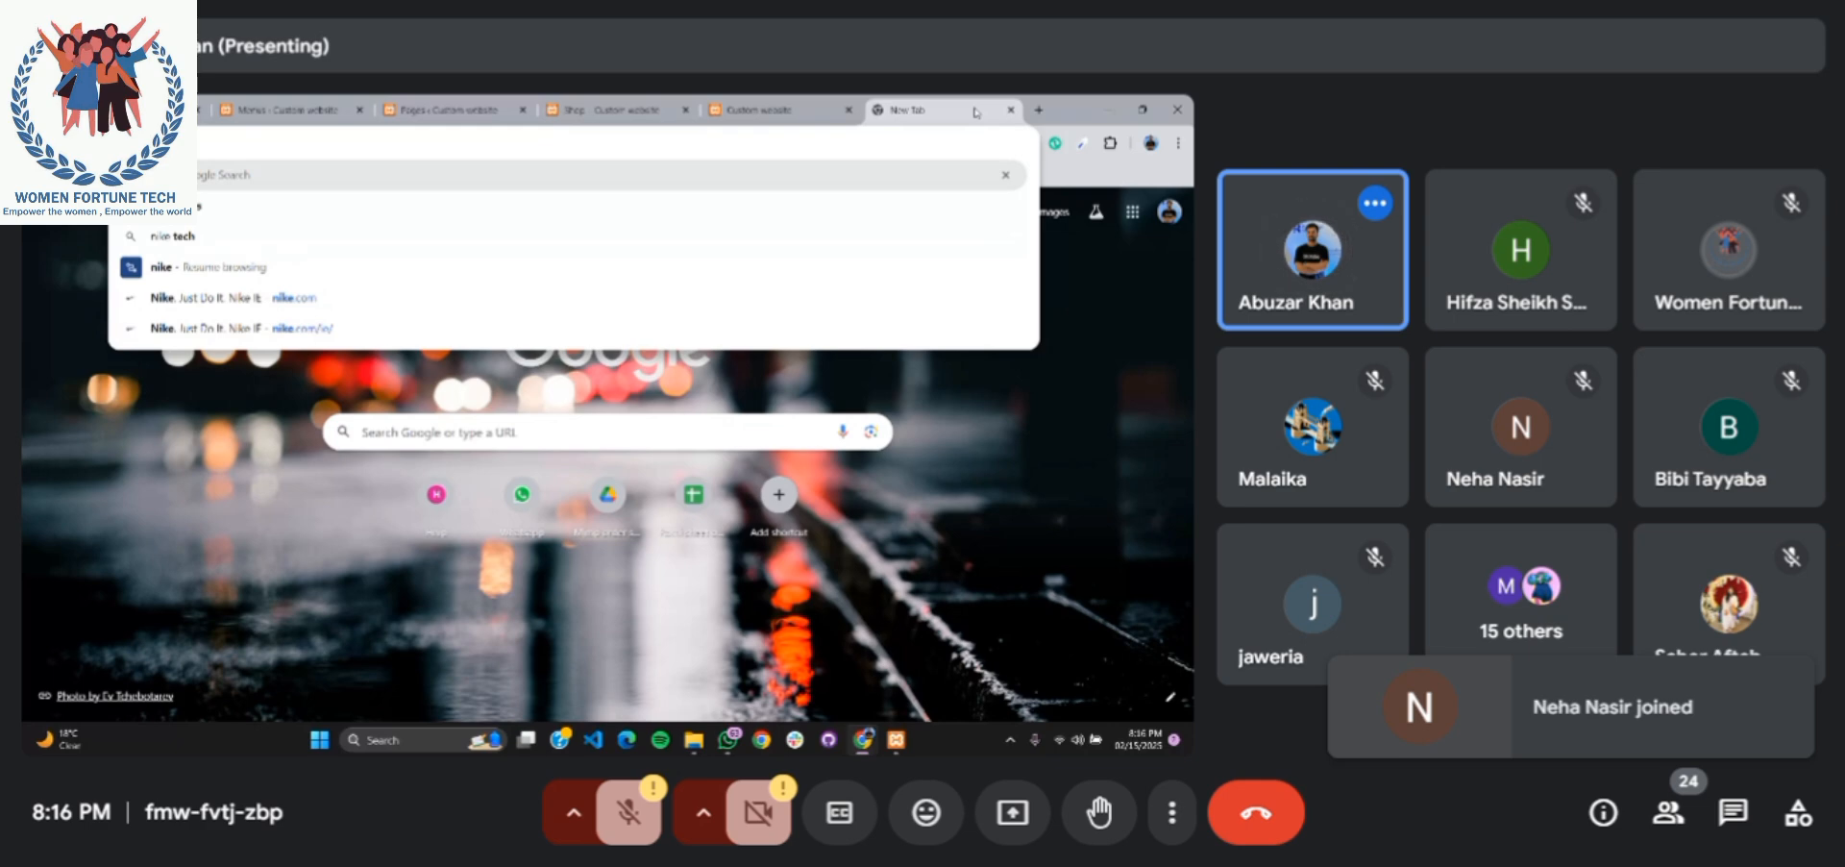
{"action": "type", "text": " shoes"}
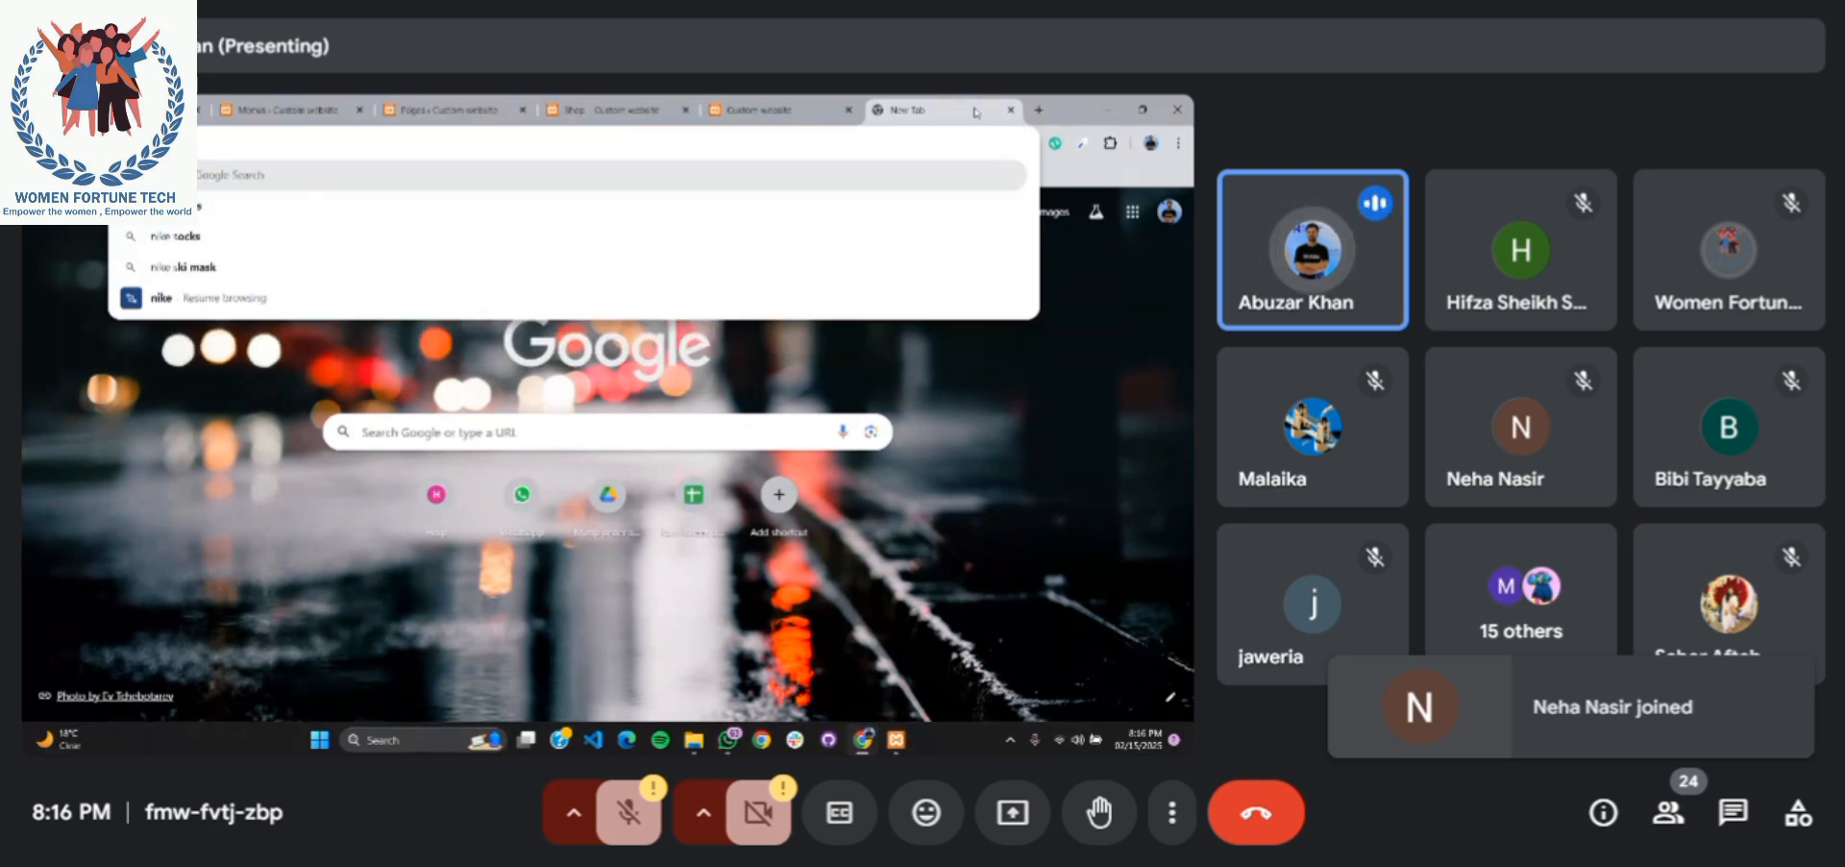
{"action": "key", "text": "Return"}
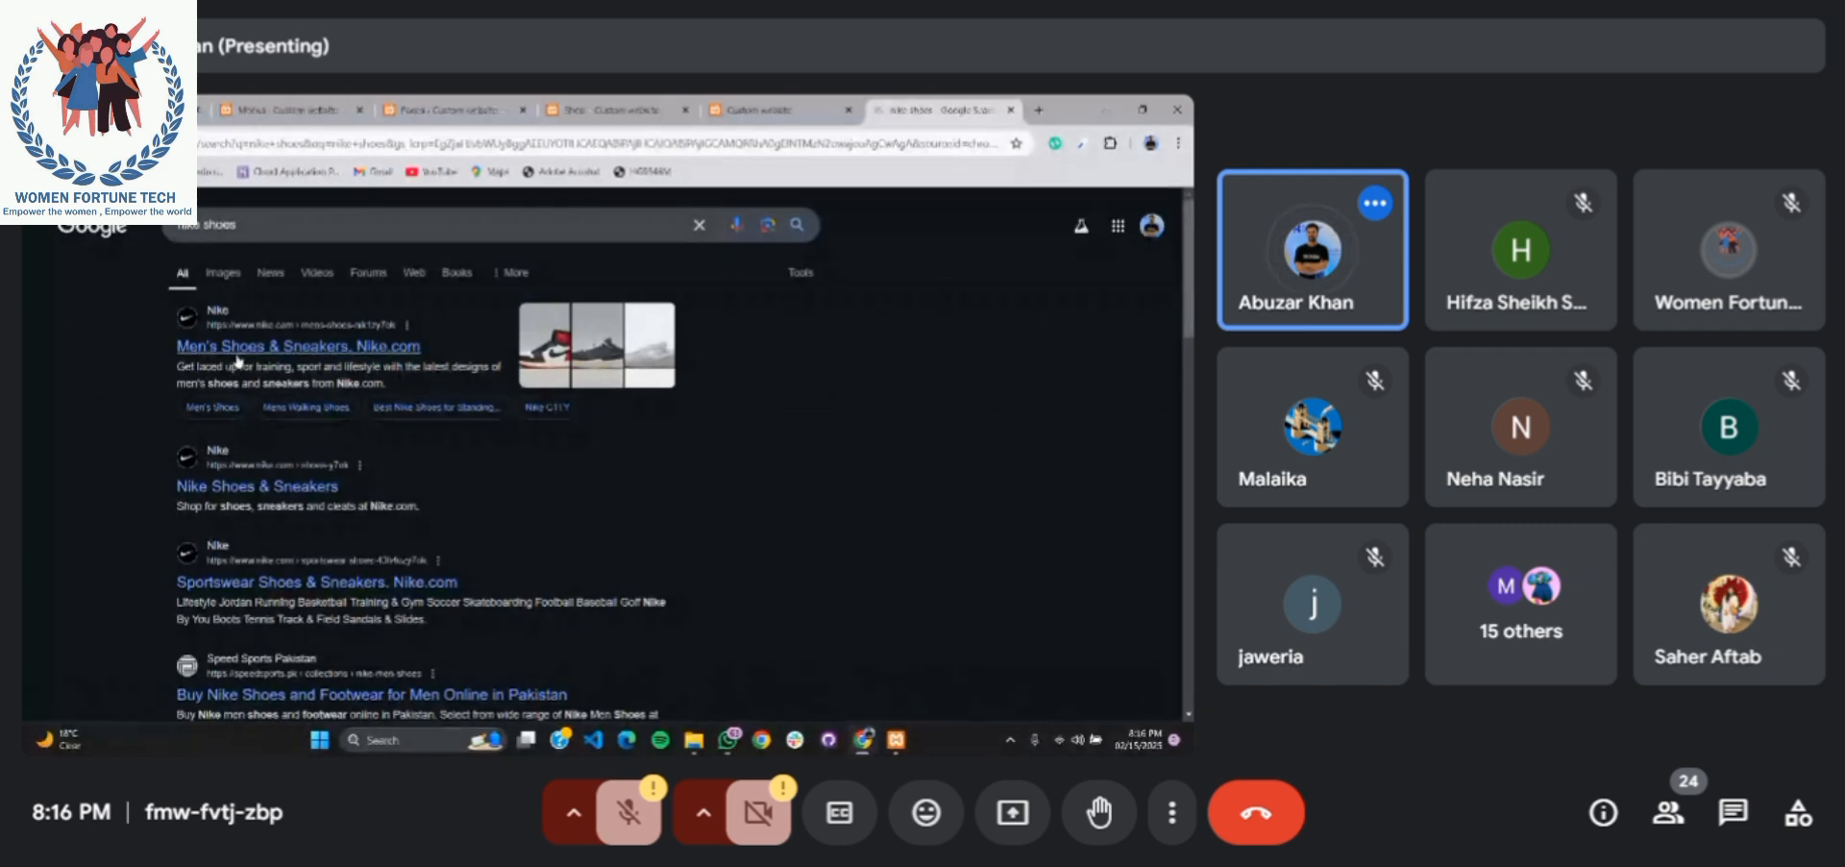
{"action": "left_click", "coordinate": [238, 359]}
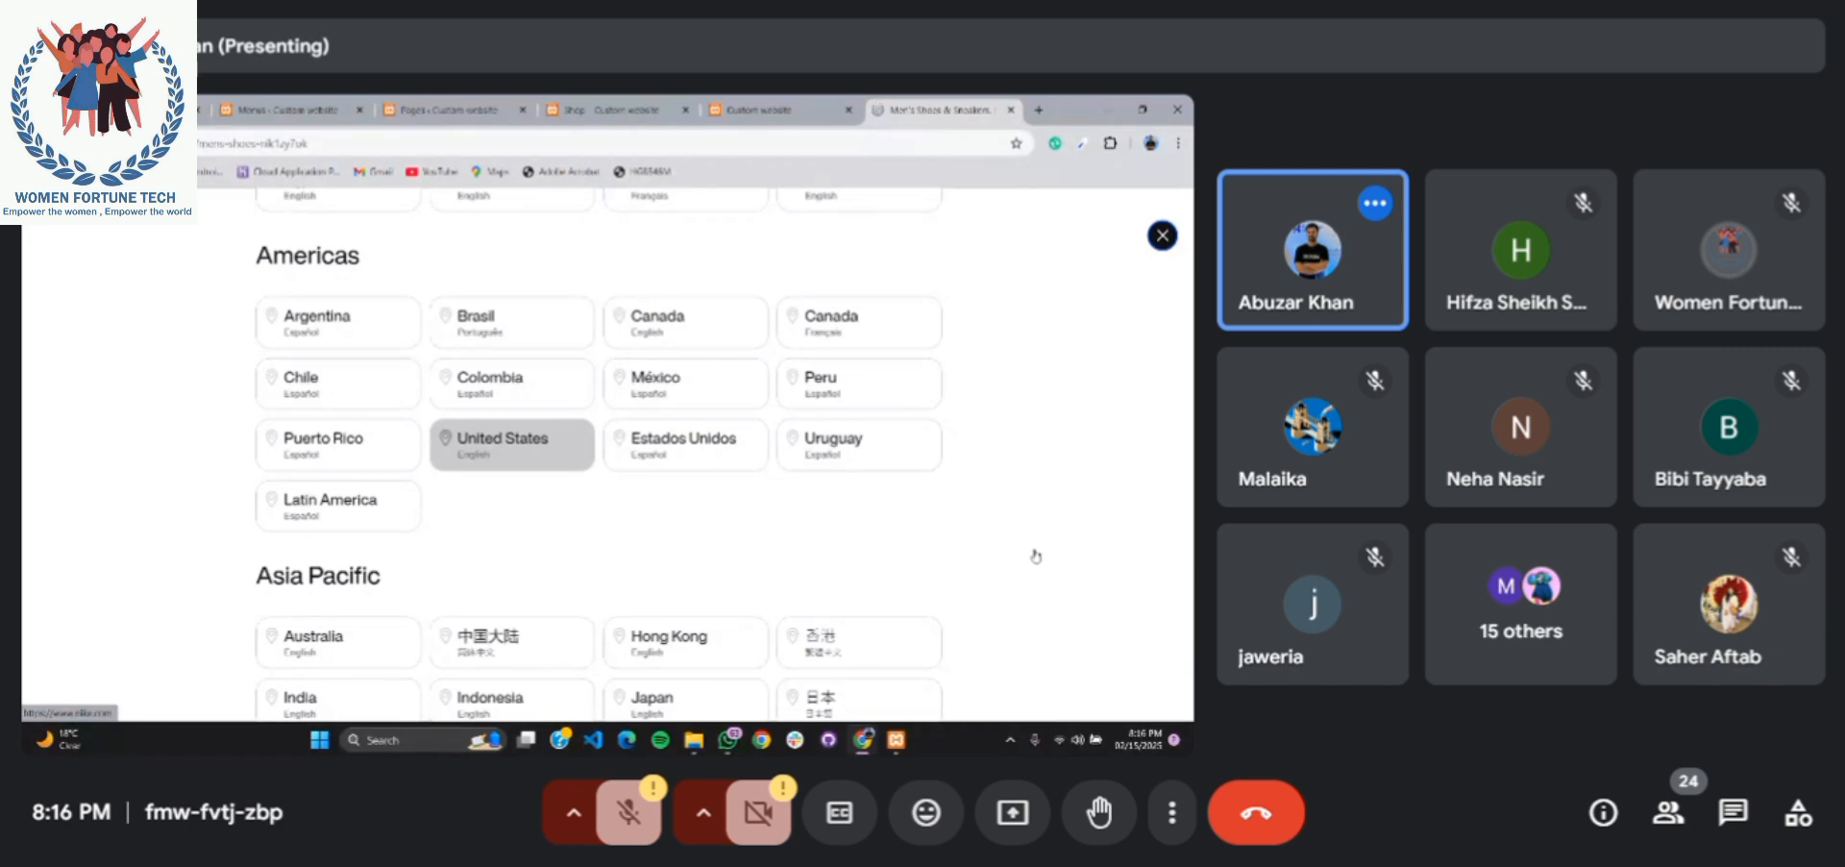
Dismiss the country selection and open the yellow and blue Nike Zoom KD 4 from the men's shoe listing
{"action": "scroll", "coordinate": [1035, 556], "scroll_direction": "up", "scroll_amount": 2}
{"action": "scroll", "coordinate": [1035, 555], "scroll_direction": "down", "scroll_amount": 5}
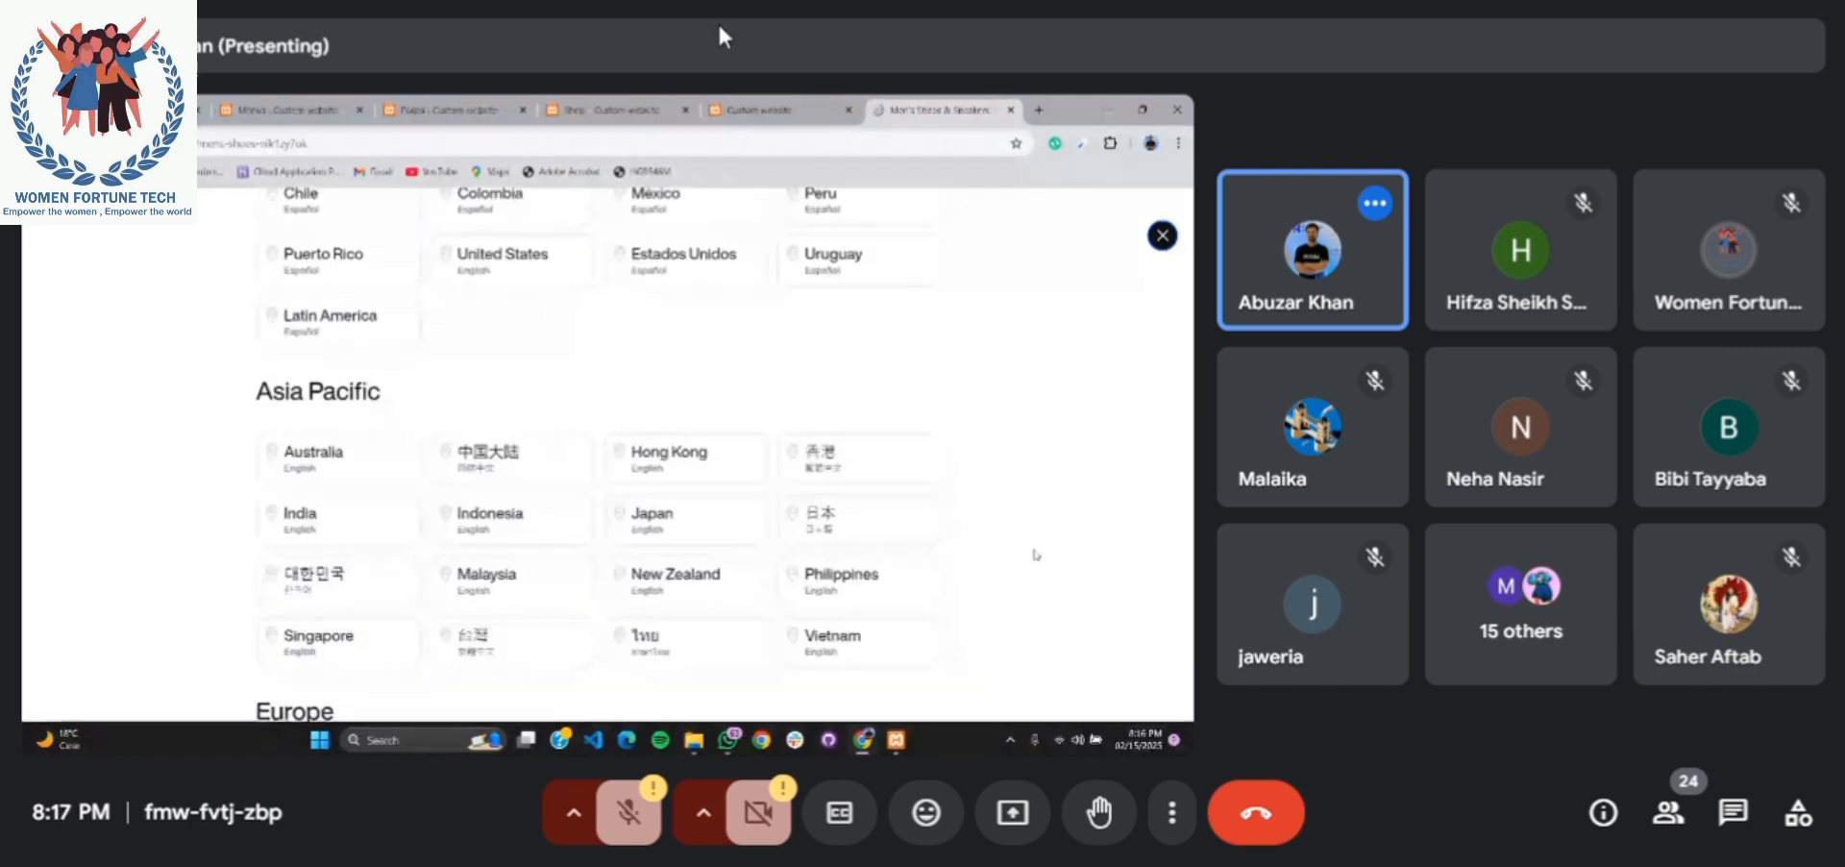
{"action": "left_click", "coordinate": [1162, 236]}
{"action": "scroll", "coordinate": [698, 516], "scroll_direction": "up", "scroll_amount": 10}
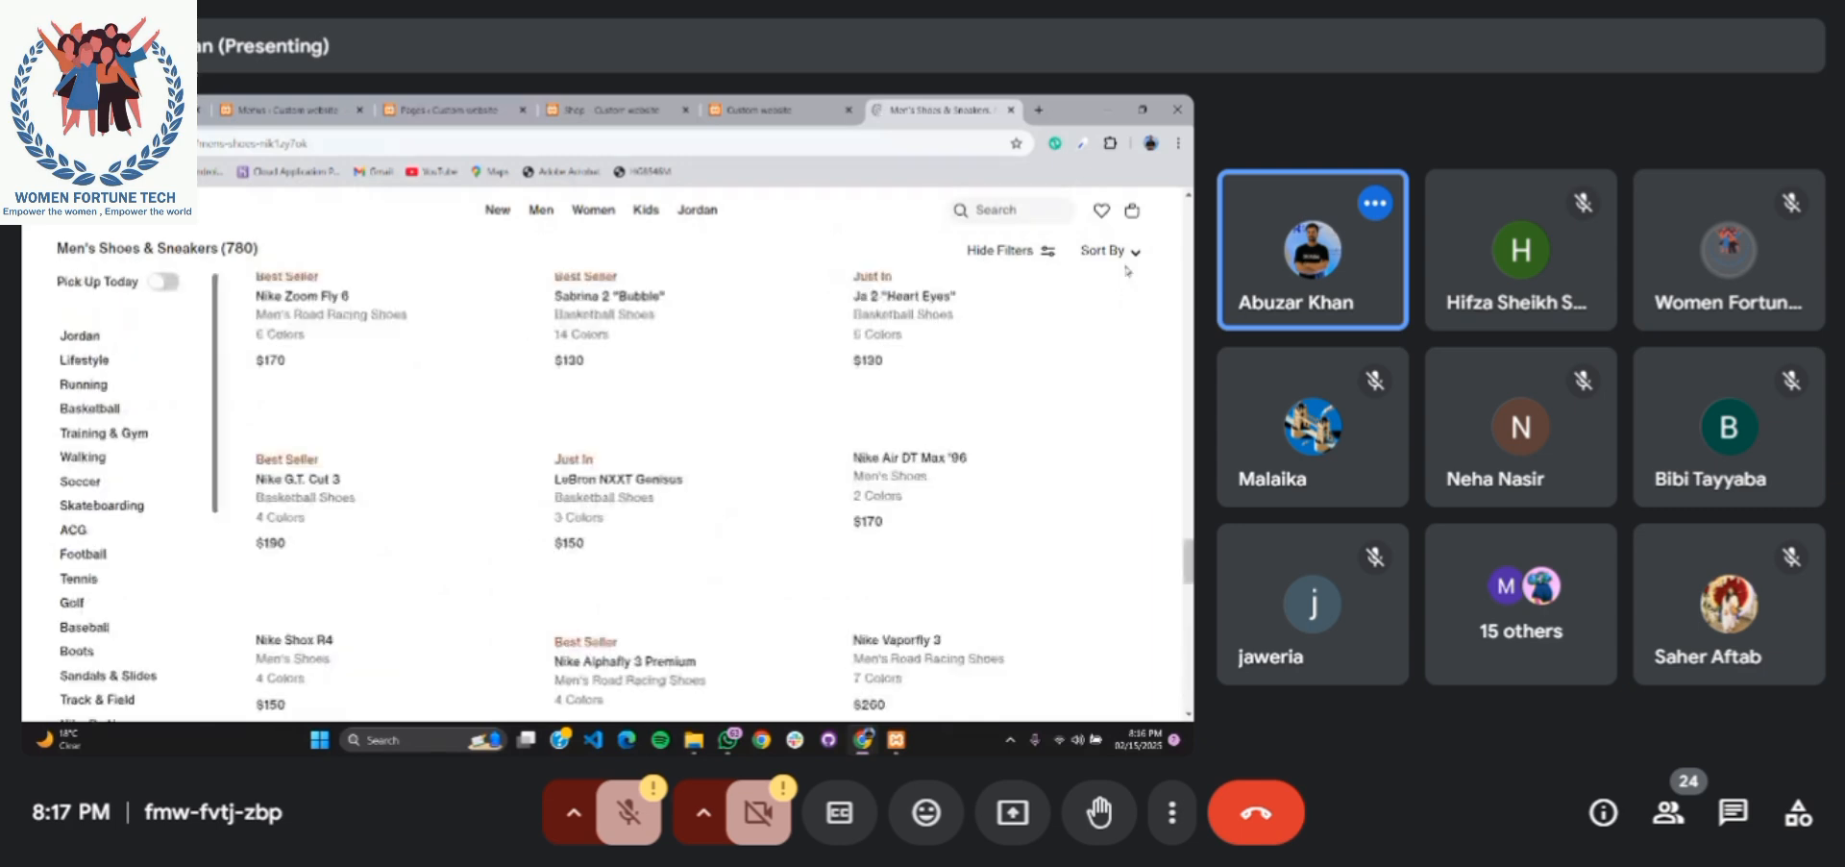
{"action": "scroll", "coordinate": [699, 516], "scroll_direction": "up", "scroll_amount": 10}
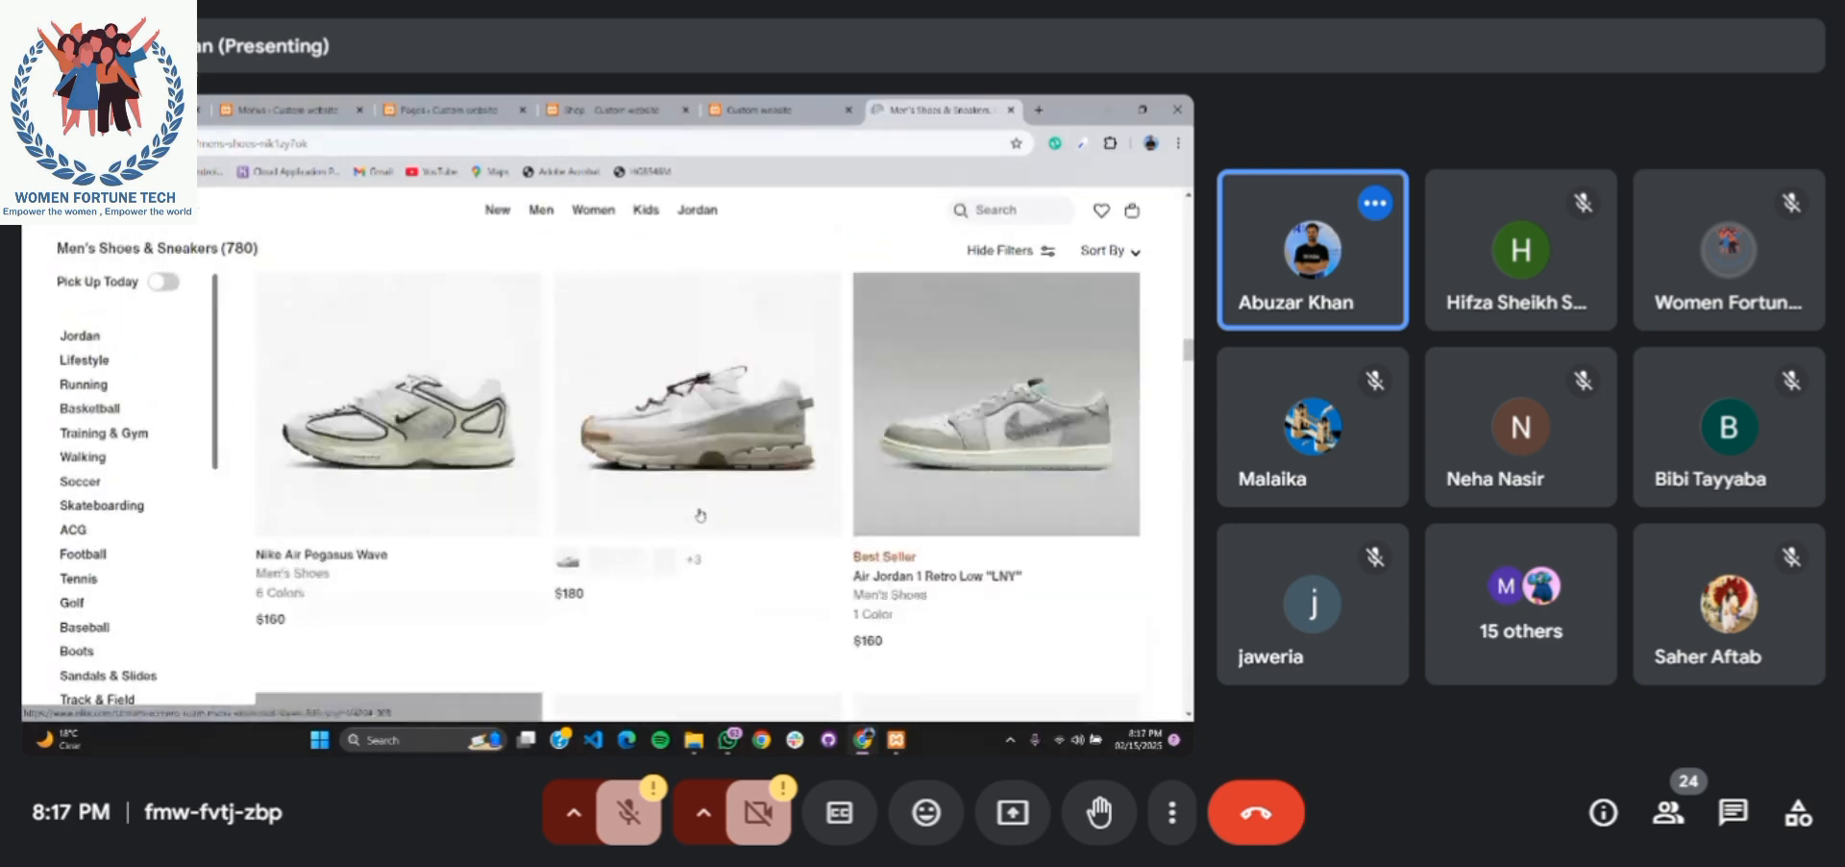
{"action": "scroll", "coordinate": [701, 514], "scroll_direction": "up", "scroll_amount": 2}
{"action": "scroll", "coordinate": [481, 500], "scroll_direction": "down", "scroll_amount": 2}
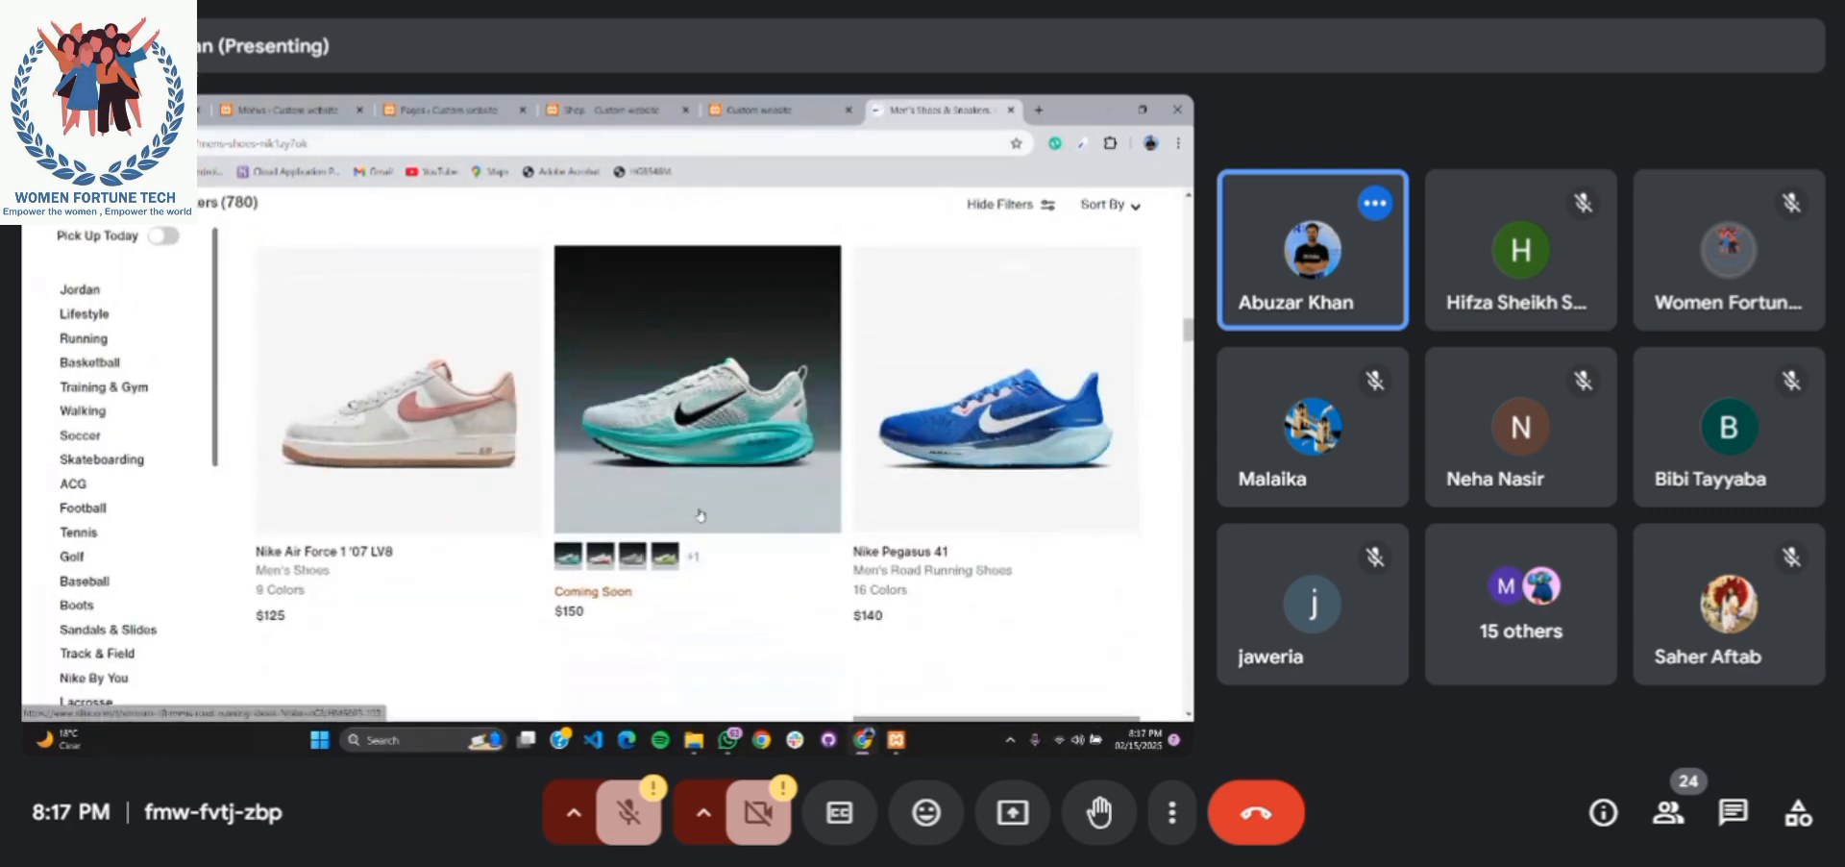
{"action": "scroll", "coordinate": [329, 491], "scroll_direction": "up", "scroll_amount": 5}
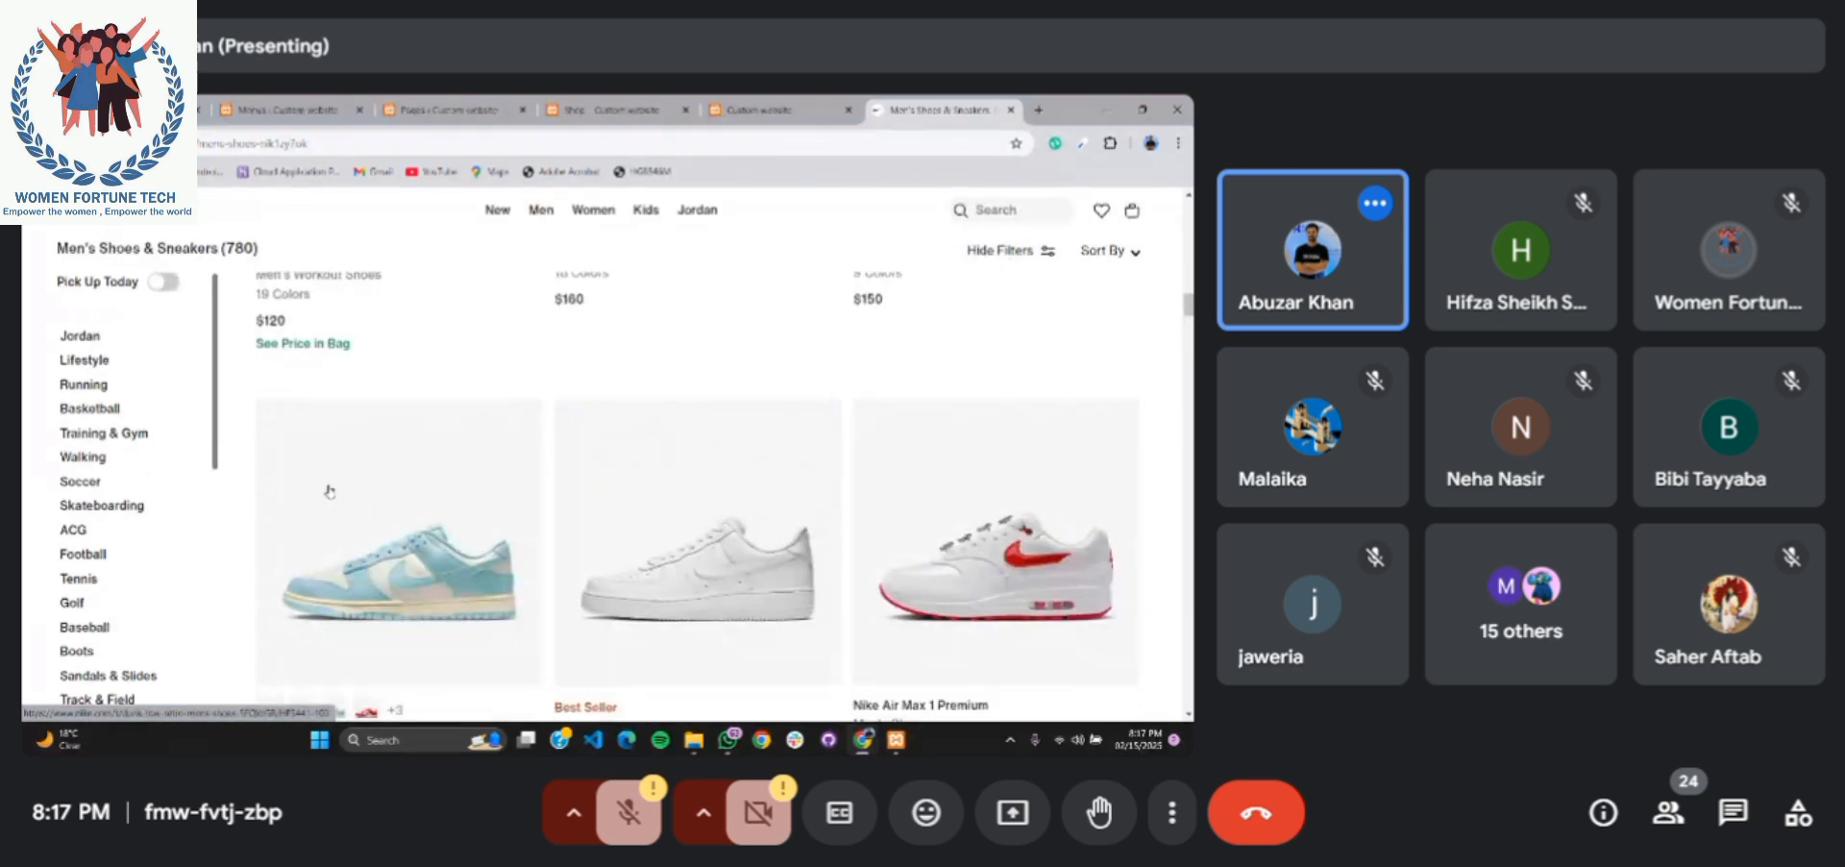
{"action": "scroll", "coordinate": [437, 565], "scroll_direction": "down", "scroll_amount": 5}
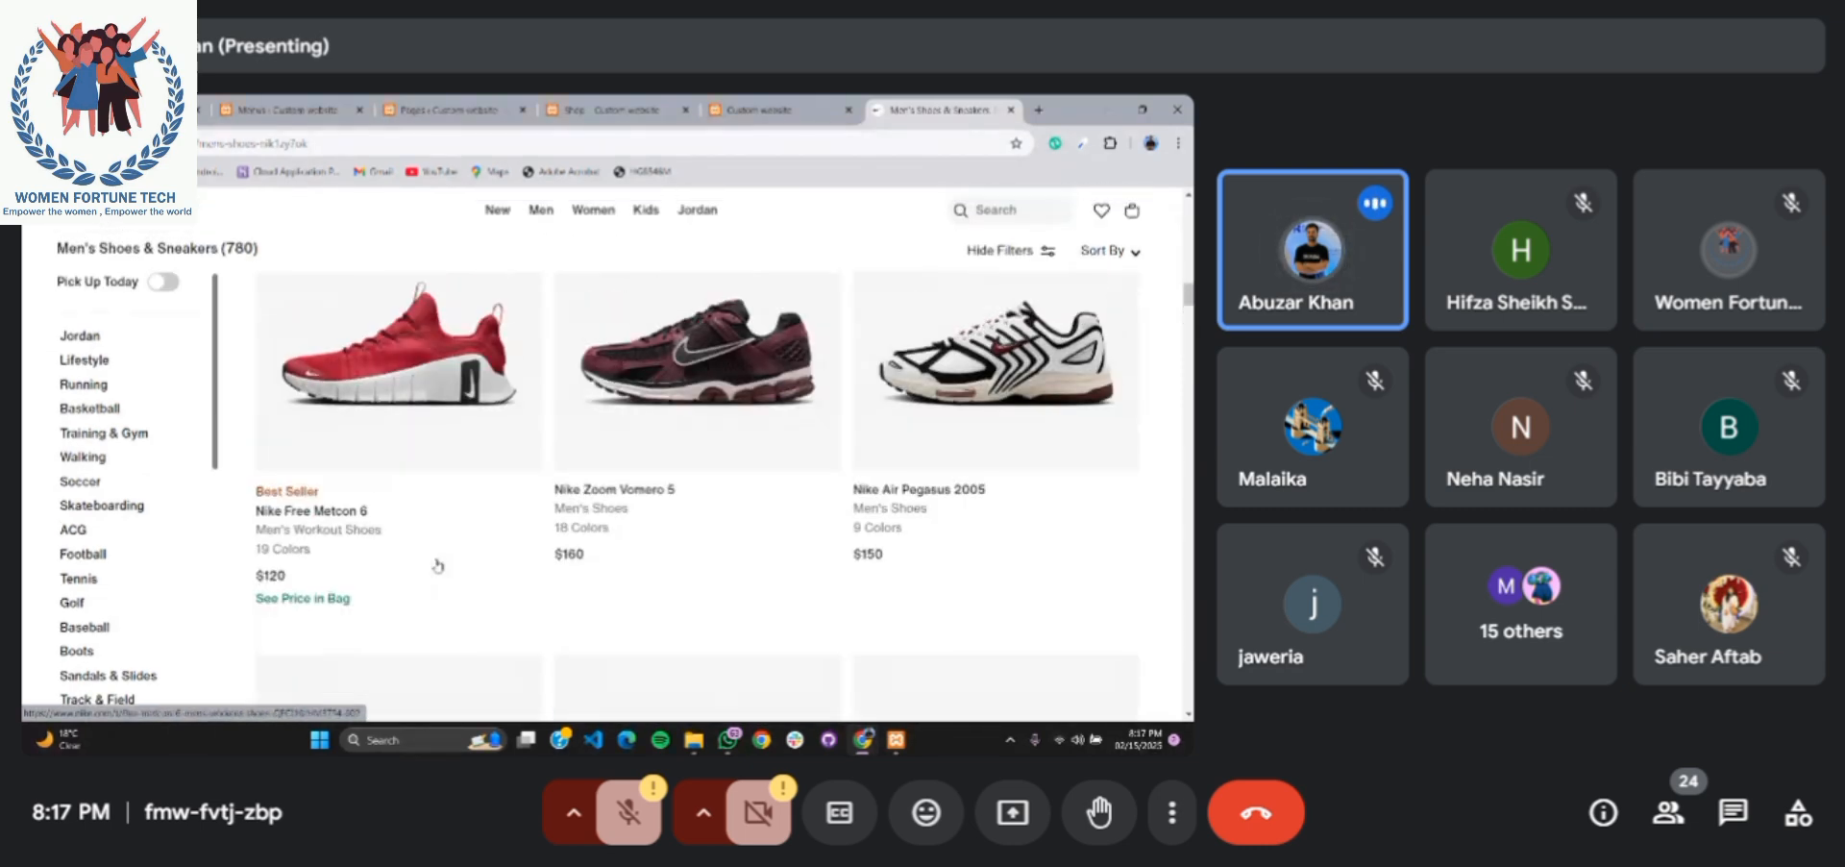
{"action": "scroll", "coordinate": [576, 538], "scroll_direction": "up", "scroll_amount": 3}
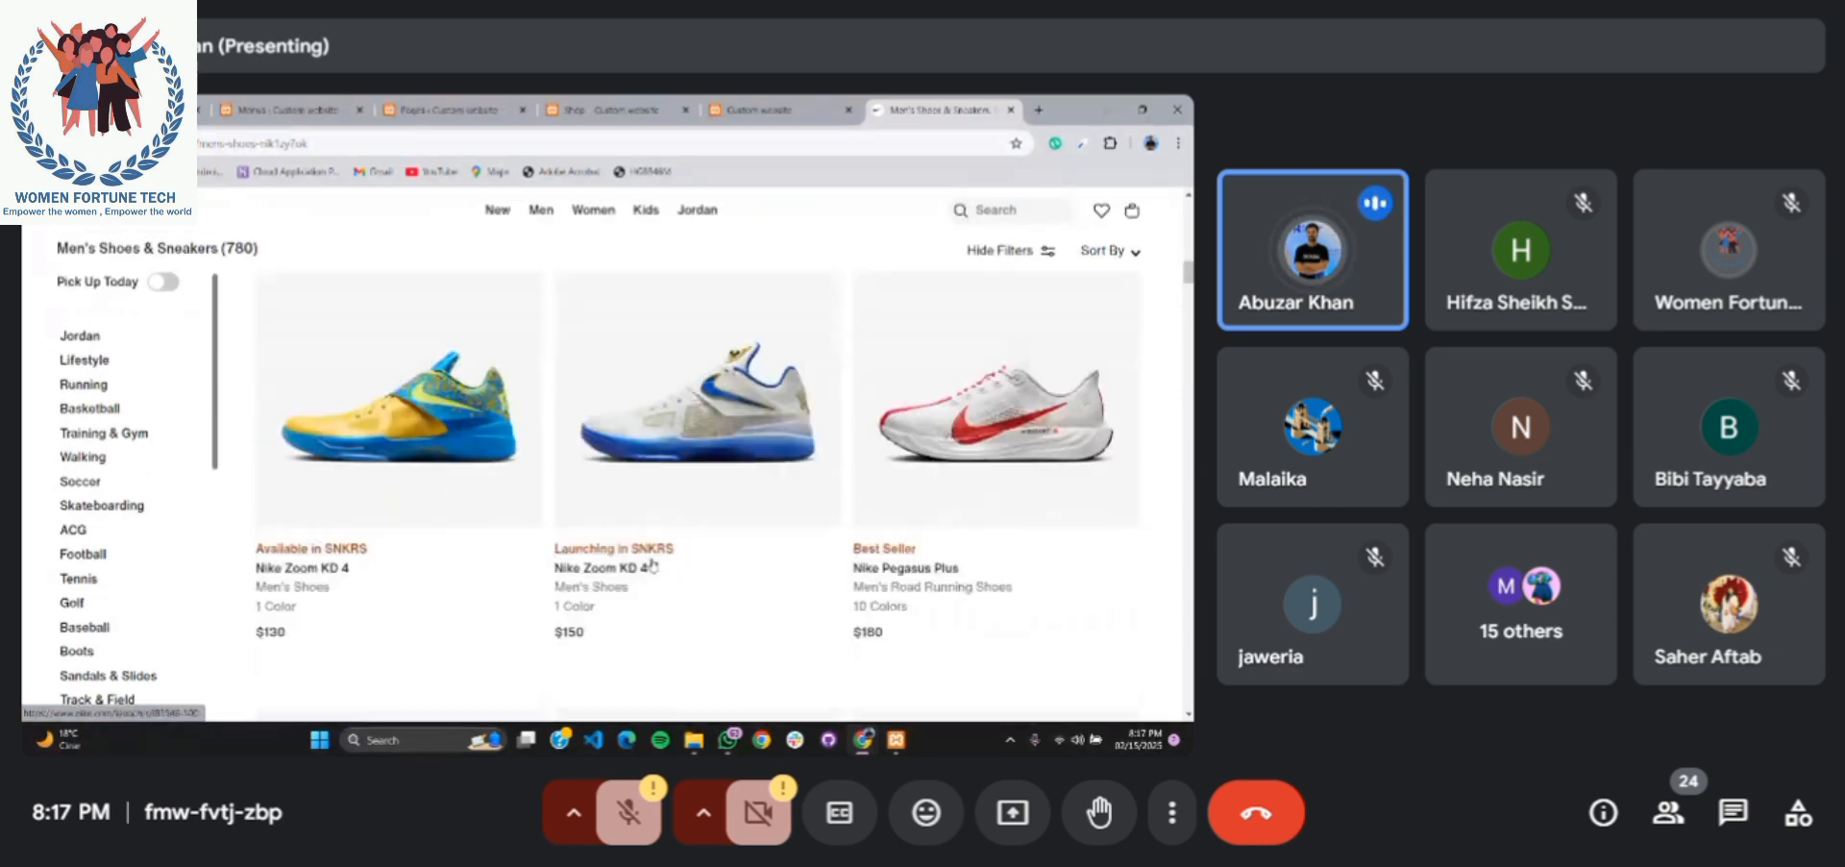
{"action": "left_click", "coordinate": [389, 451]}
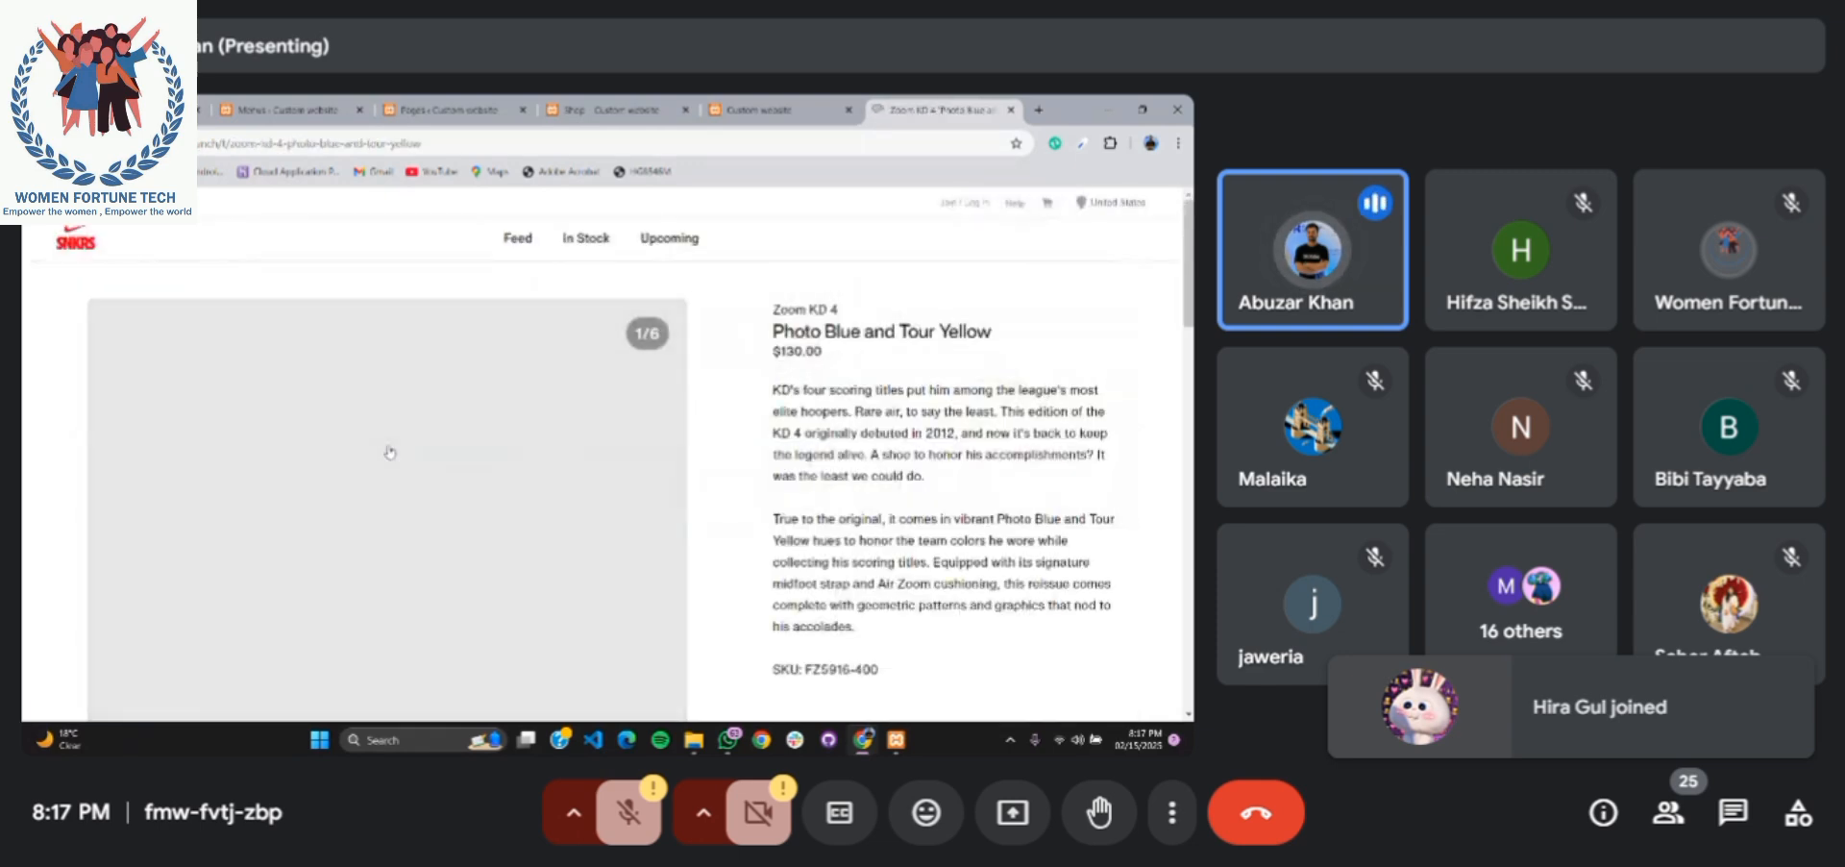
Save the main side-view image of the Zoom KD 4 shoe to the Downloads folder as a JPEG
{"action": "scroll", "coordinate": [389, 450], "scroll_direction": "down", "scroll_amount": 2}
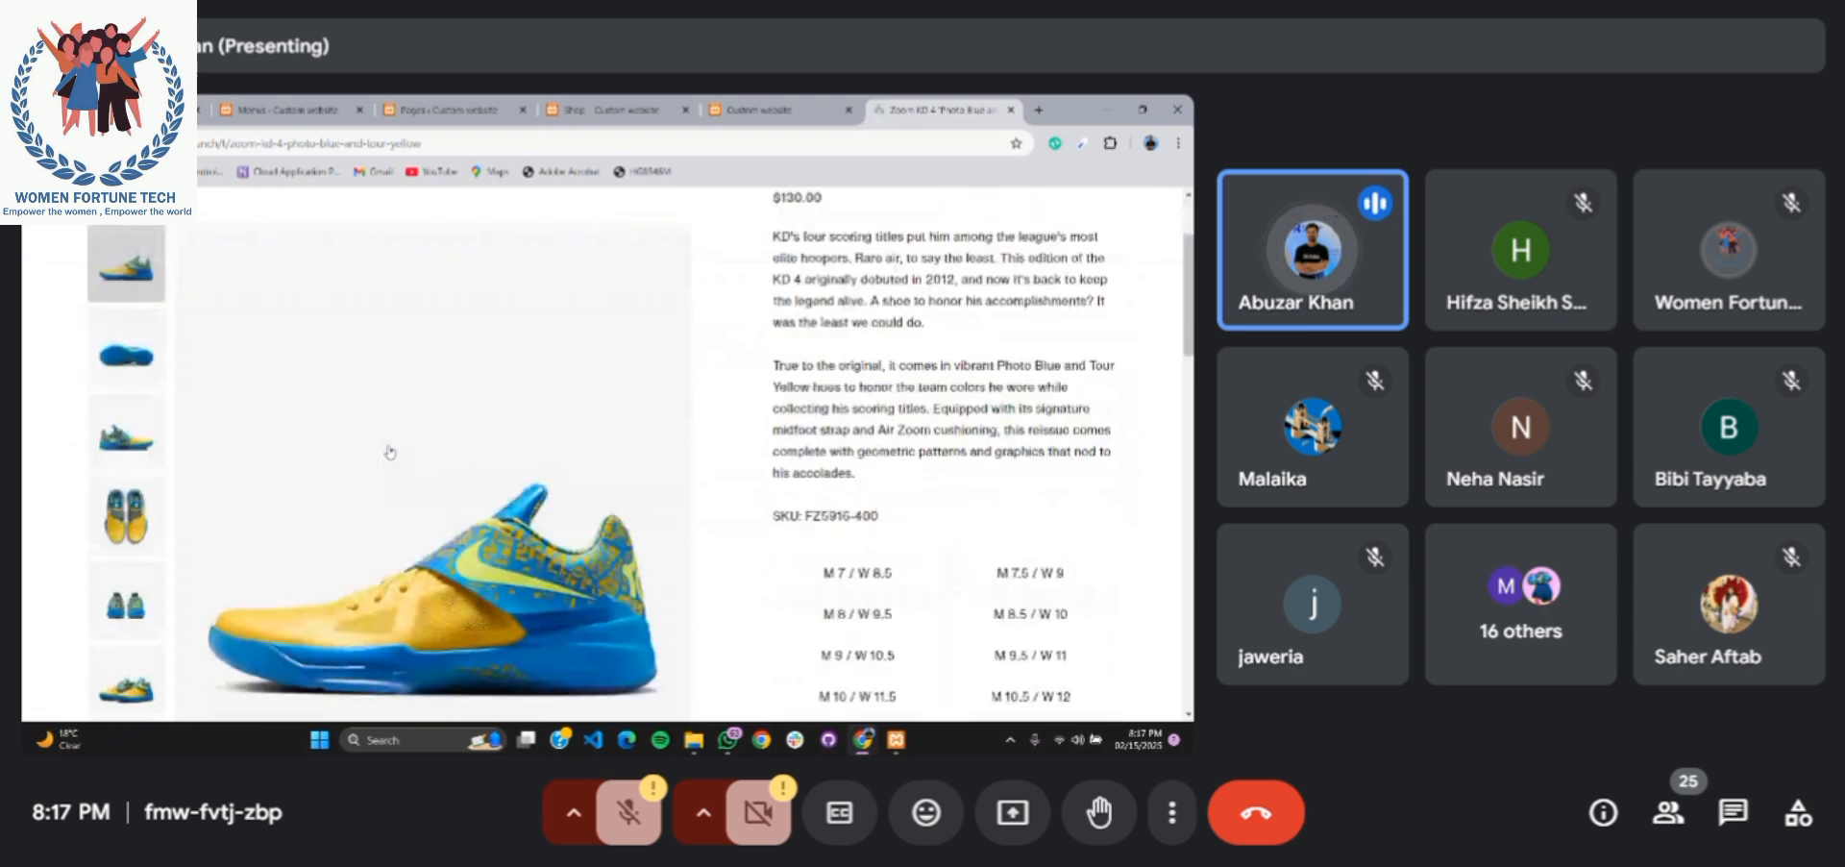
{"action": "right_click", "coordinate": [389, 451]}
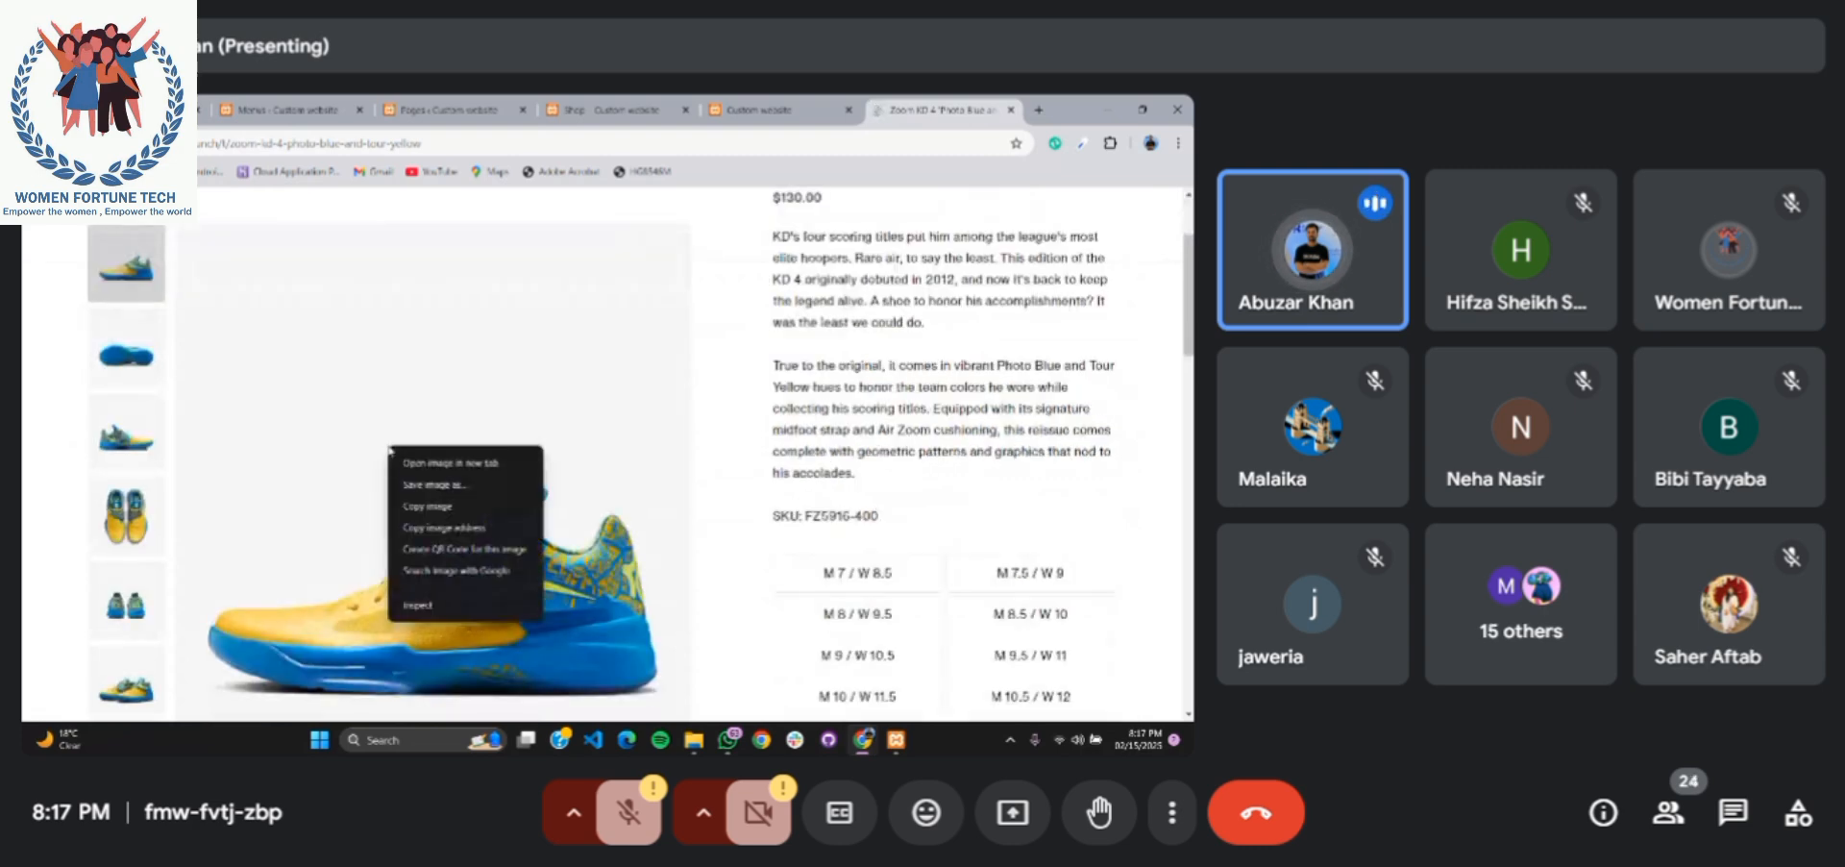
{"action": "left_click", "coordinate": [428, 494]}
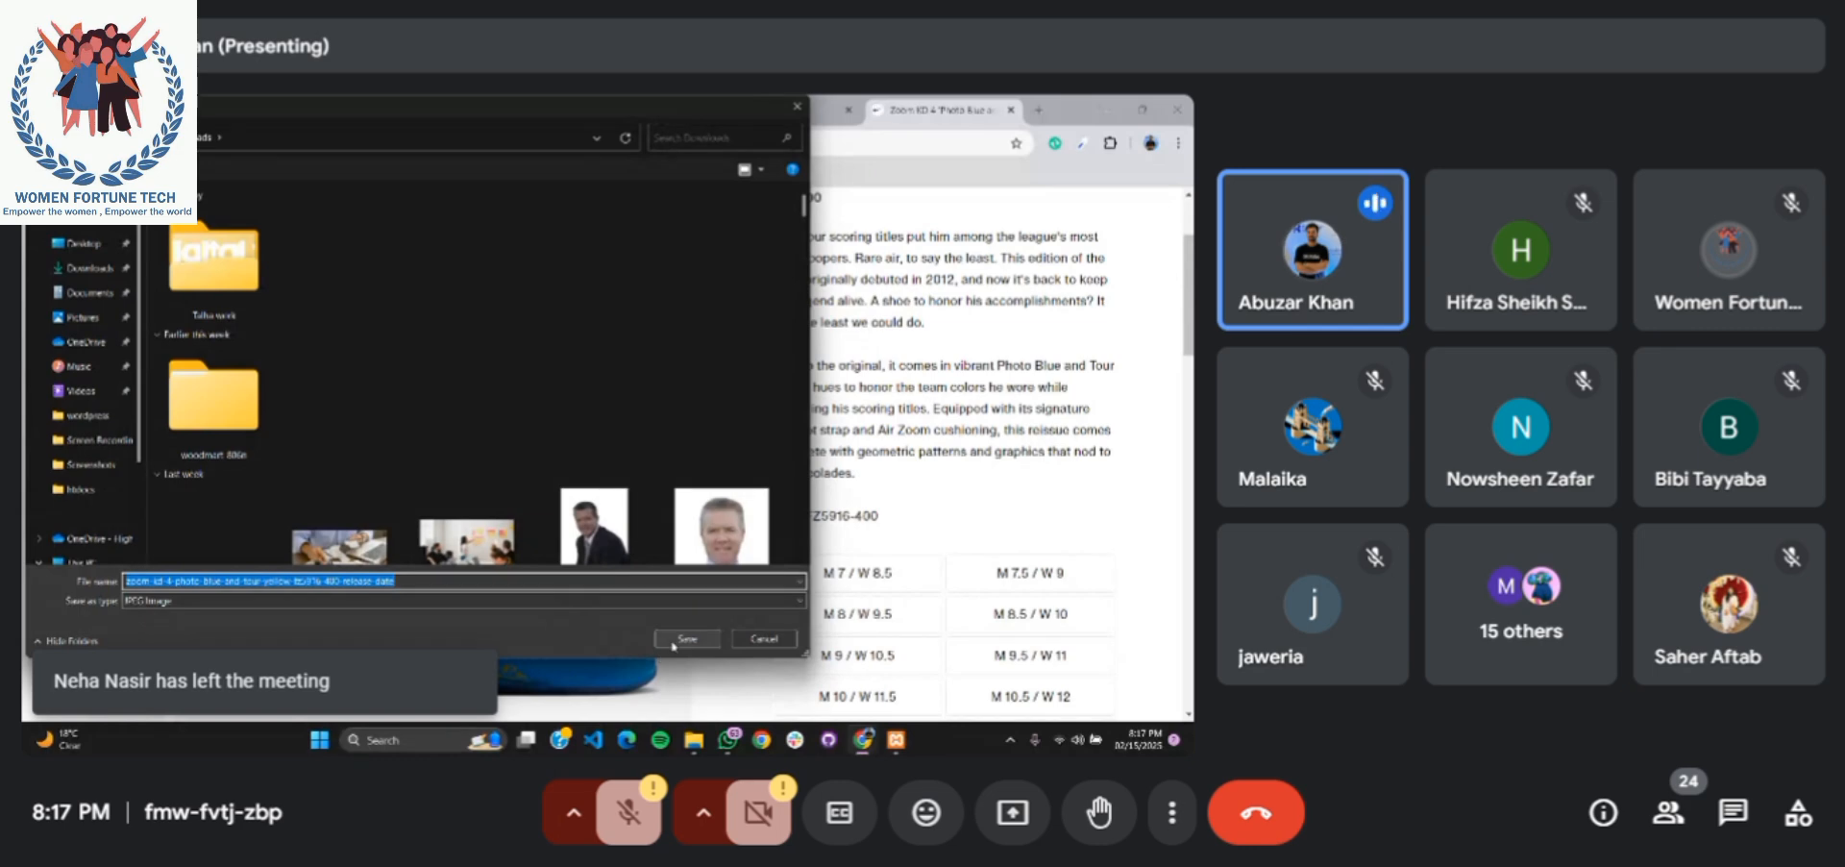
{"action": "left_click", "coordinate": [678, 641]}
Save the sole-view and top-view images of the Zoom KD 4 shoe from its product gallery
{"action": "left_click", "coordinate": [126, 350]}
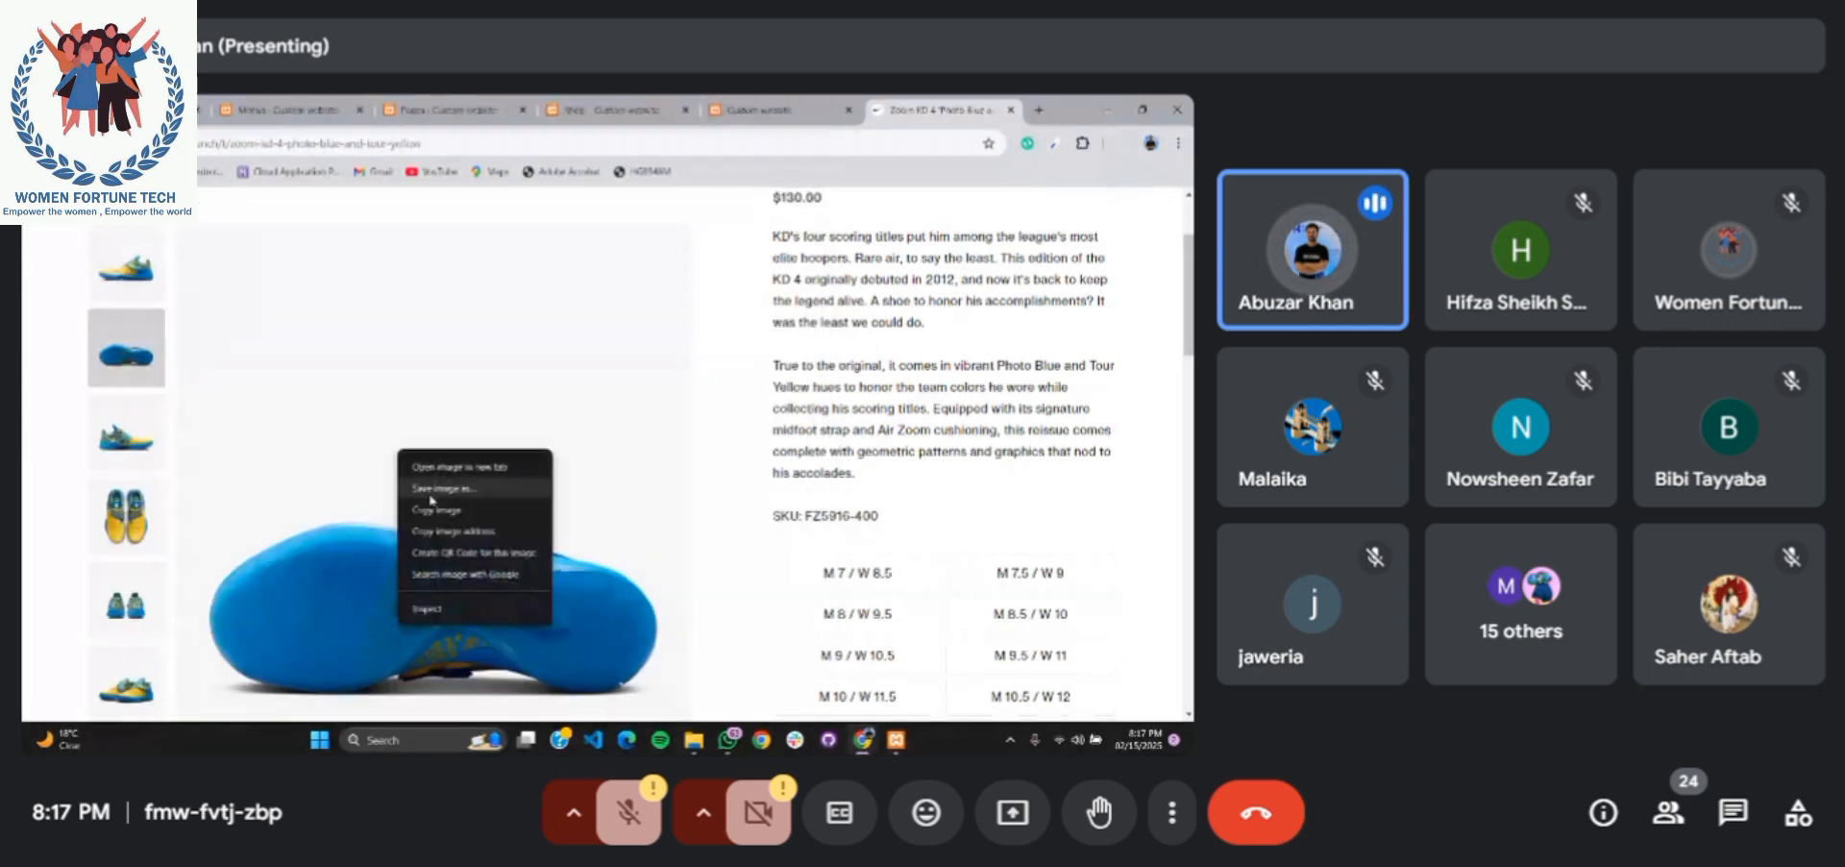
{"action": "left_click", "coordinate": [431, 498]}
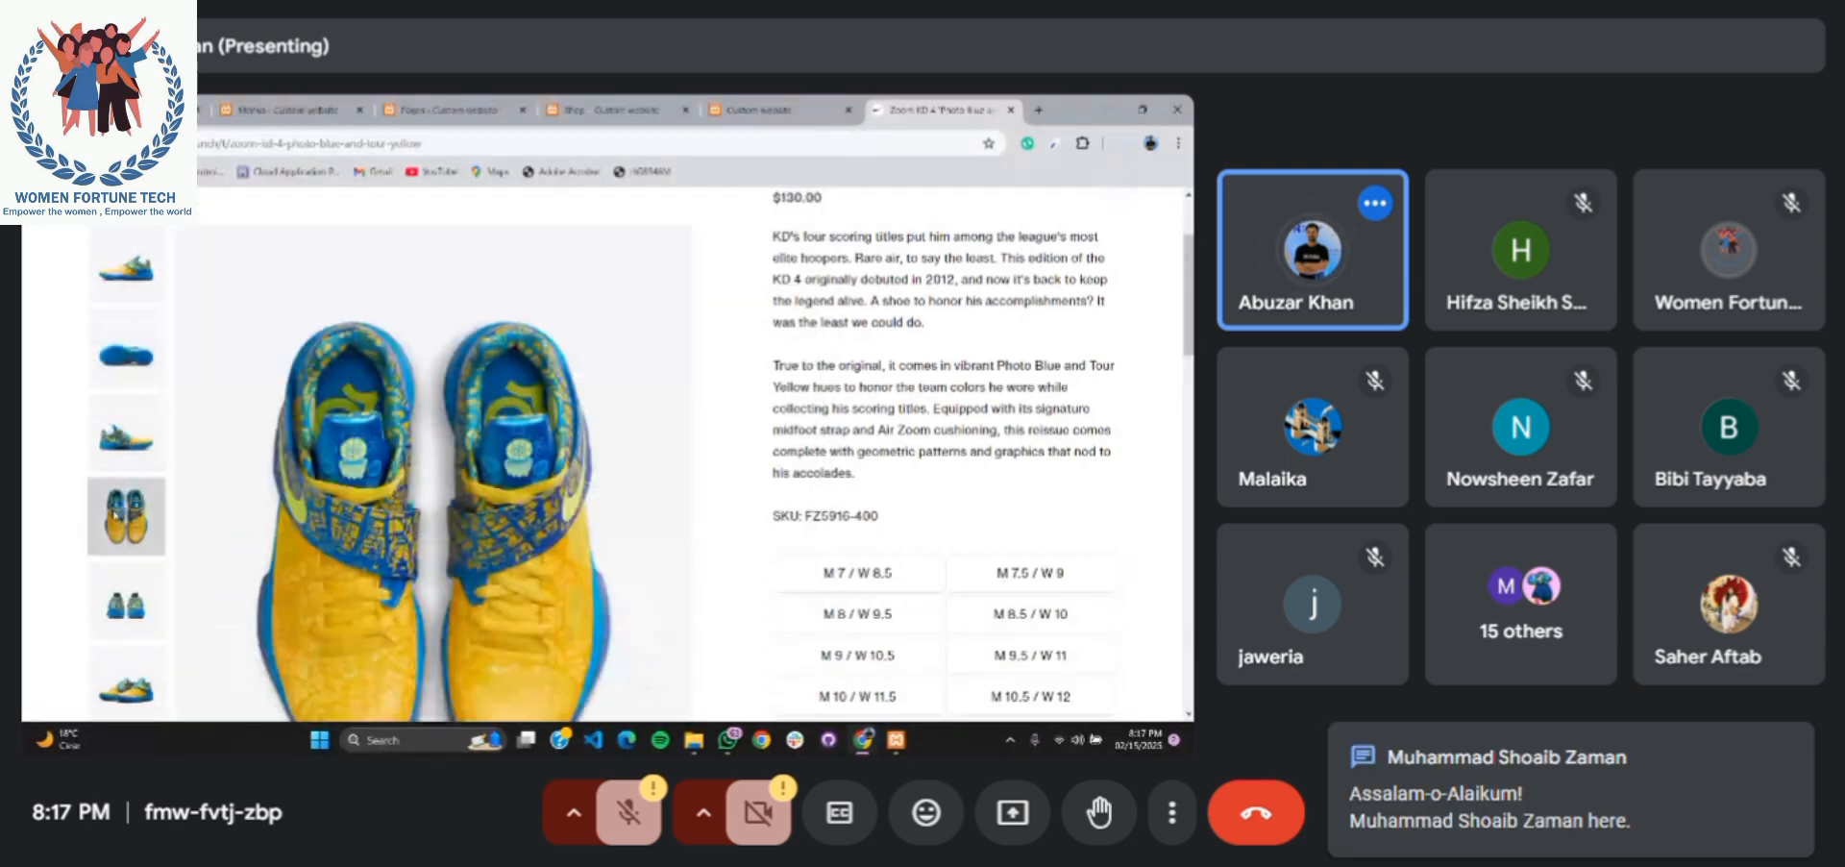
{"action": "right_click", "coordinate": [394, 359]}
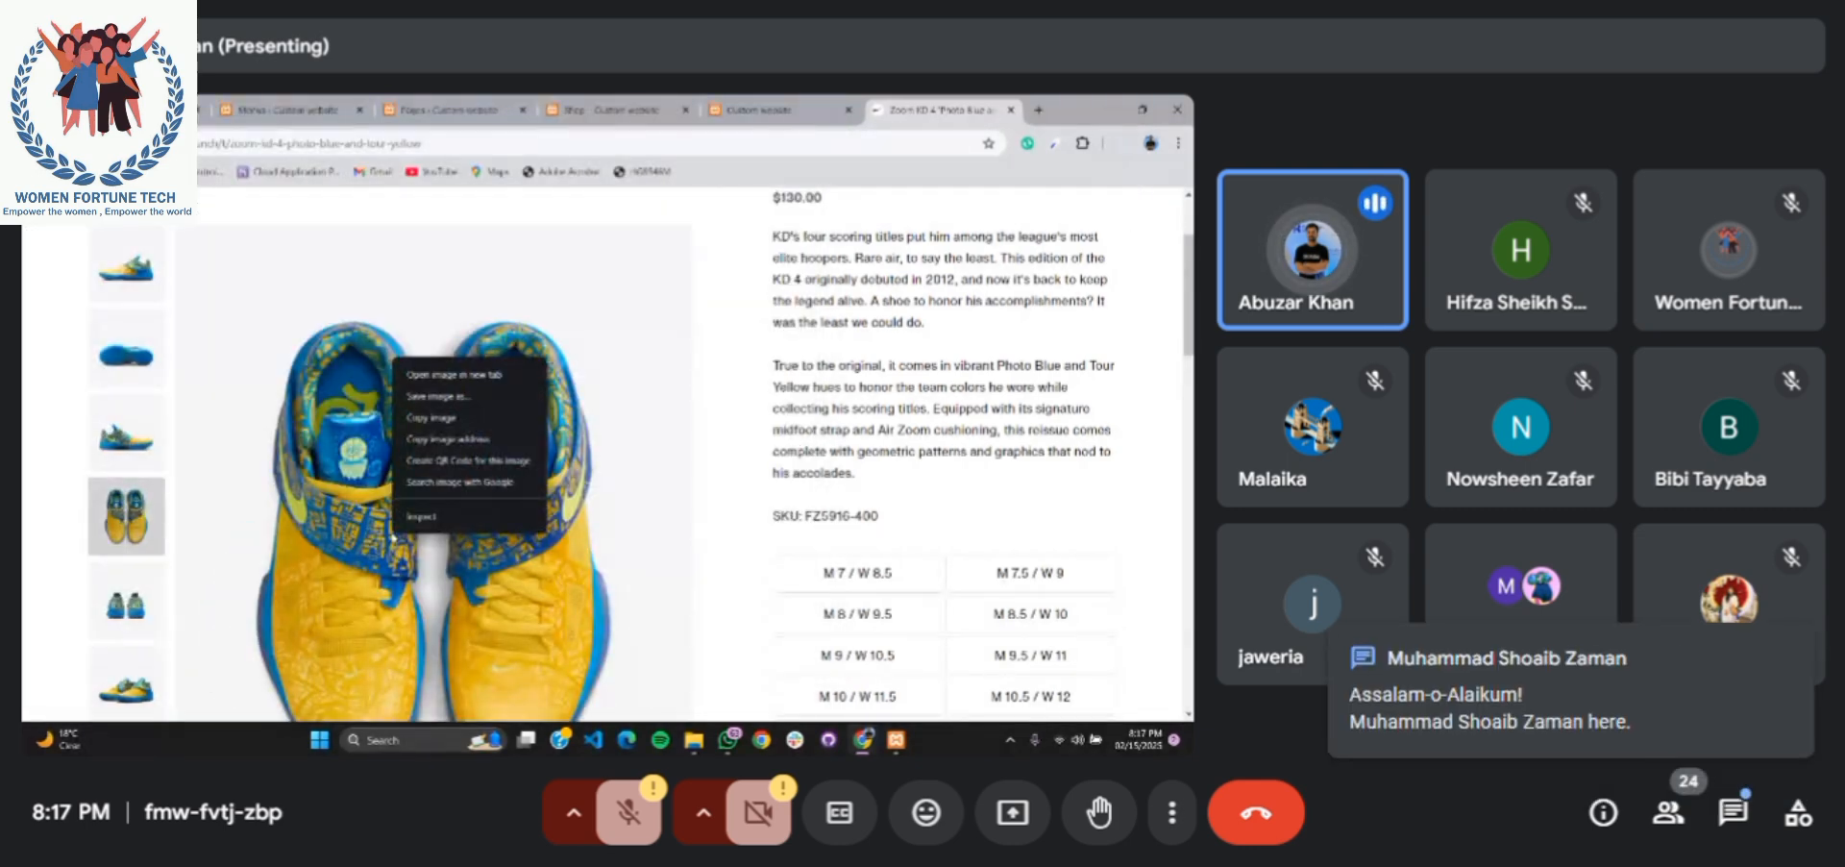
{"action": "left_click", "coordinate": [447, 407]}
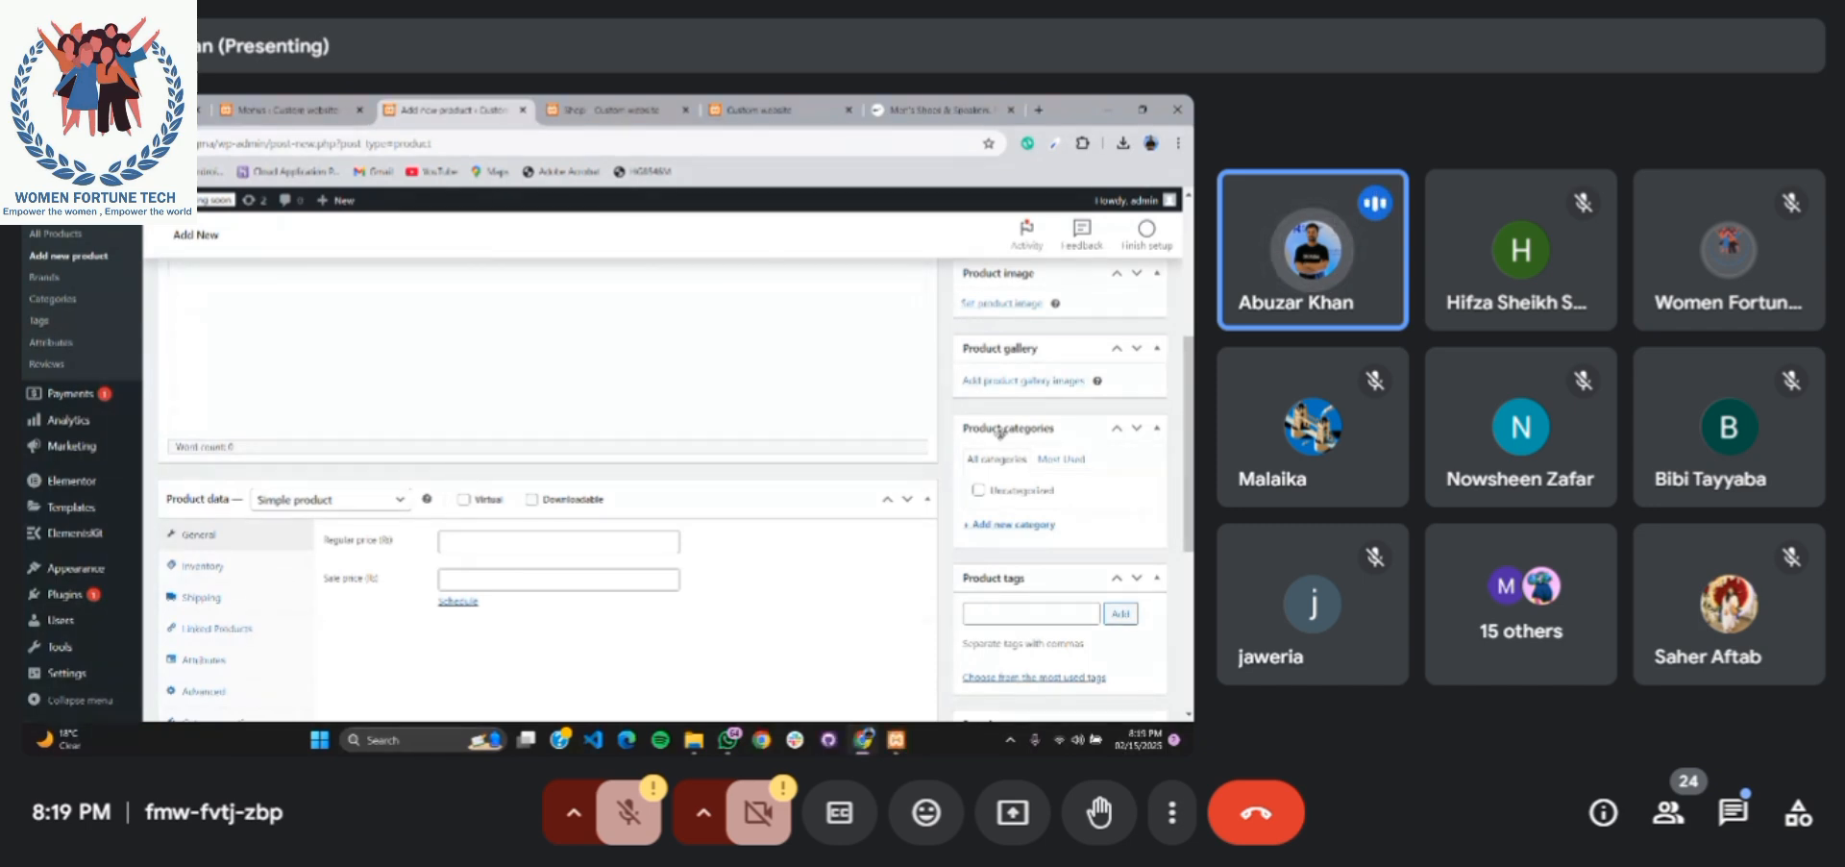
Examine the product data, categories, tags and brands sections of the new product form
{"action": "scroll", "coordinate": [1076, 486], "scroll_direction": "down", "scroll_amount": 1}
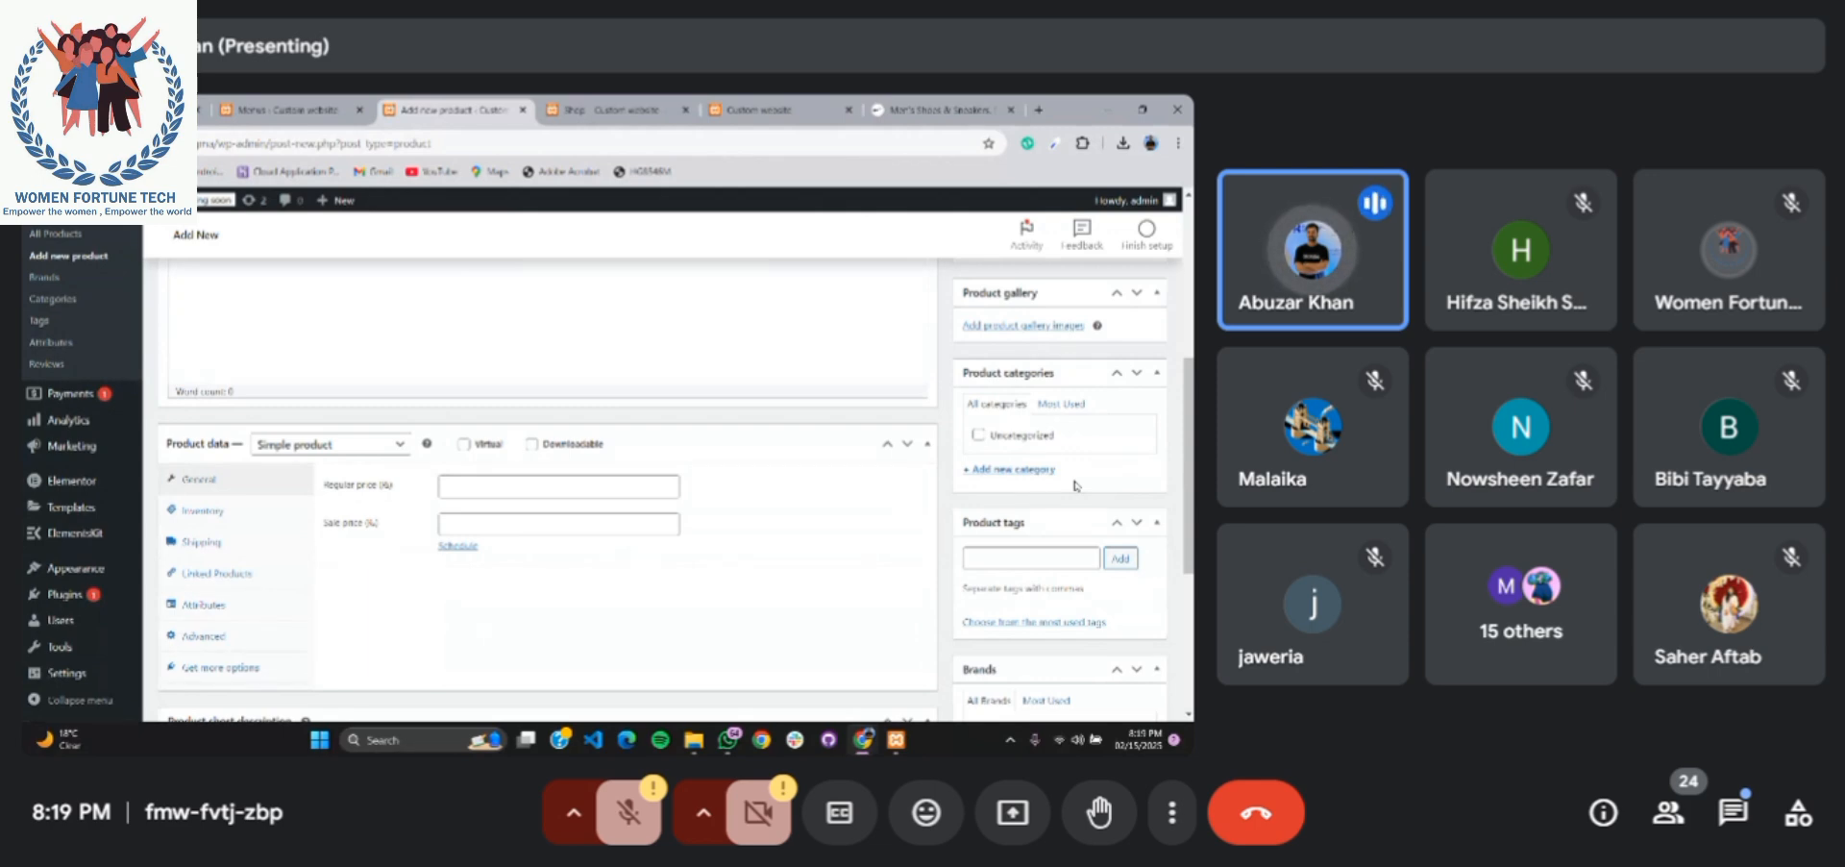
{"action": "scroll", "coordinate": [1077, 485], "scroll_direction": "down", "scroll_amount": 2}
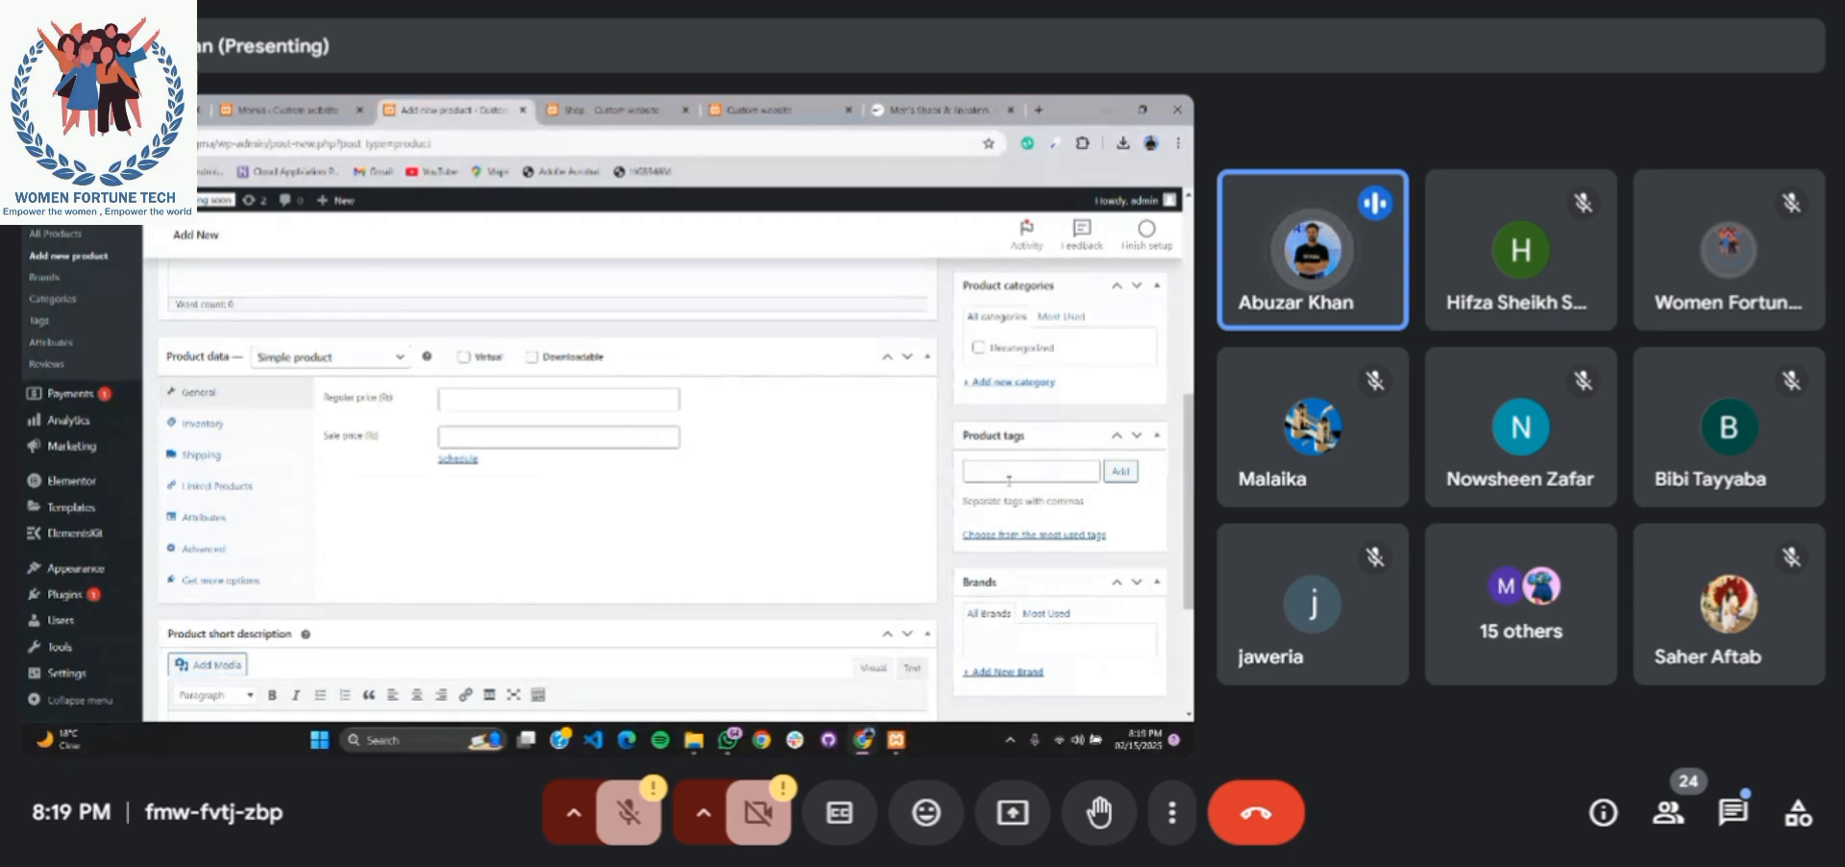
Place the men's shoe listing beside the new product form and open the yellow and blue Nike Zoom KD 4 page
{"action": "scroll", "coordinate": [1009, 481], "scroll_direction": "down", "scroll_amount": 2}
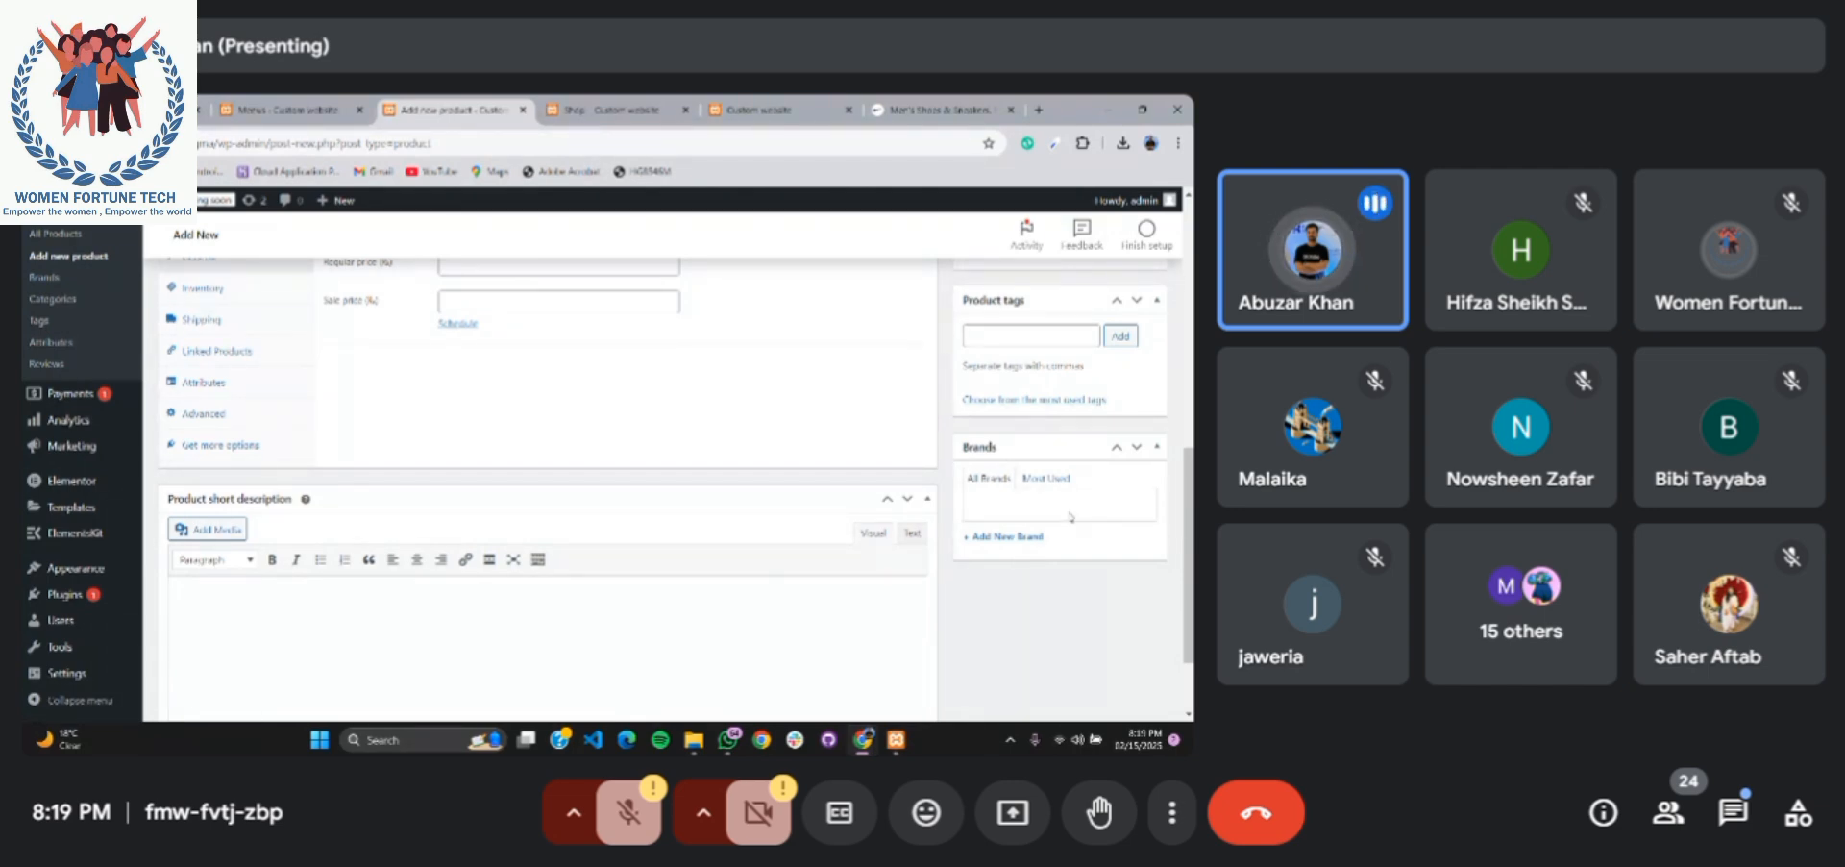
{"action": "scroll", "coordinate": [1070, 516], "scroll_direction": "up", "scroll_amount": 6}
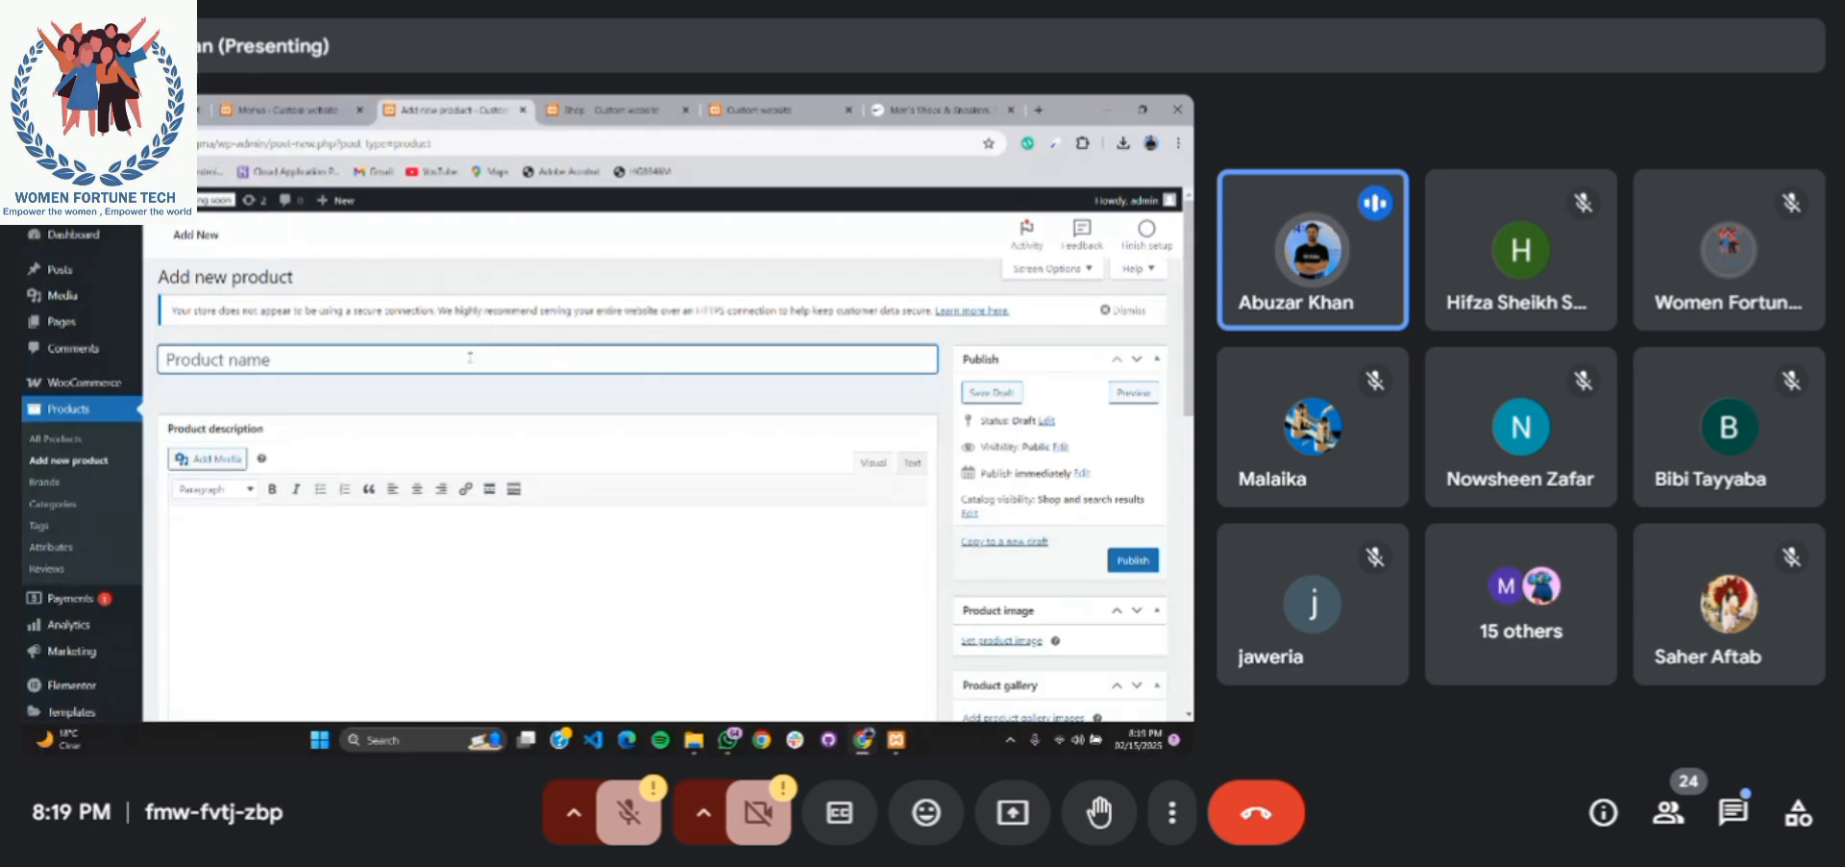
{"action": "left_click_drag", "start_coordinate": [928, 110], "coordinate": [597, 101]}
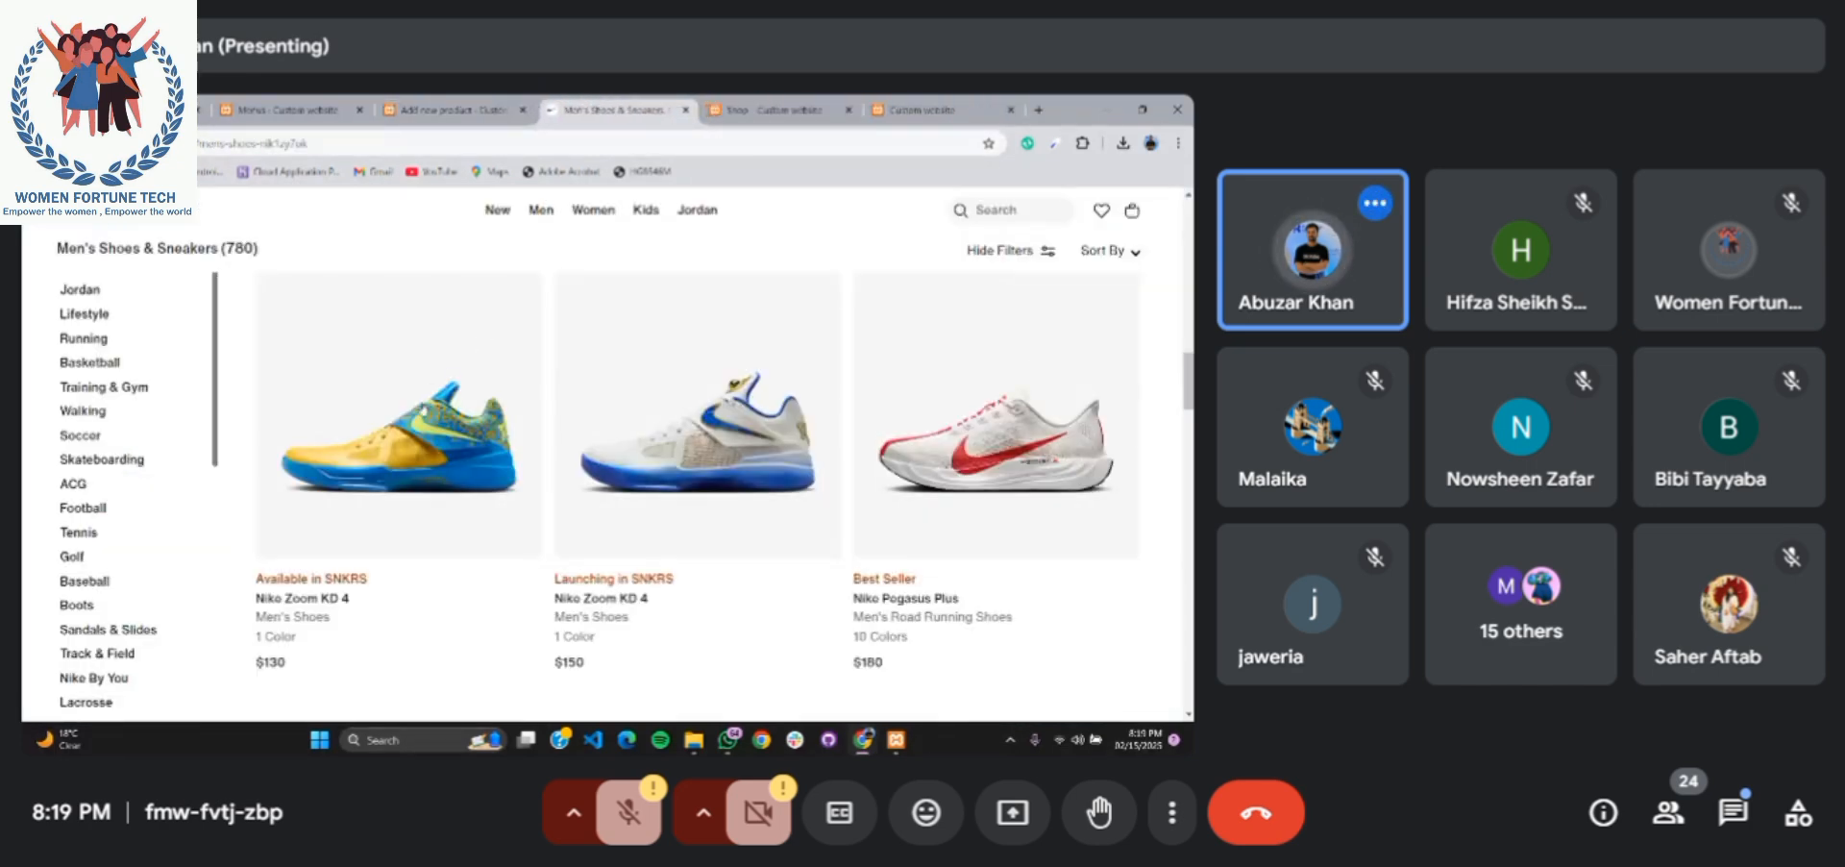
{"action": "left_click", "coordinate": [421, 411]}
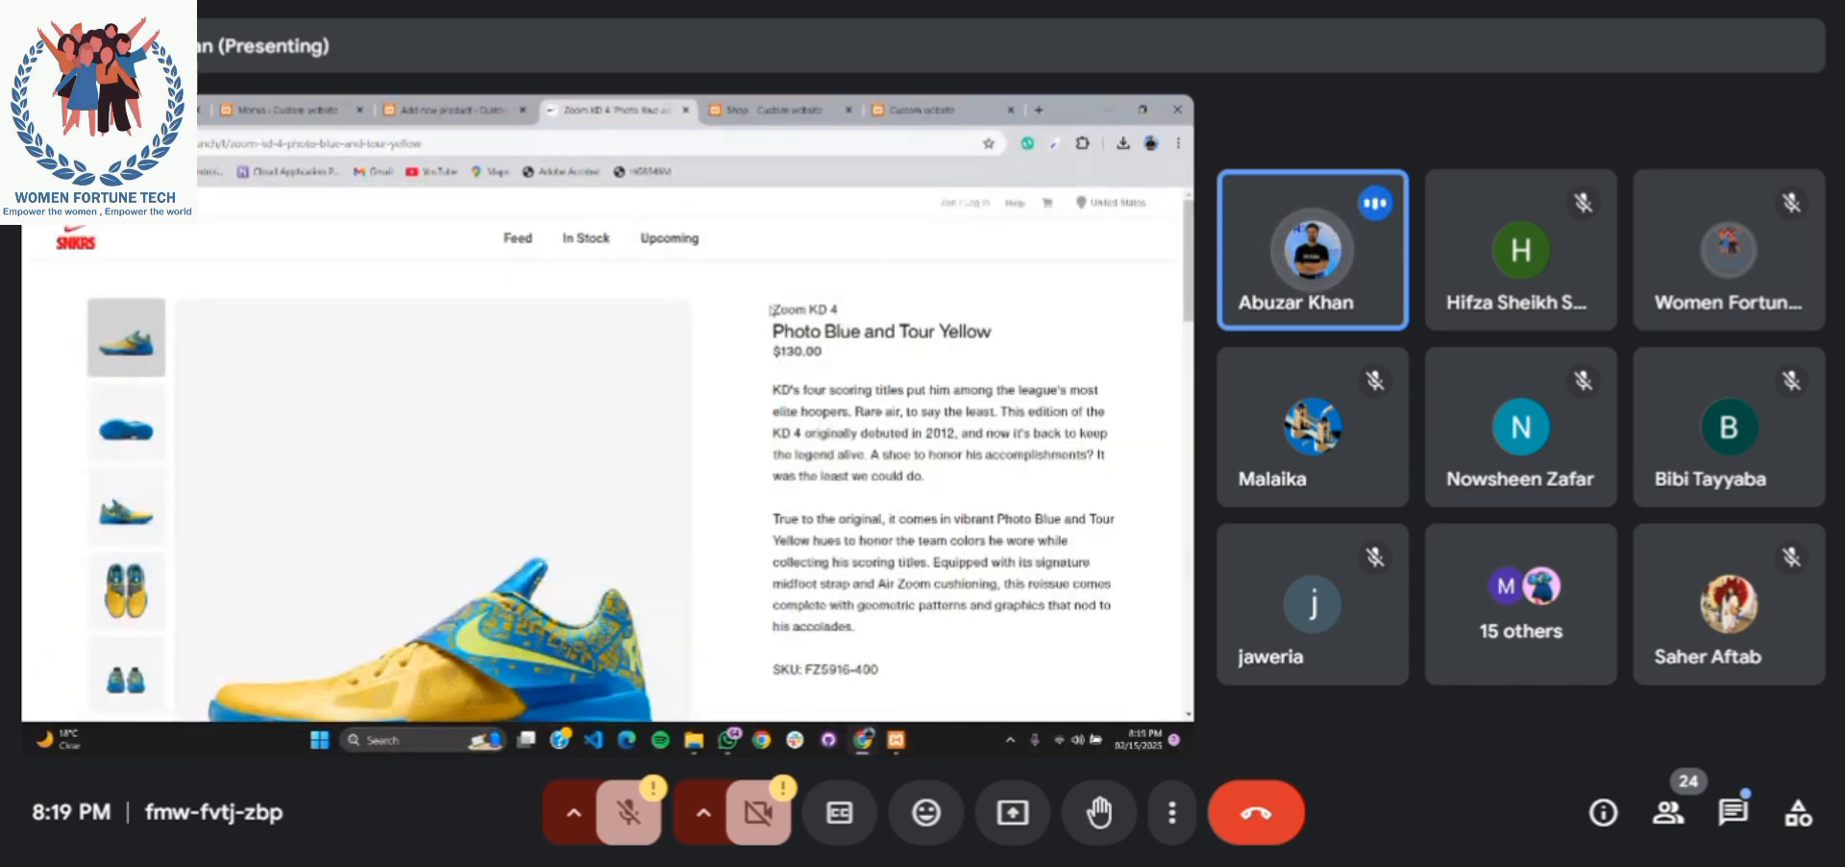
Copy the shoe's title from the Nike page and set the product name to "Zoom KD 4 Photo Blue and Tour Yellow"
{"action": "left_click_drag", "start_coordinate": [773, 309], "coordinate": [997, 334]}
{"action": "key", "text": "ctrl+c"}
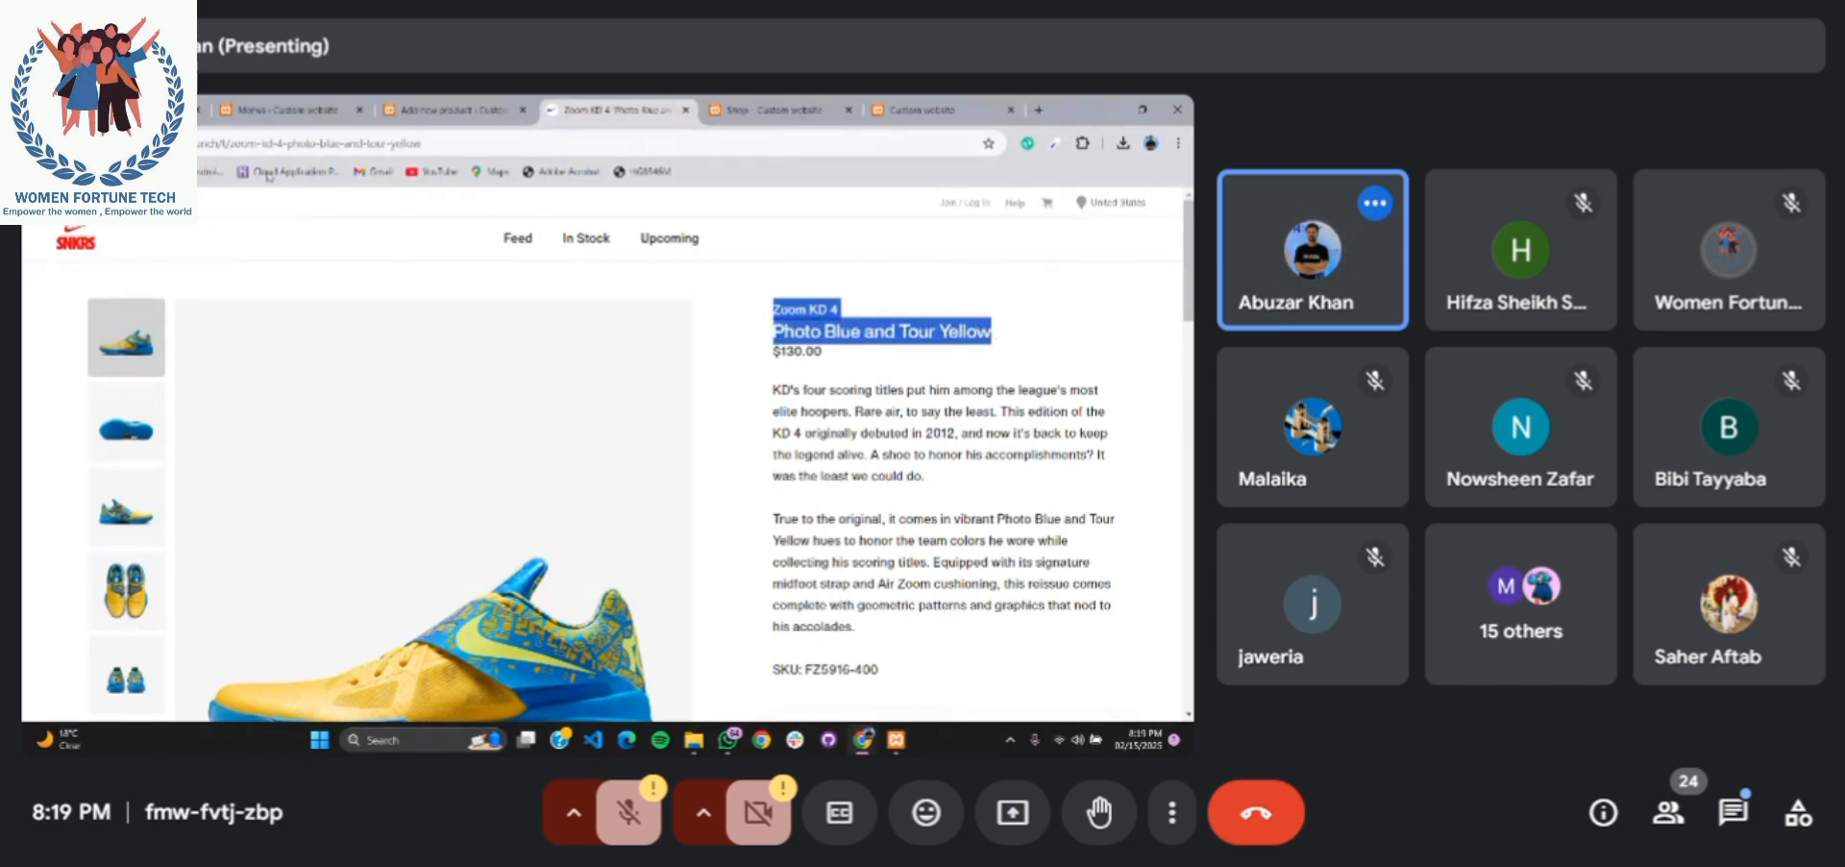
{"action": "left_click", "coordinate": [432, 111]}
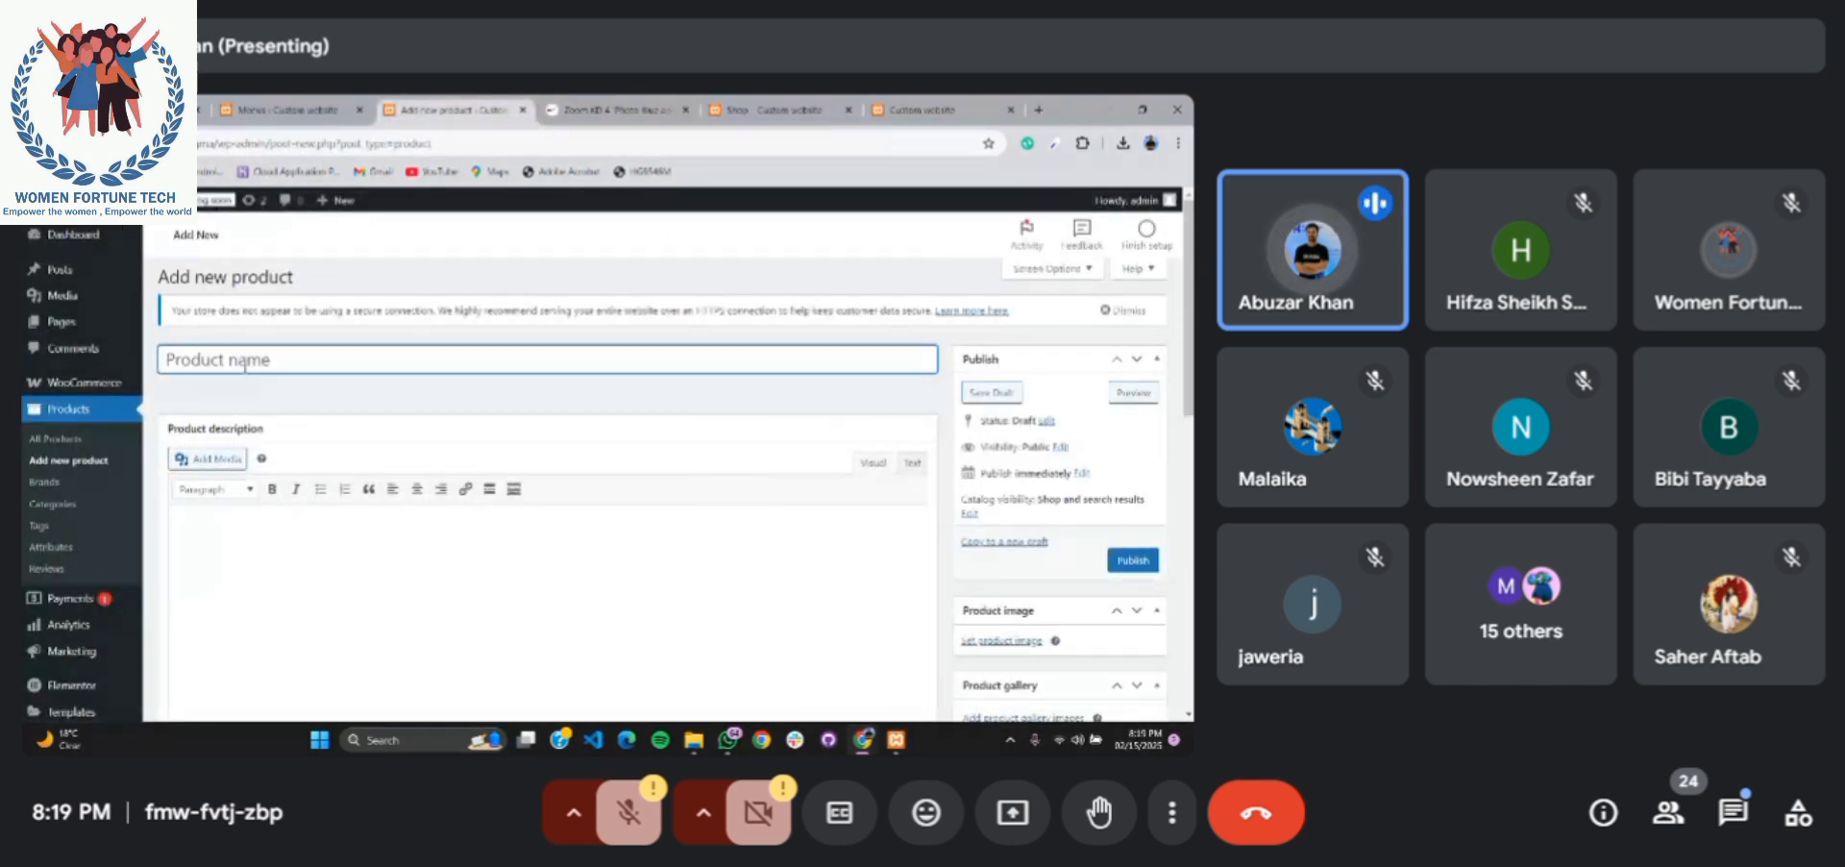
{"action": "key", "text": "ctrl+v"}
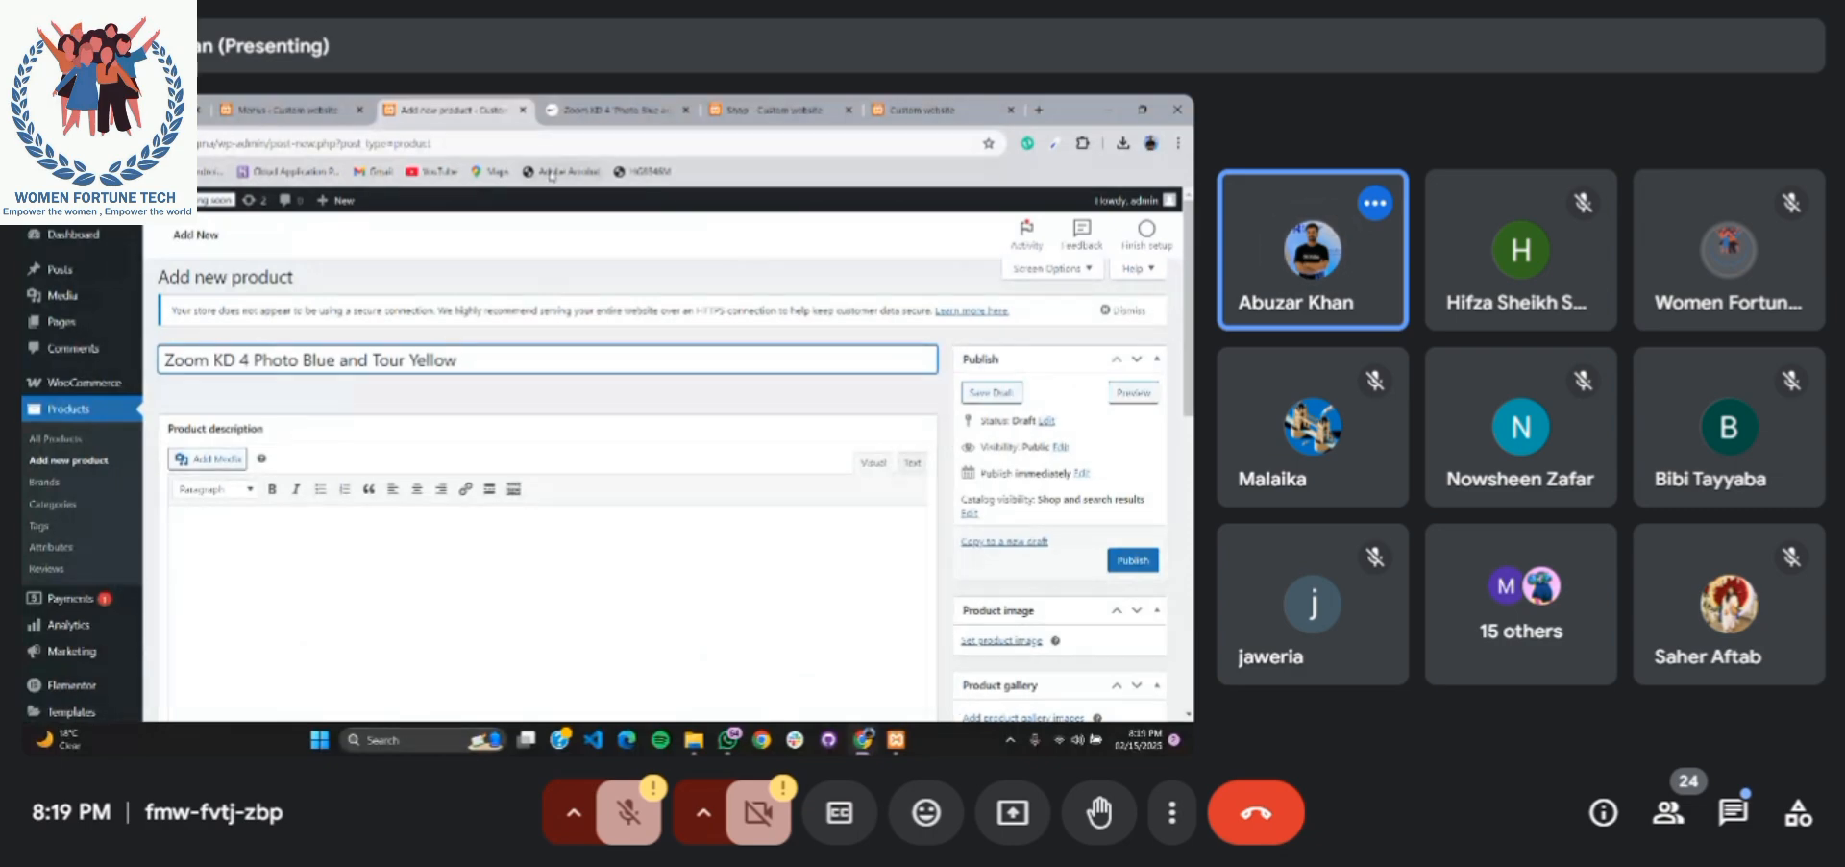
Copy the shoe's title, price and two descriptive paragraphs from the Nike page into the product description
{"action": "left_click", "coordinate": [610, 110]}
{"action": "scroll", "coordinate": [635, 449], "scroll_direction": "down", "scroll_amount": 5}
{"action": "scroll", "coordinate": [635, 450], "scroll_direction": "down", "scroll_amount": 6}
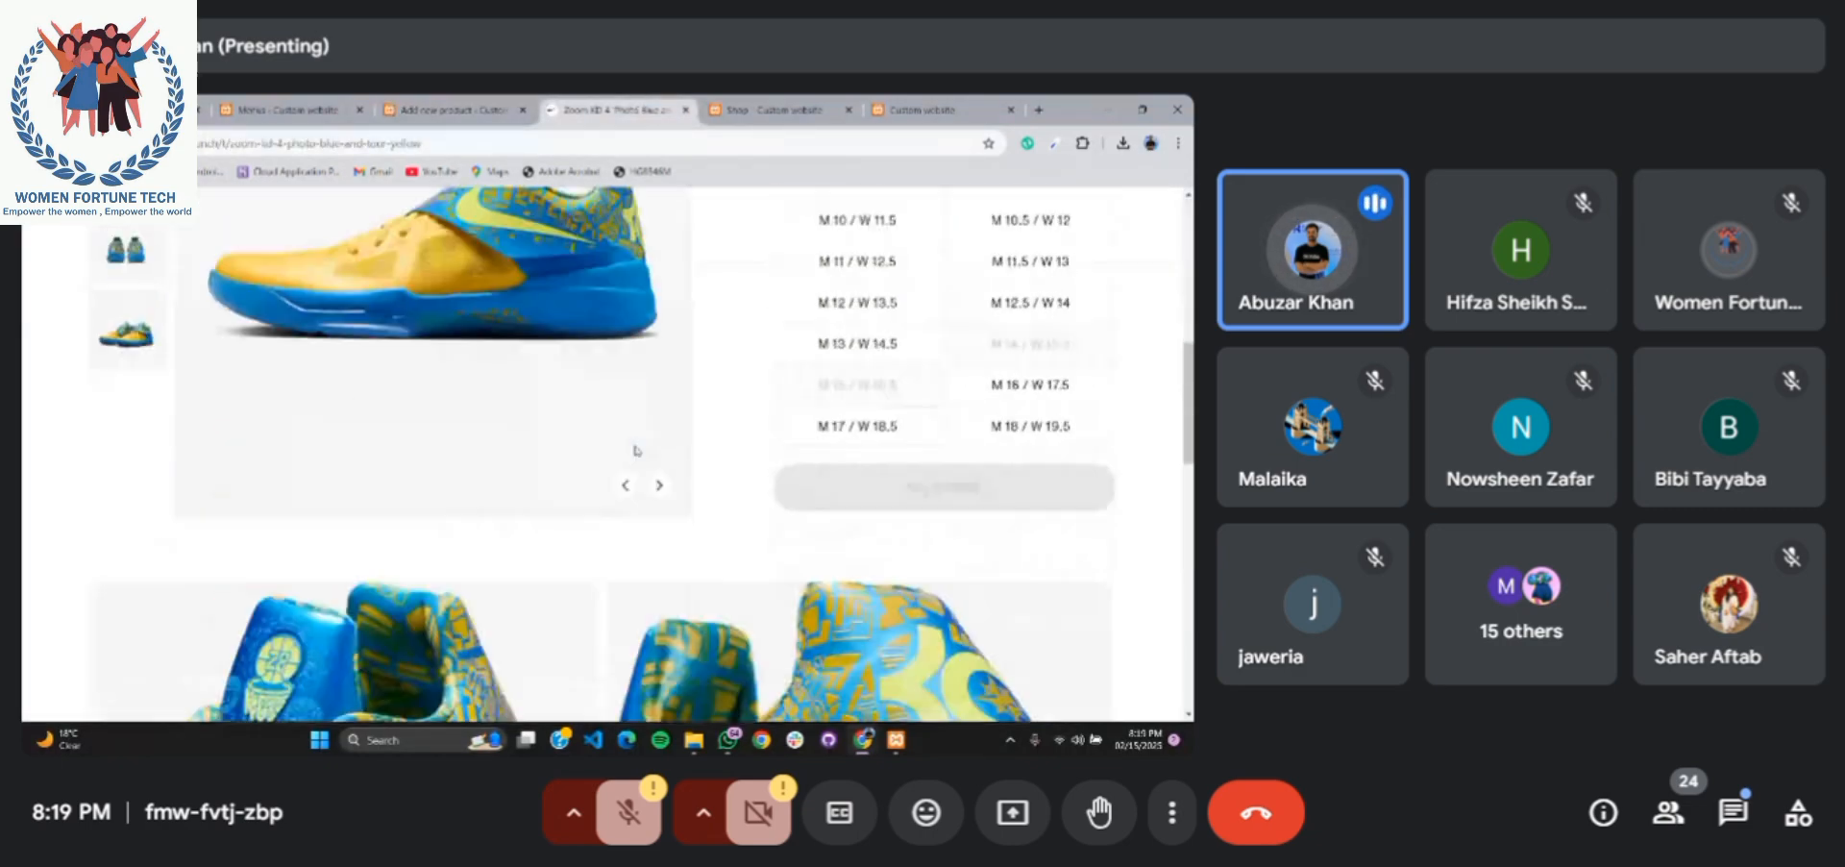
{"action": "scroll", "coordinate": [634, 450], "scroll_direction": "up", "scroll_amount": 8}
{"action": "scroll", "coordinate": [631, 439], "scroll_direction": "up", "scroll_amount": 2}
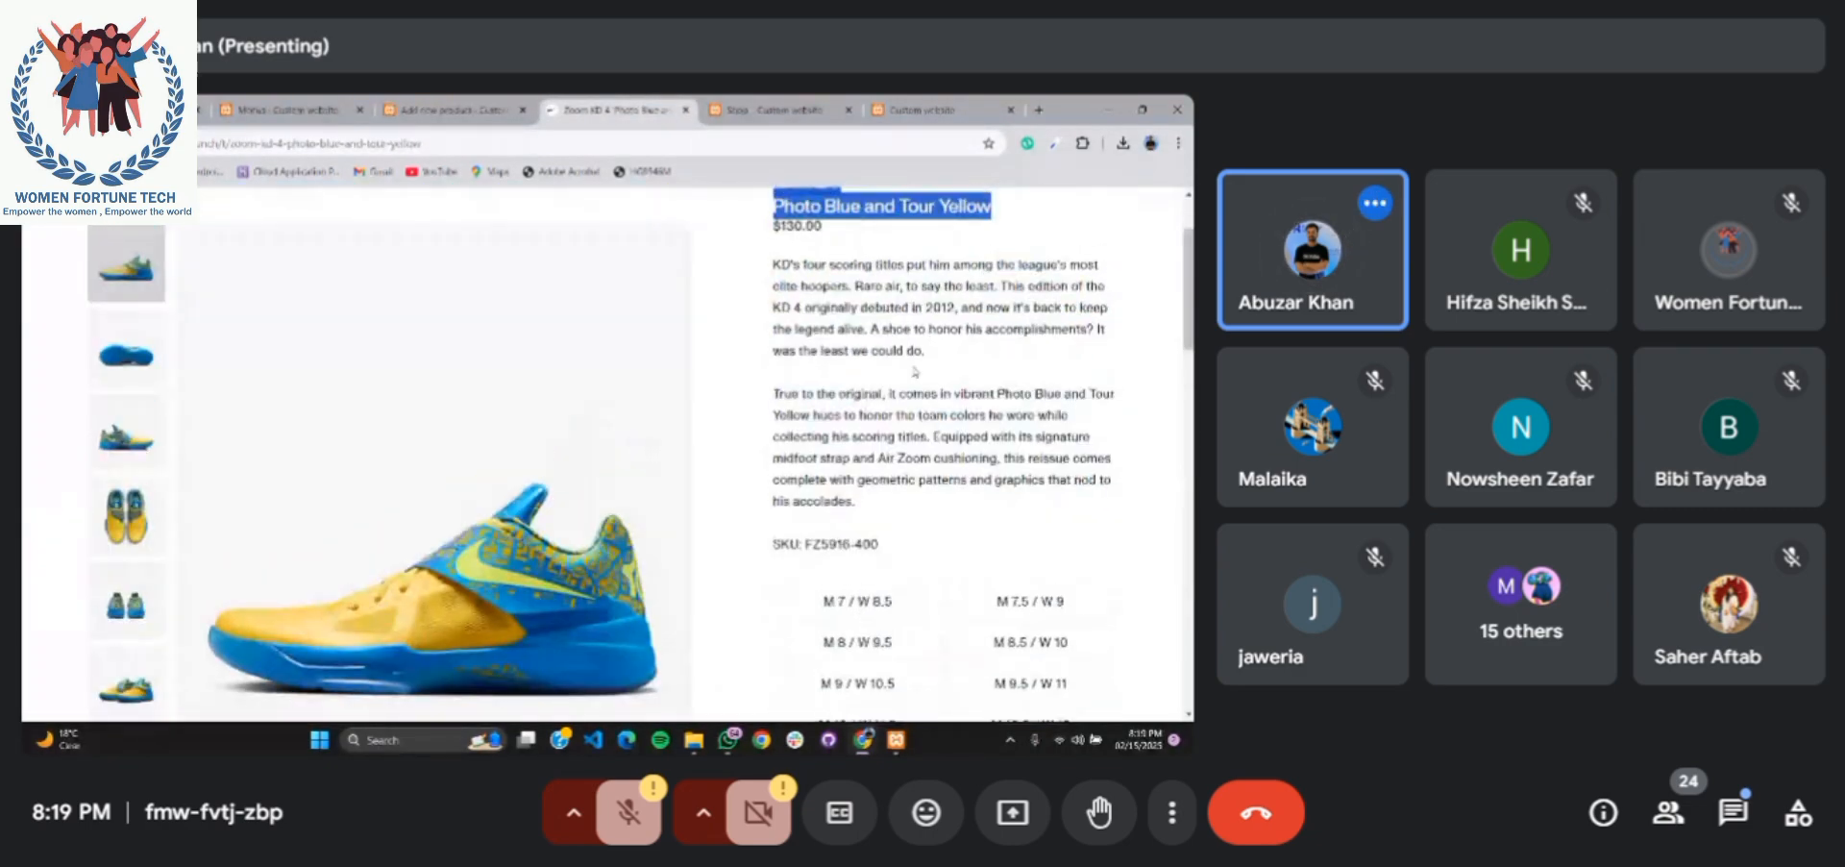
{"action": "left_click_drag", "start_coordinate": [775, 272], "coordinate": [901, 502]}
{"action": "key", "text": "ctrl+c"}
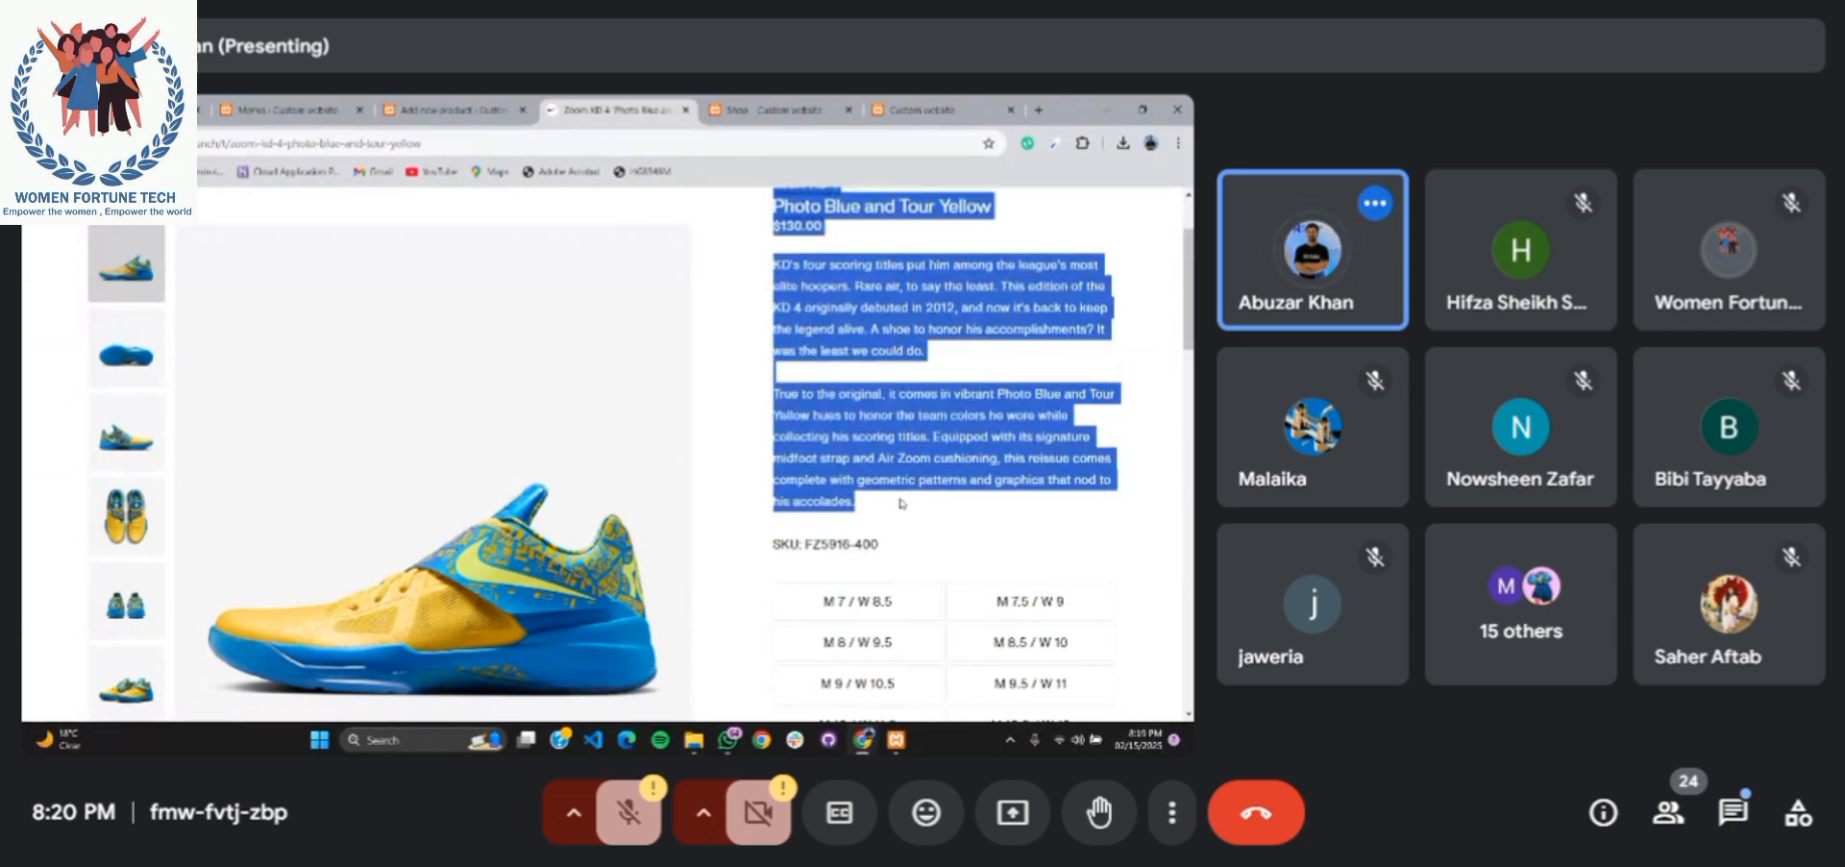
{"action": "left_click", "coordinate": [452, 109]}
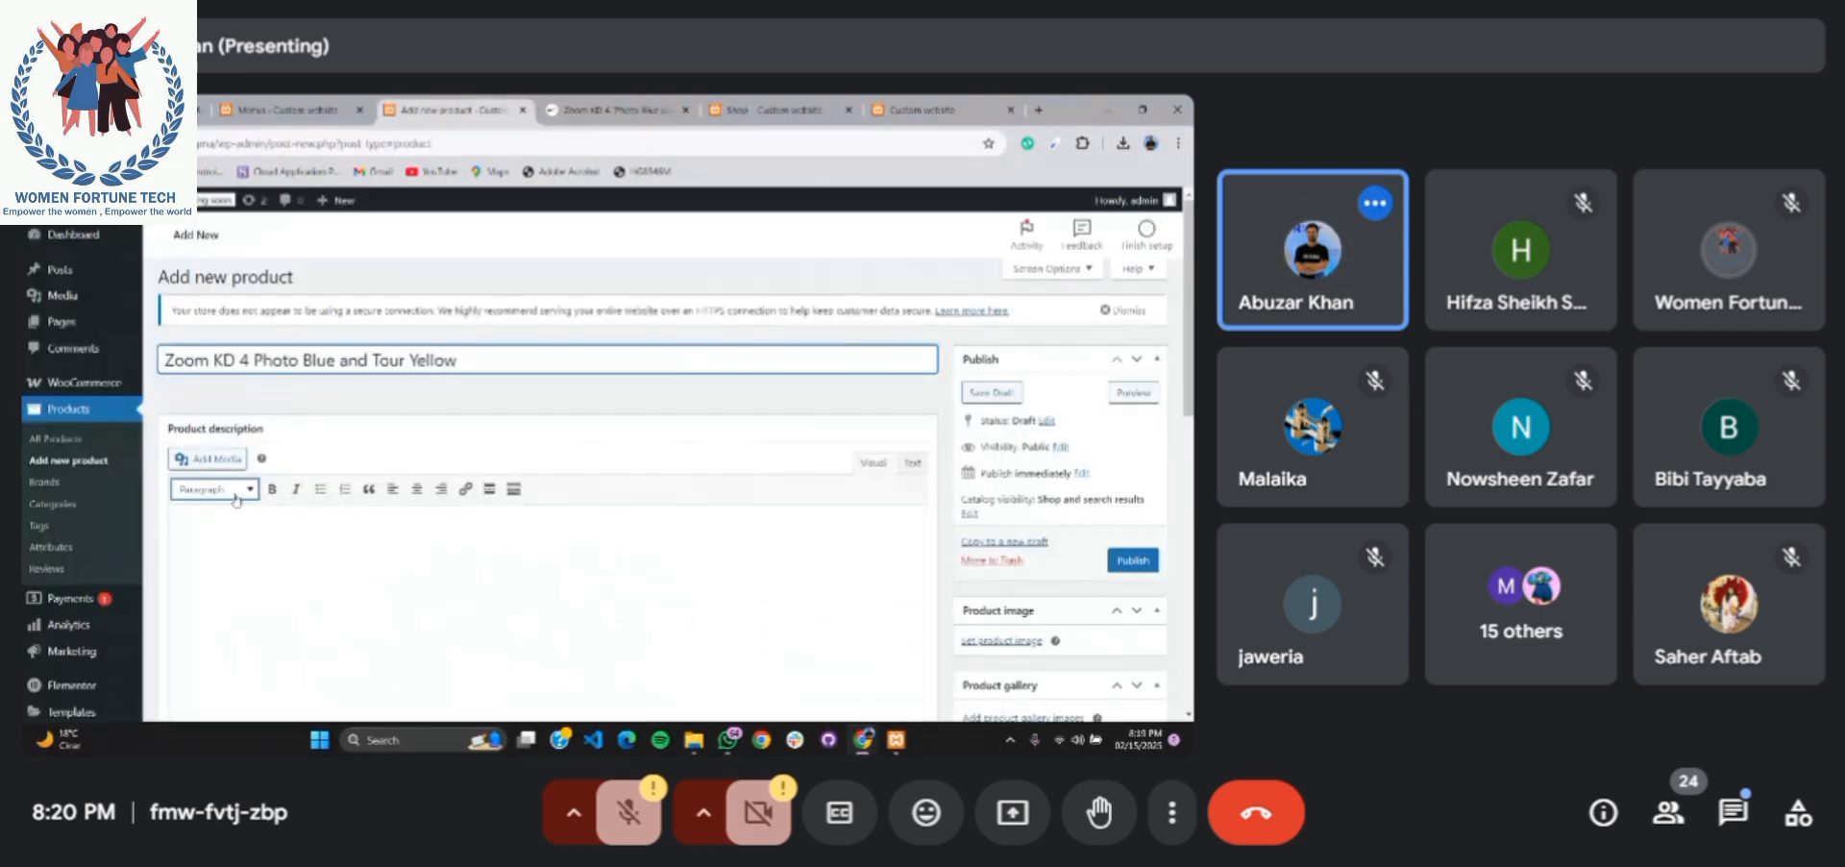
{"action": "left_click", "coordinate": [241, 528]}
{"action": "type", "text": "Zoom KD 4 Photo Blue and Tour Yellow $130.00 KD's four scoring titles put him among the league's most elite hoopers. Rare air, to say the least. This edition of the KD 4 originally debuted in 2012, and now it's back to keep the legend alive. A shoe to honor his accomplishments? It was the least we could do. True to the original, it comes in vibrant Photo Blue and Tour Yellow hues to honor the team colors he wore while collecting his scoring titles. Equipped with its signature midfoot strap and Air Zoom cushioning, this reissue comes complete with geometric patterns and graphics that nod to his accolades."}
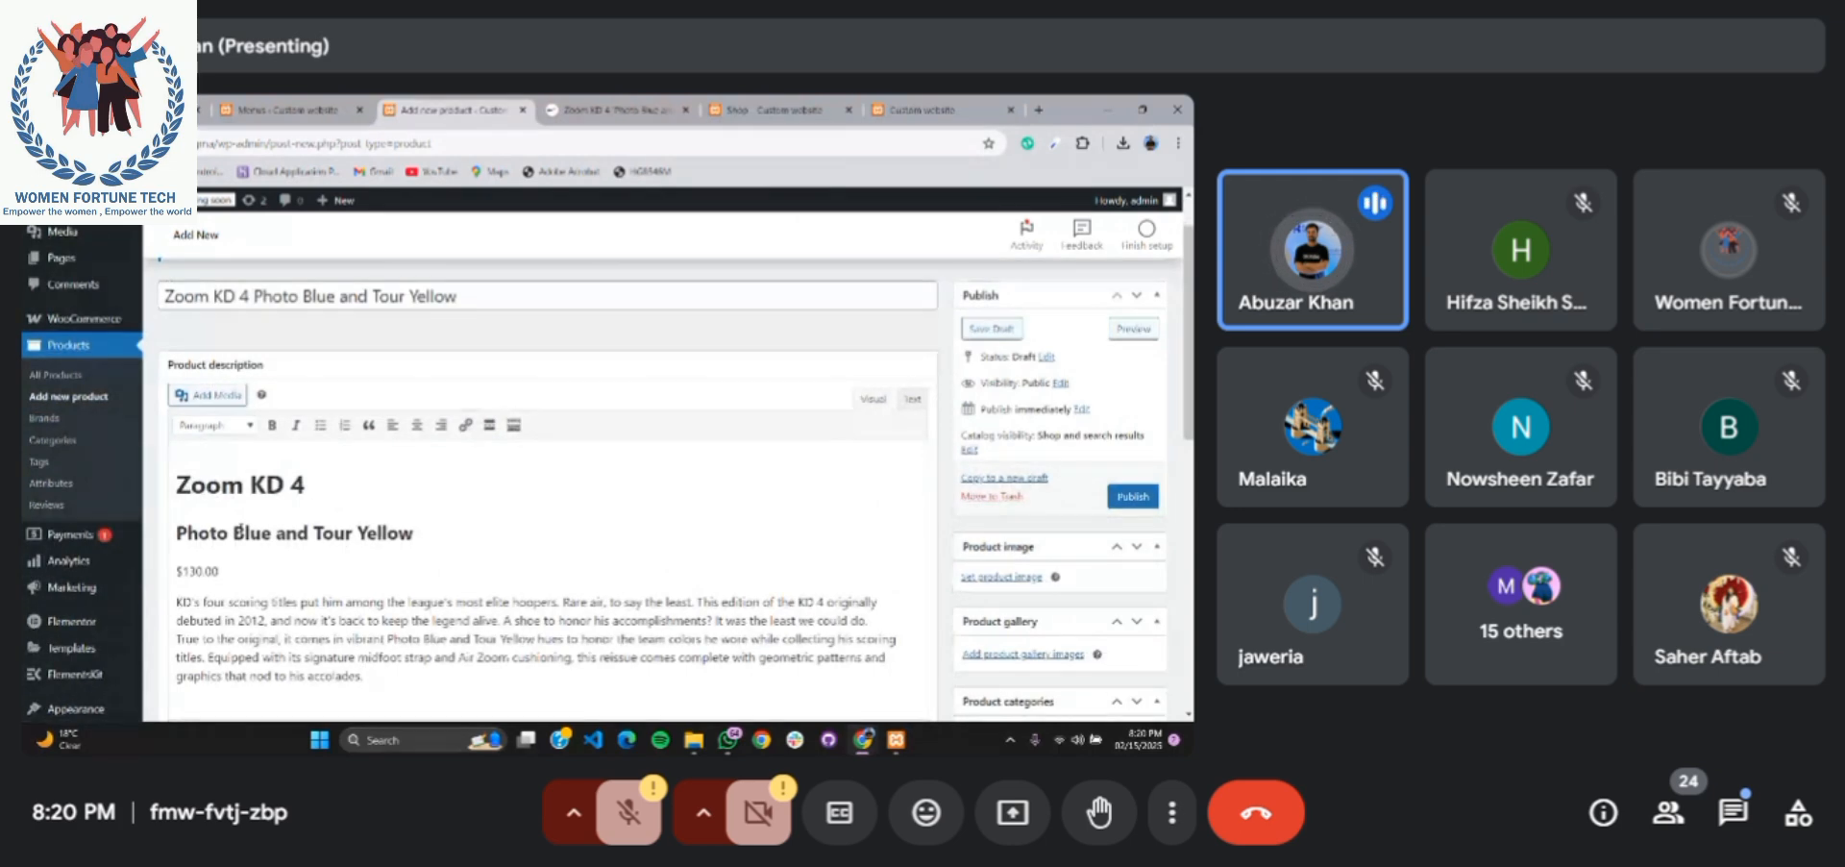
Remove the two title headings, the $130.00 price and the leftover blank line from the product description
{"action": "left_click_drag", "start_coordinate": [221, 572], "coordinate": [97, 454]}
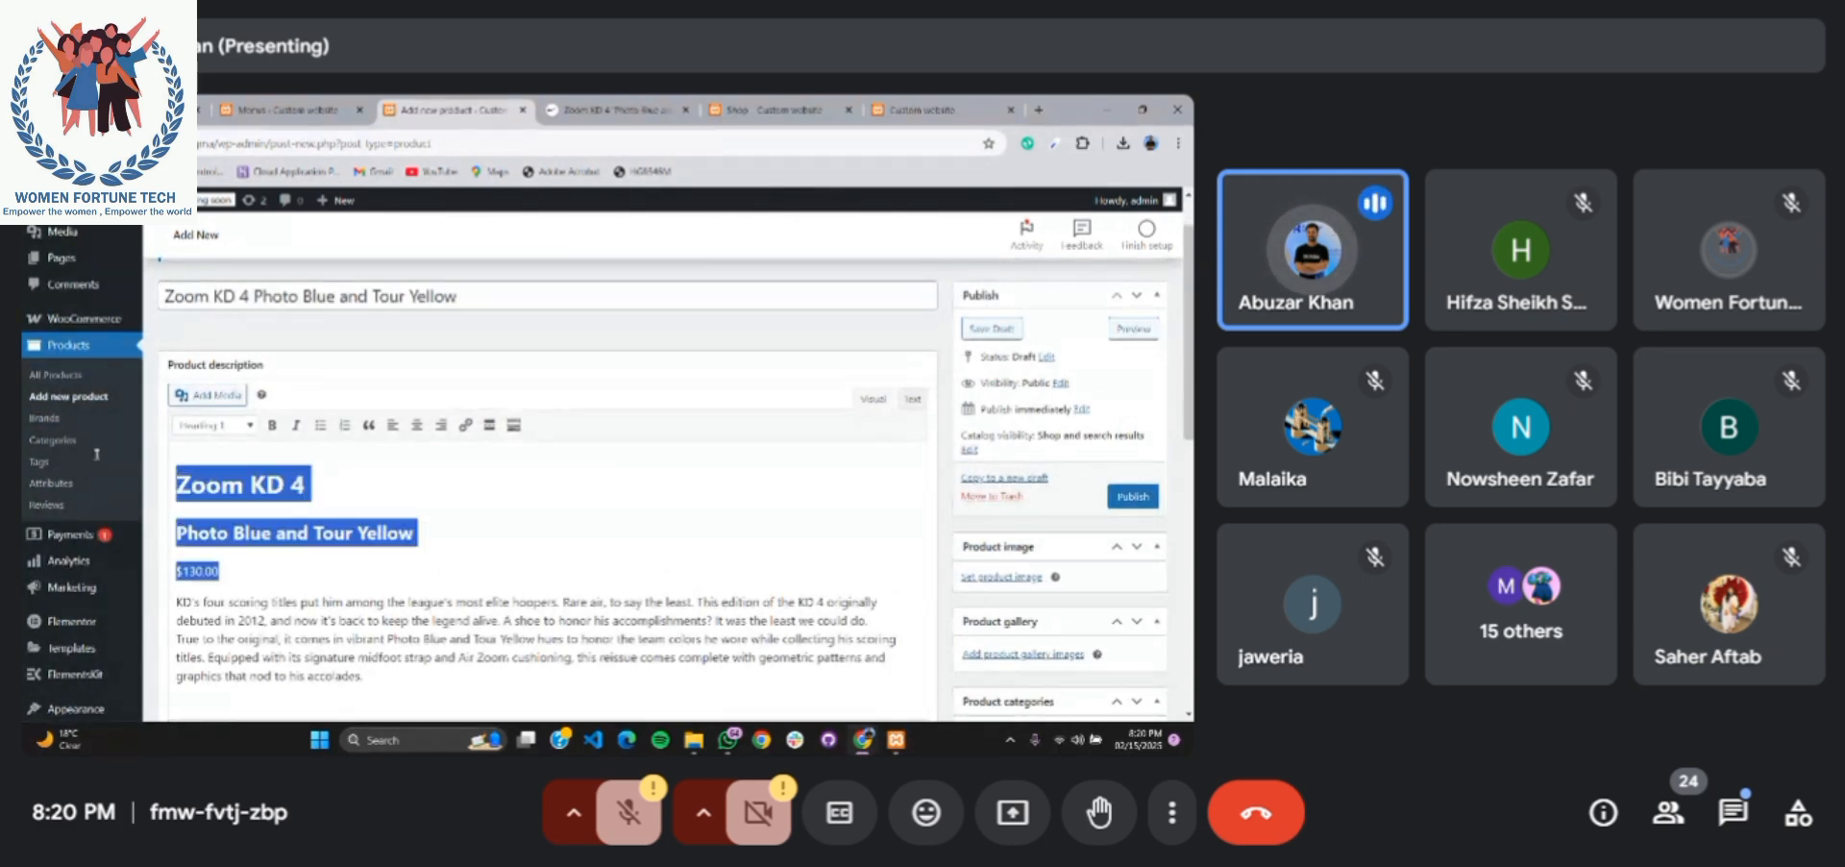
{"action": "key", "text": "BackSpace"}
{"action": "left_click", "coordinate": [175, 490]}
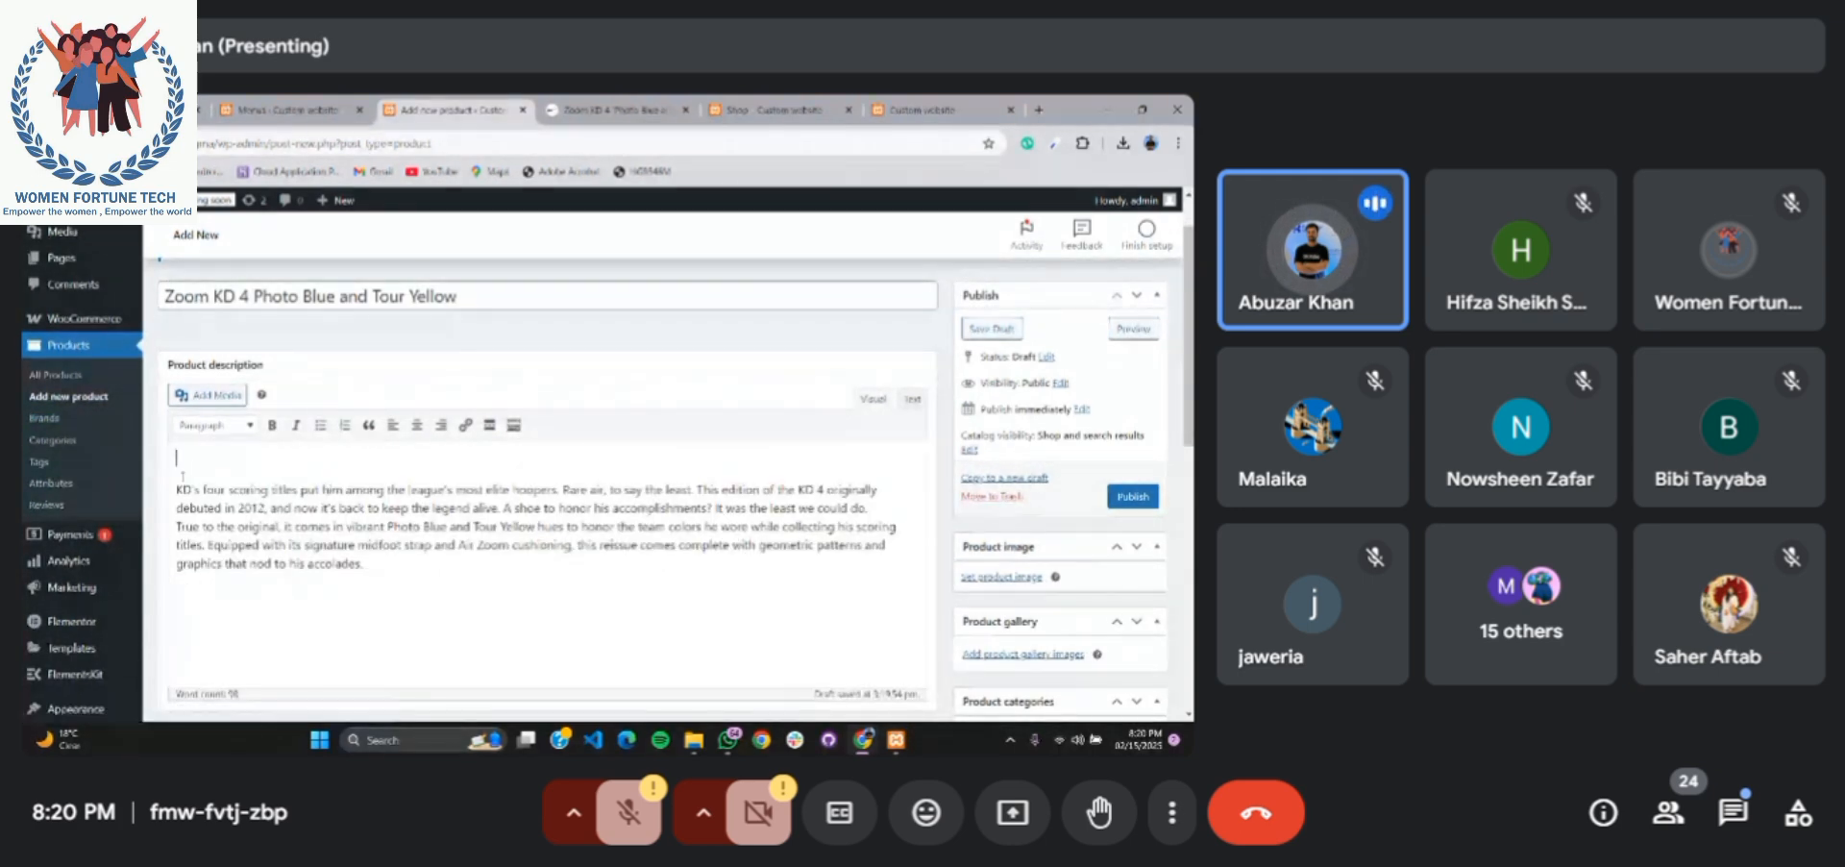
{"action": "key", "text": "BackSpace"}
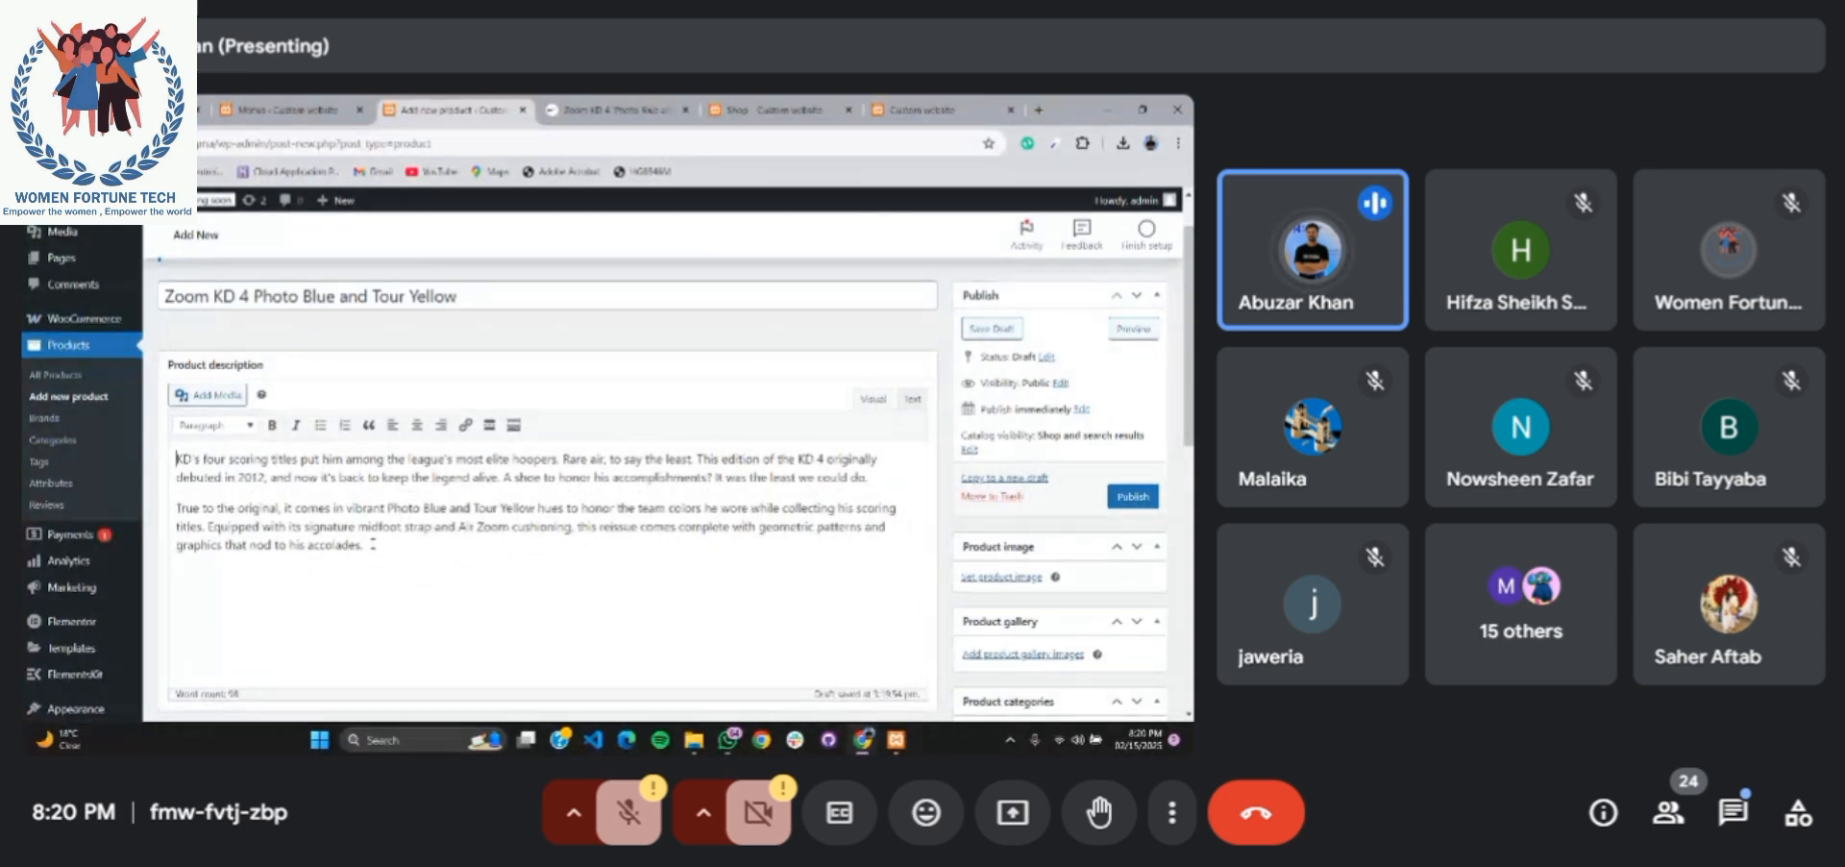
Examine the Nike shoe page from its description and sizes down to the footer for text to use as the product short description
{"action": "scroll", "coordinate": [401, 416], "scroll_direction": "down", "scroll_amount": 3}
{"action": "scroll", "coordinate": [401, 417], "scroll_direction": "down", "scroll_amount": 5}
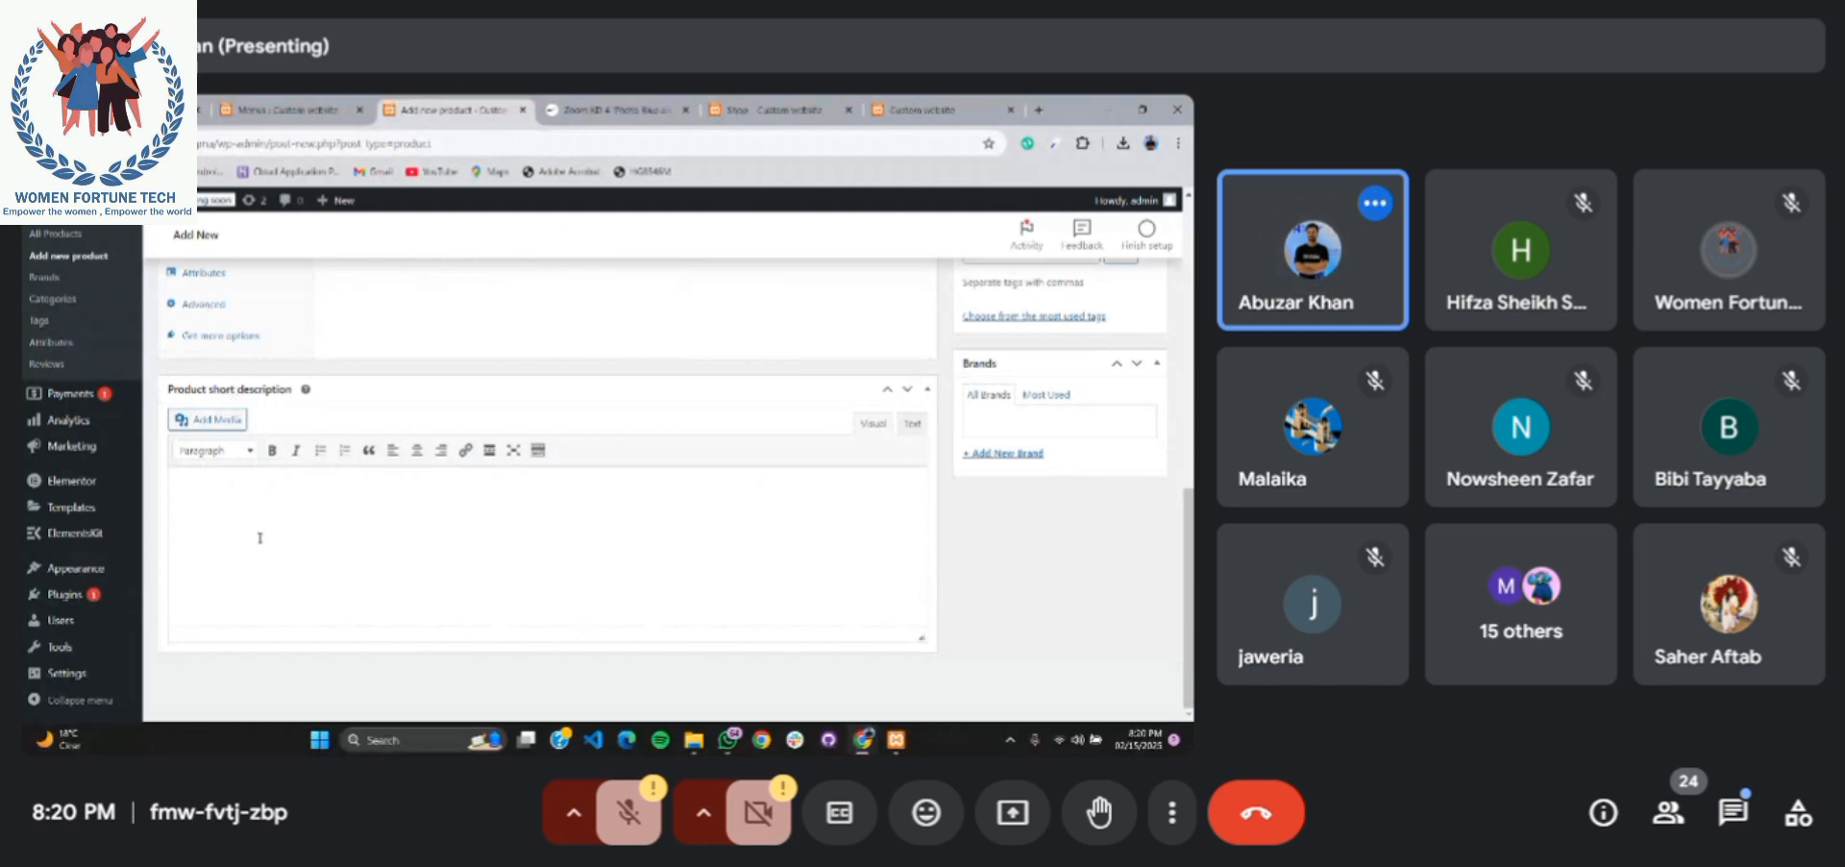
{"action": "left_click", "coordinate": [591, 111]}
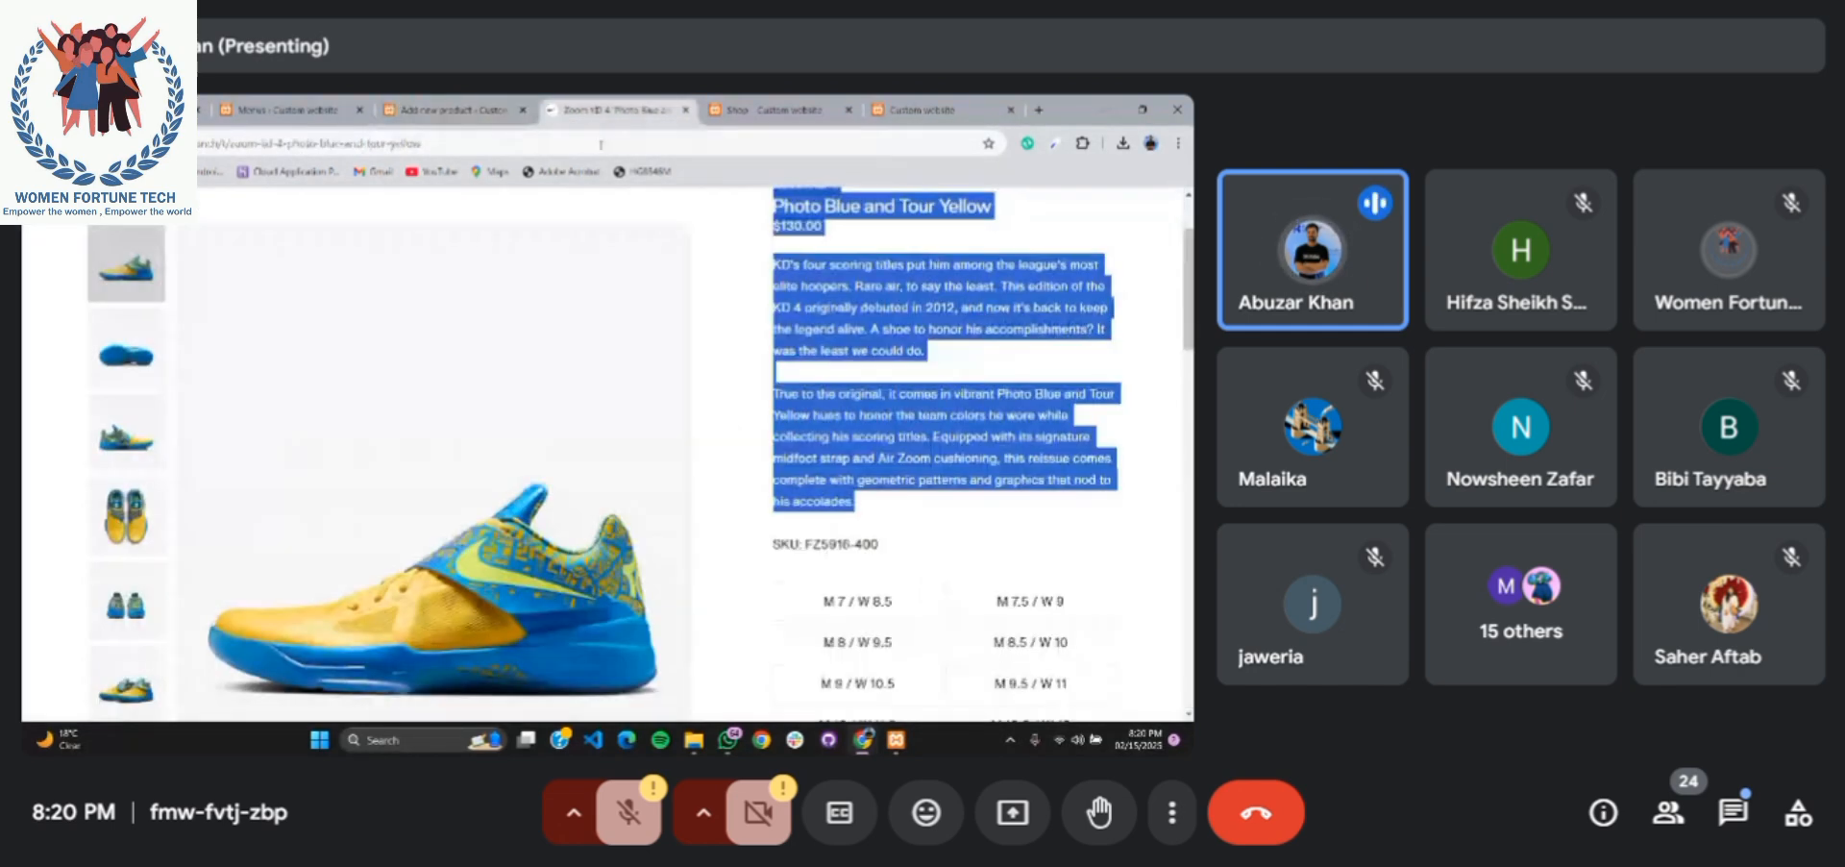
{"action": "scroll", "coordinate": [634, 391], "scroll_direction": "up", "scroll_amount": 3}
{"action": "left_click", "coordinate": [845, 427]}
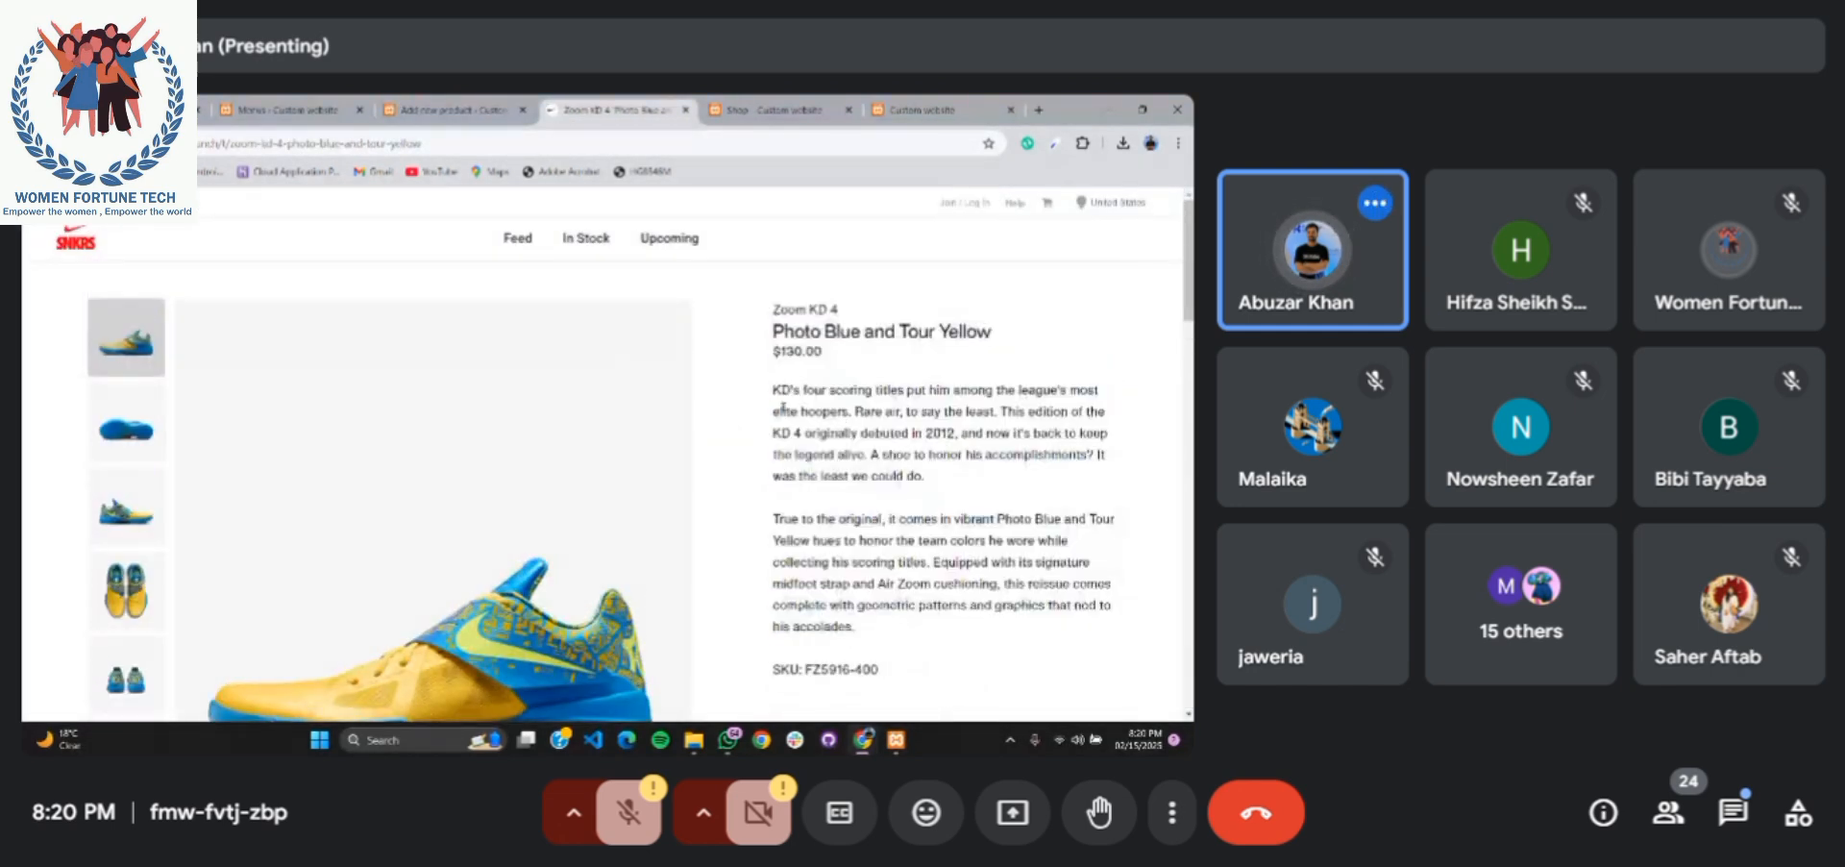
{"action": "scroll", "coordinate": [838, 514], "scroll_direction": "down", "scroll_amount": 2}
{"action": "scroll", "coordinate": [838, 515], "scroll_direction": "down", "scroll_amount": 5}
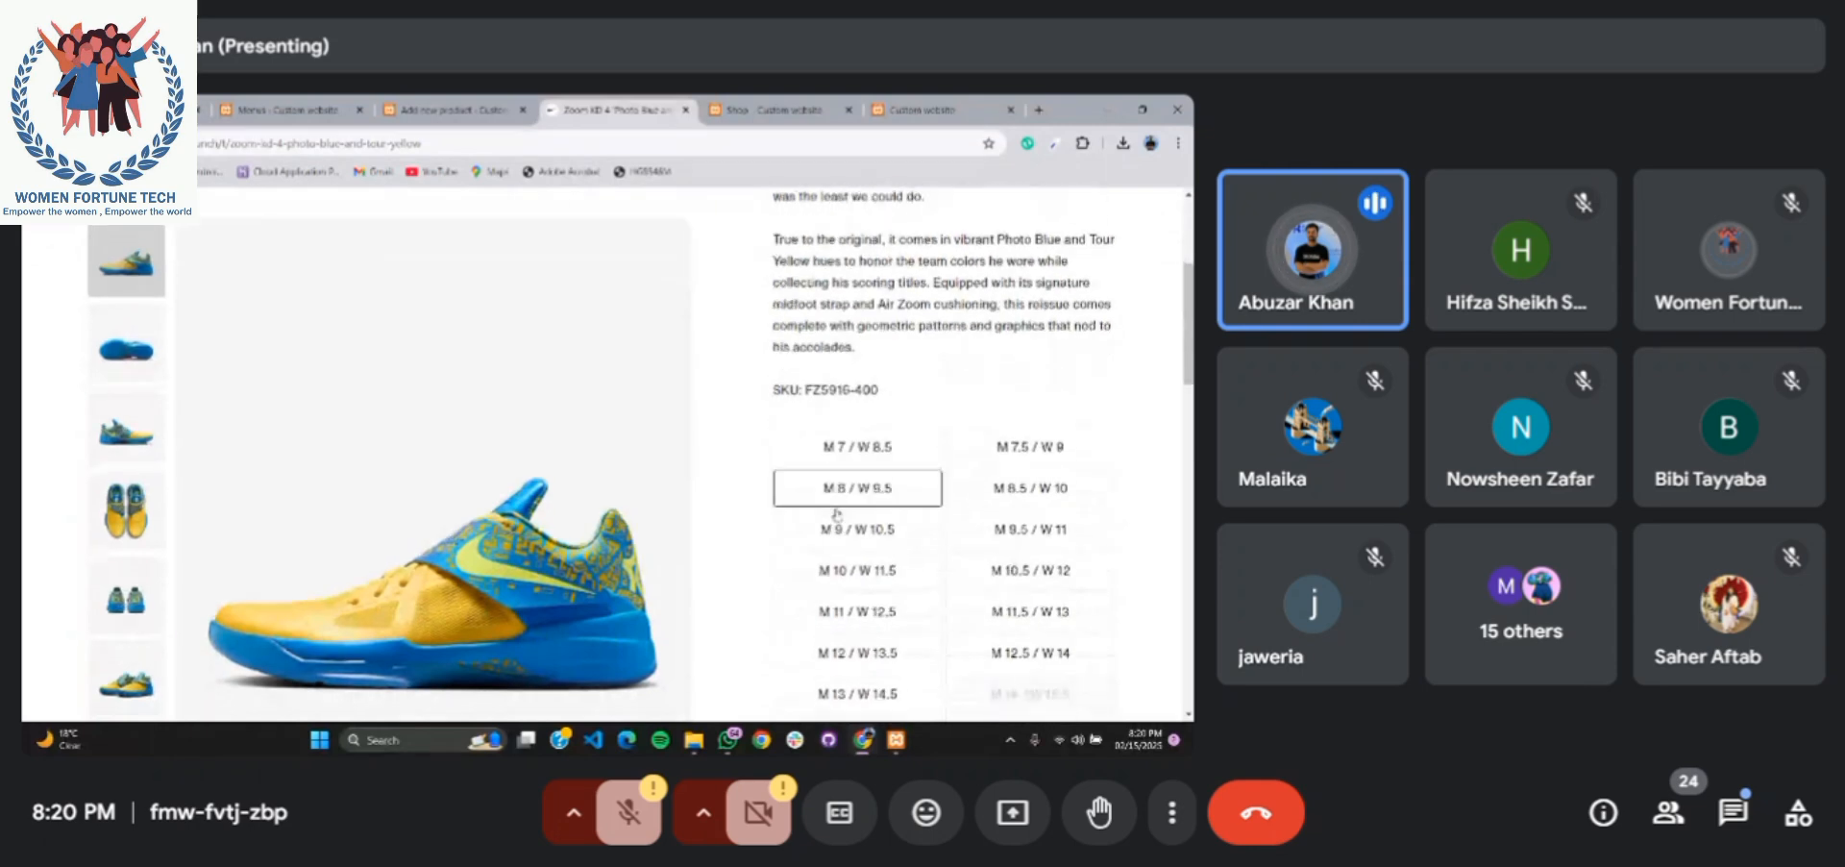
{"action": "scroll", "coordinate": [519, 506], "scroll_direction": "down", "scroll_amount": 4}
{"action": "scroll", "coordinate": [519, 507], "scroll_direction": "down", "scroll_amount": 4}
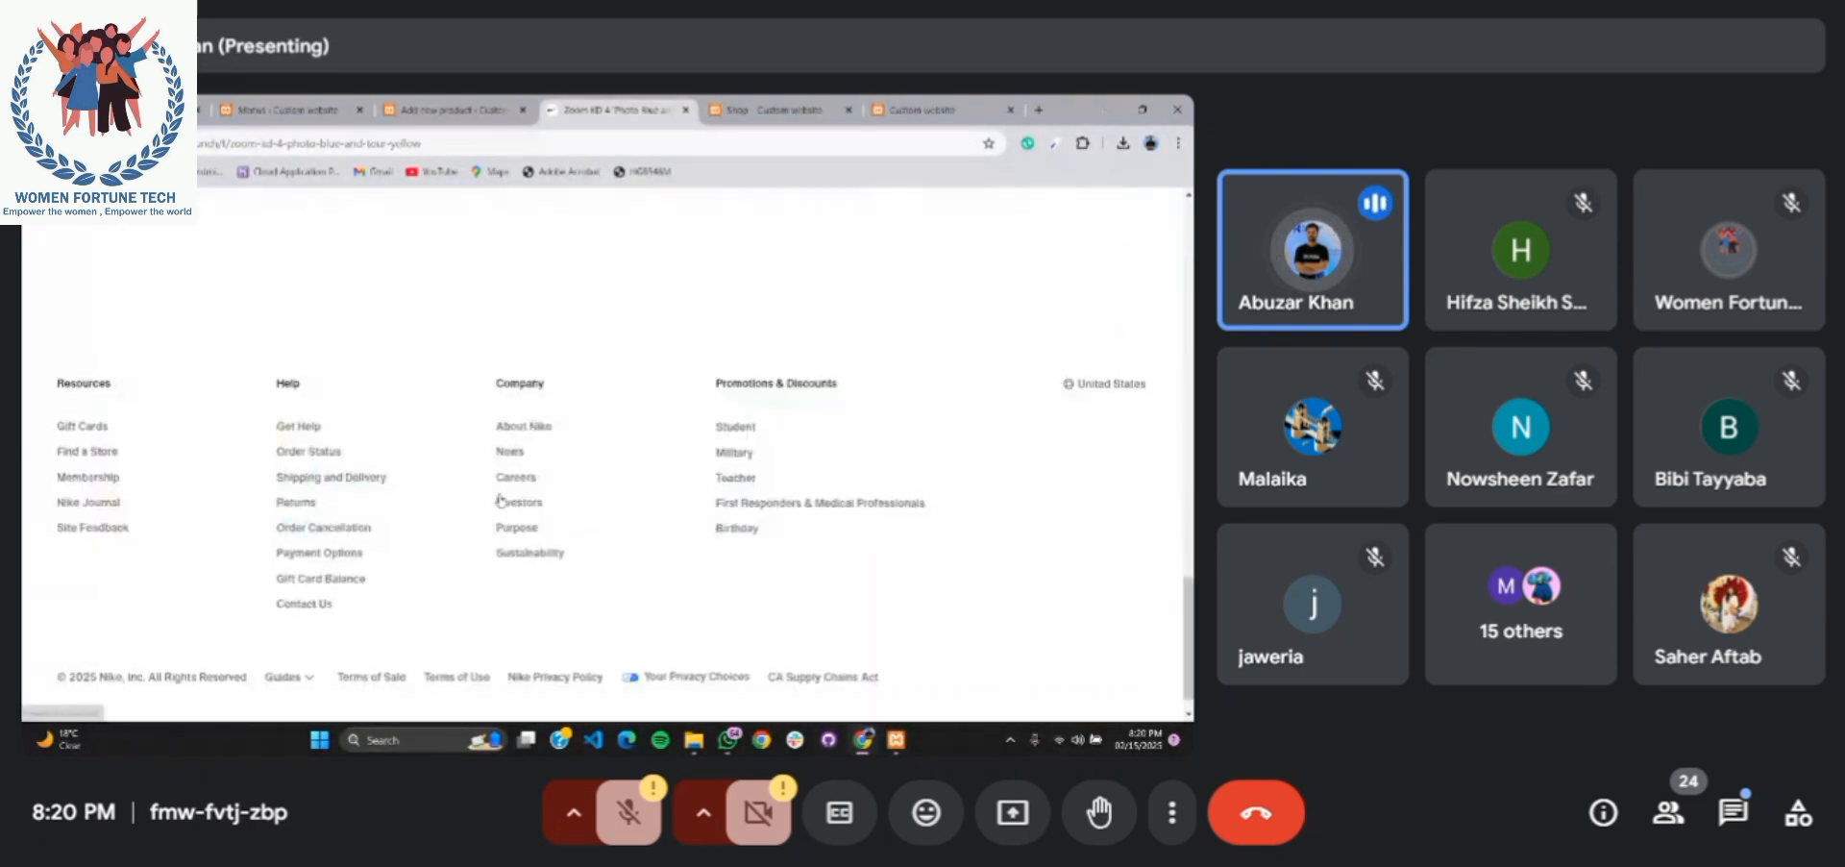
{"action": "scroll", "coordinate": [711, 535], "scroll_direction": "up", "scroll_amount": 3}
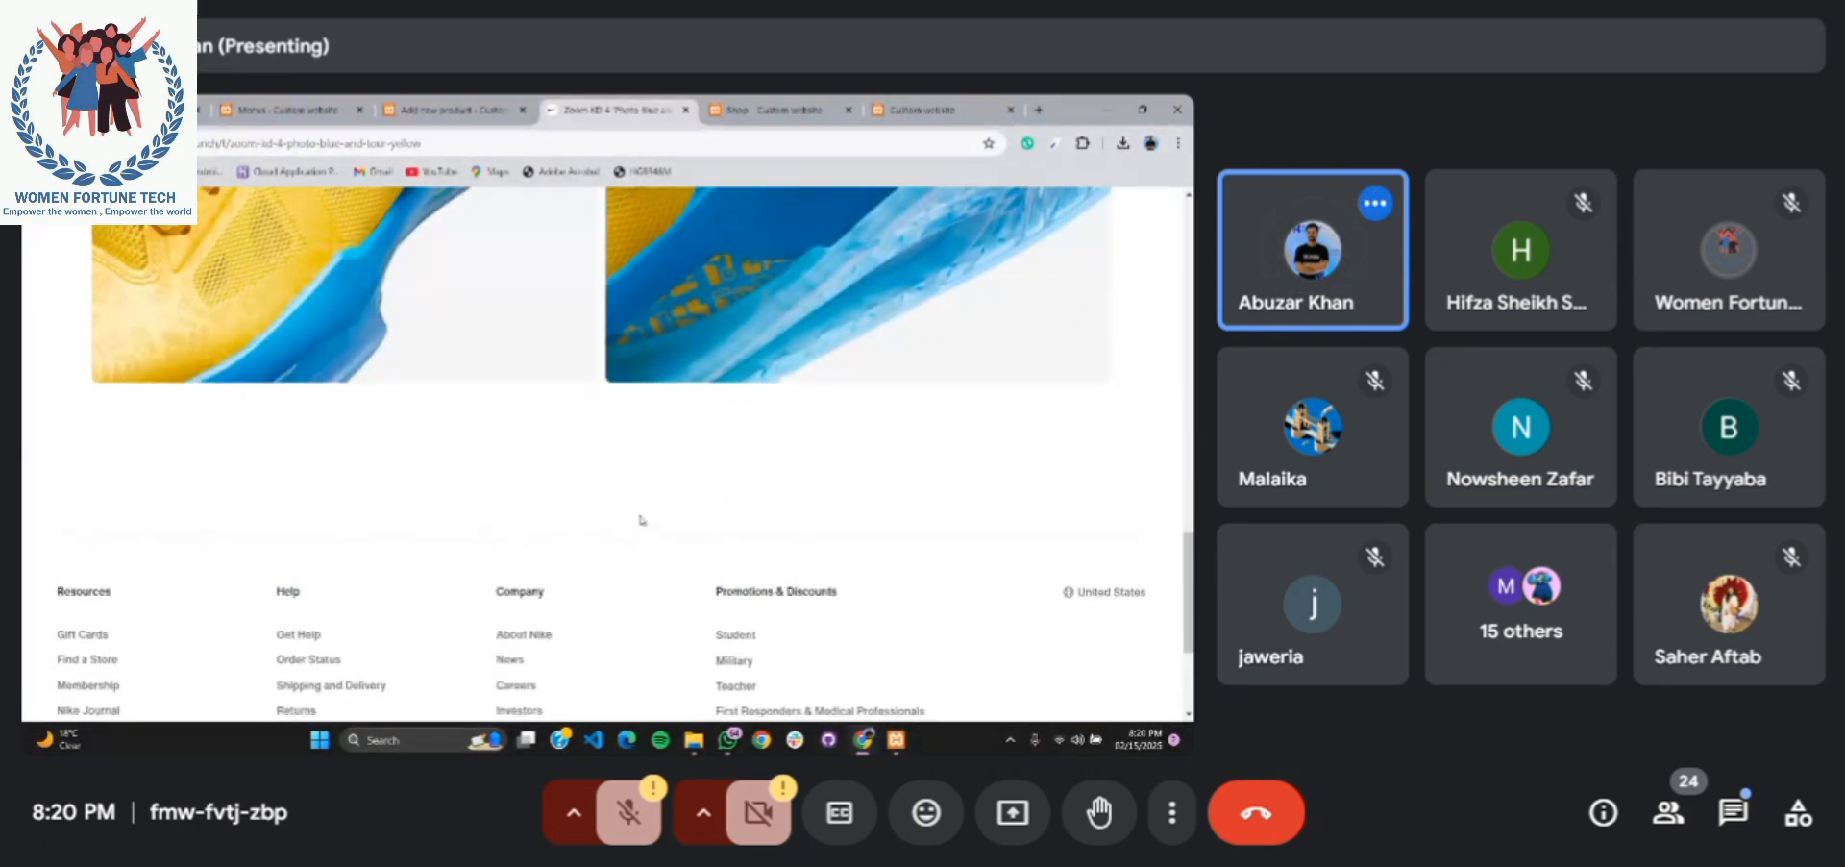
{"action": "scroll", "coordinate": [639, 515], "scroll_direction": "up", "scroll_amount": 12}
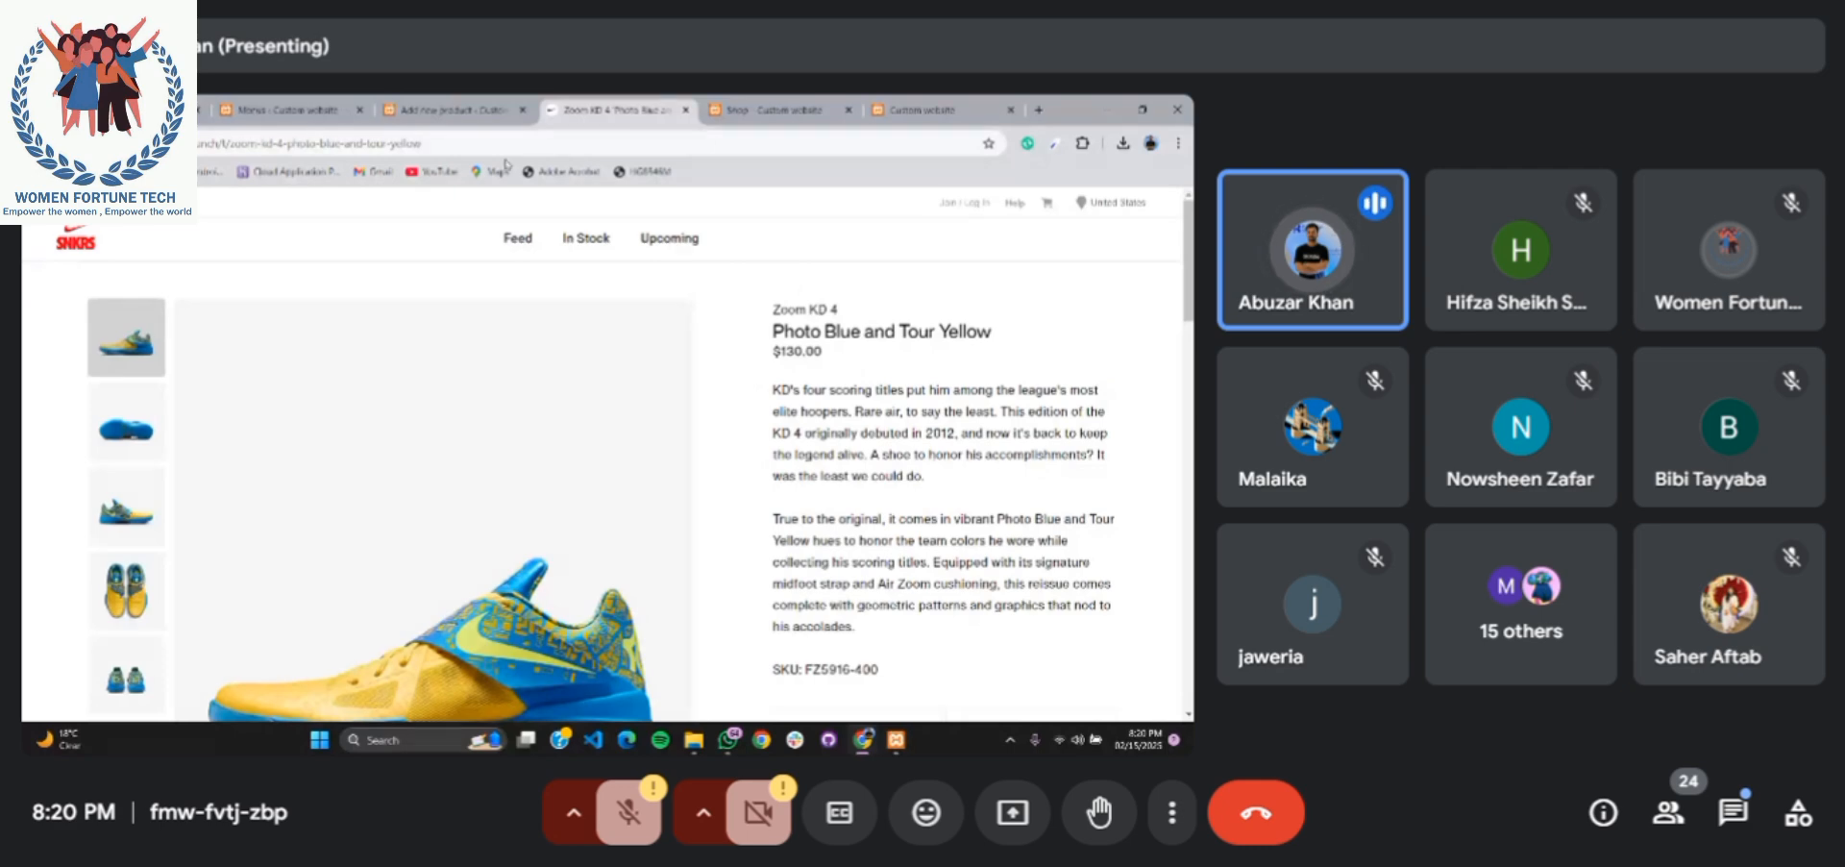
Paste the copied shoe text into the product short description and remove its title headings and $130.00 price
{"action": "left_click", "coordinate": [390, 111]}
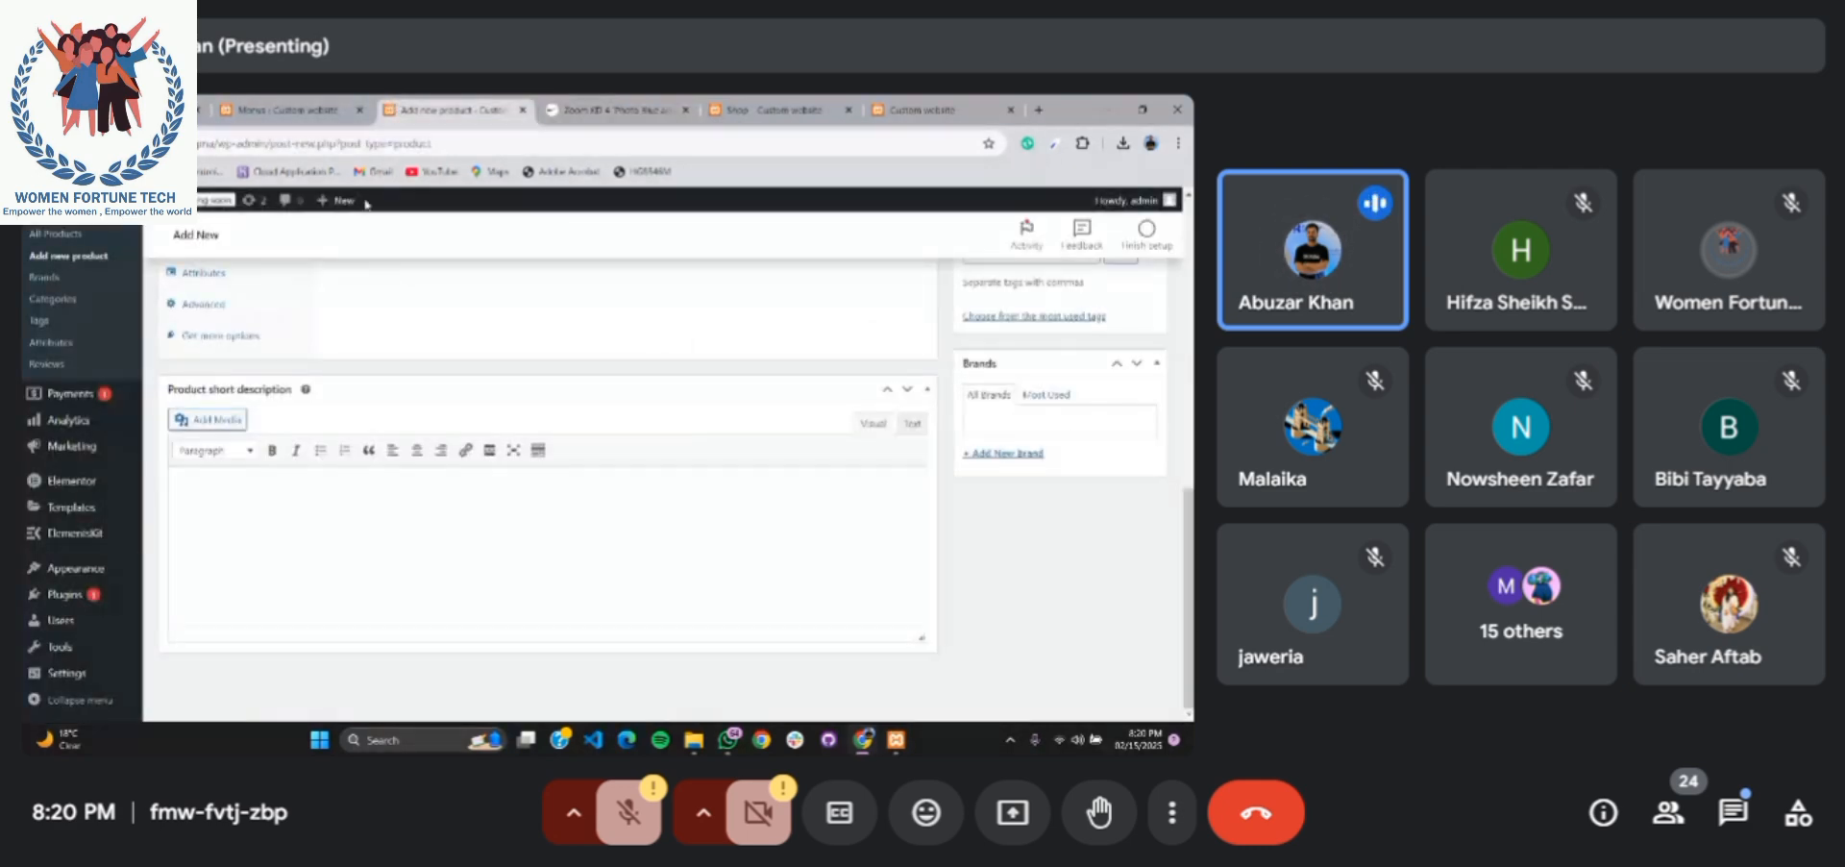
{"action": "scroll", "coordinate": [434, 317], "scroll_direction": "up", "scroll_amount": 10}
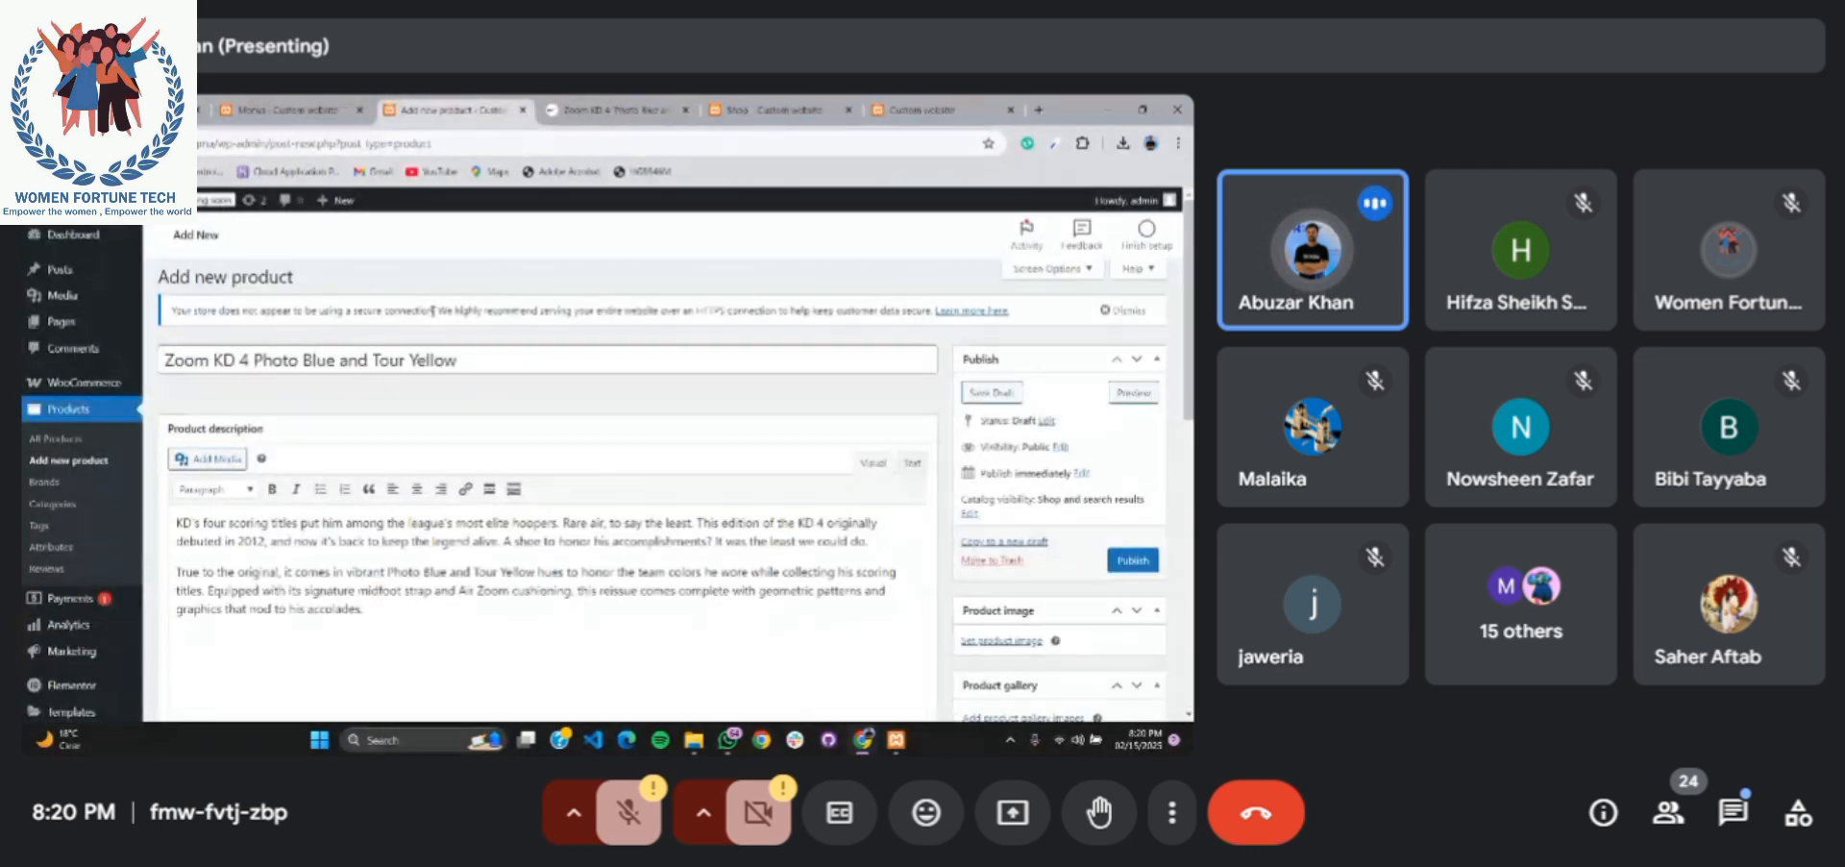
{"action": "scroll", "coordinate": [433, 317], "scroll_direction": "down", "scroll_amount": 10}
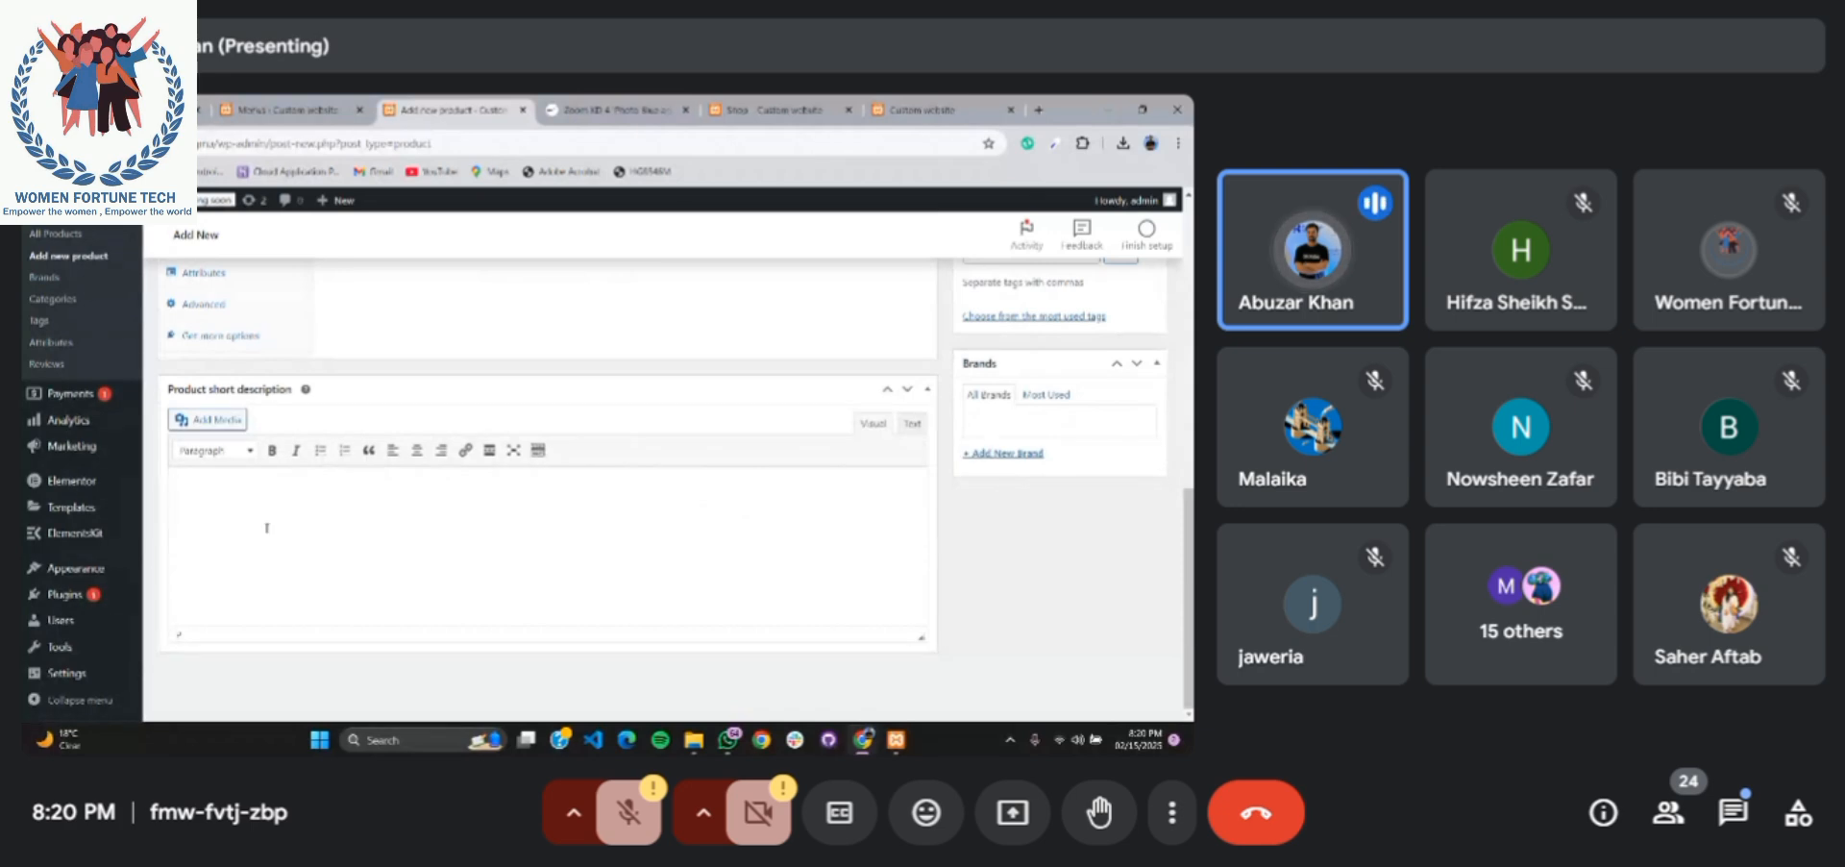
{"action": "key", "text": "ctrl+v"}
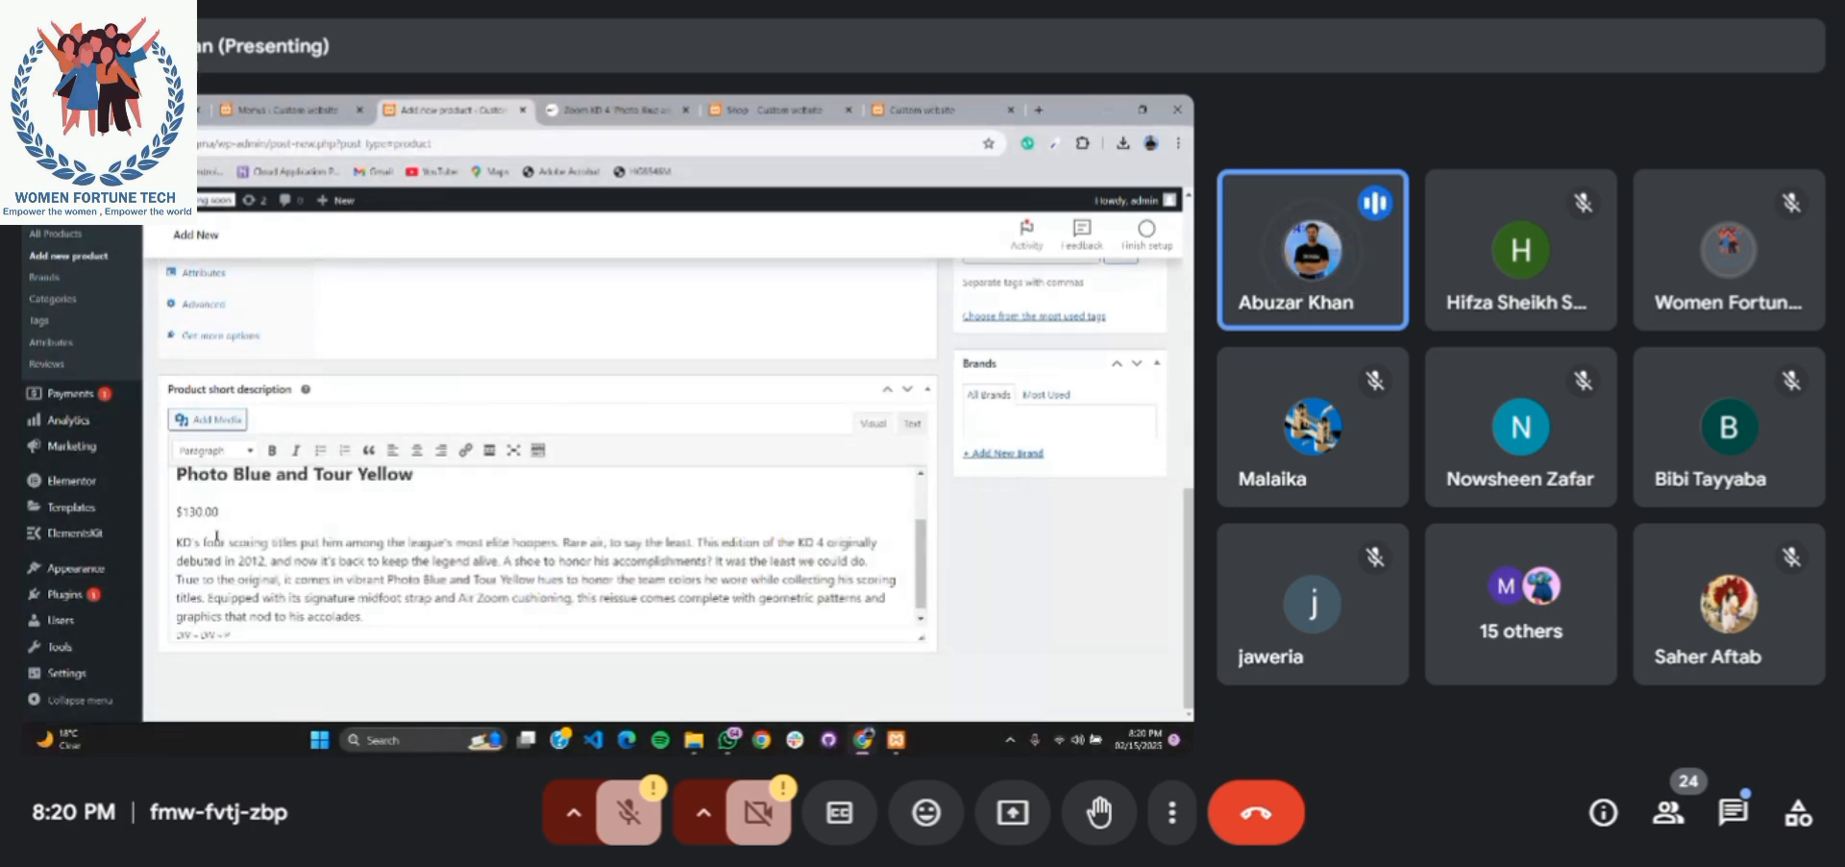
{"action": "left_click_drag", "start_coordinate": [177, 543], "coordinate": [76, 364]}
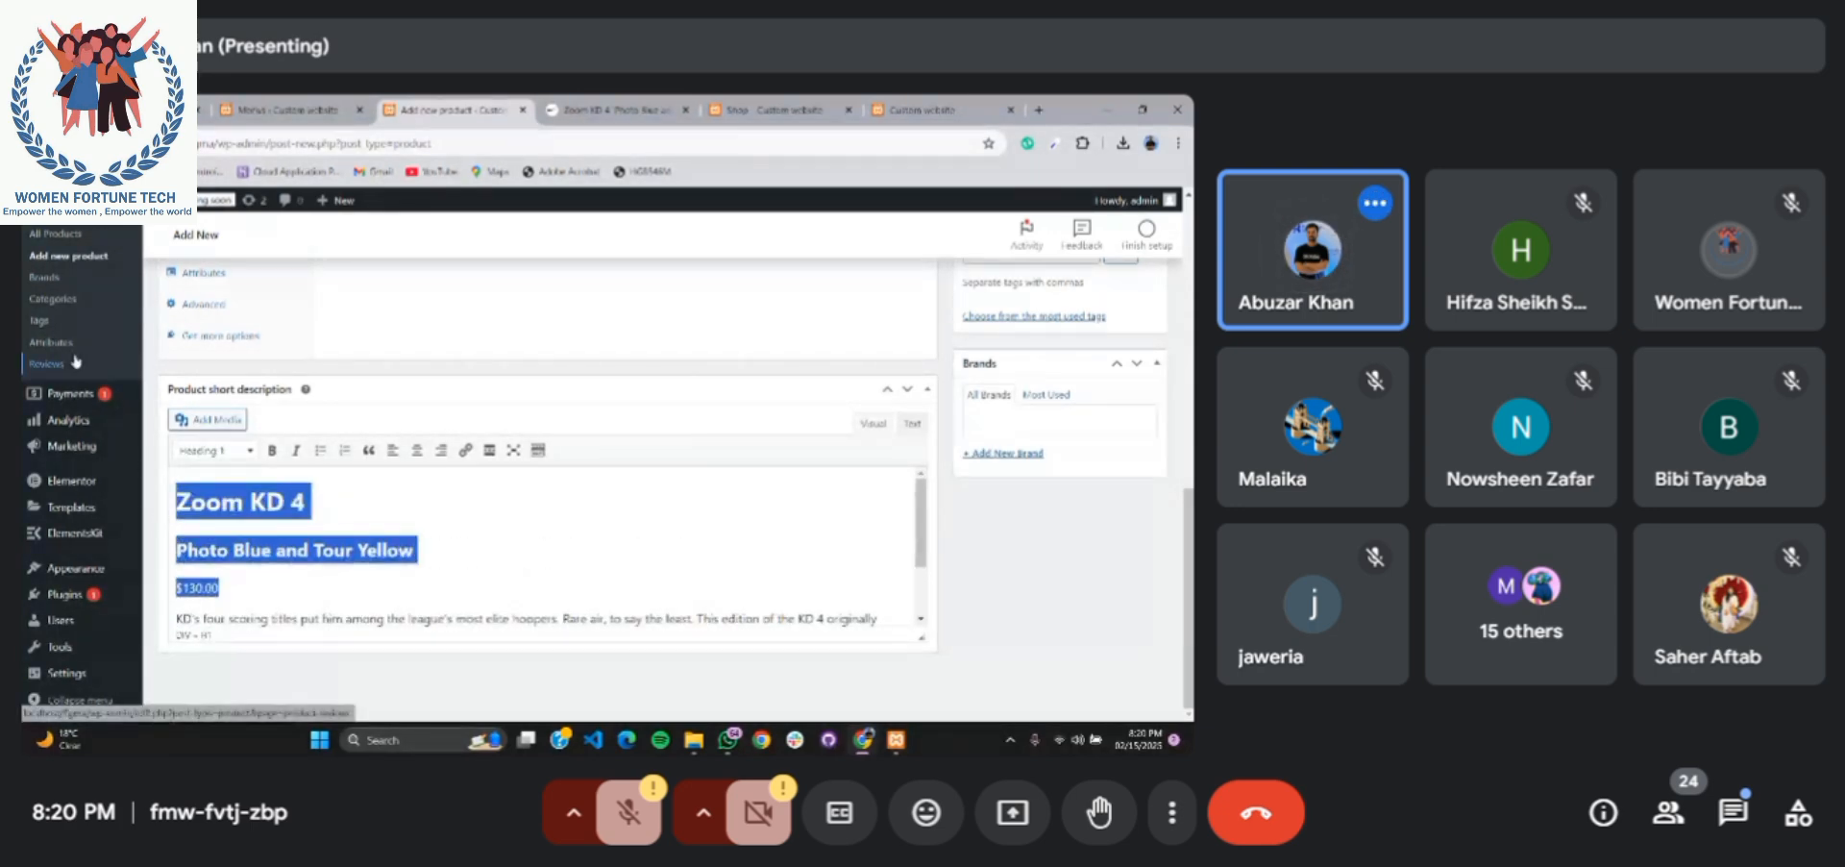
{"action": "key", "text": "BackSpace"}
Upload "zoom-kd-4-photo-blue-and-tour-yellow-fz5916-400-release-date (3)" from the Downloads folder and set it as the product image
{"action": "scroll", "coordinate": [517, 568], "scroll_direction": "up", "scroll_amount": 10}
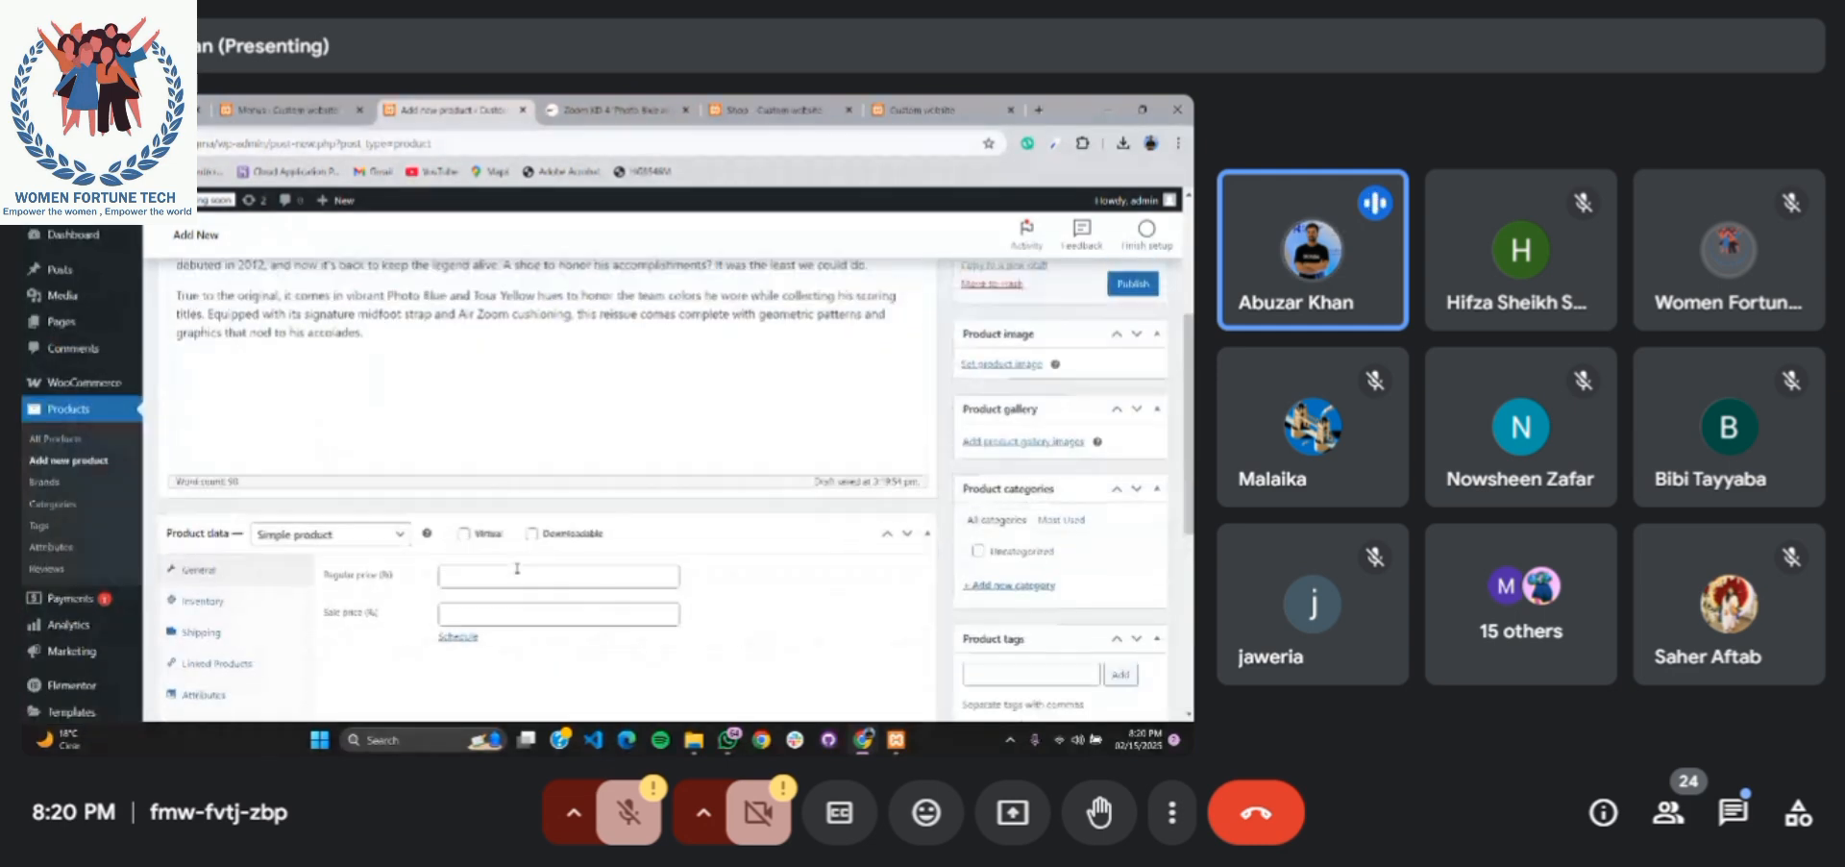
{"action": "scroll", "coordinate": [516, 570], "scroll_direction": "down", "scroll_amount": 2}
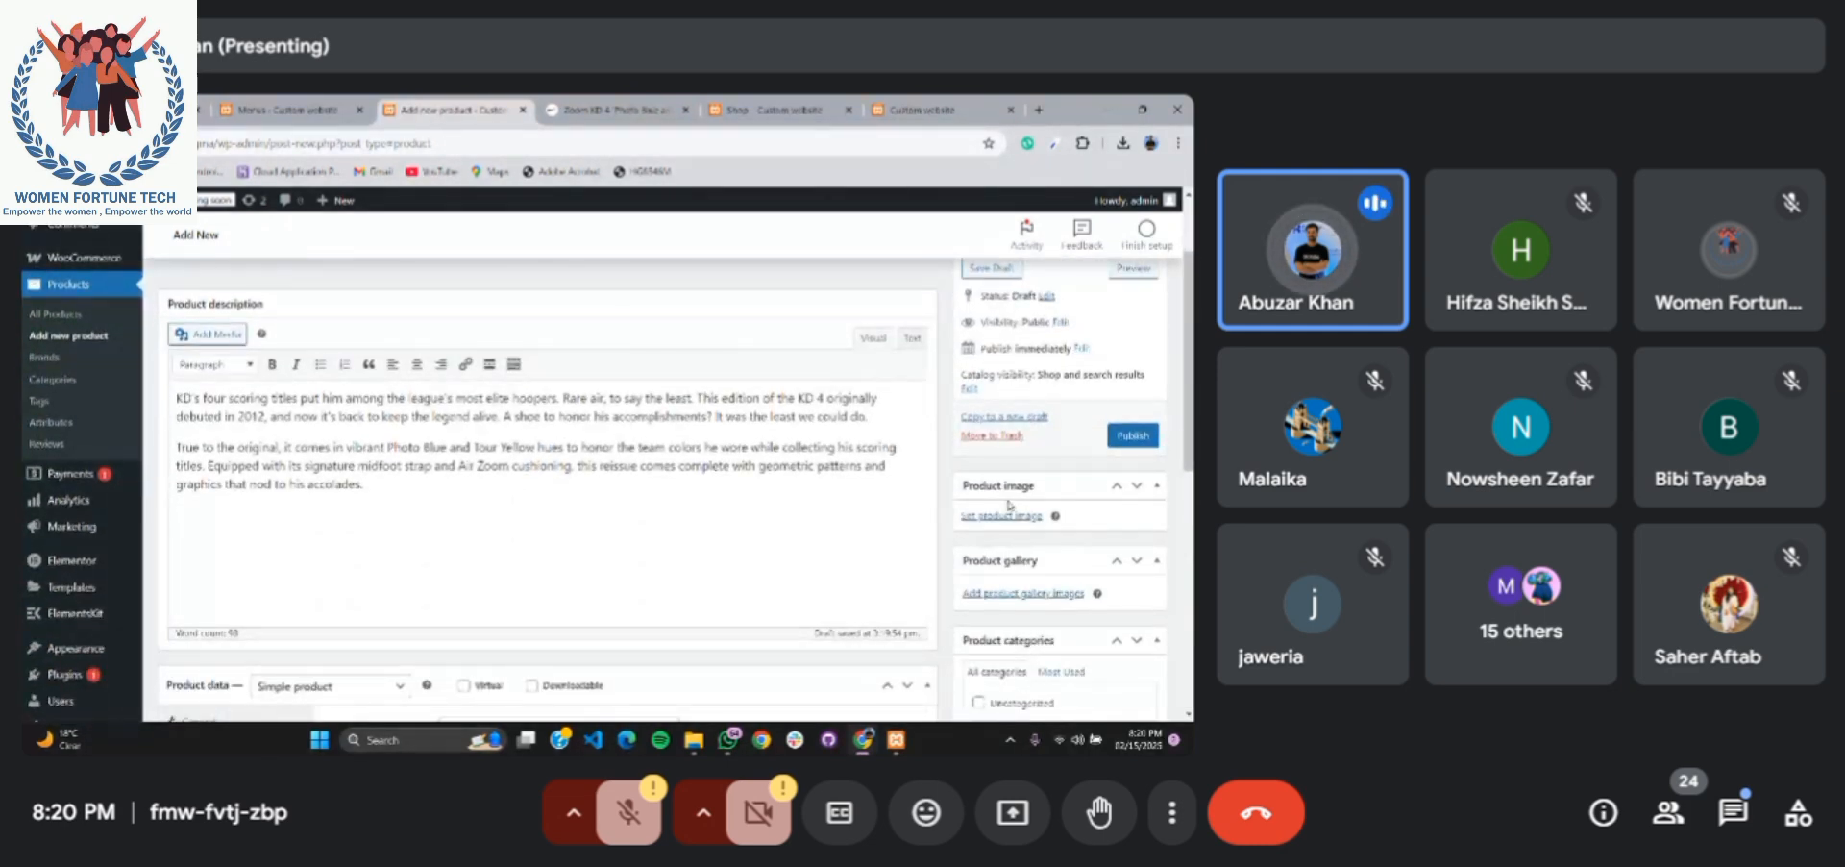
{"action": "scroll", "coordinate": [1007, 517], "scroll_direction": "down", "scroll_amount": 1}
{"action": "left_click", "coordinate": [1005, 453]}
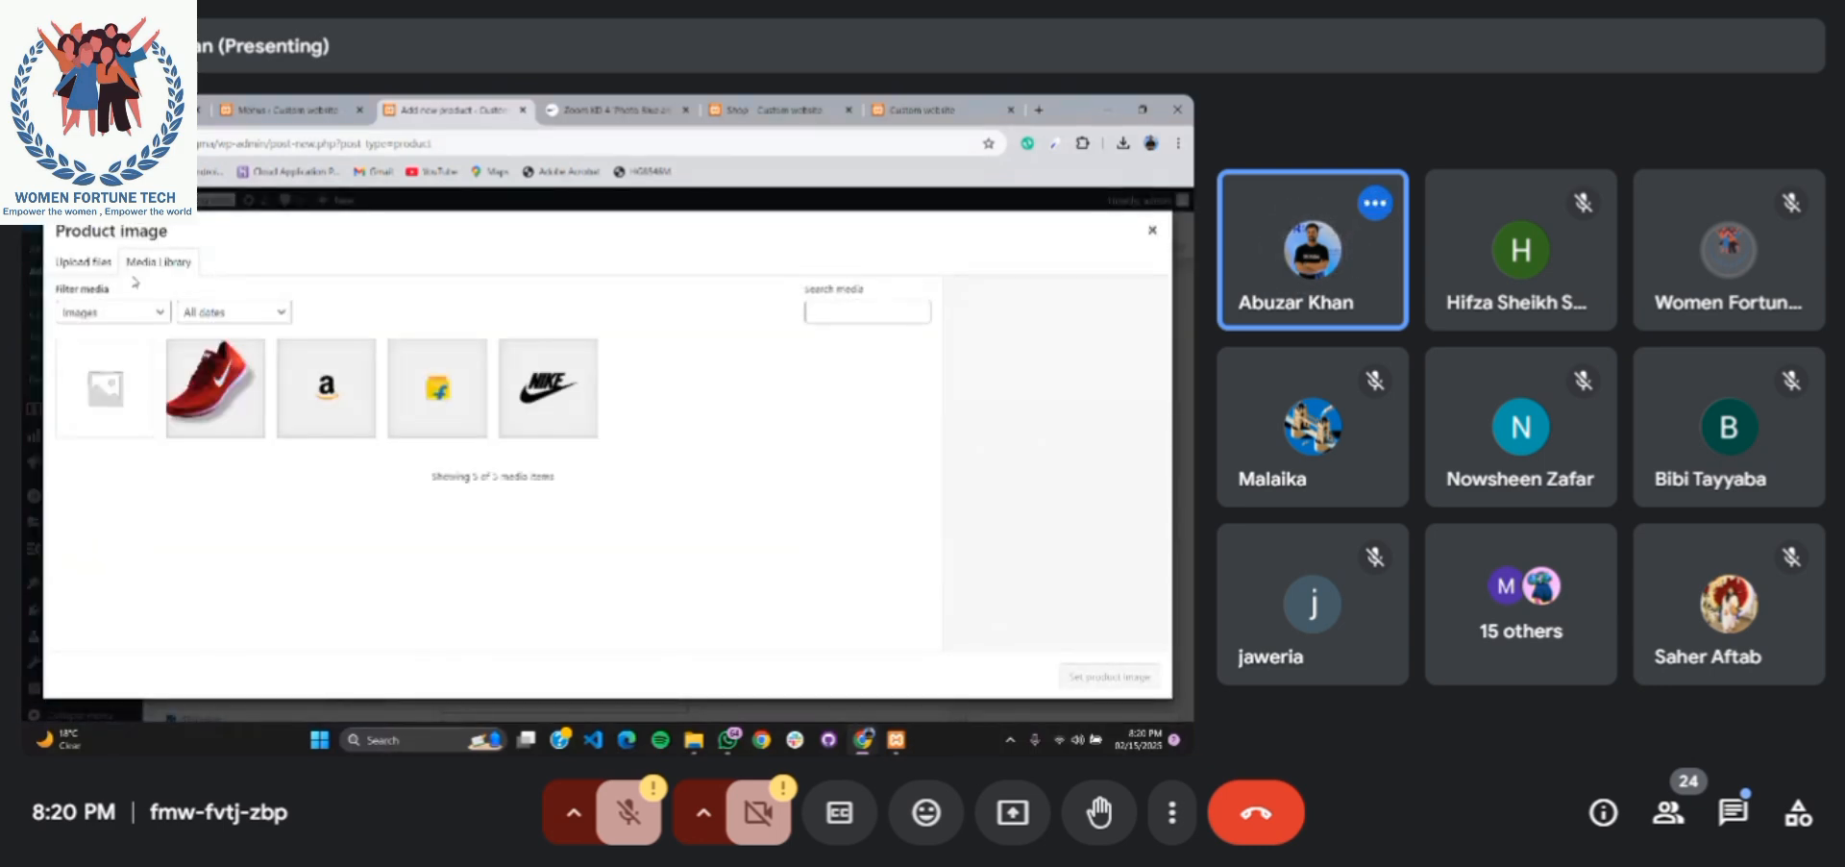
{"action": "left_click", "coordinate": [95, 263]}
{"action": "left_click", "coordinate": [606, 471]}
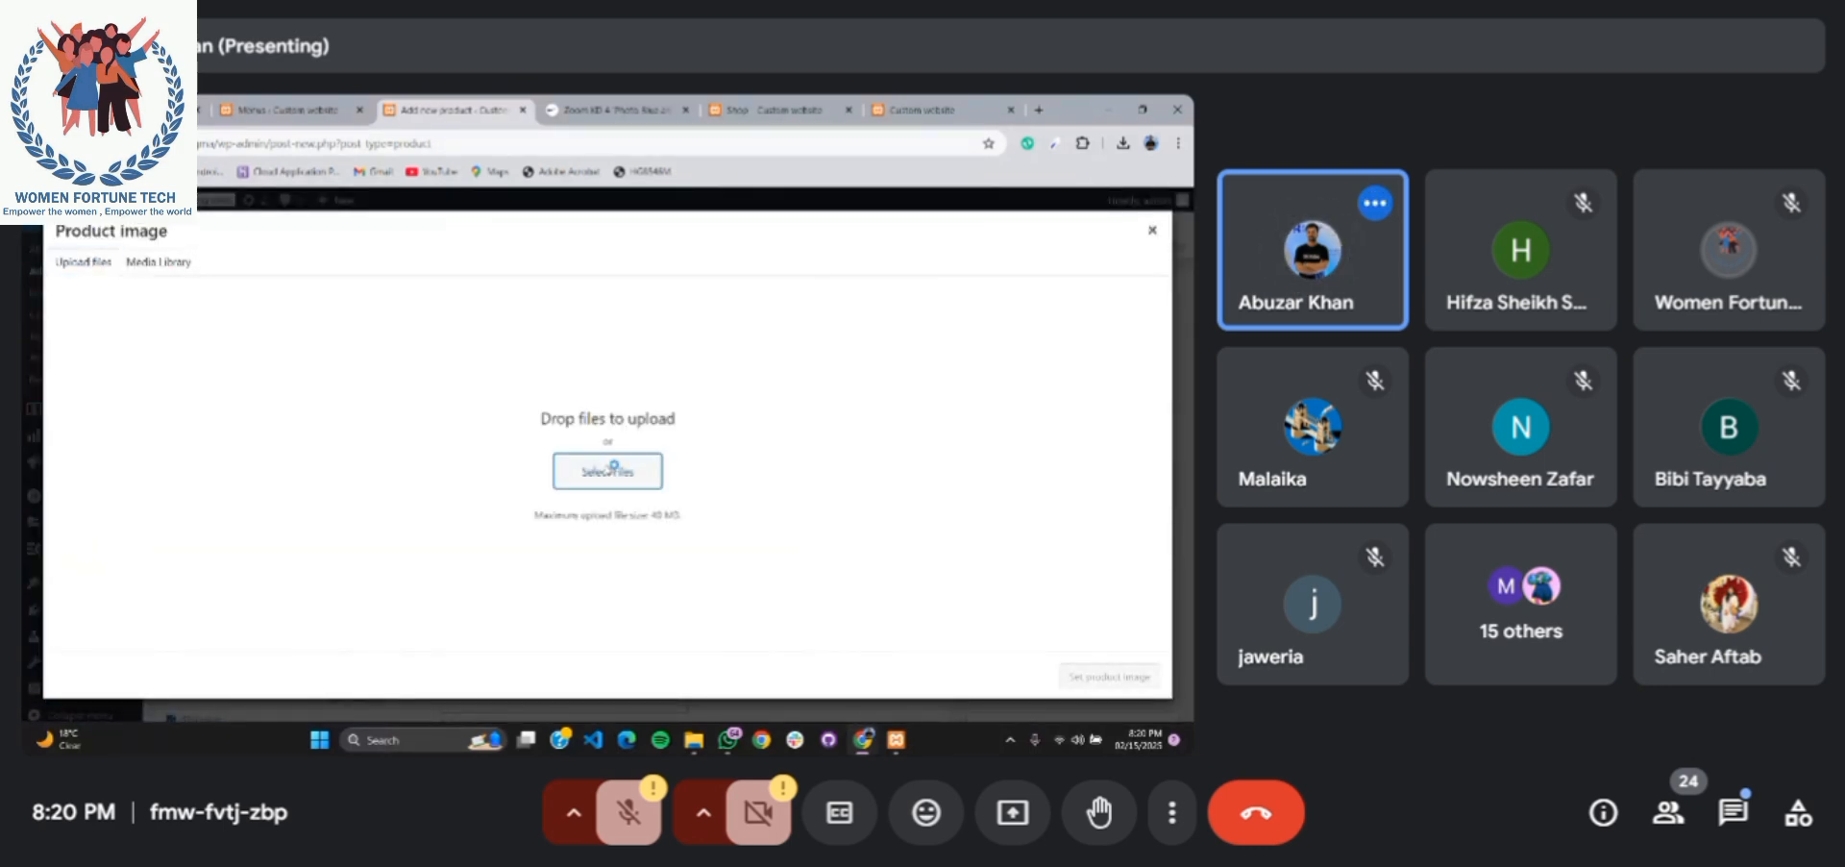
{"action": "left_click", "coordinate": [607, 470]}
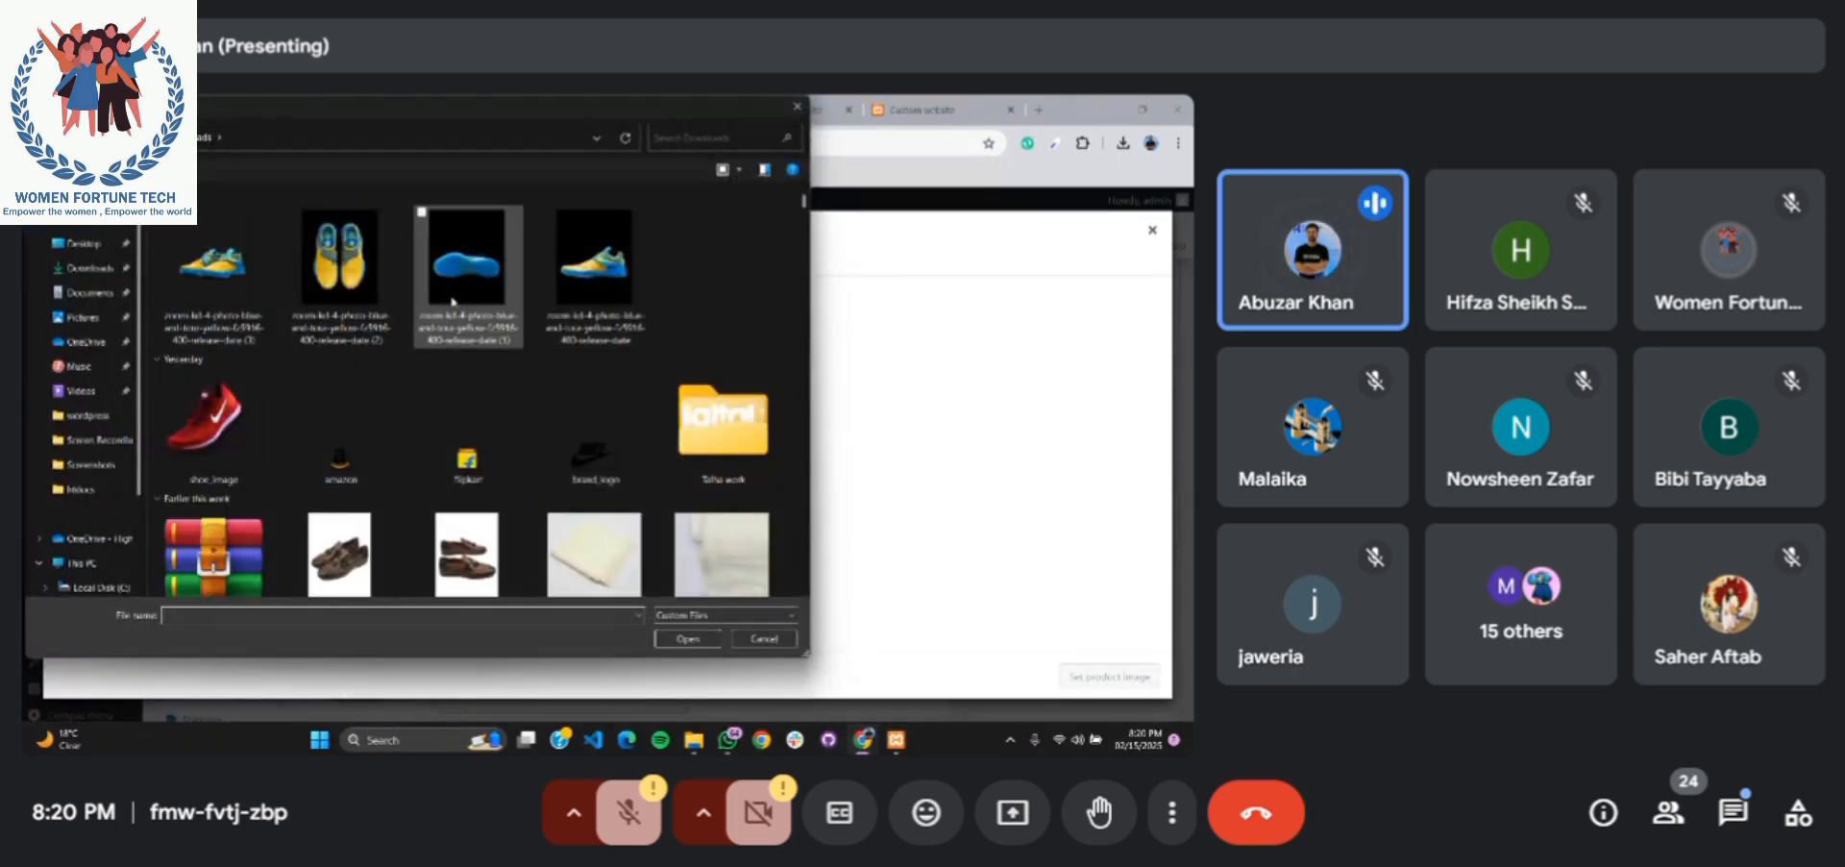
{"action": "left_click", "coordinate": [202, 284]}
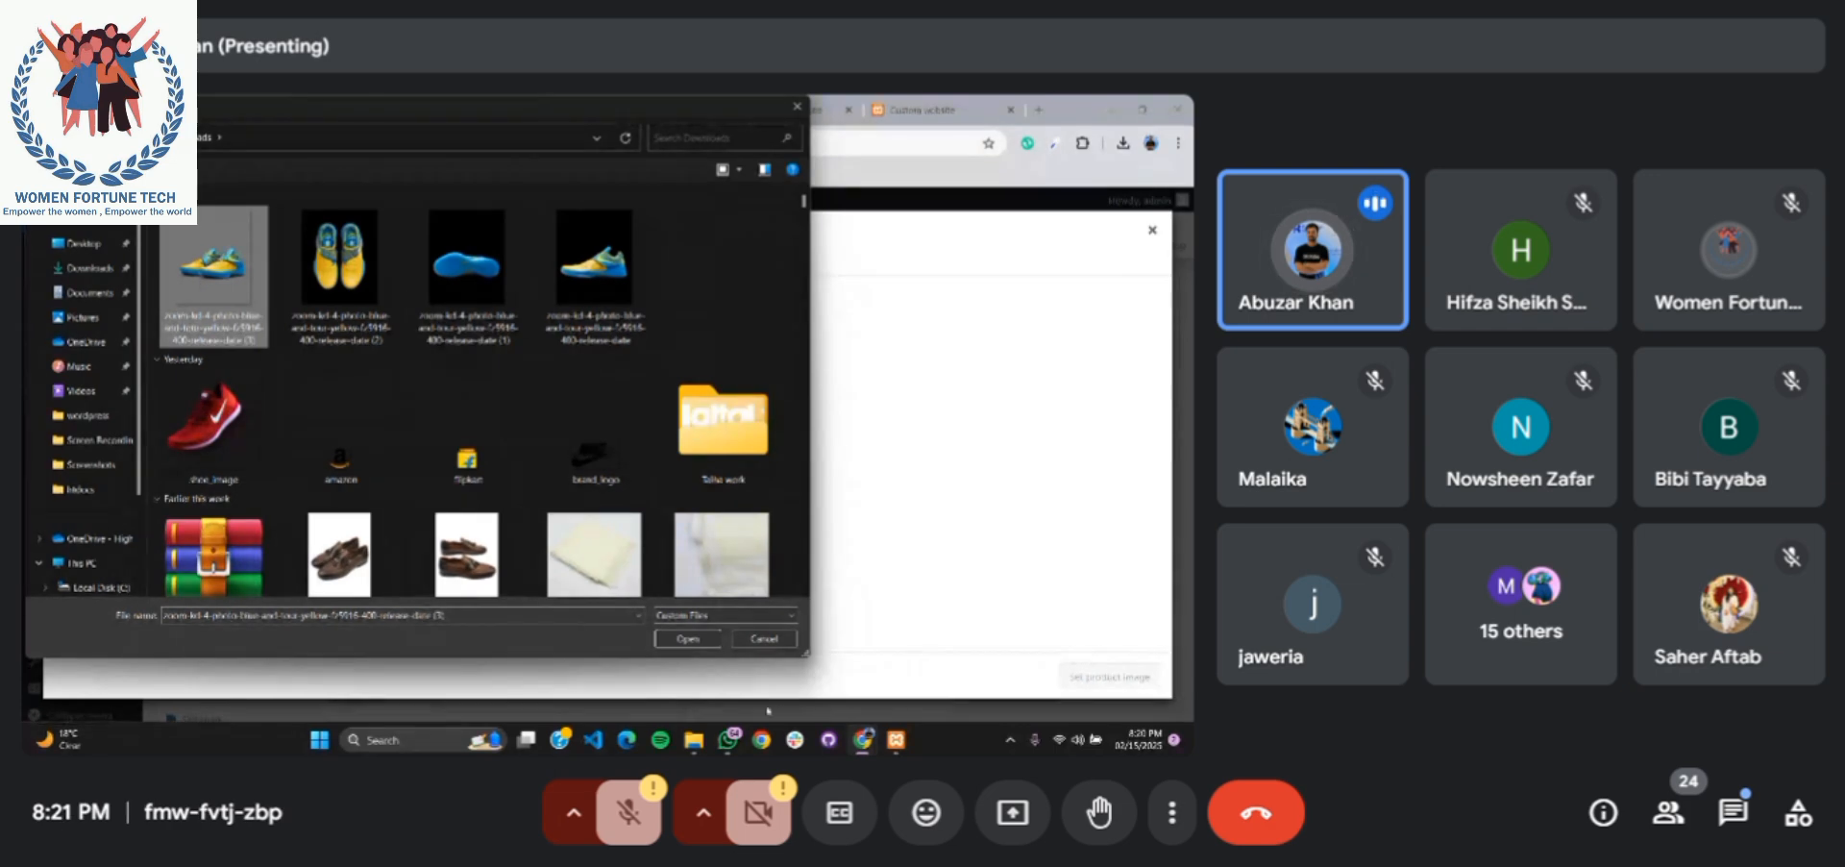
{"action": "left_click", "coordinate": [688, 639]}
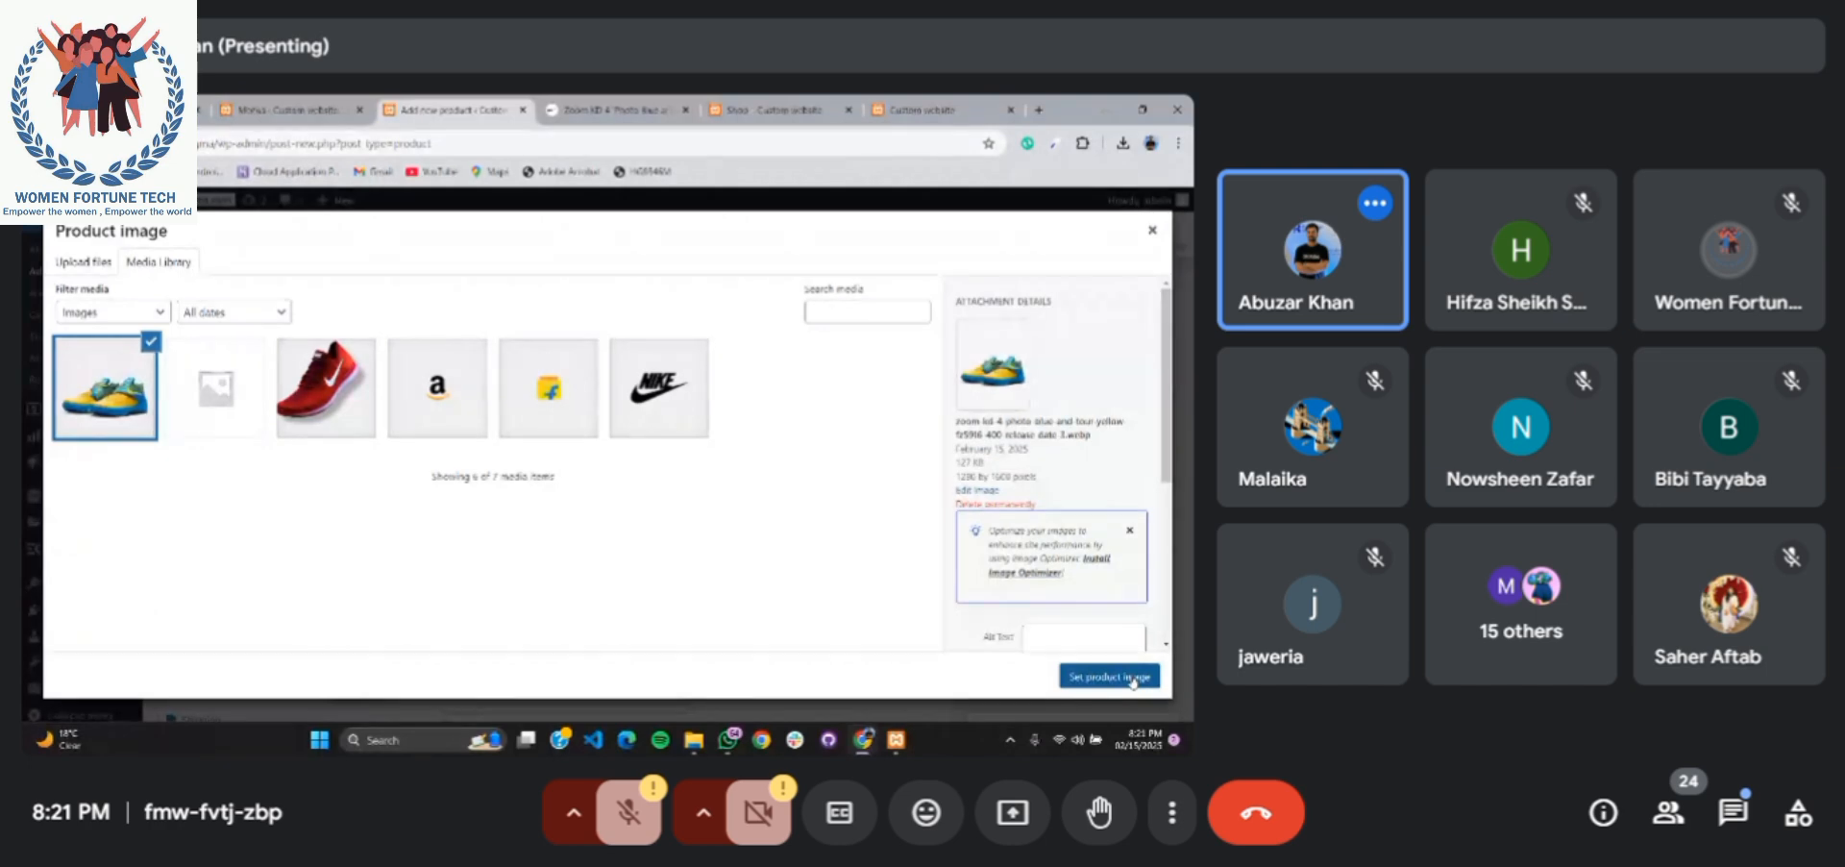
{"action": "left_click", "coordinate": [1134, 678]}
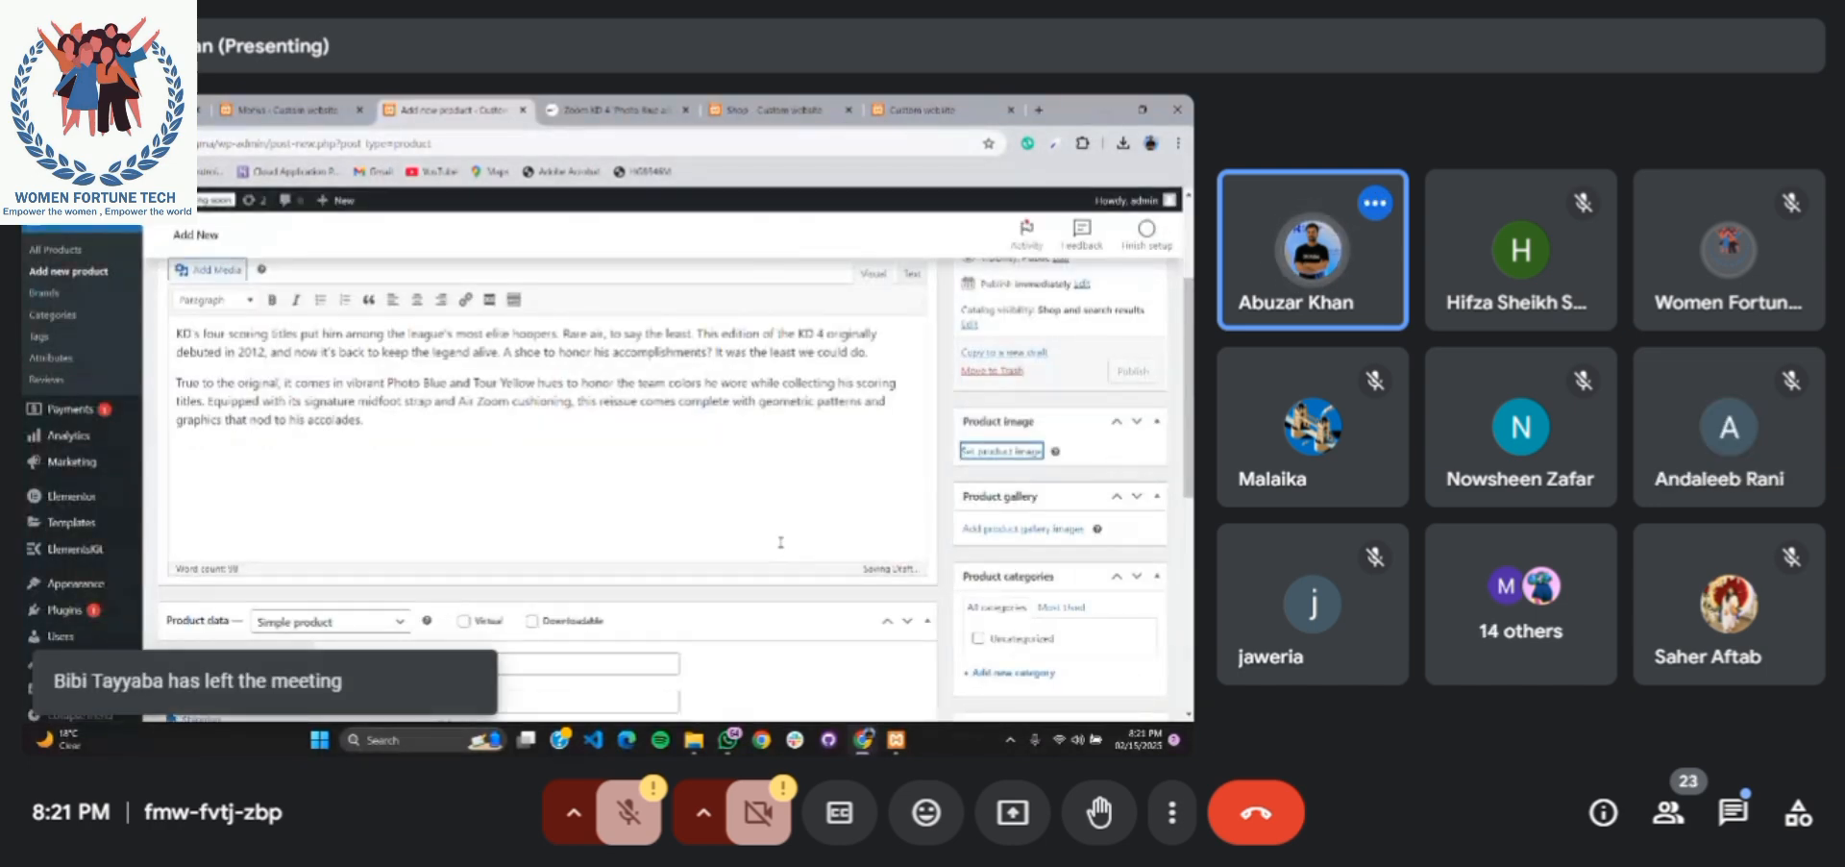
Upload the zoom-kd-4 photo-blue-and-tour-yellow images (2), (1) and the unnumbered one from Downloads and add them to the product gallery
{"action": "scroll", "coordinate": [780, 542], "scroll_direction": "down", "scroll_amount": 1}
{"action": "scroll", "coordinate": [780, 542], "scroll_direction": "down", "scroll_amount": 2}
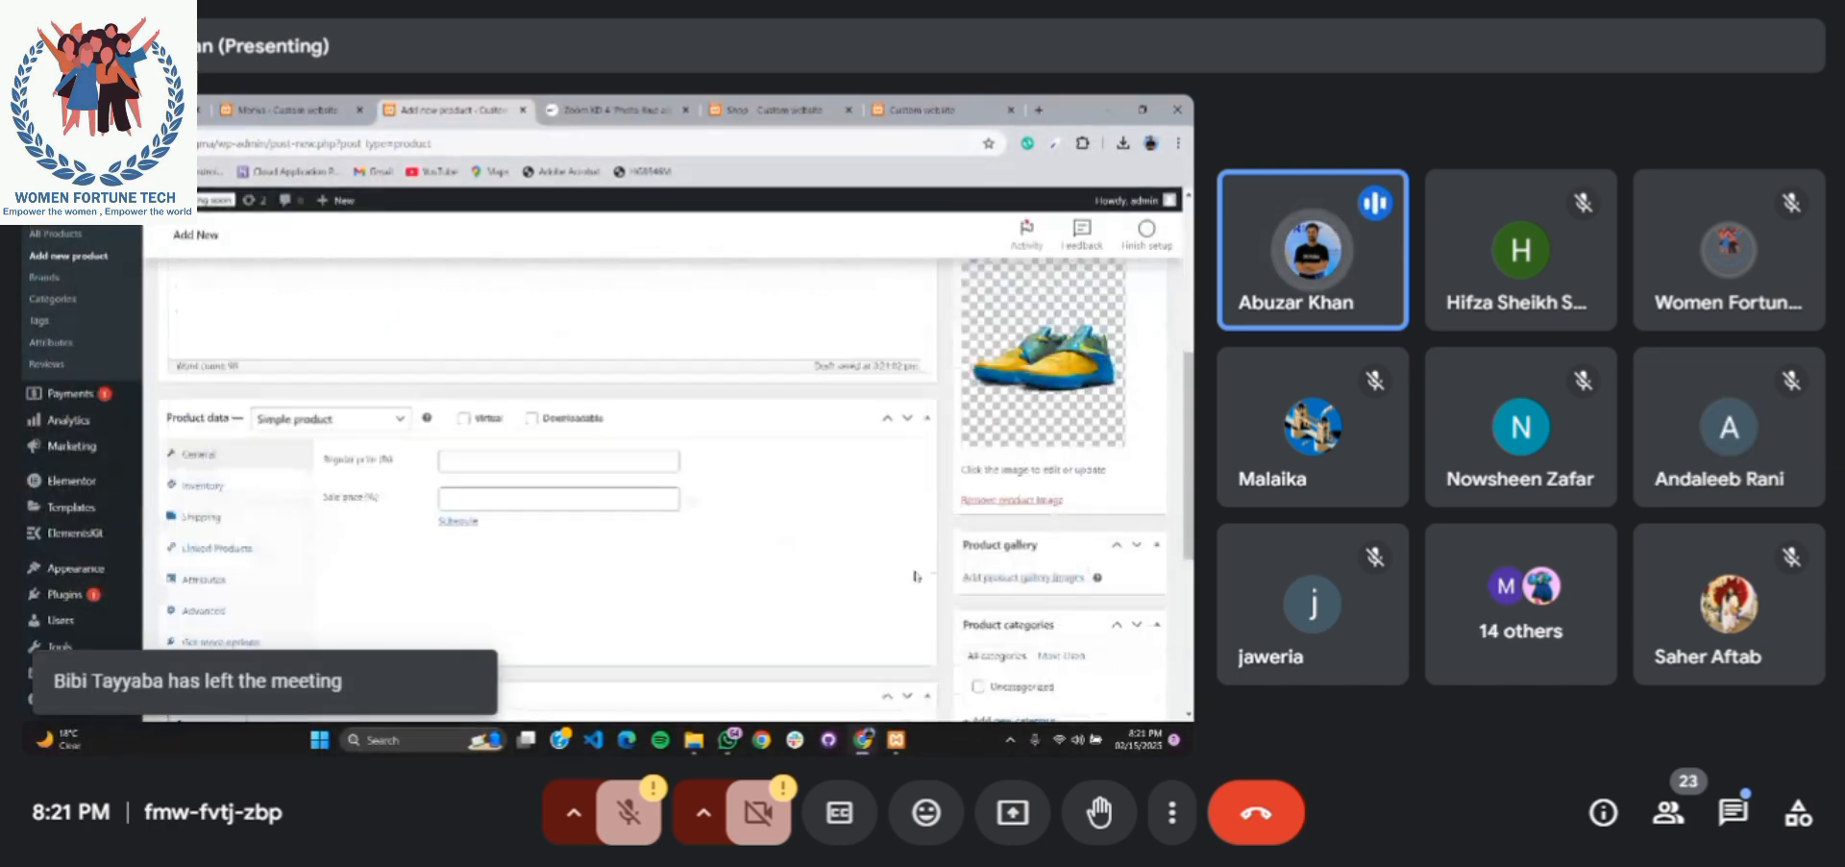
{"action": "left_click", "coordinate": [1006, 576]}
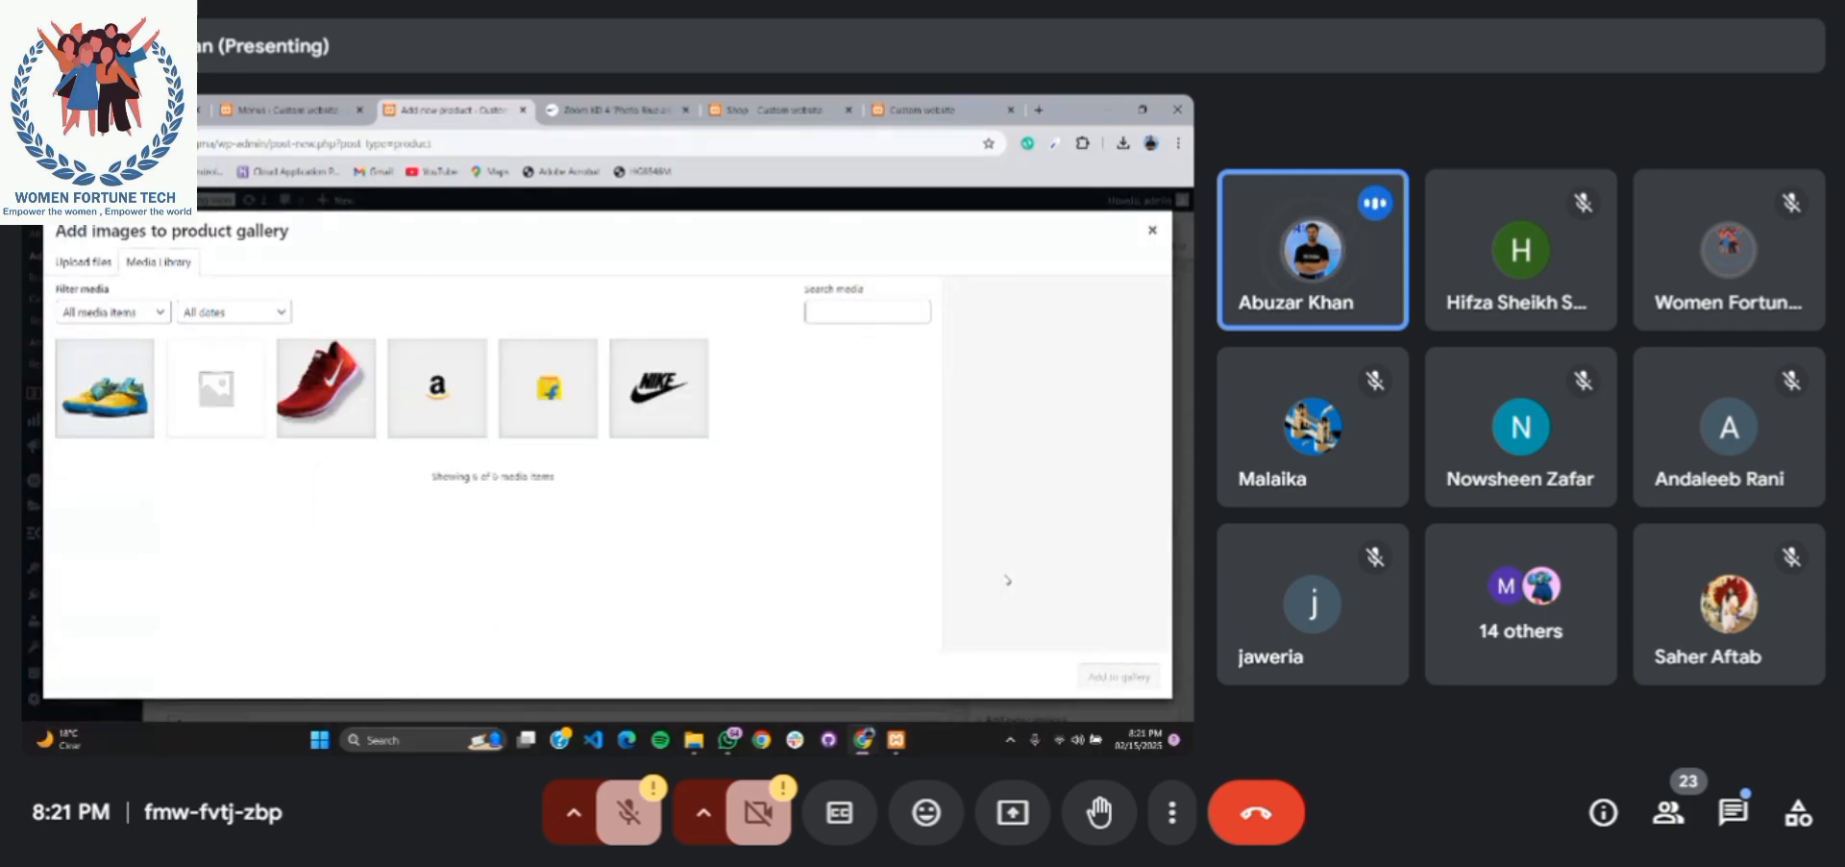
{"action": "left_click", "coordinate": [84, 261]}
{"action": "left_click", "coordinate": [605, 476]}
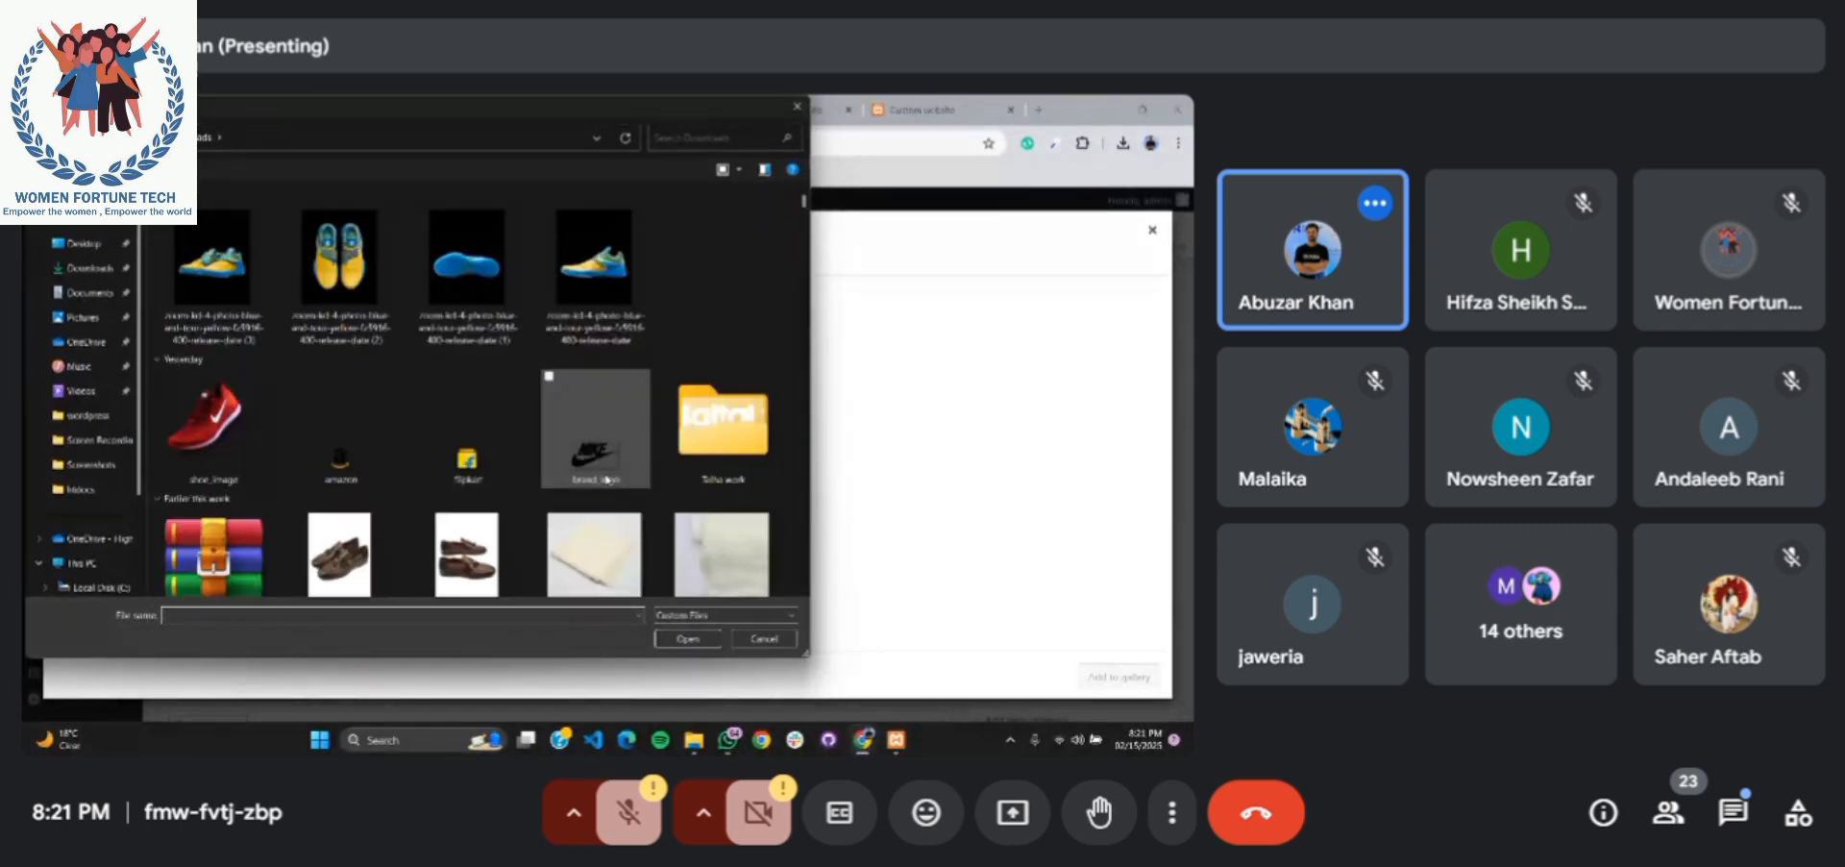
{"action": "left_click", "coordinate": [372, 270]}
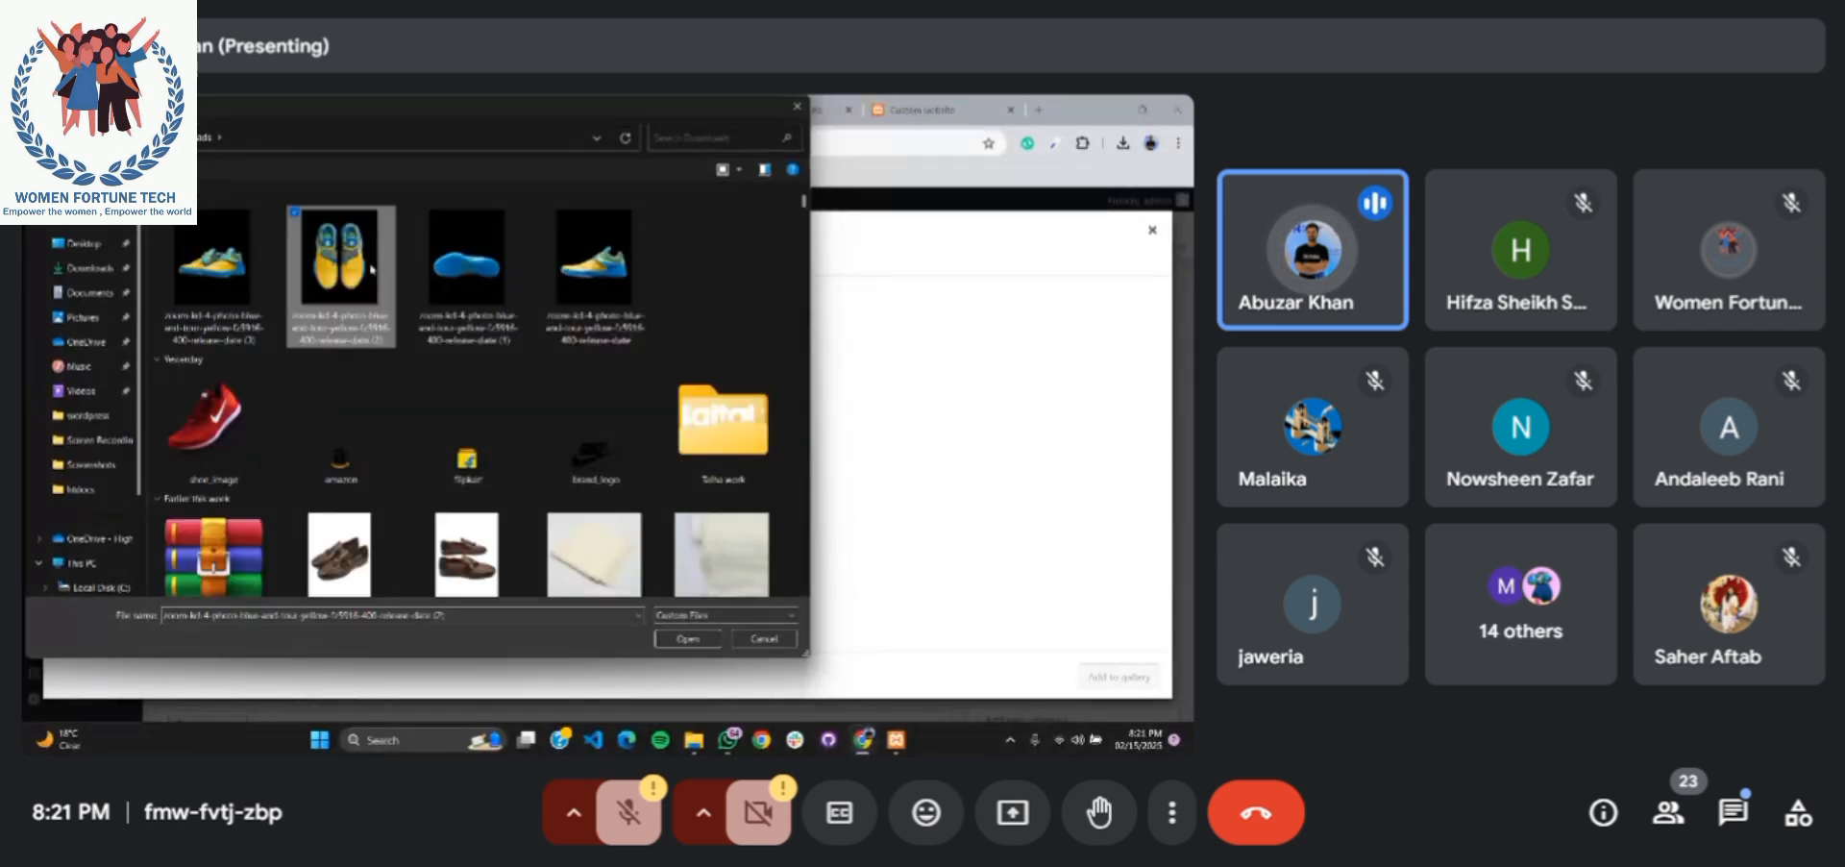
{"action": "left_click", "coordinate": [594, 259], "text": "shift"}
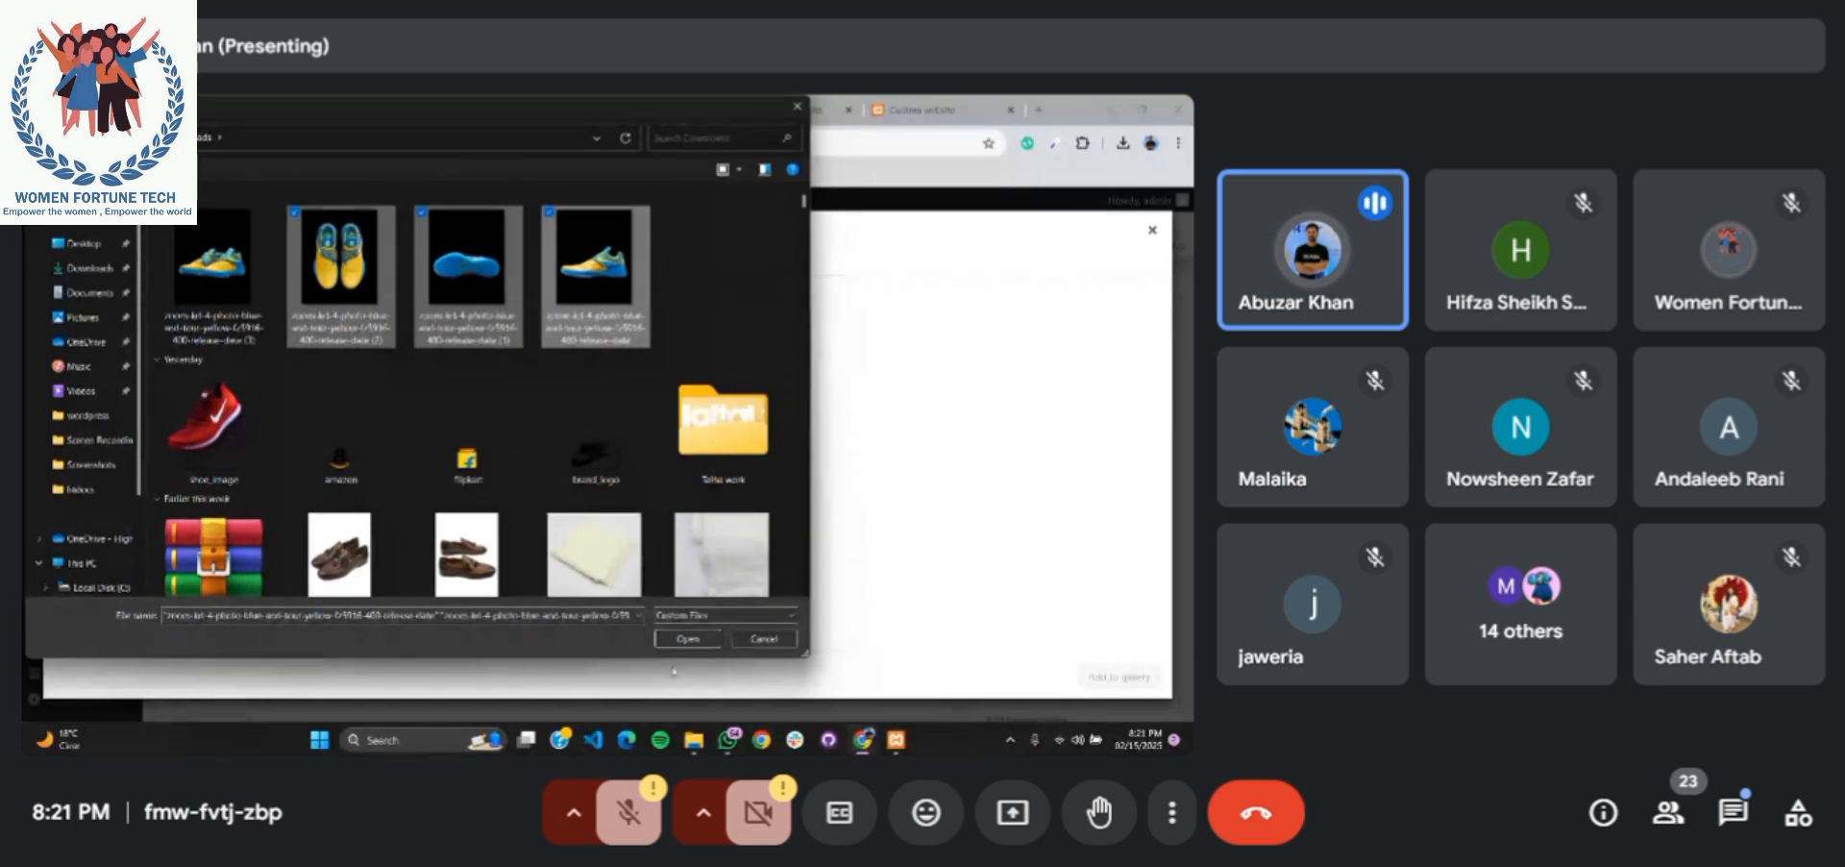
{"action": "left_click", "coordinate": [688, 638]}
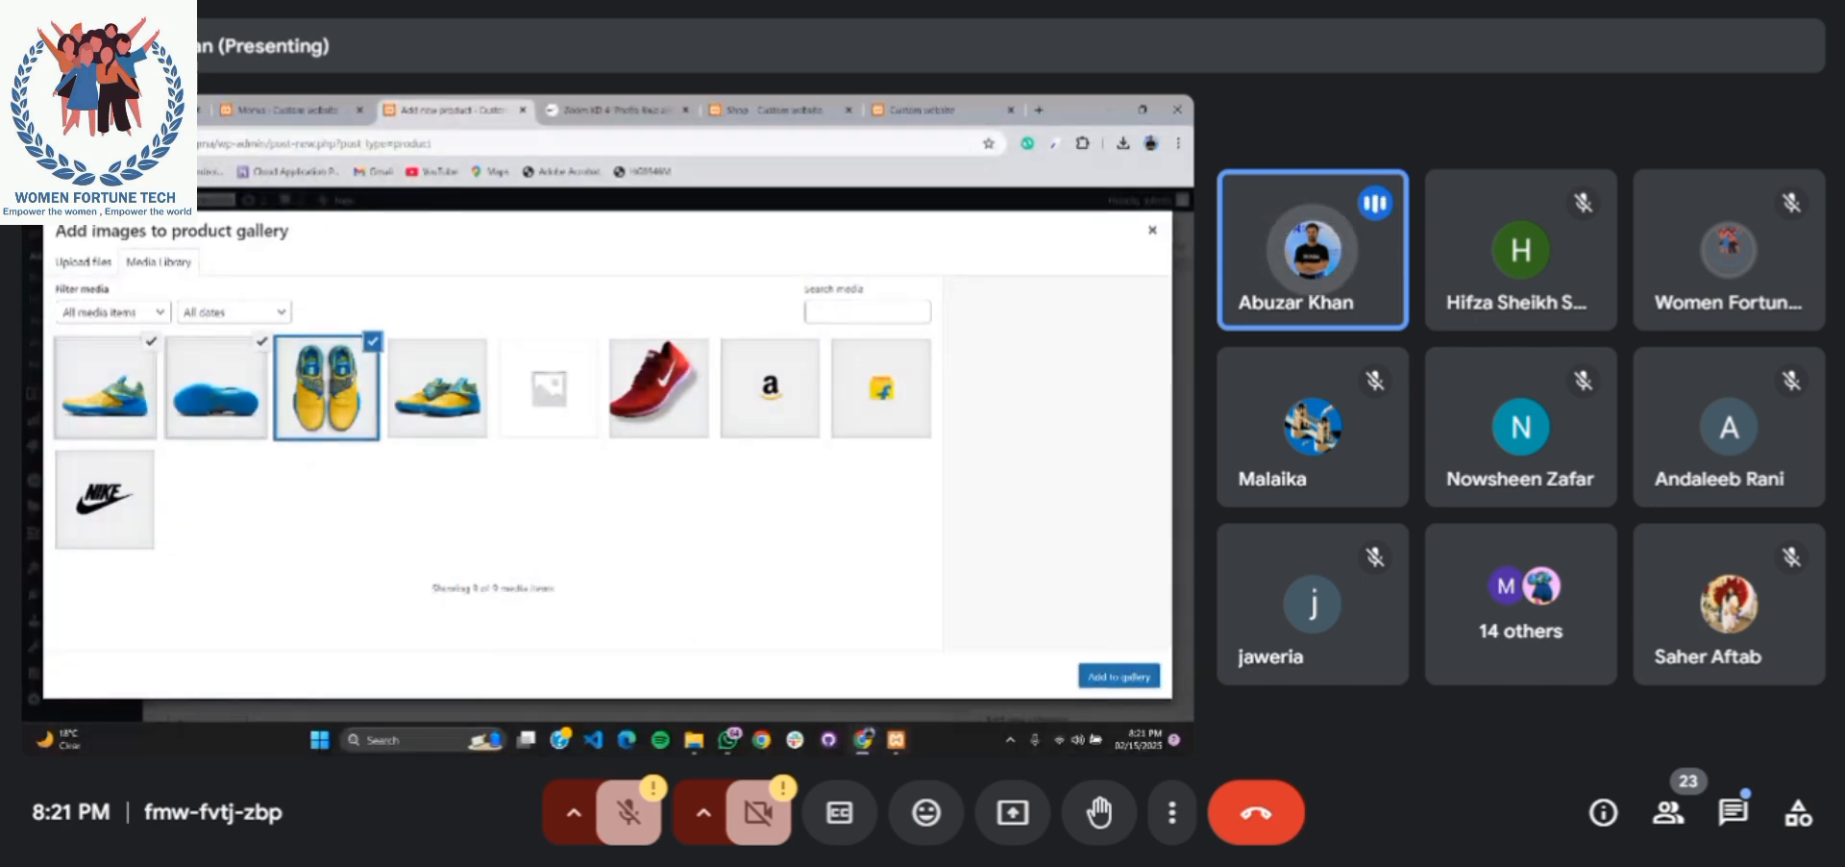
{"action": "left_click", "coordinate": [1119, 677]}
Keep the product type as Simple product and set the regular price to 17000
{"action": "scroll", "coordinate": [757, 596], "scroll_direction": "up", "scroll_amount": 3}
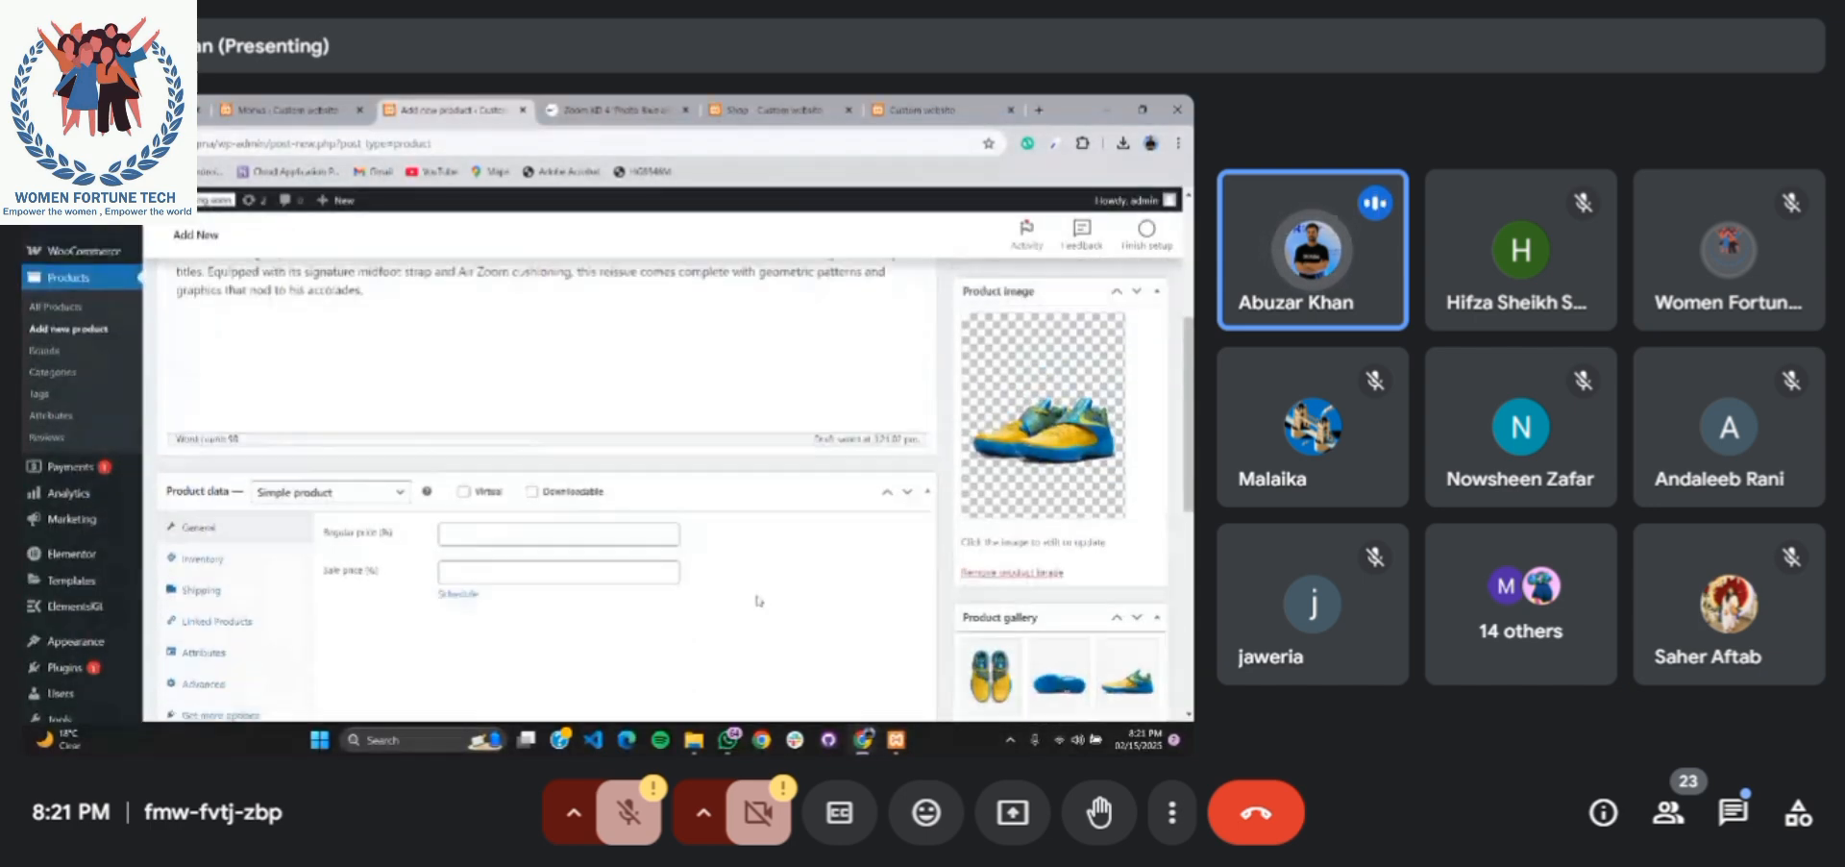
{"action": "scroll", "coordinate": [757, 595], "scroll_direction": "down", "scroll_amount": 4}
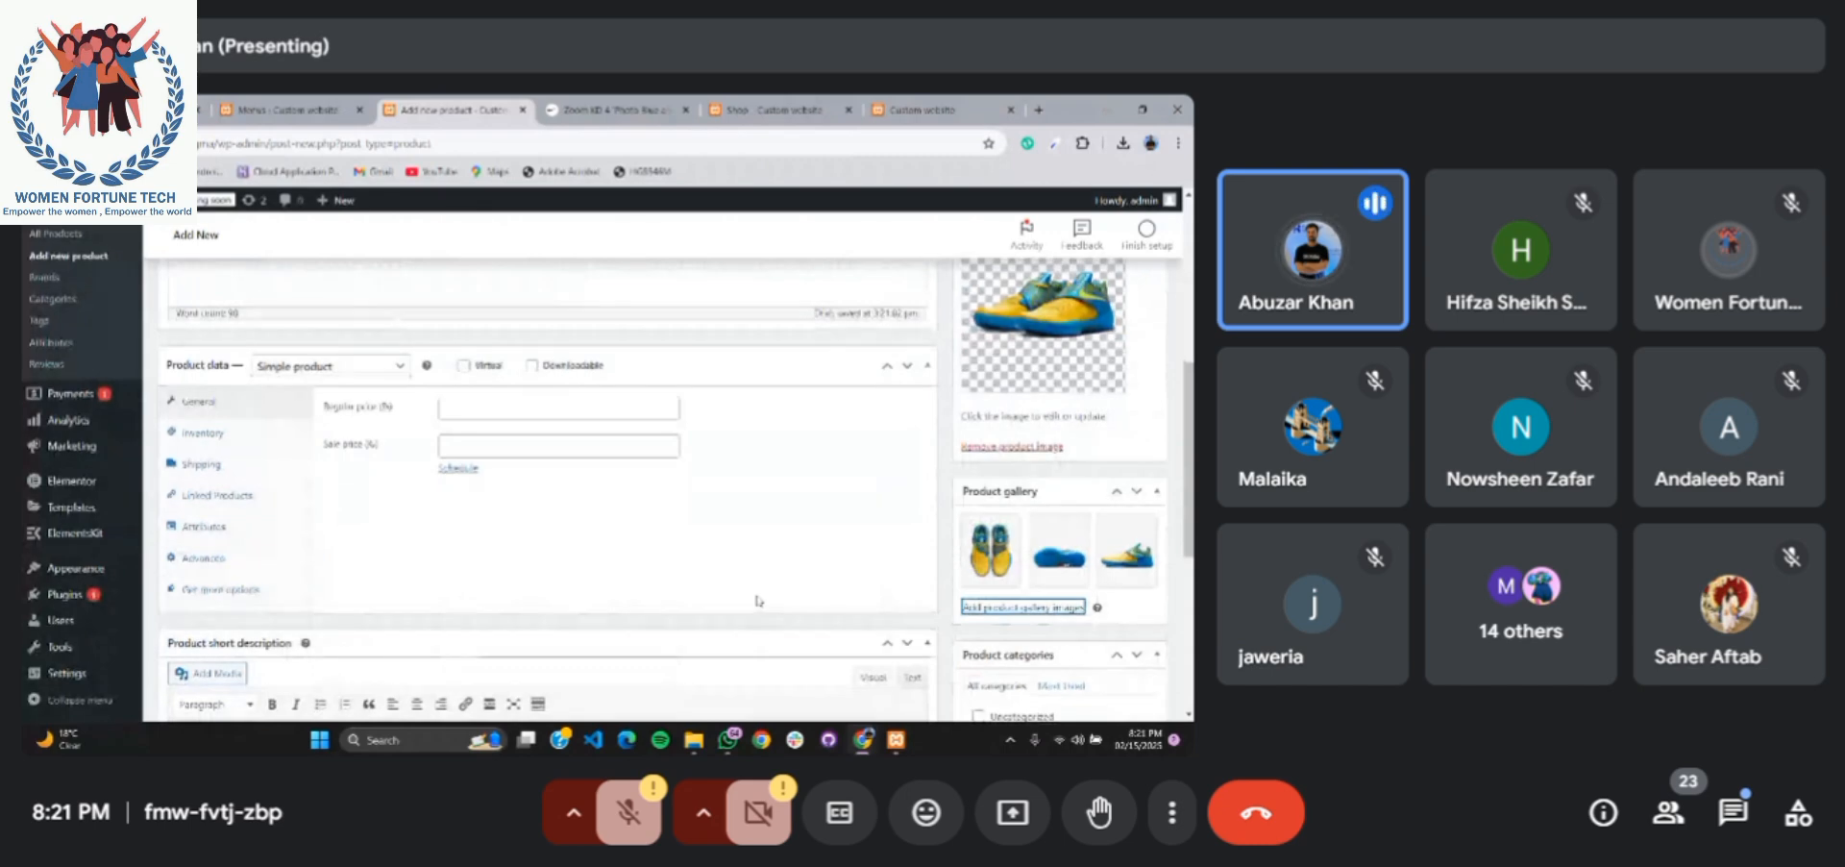
{"action": "scroll", "coordinate": [428, 485], "scroll_direction": "up", "scroll_amount": 3}
{"action": "scroll", "coordinate": [426, 493], "scroll_direction": "down", "scroll_amount": 3}
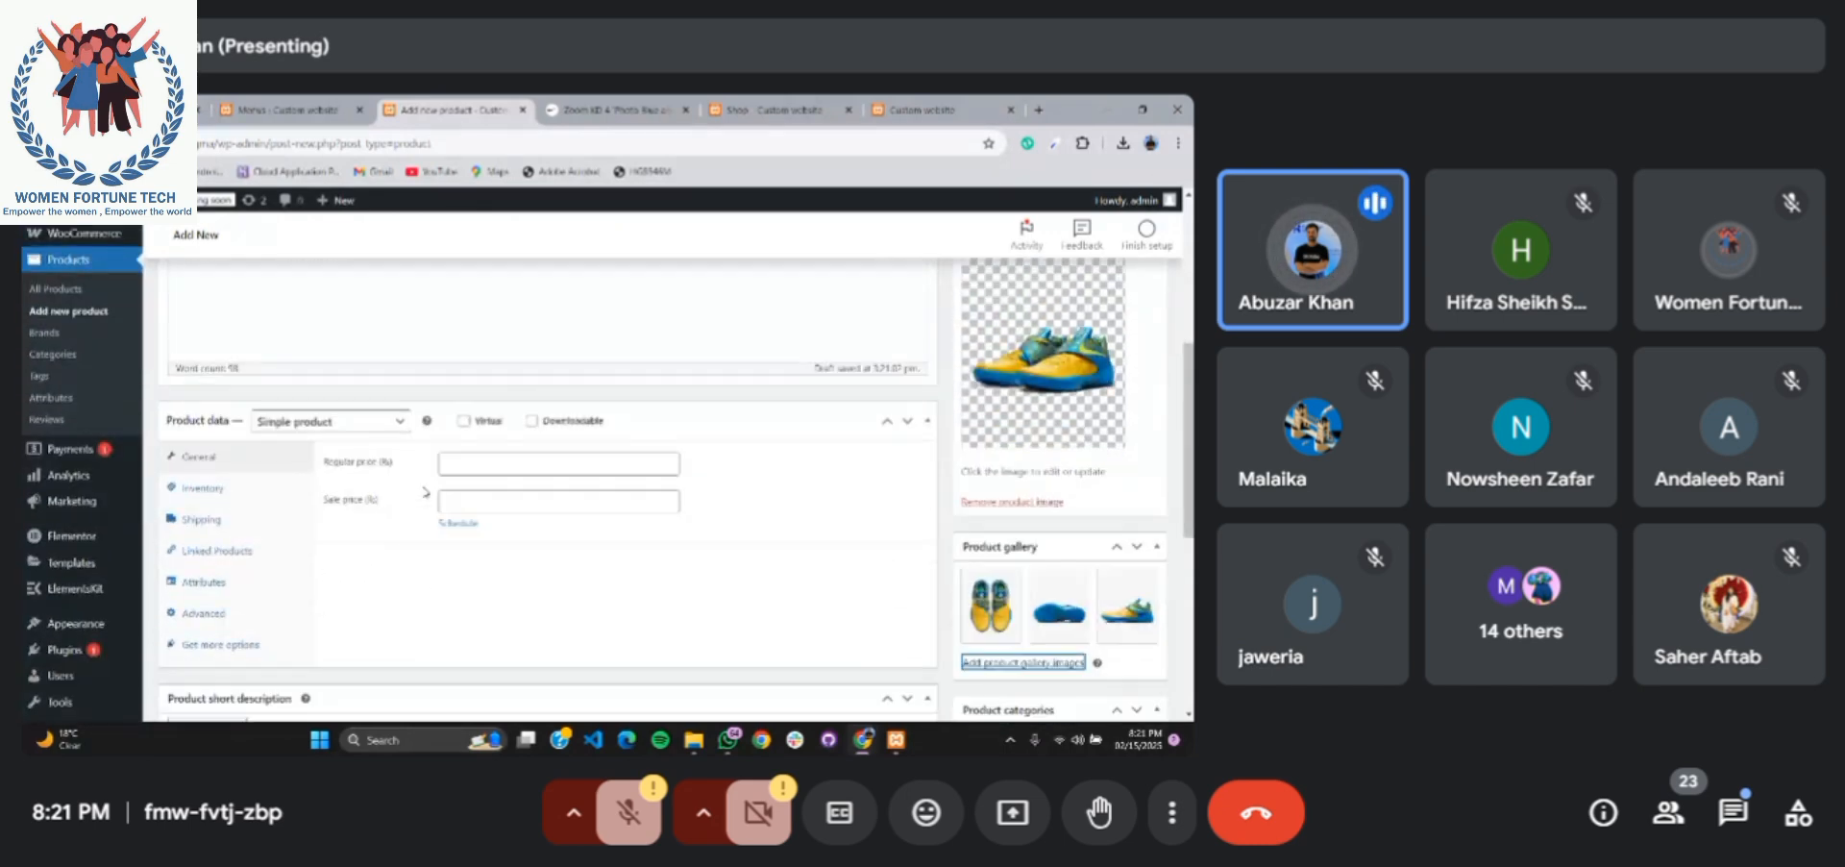
{"action": "left_click", "coordinate": [383, 379]}
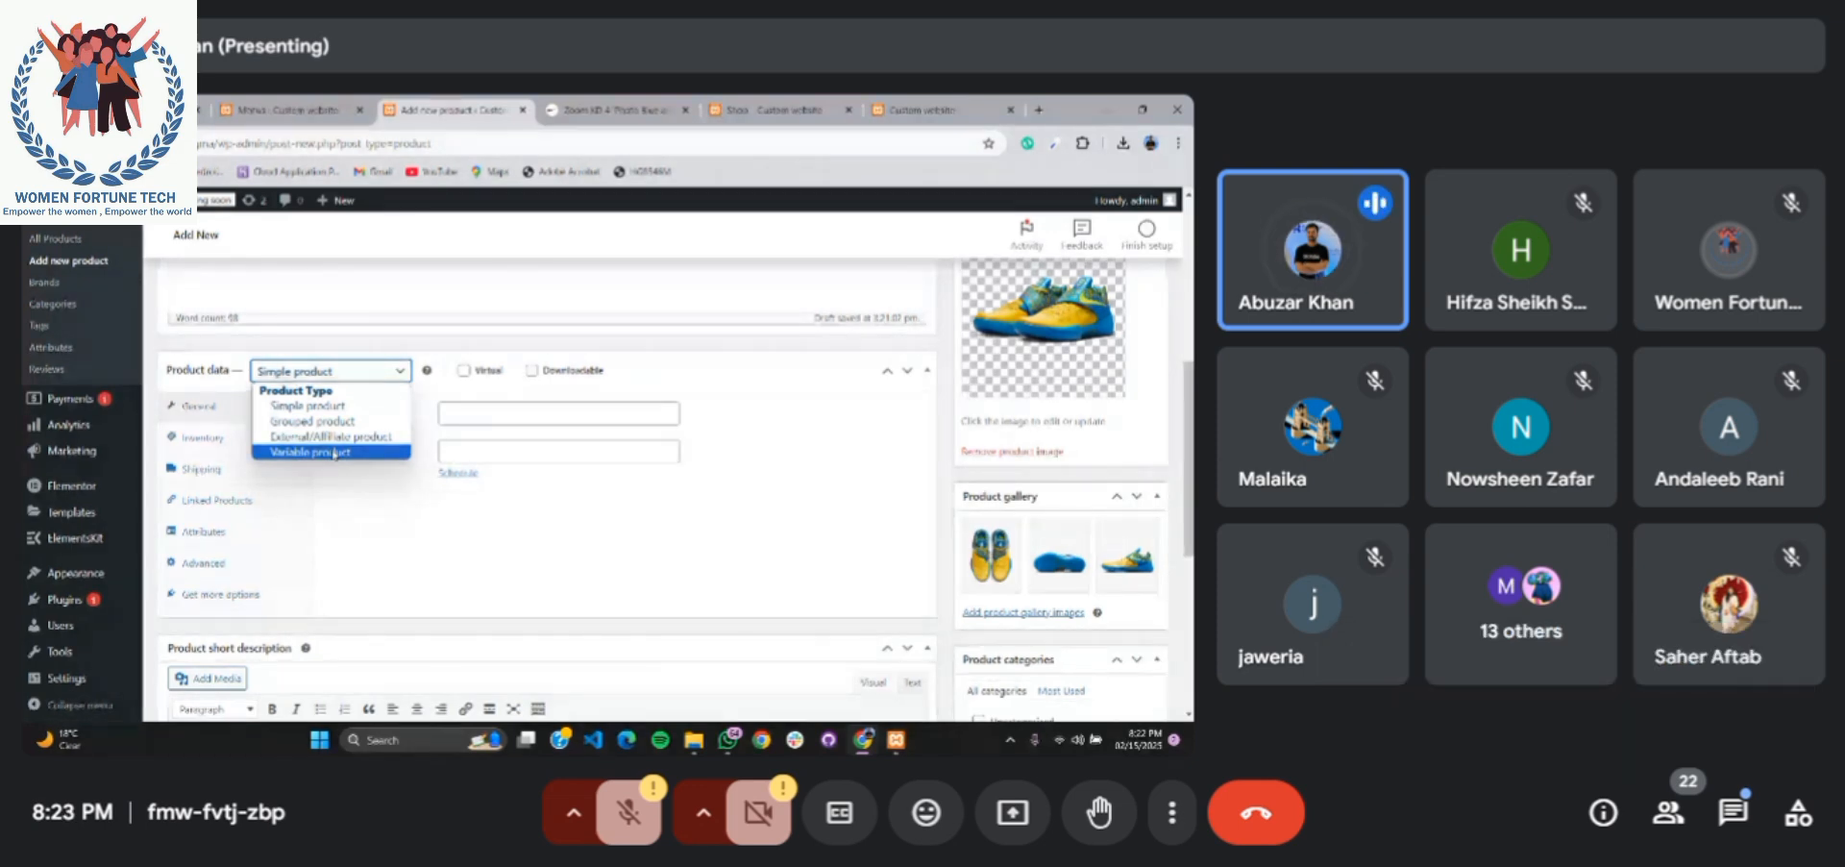
{"action": "left_click", "coordinate": [328, 406]}
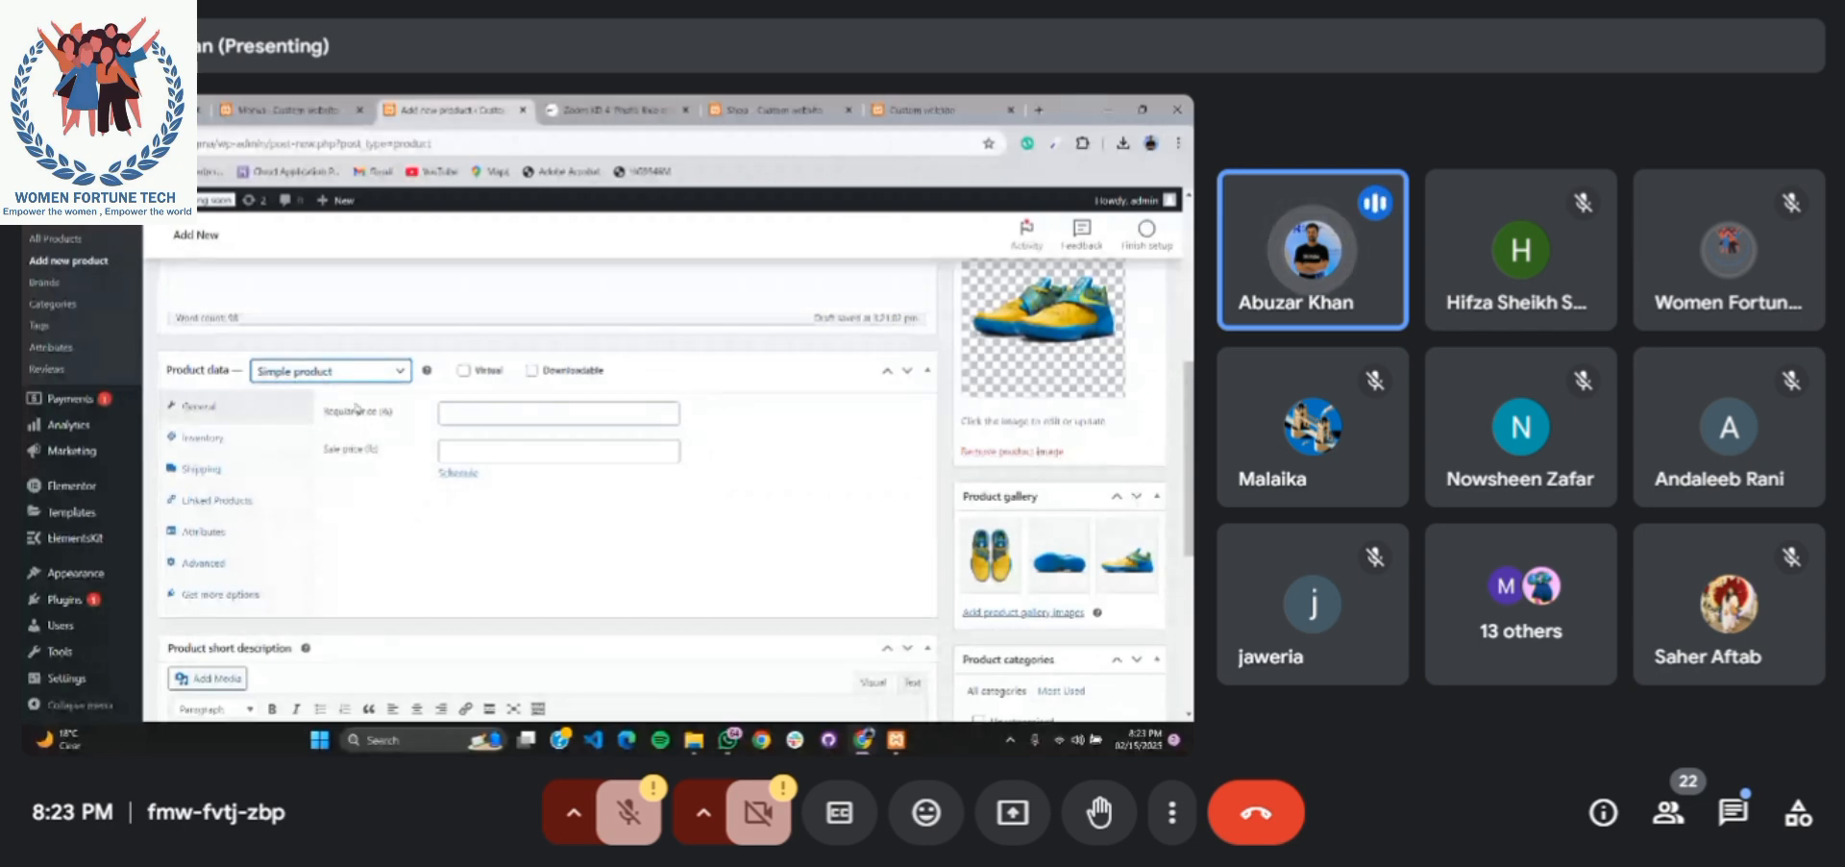
{"action": "left_click", "coordinate": [485, 409]}
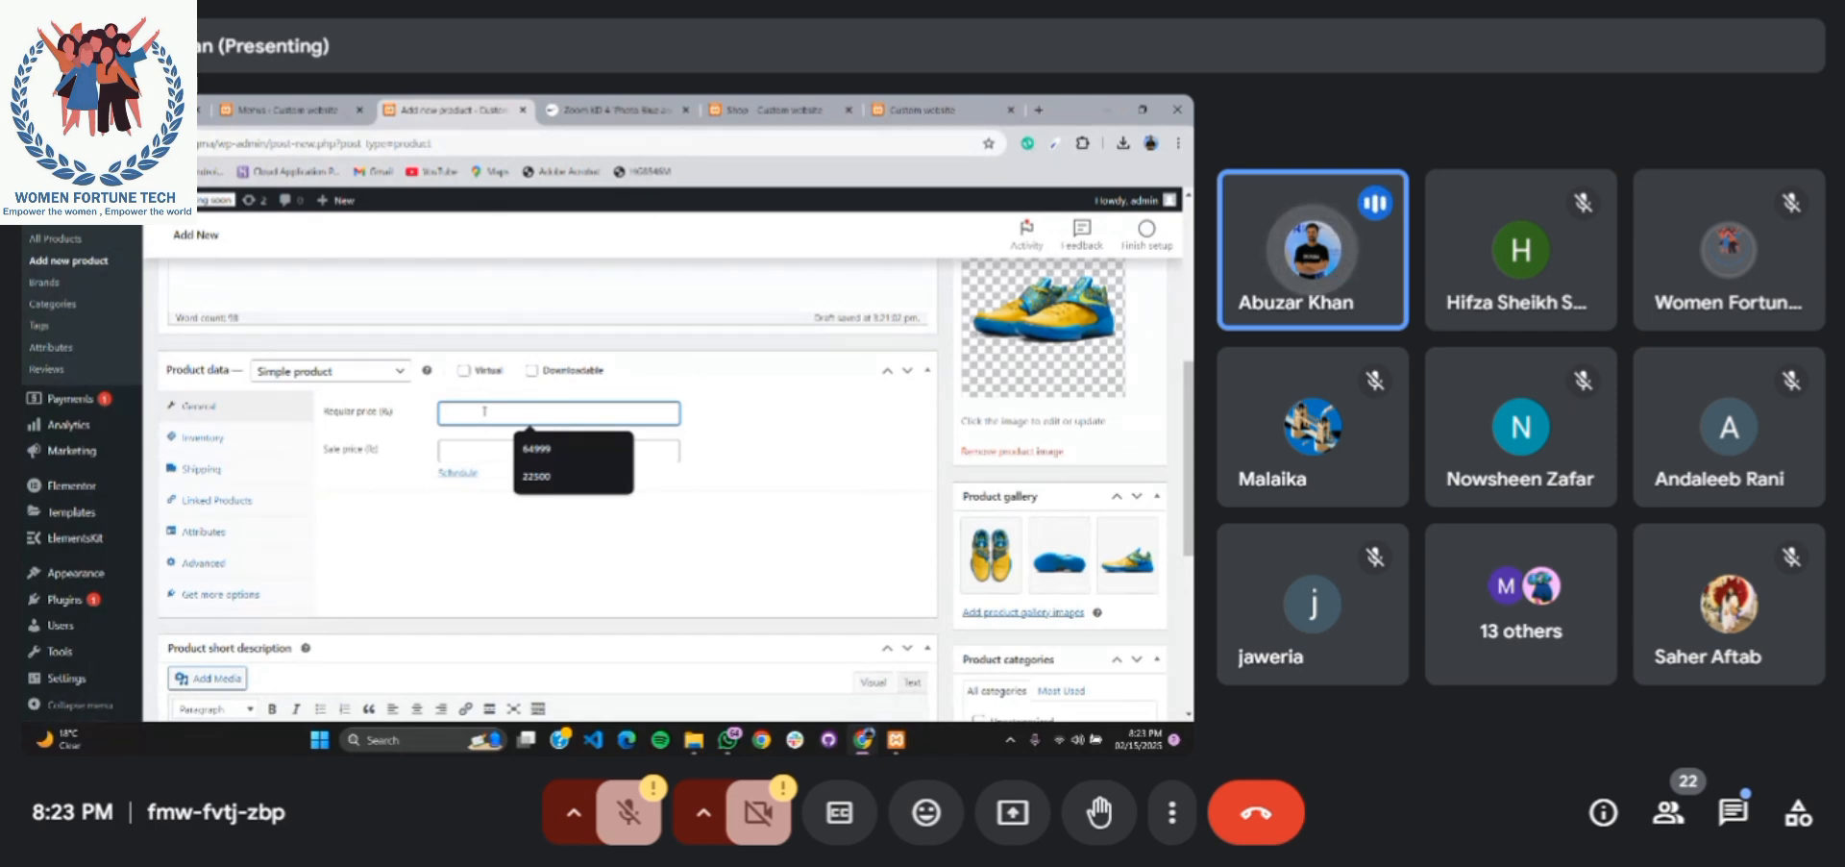
{"action": "type", "text": "17000"}
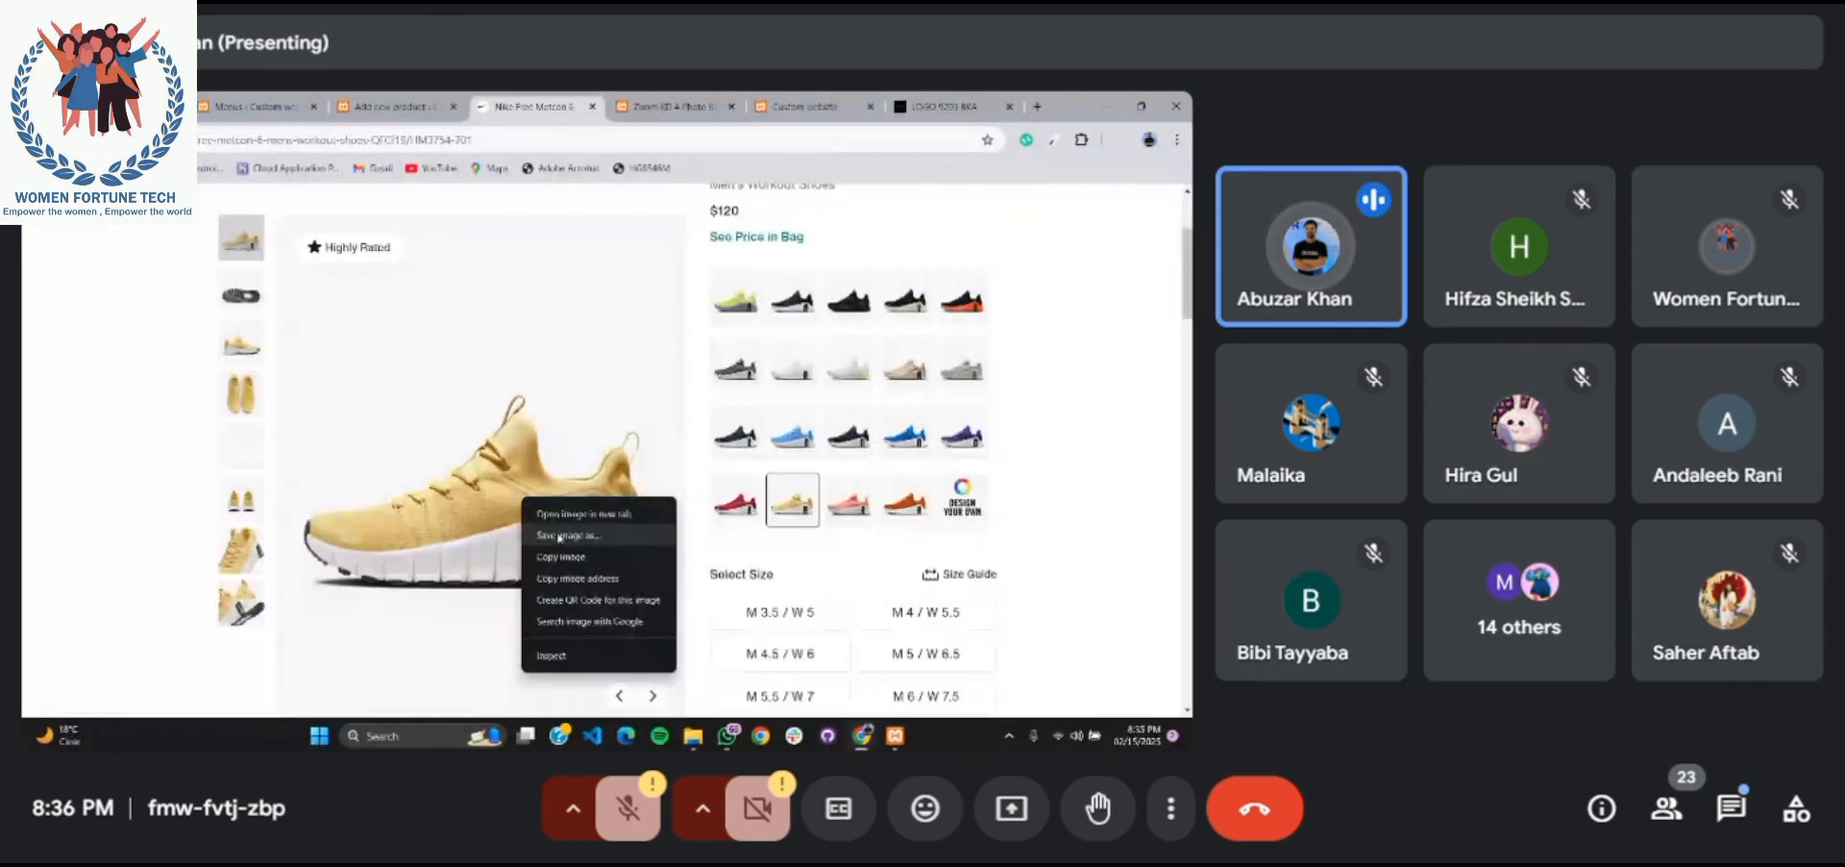
Save the gold shoe photo from the Nike page to Downloads as the JPEG image NIKE+FREE+METCON+6+TB
{"action": "left_click", "coordinate": [559, 536]}
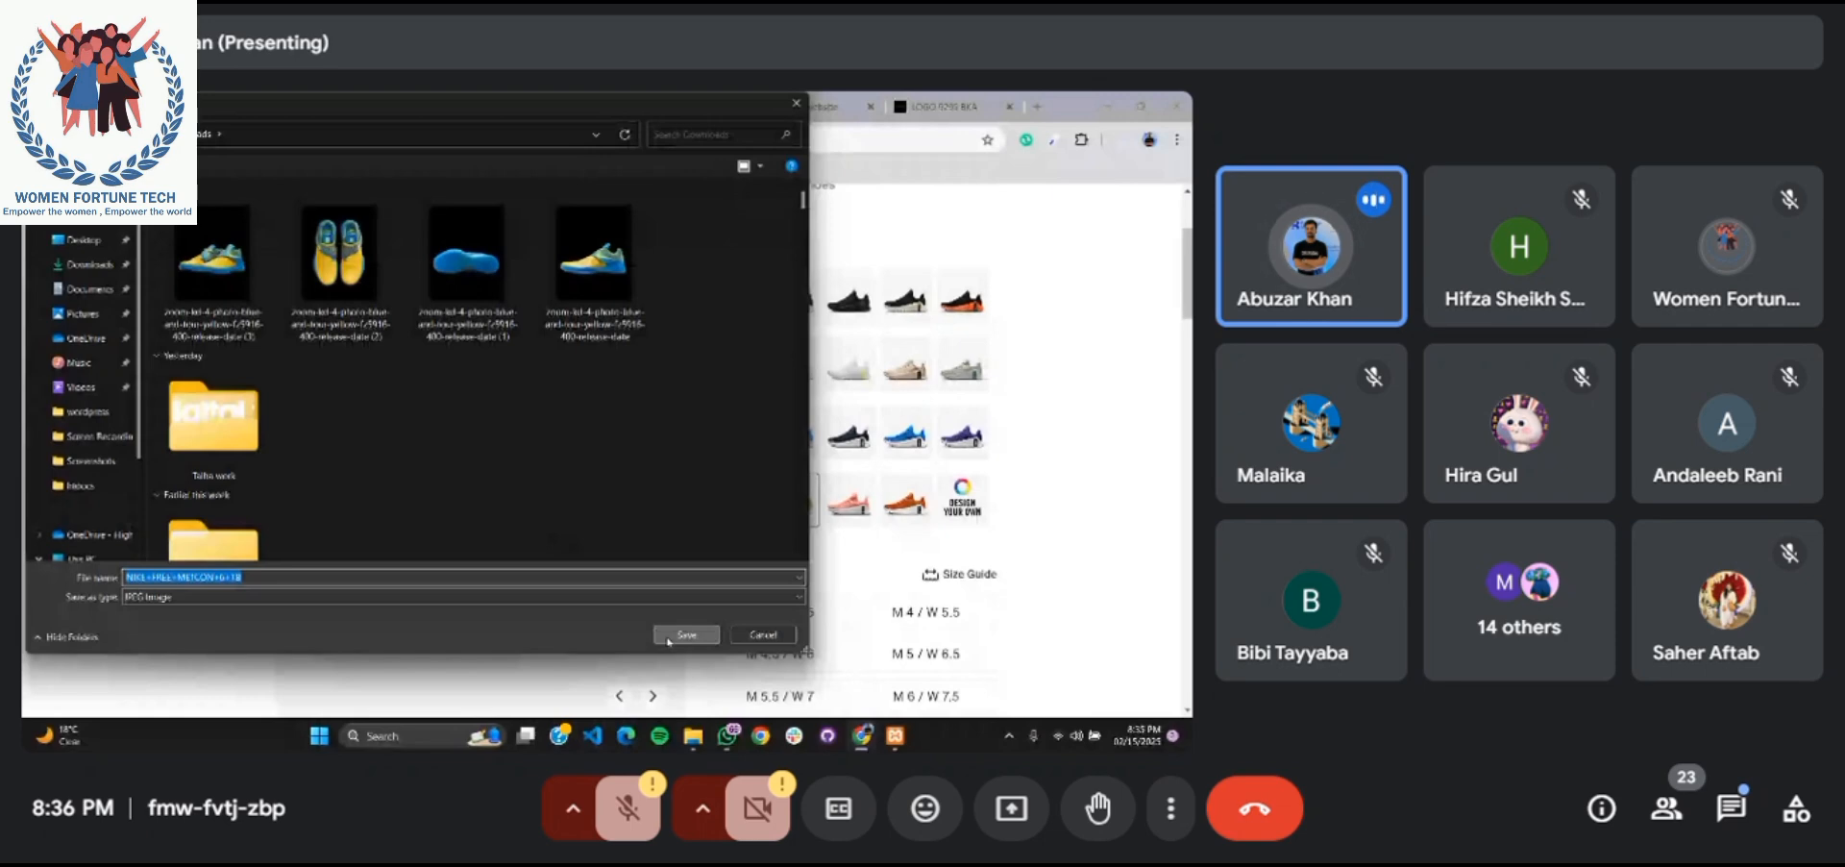
{"action": "left_click", "coordinate": [669, 637]}
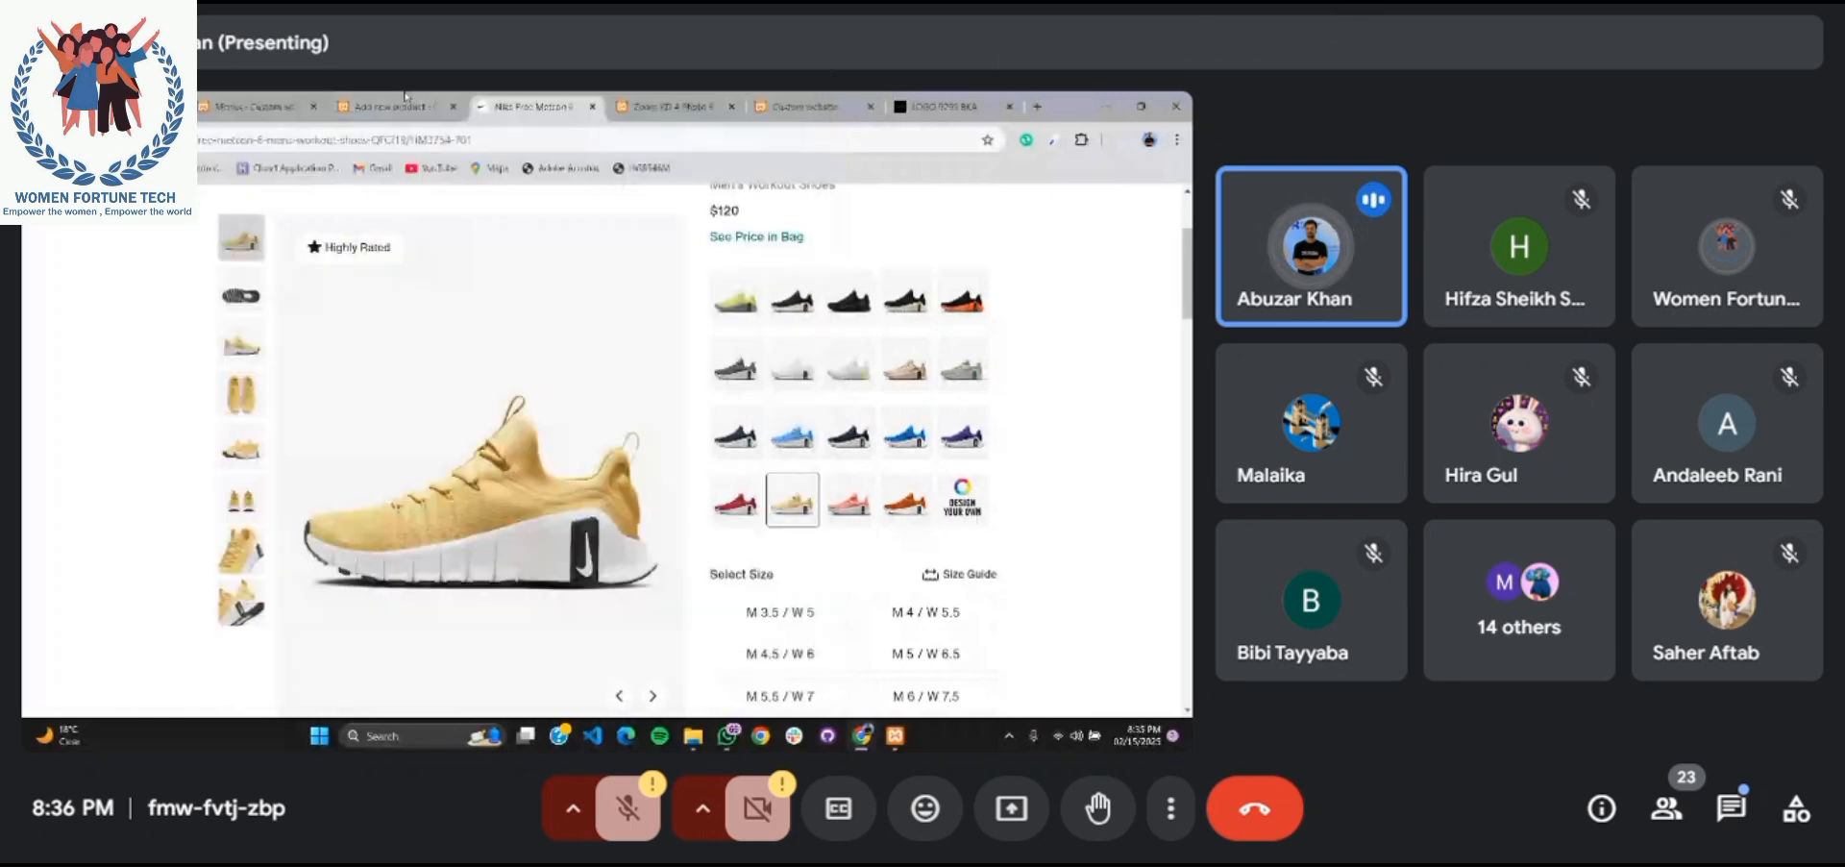
{"action": "left_click", "coordinate": [405, 100]}
{"action": "left_click", "coordinate": [503, 101]}
Copy the title "Nike Free Metcon 6" from the Nike page and paste it as the new product's name
{"action": "scroll", "coordinate": [789, 363], "scroll_direction": "up", "scroll_amount": 3}
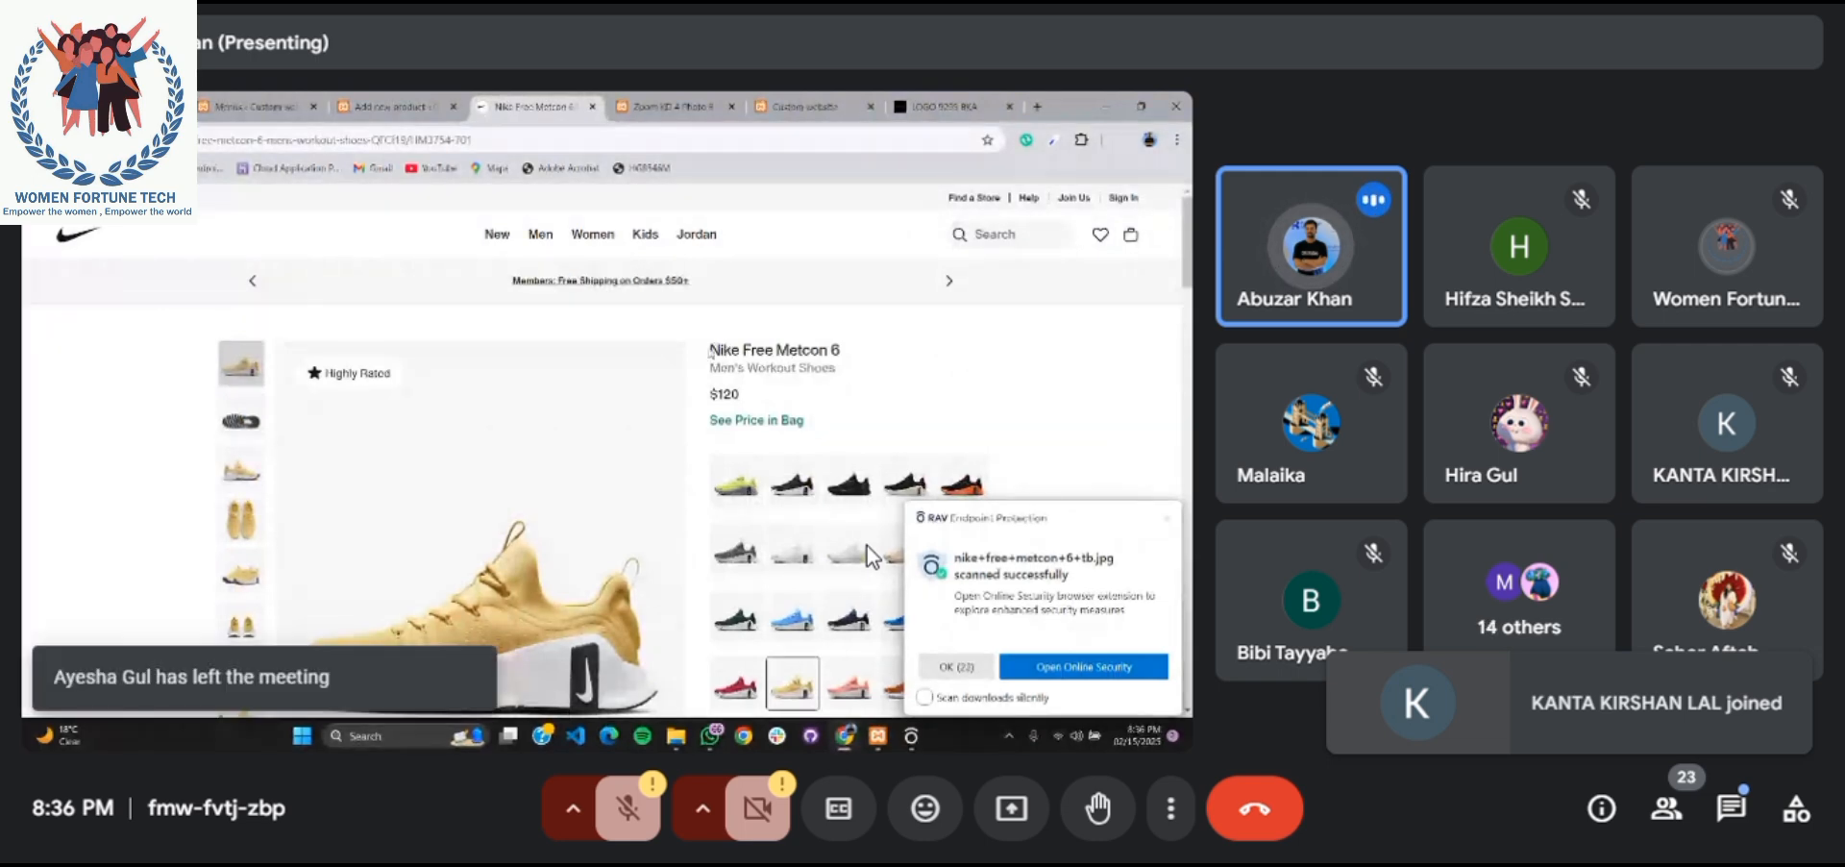
{"action": "left_click_drag", "start_coordinate": [710, 352], "coordinate": [859, 357]}
{"action": "key", "text": "ctrl+c"}
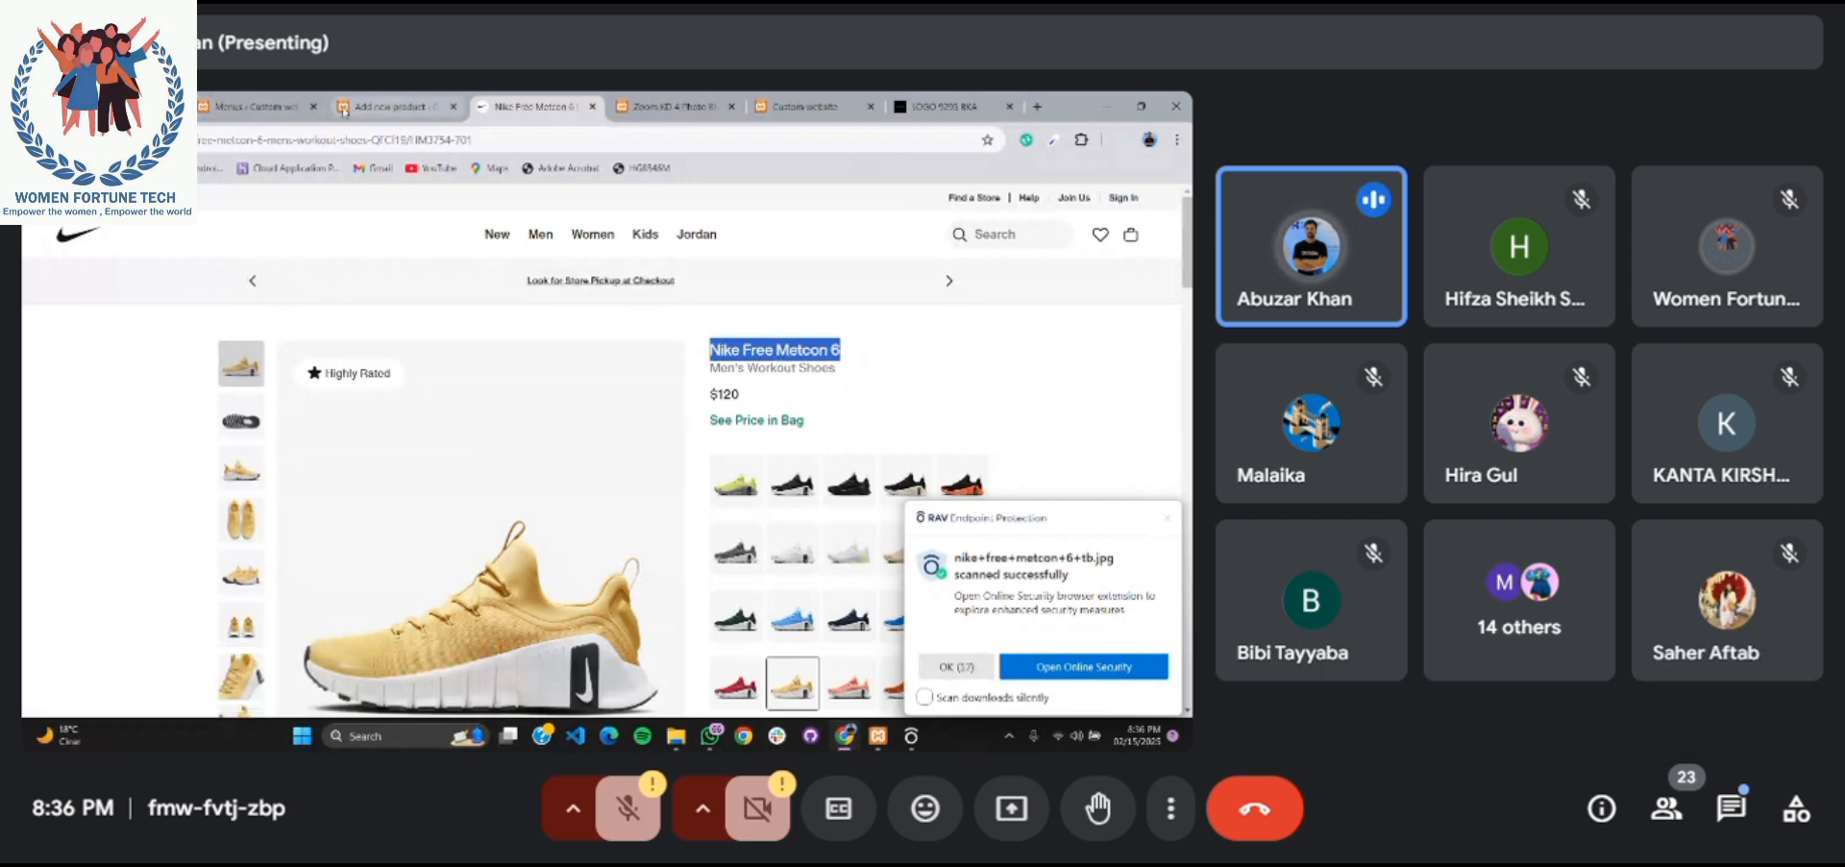
{"action": "left_click", "coordinate": [345, 112]}
{"action": "key", "text": "ctrl+v"}
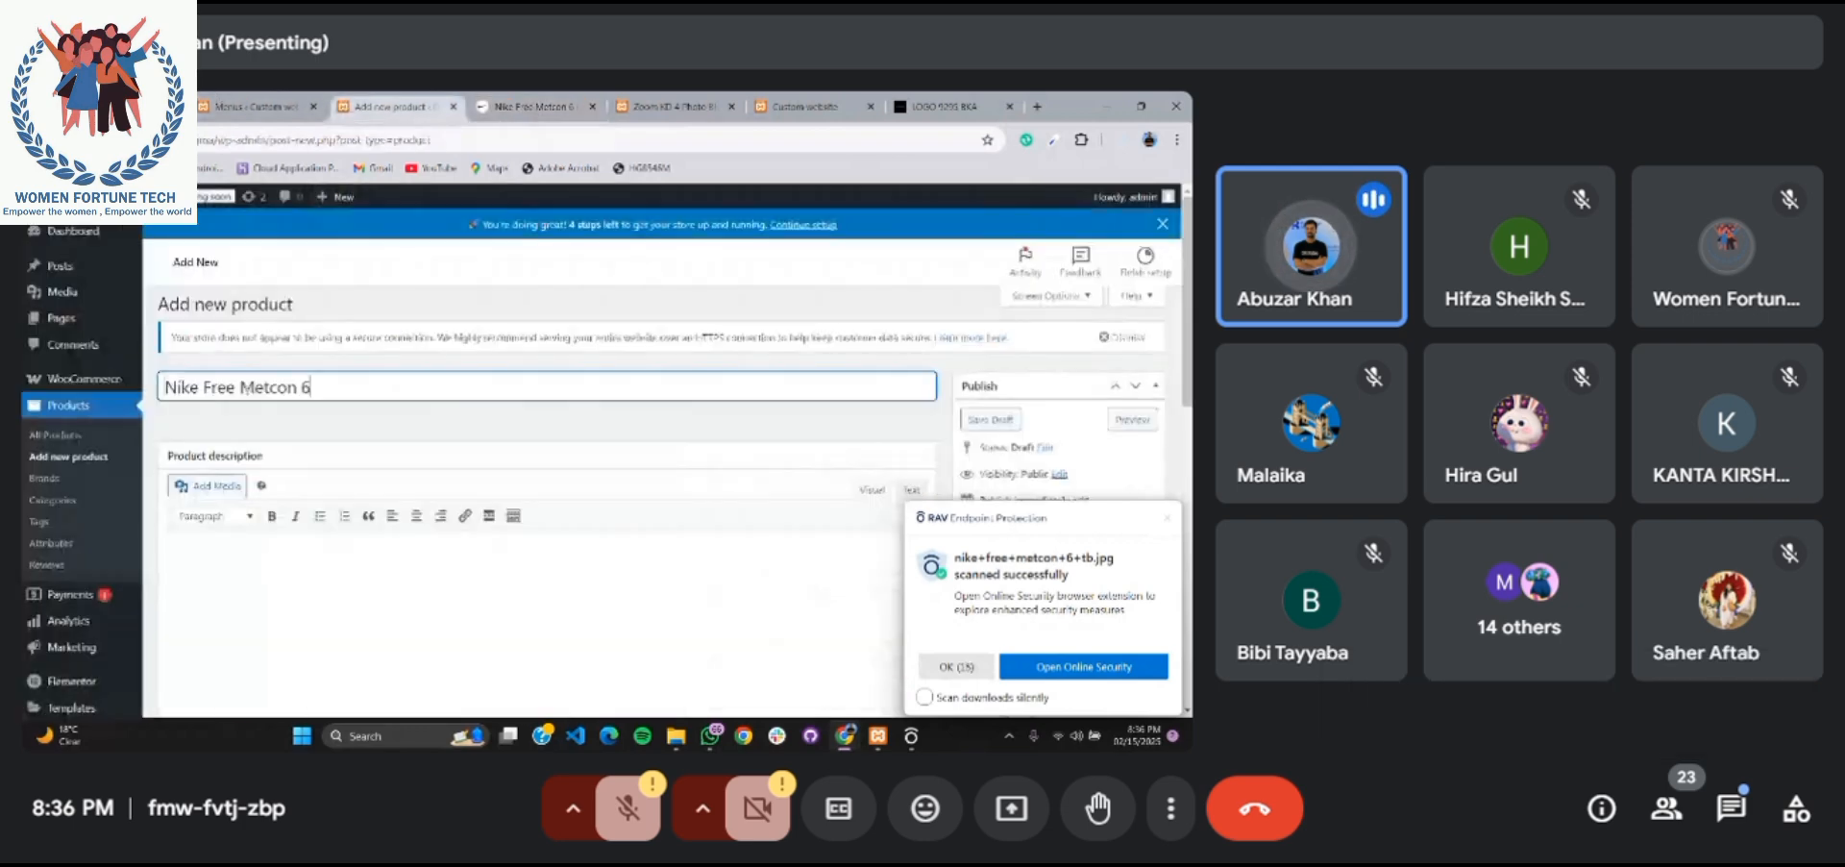
Copy the paragraph beginning "The Free Metcon 6 supports you for your workout" from the Nike page into the product description
{"action": "left_click", "coordinate": [533, 113]}
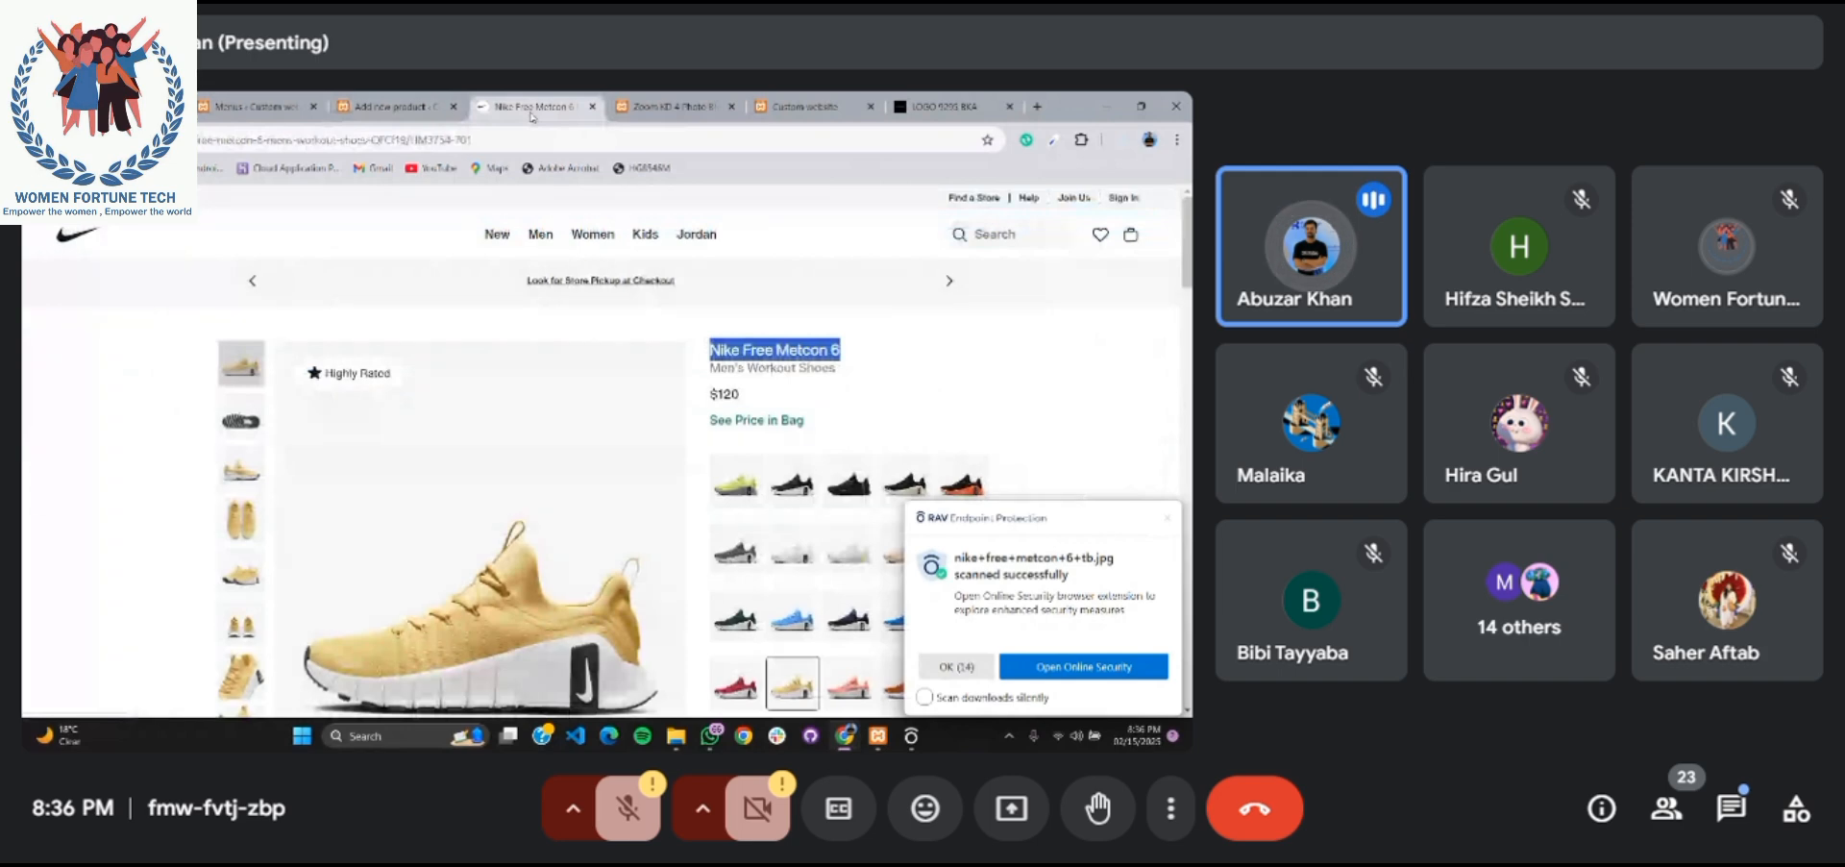
{"action": "scroll", "coordinate": [769, 336], "scroll_direction": "down", "scroll_amount": 5}
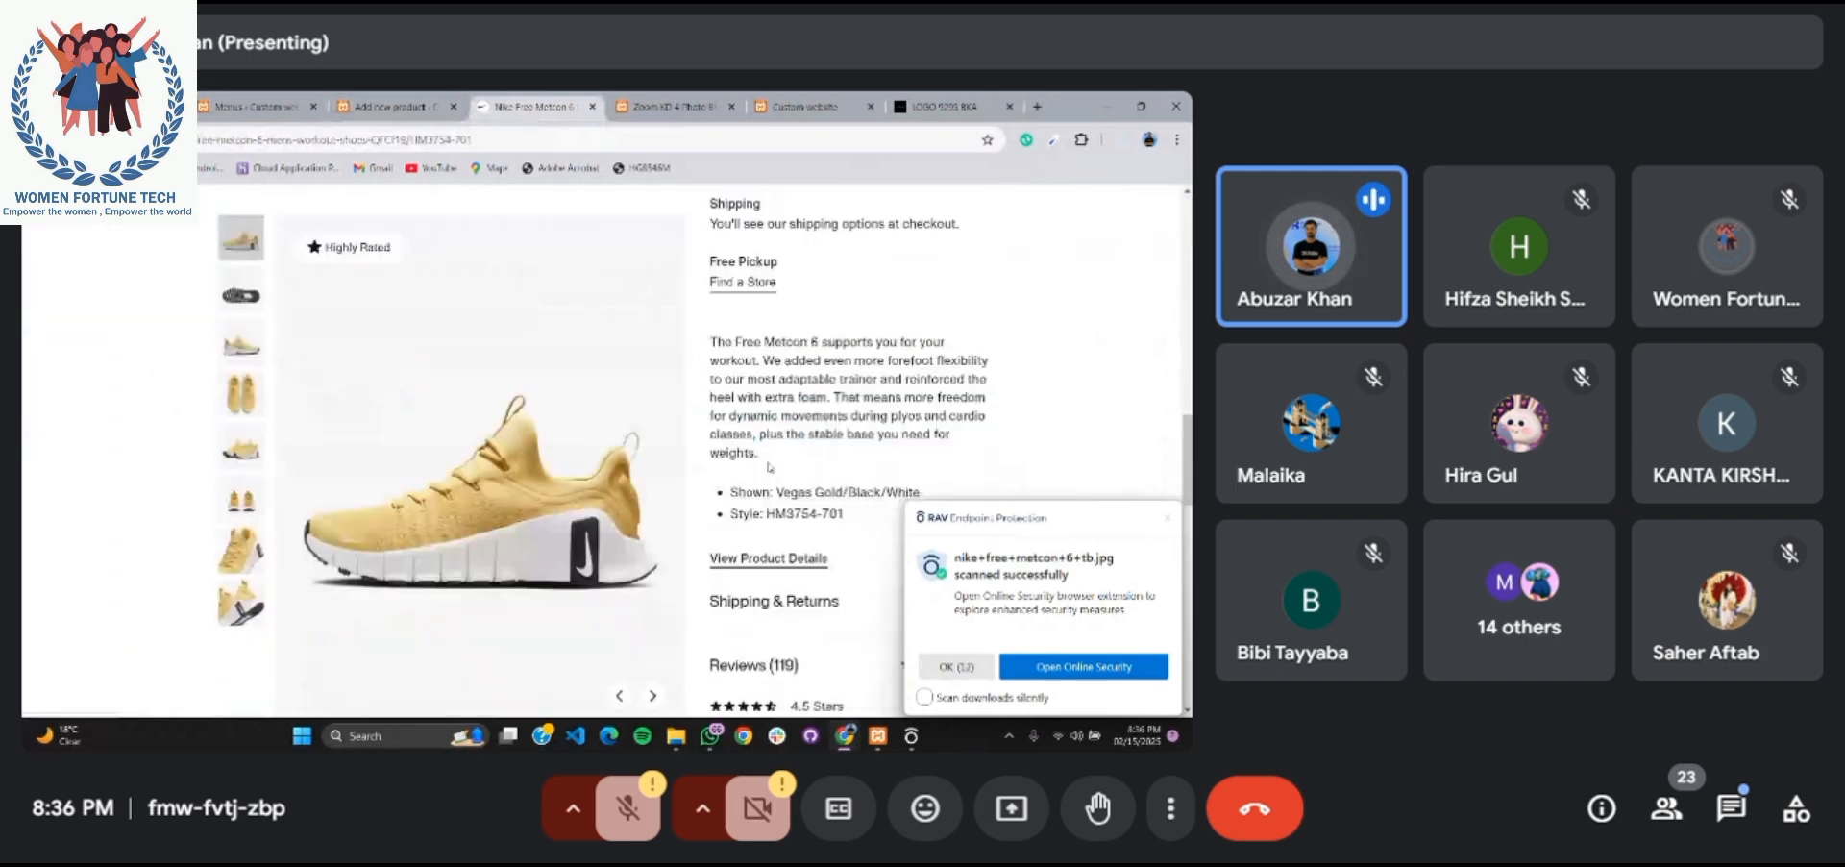
{"action": "left_click_drag", "start_coordinate": [710, 278], "coordinate": [790, 387]}
{"action": "key", "text": "ctrl+c"}
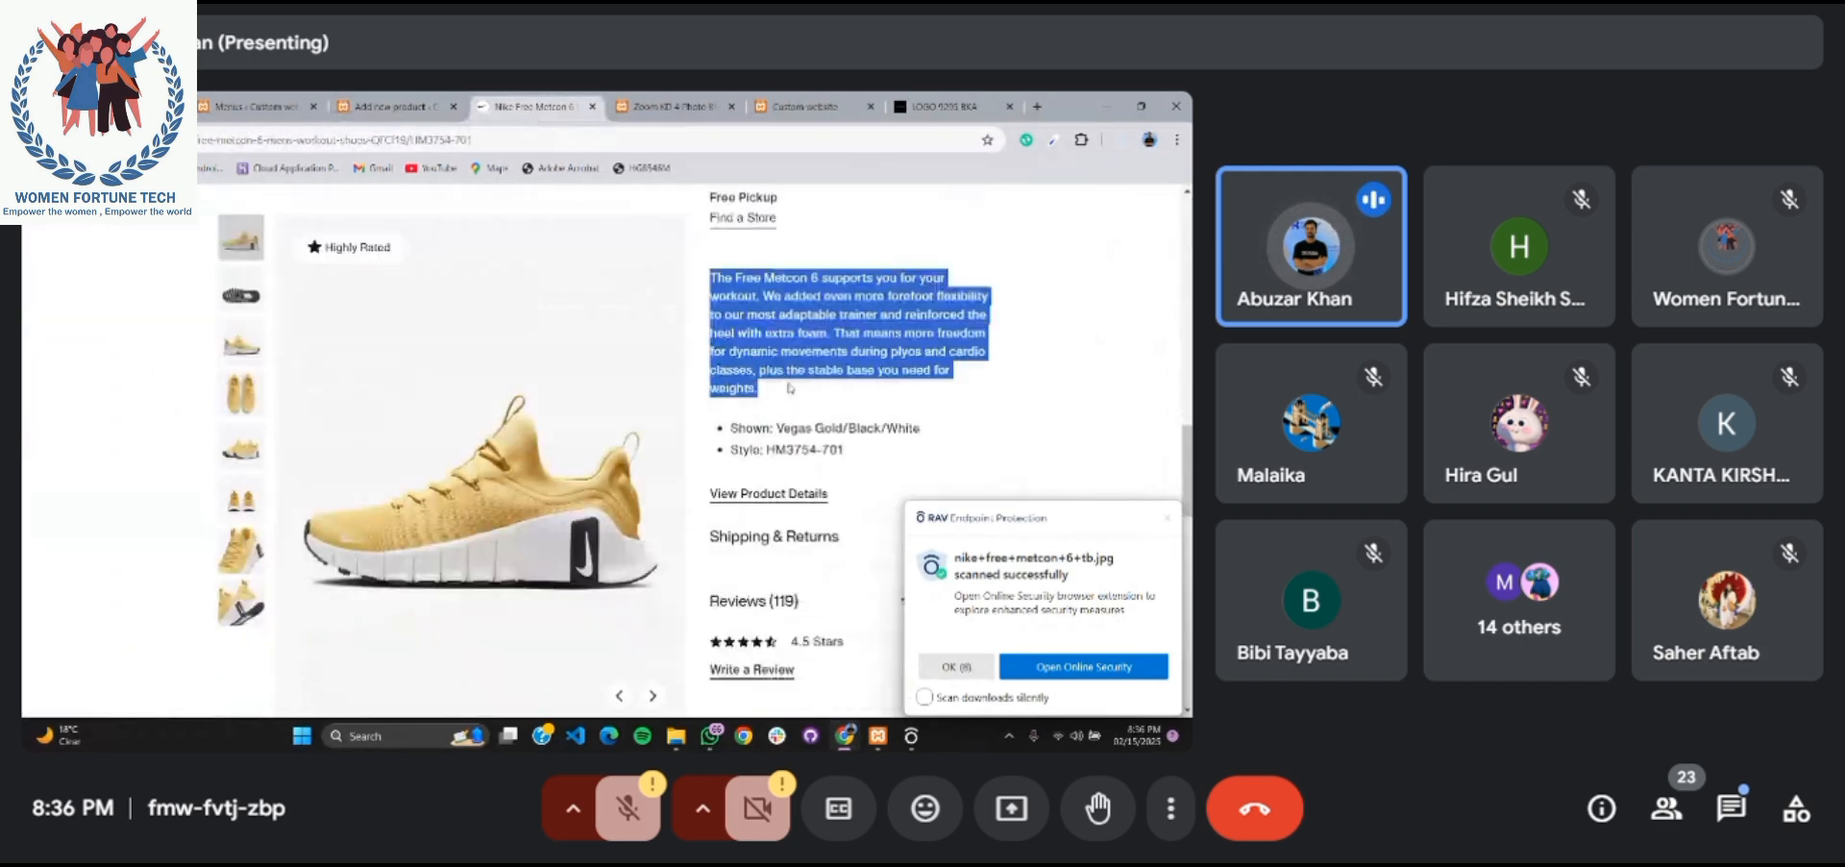
{"action": "left_click", "coordinate": [362, 99]}
{"action": "left_click", "coordinate": [333, 568]}
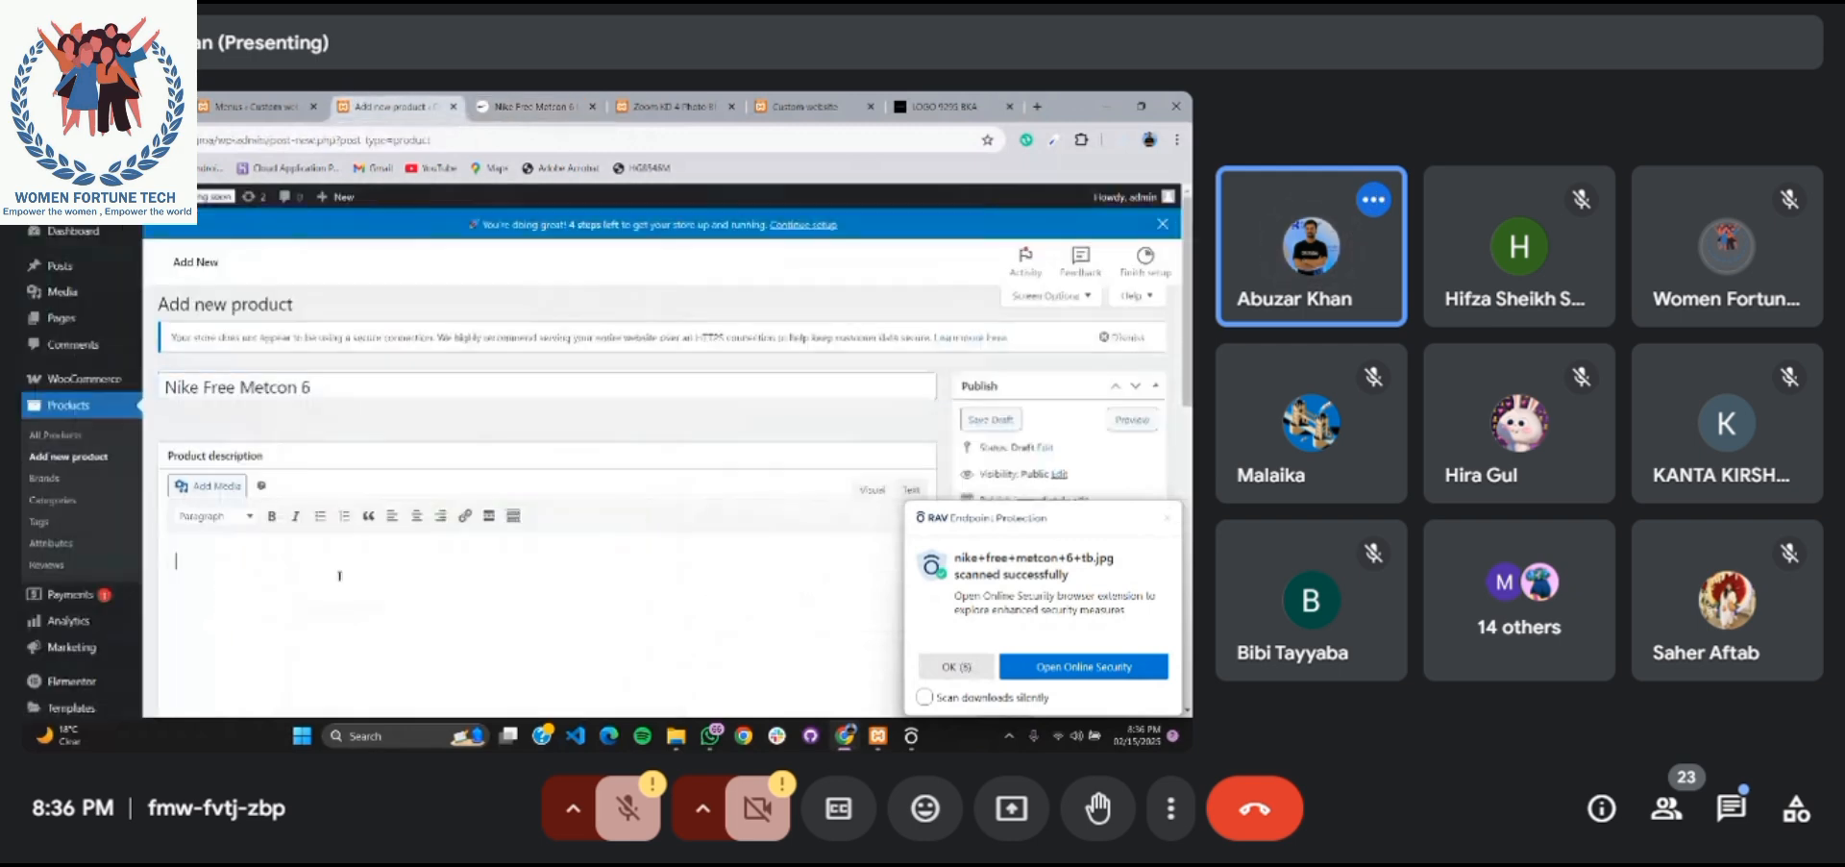
{"action": "key", "text": "ctrl+v"}
Upload the five NIKE+FREE+METCON+6 shoe images from Downloads to the media library through the product image chooser
{"action": "scroll", "coordinate": [340, 577], "scroll_direction": "down", "scroll_amount": 10}
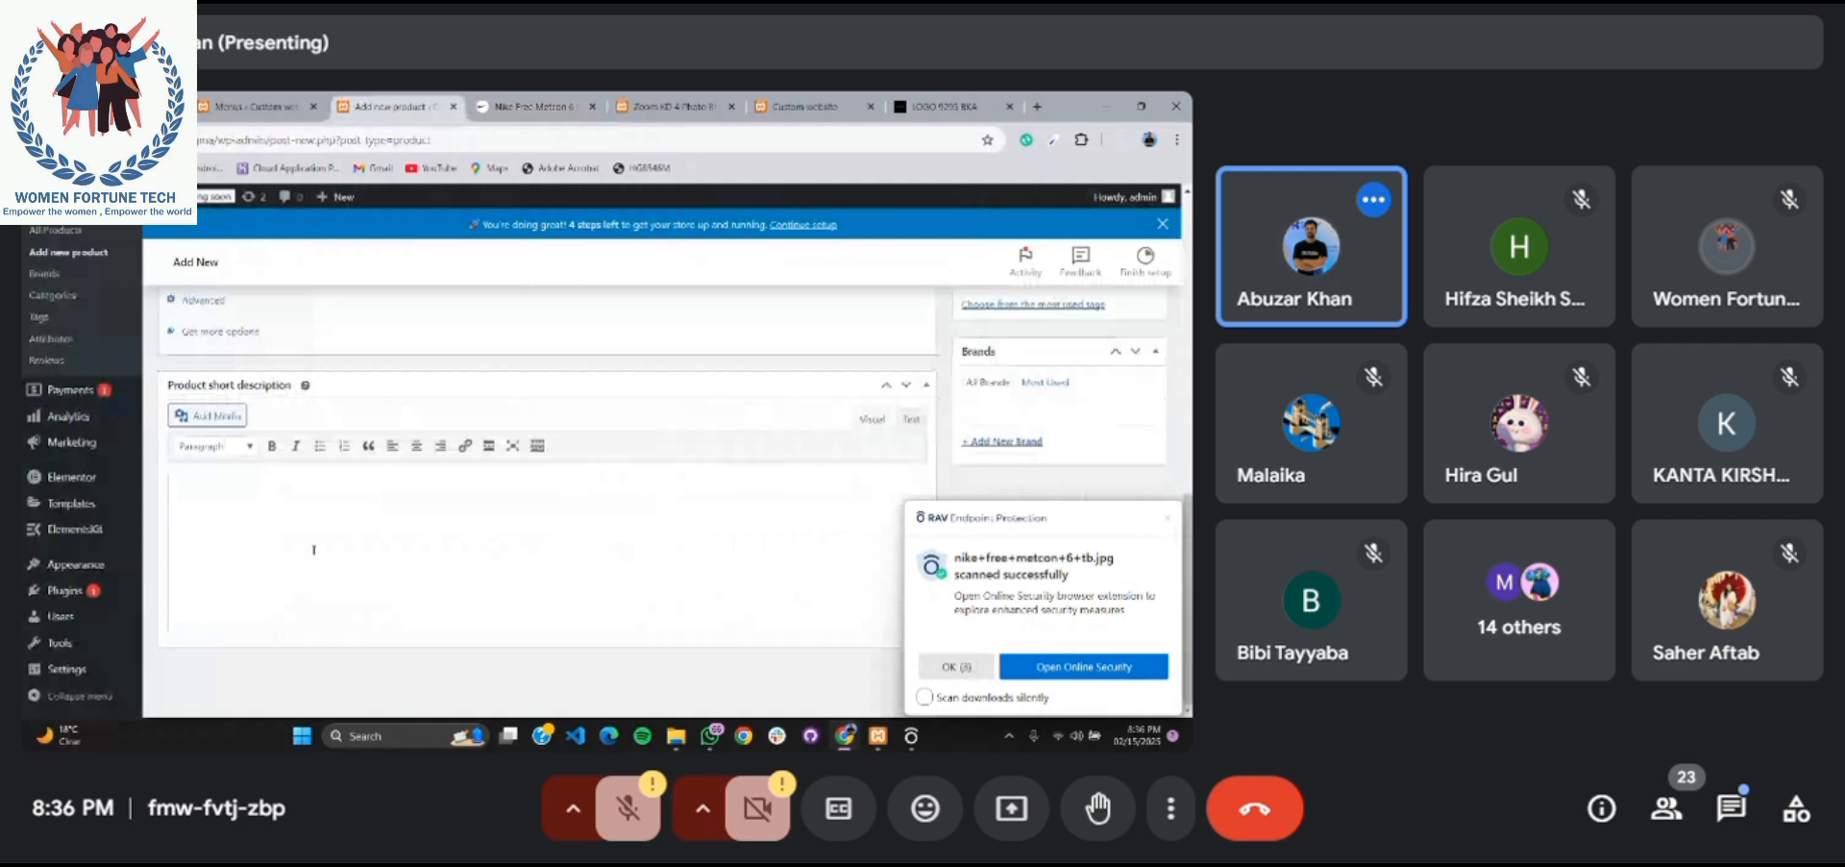
{"action": "scroll", "coordinate": [1170, 537], "scroll_direction": "up", "scroll_amount": 10}
{"action": "scroll", "coordinate": [1169, 537], "scroll_direction": "down", "scroll_amount": 2}
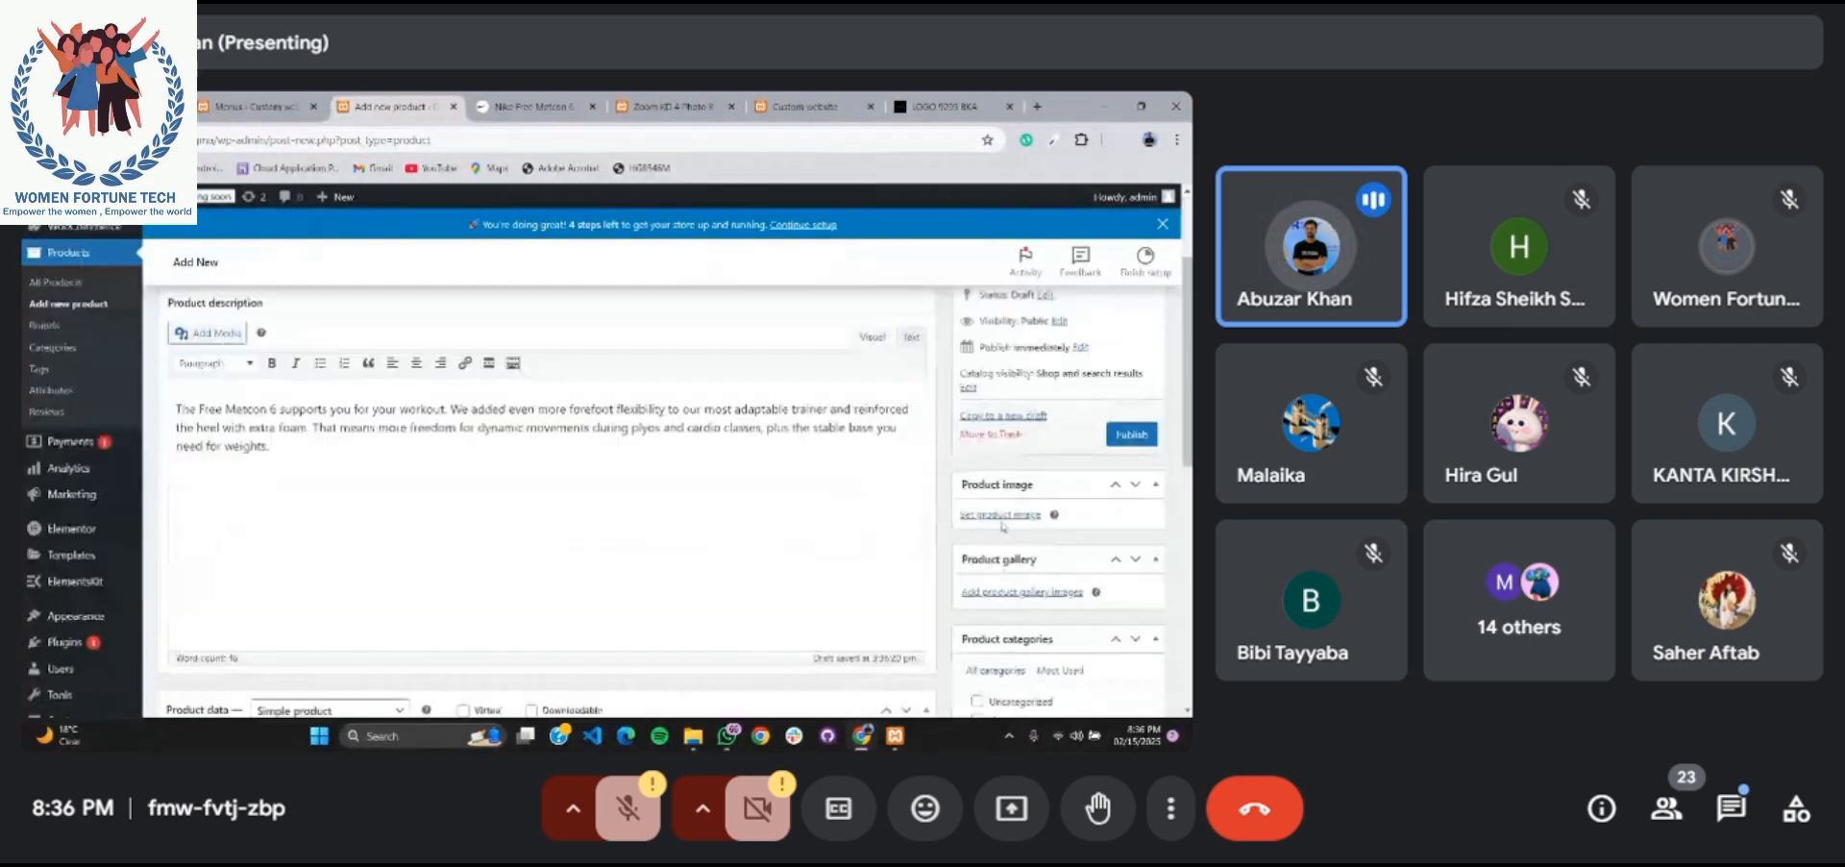
{"action": "left_click", "coordinate": [1000, 515]}
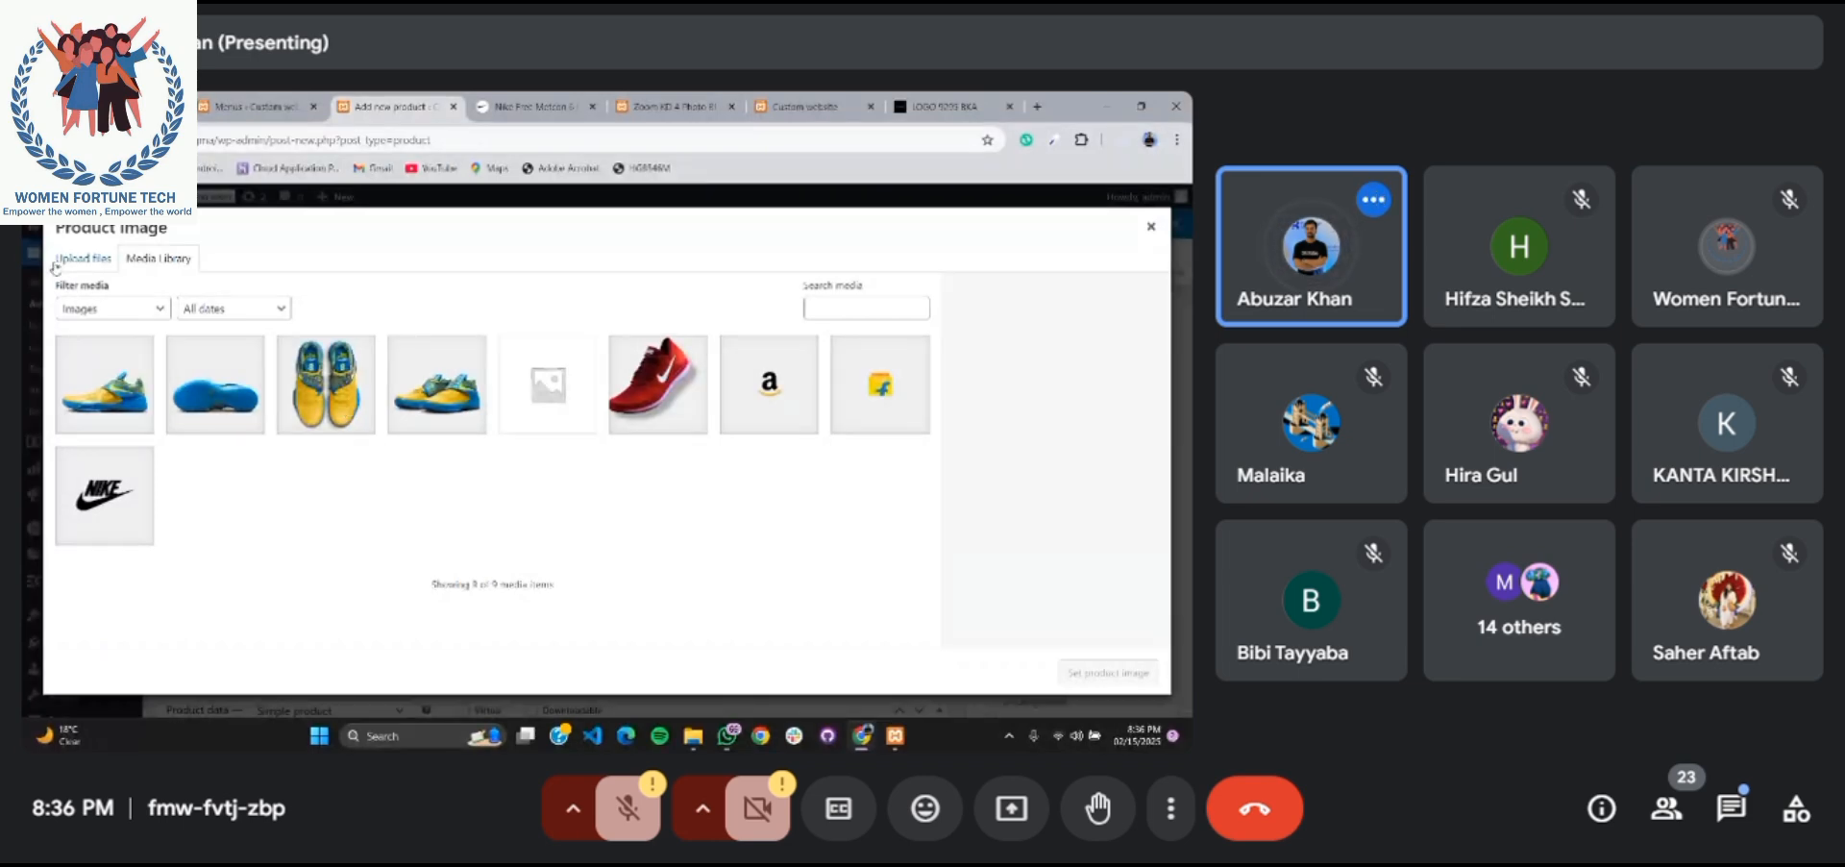
{"action": "left_click", "coordinate": [92, 268]}
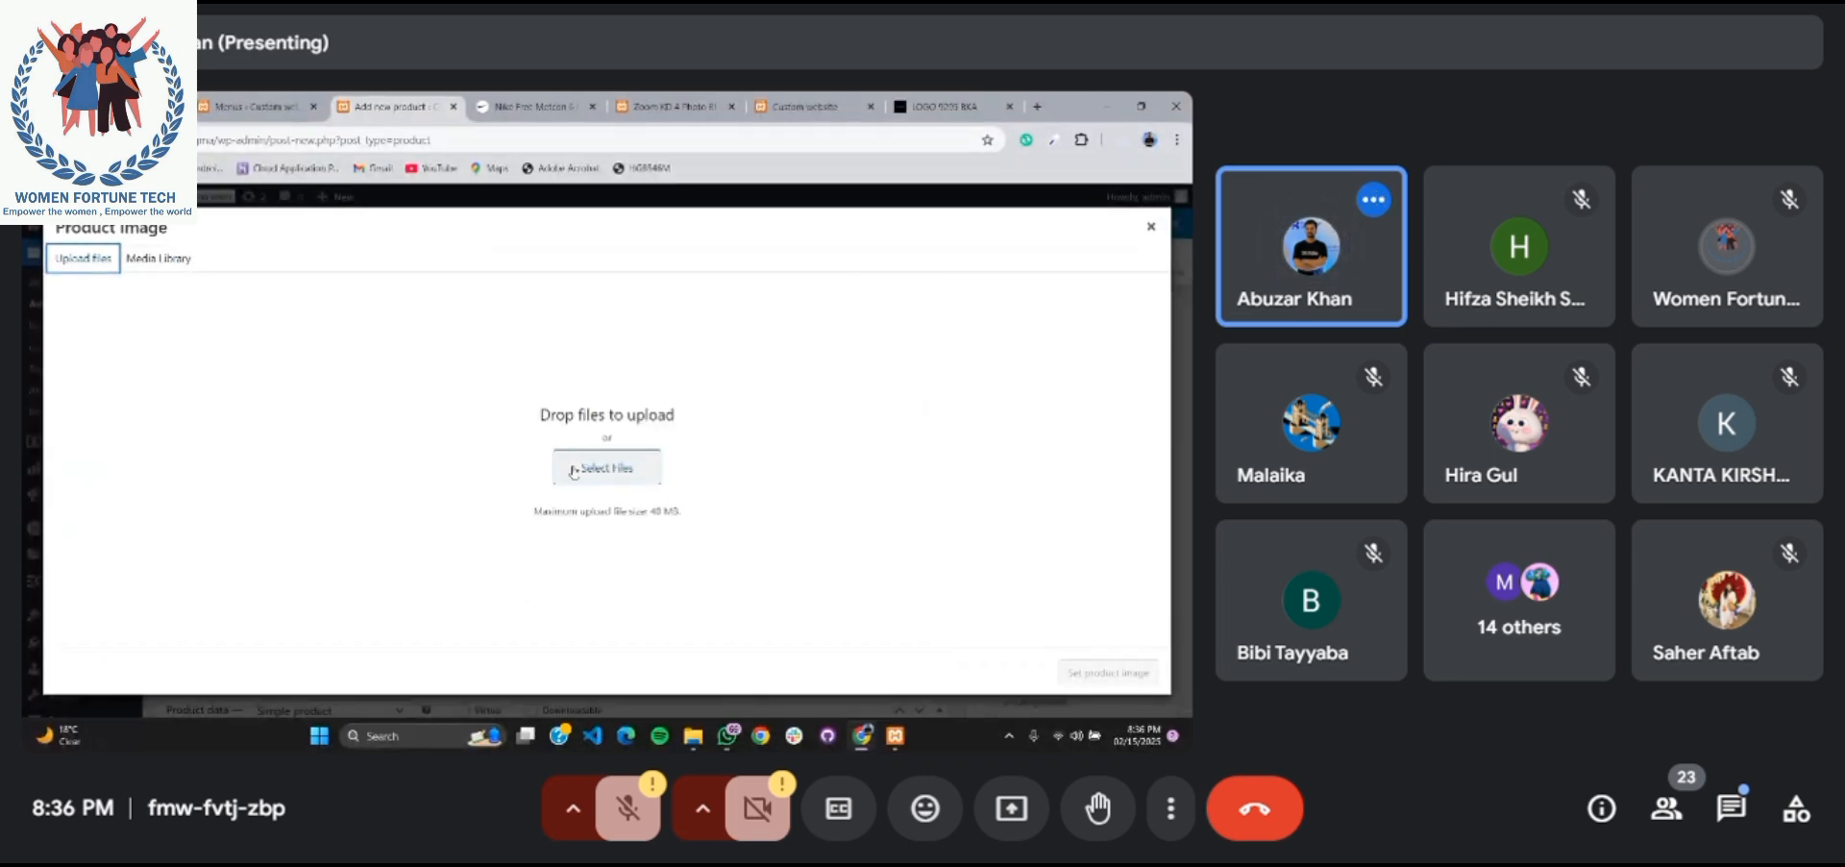
{"action": "left_click", "coordinate": [574, 469]}
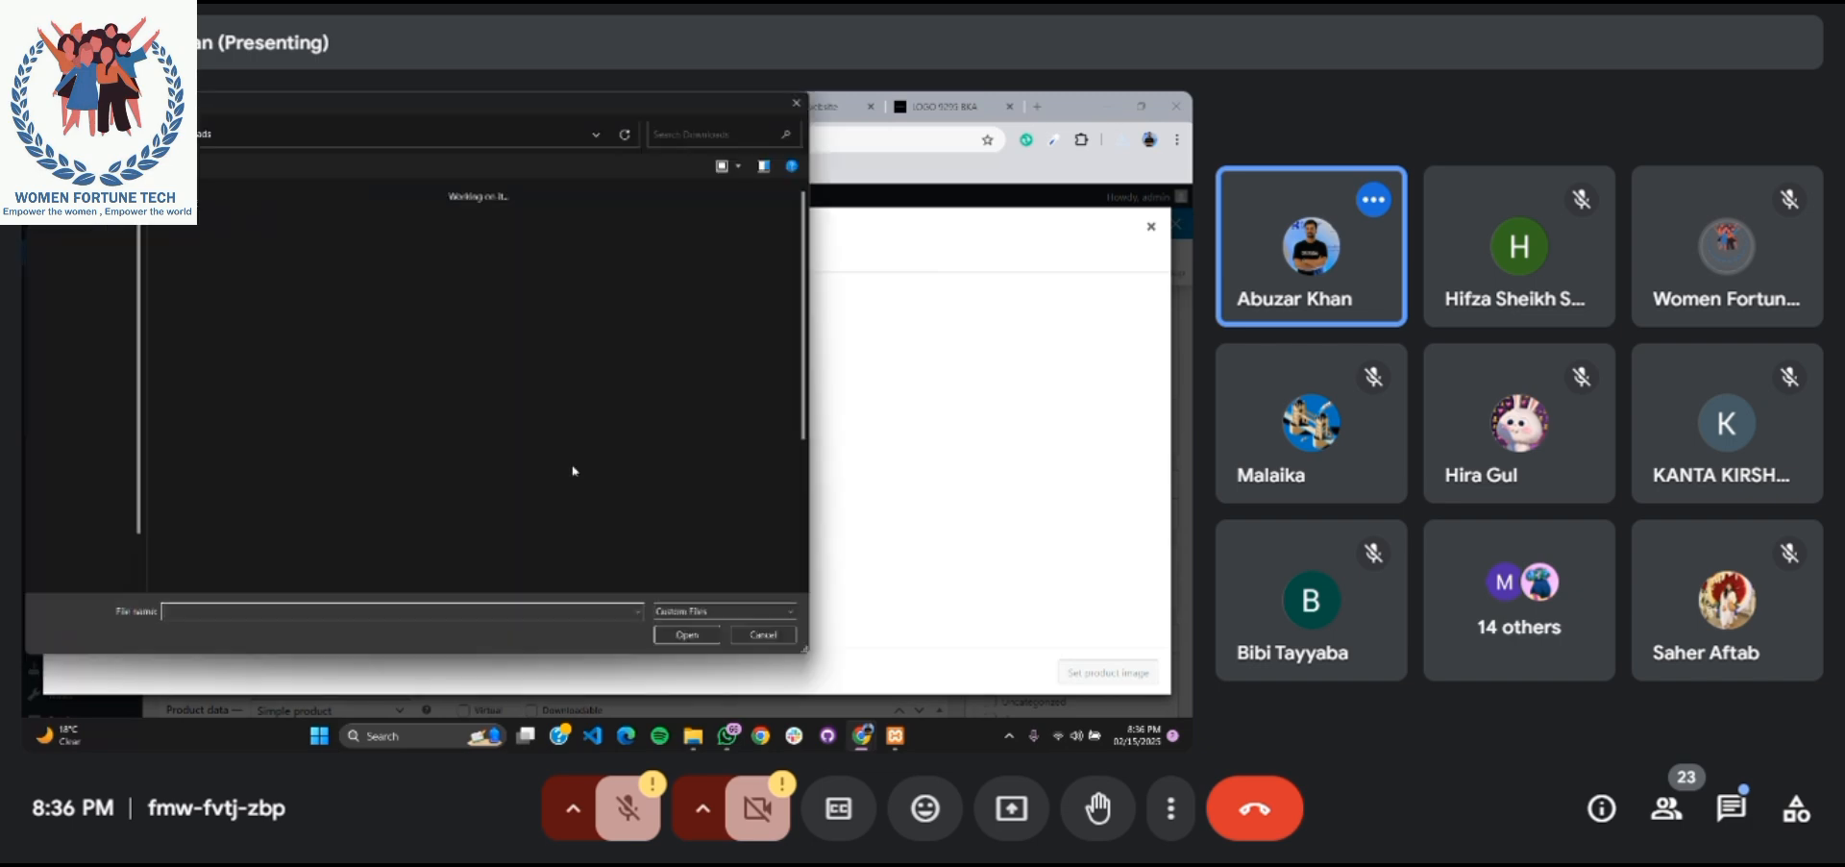
{"action": "scroll", "coordinate": [574, 470], "scroll_direction": "up", "scroll_amount": 3}
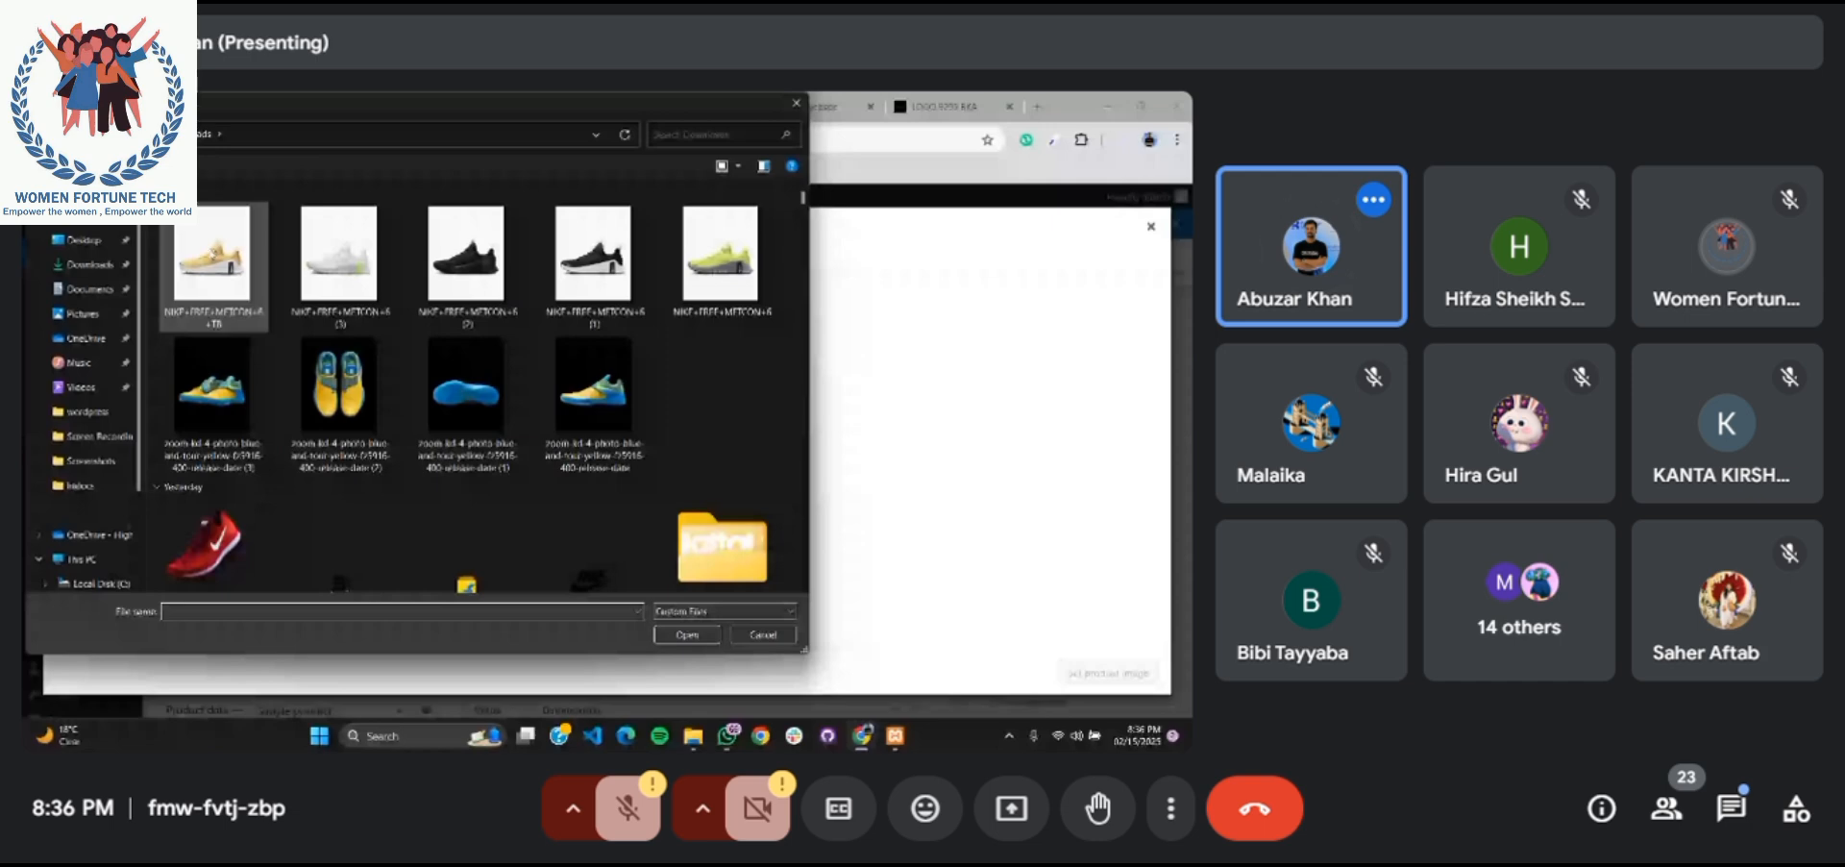
{"action": "left_click", "coordinate": [210, 255]}
{"action": "left_click", "coordinate": [339, 274], "text": "ctrl"}
{"action": "left_click", "coordinate": [468, 289], "text": "ctrl"}
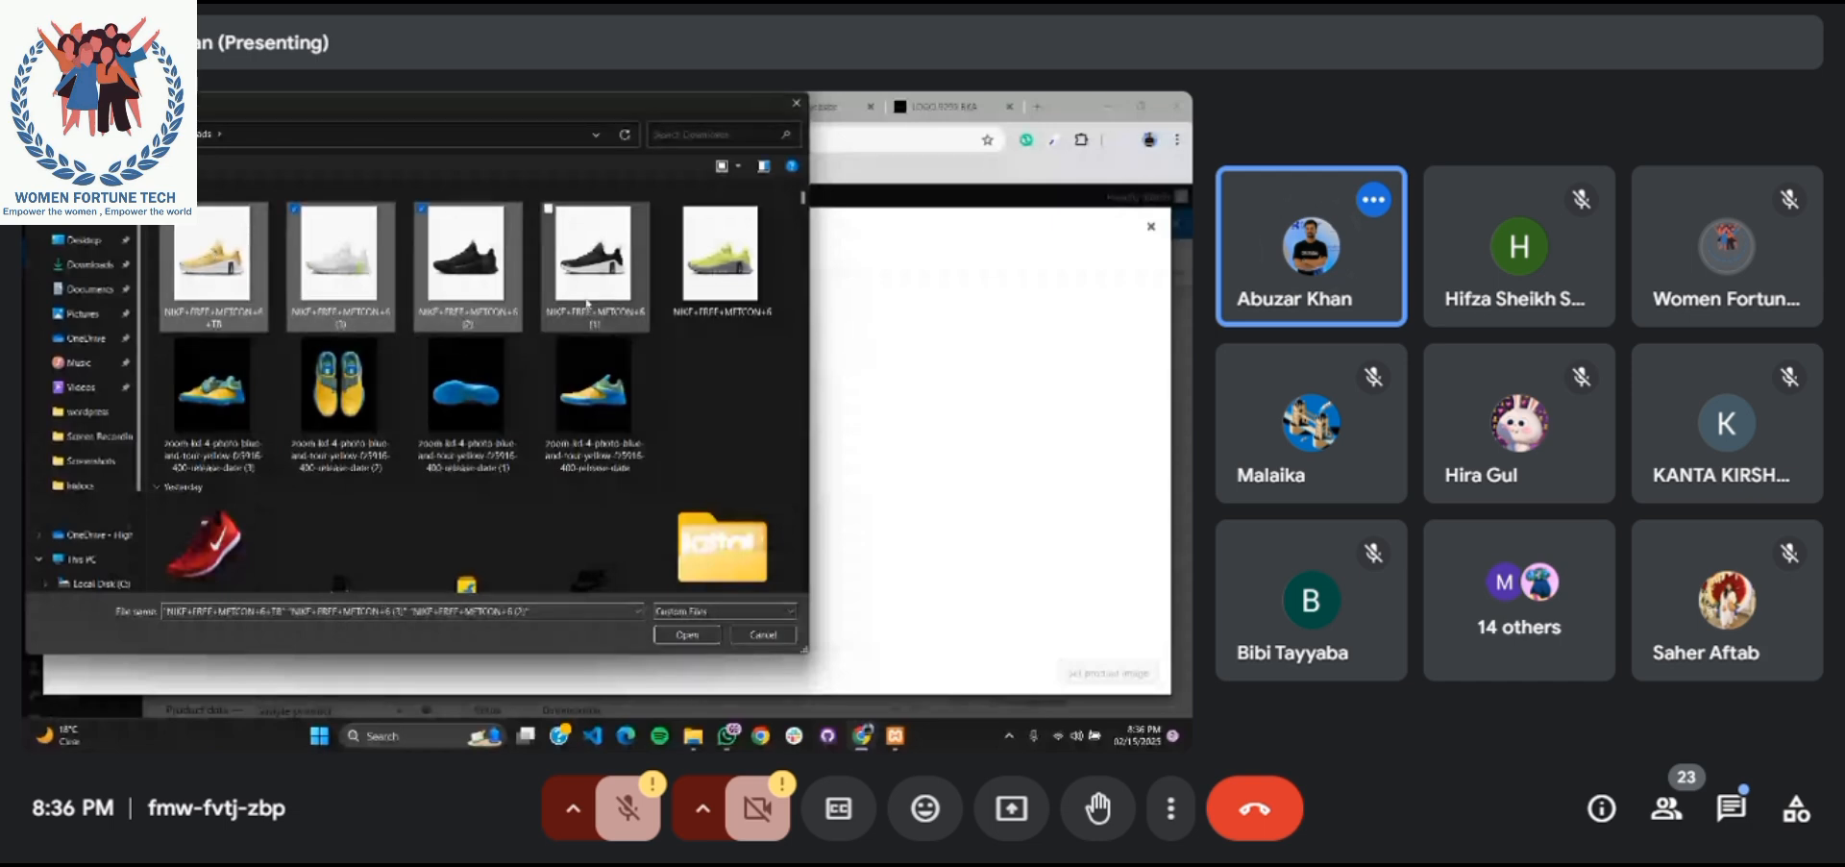
{"action": "left_click", "coordinate": [721, 255], "text": "shift"}
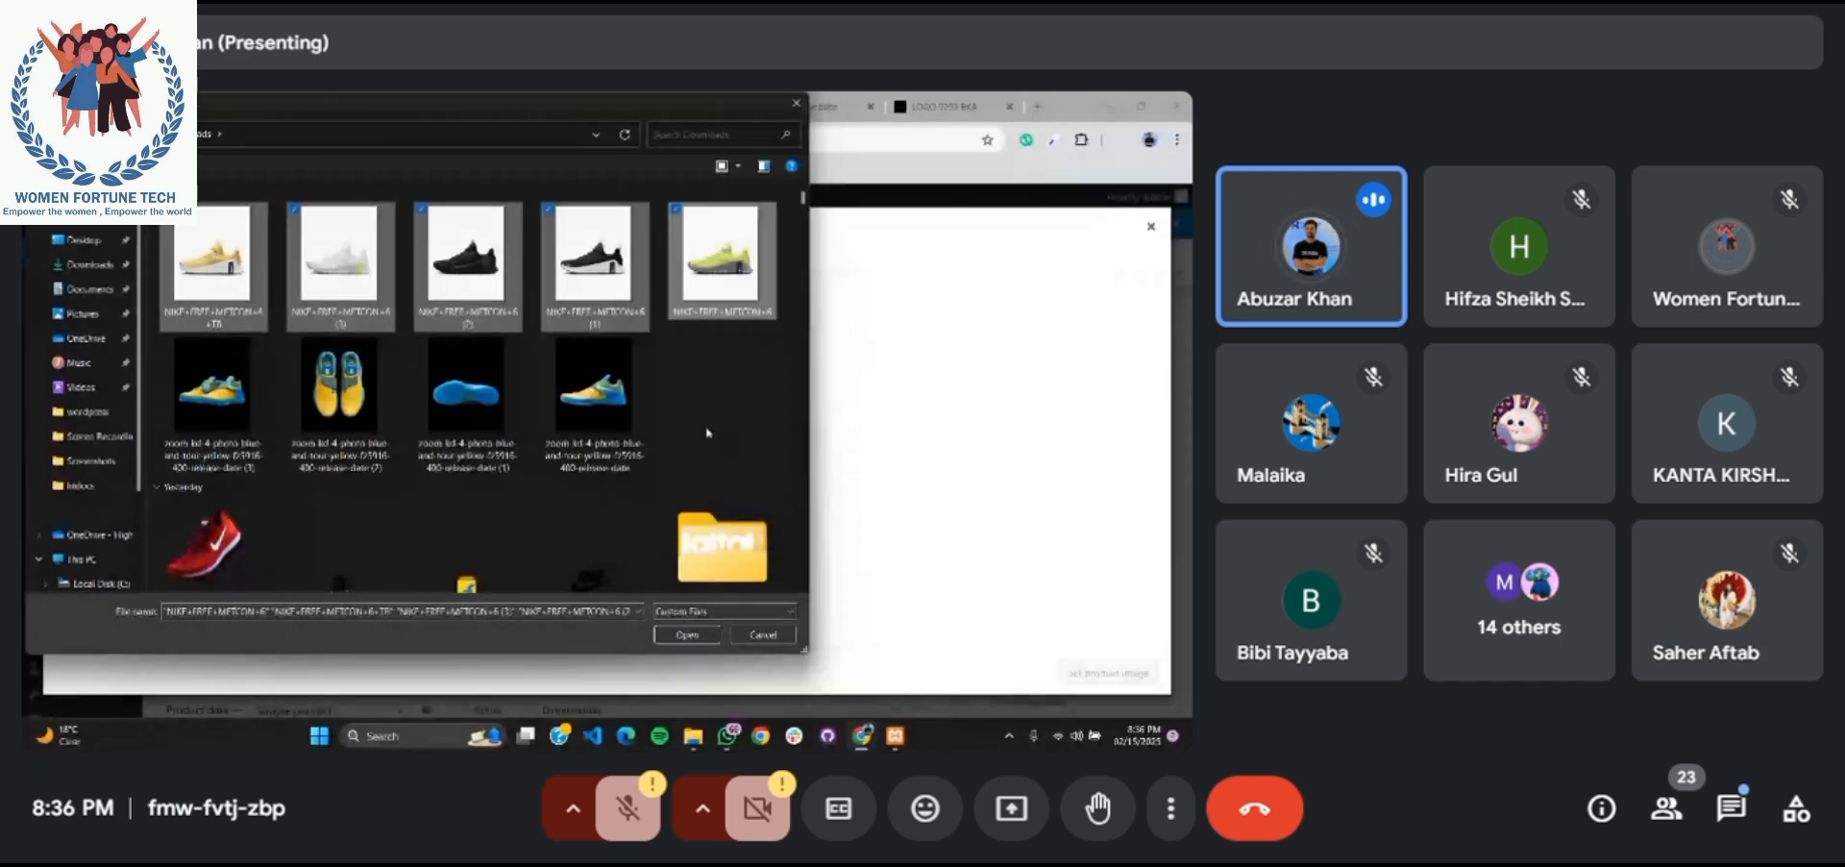
{"action": "left_click", "coordinate": [687, 642]}
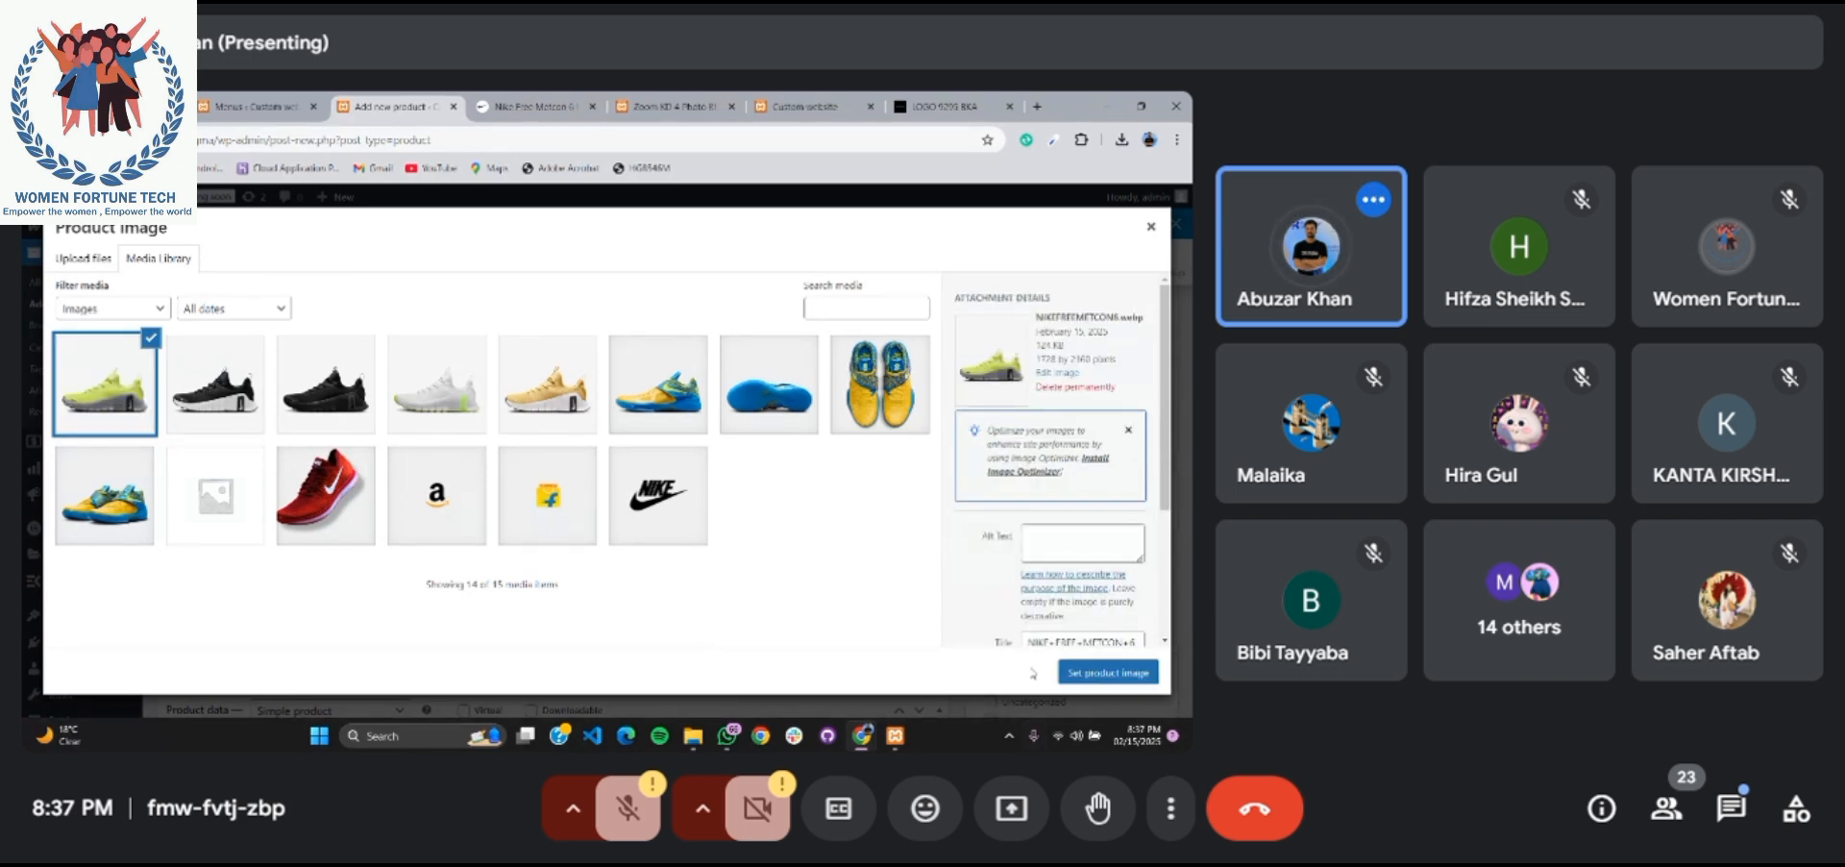
Set the black shoe photo with the white sole as the product image
{"action": "left_click", "coordinate": [215, 406]}
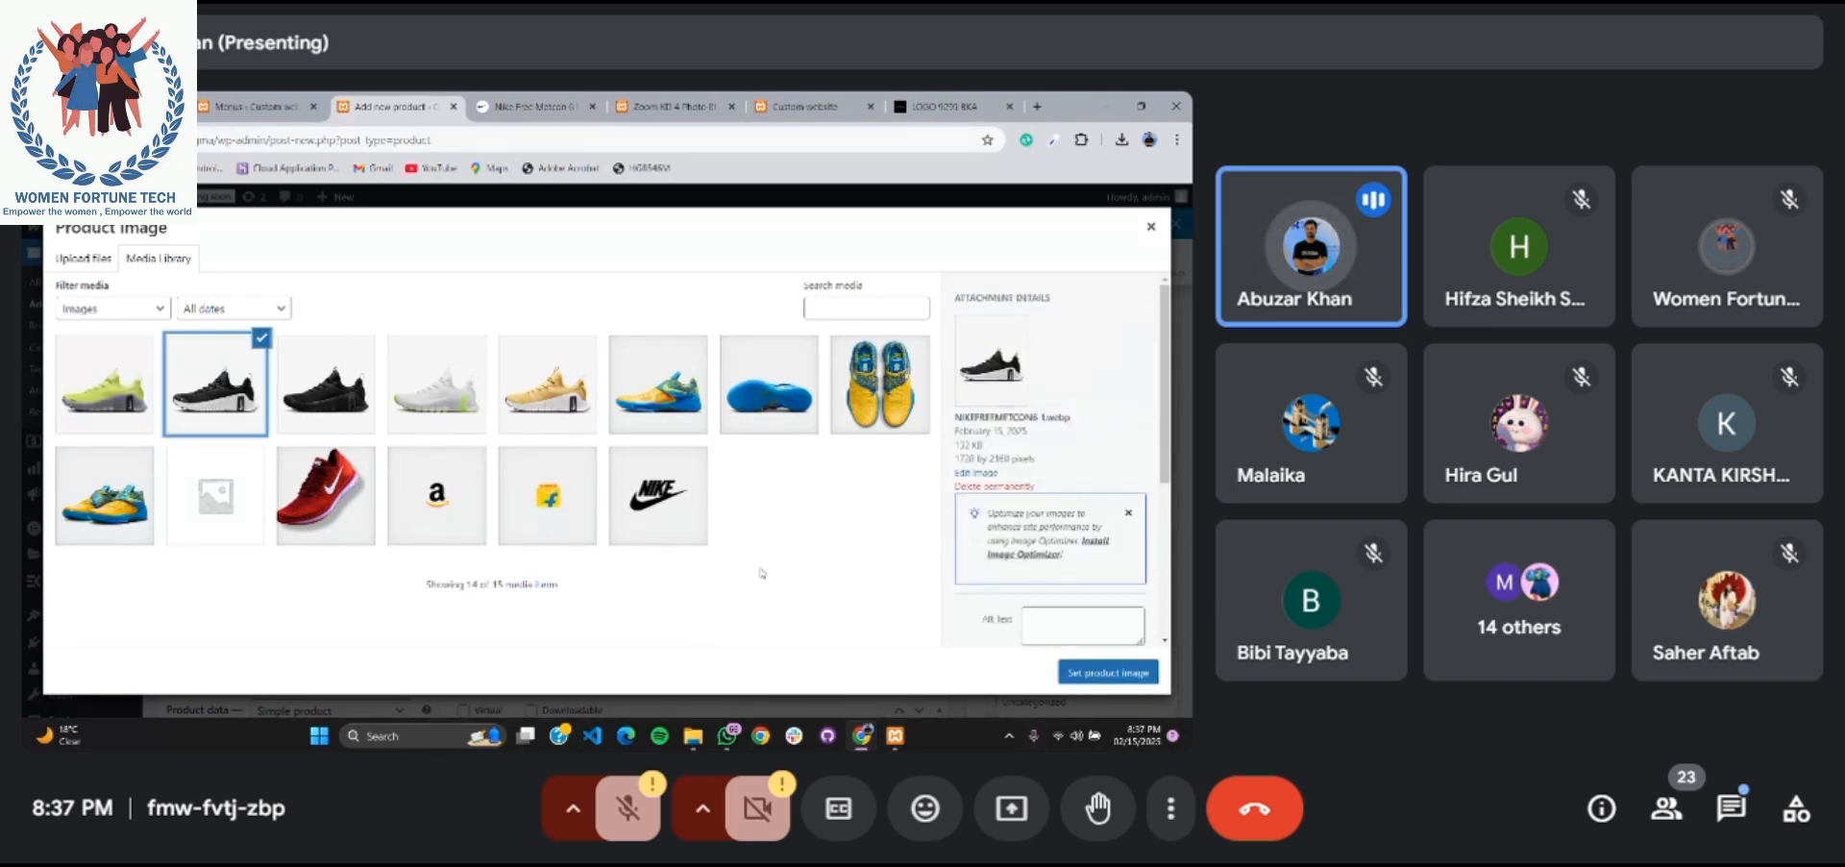
{"action": "left_click", "coordinate": [1108, 672]}
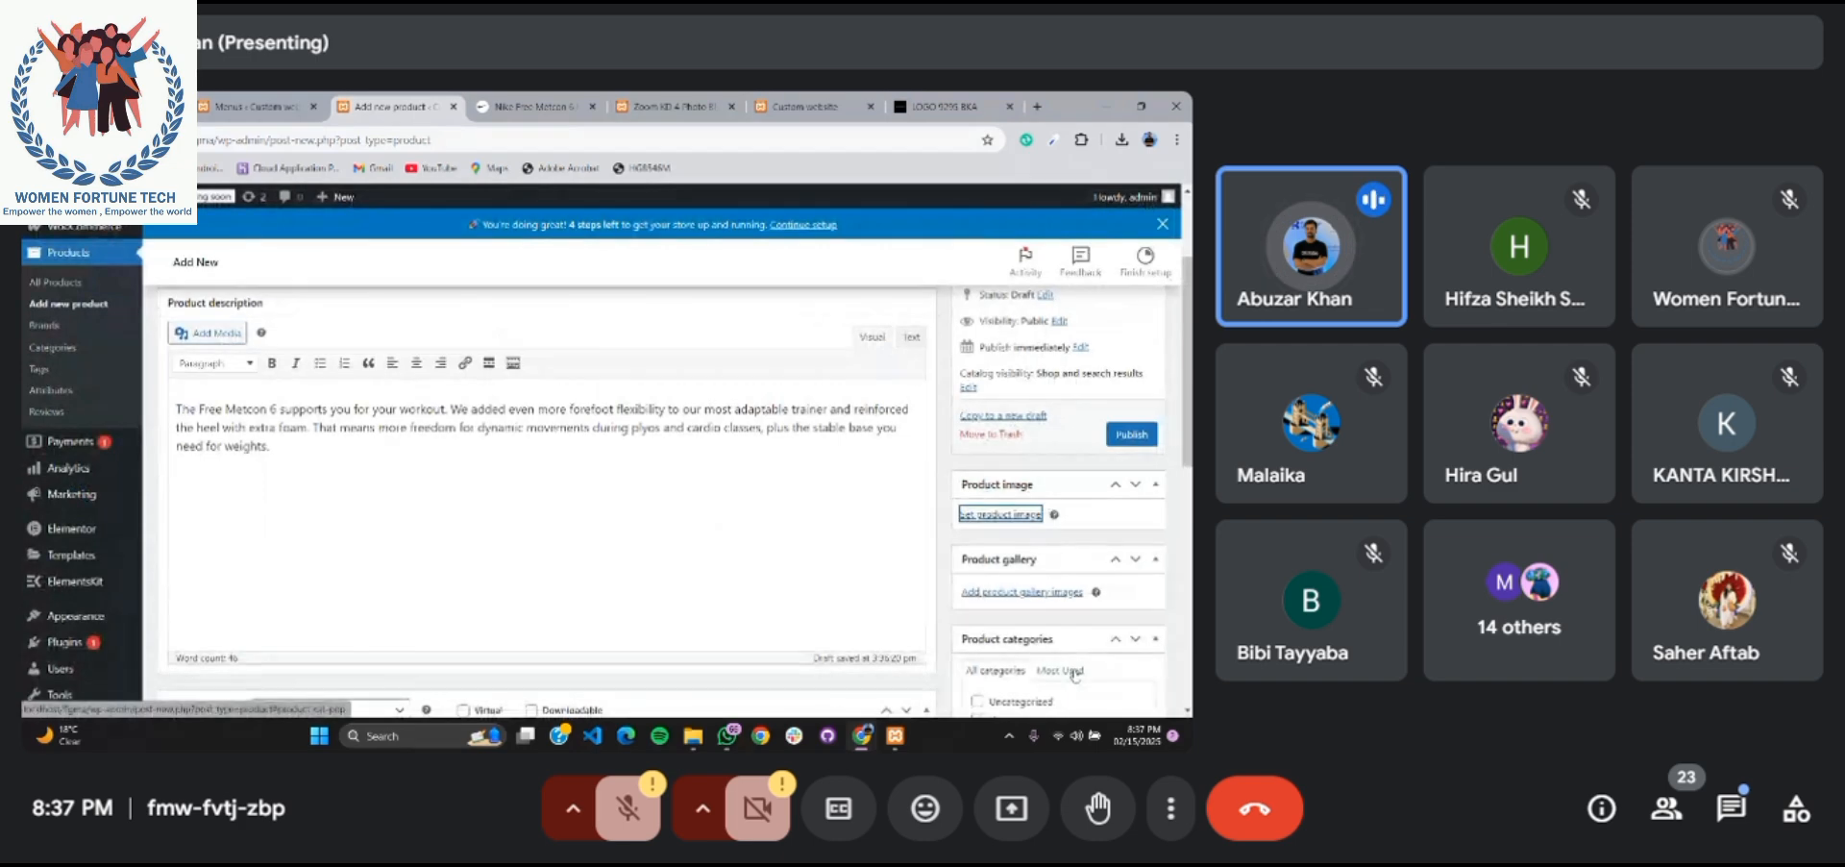
{"action": "scroll", "coordinate": [956, 527], "scroll_direction": "down", "scroll_amount": 3}
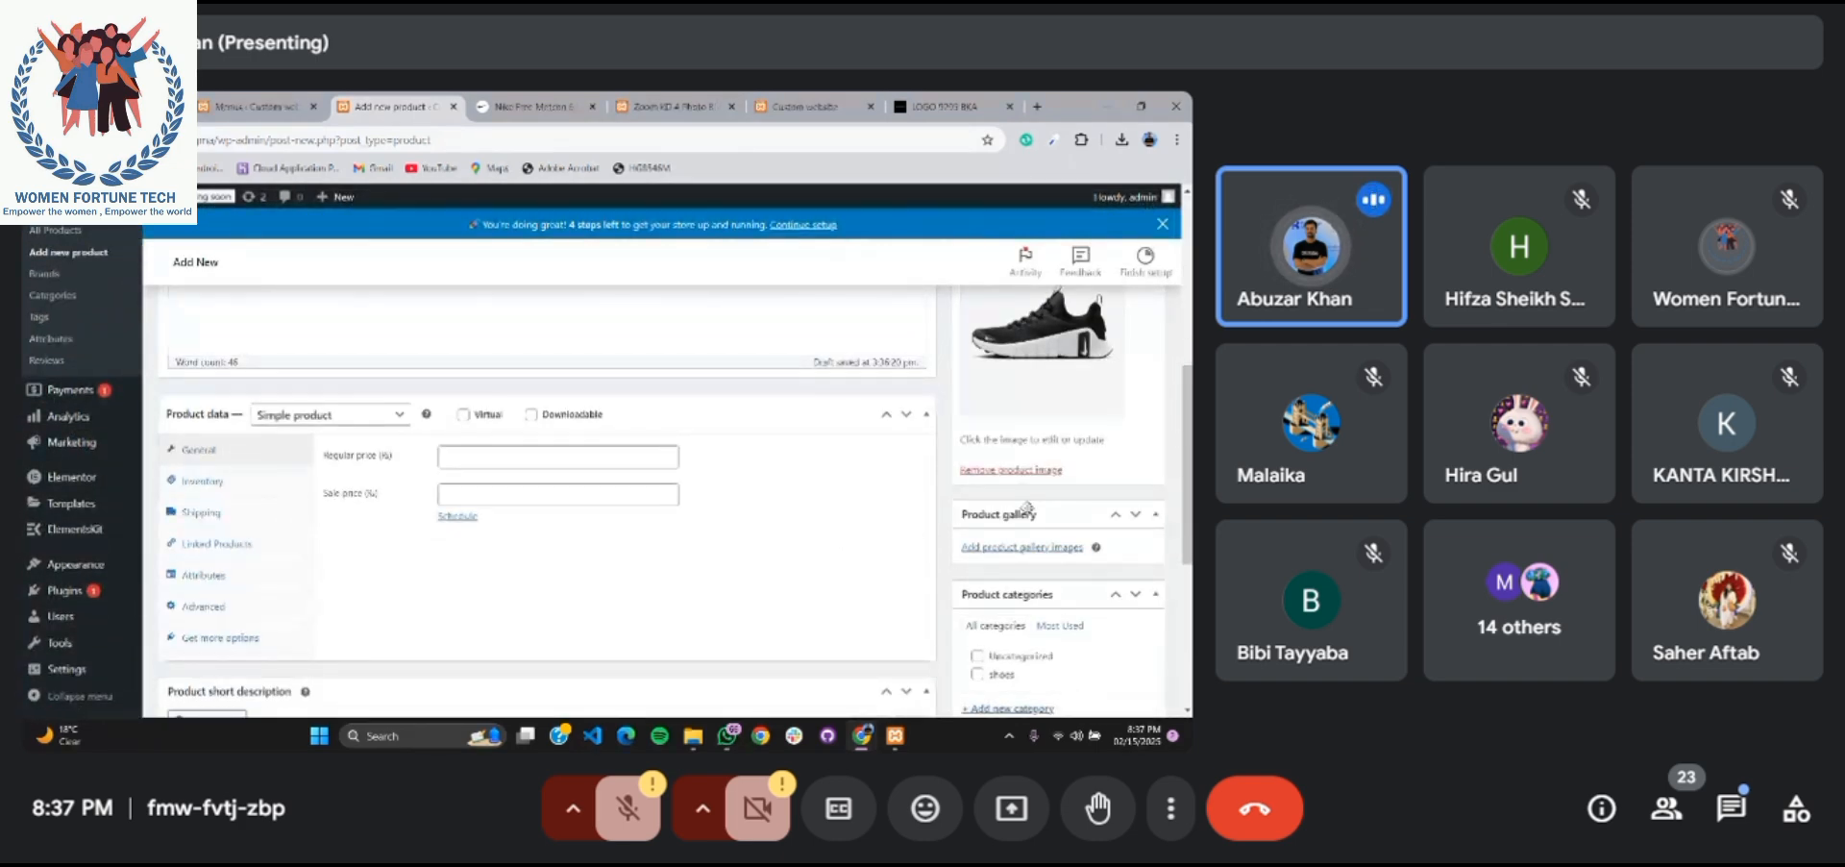
{"action": "scroll", "coordinate": [1026, 509], "scroll_direction": "up", "scroll_amount": 1}
Check the price and colour options of the Free Metcon 6 on the Nike page and return to the new product
{"action": "left_click", "coordinate": [541, 107]}
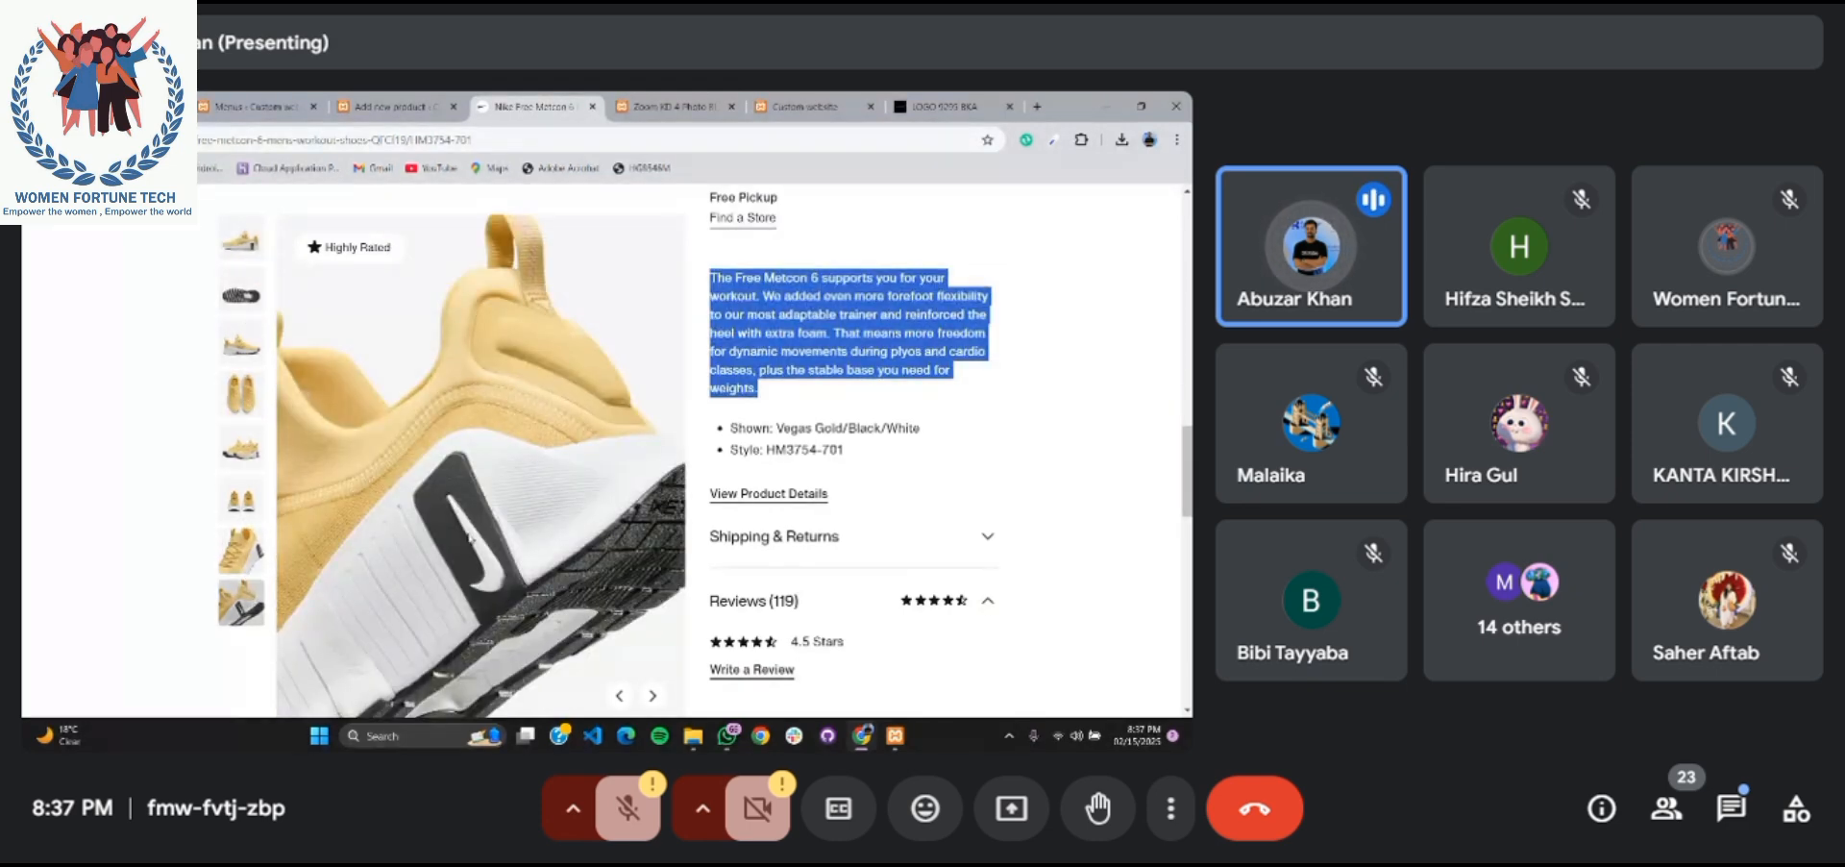
{"action": "scroll", "coordinate": [471, 536], "scroll_direction": "down", "scroll_amount": 1}
{"action": "scroll", "coordinate": [442, 491], "scroll_direction": "up", "scroll_amount": 5}
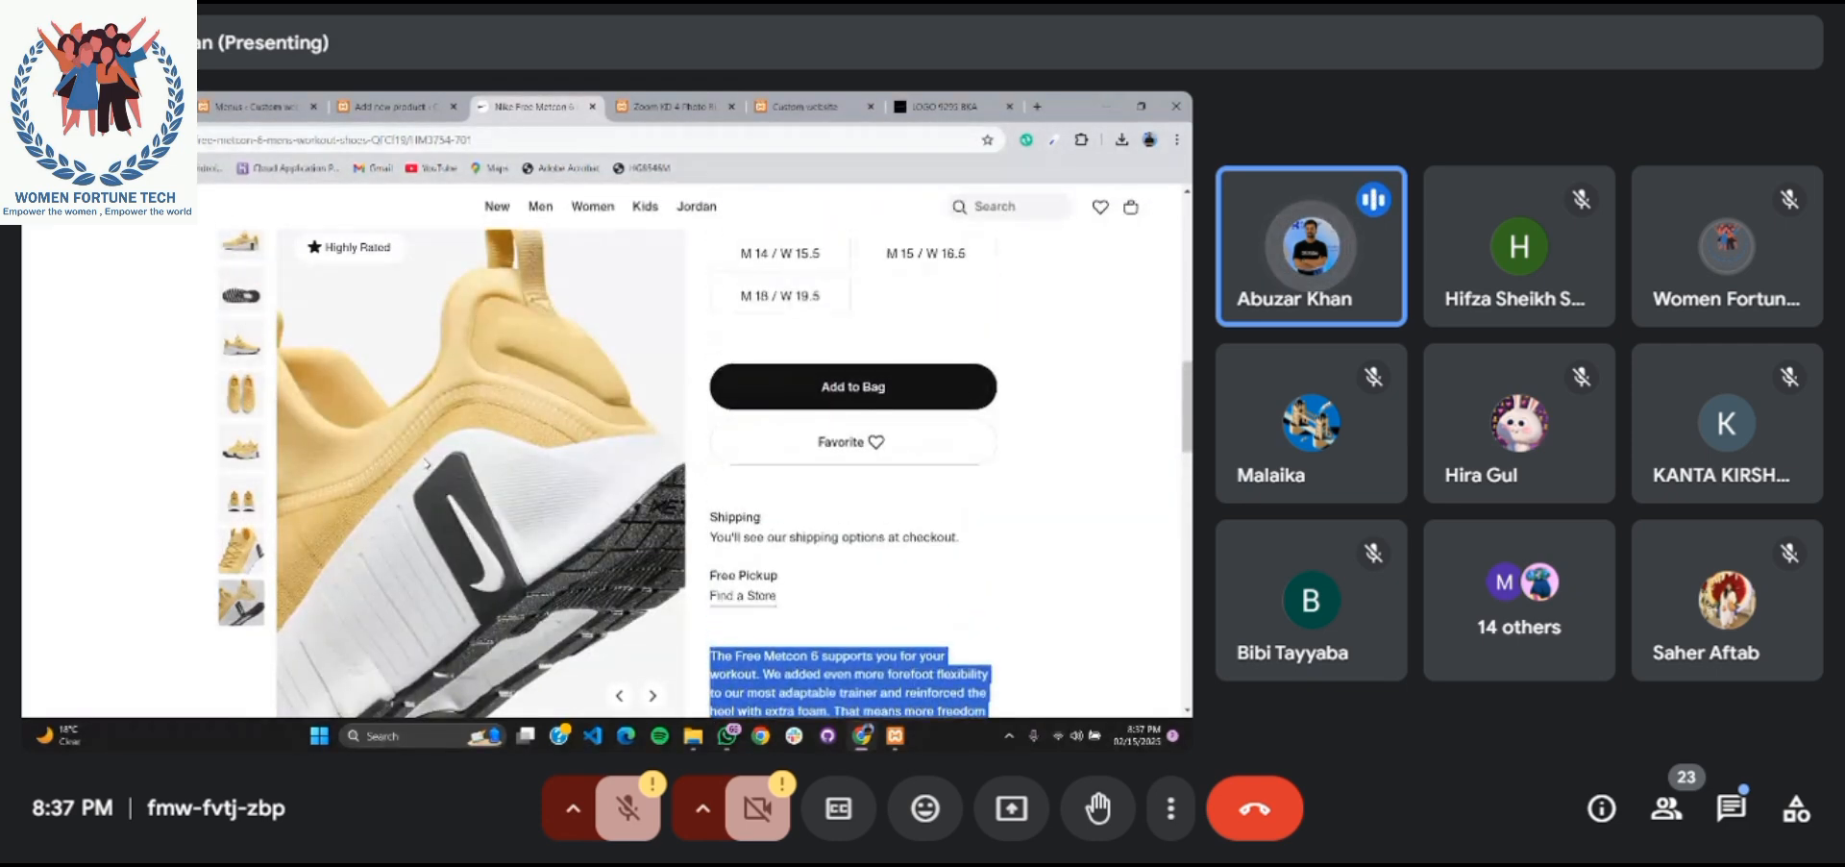
{"action": "scroll", "coordinate": [426, 464], "scroll_direction": "up", "scroll_amount": 6}
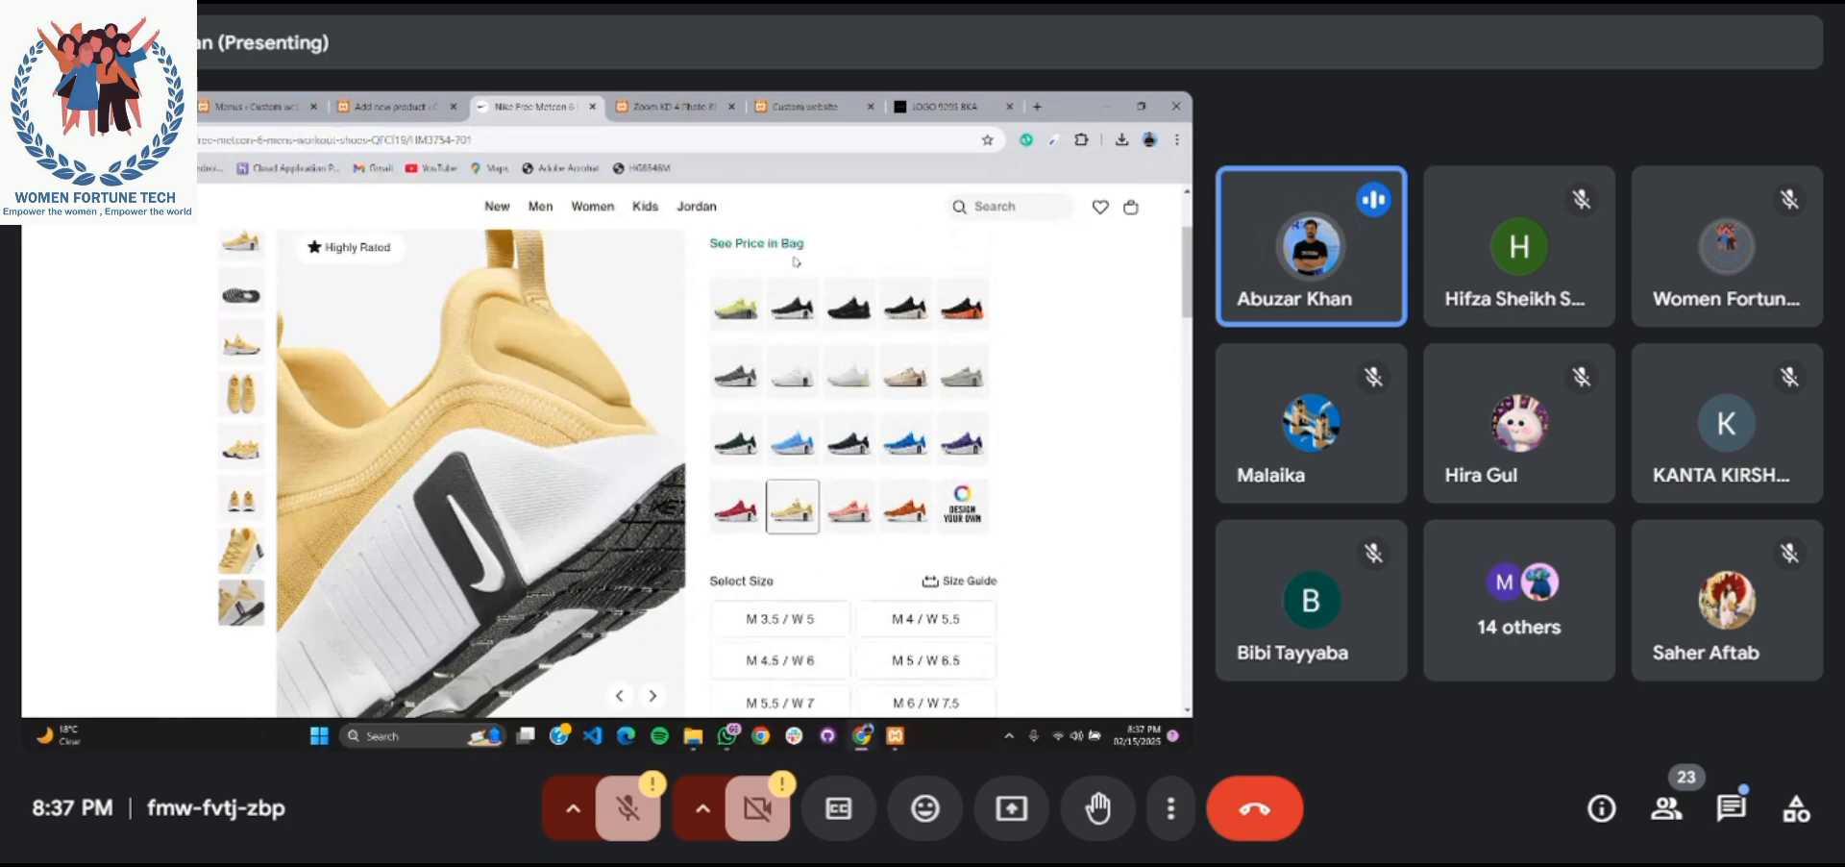
{"action": "left_click", "coordinate": [394, 106]}
{"action": "scroll", "coordinate": [506, 387], "scroll_direction": "down", "scroll_amount": 1}
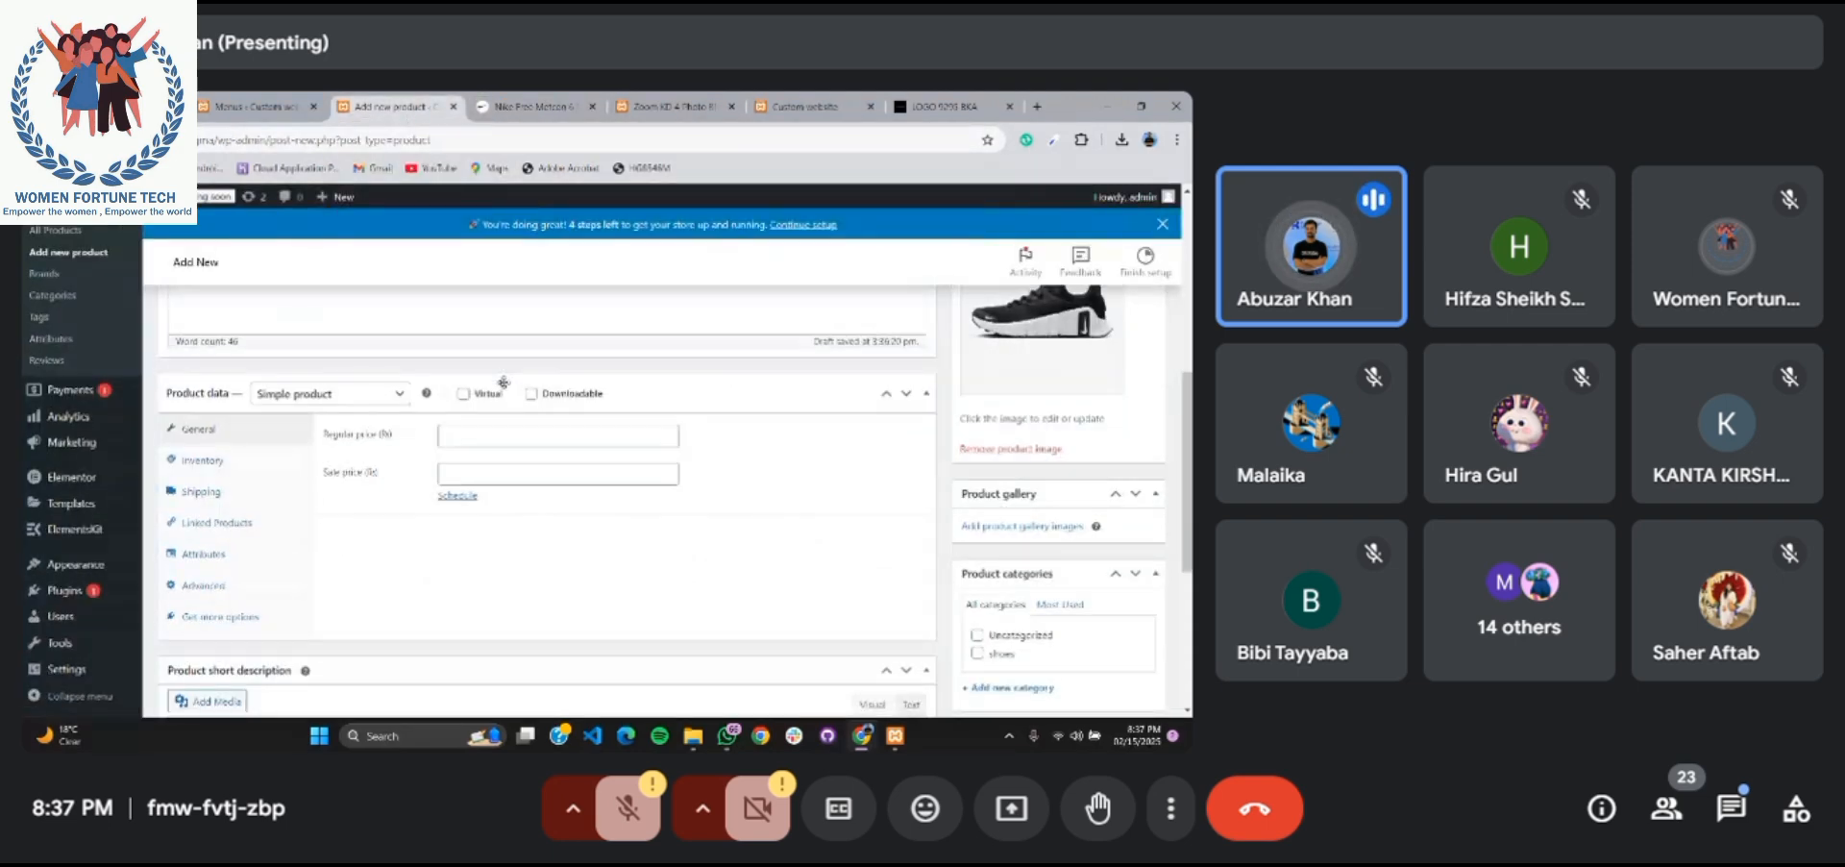
{"action": "scroll", "coordinate": [507, 387], "scroll_direction": "up", "scroll_amount": 5}
{"action": "scroll", "coordinate": [506, 387], "scroll_direction": "down", "scroll_amount": 5}
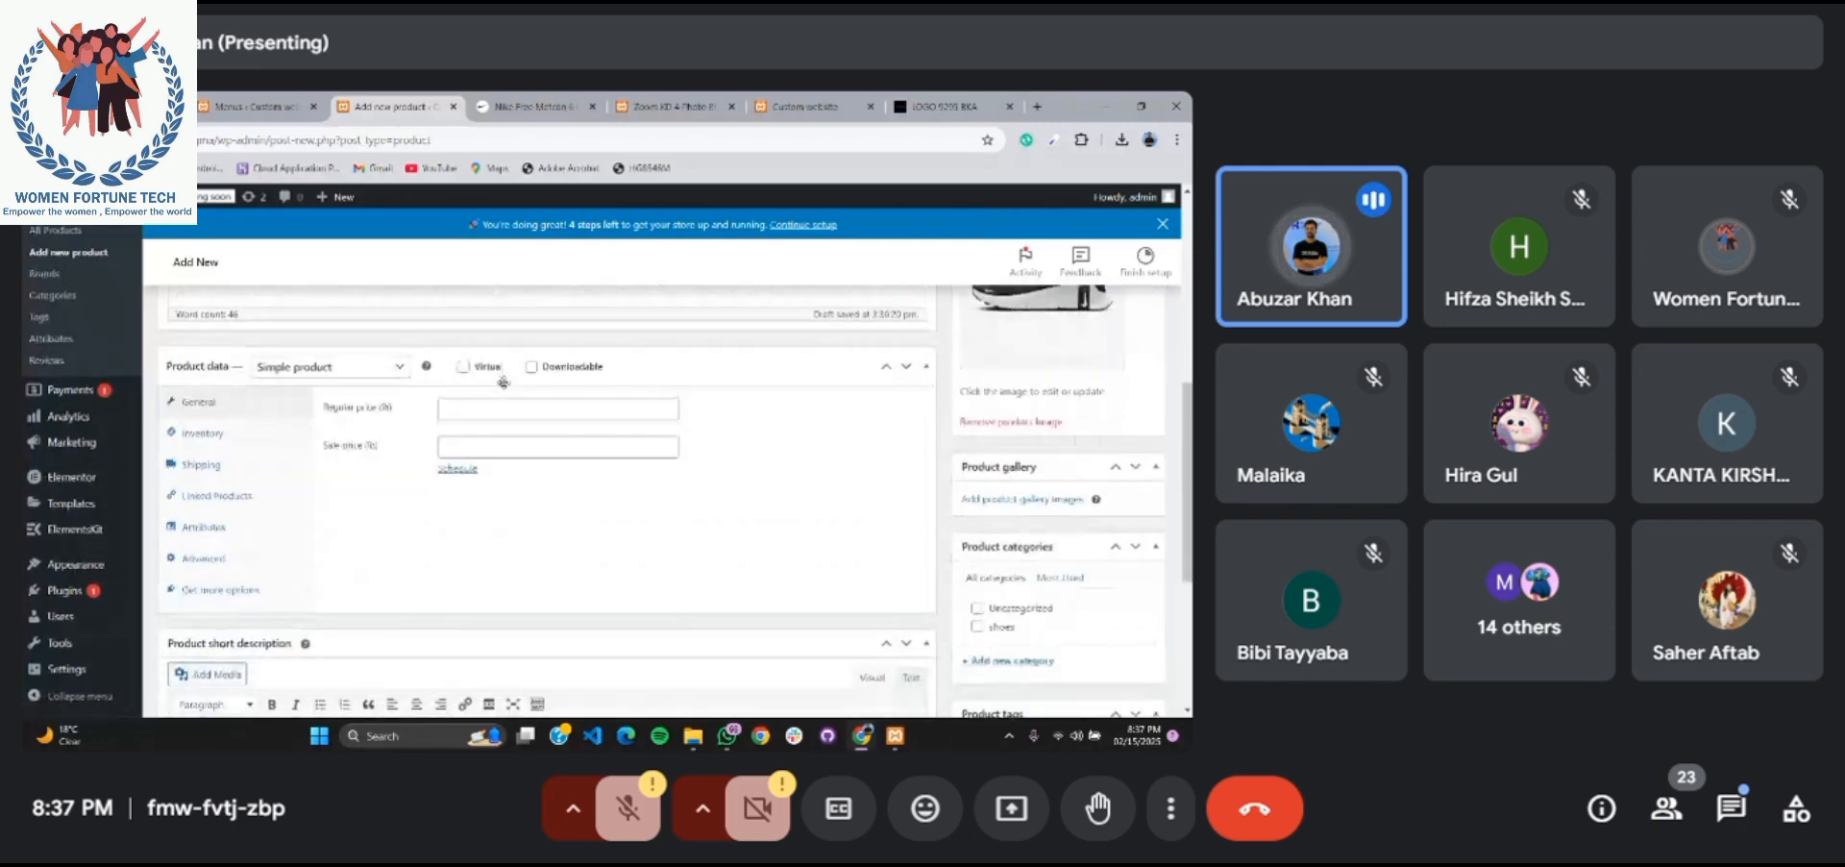
Change the product type to Variable product and dismiss the tip about adding attributes
{"action": "left_click", "coordinate": [341, 336]}
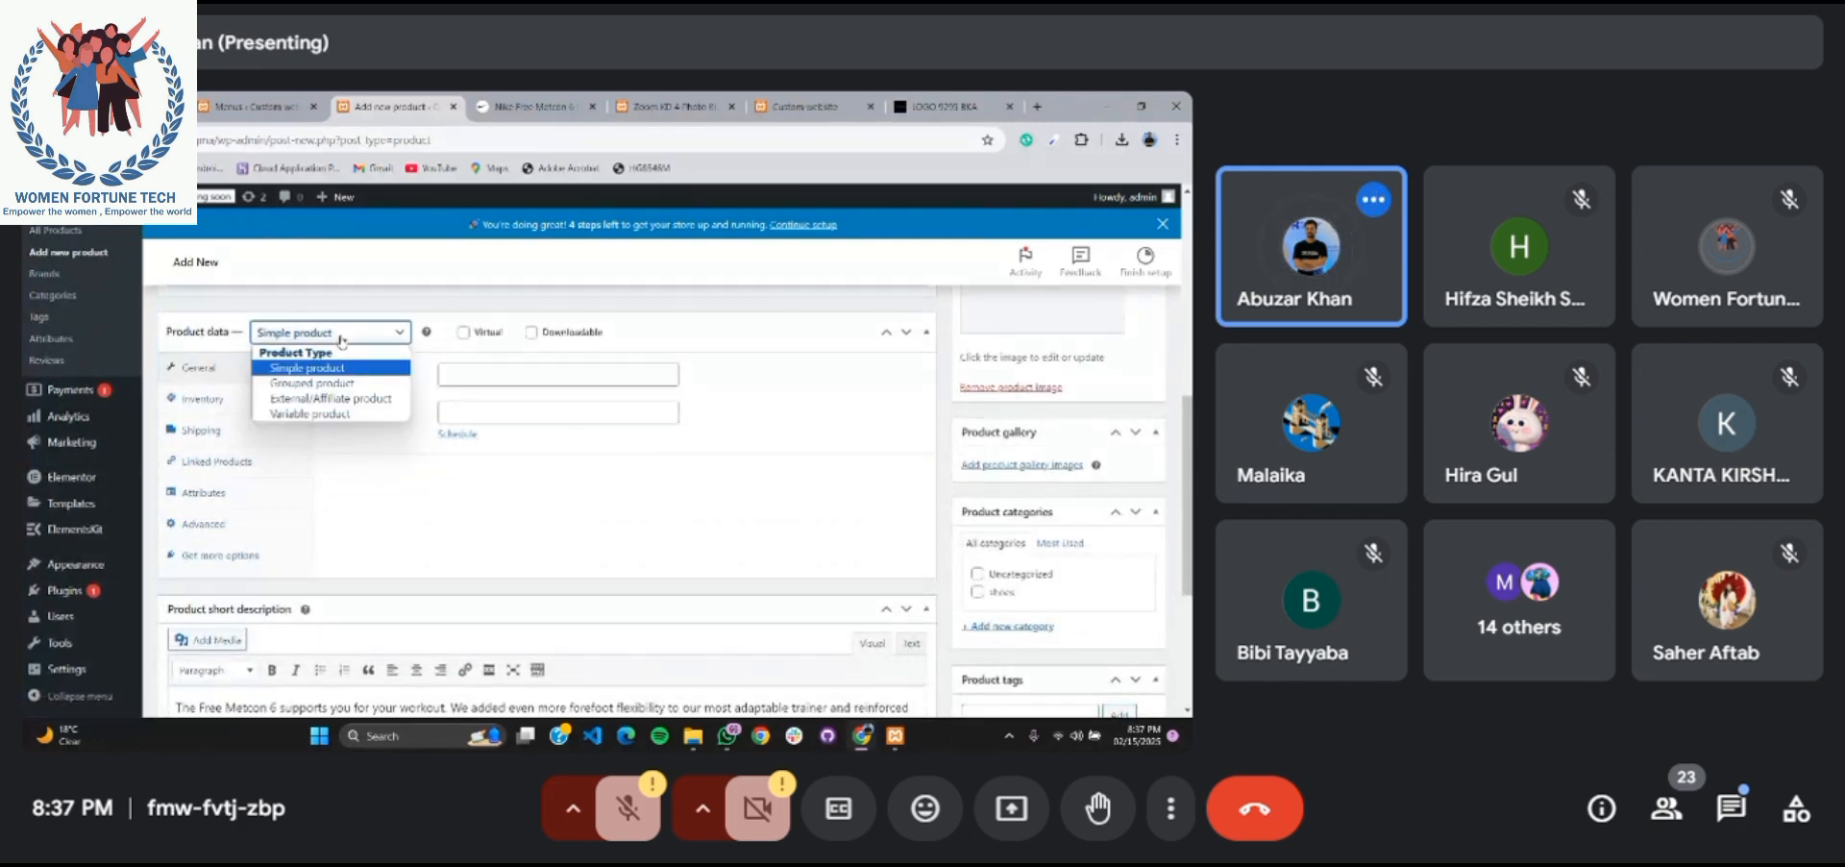
{"action": "left_click", "coordinate": [312, 414]}
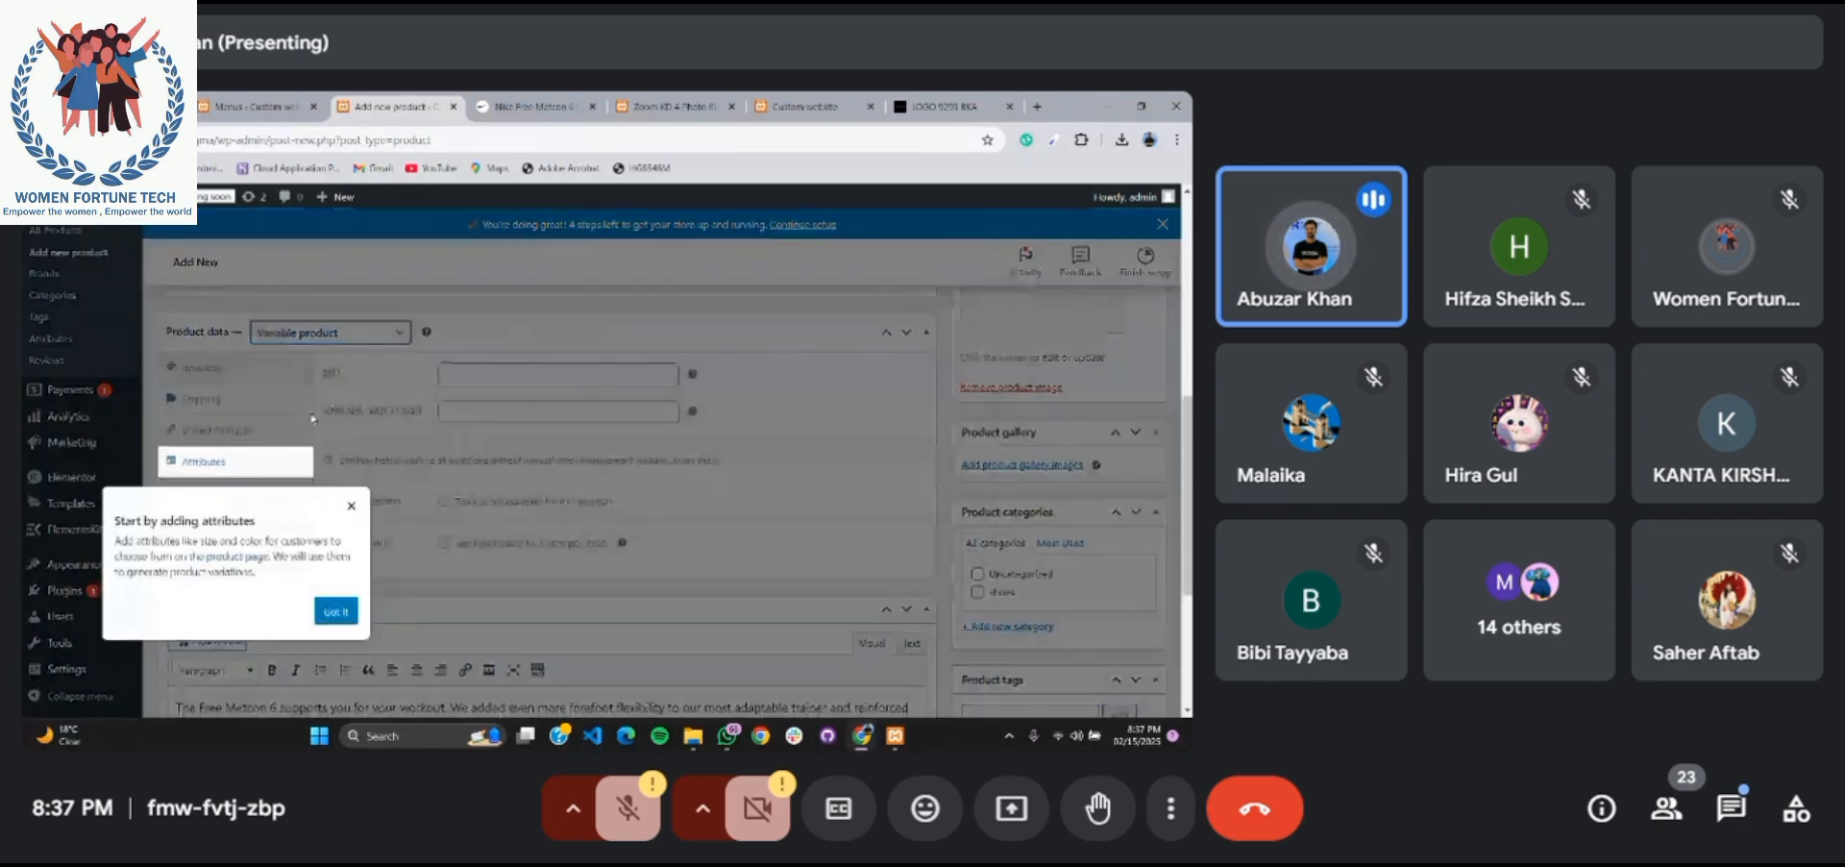
{"action": "left_click", "coordinate": [352, 505]}
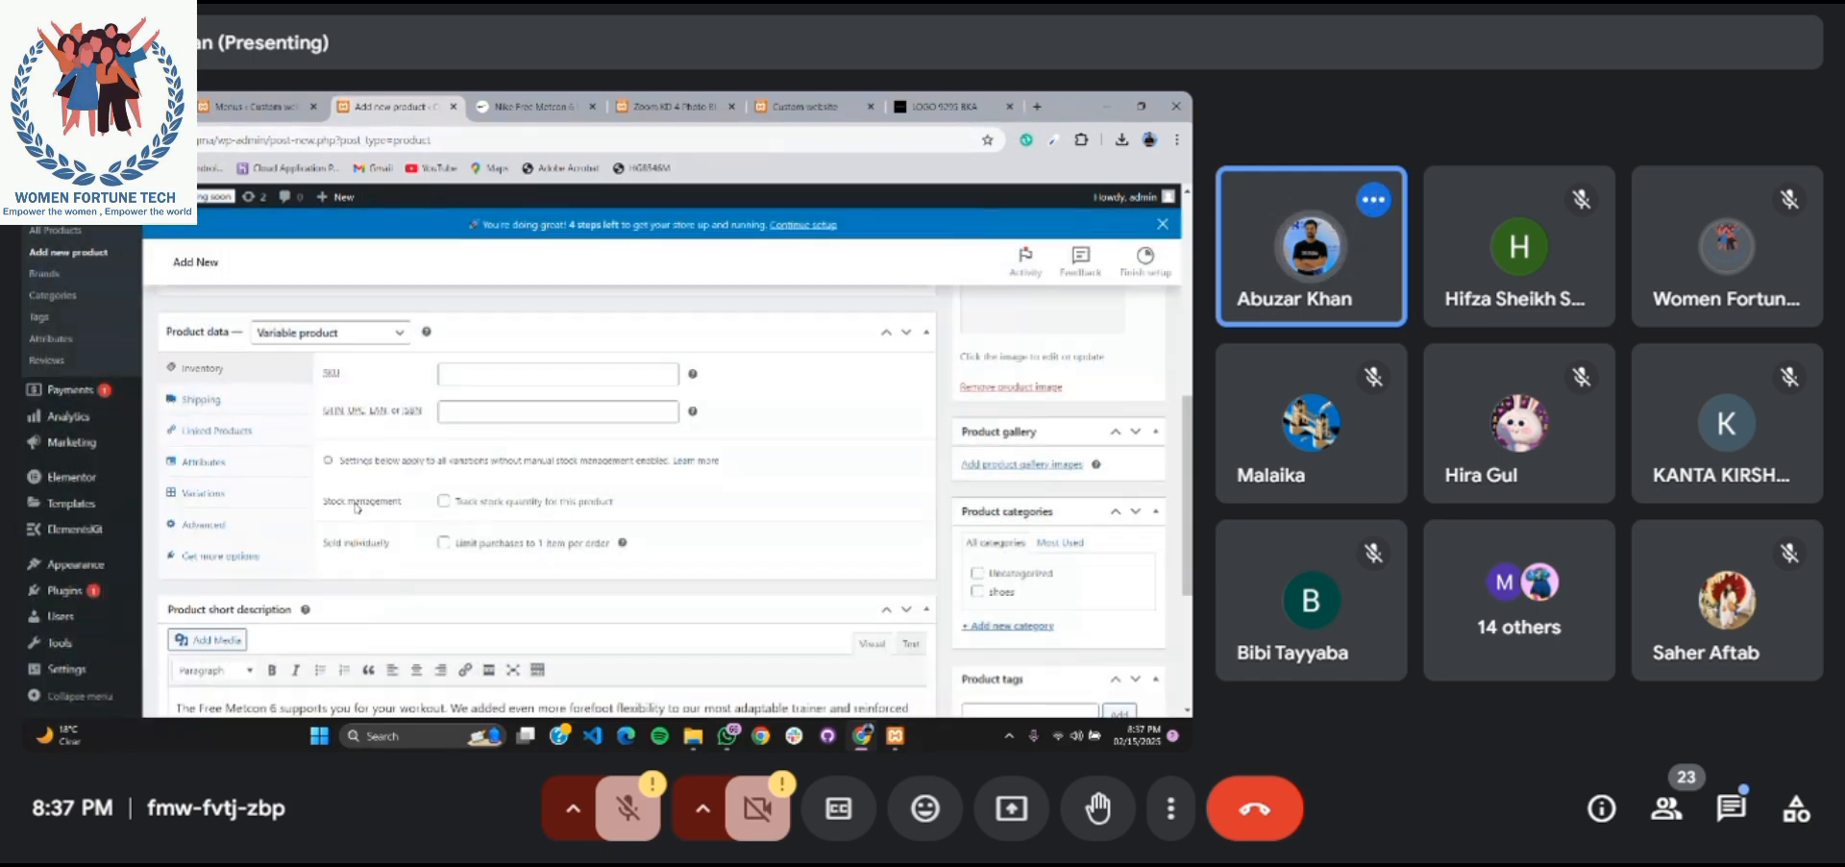
Set the product's inventory SKU to "nike-varialble"
{"action": "scroll", "coordinate": [288, 413], "scroll_direction": "up", "scroll_amount": 1}
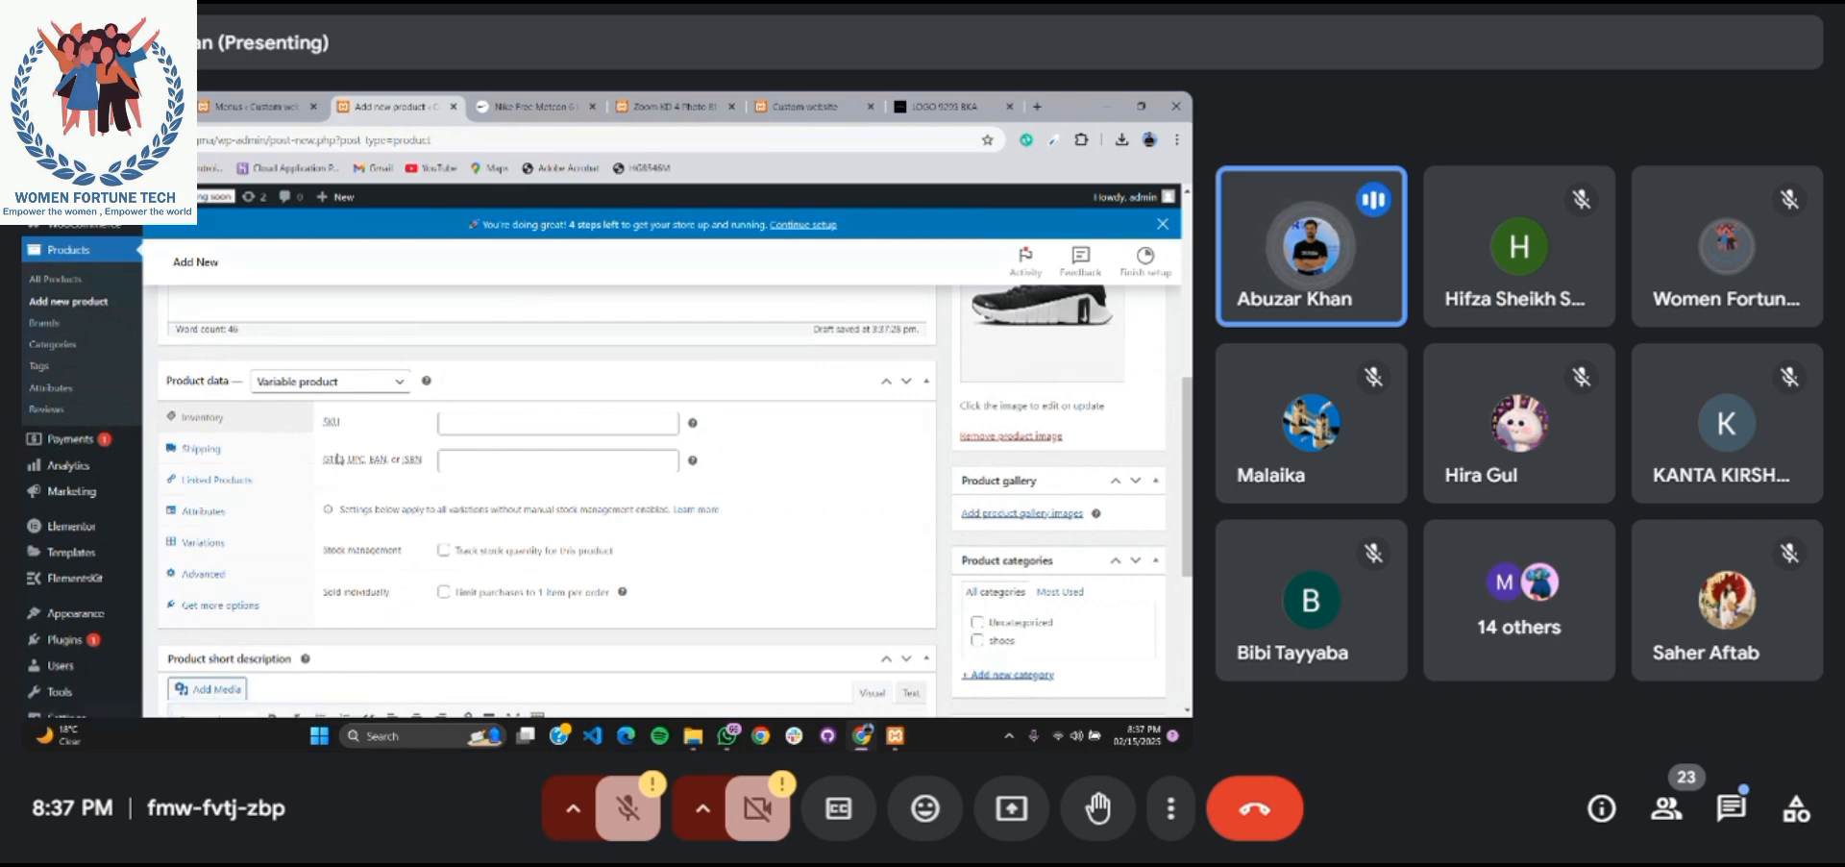
{"action": "left_click", "coordinate": [503, 424]}
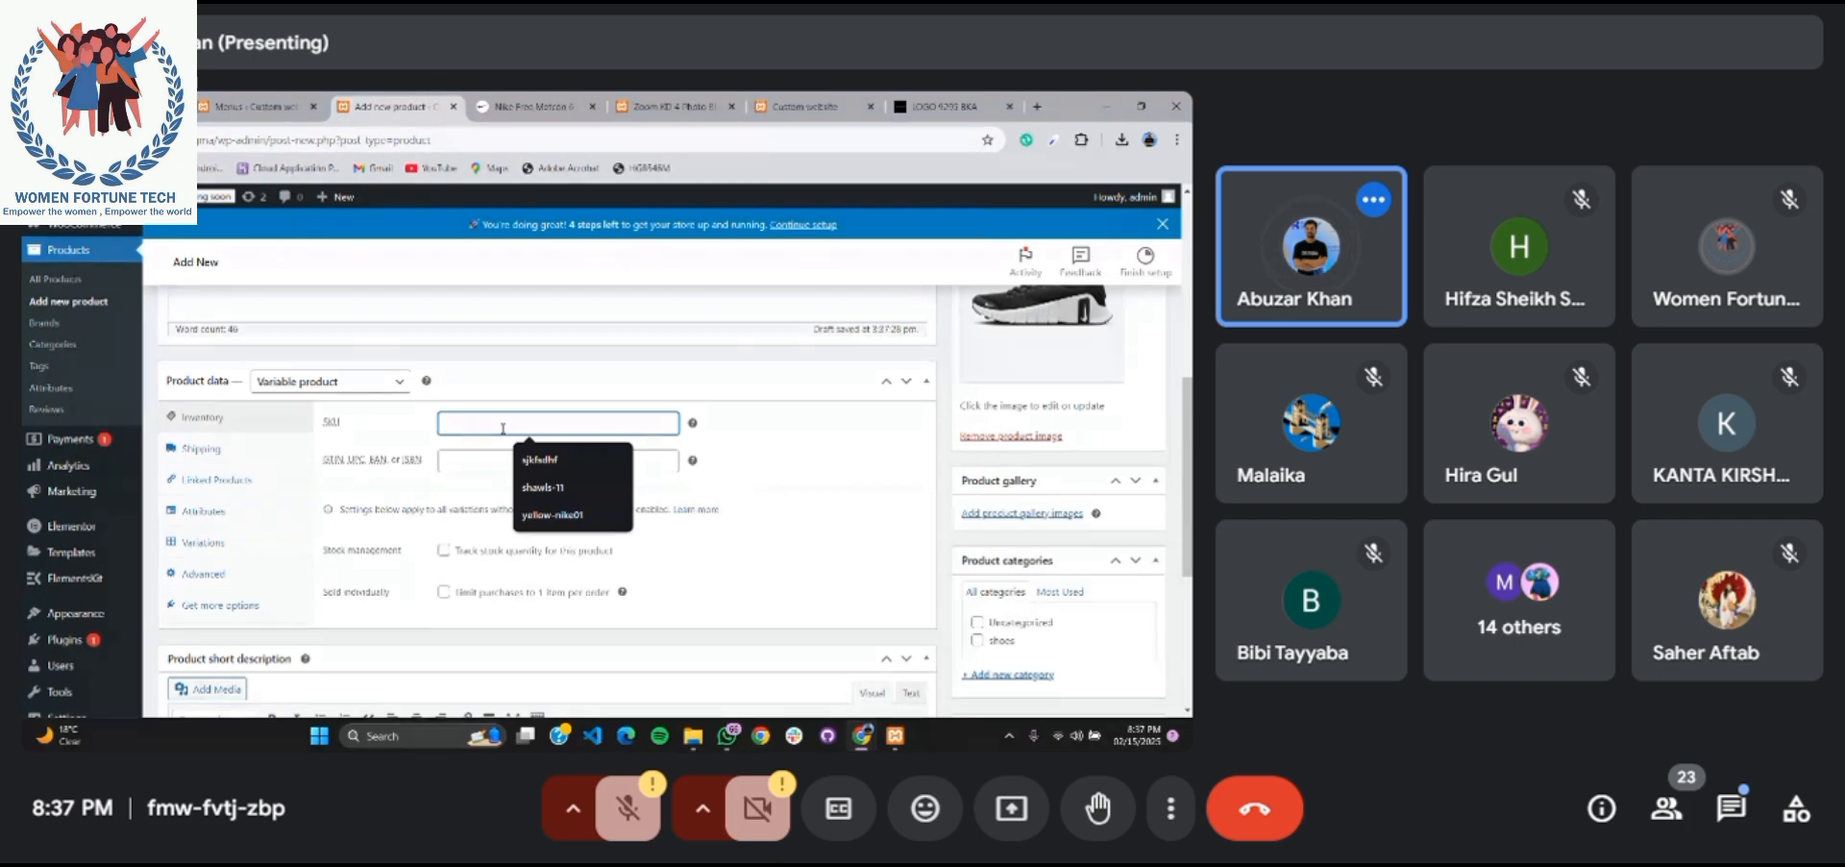
{"action": "type", "text": "nike"}
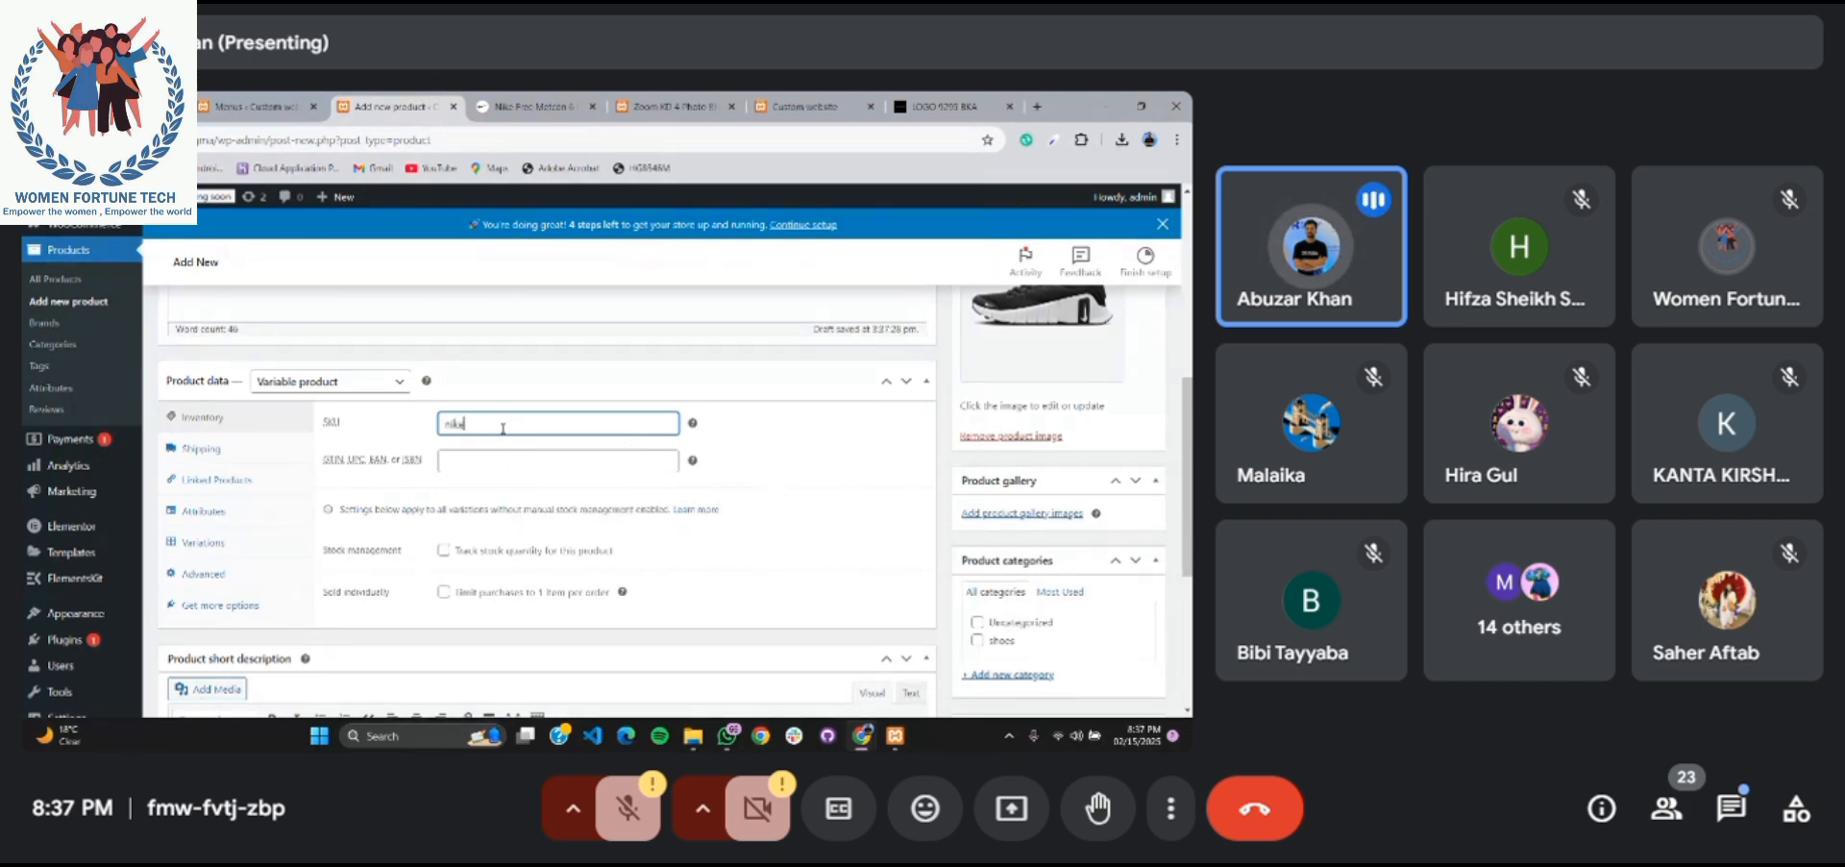
{"action": "type", "text": " saria"}
{"action": "type", "text": "ble"}
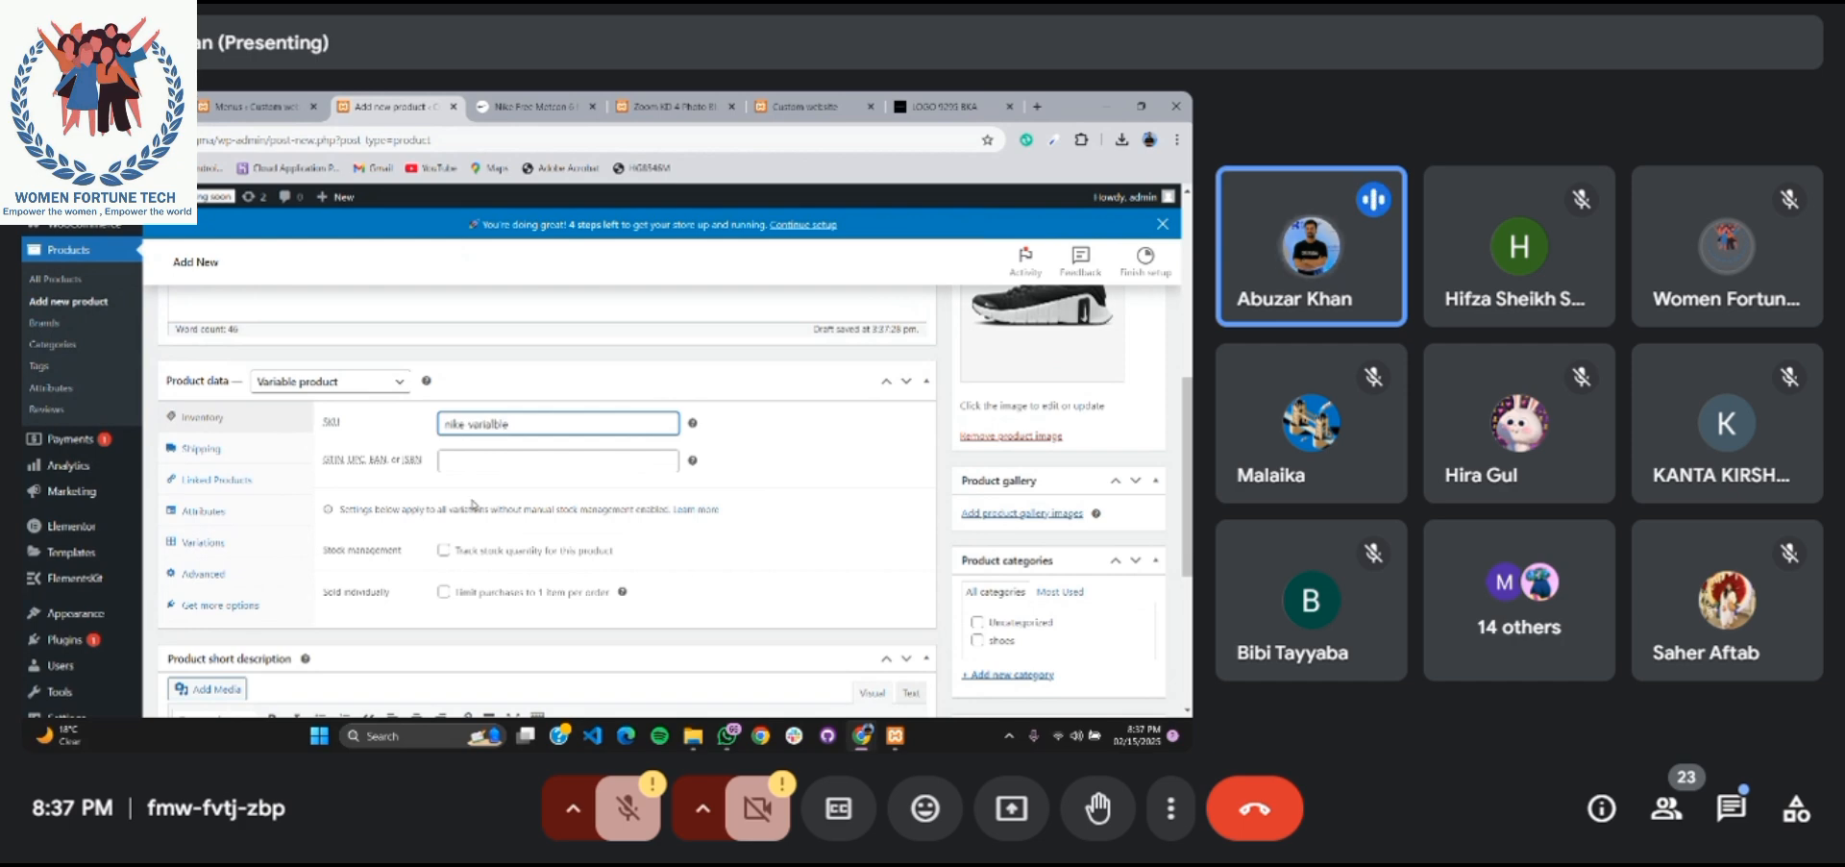
Enable stock quantity tracking for the product and set the quantity to 100
{"action": "scroll", "coordinate": [462, 507], "scroll_direction": "down", "scroll_amount": 1}
{"action": "left_click", "coordinate": [442, 503]}
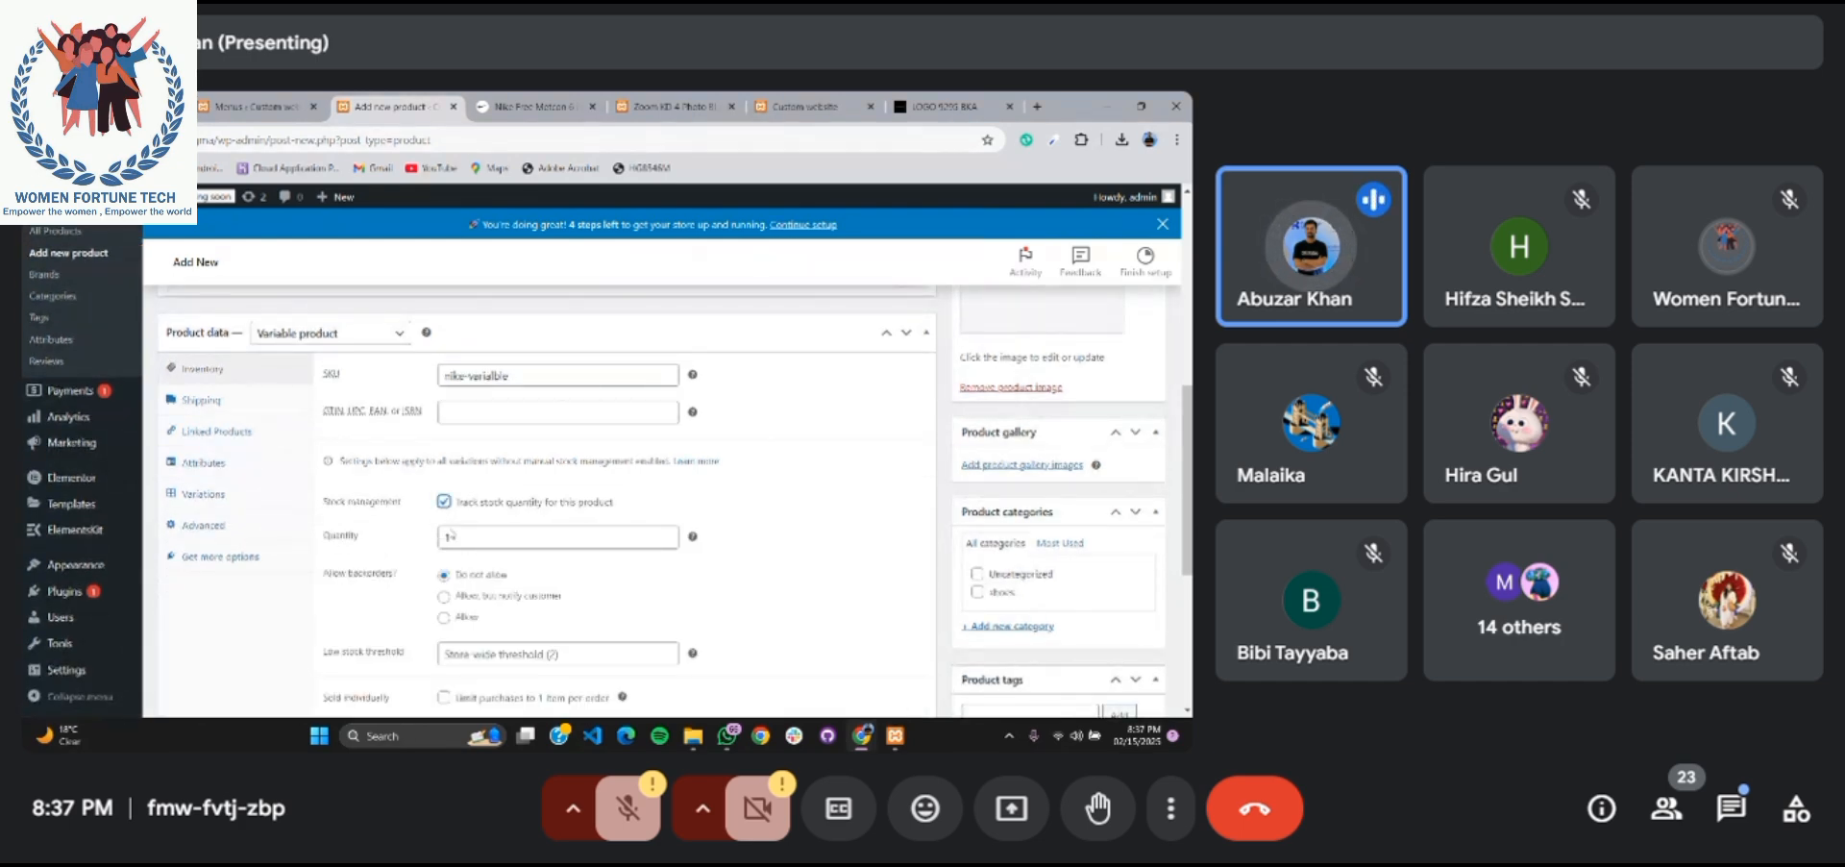
{"action": "left_click", "coordinate": [463, 538]}
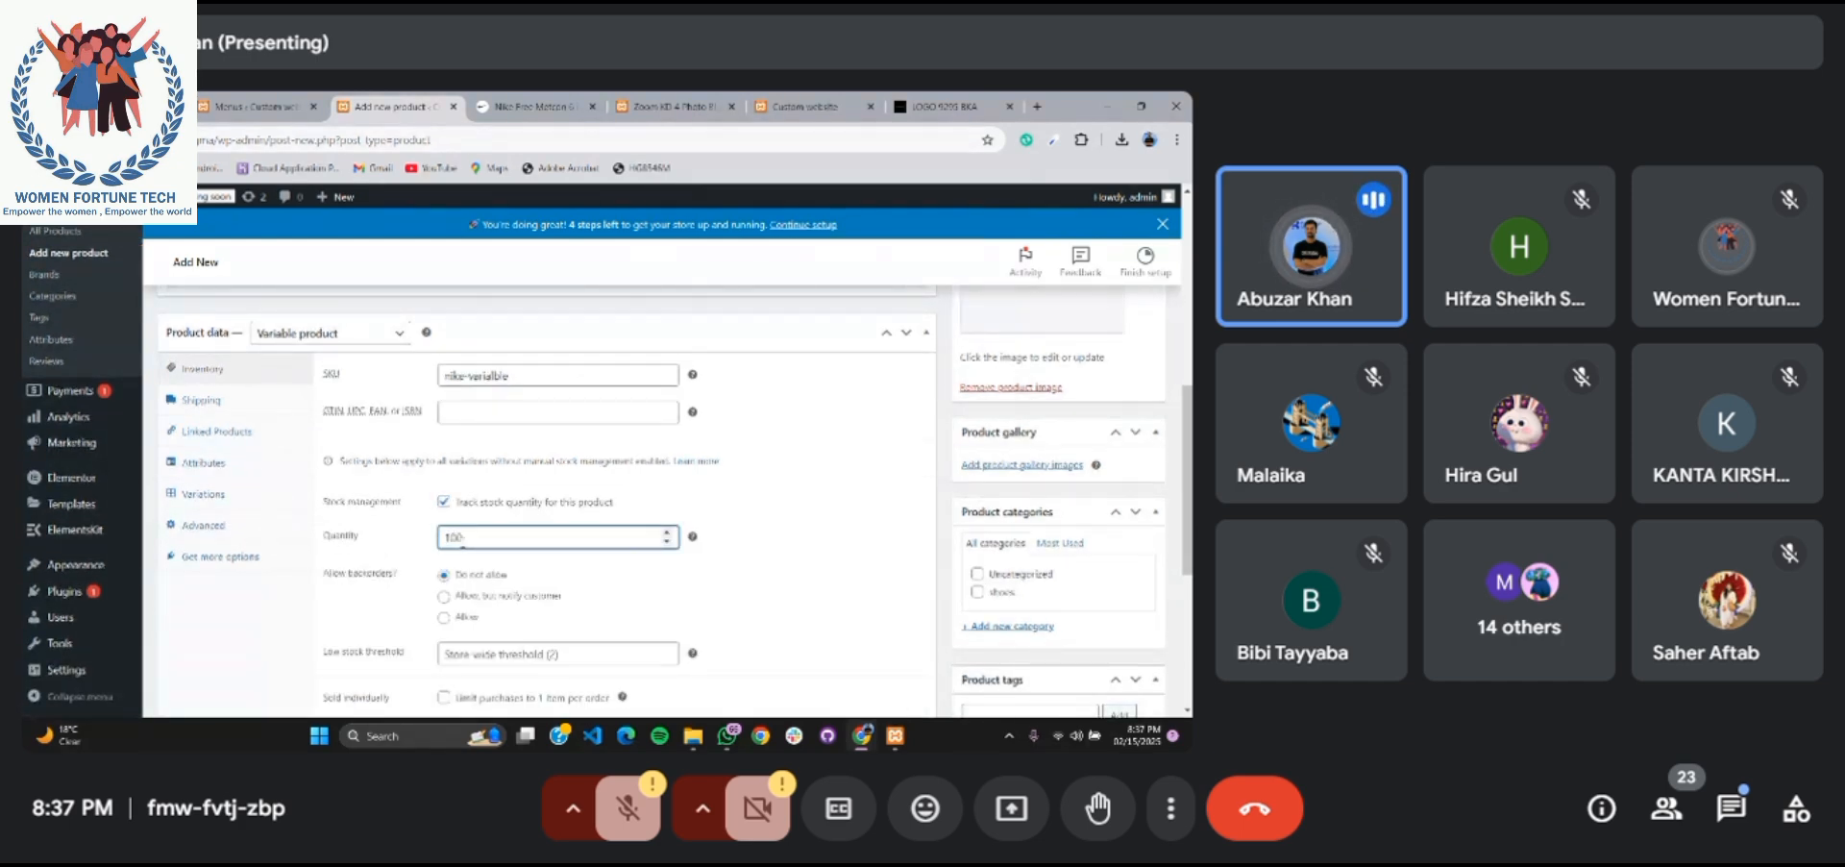
Set the shipping weight to 0.5 kg and the dimensions to 12 × 12 × 12 cm, keeping No shipping class
{"action": "left_click", "coordinate": [217, 402]}
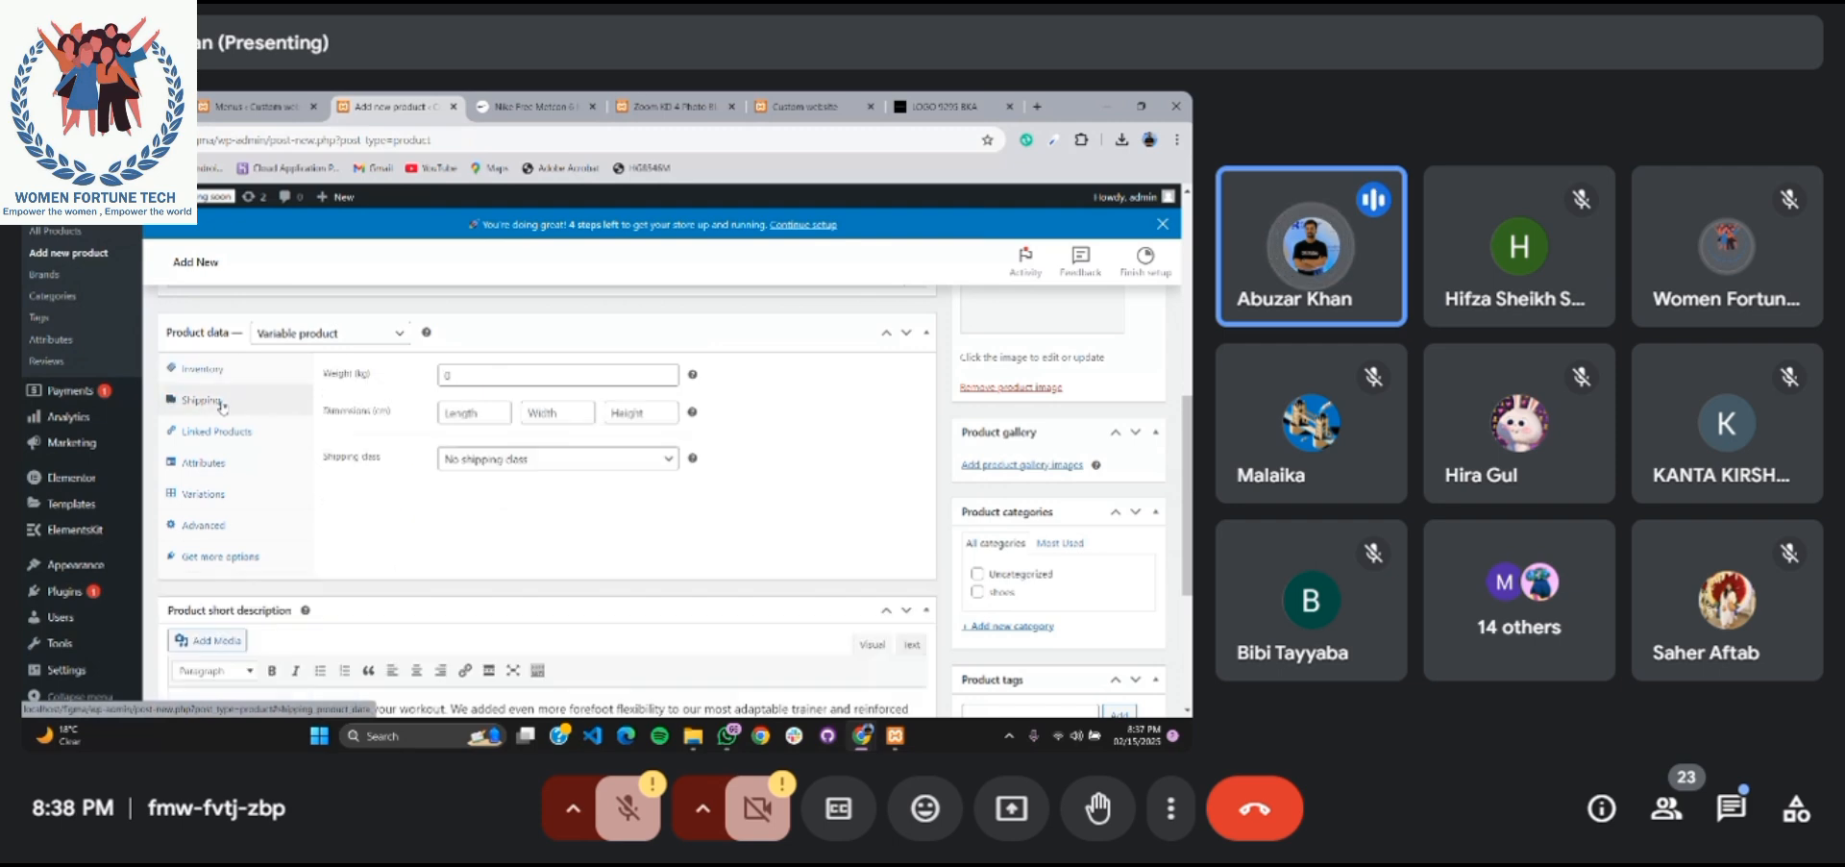
{"action": "left_click", "coordinate": [482, 379]}
{"action": "type", "text": "0.5"}
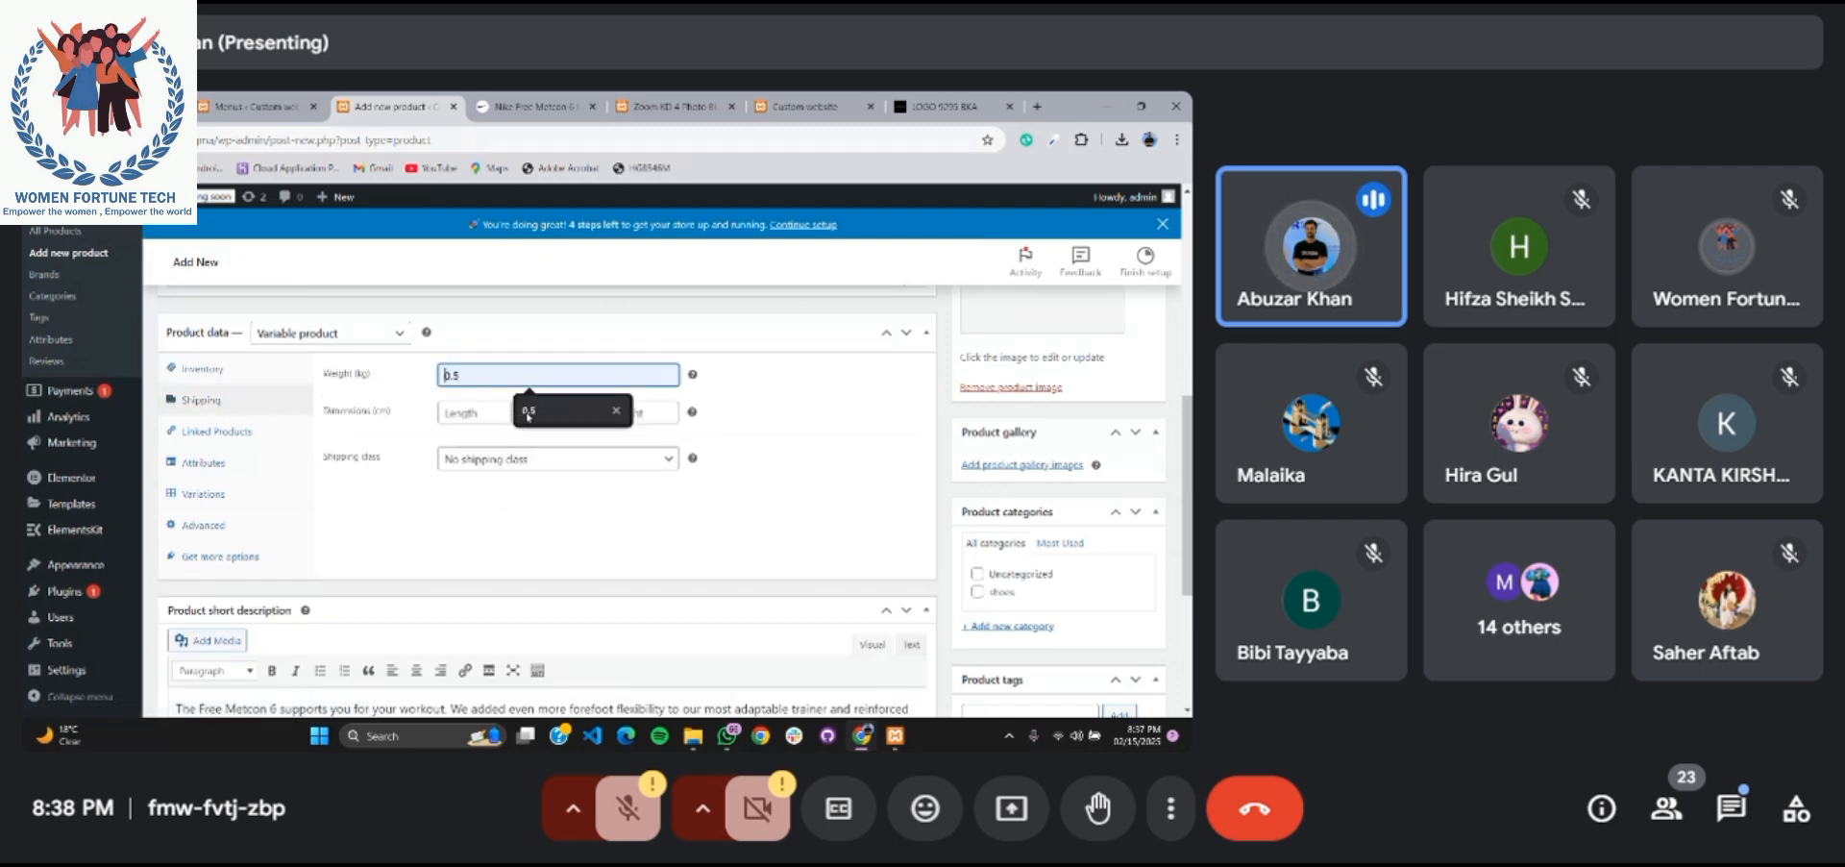
{"action": "left_click", "coordinate": [471, 412]}
{"action": "type", "text": "12"}
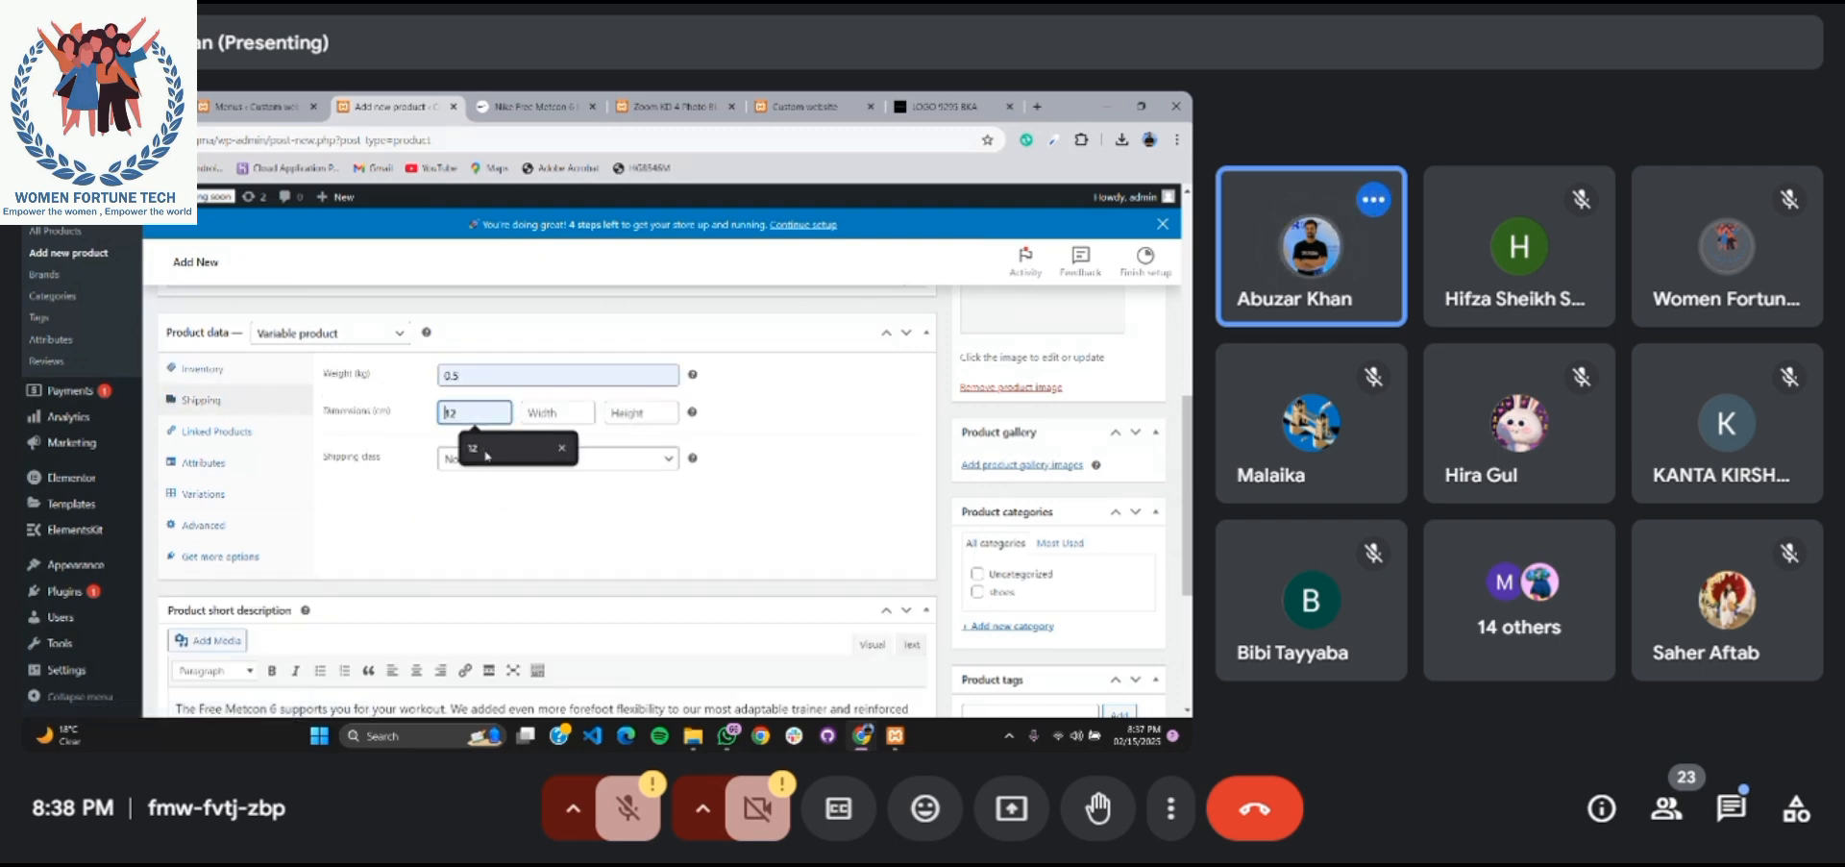
{"action": "left_click", "coordinate": [538, 412]}
{"action": "type", "text": "12"}
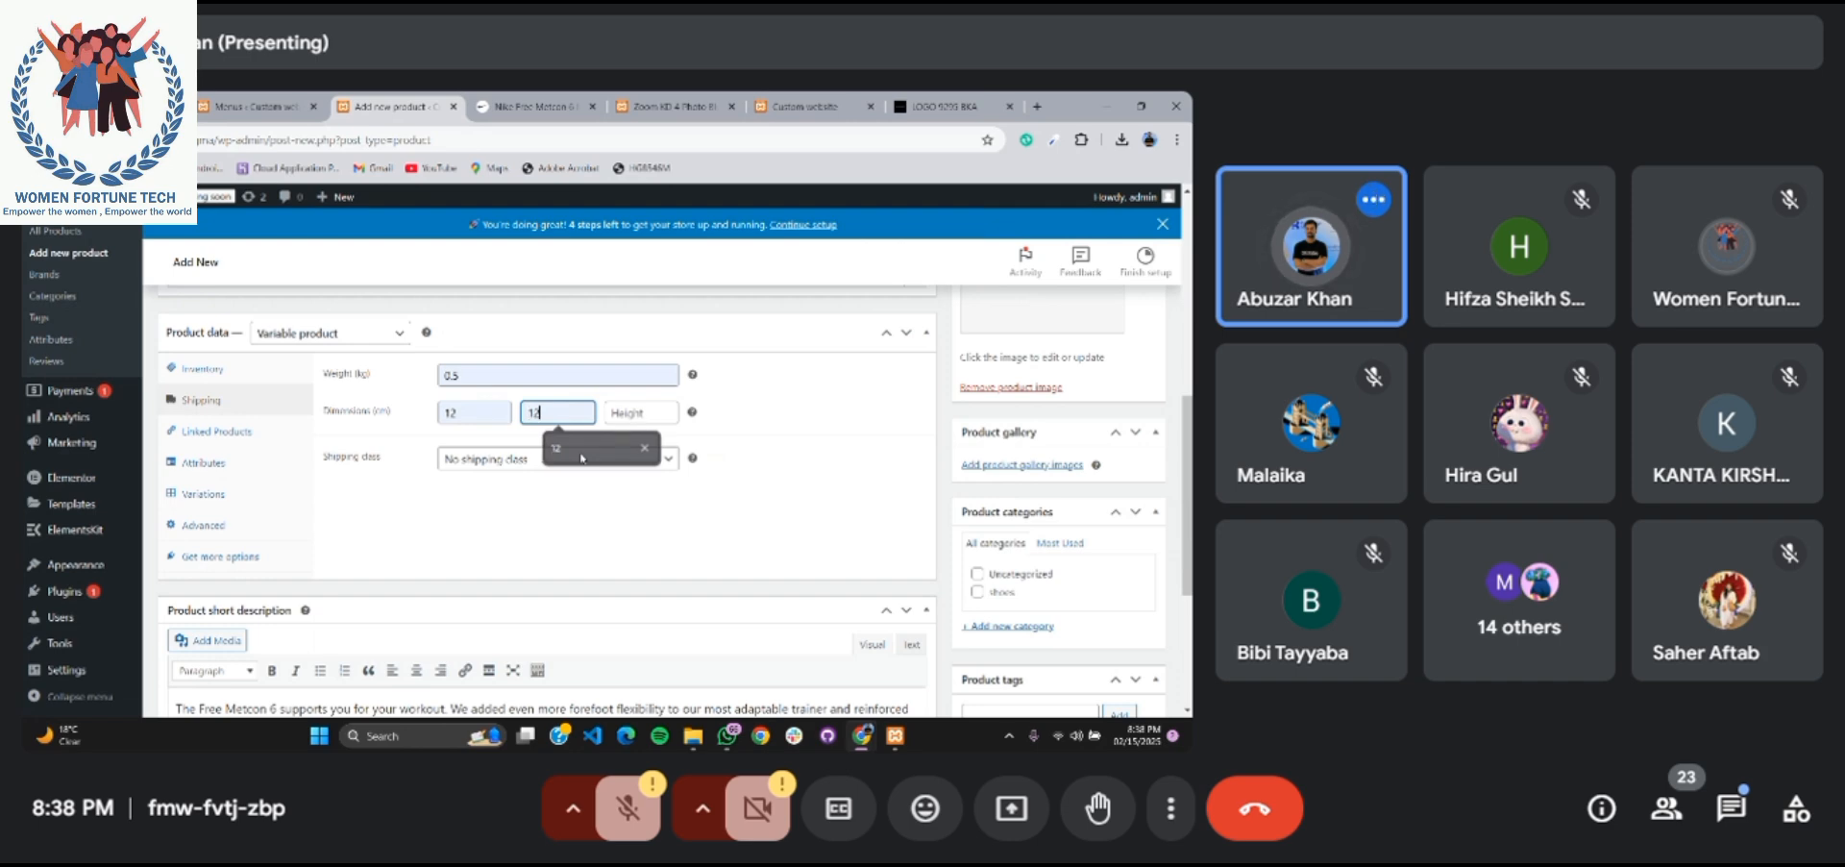
{"action": "left_click", "coordinate": [637, 407]}
{"action": "type", "text": "12"}
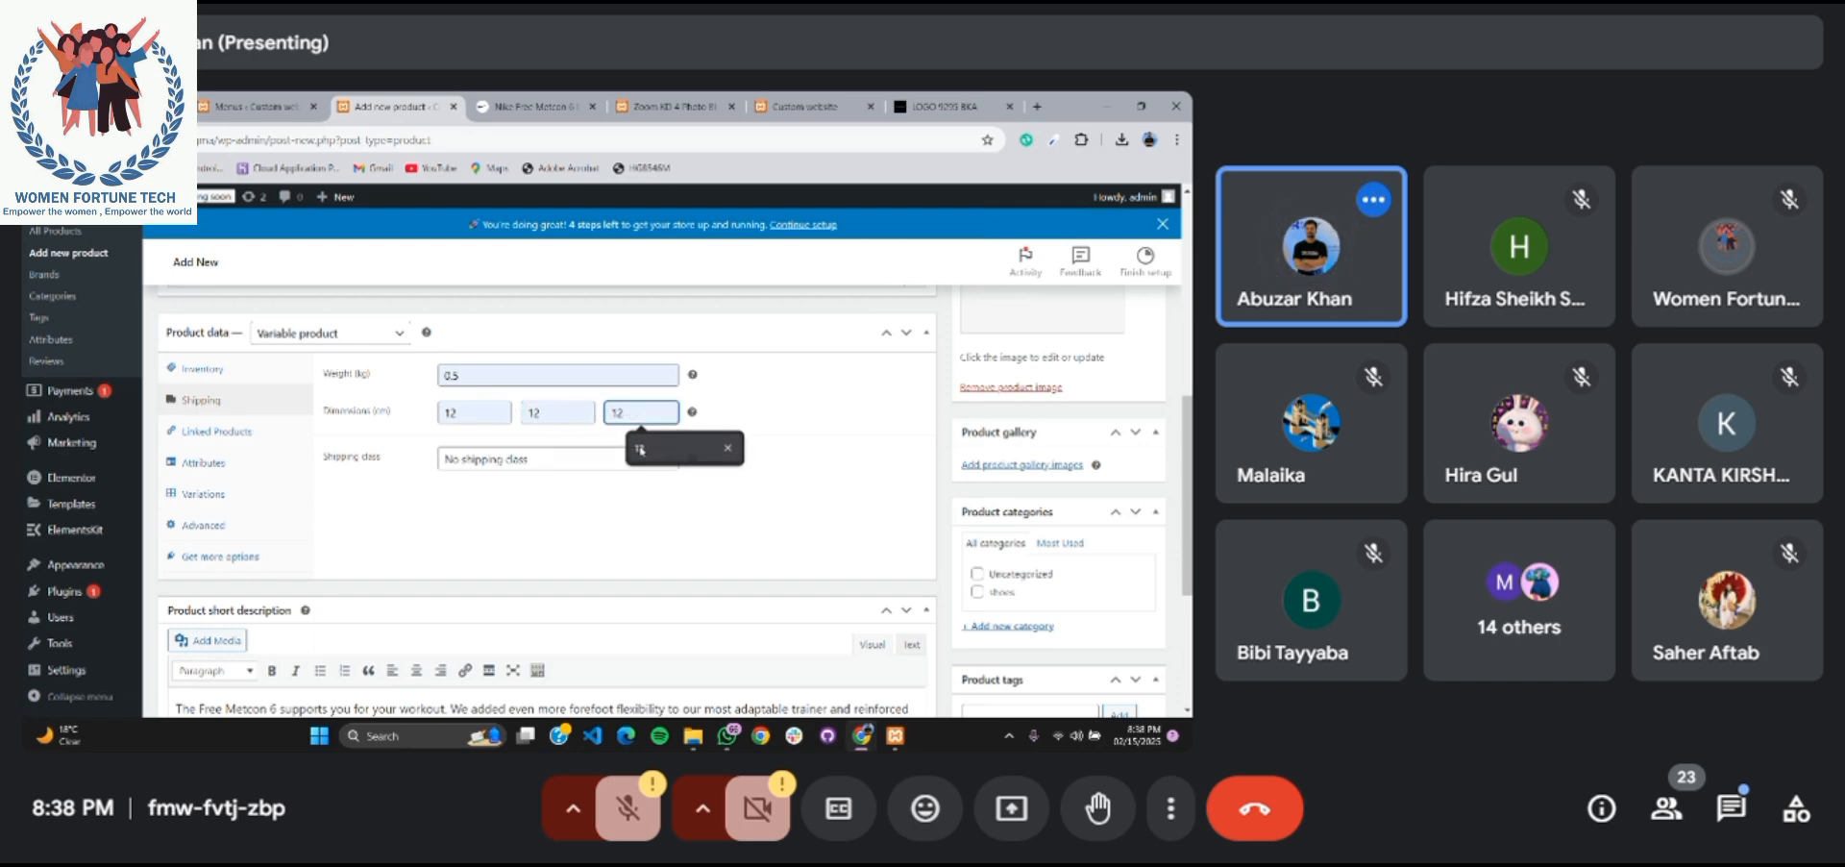
{"action": "left_click", "coordinate": [553, 458]}
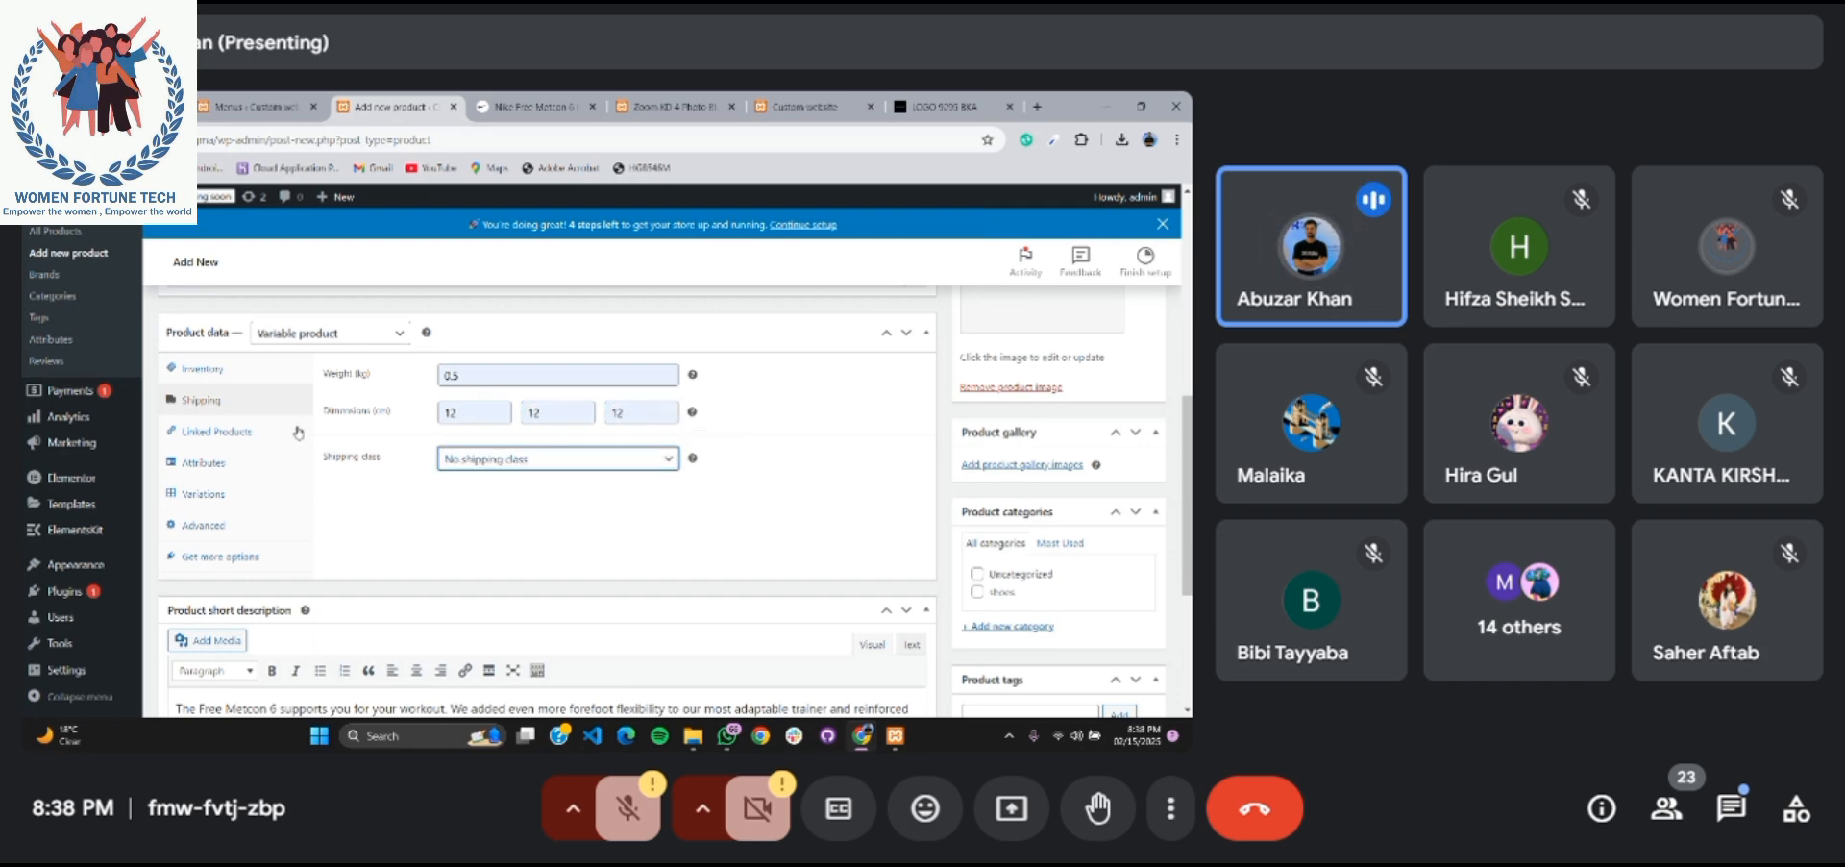
Search for "nik" among the products that can be linked as upsells
{"action": "left_click", "coordinate": [258, 434]}
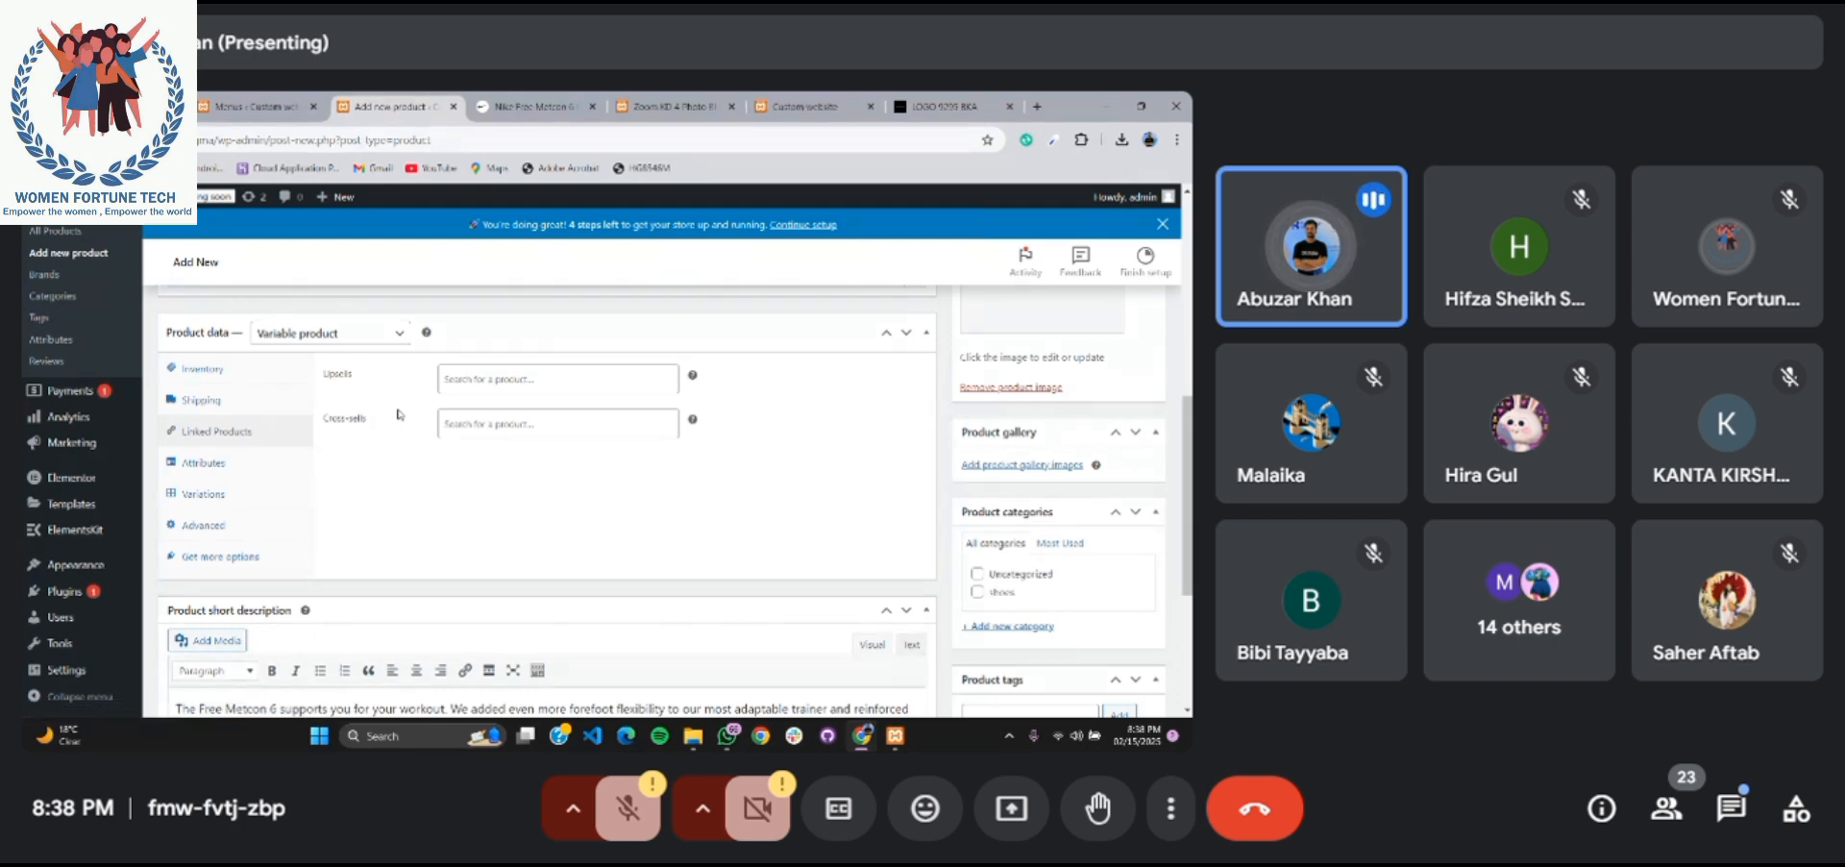
{"action": "left_click", "coordinate": [491, 379]}
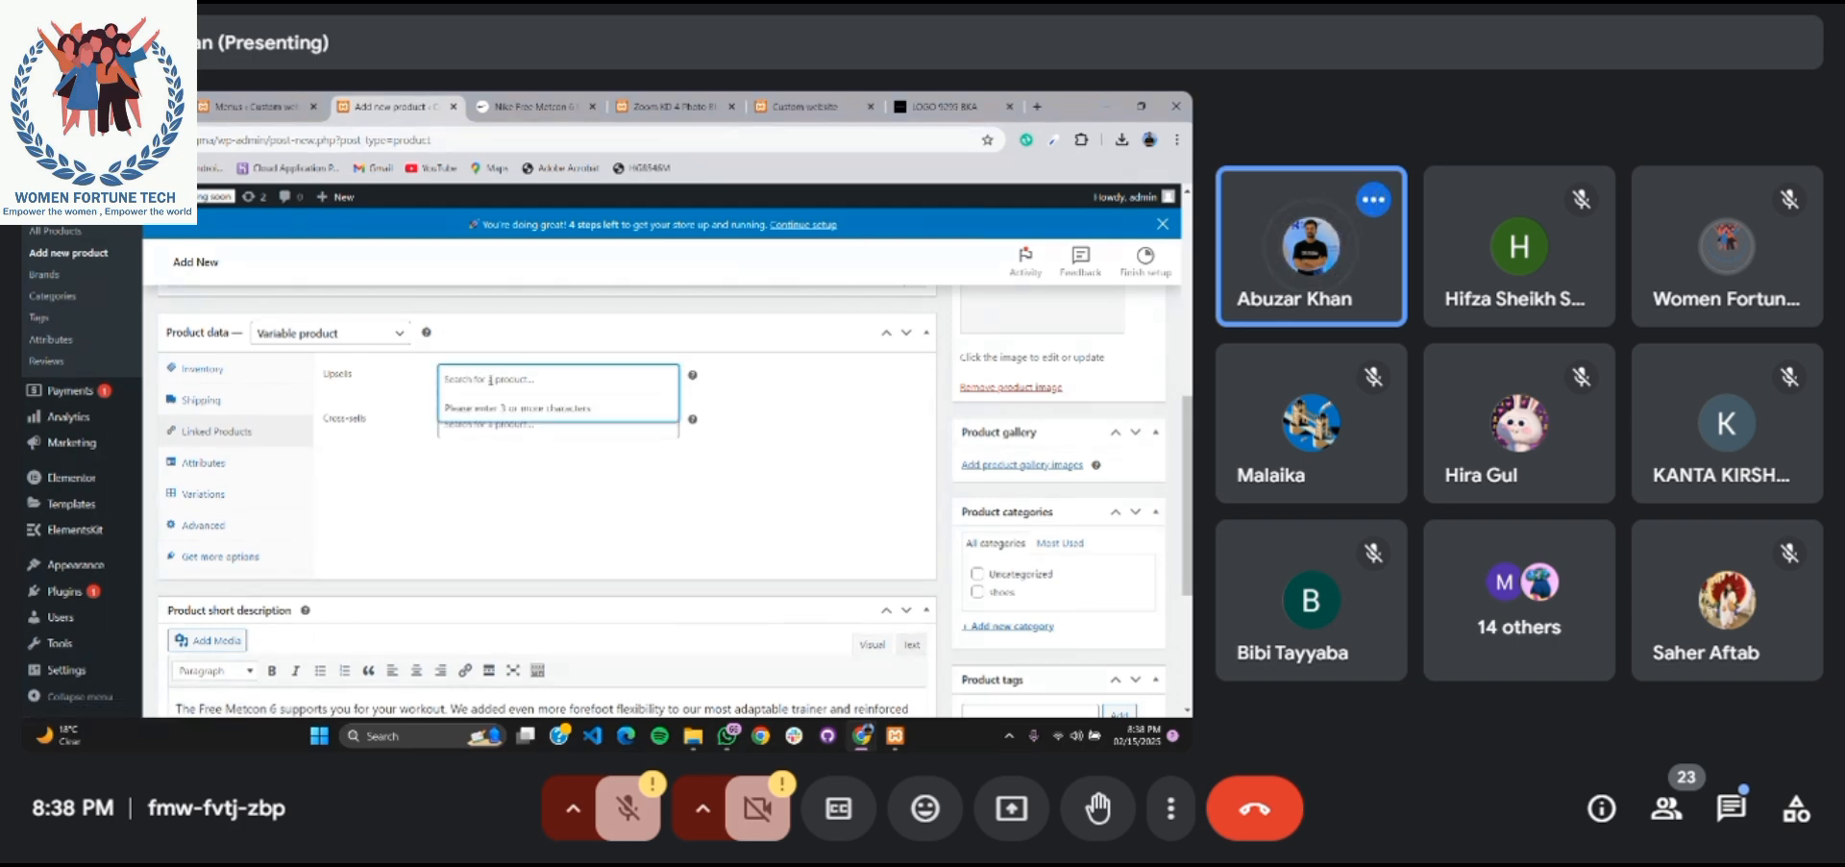
{"action": "type", "text": "nik"}
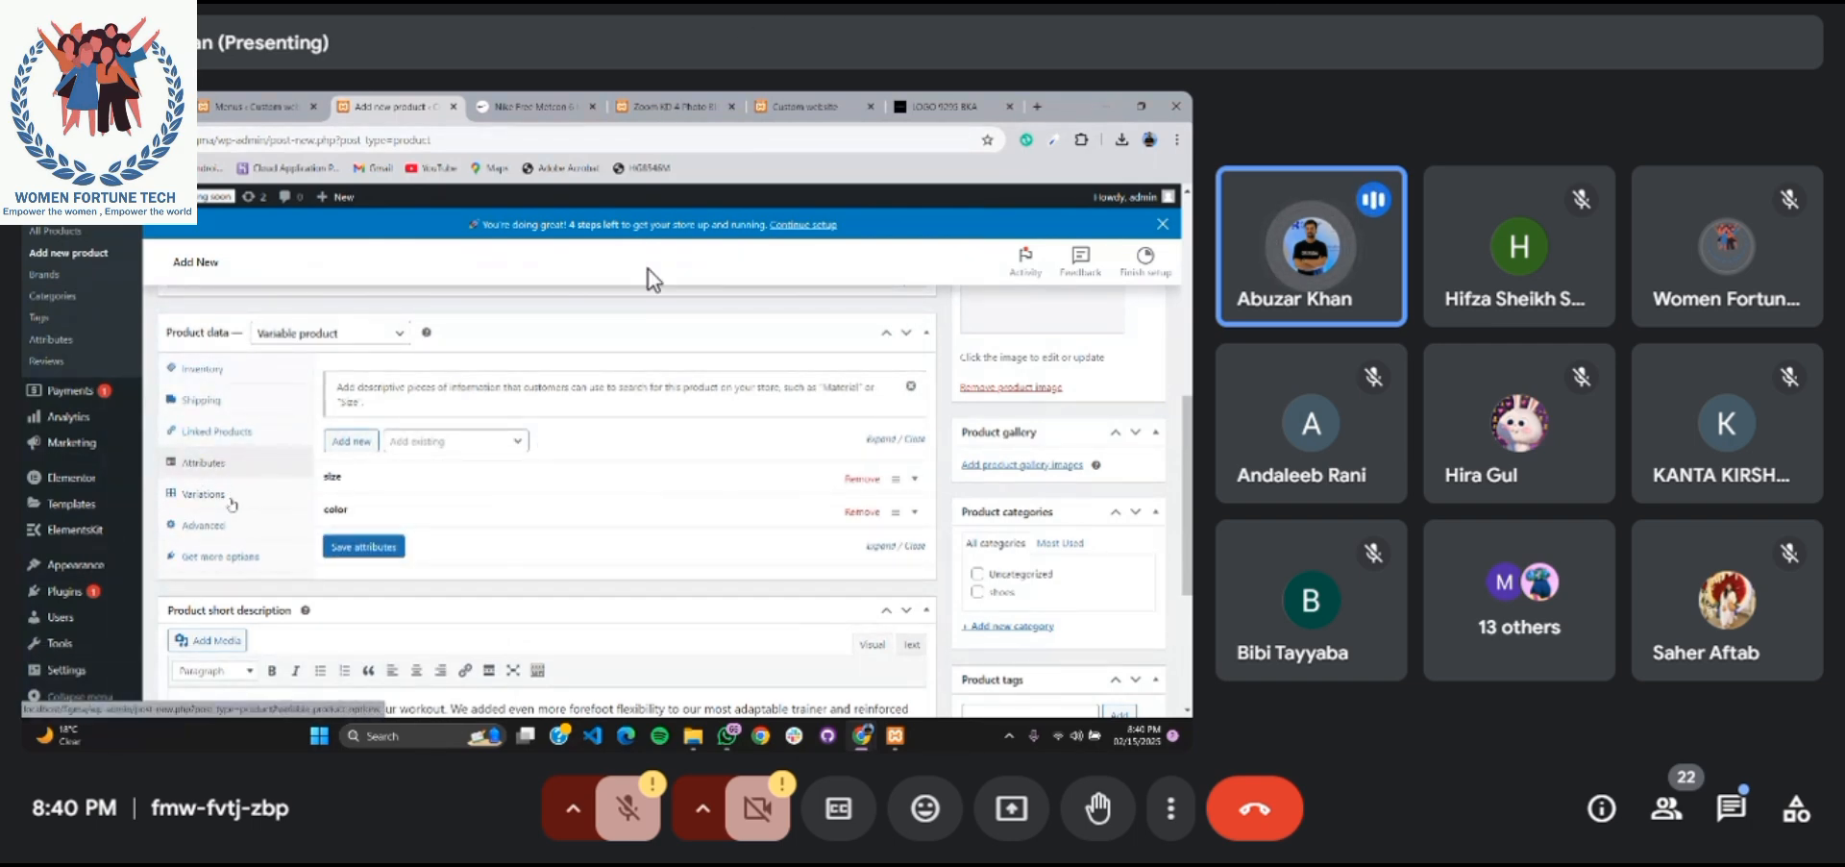
Generate all product variations from the size and color attributes and confirm the generation
{"action": "left_click", "coordinate": [231, 503]}
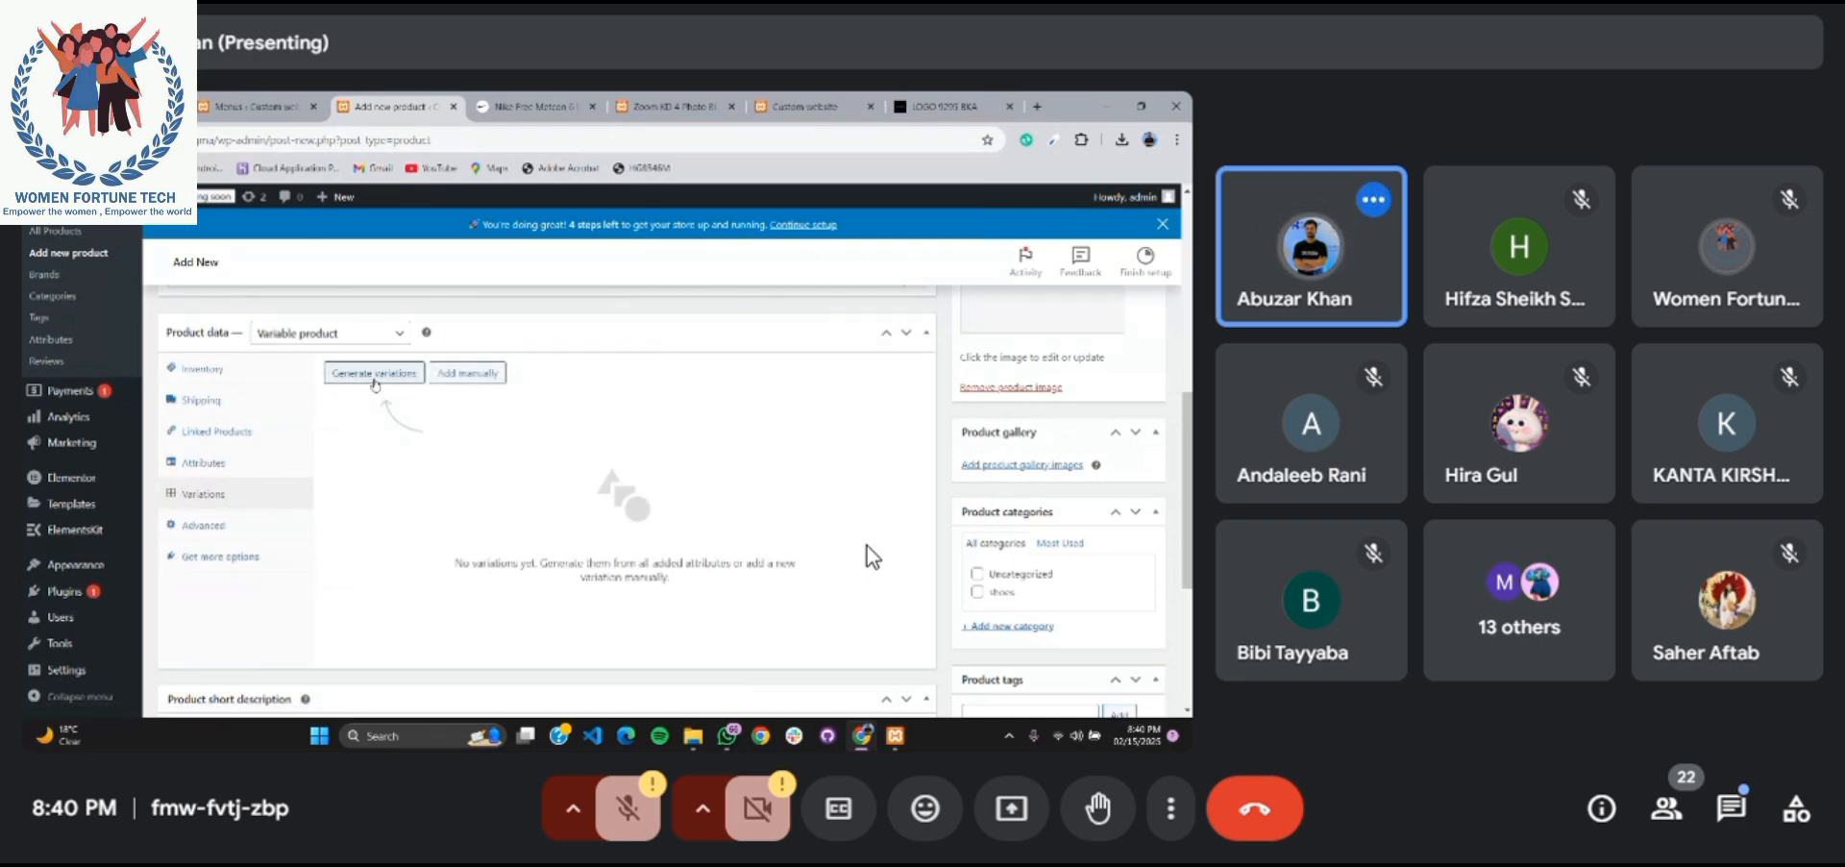
{"action": "left_click", "coordinate": [374, 380]}
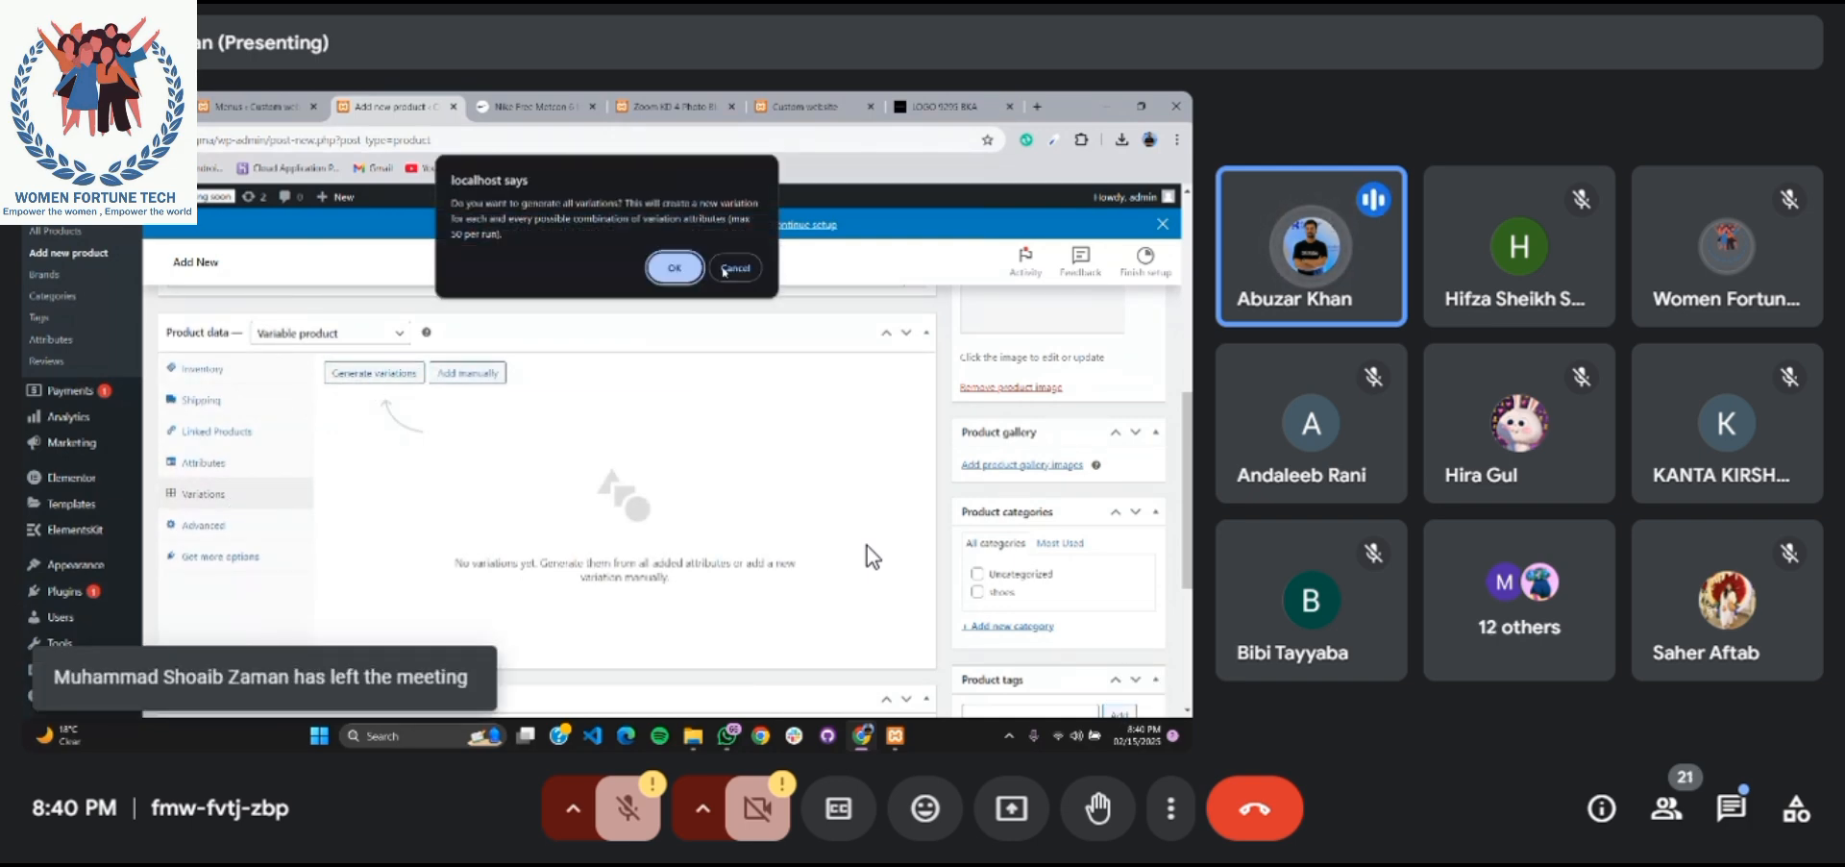
{"action": "left_click", "coordinate": [676, 269]}
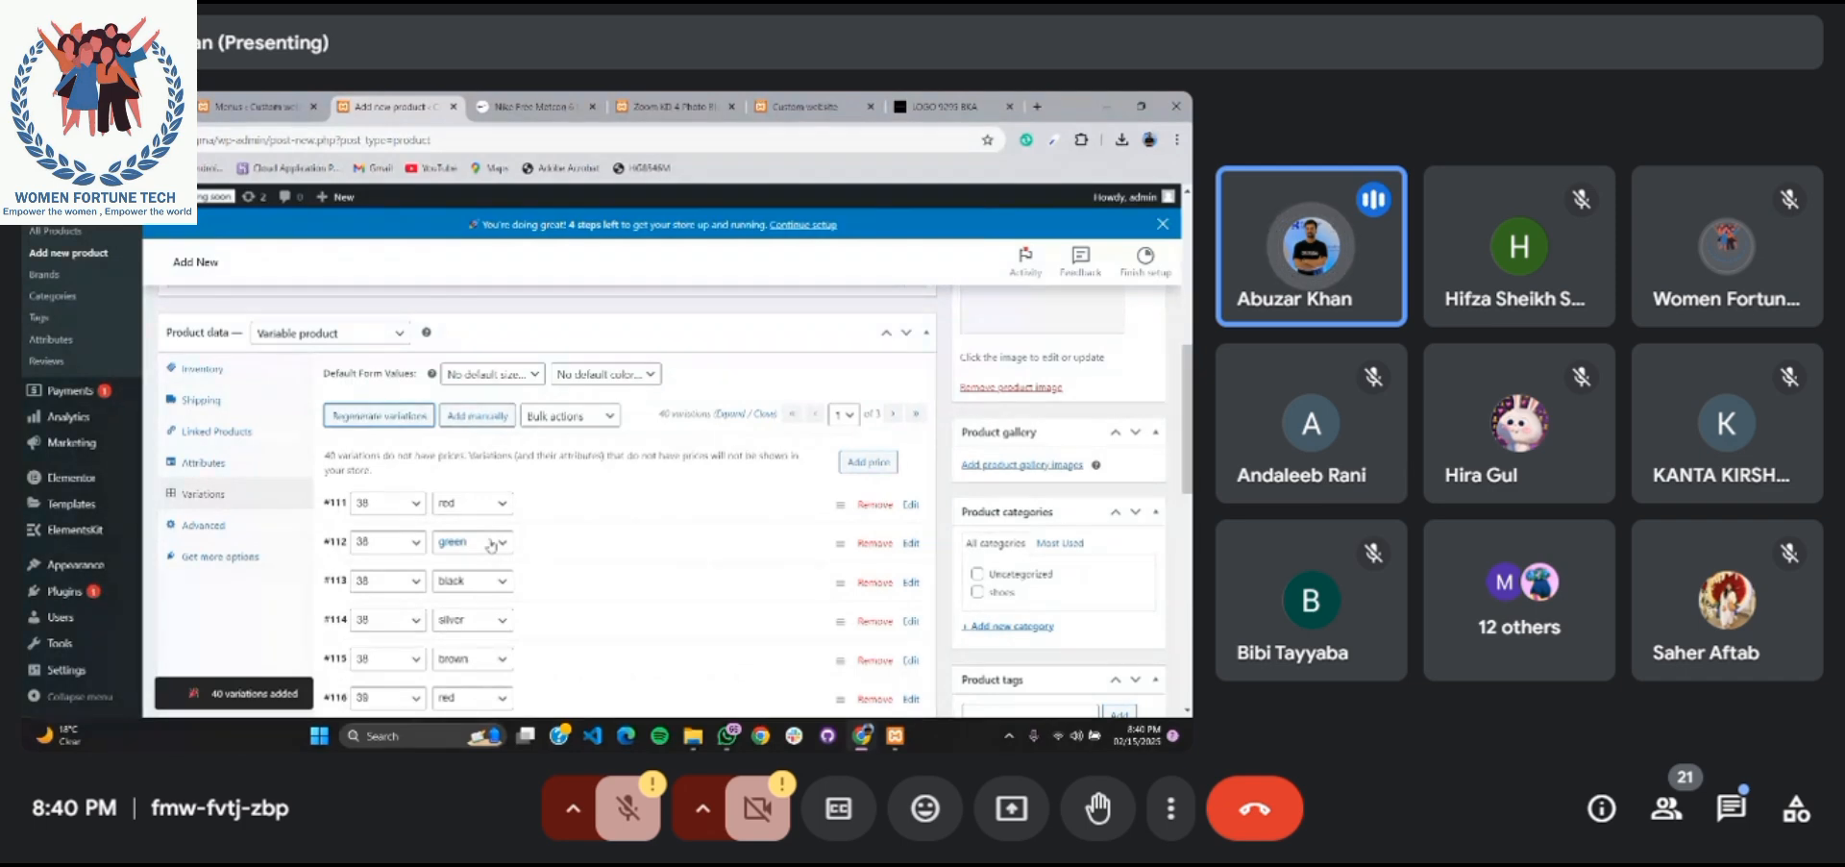
Review the generated size and color variations and the bulk actions available for them
{"action": "scroll", "coordinate": [491, 545], "scroll_direction": "down", "scroll_amount": 1}
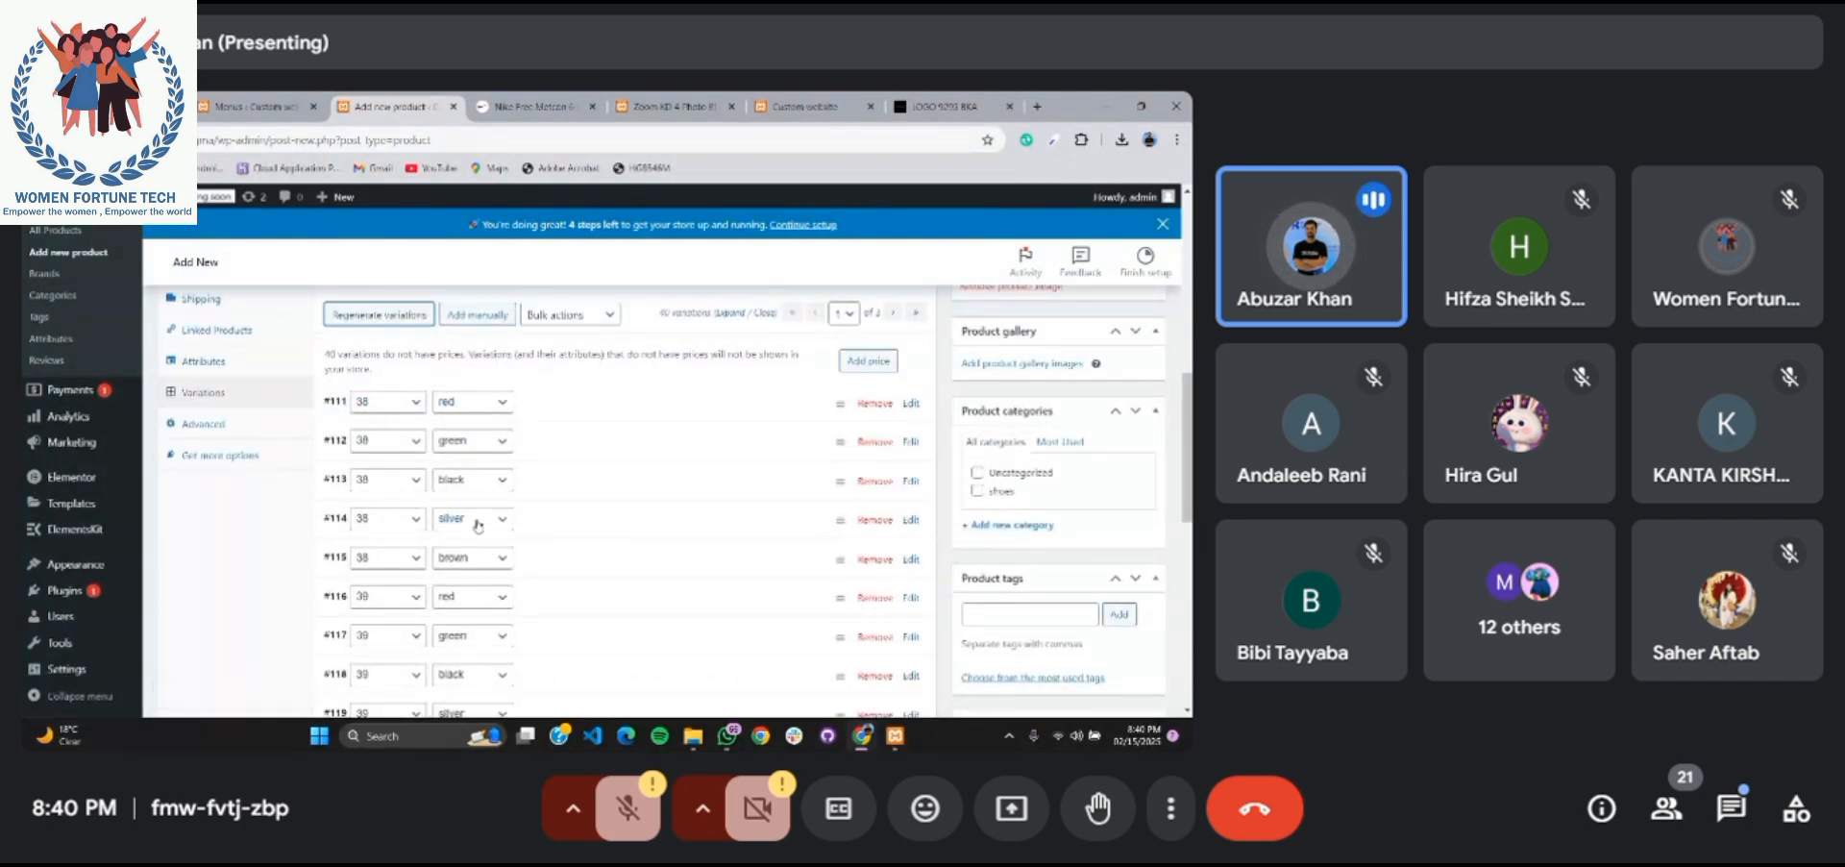
{"action": "scroll", "coordinate": [465, 612], "scroll_direction": "down", "scroll_amount": 2}
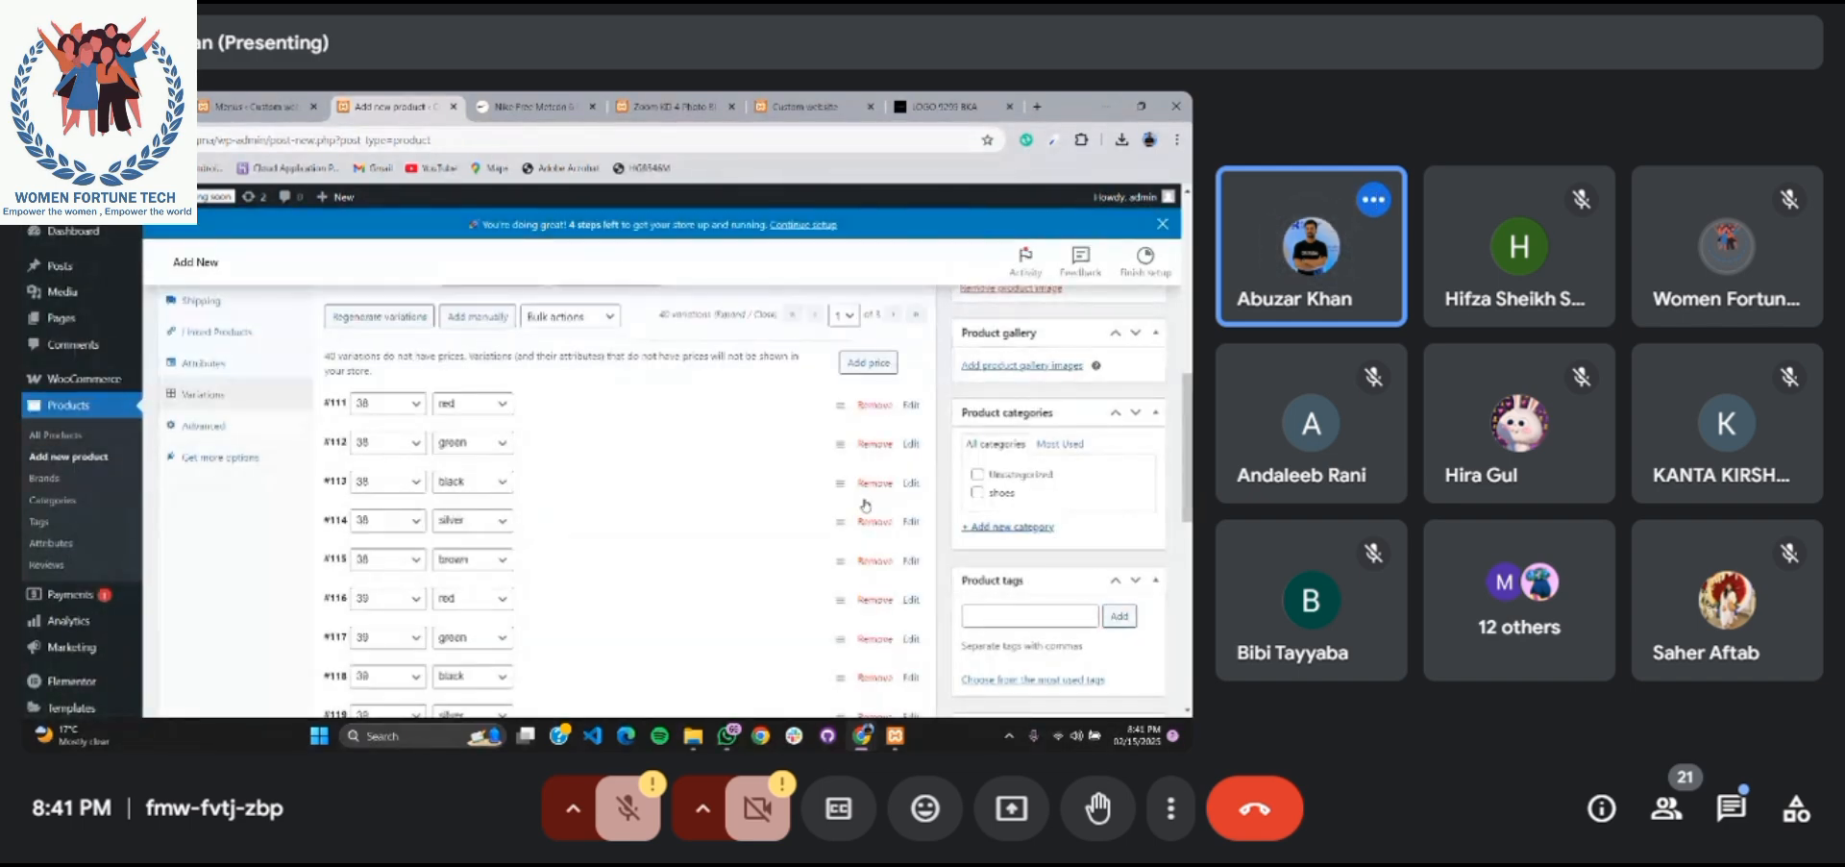
{"action": "left_click", "coordinate": [560, 317]}
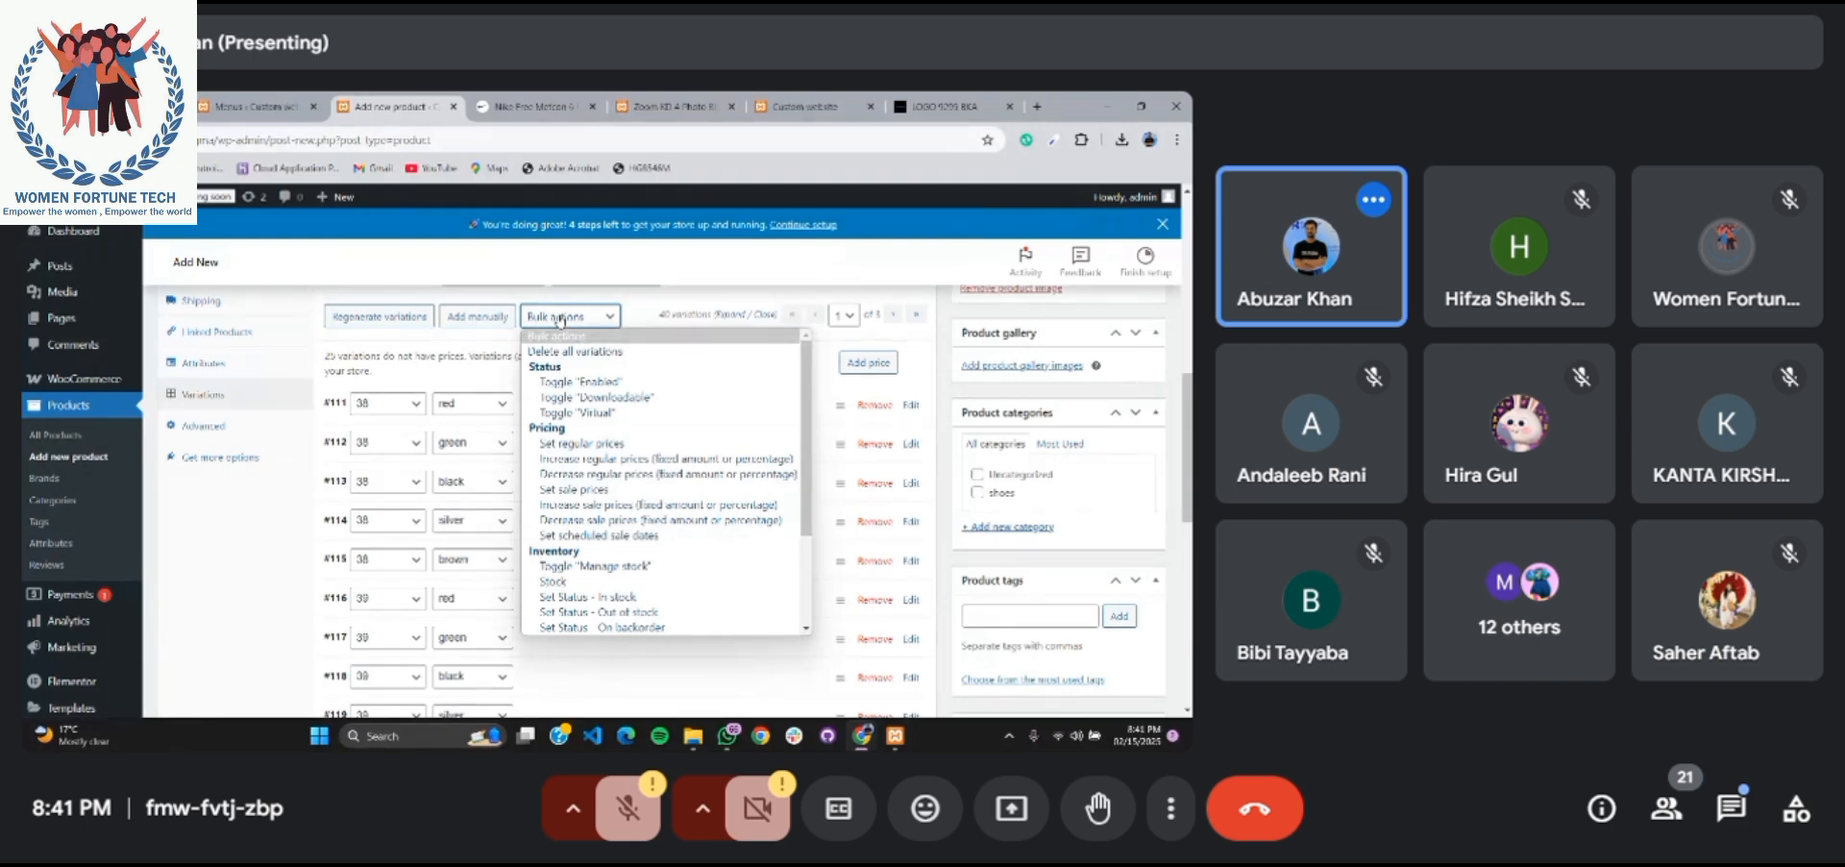
{"action": "left_click", "coordinate": [560, 318]}
{"action": "scroll", "coordinate": [607, 540], "scroll_direction": "down", "scroll_amount": 7}
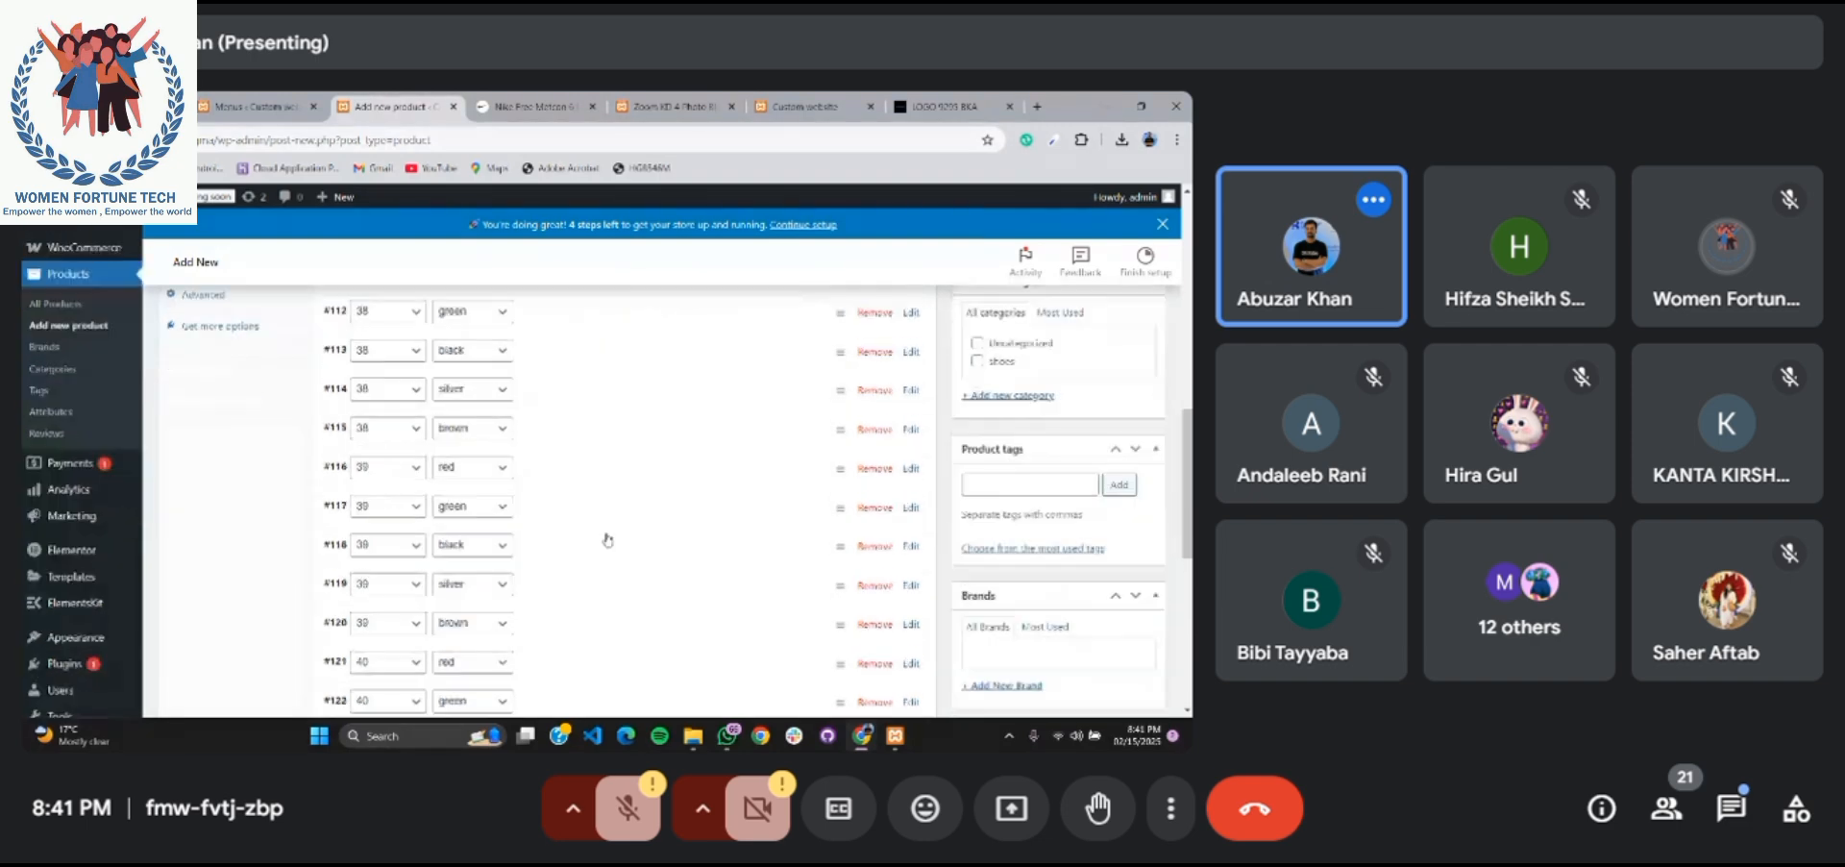
{"action": "scroll", "coordinate": [608, 540], "scroll_direction": "up", "scroll_amount": 4}
{"action": "scroll", "coordinate": [608, 540], "scroll_direction": "up", "scroll_amount": 4}
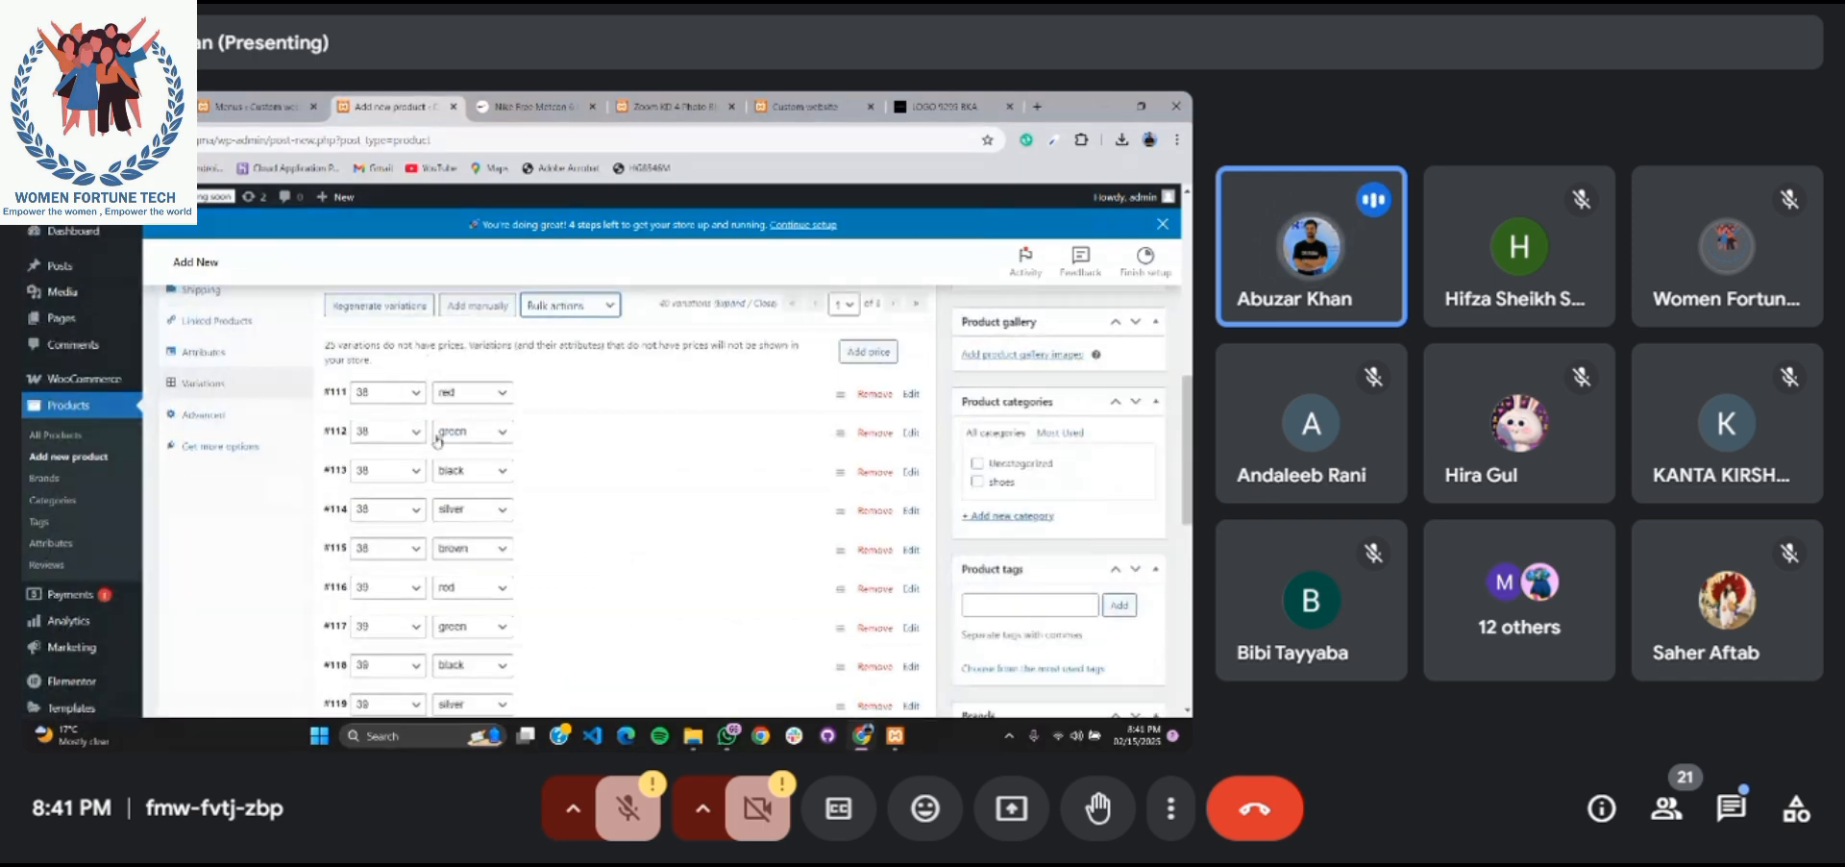
Open the size 40 red variation for editing and set the all-black shoe photo as its variation image
{"action": "scroll", "coordinate": [432, 404], "scroll_direction": "down", "scroll_amount": 4}
{"action": "scroll", "coordinate": [437, 442], "scroll_direction": "down", "scroll_amount": 1}
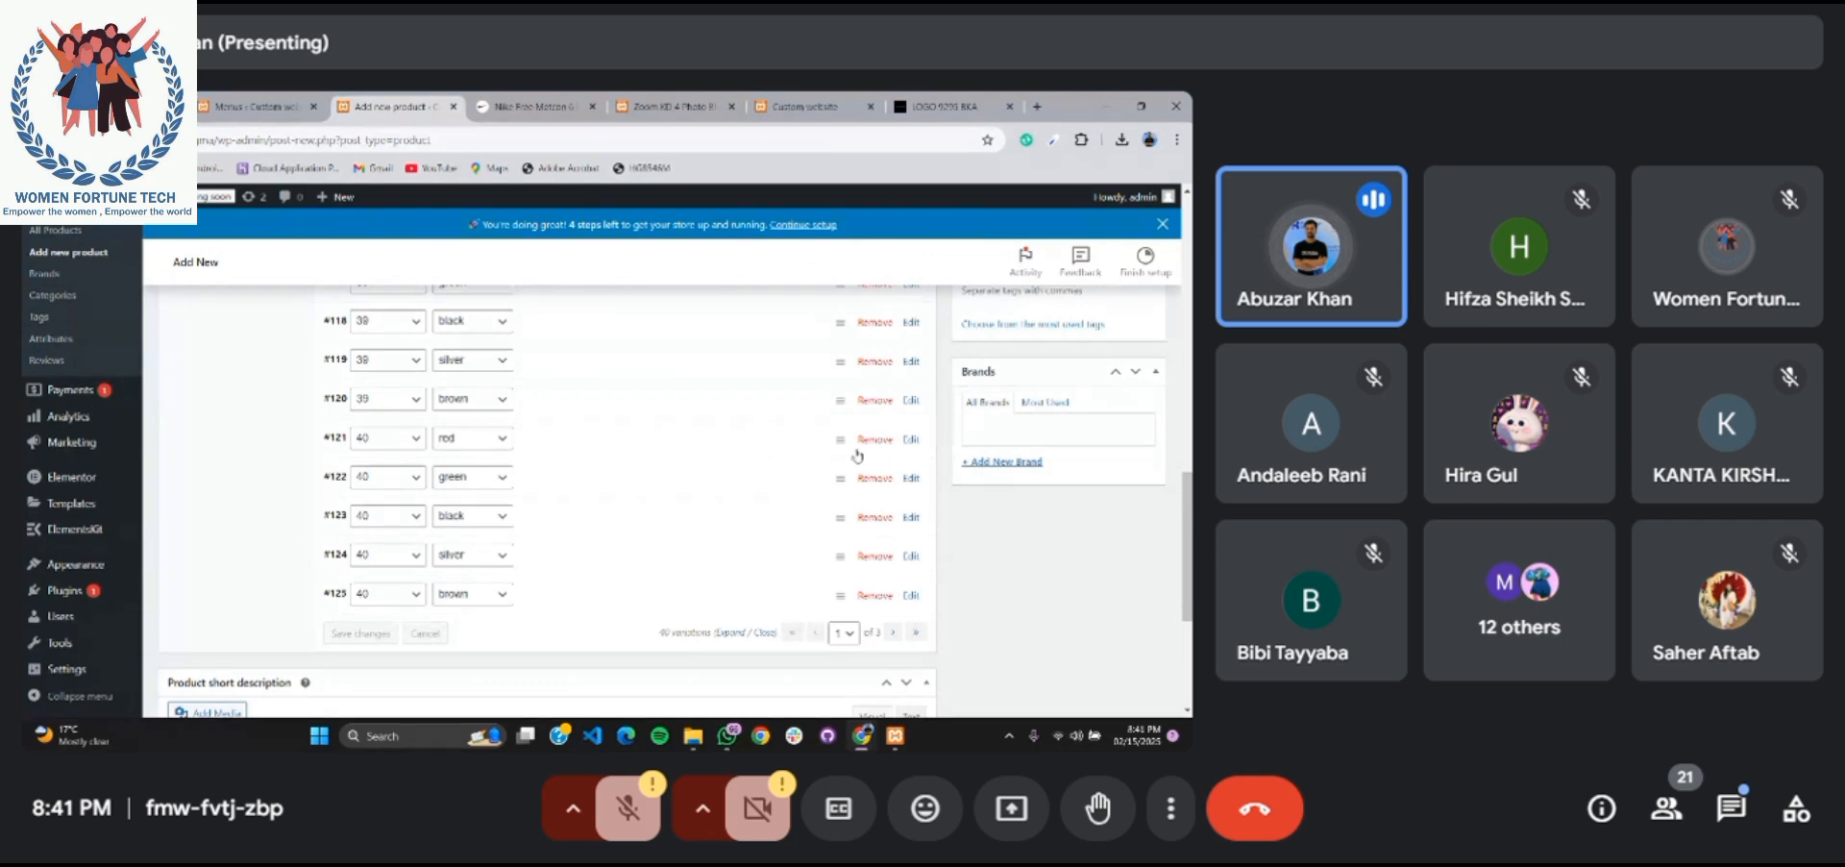
{"action": "left_click", "coordinate": [906, 443]}
{"action": "left_click", "coordinate": [394, 521]}
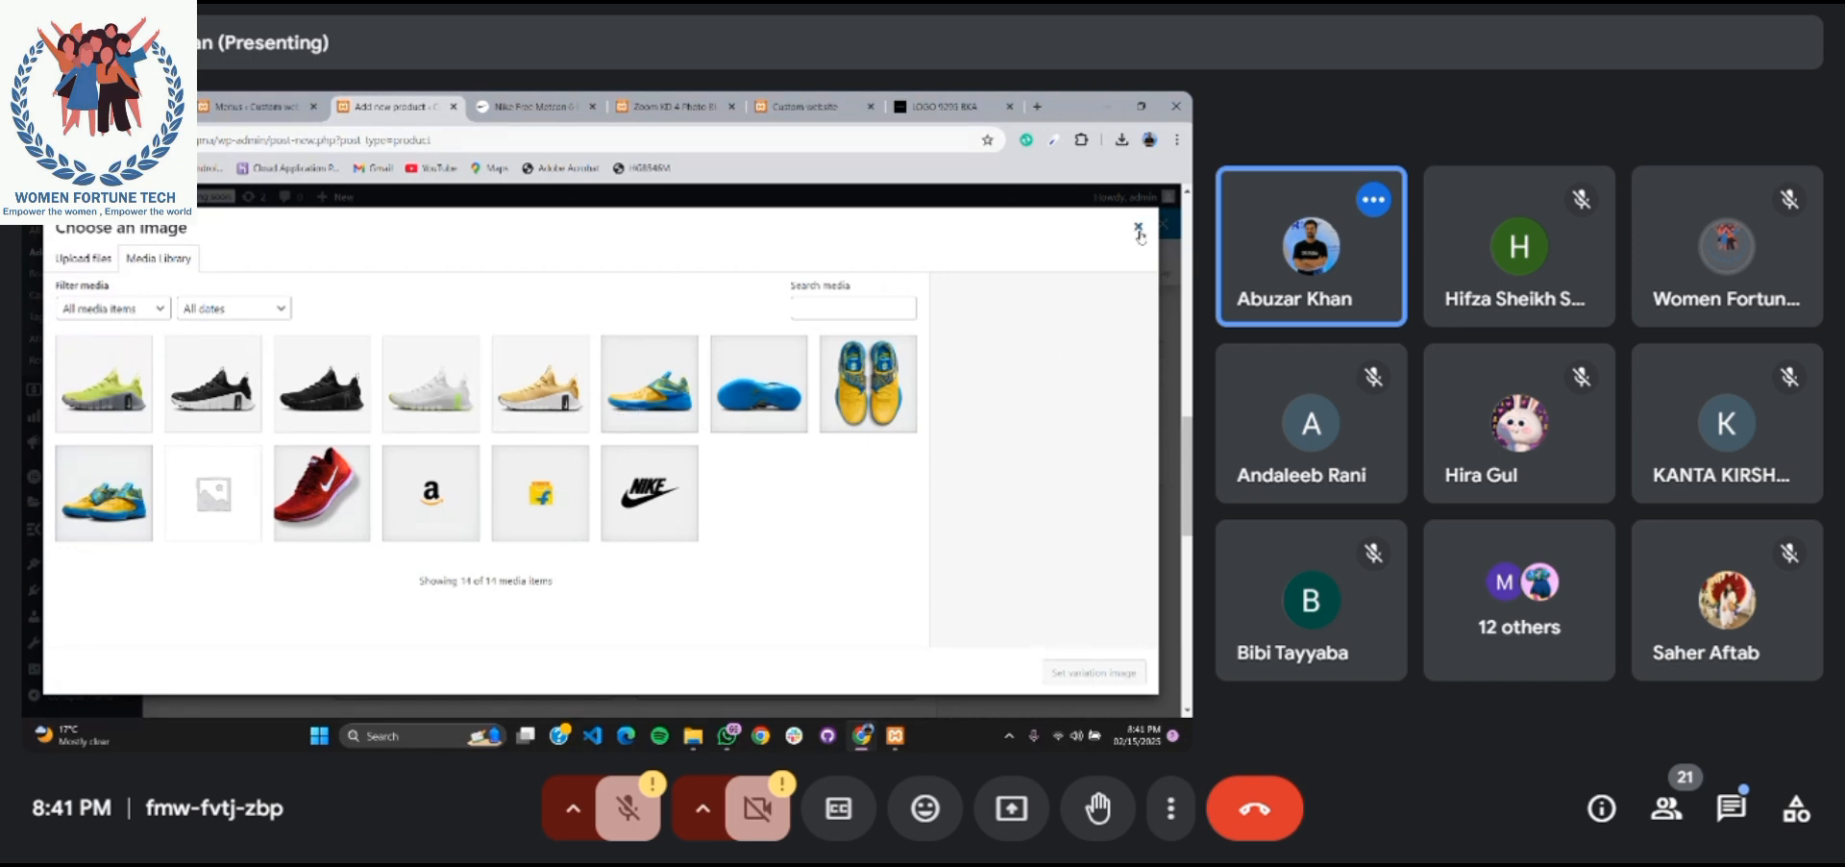
{"action": "left_click", "coordinate": [279, 424]}
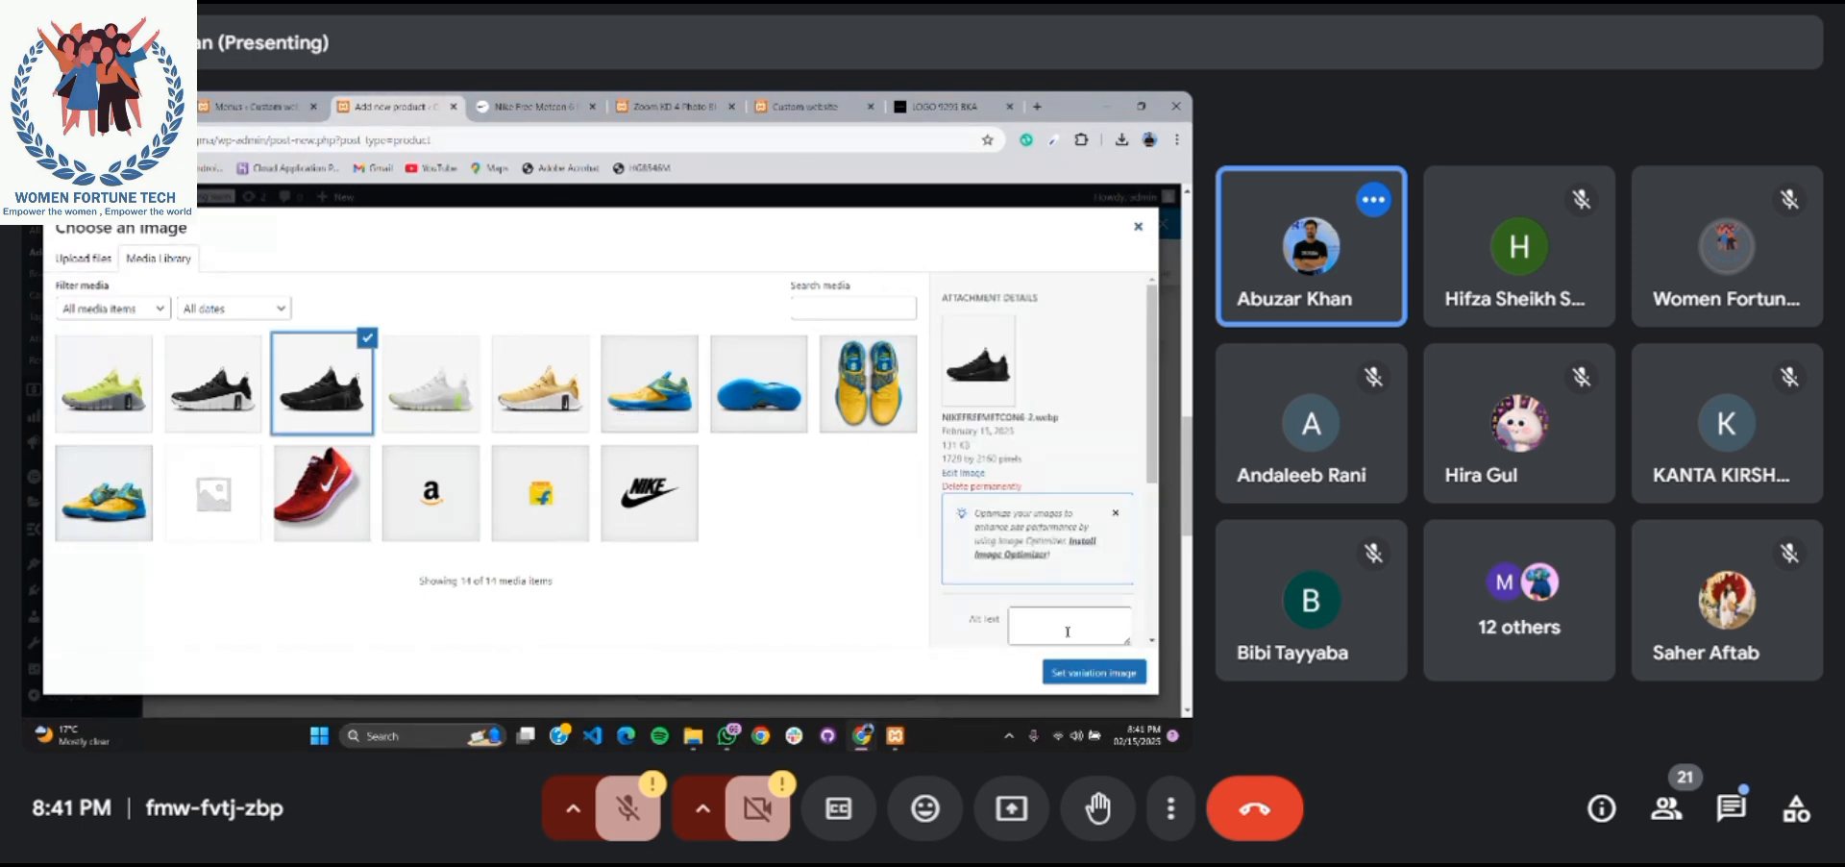
{"action": "left_click", "coordinate": [1094, 672]}
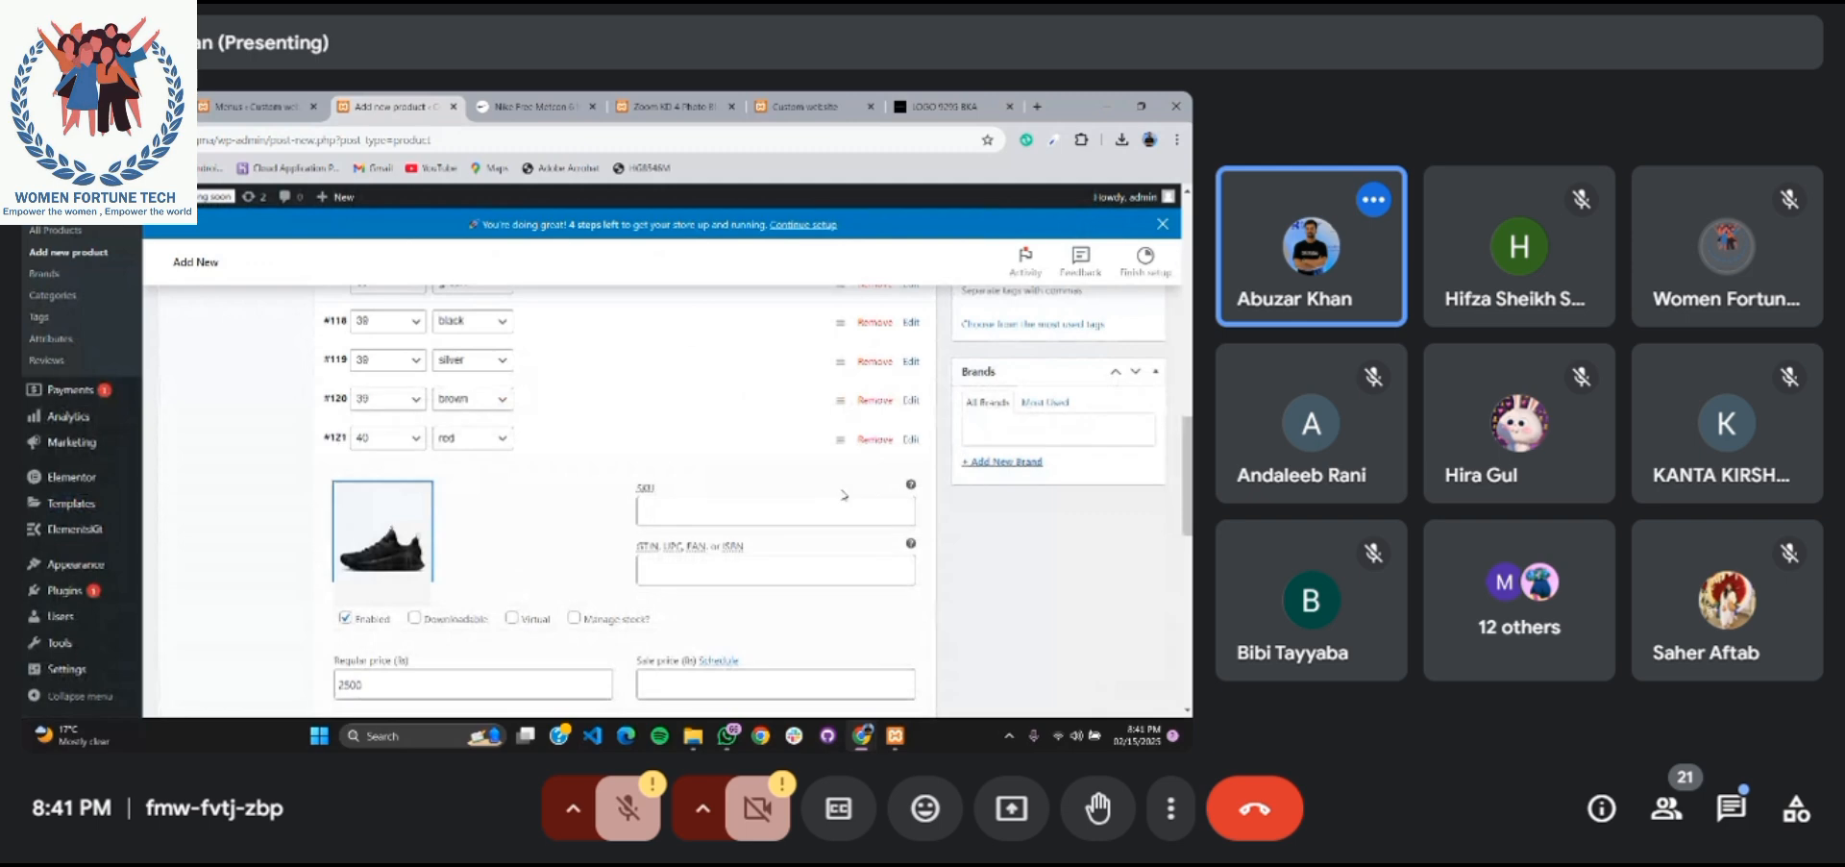
Set the neon yellow-green shoe photo as the variation image for the size 40 black variation
{"action": "left_click", "coordinate": [910, 440]}
{"action": "scroll", "coordinate": [776, 485], "scroll_direction": "down", "scroll_amount": 2}
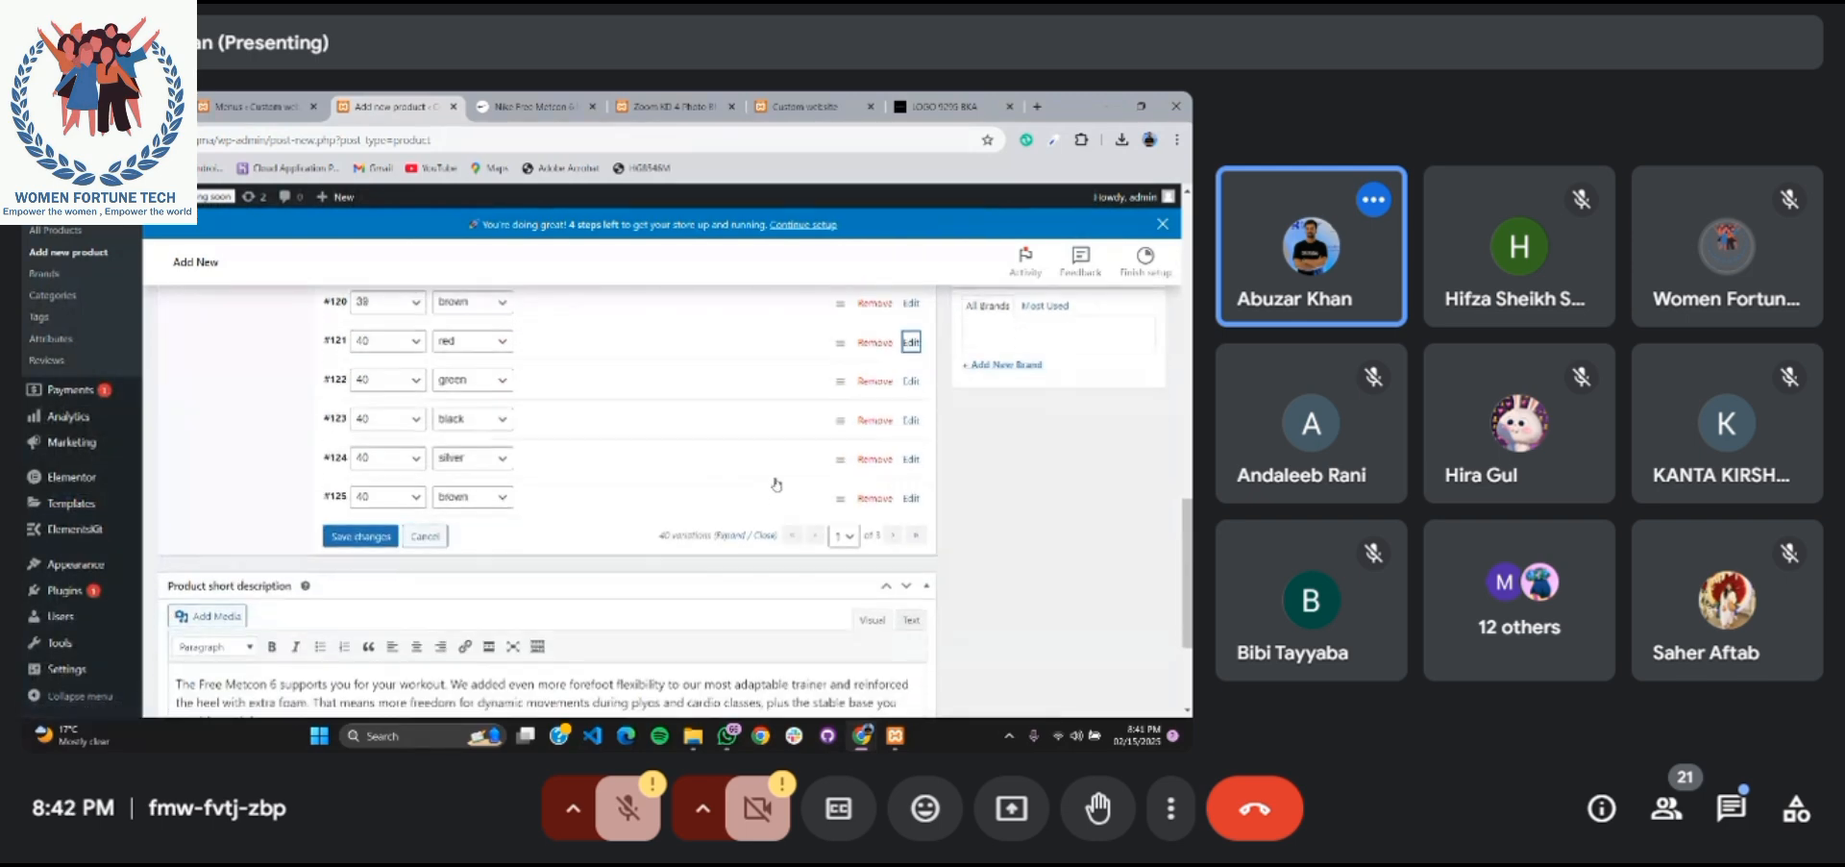
{"action": "scroll", "coordinate": [815, 545], "scroll_direction": "up", "scroll_amount": 1}
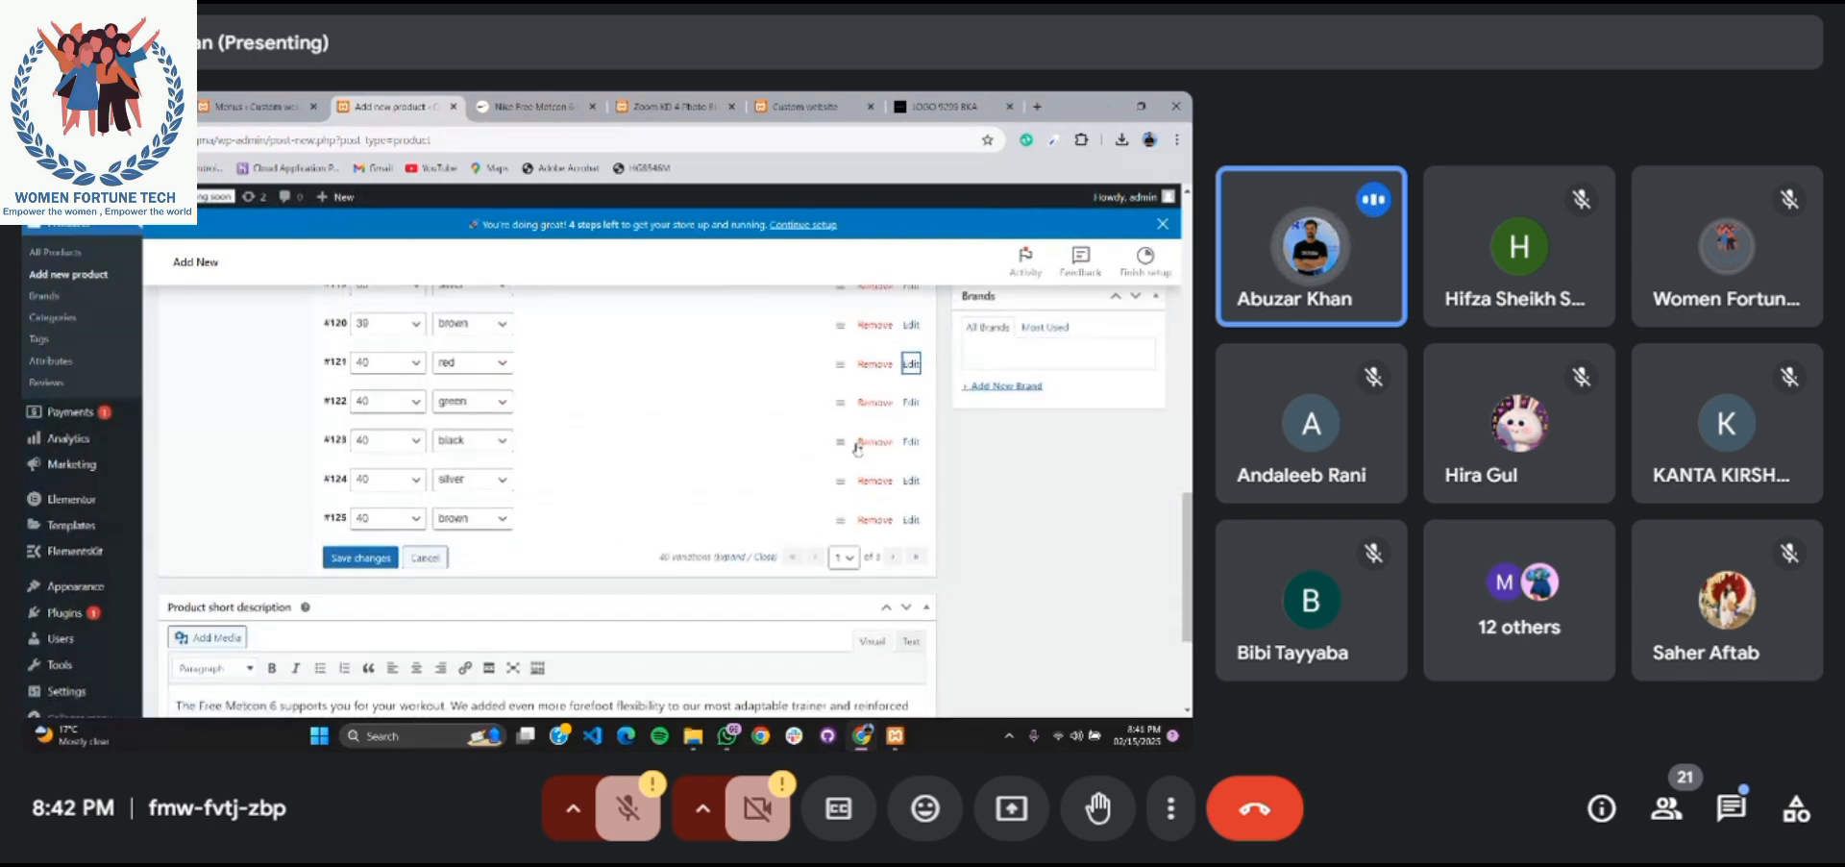
{"action": "left_click", "coordinate": [916, 445]}
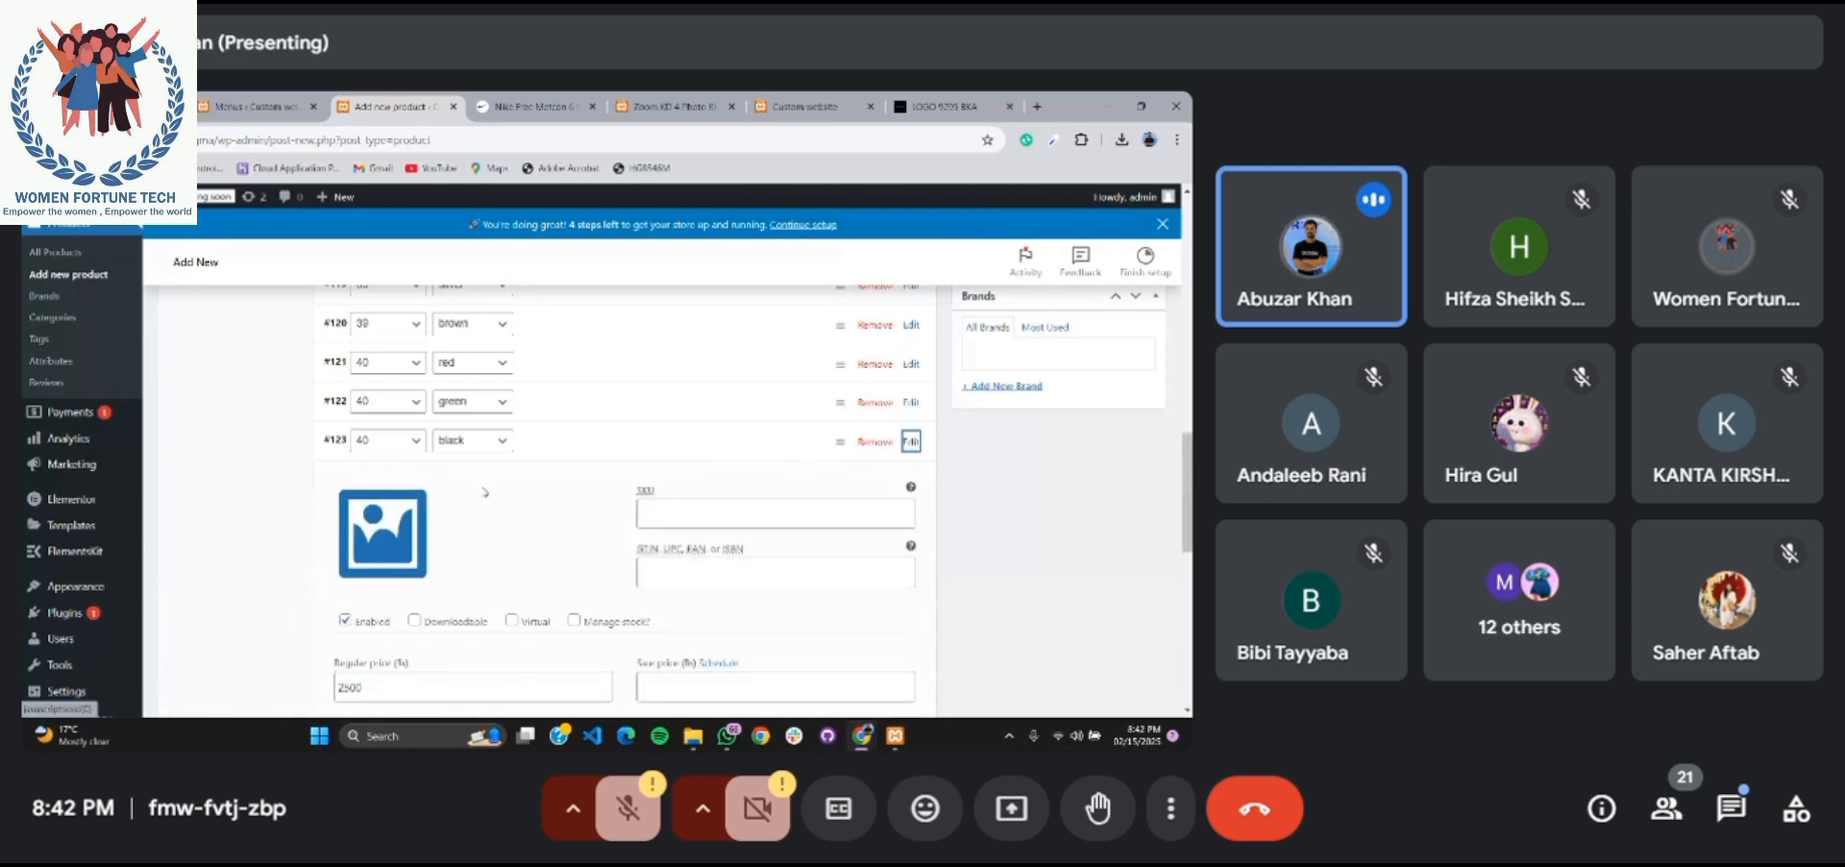
{"action": "left_click", "coordinate": [382, 536]}
{"action": "left_click", "coordinate": [96, 378]}
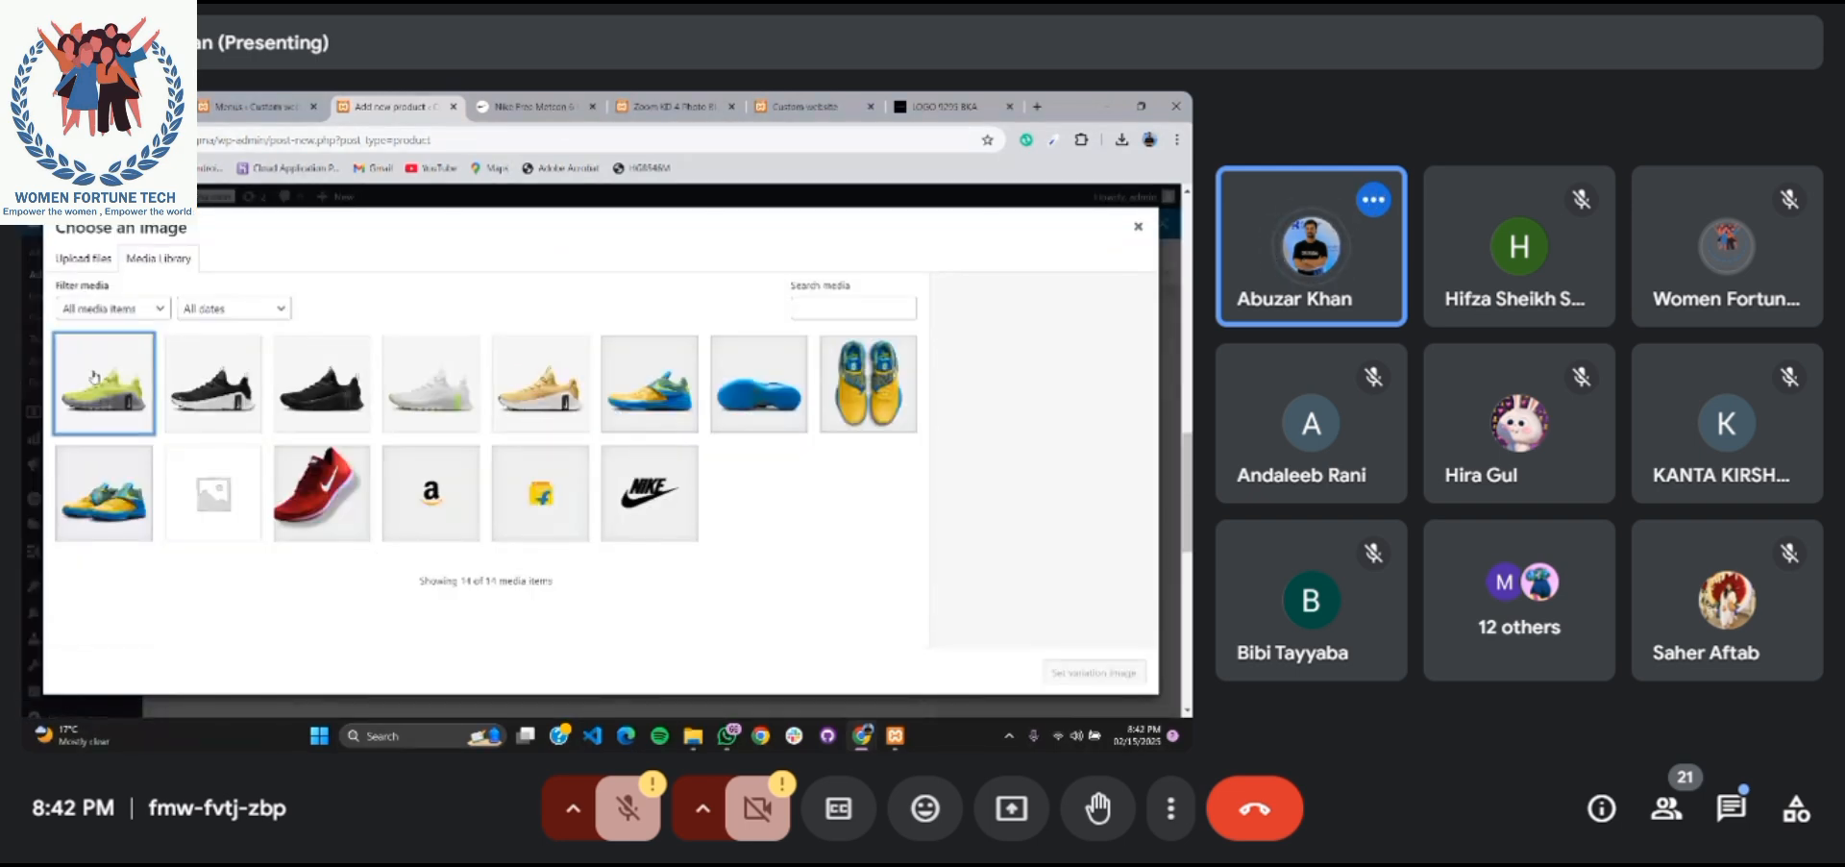
{"action": "left_click", "coordinate": [1057, 677]}
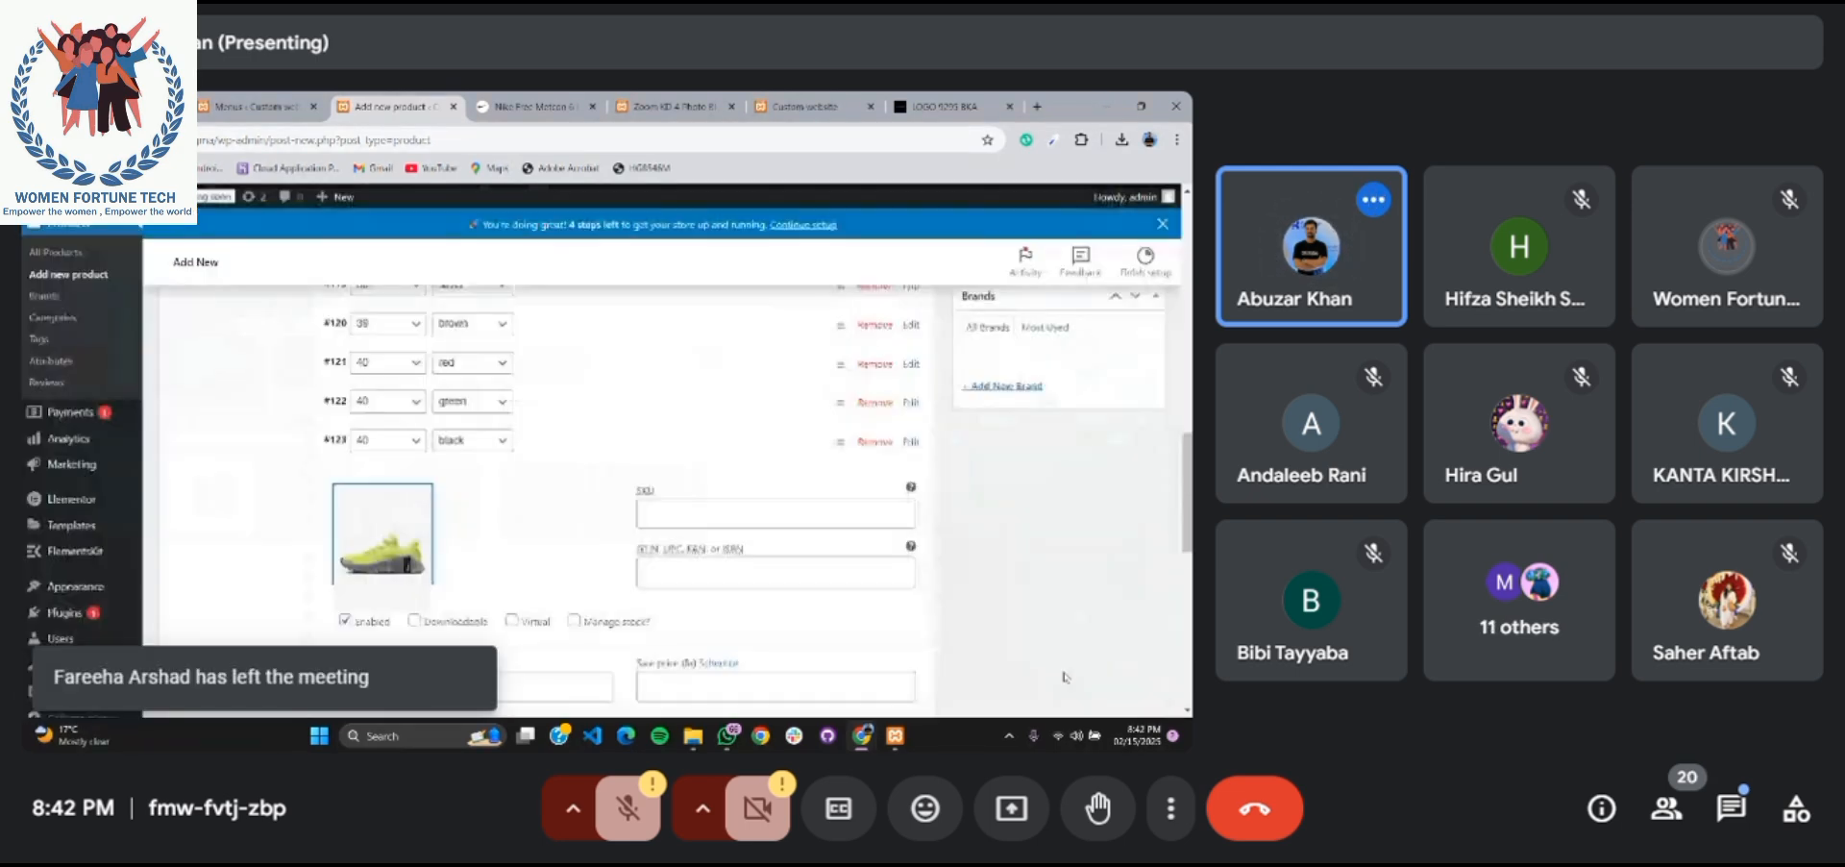
{"action": "left_click", "coordinate": [912, 442]}
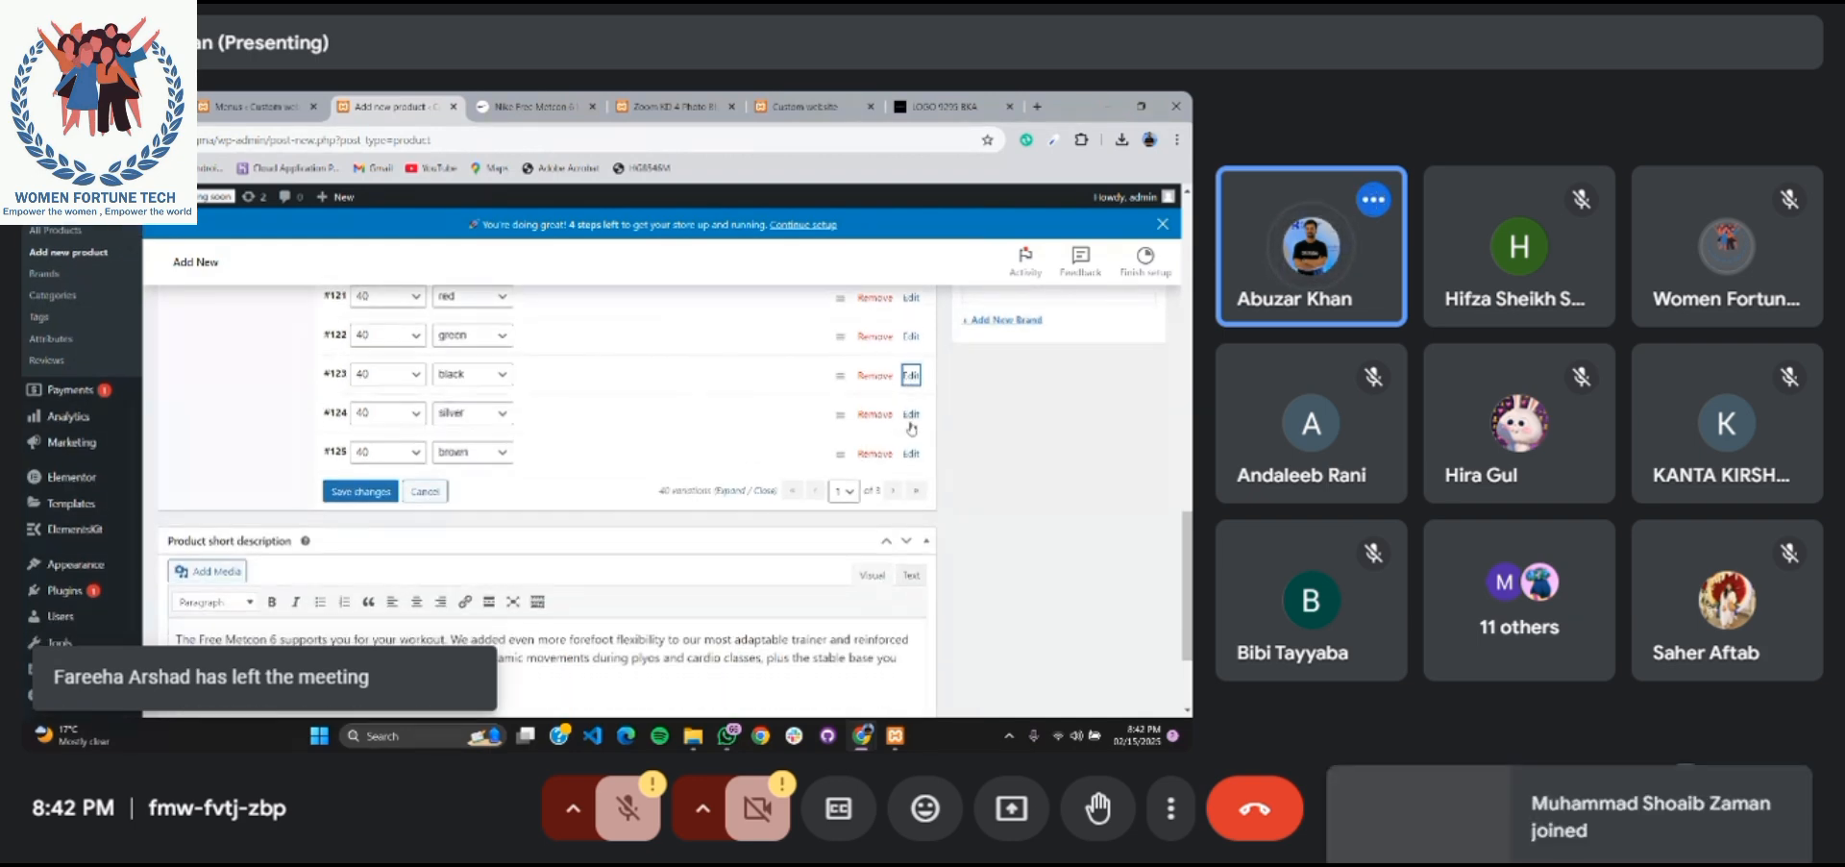
Set the gold shoe photo as the variation image for the size 40 silver variation and save the variation changes
{"action": "left_click", "coordinate": [912, 428]}
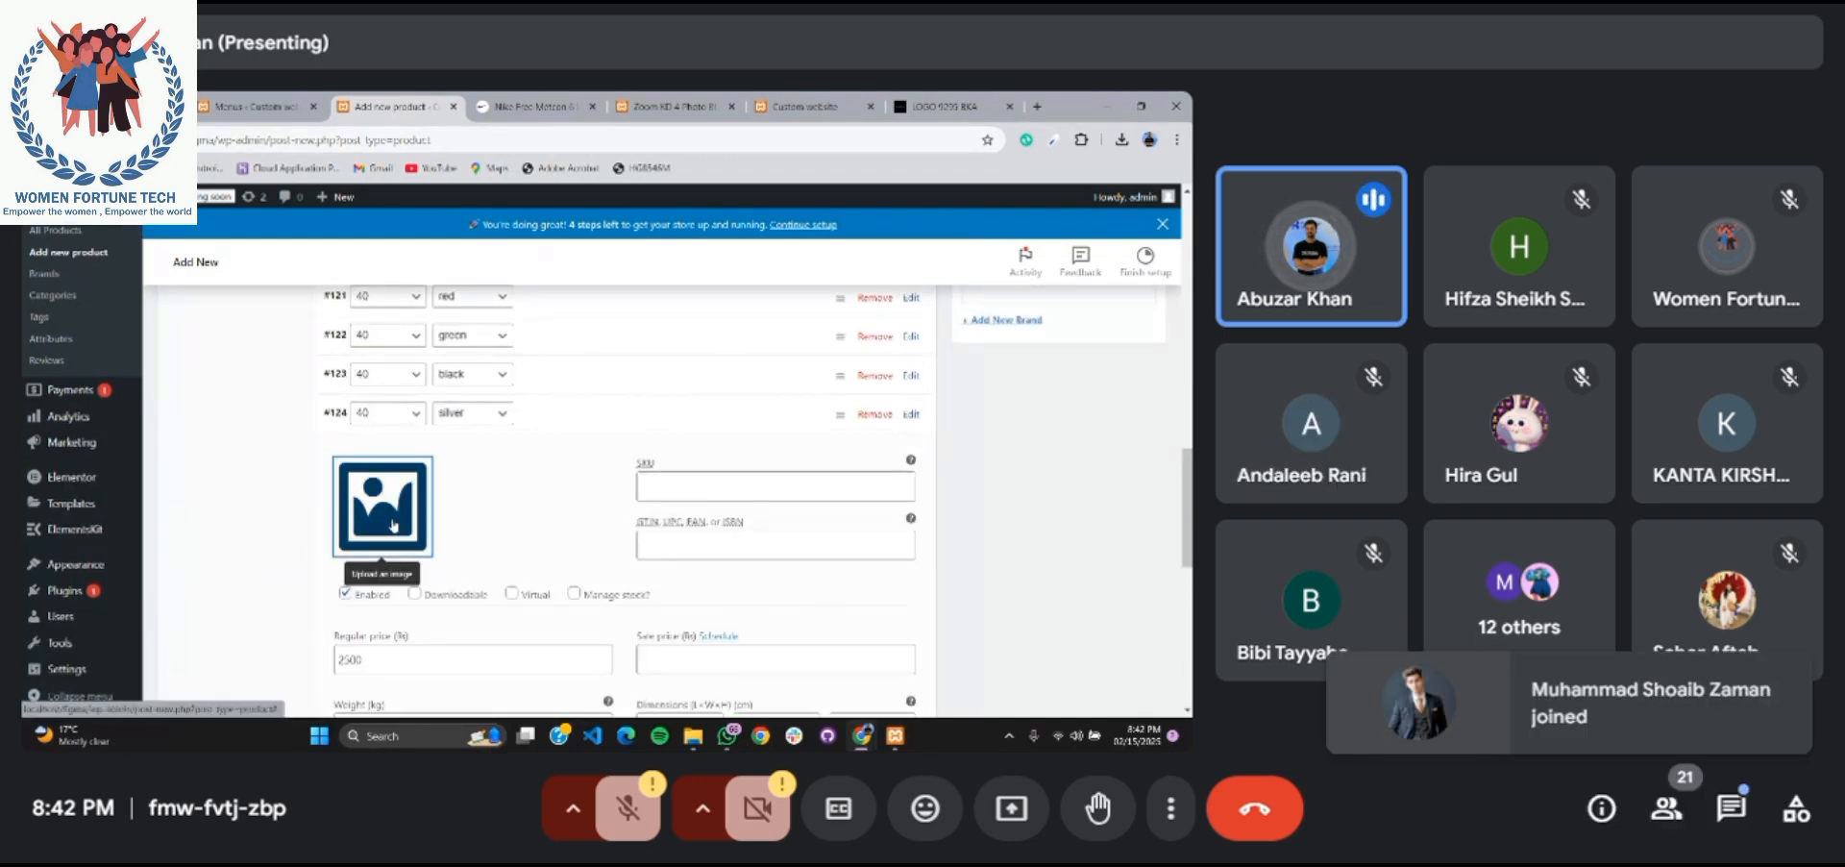
{"action": "left_click", "coordinate": [393, 525]}
{"action": "left_click", "coordinate": [571, 399]}
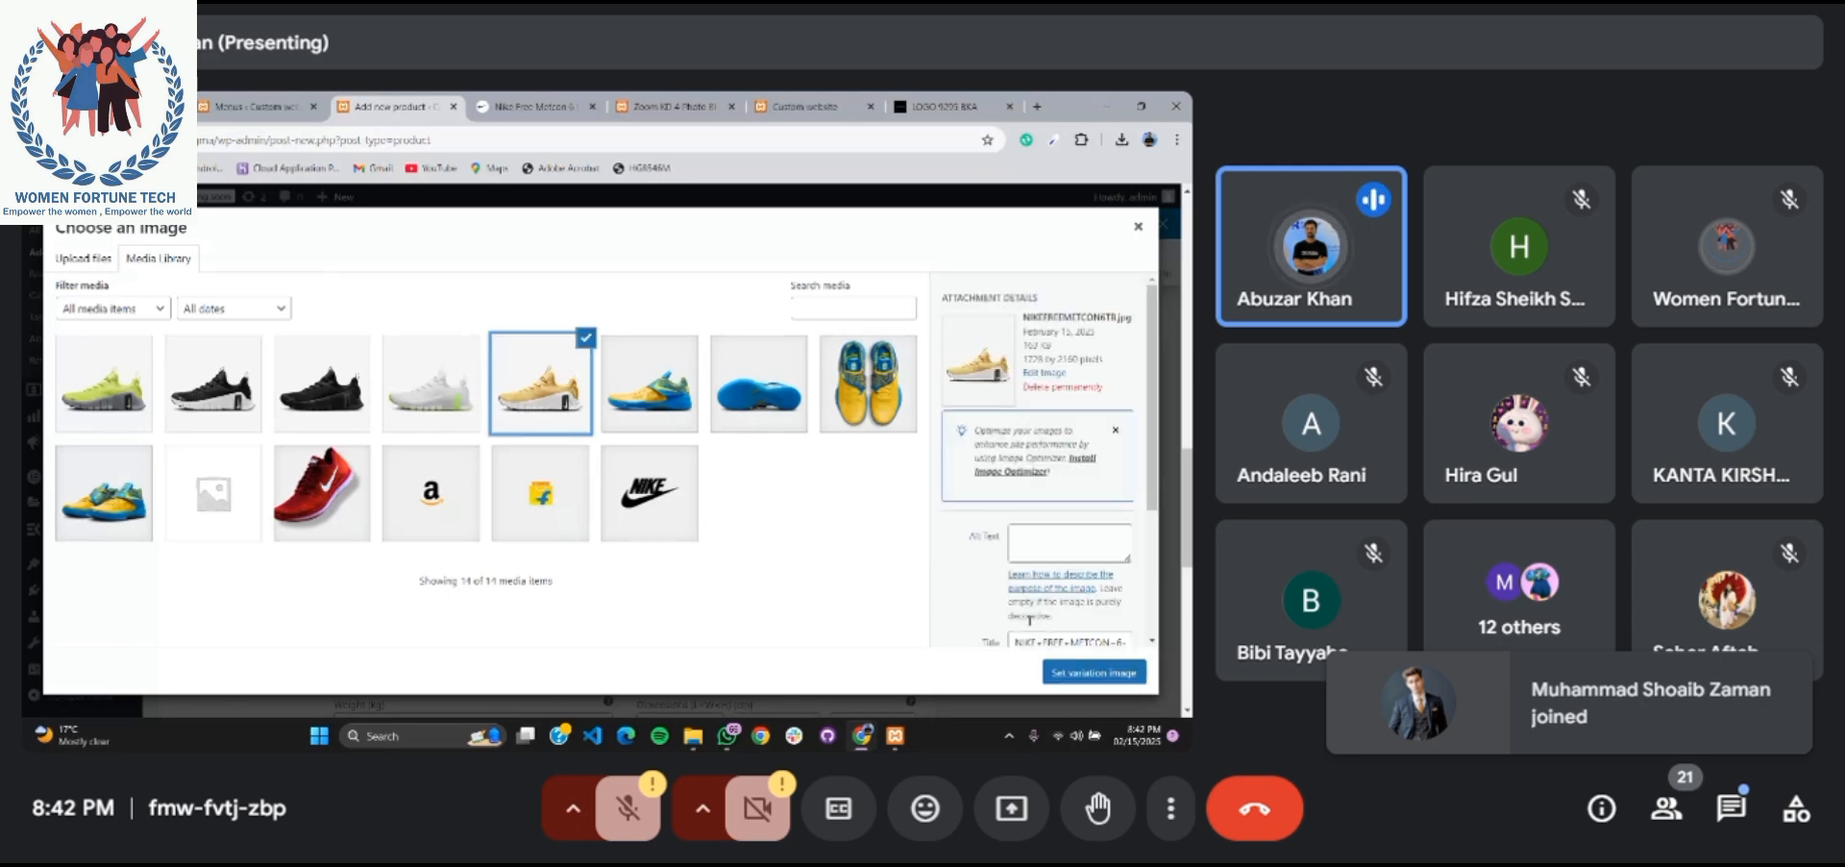
{"action": "left_click", "coordinate": [1096, 674]}
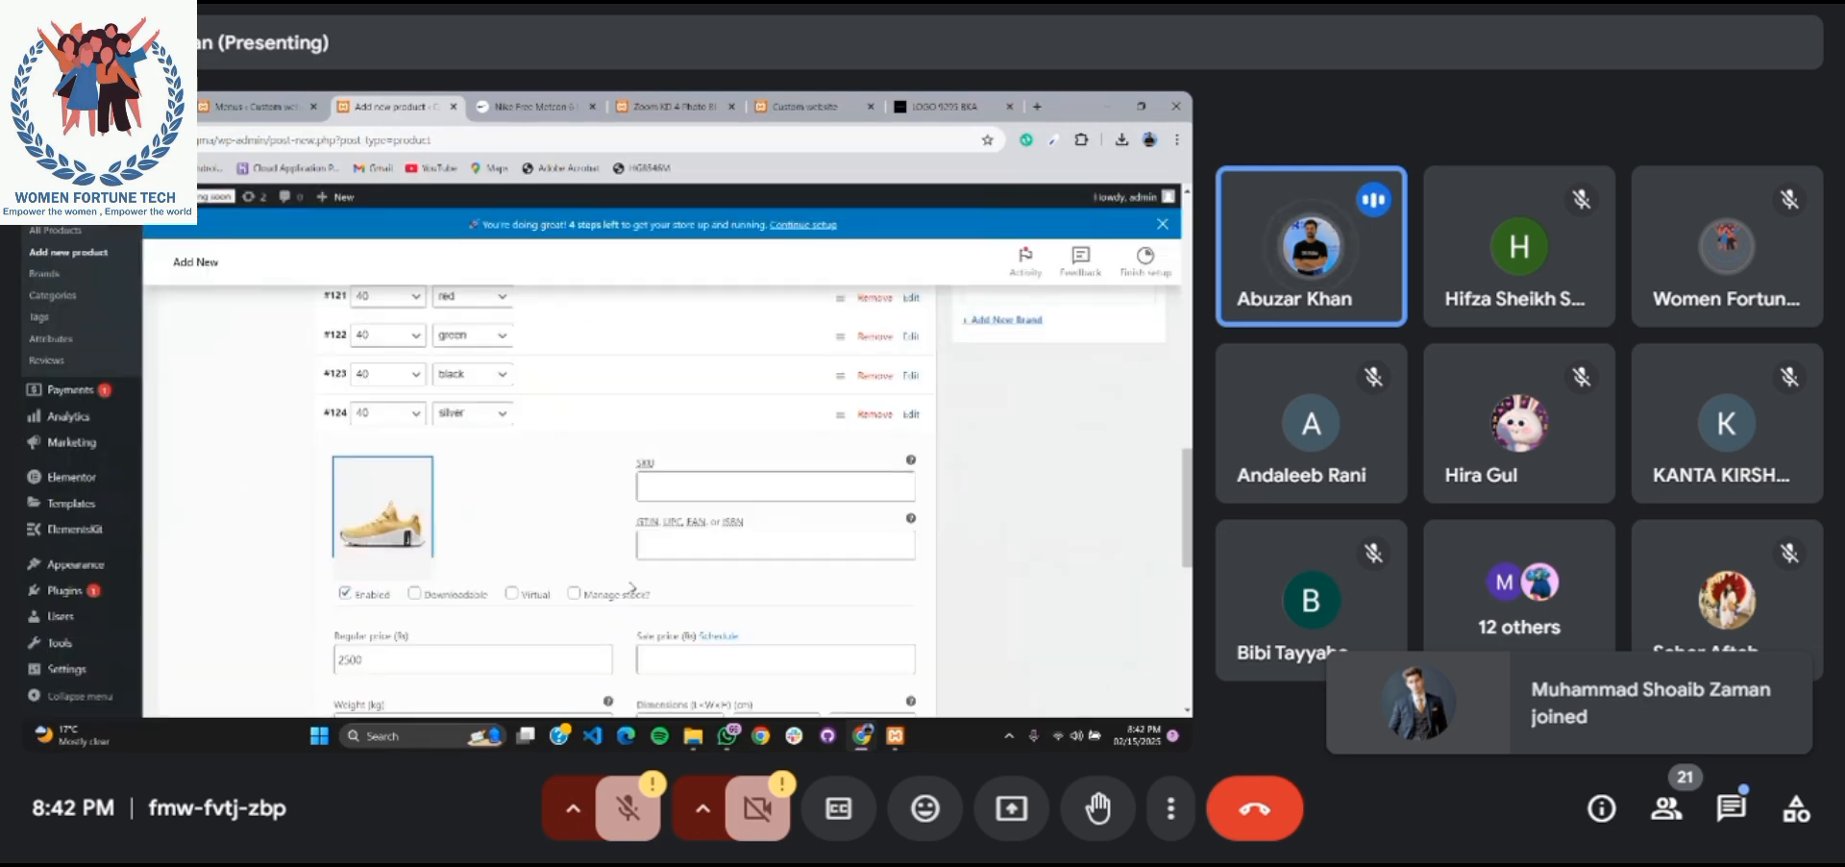
{"action": "scroll", "coordinate": [631, 588], "scroll_direction": "up", "scroll_amount": 1}
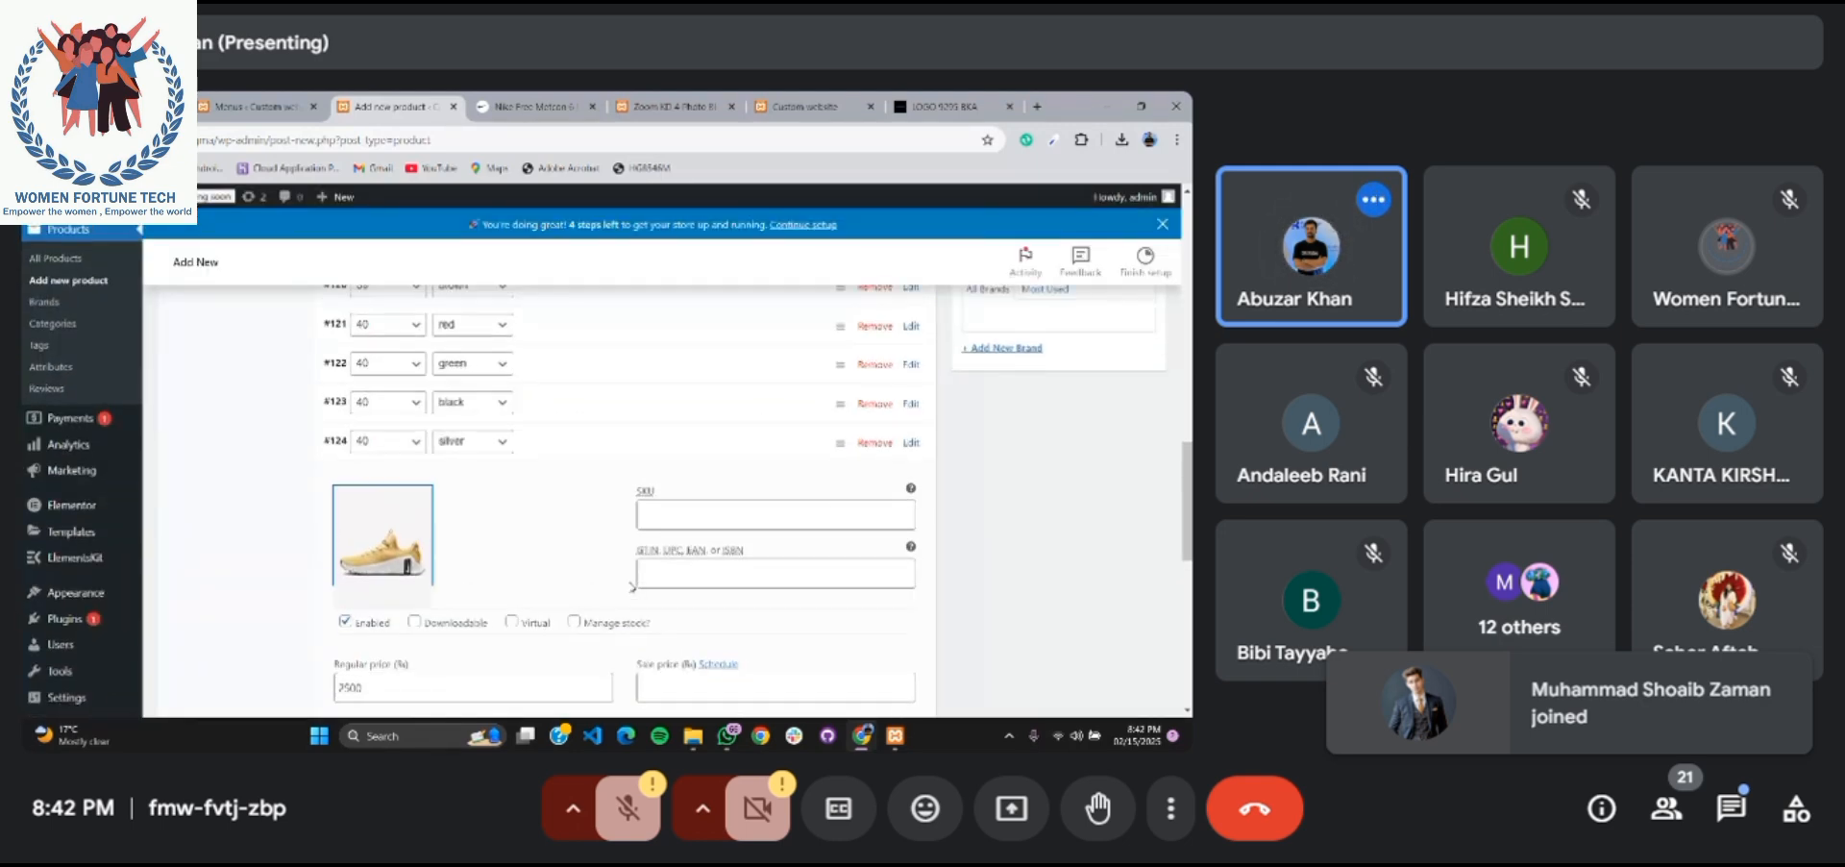
{"action": "left_click", "coordinate": [911, 442]}
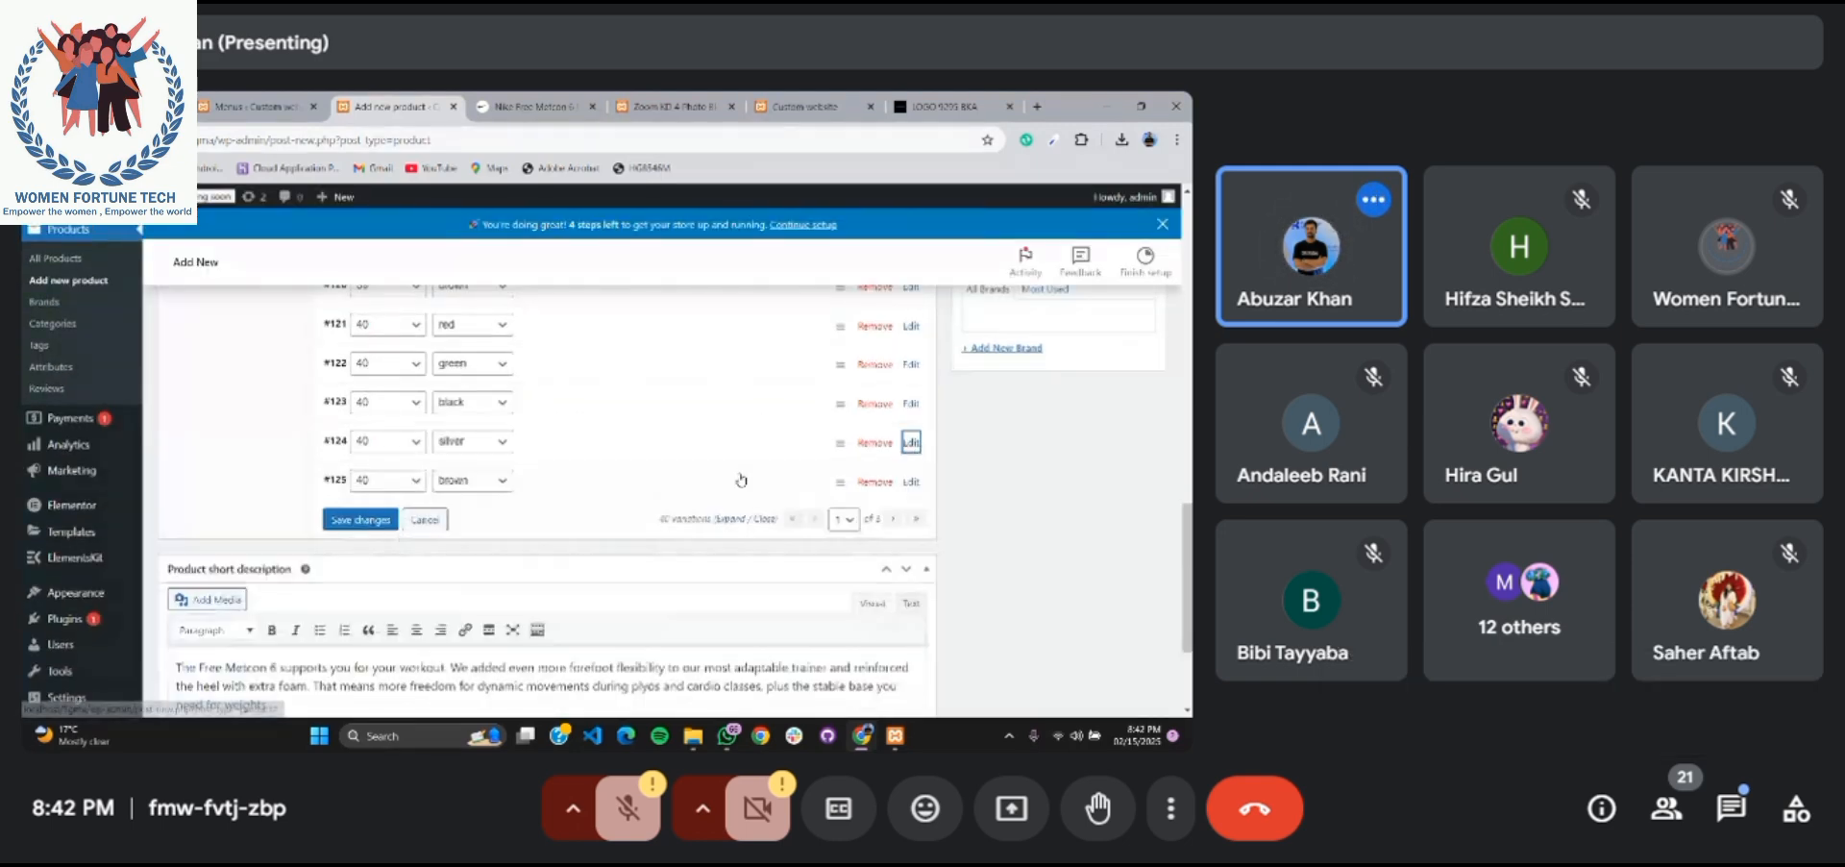
{"action": "left_click", "coordinate": [351, 516]}
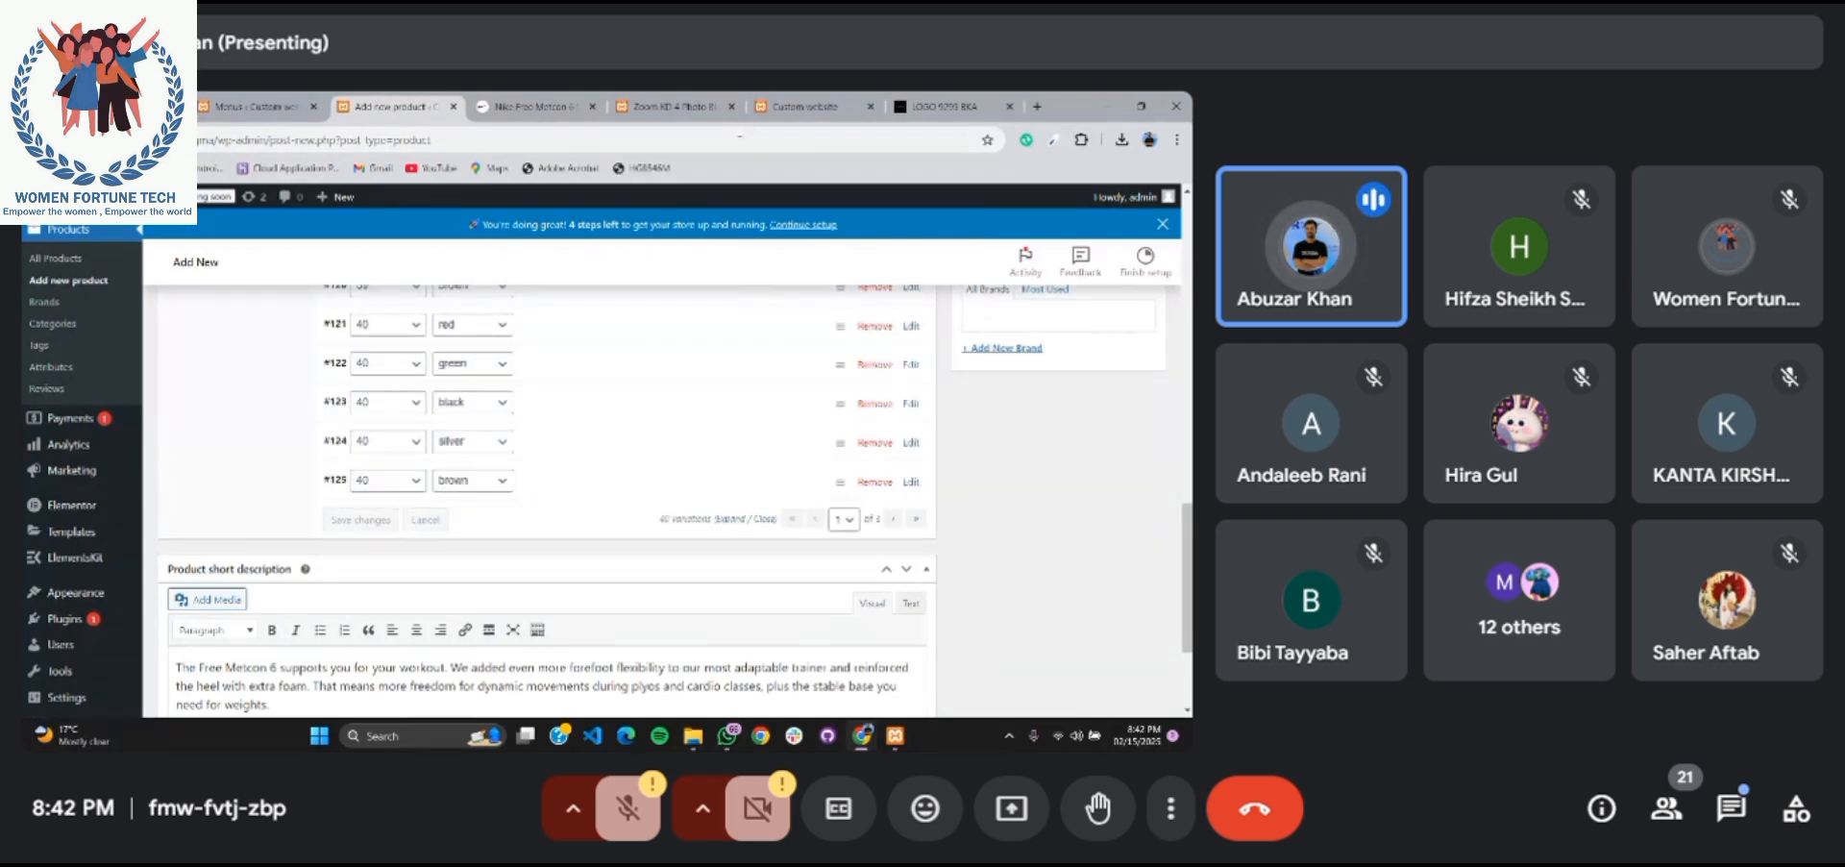
Open the storefront's Shop page and look over the products it lists
{"action": "left_click", "coordinate": [672, 106]}
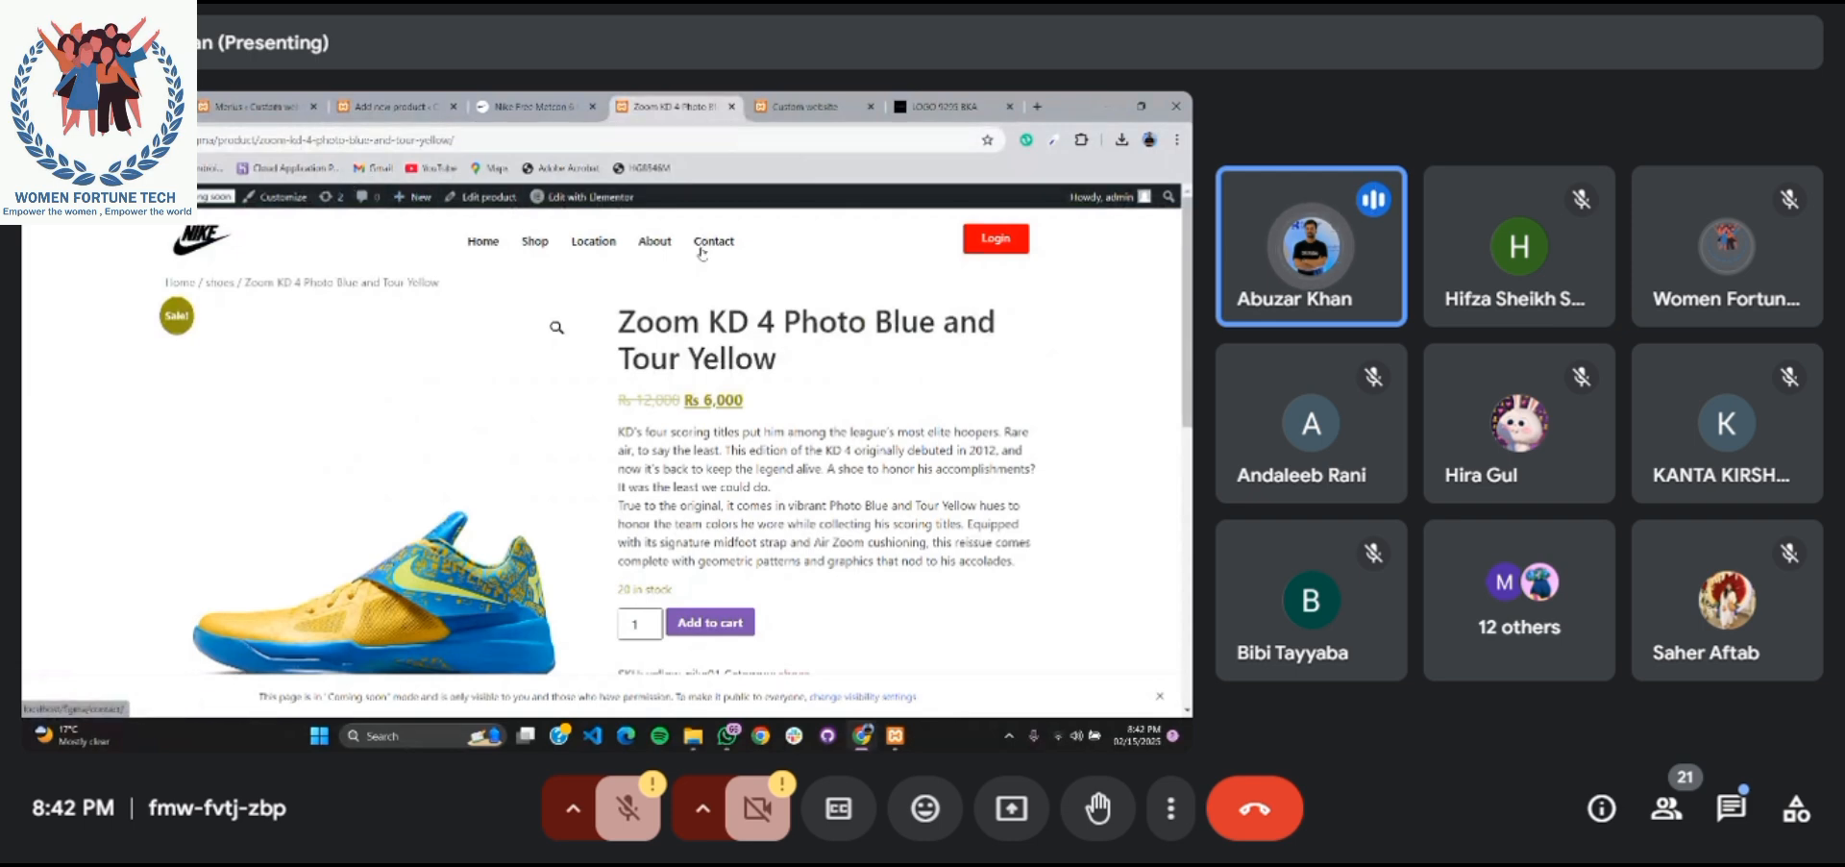
{"action": "left_click", "coordinate": [92, 140]}
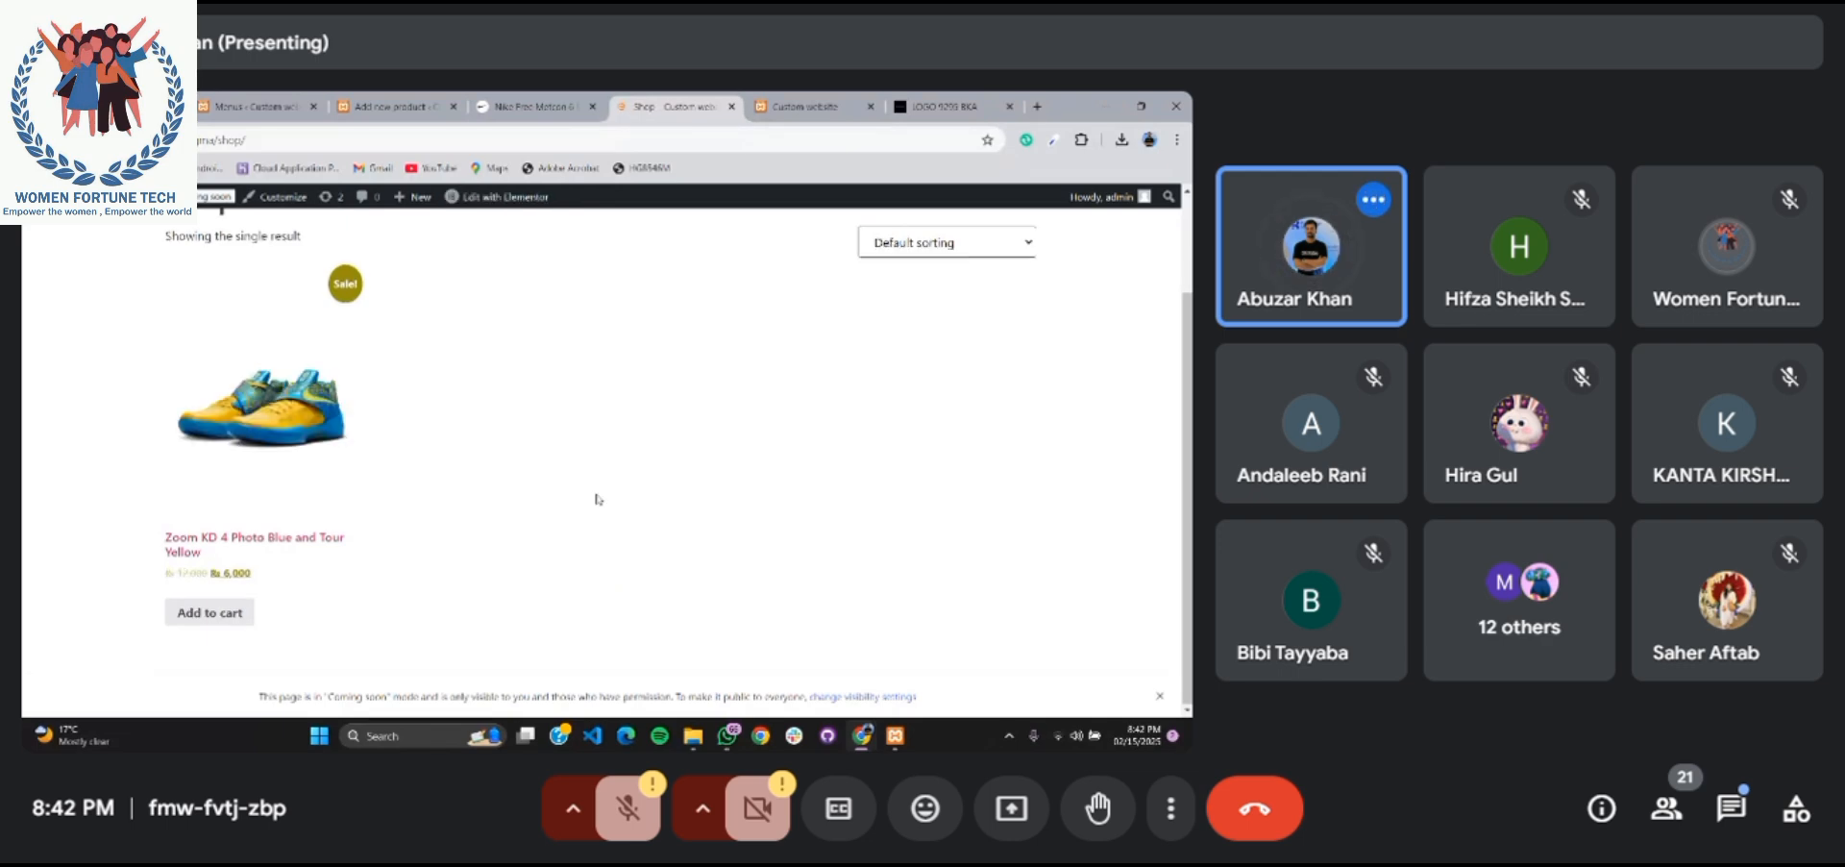
{"action": "scroll", "coordinate": [598, 500], "scroll_direction": "up", "scroll_amount": 2}
{"action": "scroll", "coordinate": [598, 500], "scroll_direction": "down", "scroll_amount": 1}
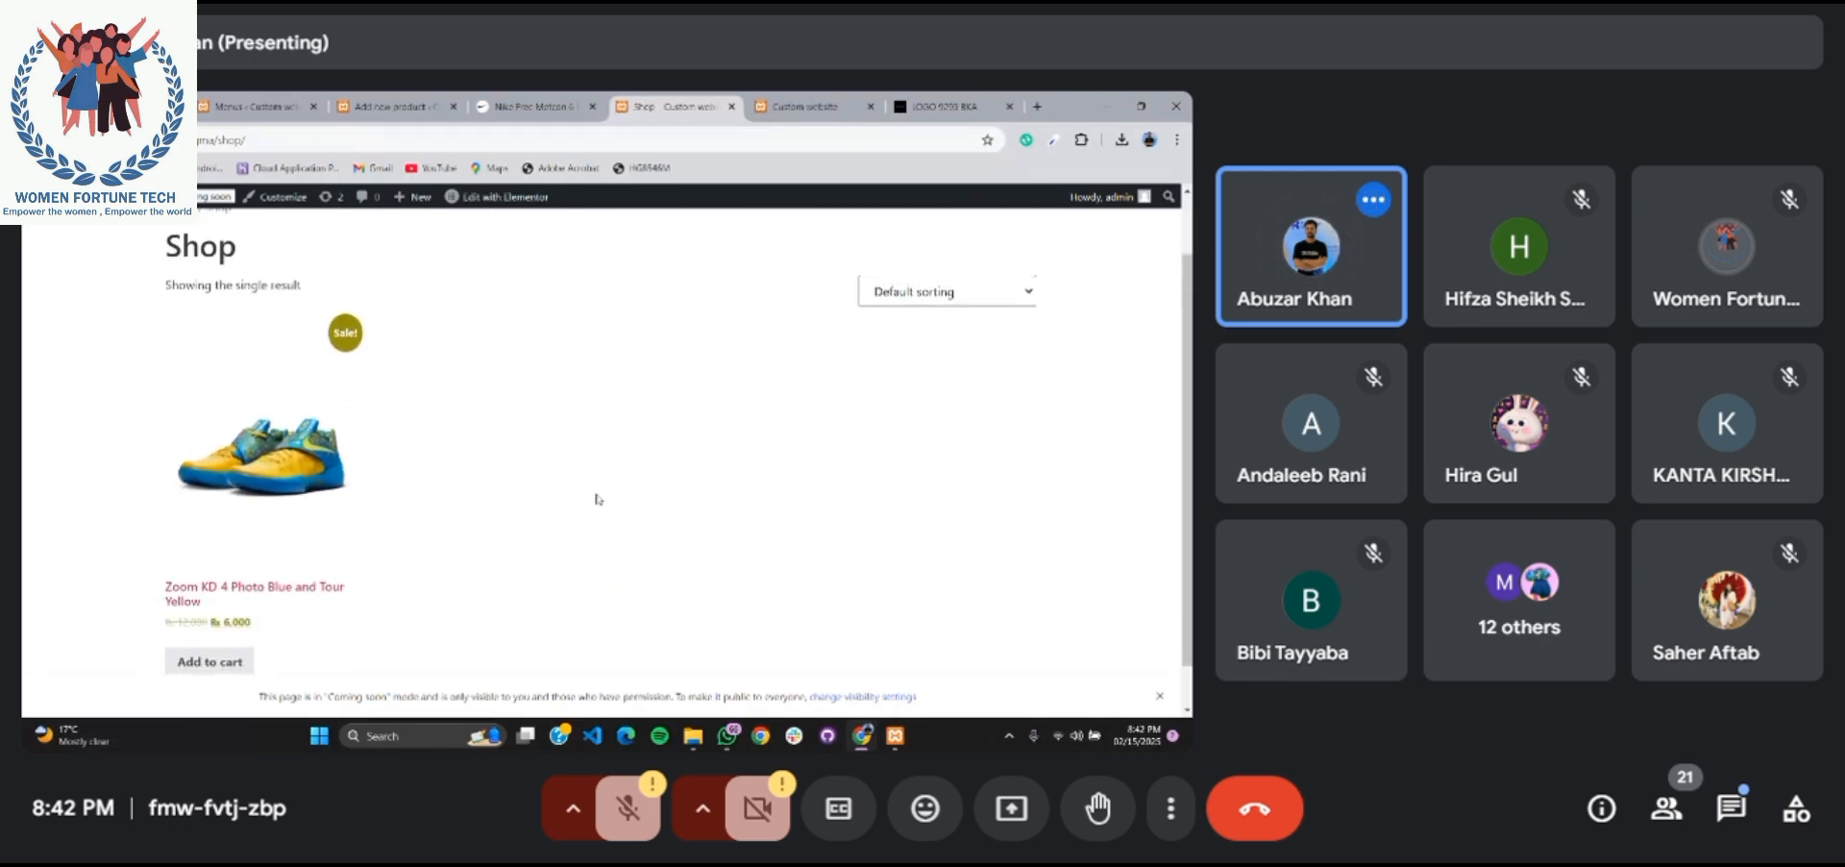
Return to the Nike Free Metcon 6 product editor, assign the product to the shoes category and publish it
{"action": "left_click", "coordinate": [392, 110]}
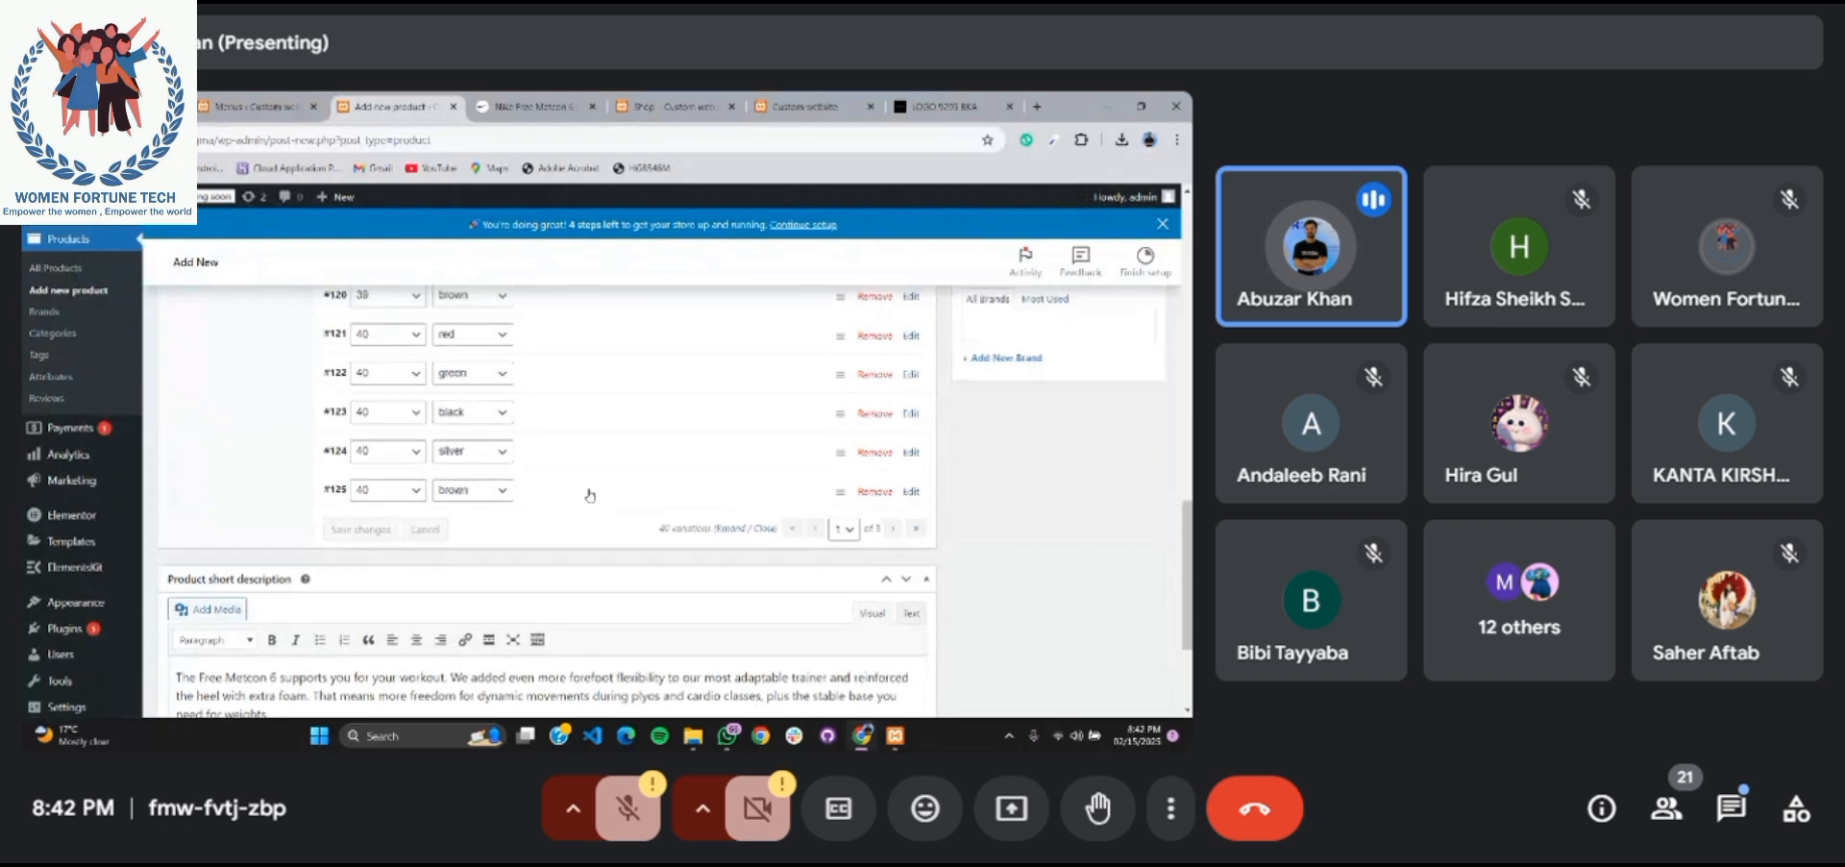
{"action": "scroll", "coordinate": [590, 495], "scroll_direction": "up", "scroll_amount": 3}
{"action": "scroll", "coordinate": [590, 494], "scroll_direction": "up", "scroll_amount": 10}
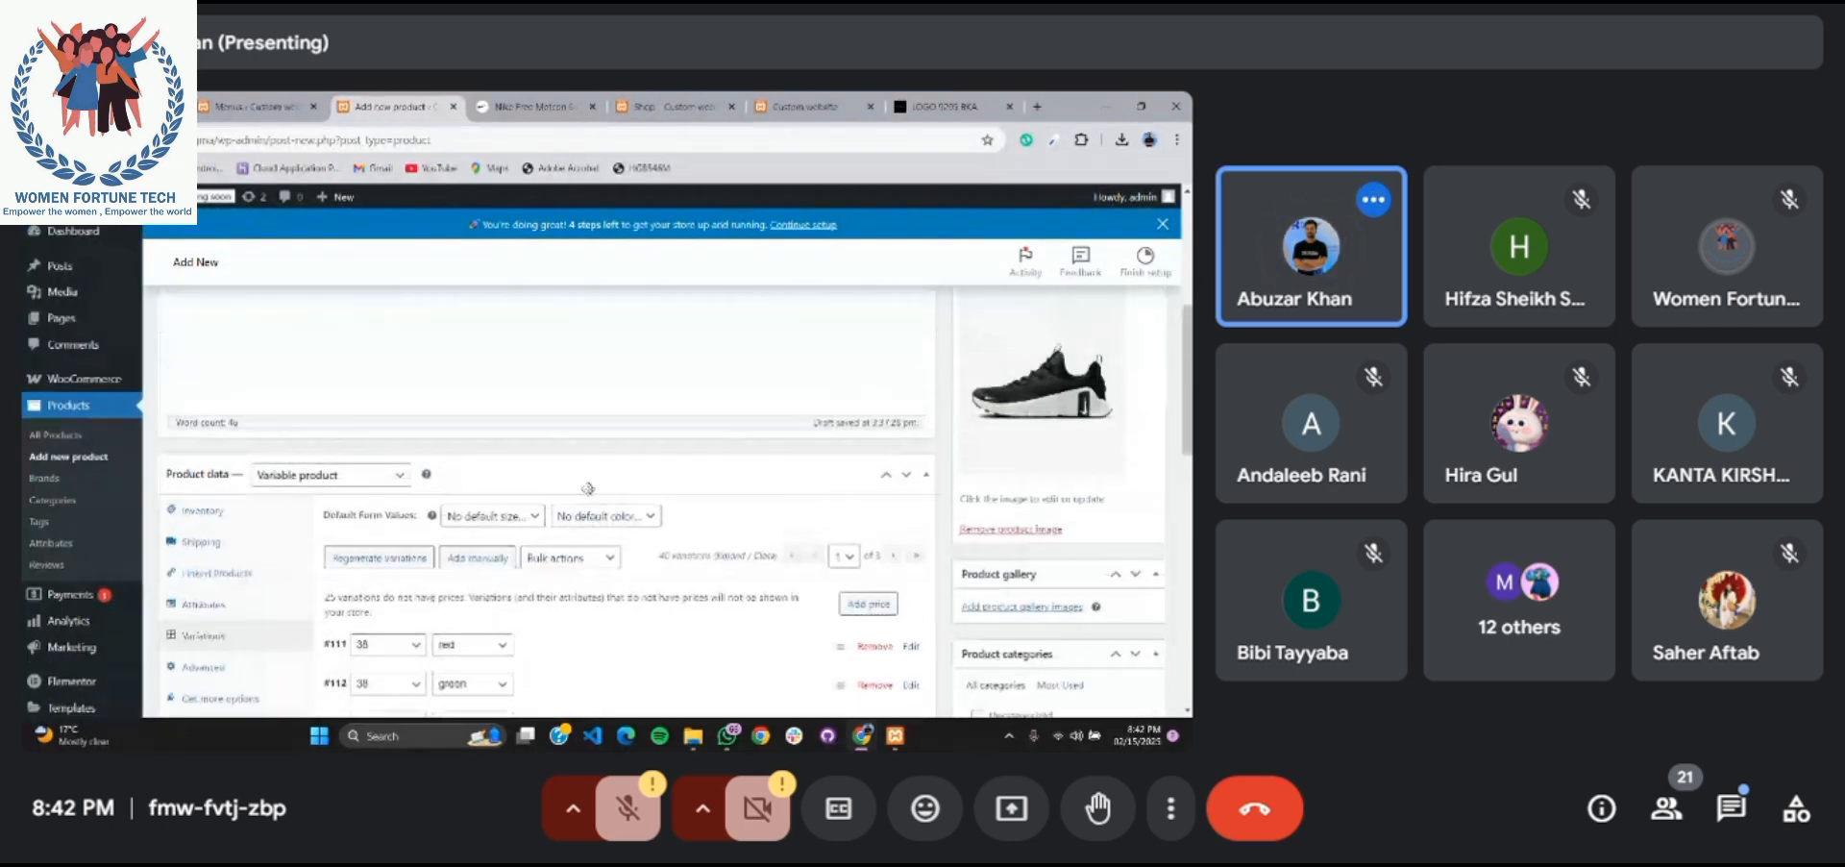
{"action": "scroll", "coordinate": [589, 490], "scroll_direction": "up", "scroll_amount": 1}
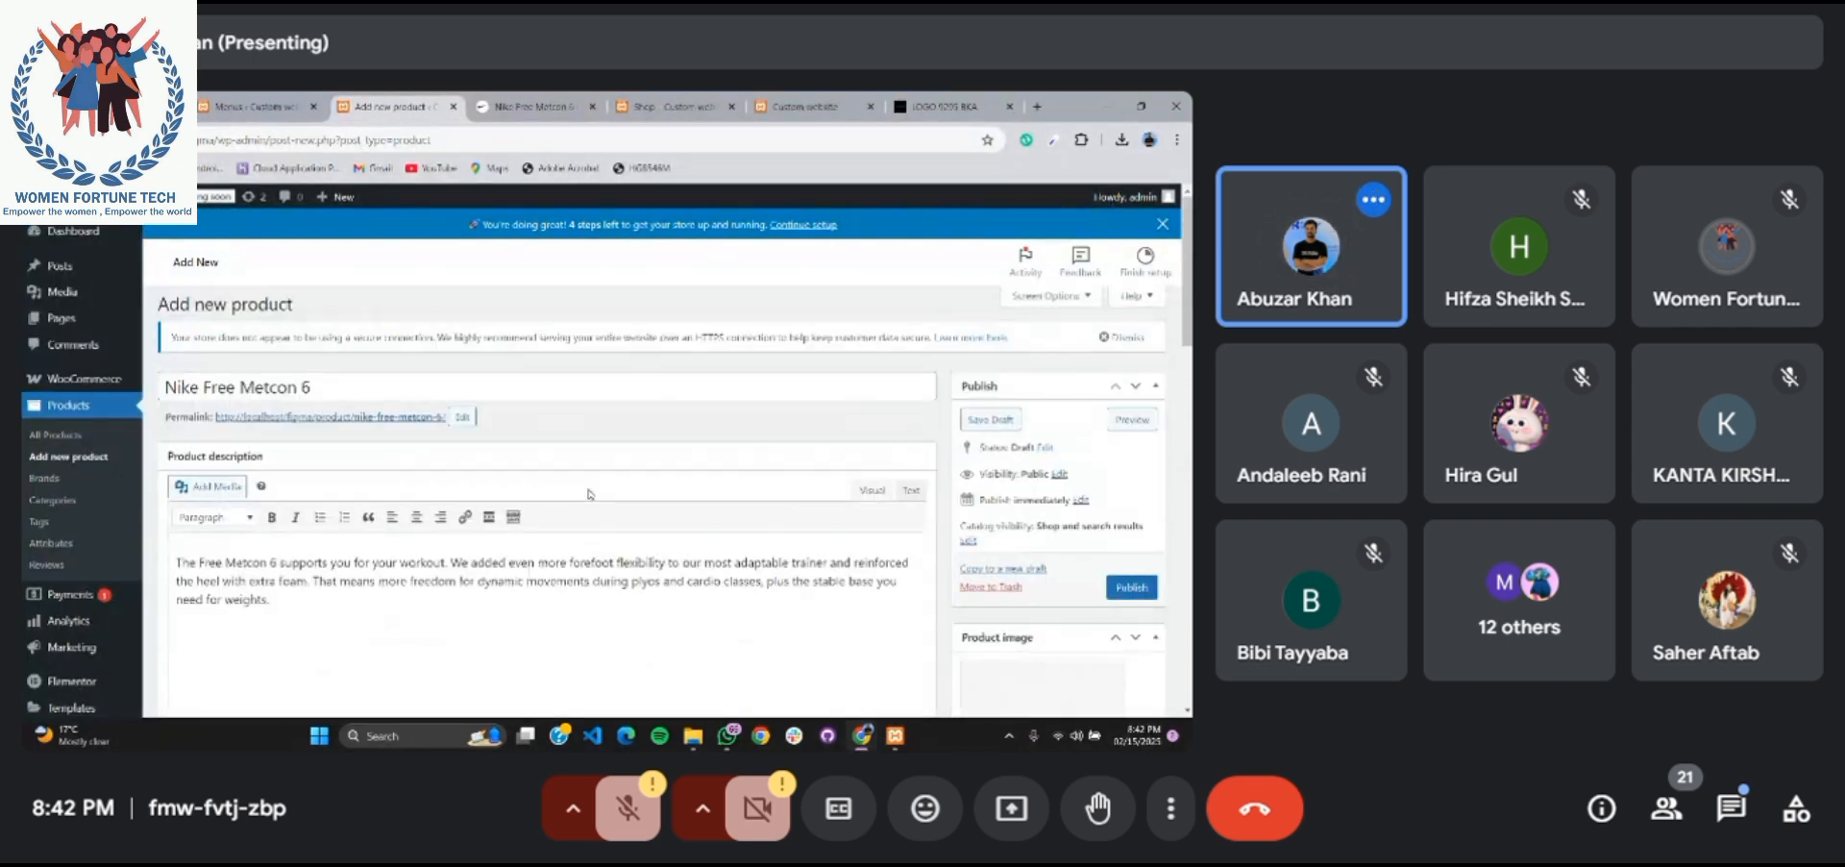
{"action": "scroll", "coordinate": [590, 495], "scroll_direction": "down", "scroll_amount": 5}
{"action": "scroll", "coordinate": [590, 495], "scroll_direction": "down", "scroll_amount": 5}
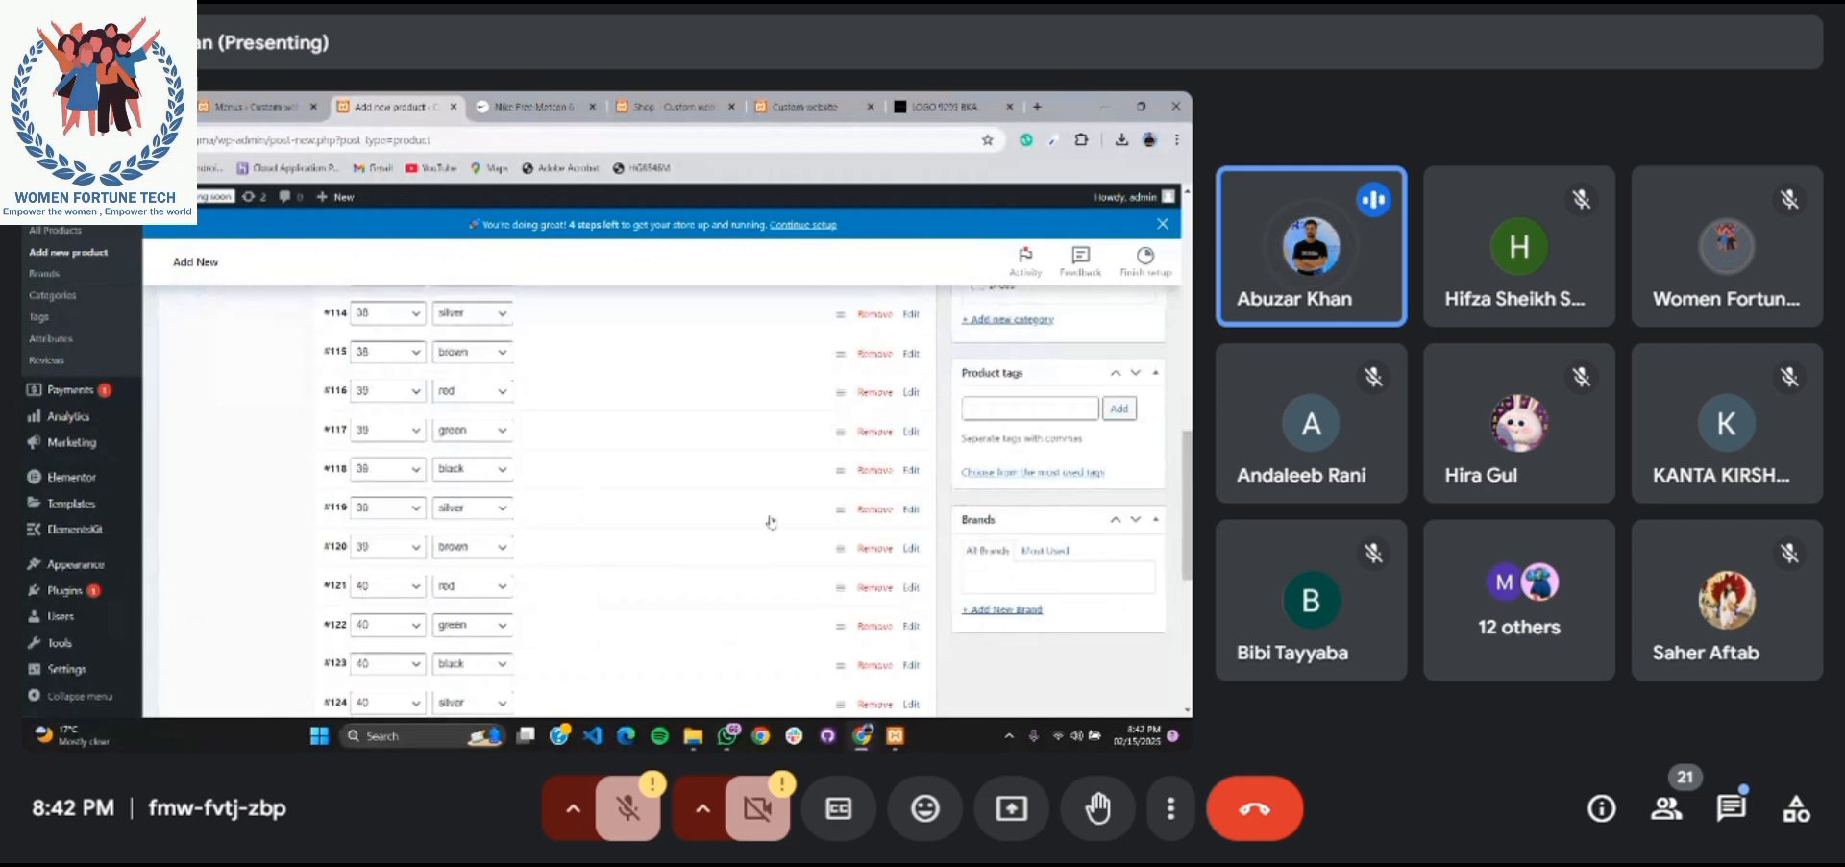
{"action": "scroll", "coordinate": [765, 519], "scroll_direction": "up", "scroll_amount": 2}
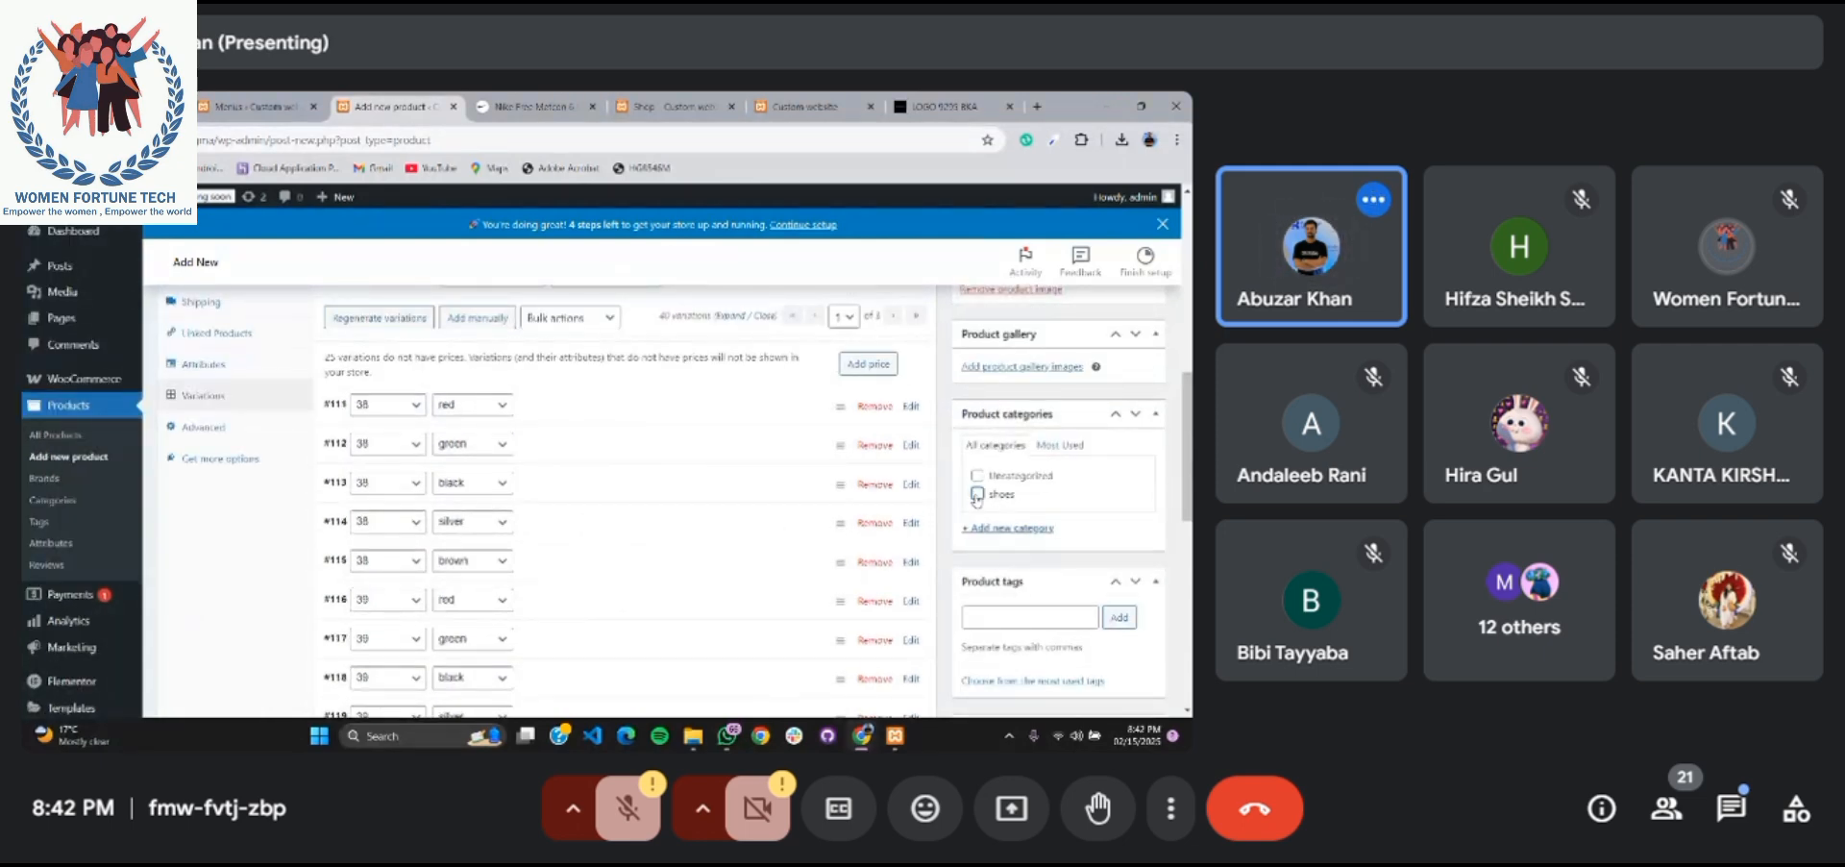
{"action": "scroll", "coordinate": [746, 531], "scroll_direction": "up", "scroll_amount": 10}
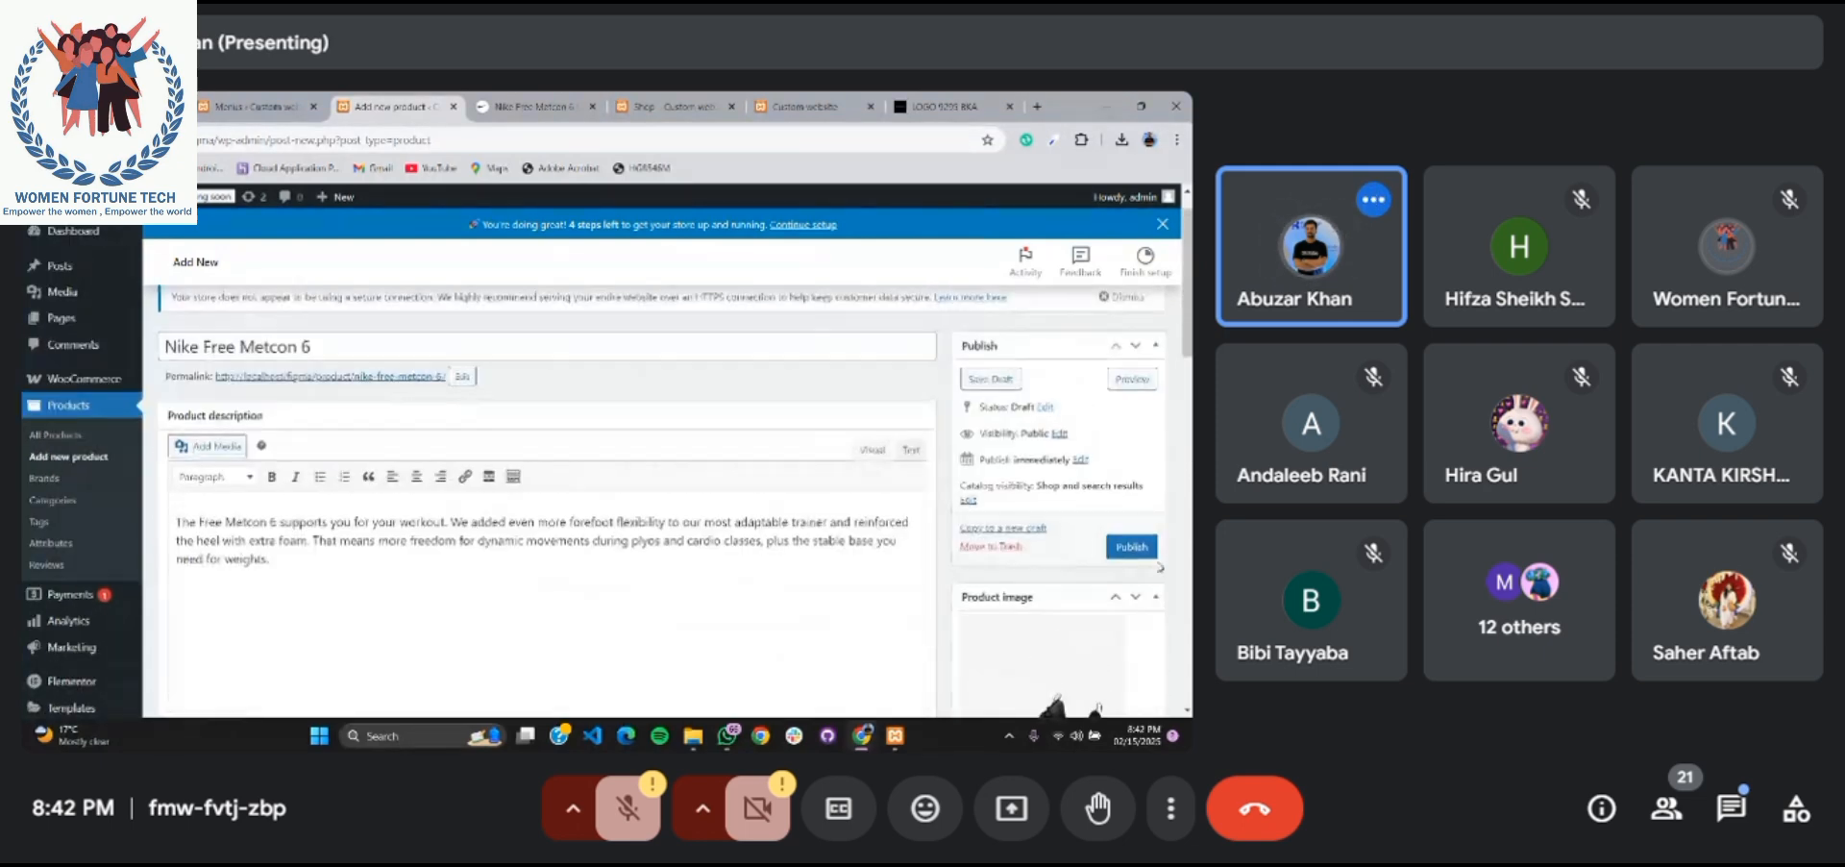
{"action": "left_click", "coordinate": [1141, 547]}
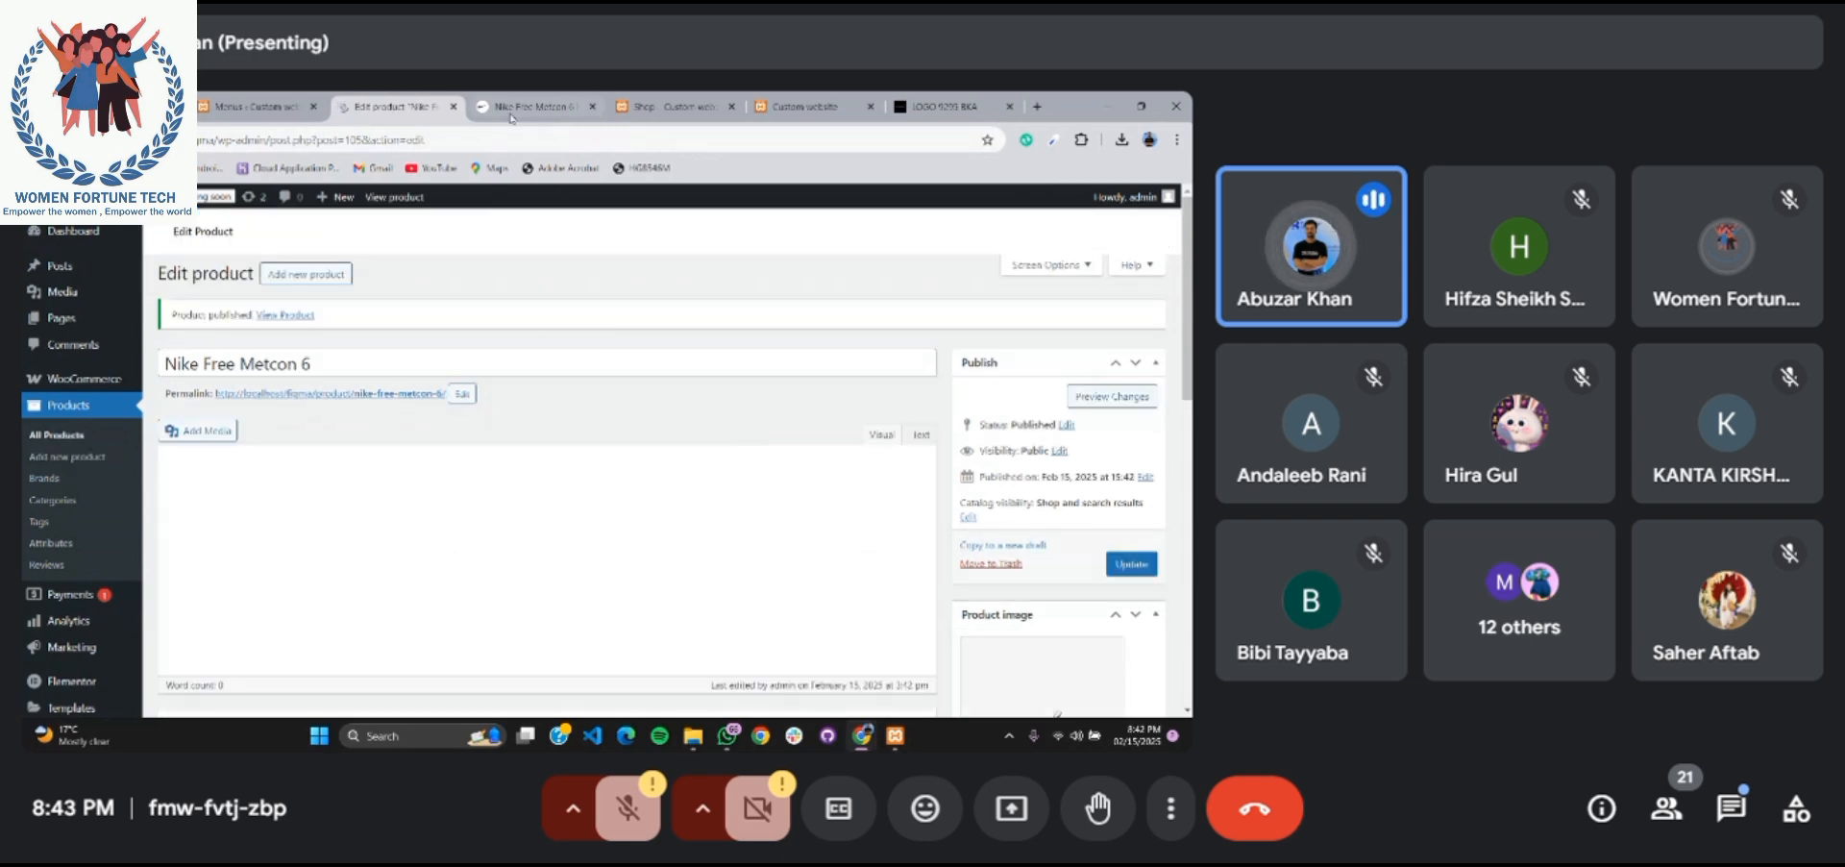
Refresh the storefront's Shop page and open the Nike Free Metcon 6 product page
{"action": "left_click", "coordinate": [512, 110]}
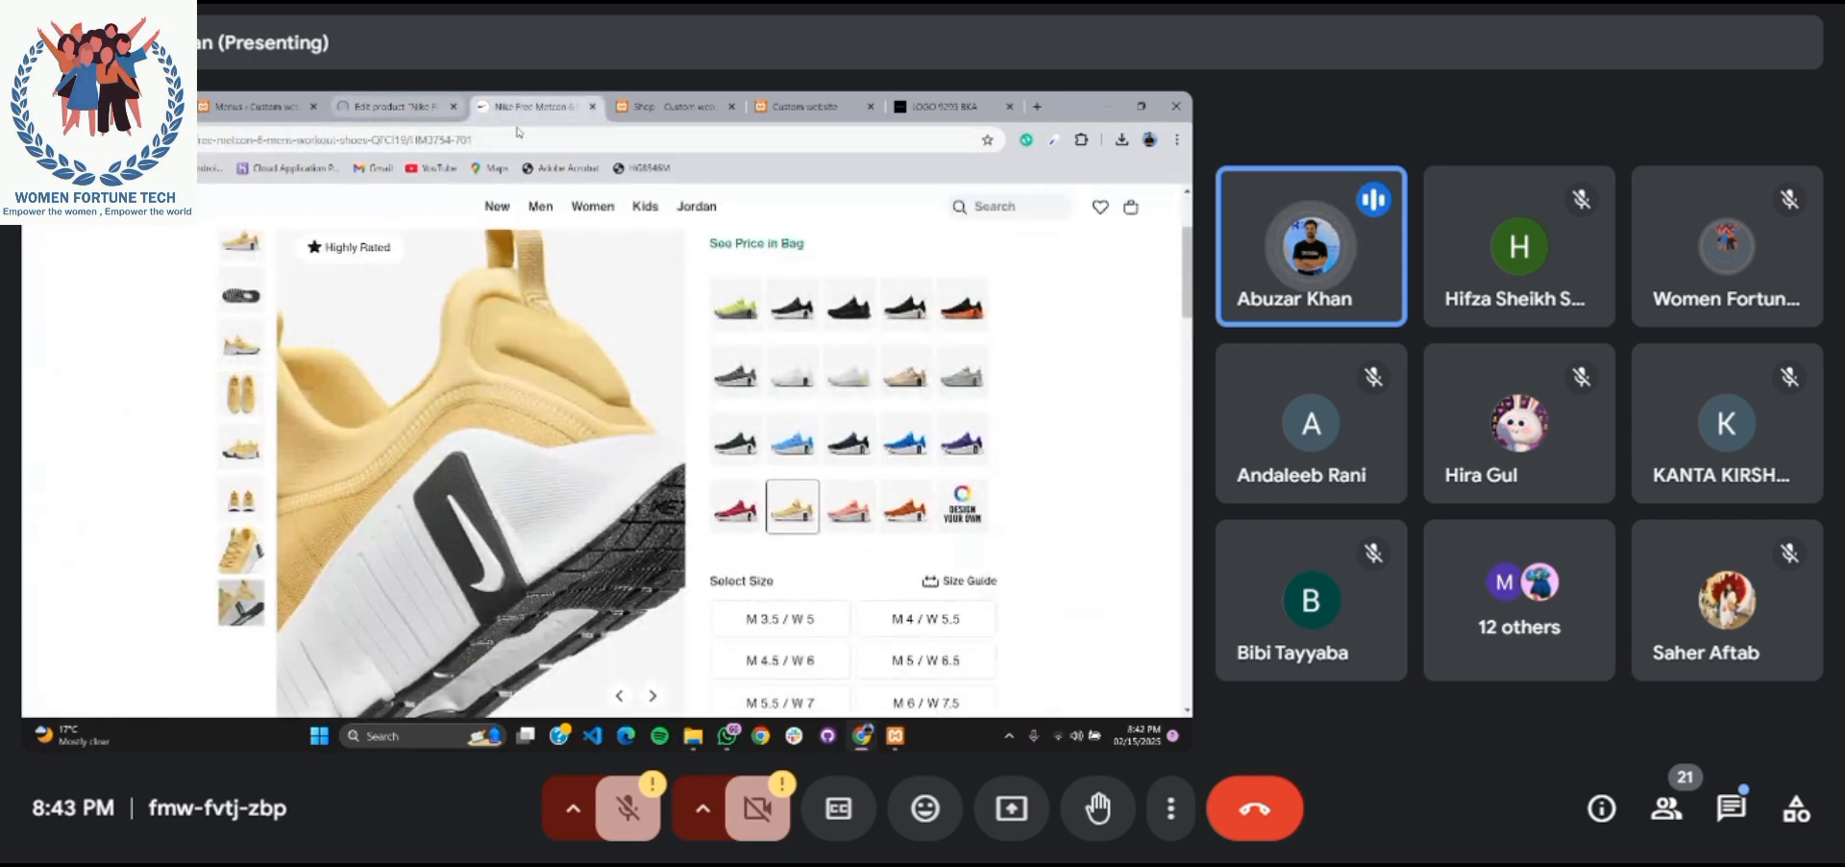
{"action": "left_click", "coordinate": [653, 109]}
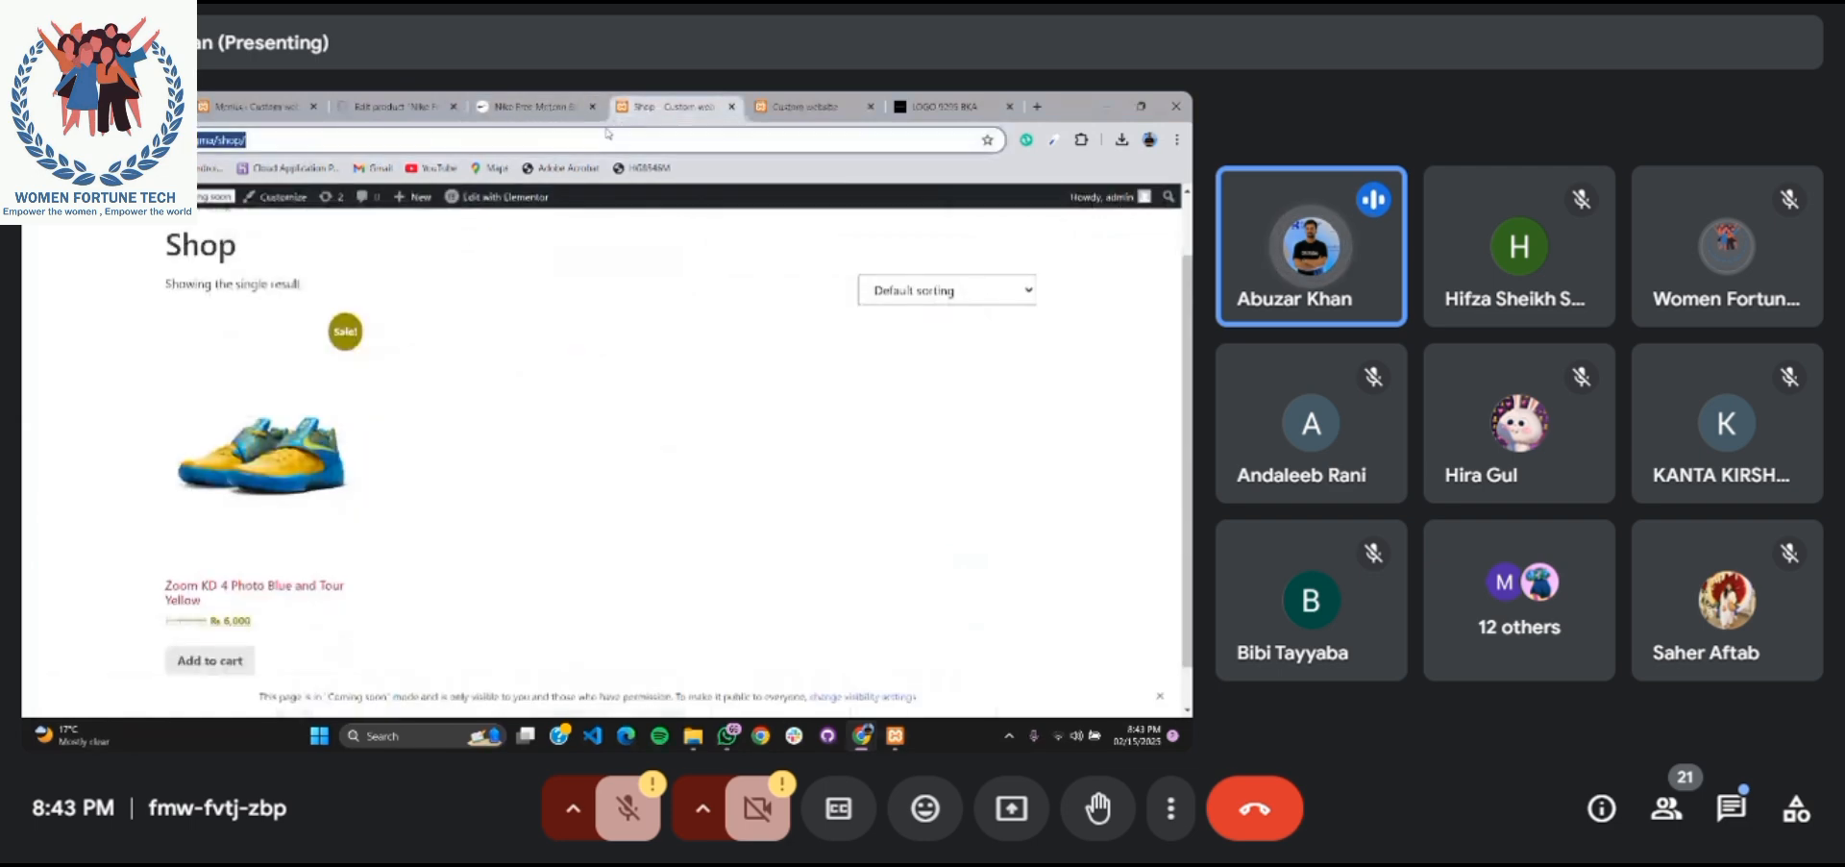
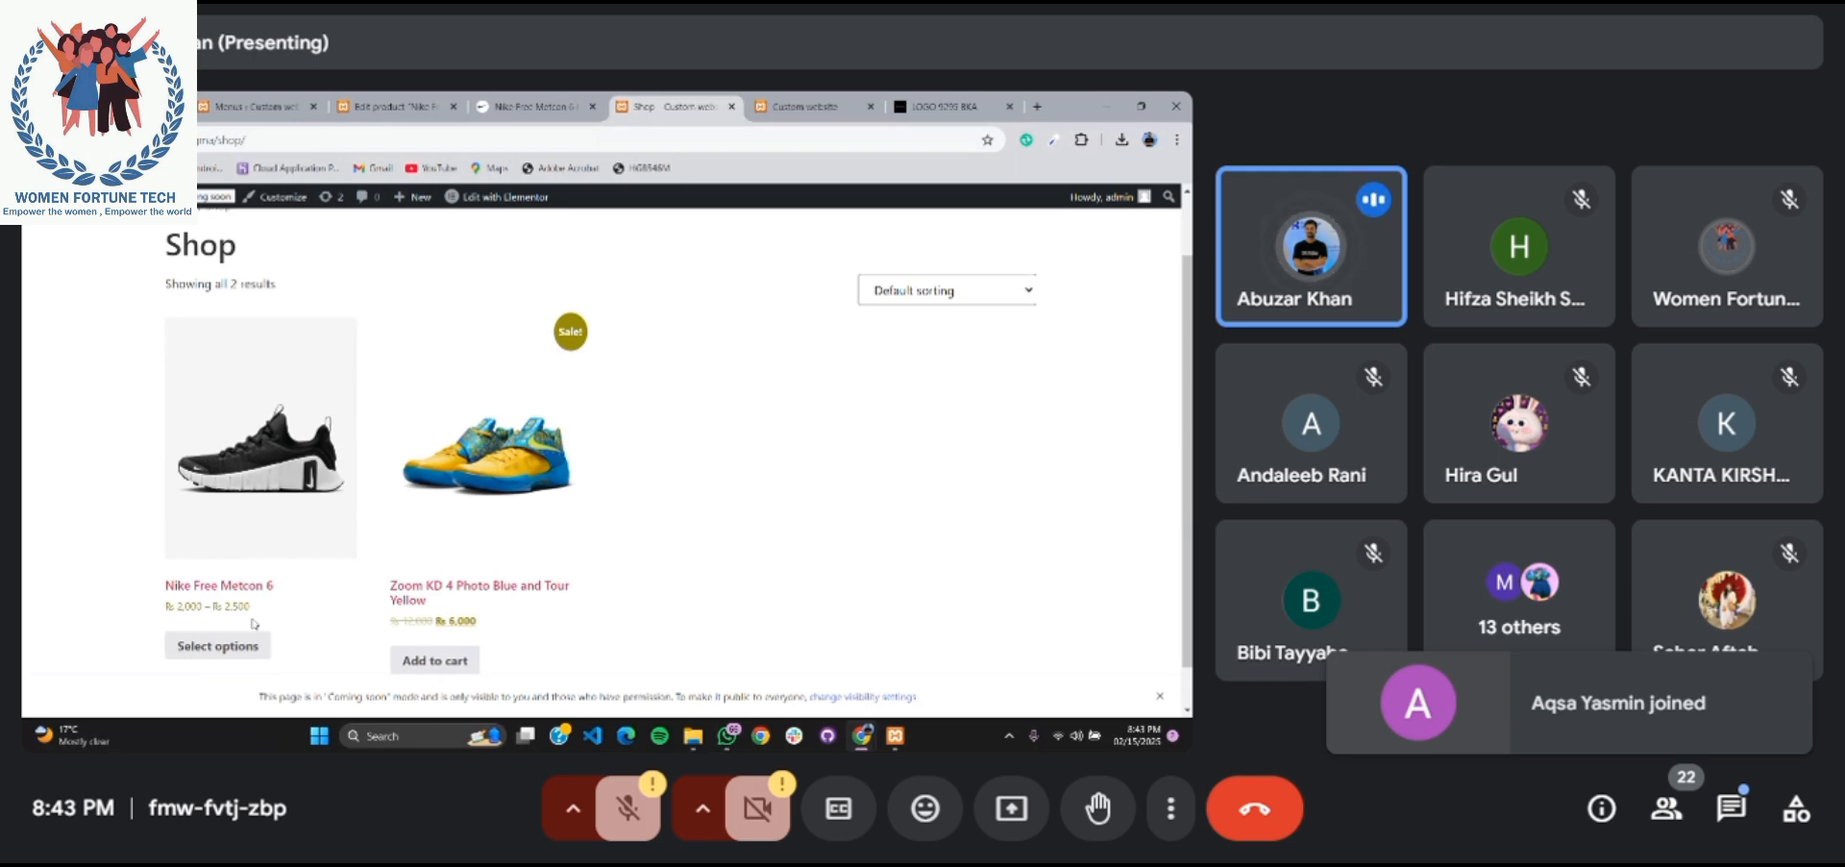
{"action": "left_click", "coordinate": [260, 510]}
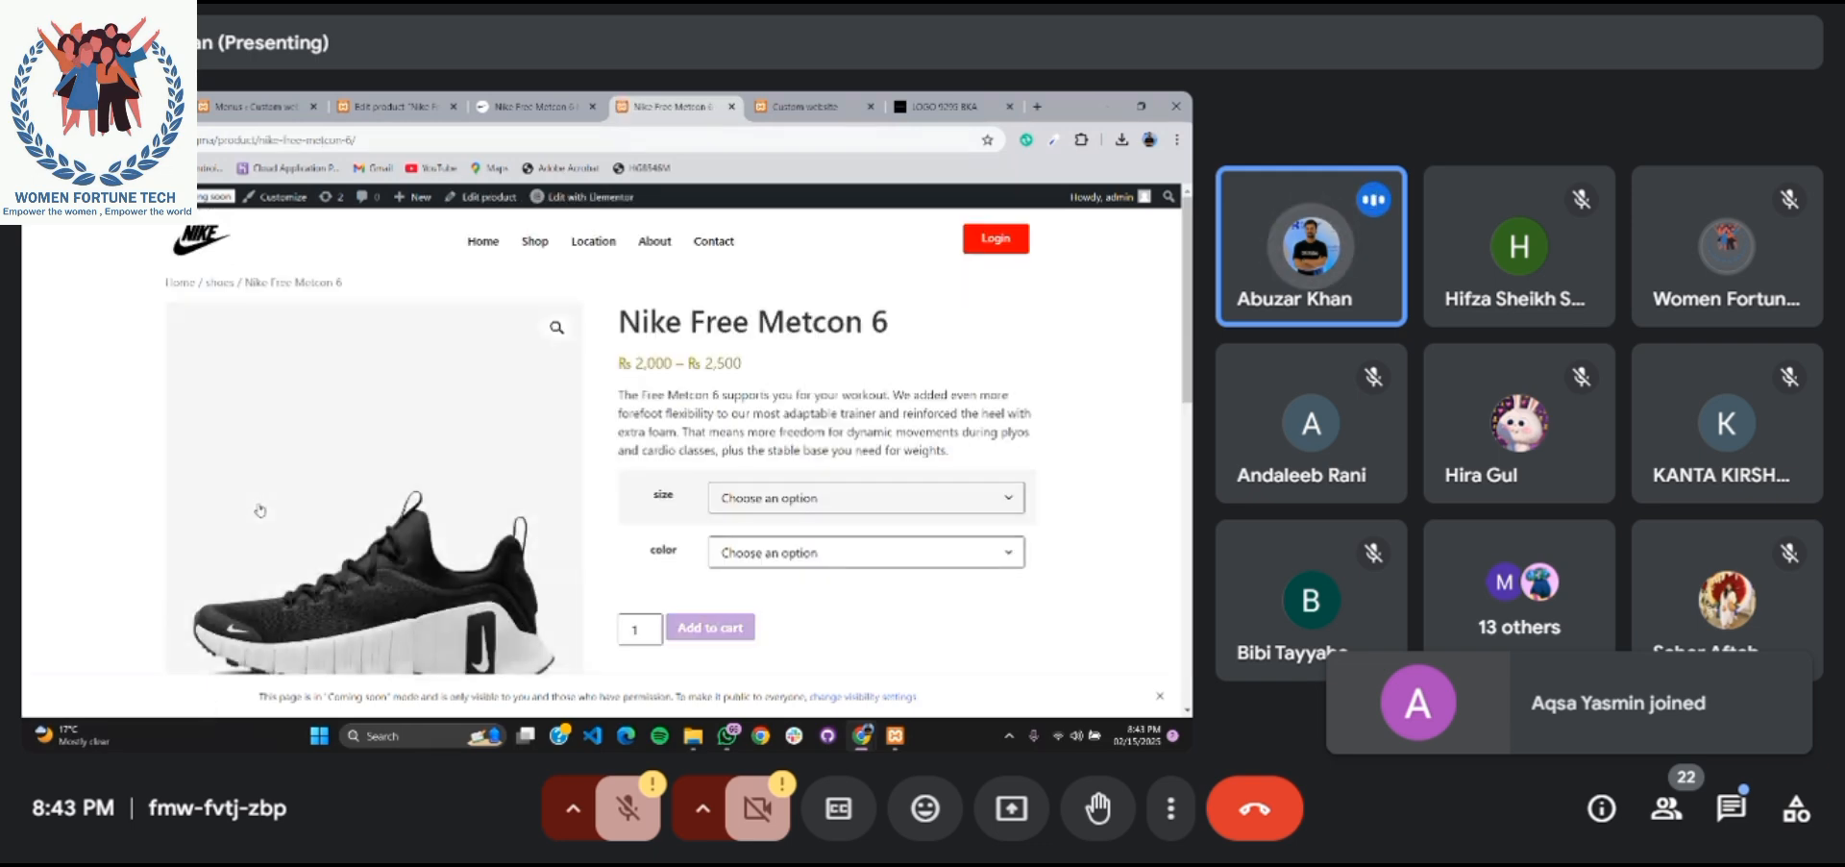
Choose size 38 and color red on the product page and check that variation's image, price and stock
{"action": "left_click", "coordinate": [800, 505]}
{"action": "left_click", "coordinate": [783, 540]}
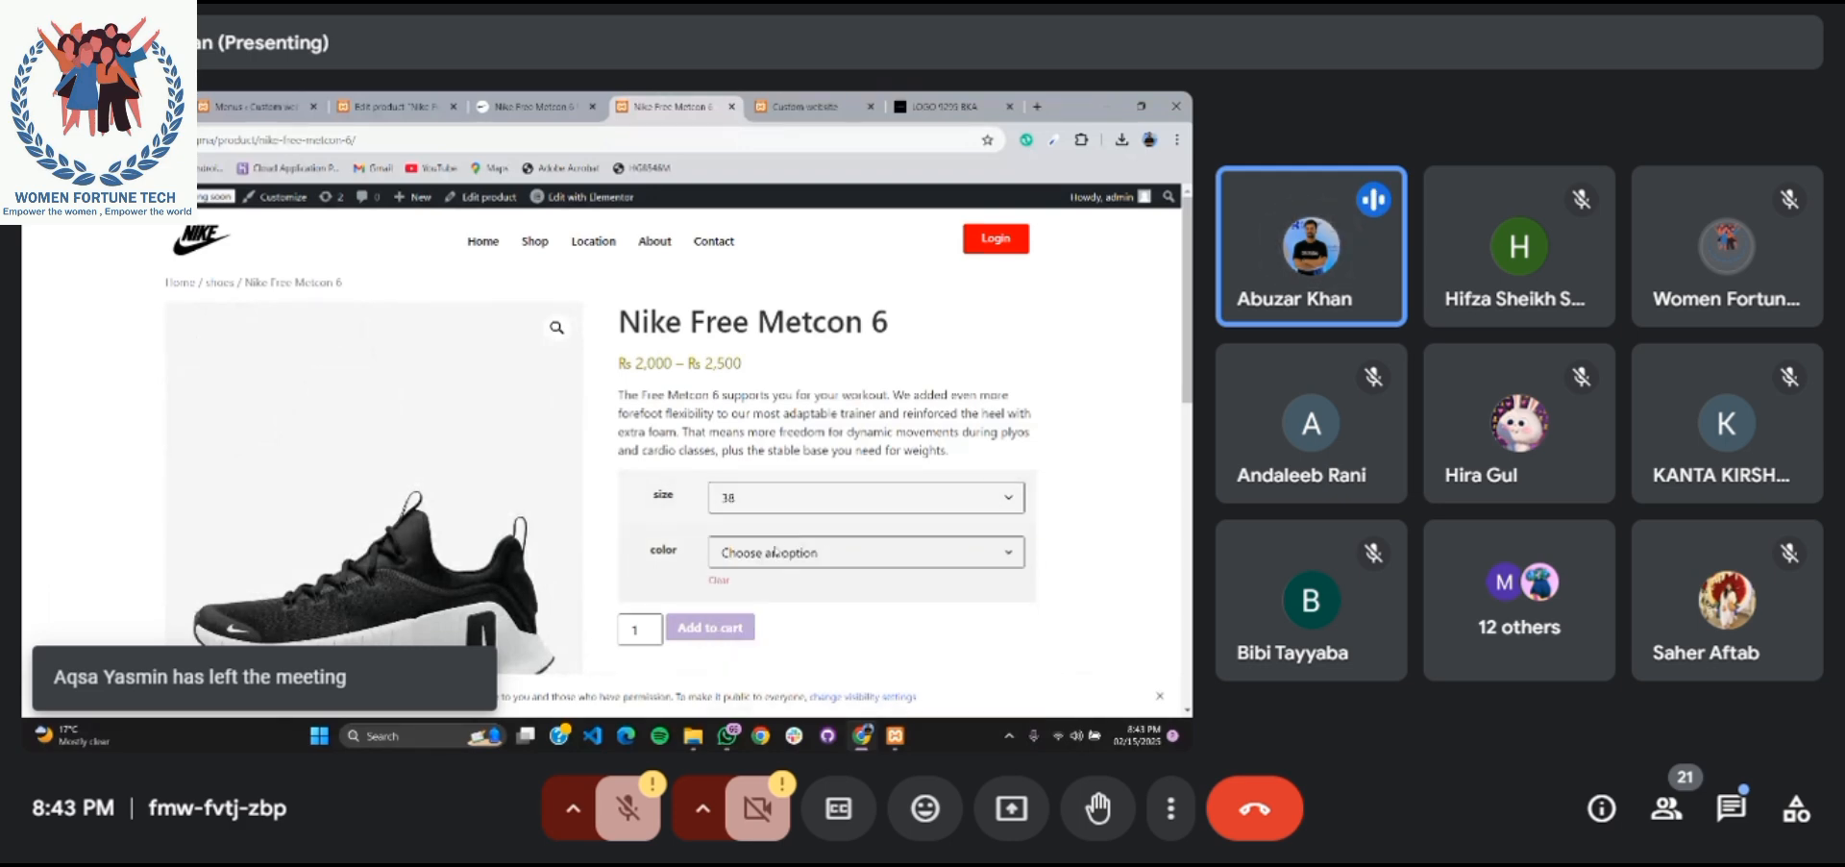
{"action": "left_click", "coordinate": [774, 554]}
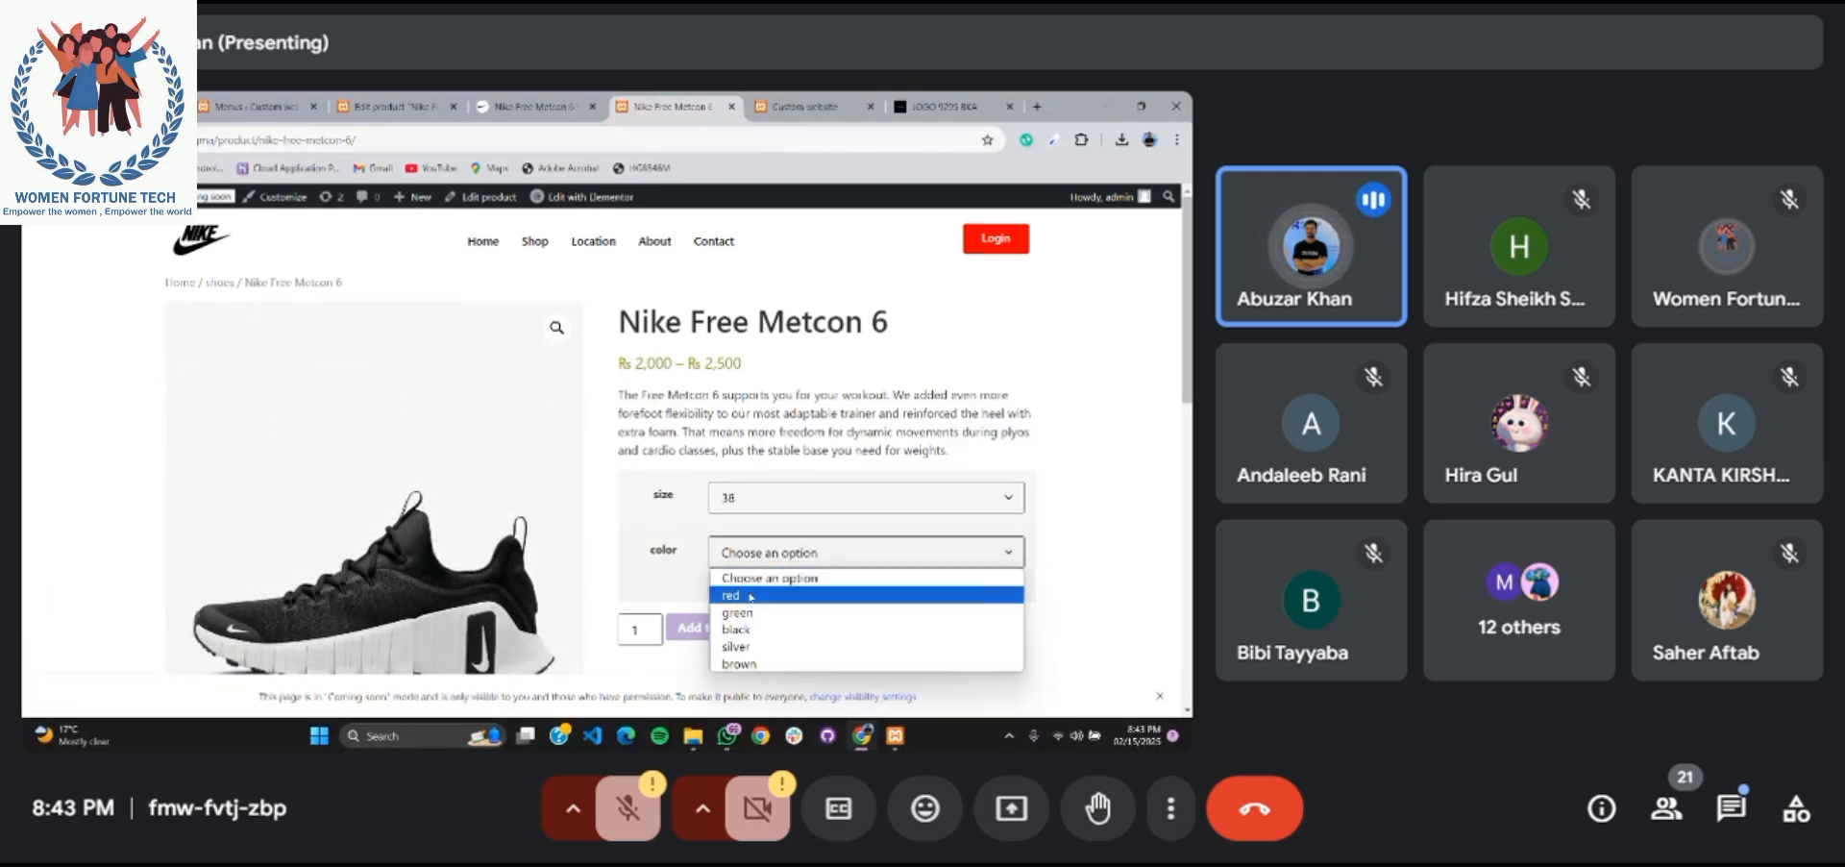
{"action": "left_click", "coordinate": [750, 596]}
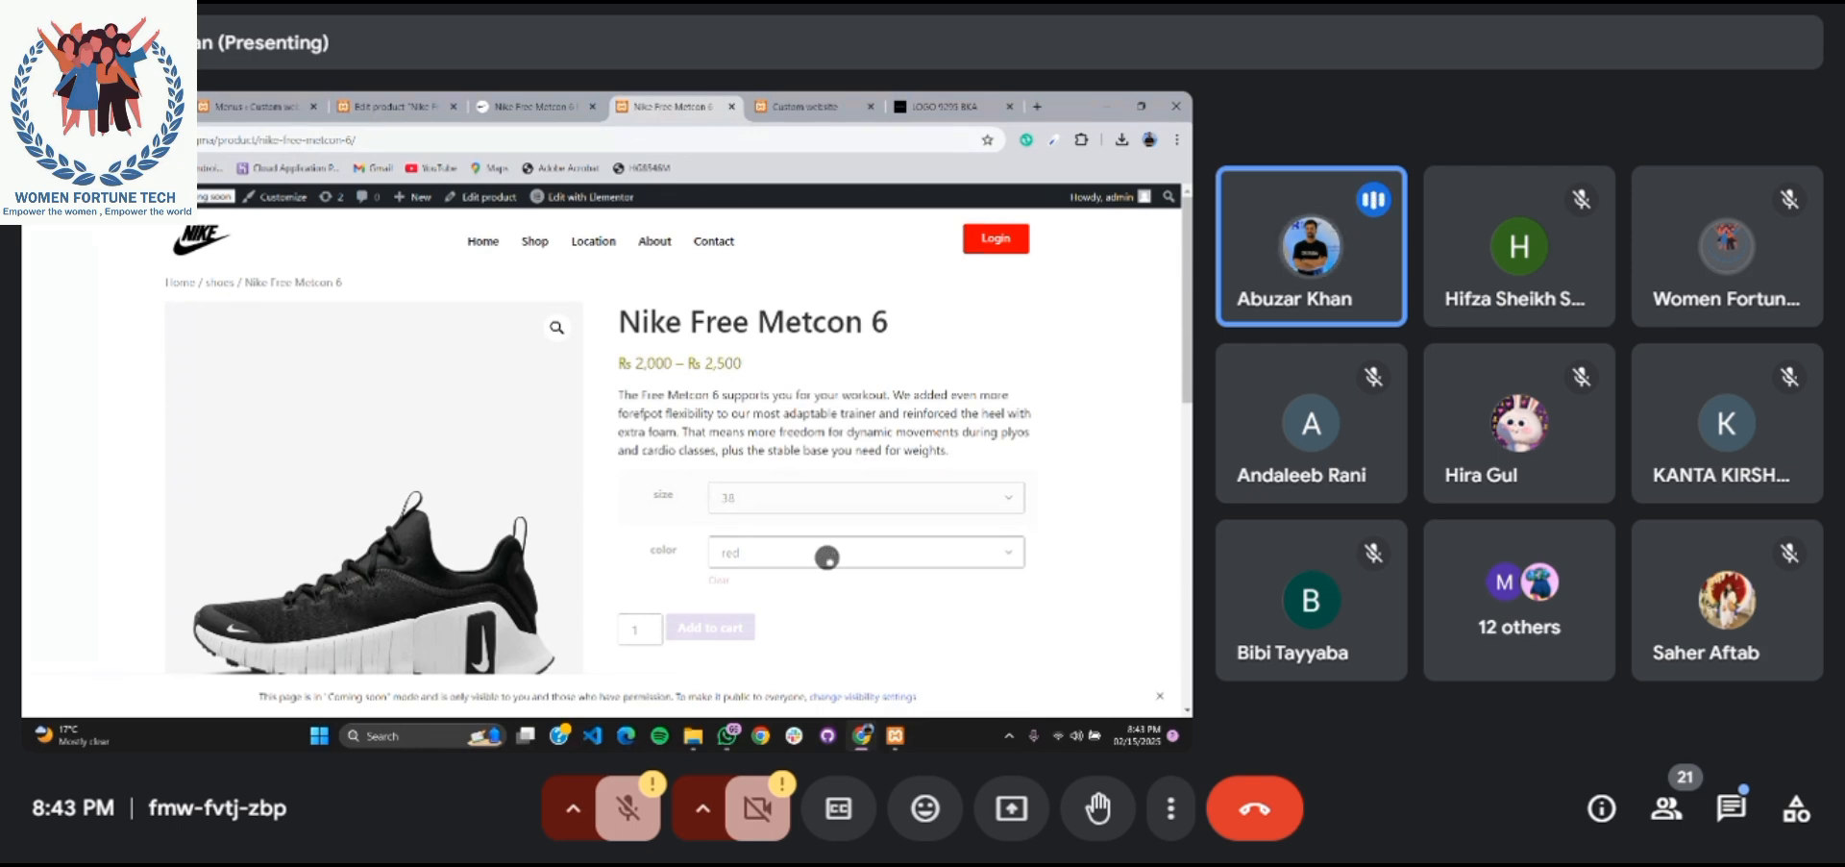
{"action": "scroll", "coordinate": [744, 420], "scroll_direction": "down", "scroll_amount": 1}
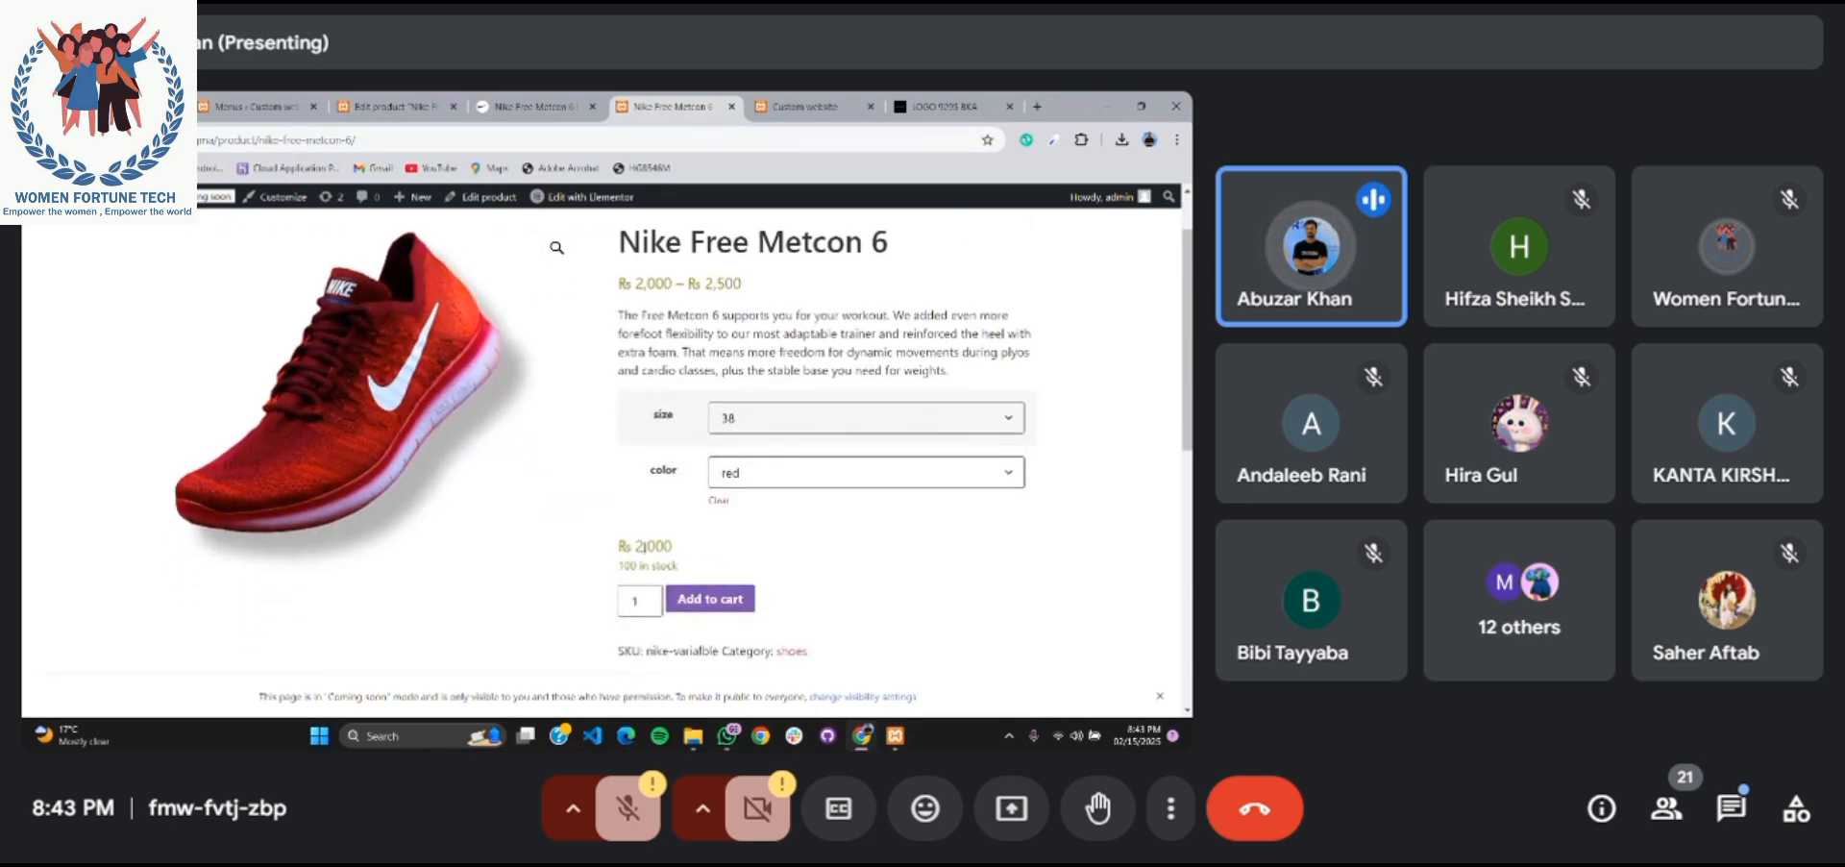
Switch the size to 40 and examine the variation, the description and the recommended products on the page
{"action": "left_click", "coordinate": [866, 418]}
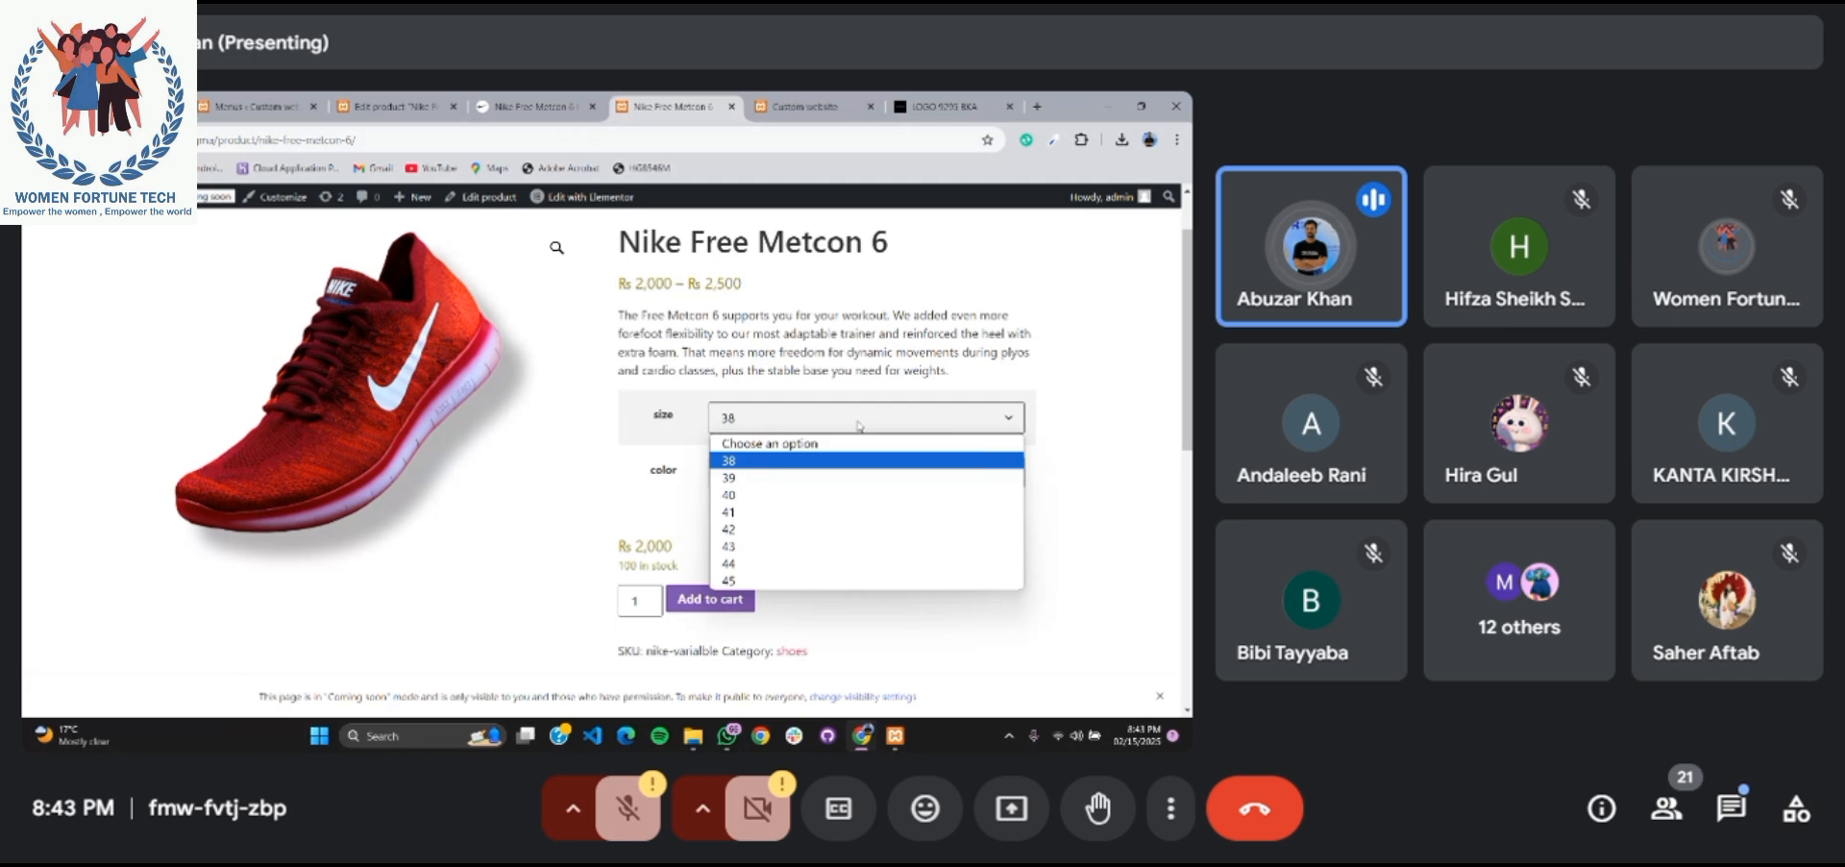
{"action": "left_click", "coordinate": [822, 494]}
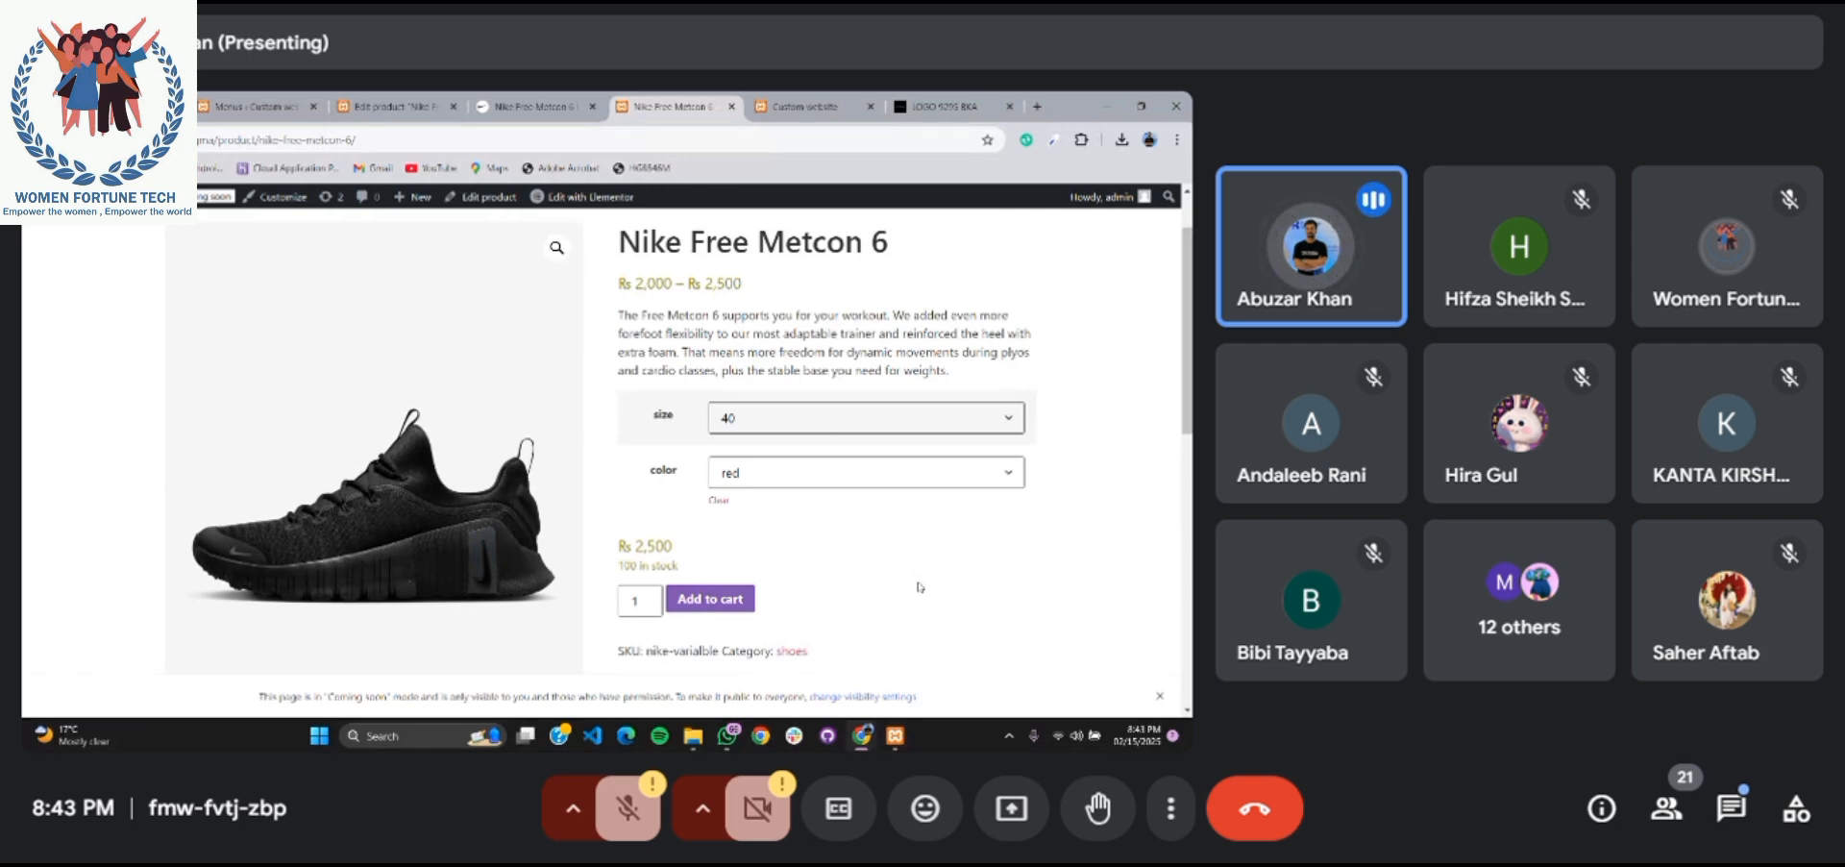
{"action": "scroll", "coordinate": [920, 586], "scroll_direction": "down", "scroll_amount": 3}
{"action": "scroll", "coordinate": [920, 586], "scroll_direction": "up", "scroll_amount": 5}
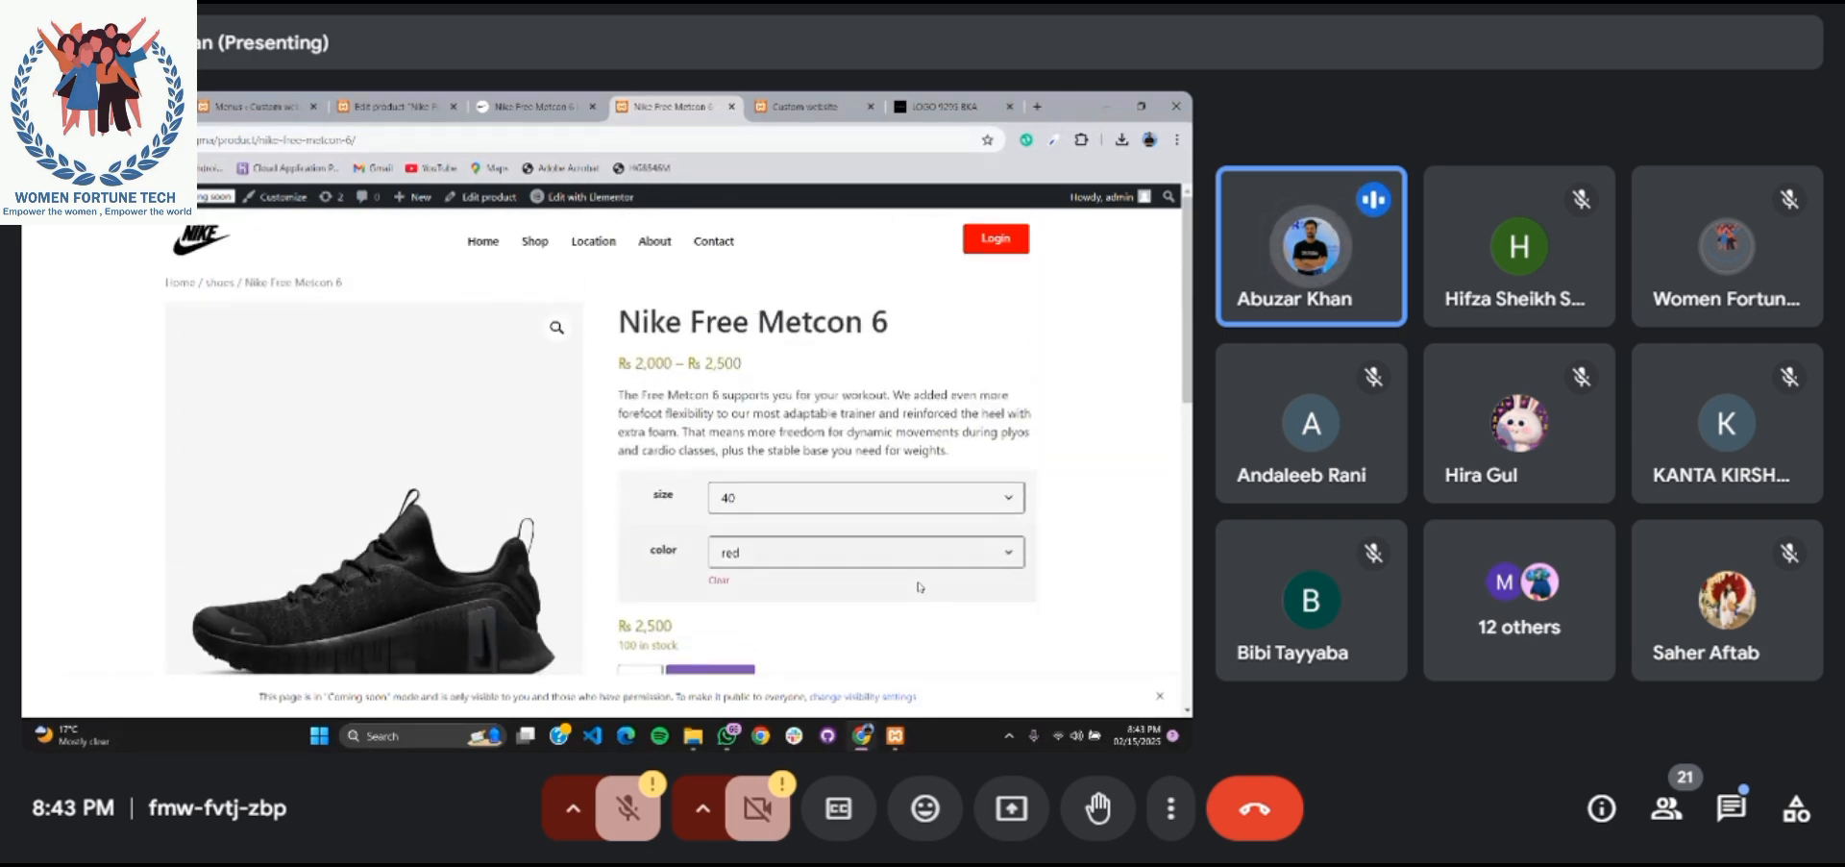
{"action": "scroll", "coordinate": [919, 586], "scroll_direction": "down", "scroll_amount": 5}
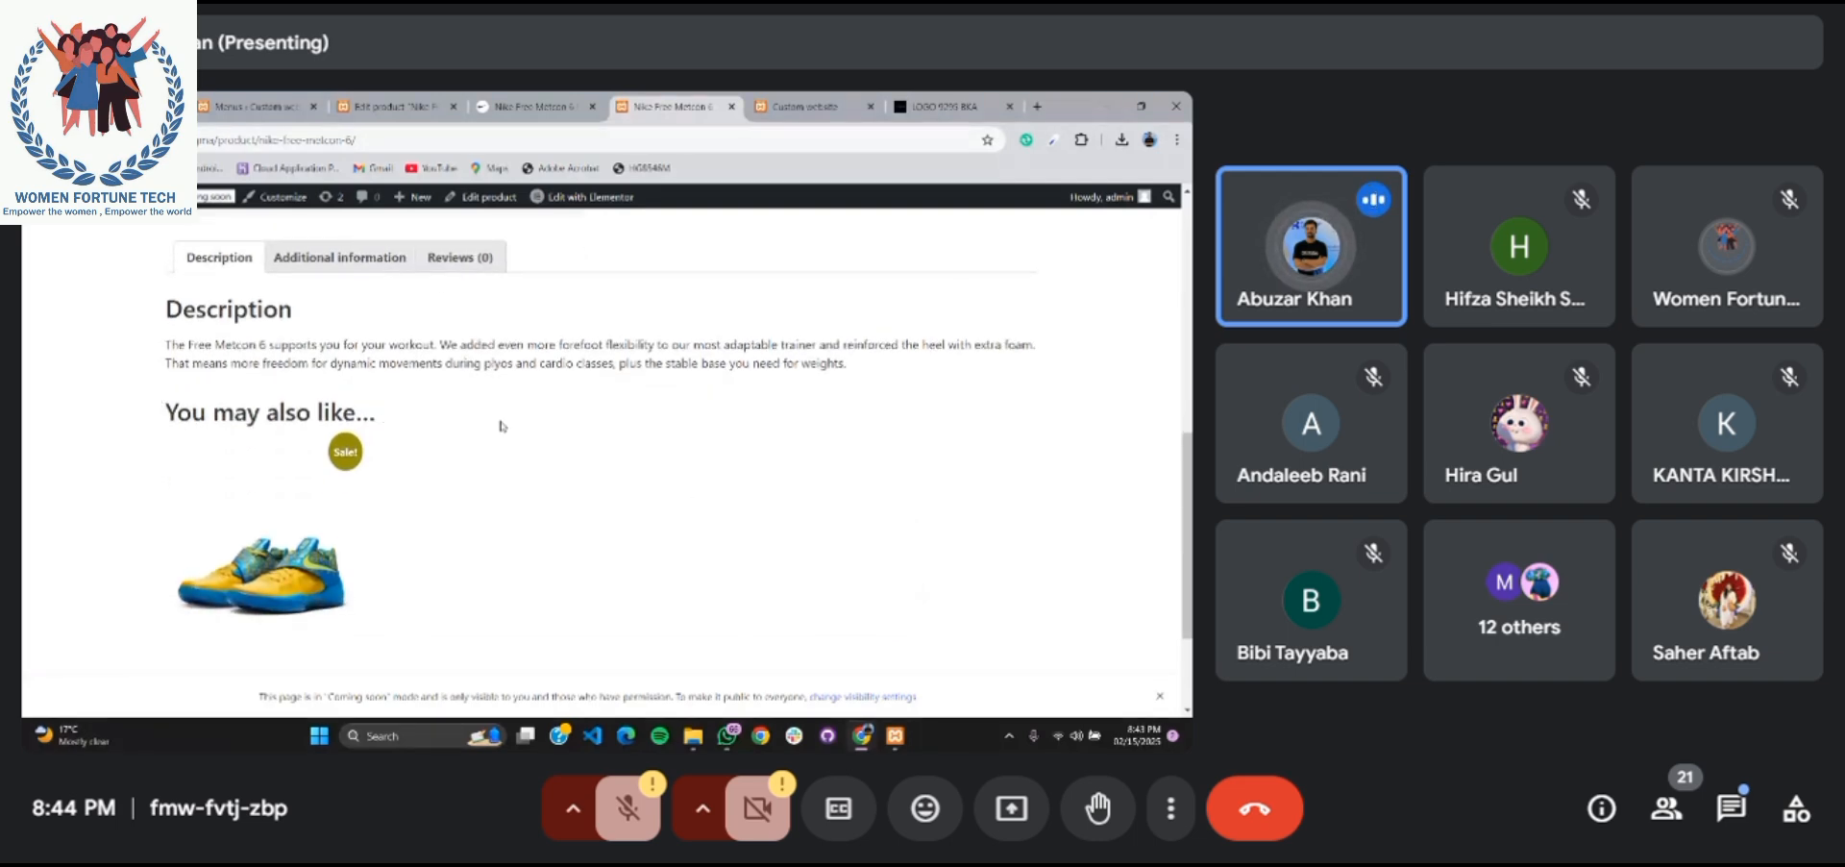
{"action": "scroll", "coordinate": [500, 422], "scroll_direction": "down", "scroll_amount": 2}
{"action": "scroll", "coordinate": [520, 418], "scroll_direction": "down", "scroll_amount": 1}
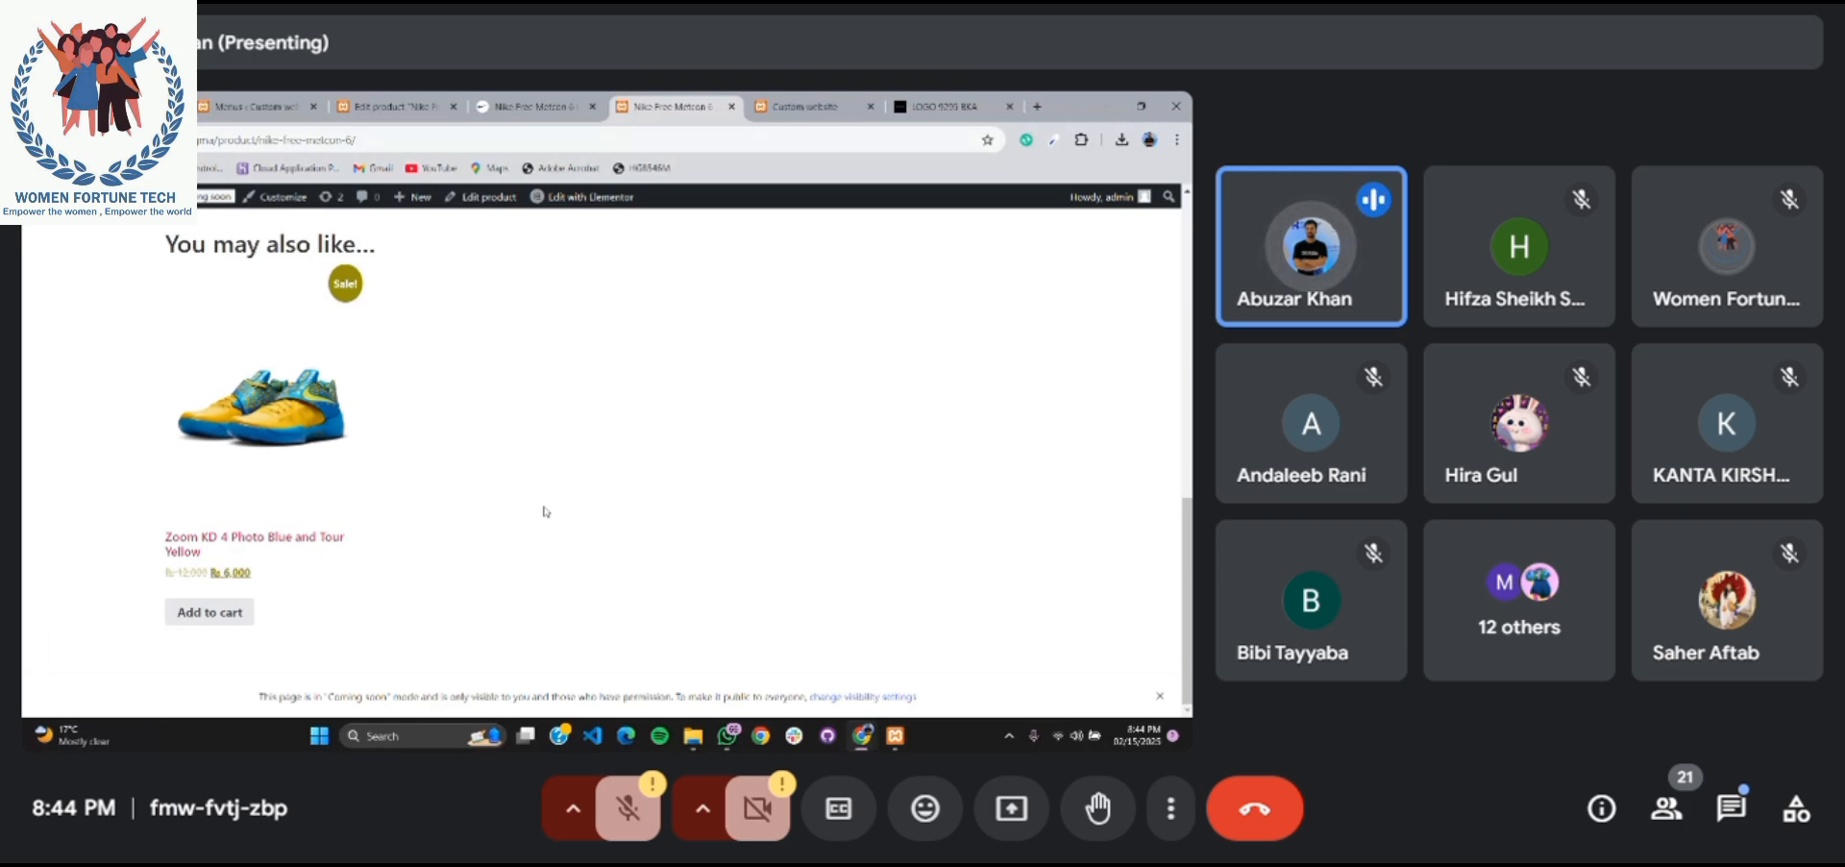
Return to the site's admin dashboard and open the WooCommerce settings
{"action": "scroll", "coordinate": [544, 511], "scroll_direction": "up", "scroll_amount": 10}
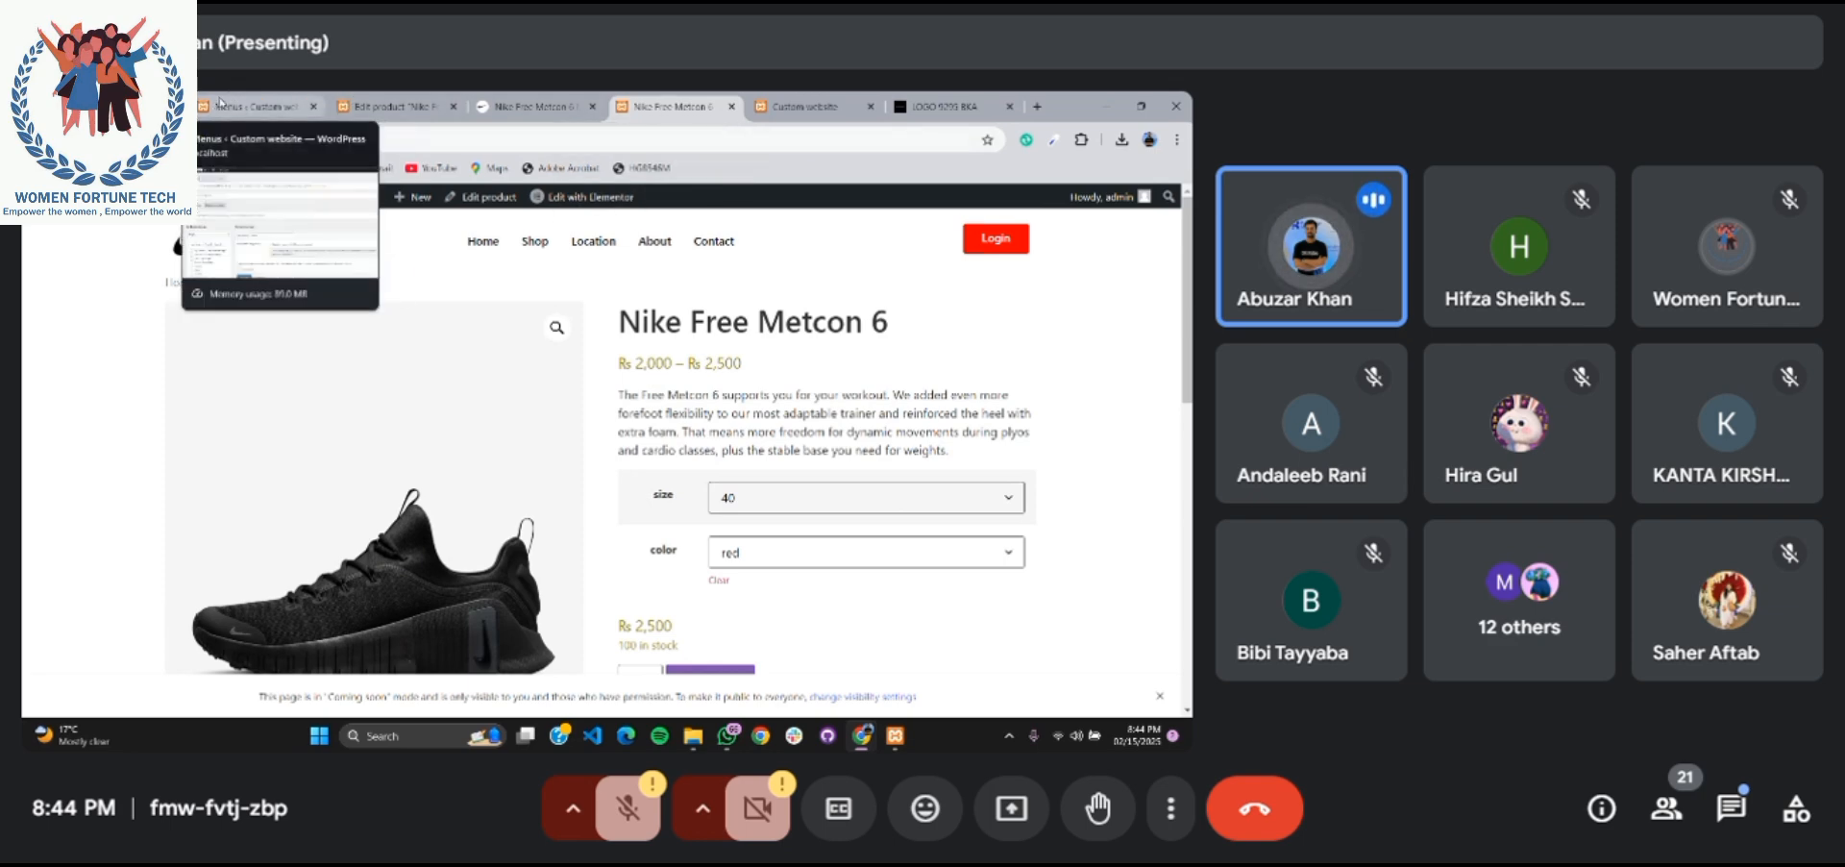
{"action": "left_click", "coordinate": [251, 106]}
{"action": "scroll", "coordinate": [400, 420], "scroll_direction": "down", "scroll_amount": 2}
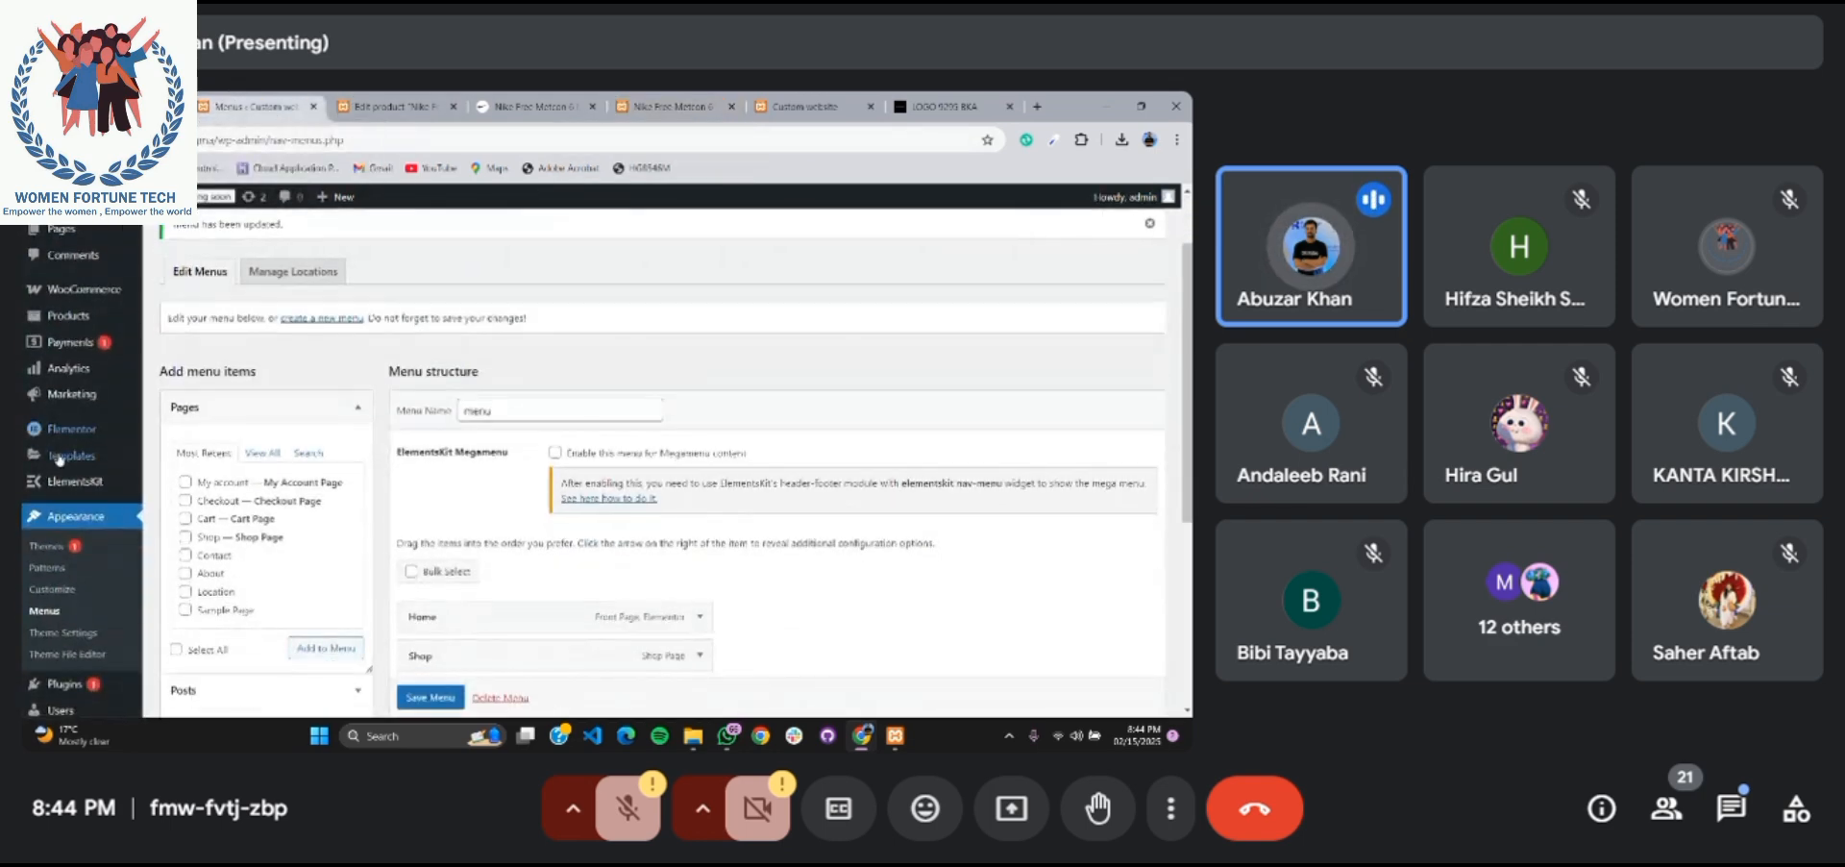
{"action": "scroll", "coordinate": [58, 471], "scroll_direction": "down", "scroll_amount": 2}
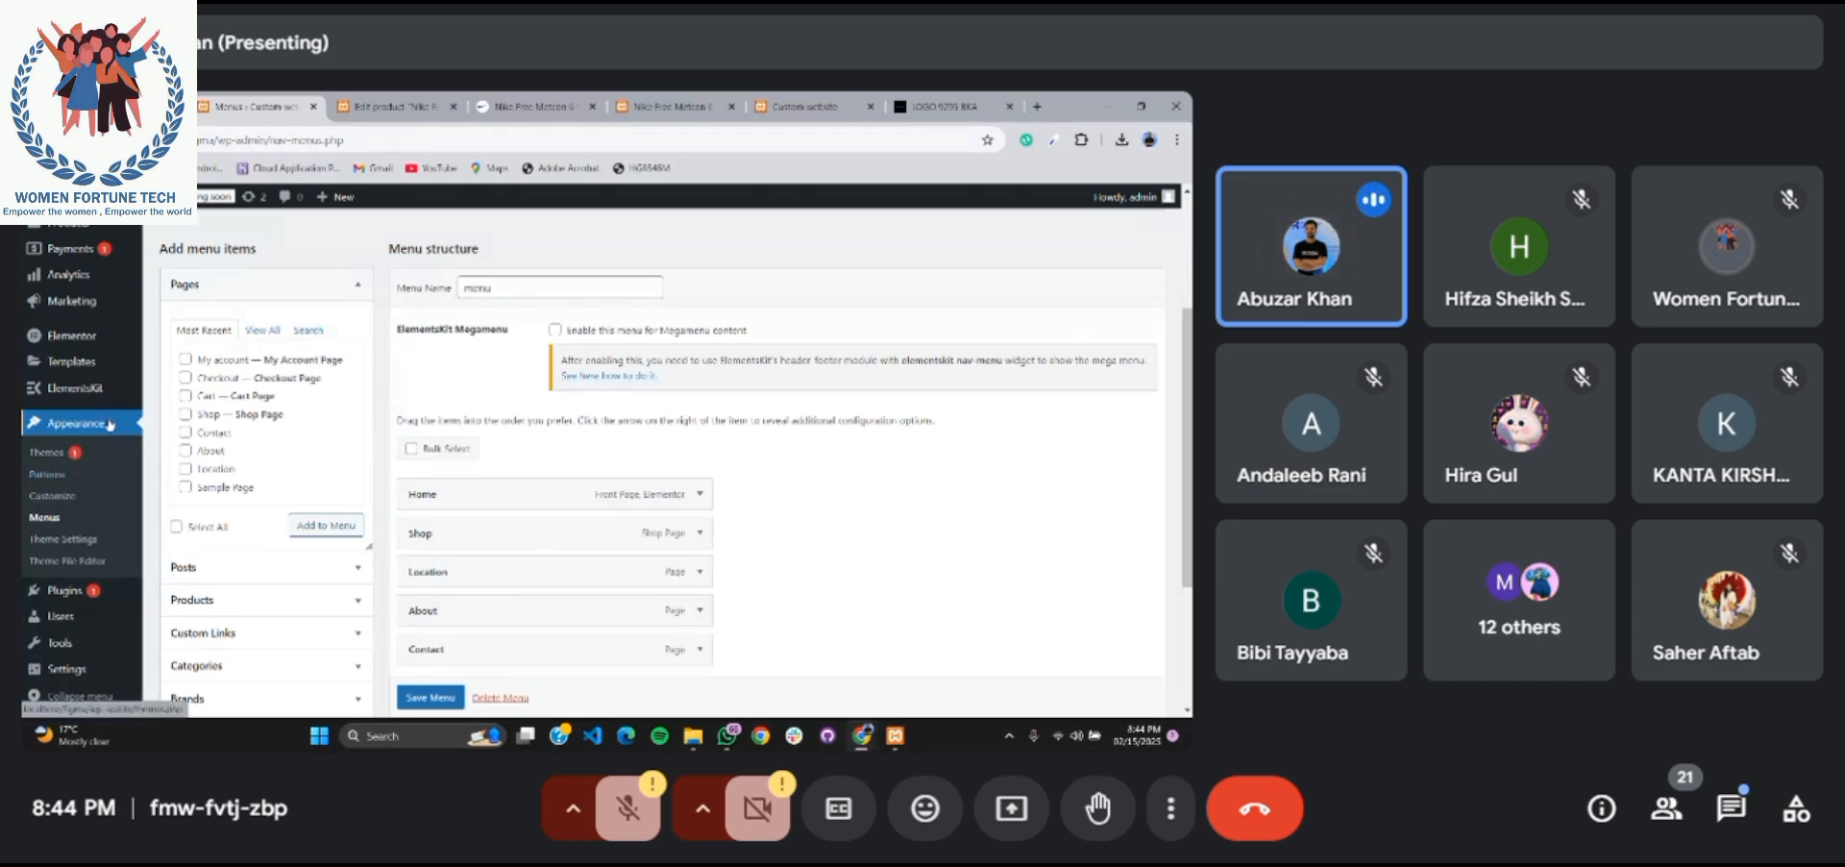
{"action": "scroll", "coordinate": [76, 507], "scroll_direction": "down", "scroll_amount": 1}
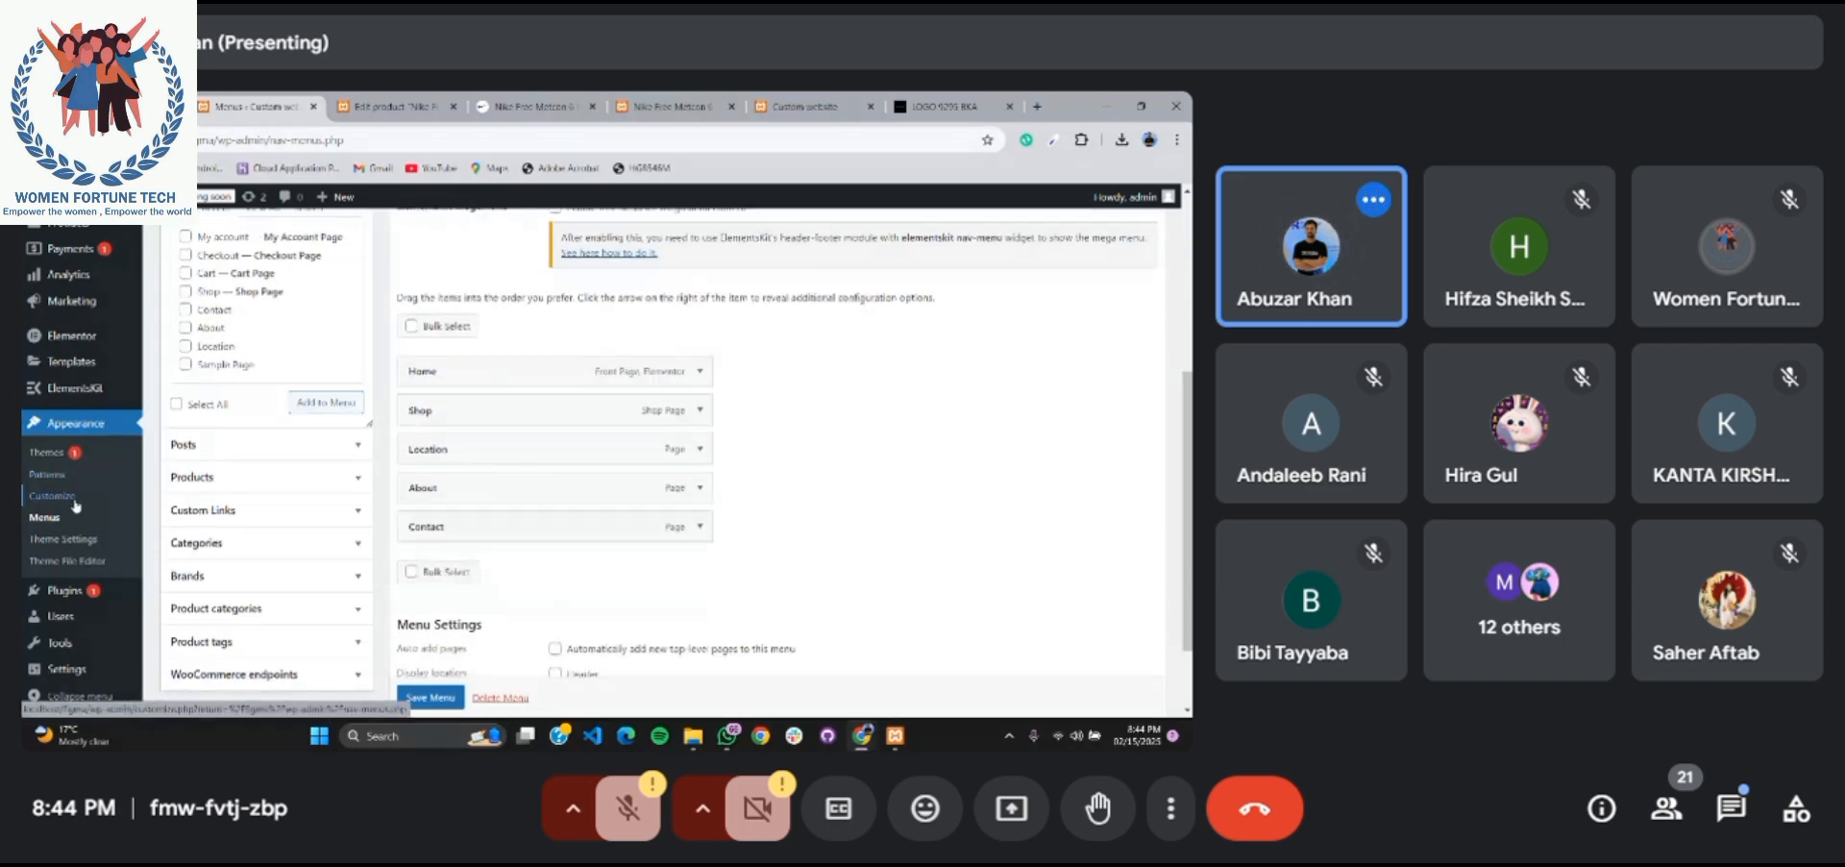
{"action": "scroll", "coordinate": [75, 506], "scroll_direction": "up", "scroll_amount": 1}
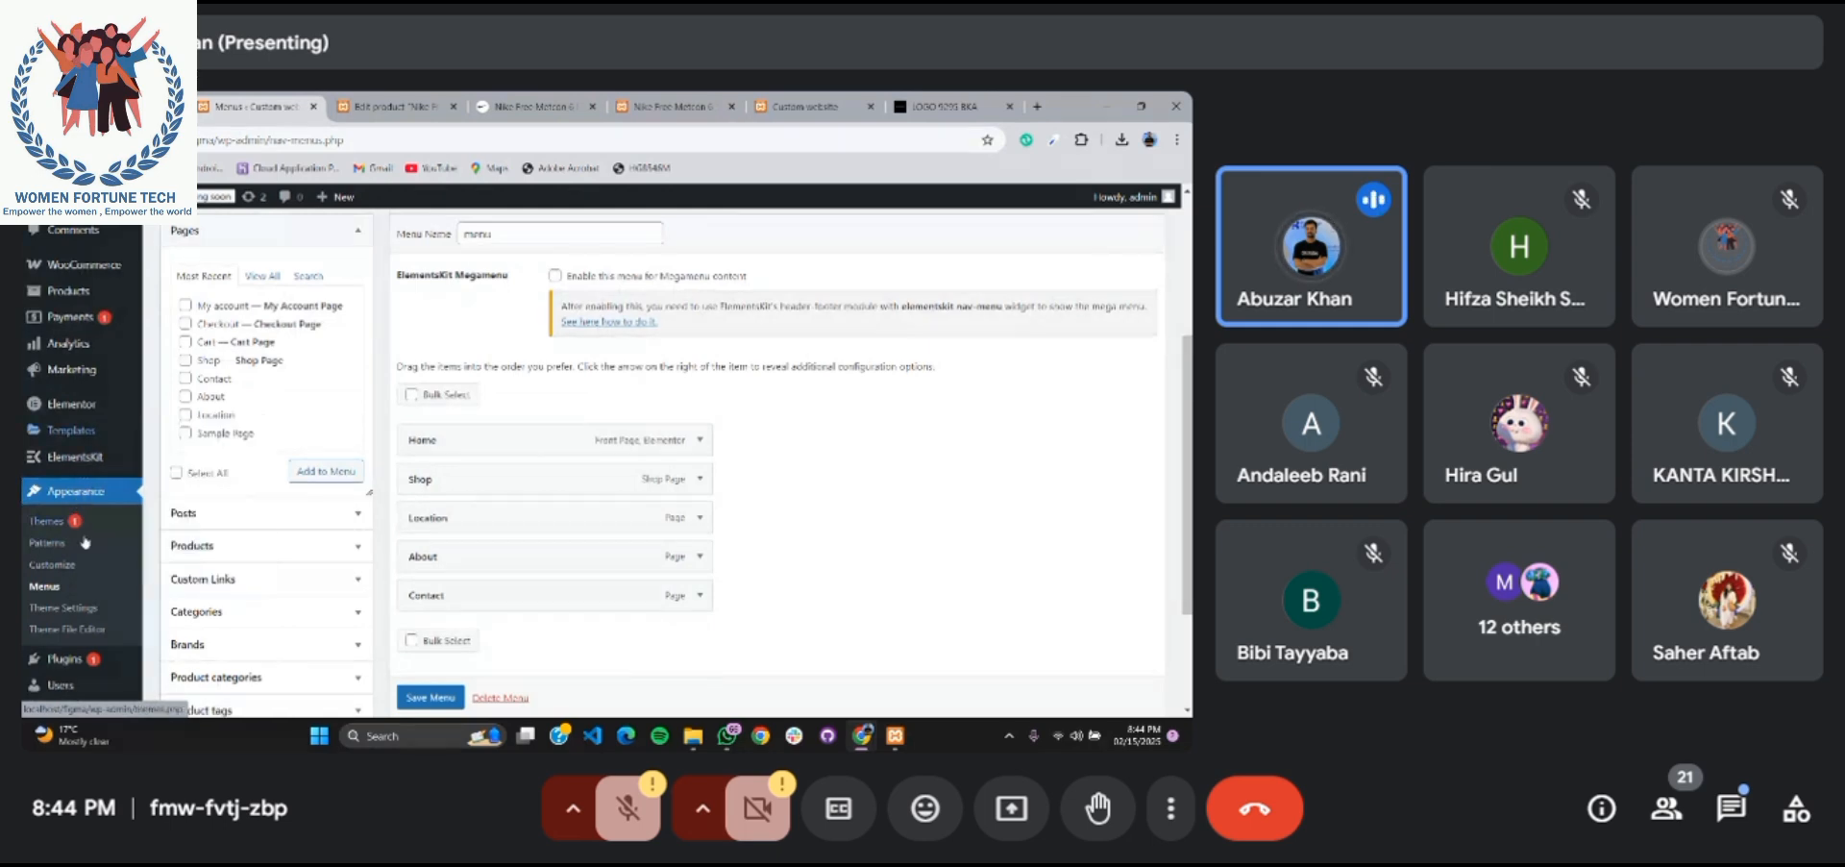
{"action": "mouse_move", "coordinate": [96, 463]}
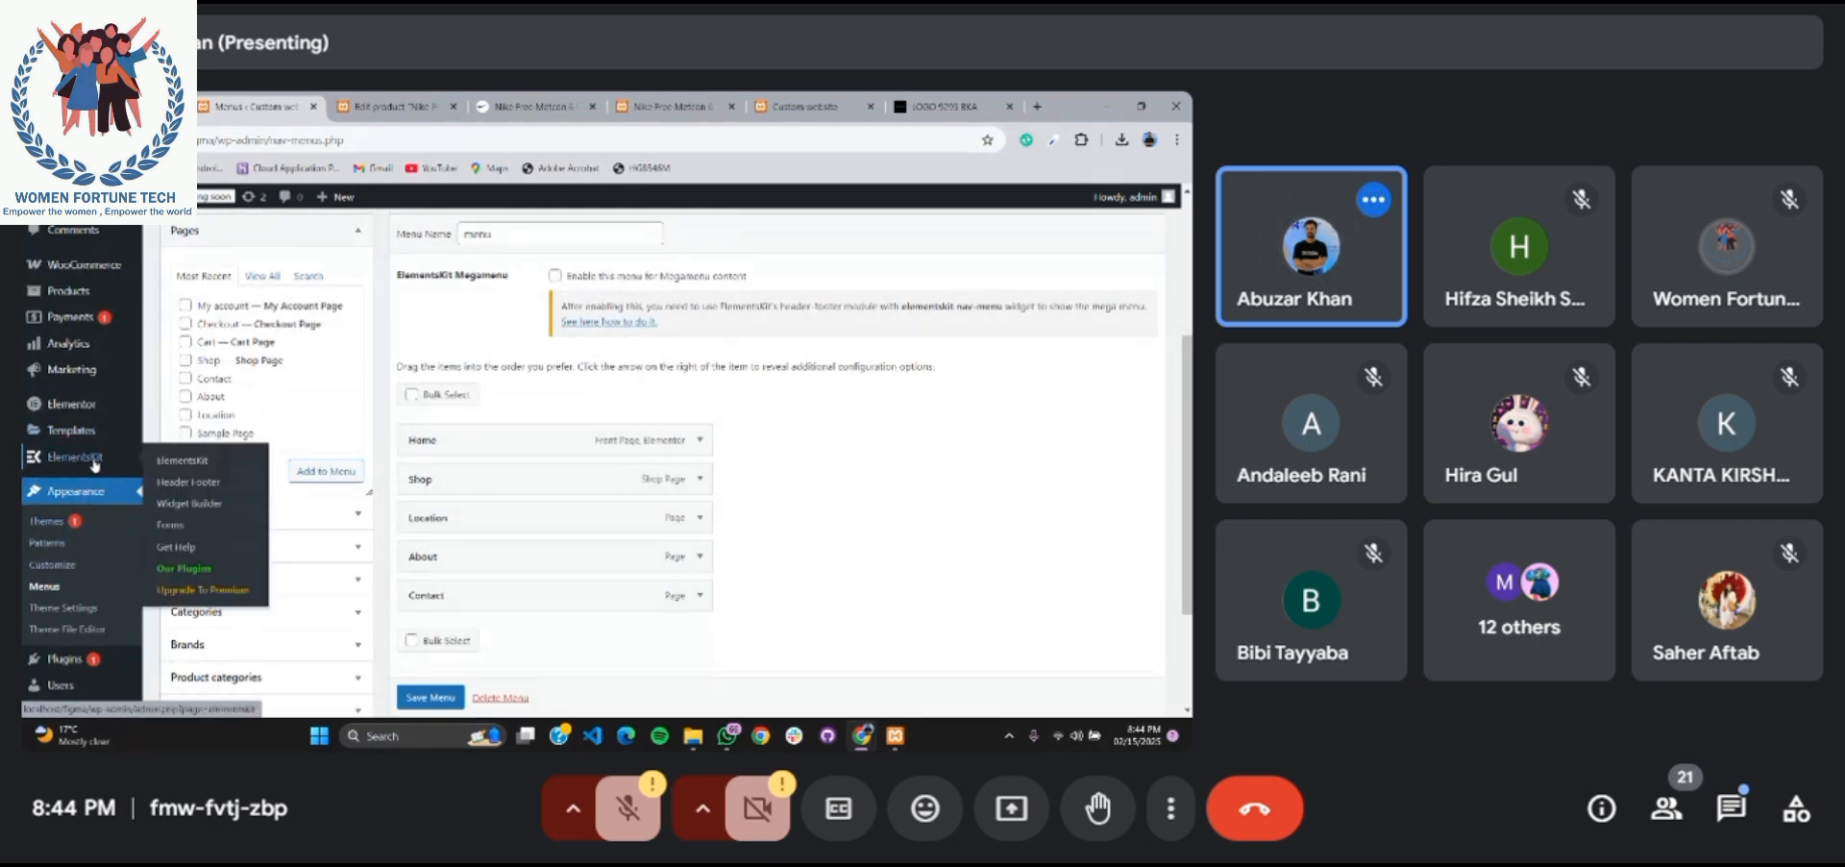
{"action": "scroll", "coordinate": [96, 466], "scroll_direction": "down", "scroll_amount": 1}
{"action": "scroll", "coordinate": [96, 465], "scroll_direction": "down", "scroll_amount": 1}
{"action": "scroll", "coordinate": [94, 442], "scroll_direction": "up", "scroll_amount": 2}
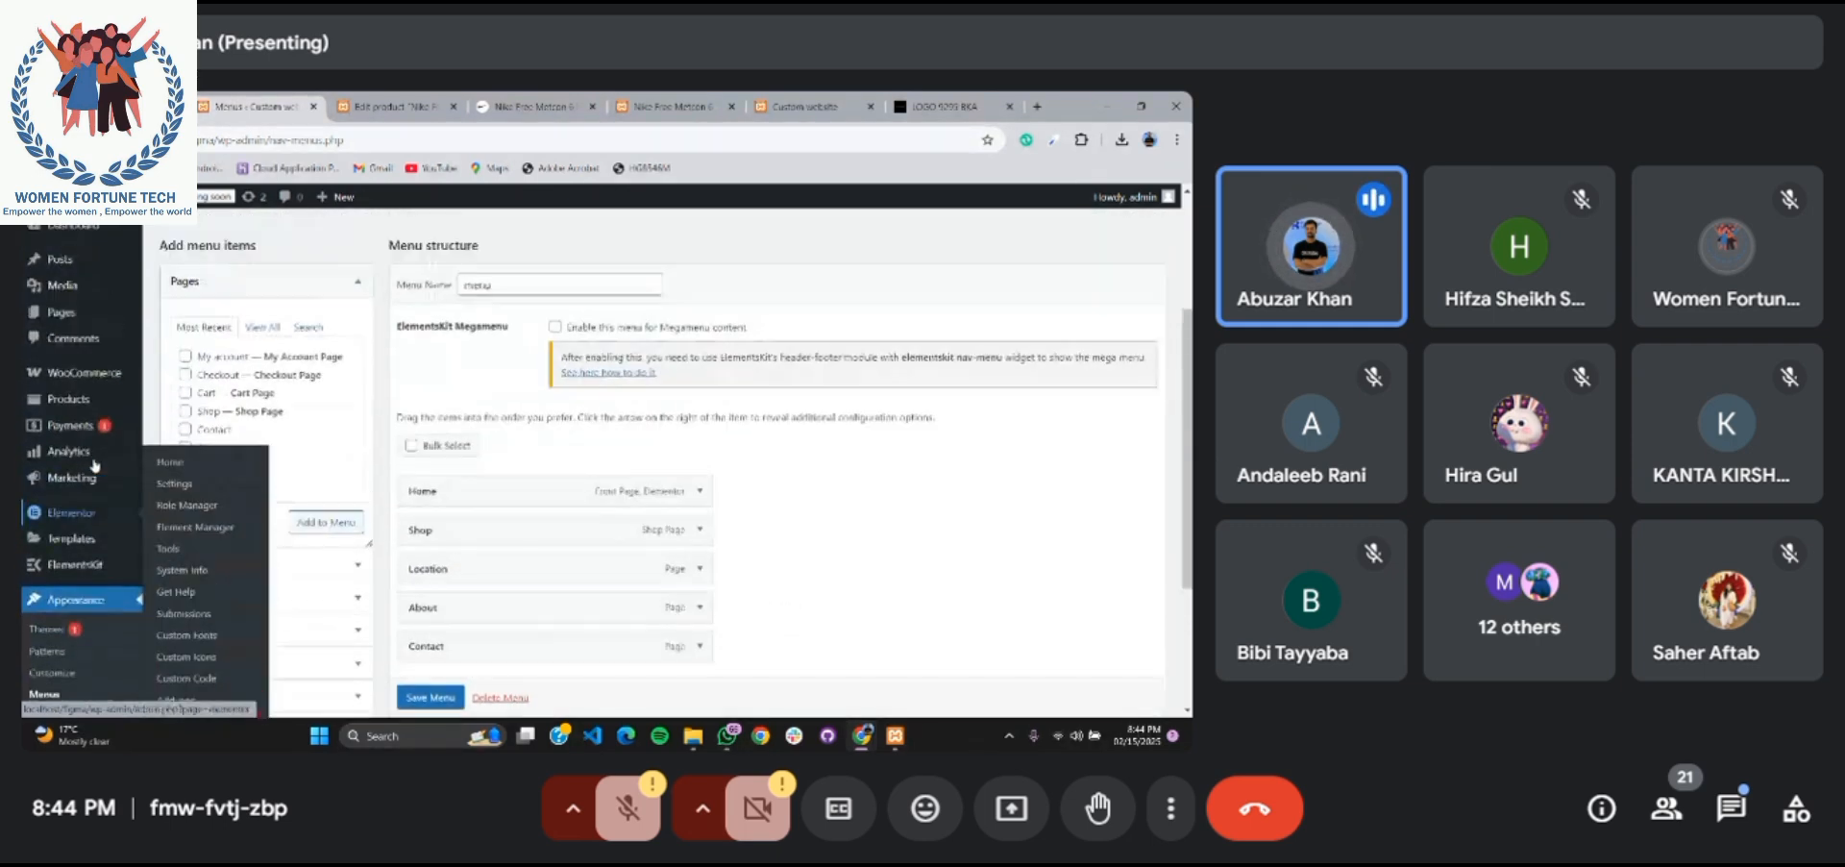
{"action": "mouse_move", "coordinate": [92, 385]}
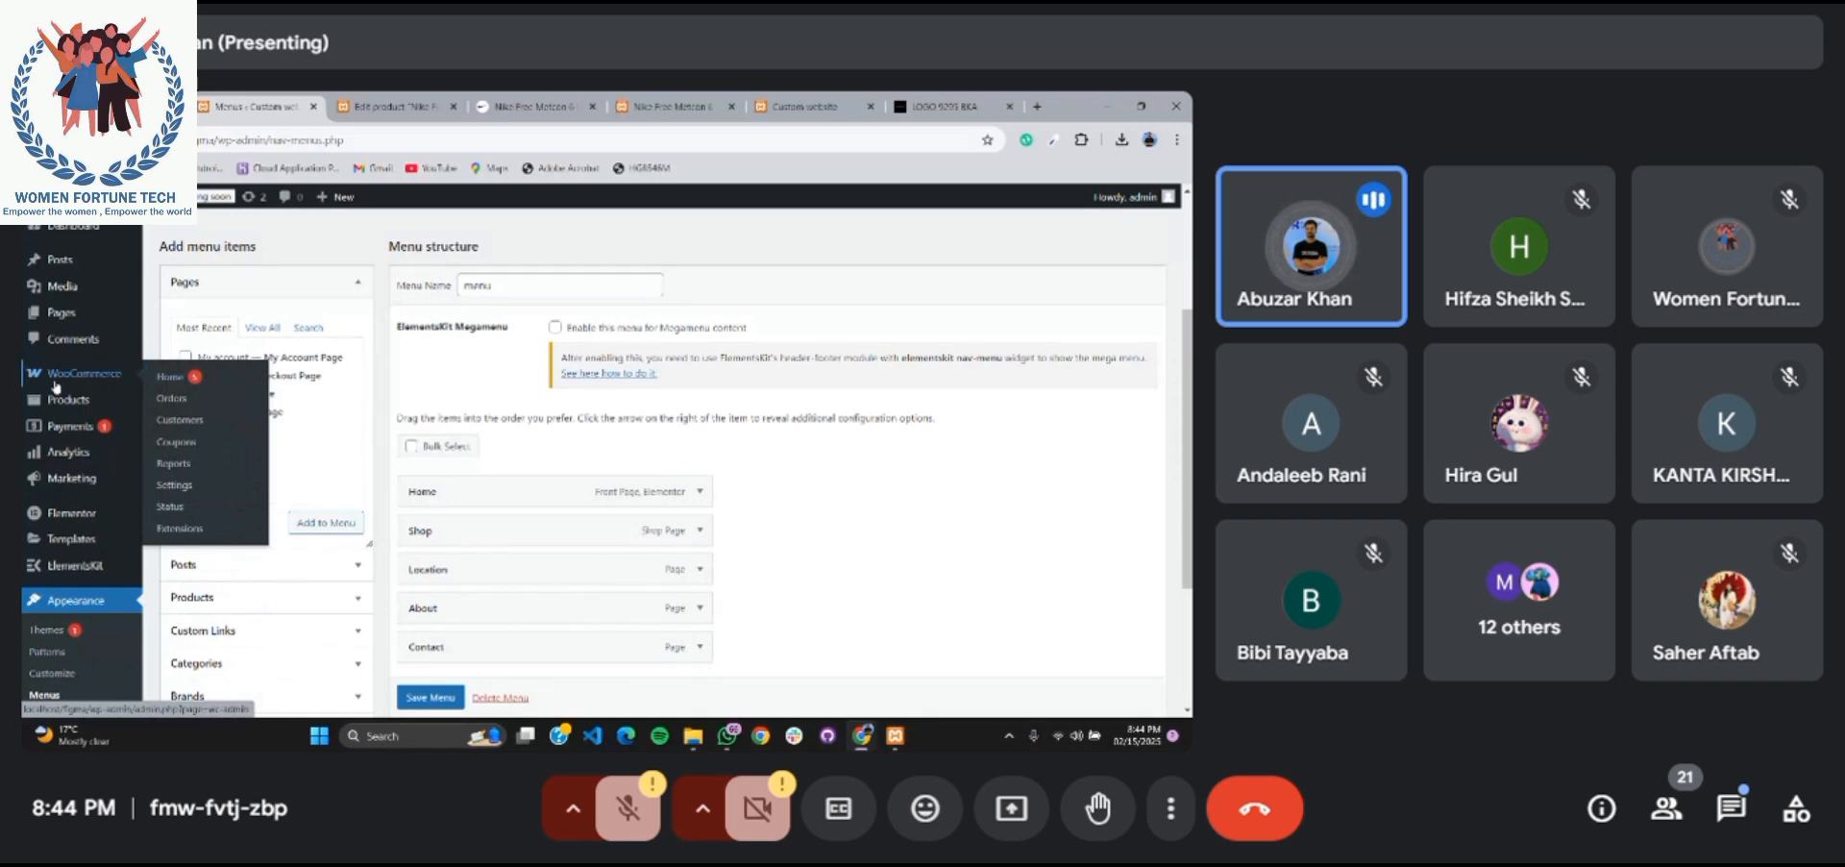
{"action": "left_click", "coordinate": [174, 487]}
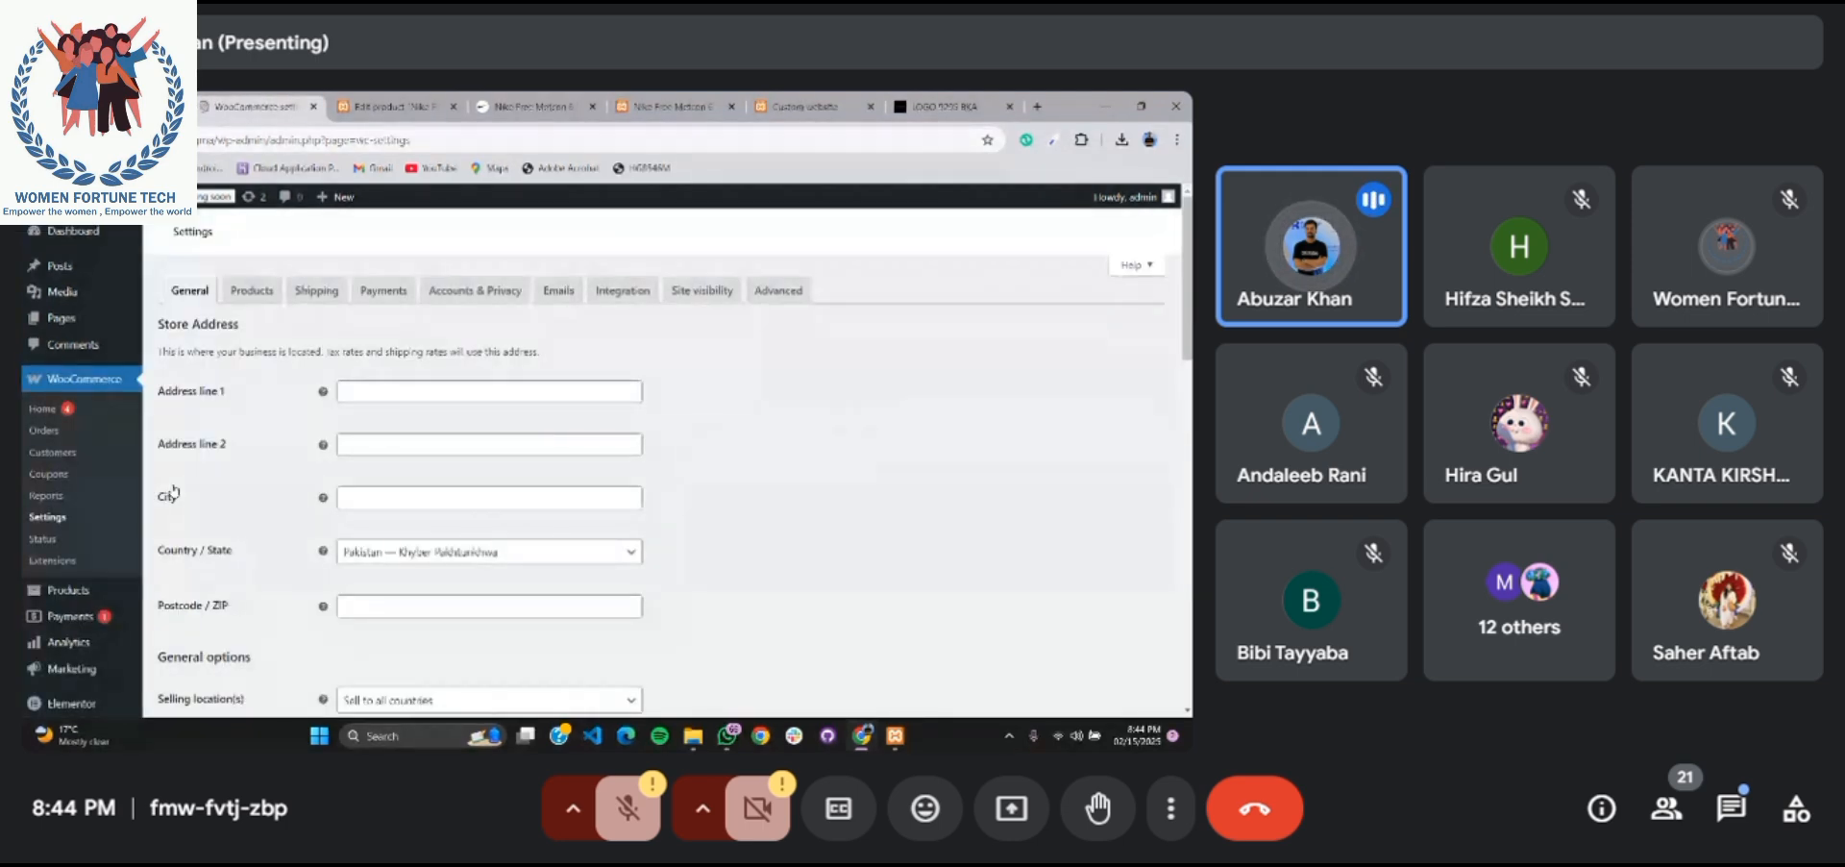
Examine the general store settings, from the store address and selling locations to the coupon and currency options
{"action": "scroll", "coordinate": [174, 492], "scroll_direction": "down", "scroll_amount": 5}
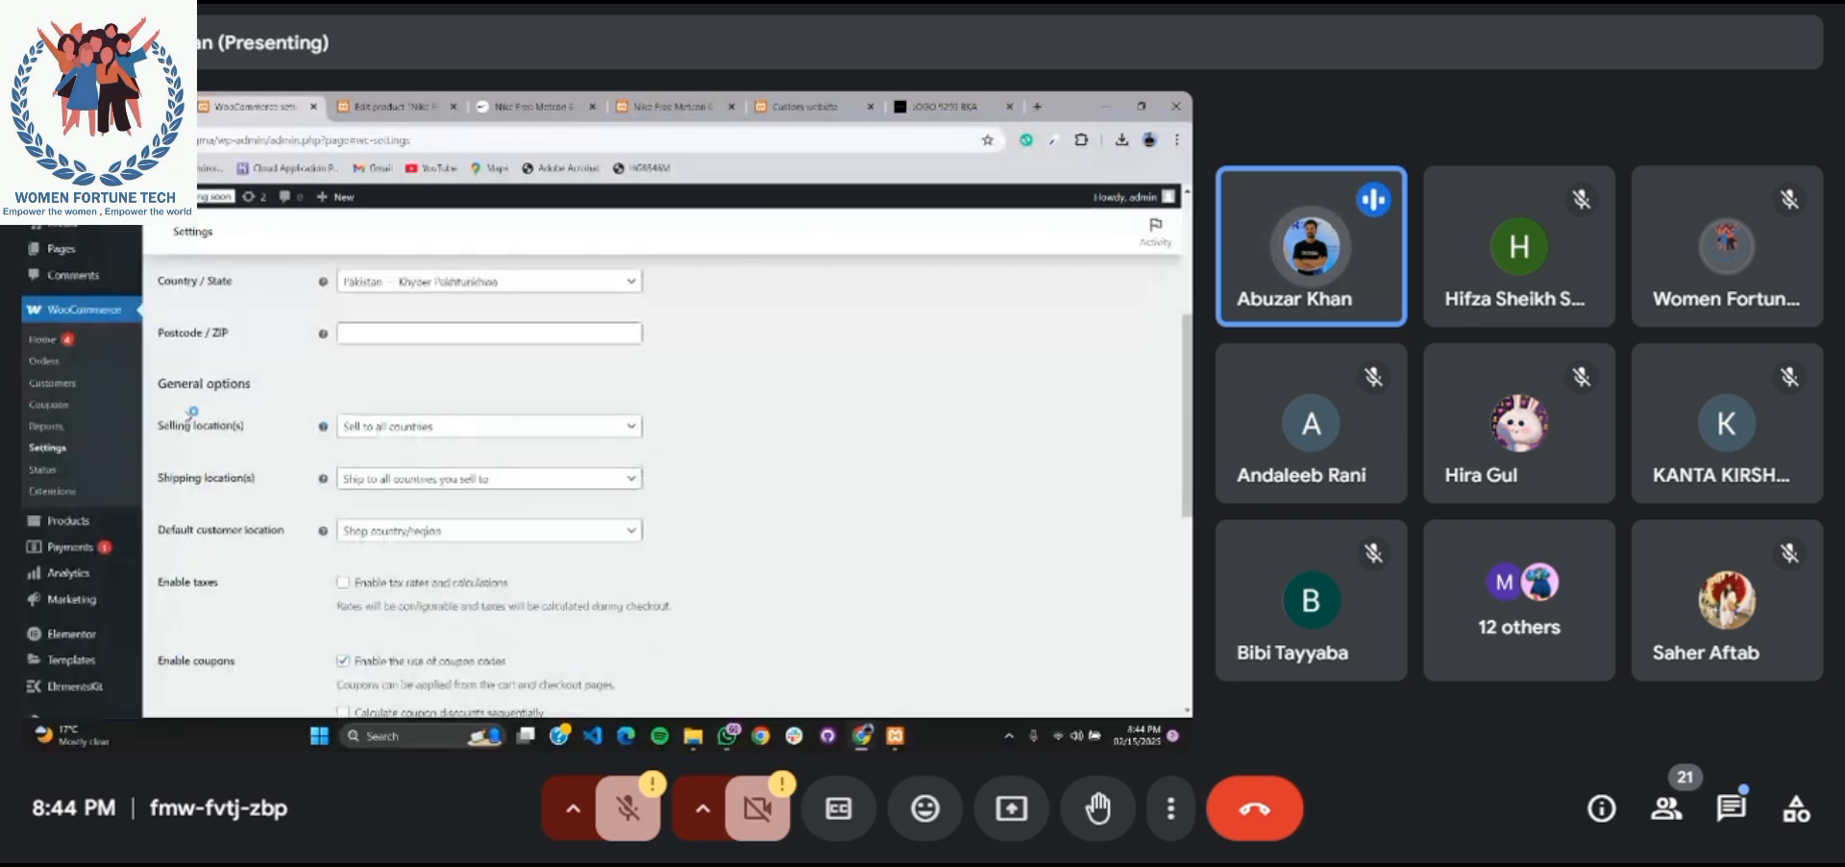
{"action": "left_click", "coordinate": [413, 432]}
{"action": "left_click", "coordinate": [413, 435]}
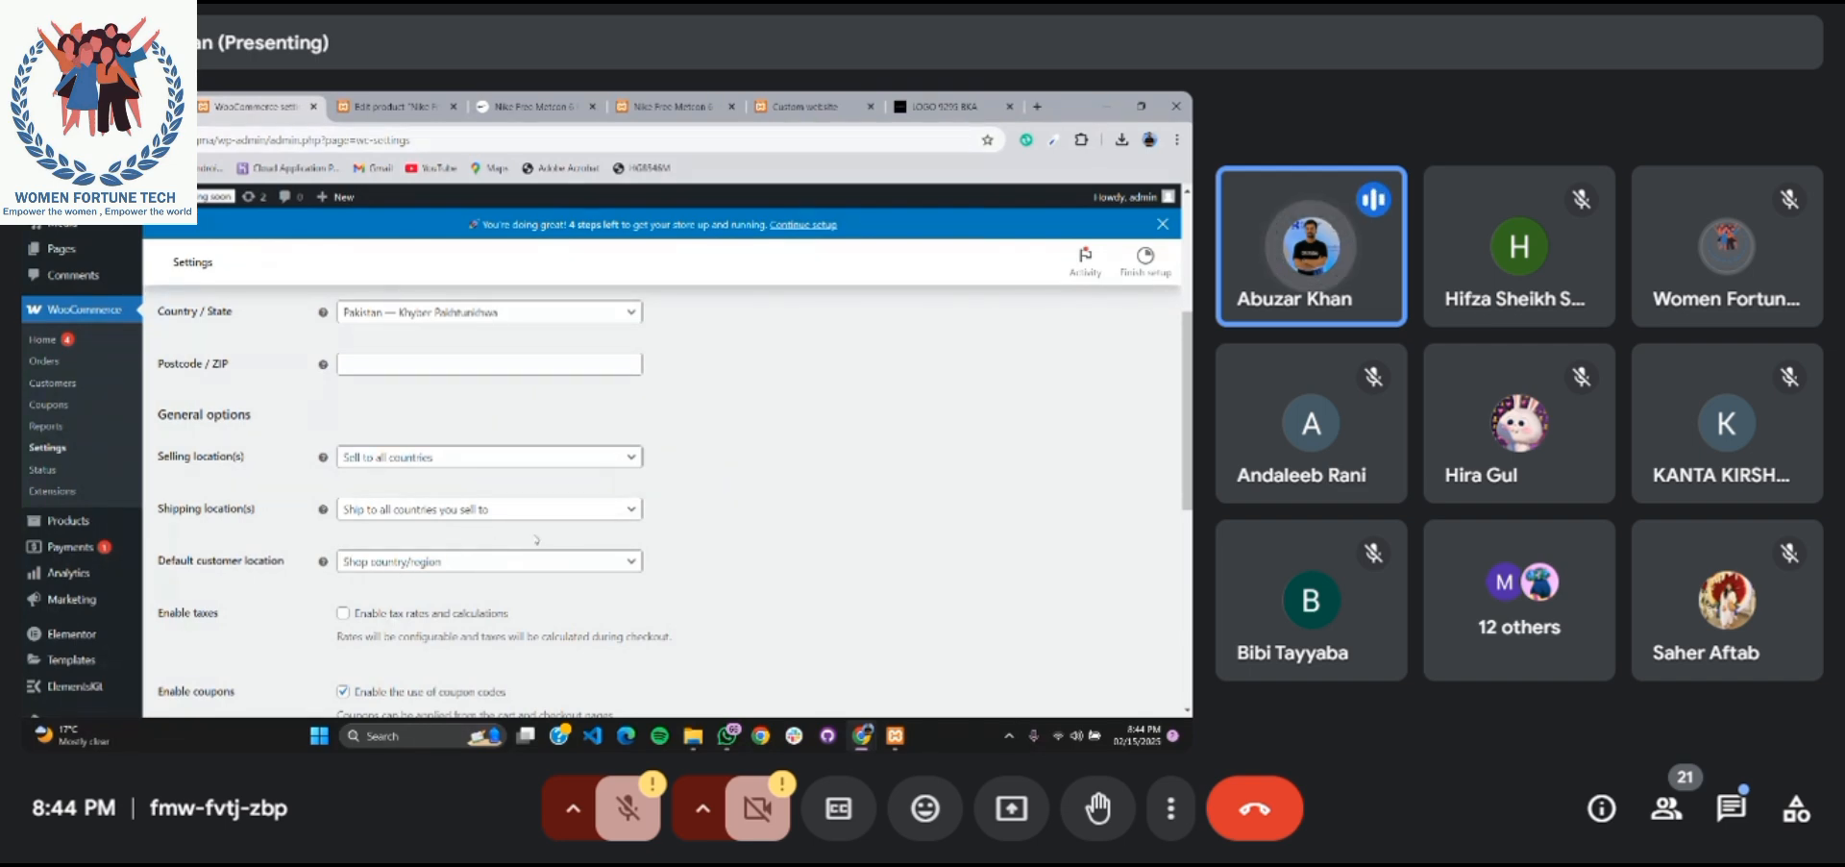
{"action": "scroll", "coordinate": [493, 582], "scroll_direction": "down", "scroll_amount": 2}
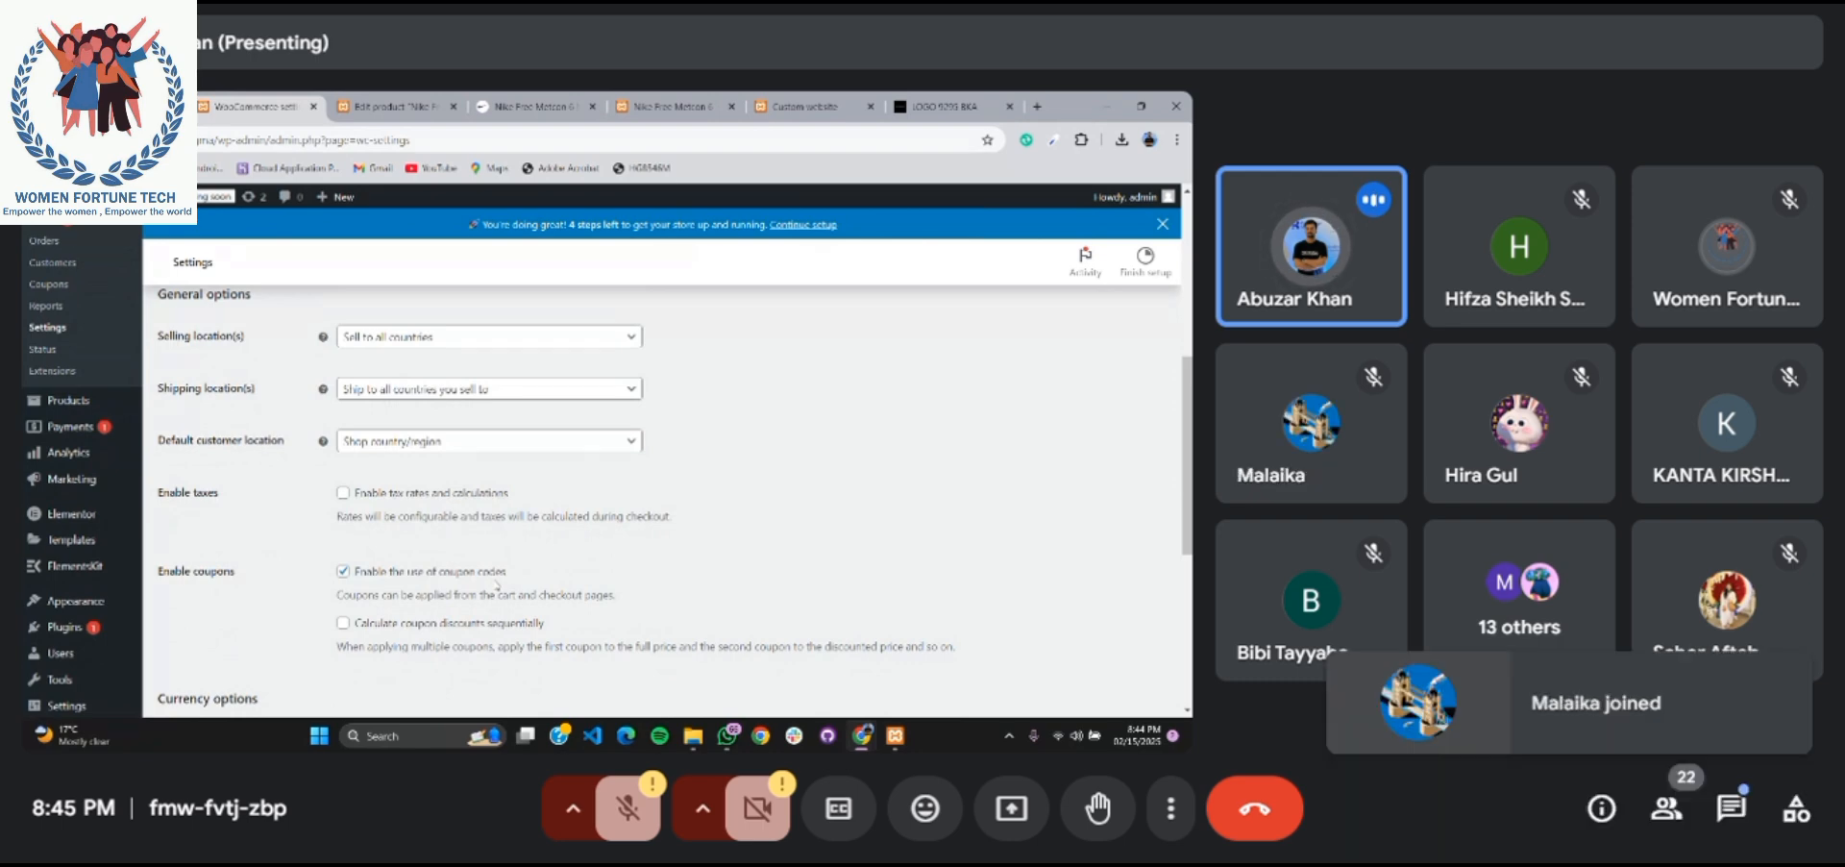
{"action": "scroll", "coordinate": [497, 583], "scroll_direction": "down", "scroll_amount": 2}
{"action": "scroll", "coordinate": [497, 583], "scroll_direction": "down", "scroll_amount": 5}
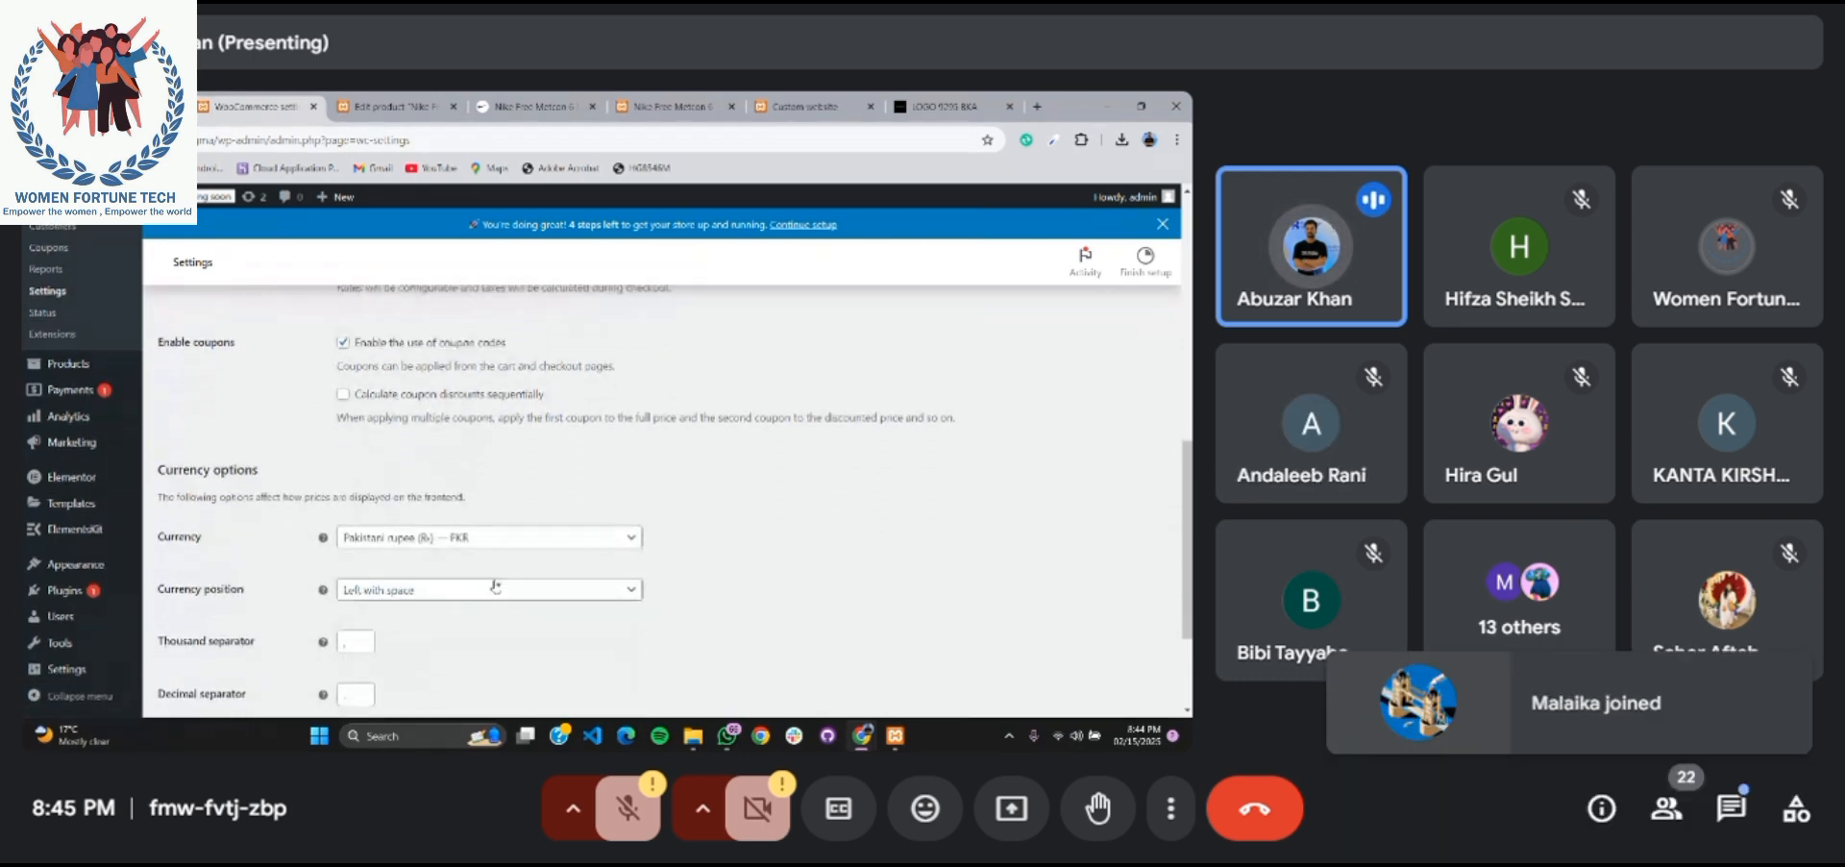
{"action": "scroll", "coordinate": [497, 583], "scroll_direction": "up", "scroll_amount": 10}
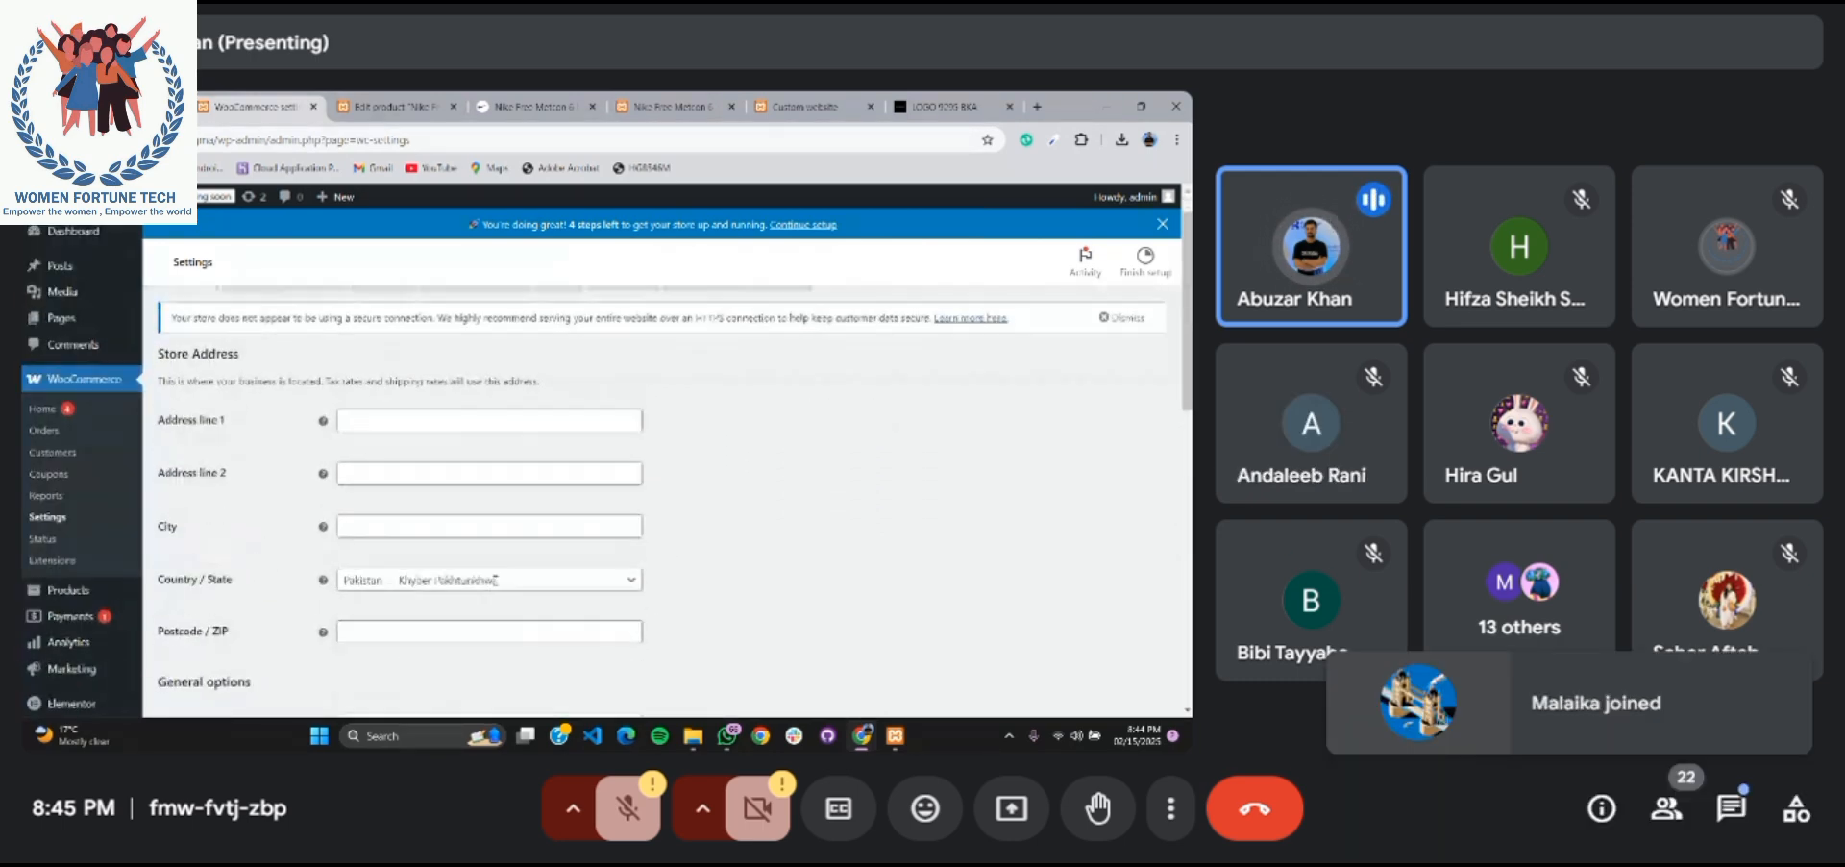
{"action": "scroll", "coordinate": [497, 583], "scroll_direction": "down", "scroll_amount": 9}
{"action": "scroll", "coordinate": [497, 584], "scroll_direction": "up", "scroll_amount": 2}
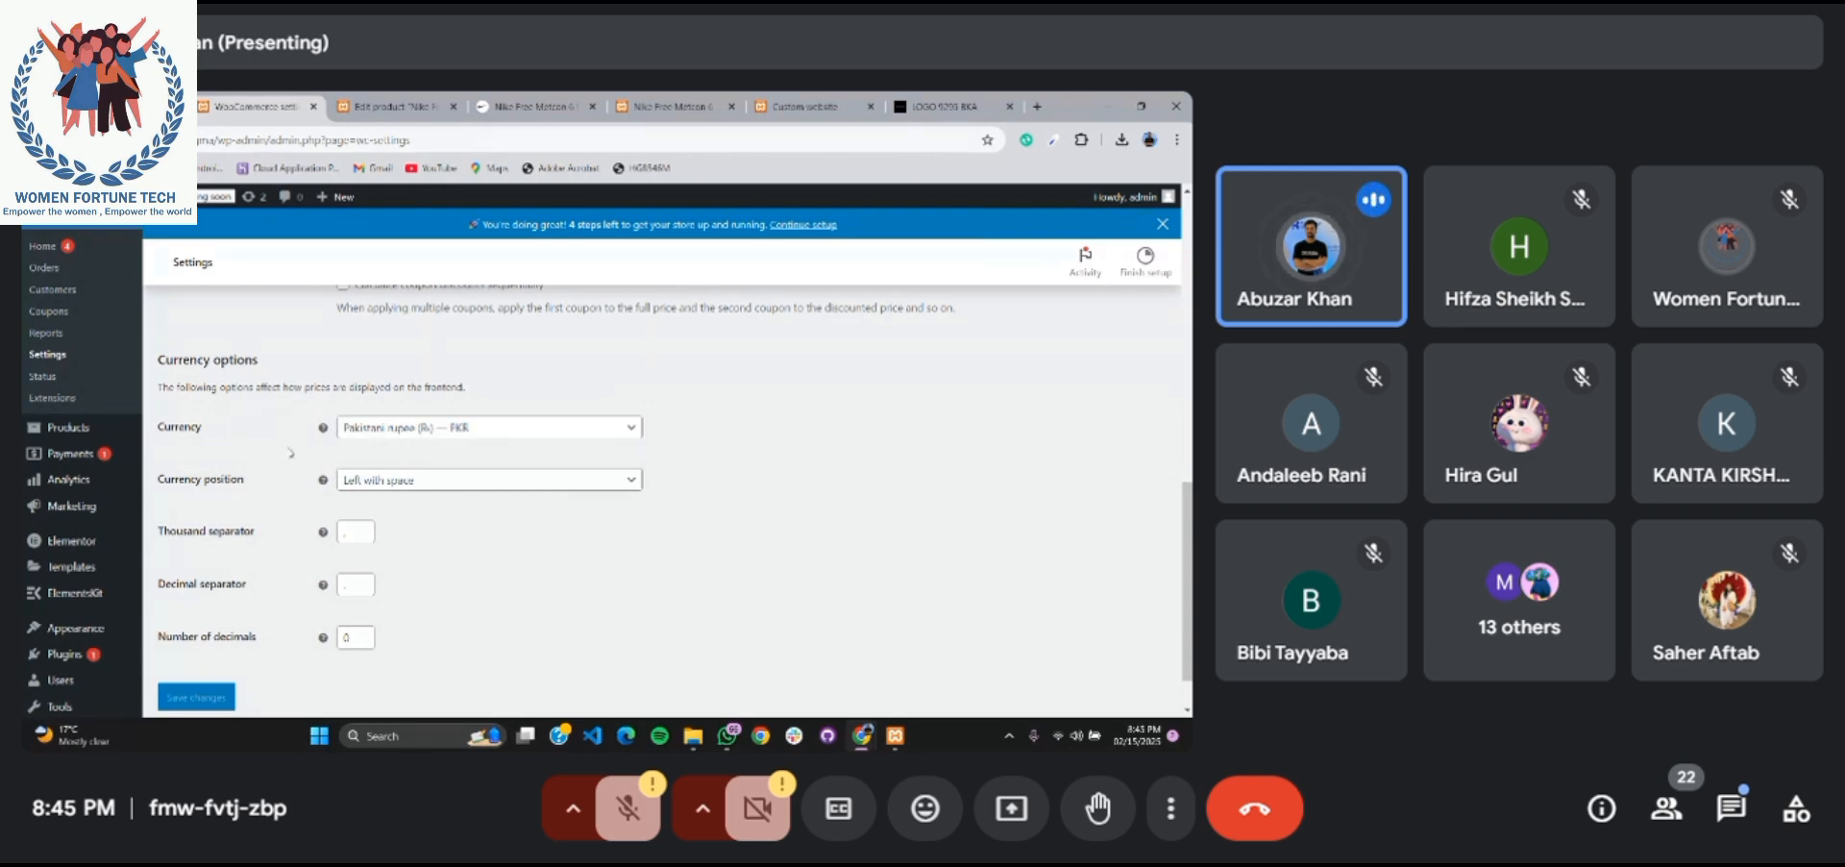
{"action": "scroll", "coordinate": [323, 432], "scroll_direction": "up", "scroll_amount": 10}
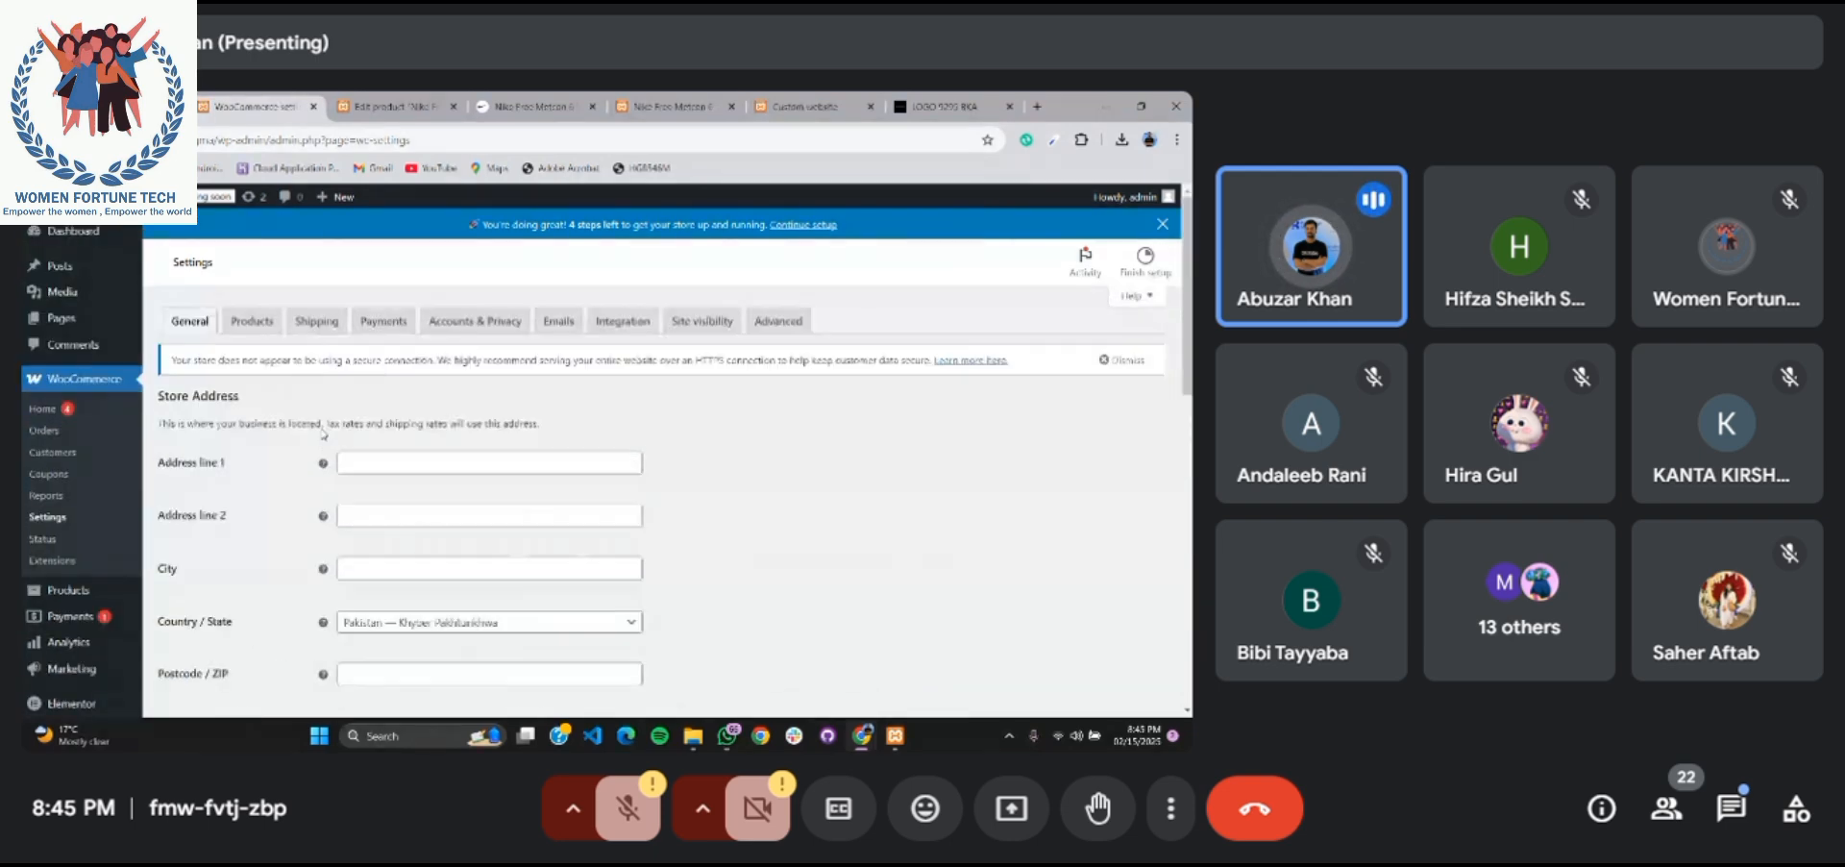
Open the product settings and review the shop page, add-to-cart, placeholder image and measurement unit options
{"action": "left_click", "coordinate": [244, 326]}
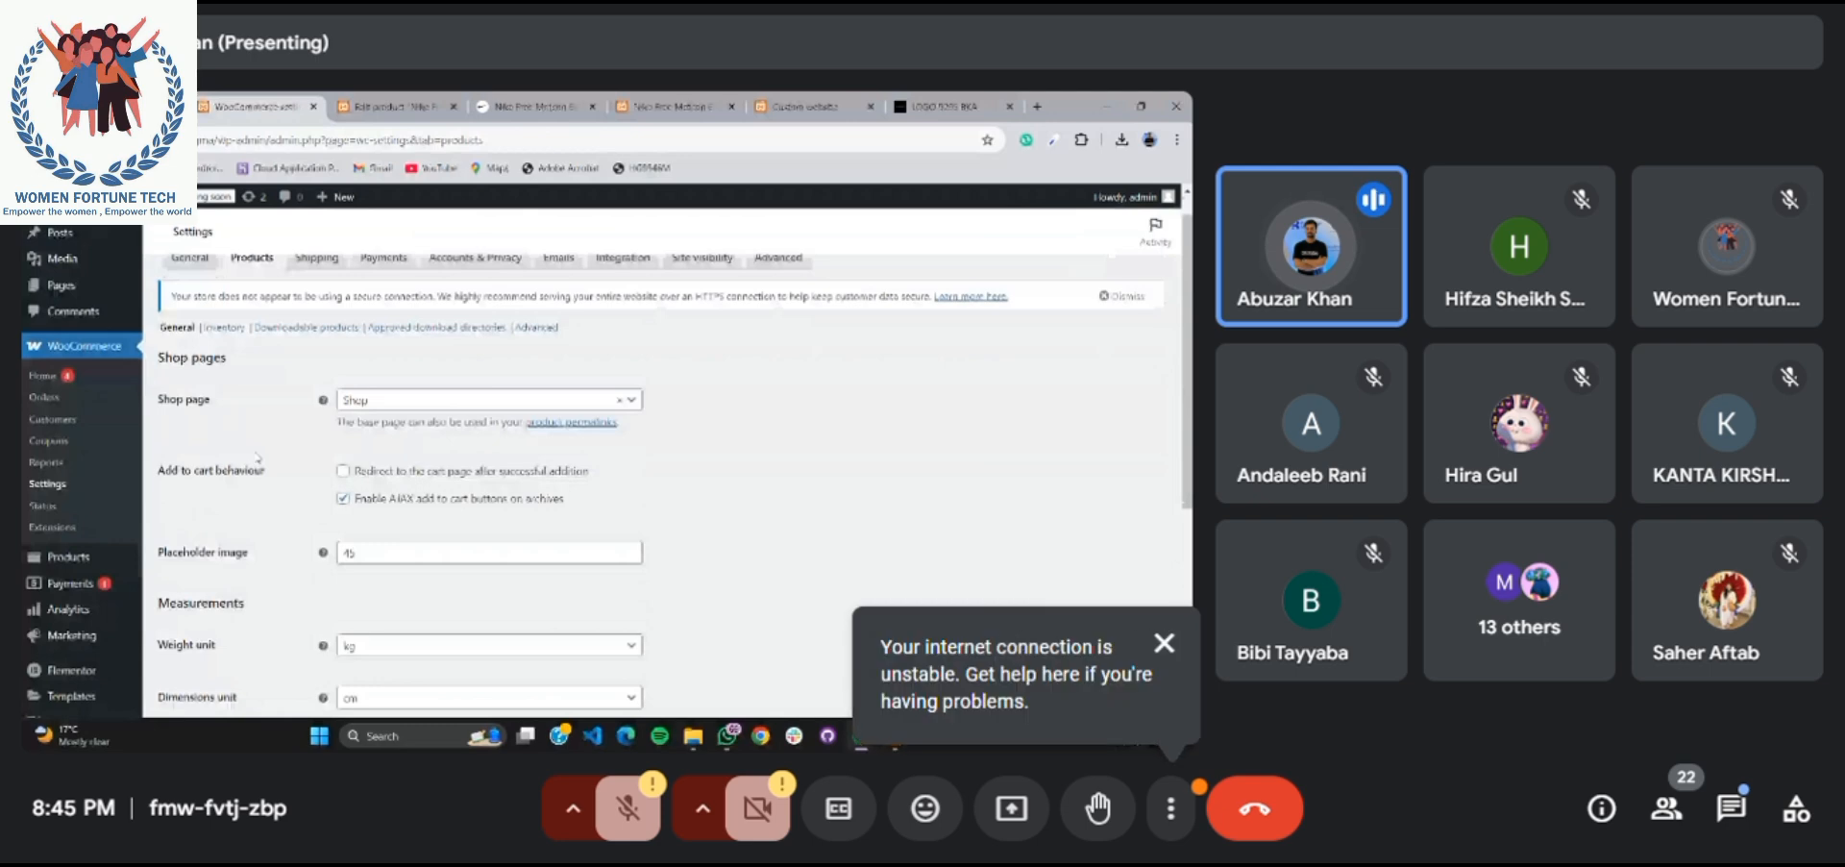
{"action": "scroll", "coordinate": [369, 345], "scroll_direction": "down", "scroll_amount": 1}
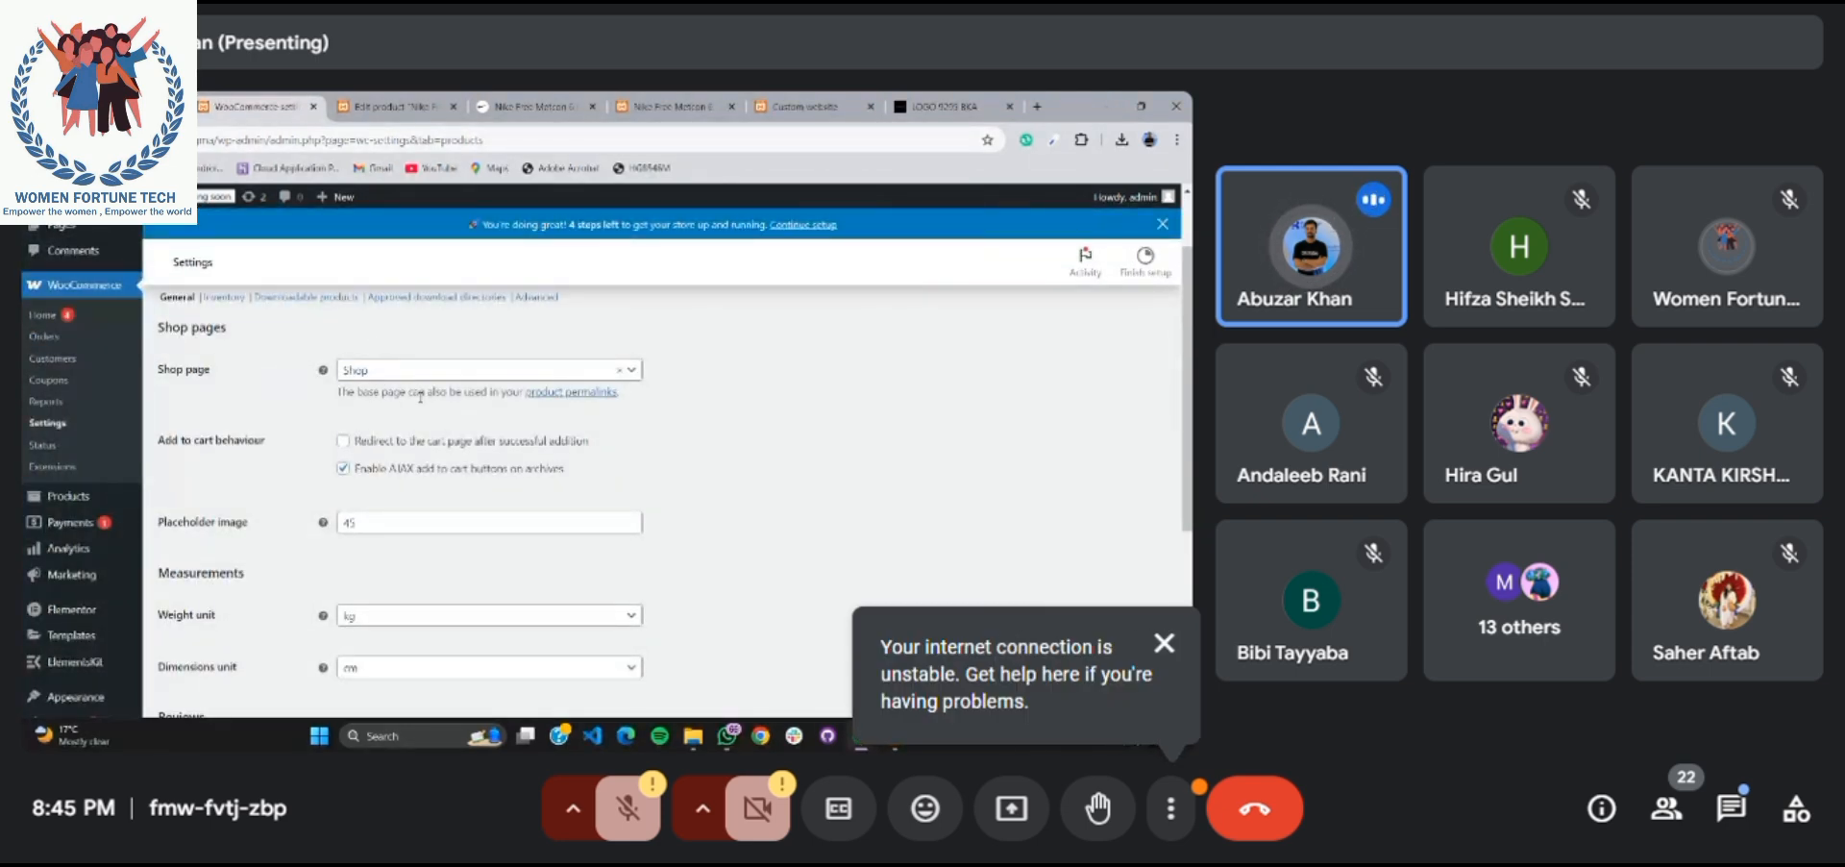
{"action": "scroll", "coordinate": [286, 470], "scroll_direction": "down", "scroll_amount": 1}
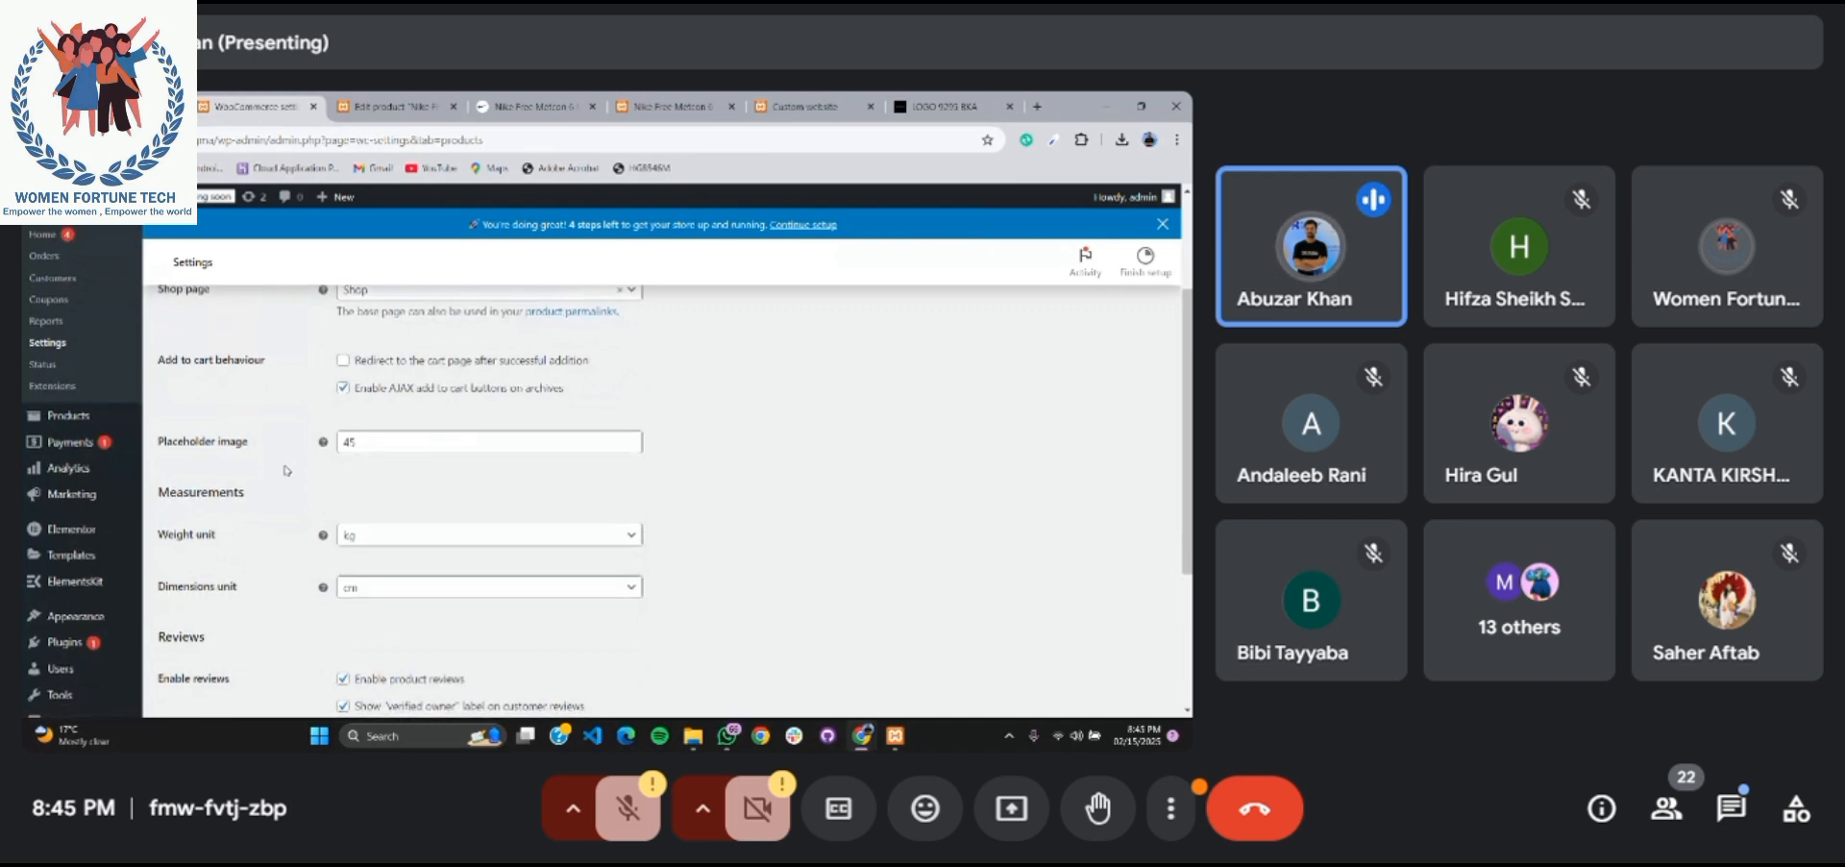
{"action": "mouse_move", "coordinate": [325, 449]}
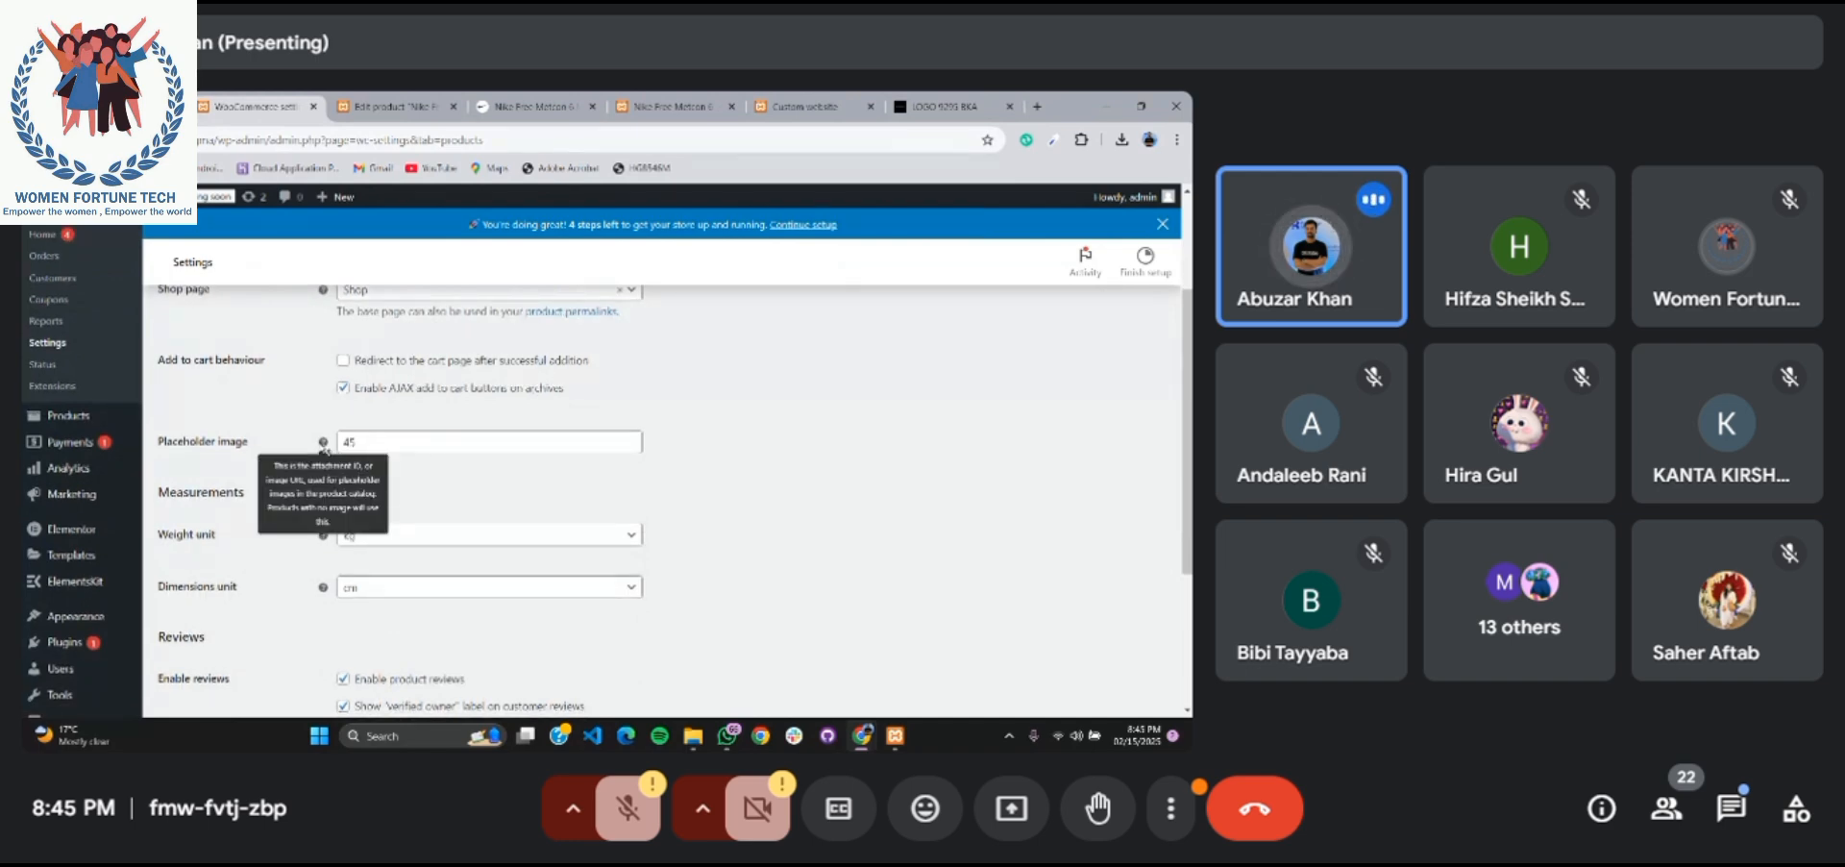
{"action": "mouse_move", "coordinate": [326, 541]}
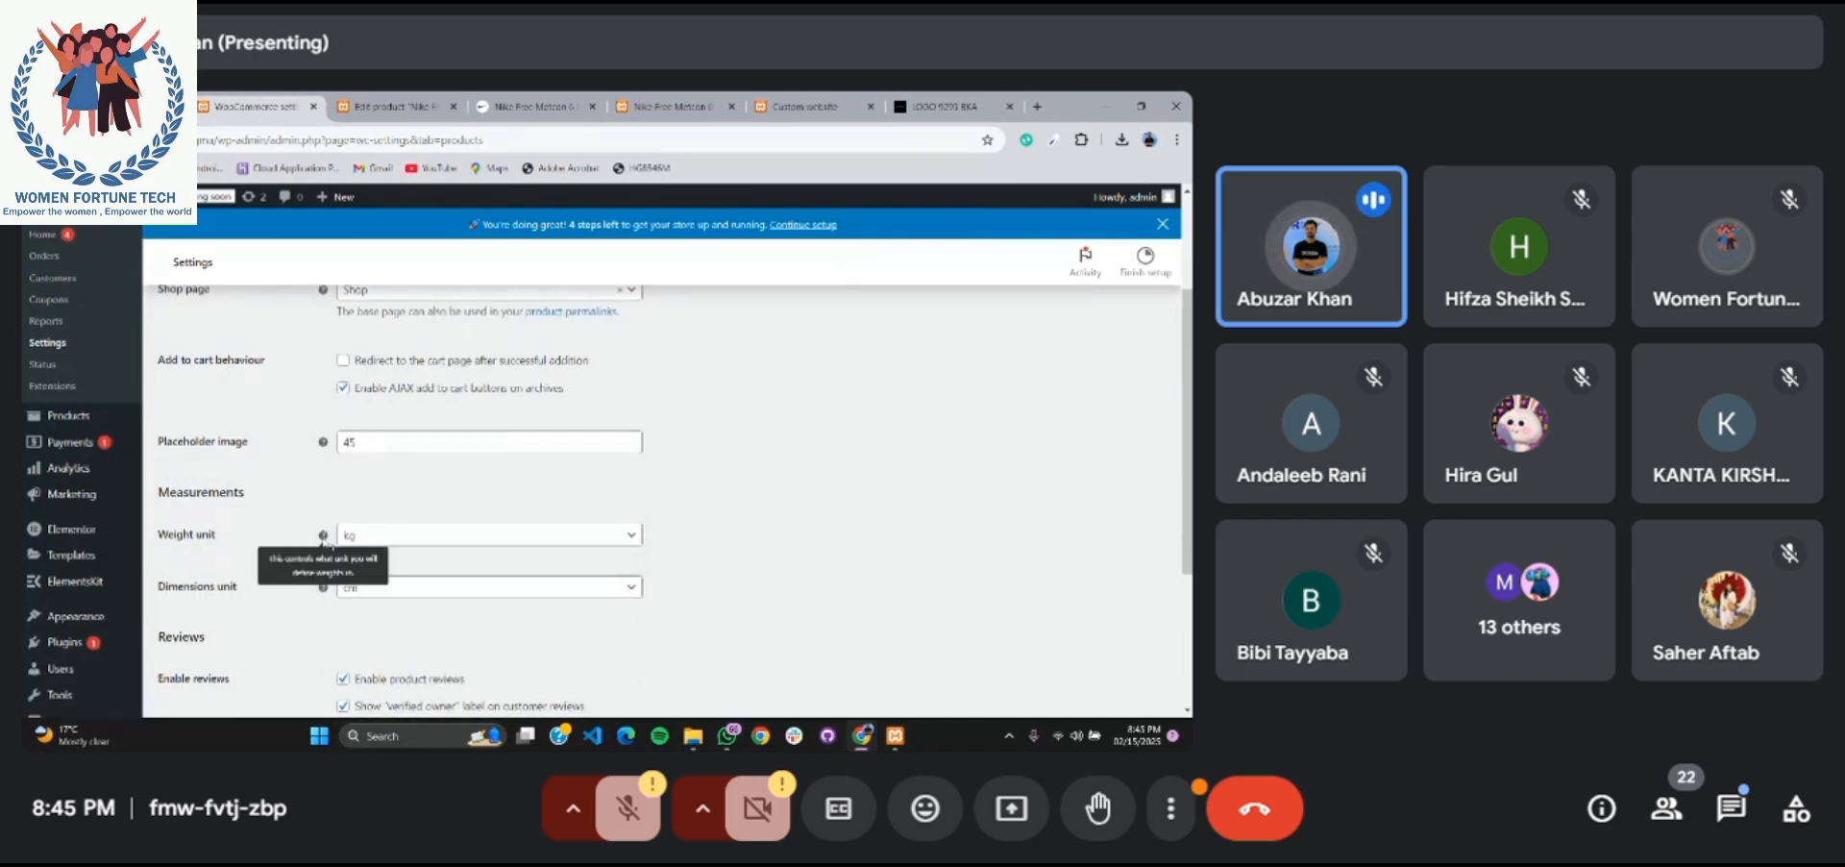
{"action": "mouse_move", "coordinate": [325, 592]}
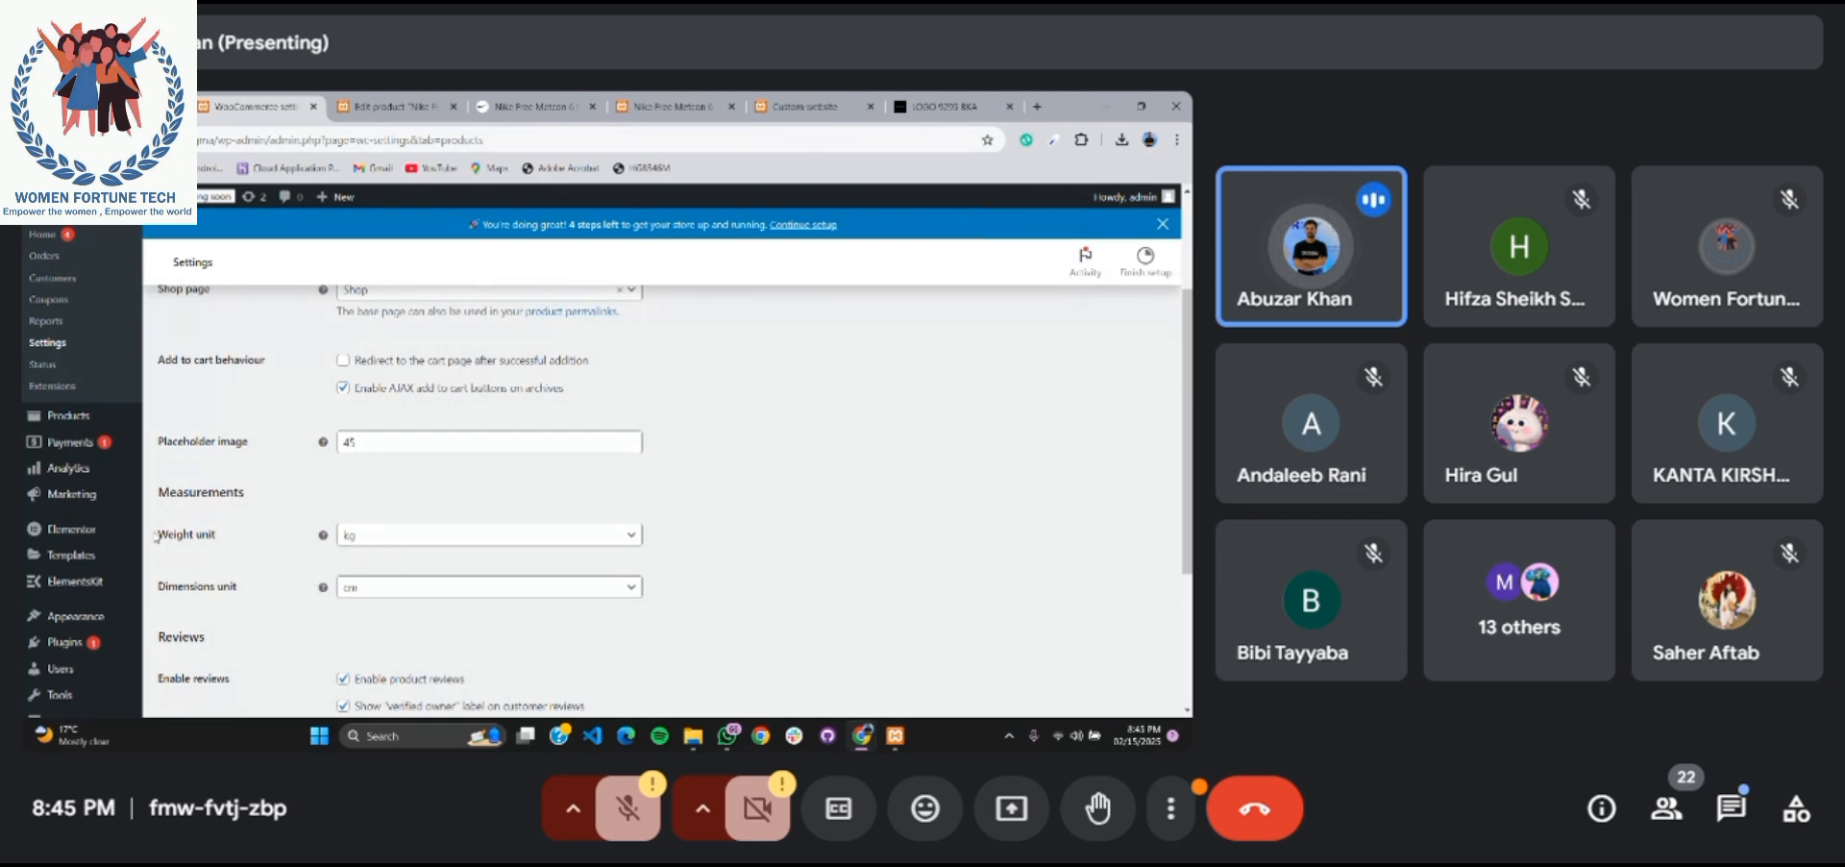
Set the products' weight unit to g, look over the review options and save the product settings
{"action": "left_click", "coordinate": [370, 537]}
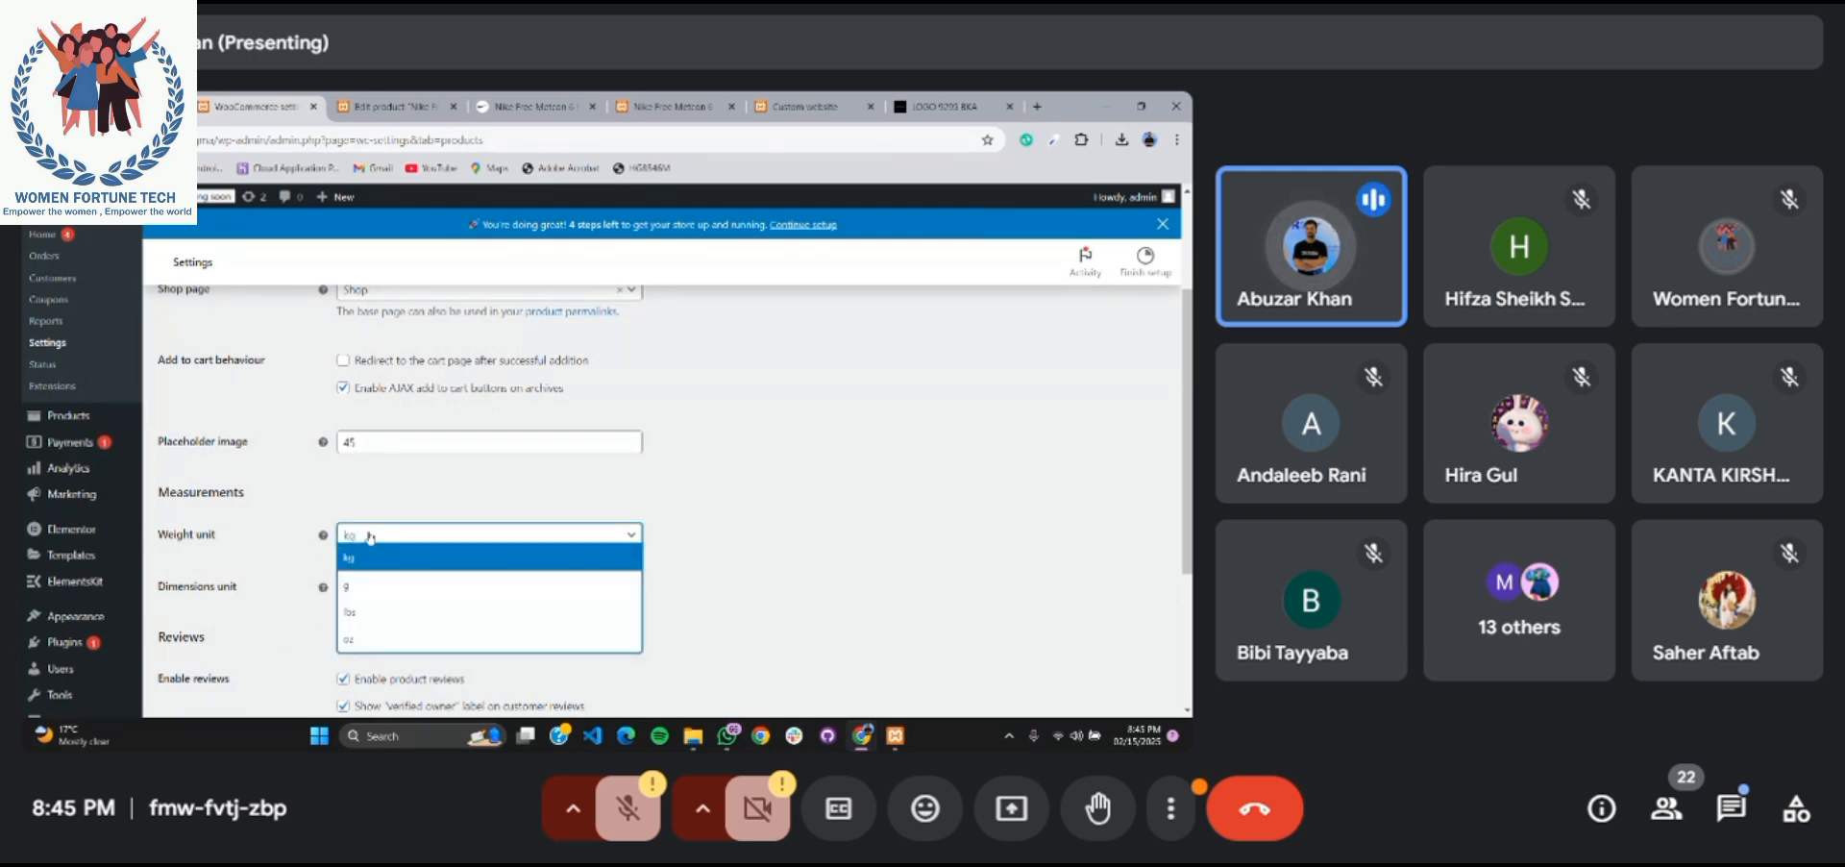
{"action": "left_click", "coordinate": [372, 586]}
{"action": "scroll", "coordinate": [372, 588], "scroll_direction": "down", "scroll_amount": 1}
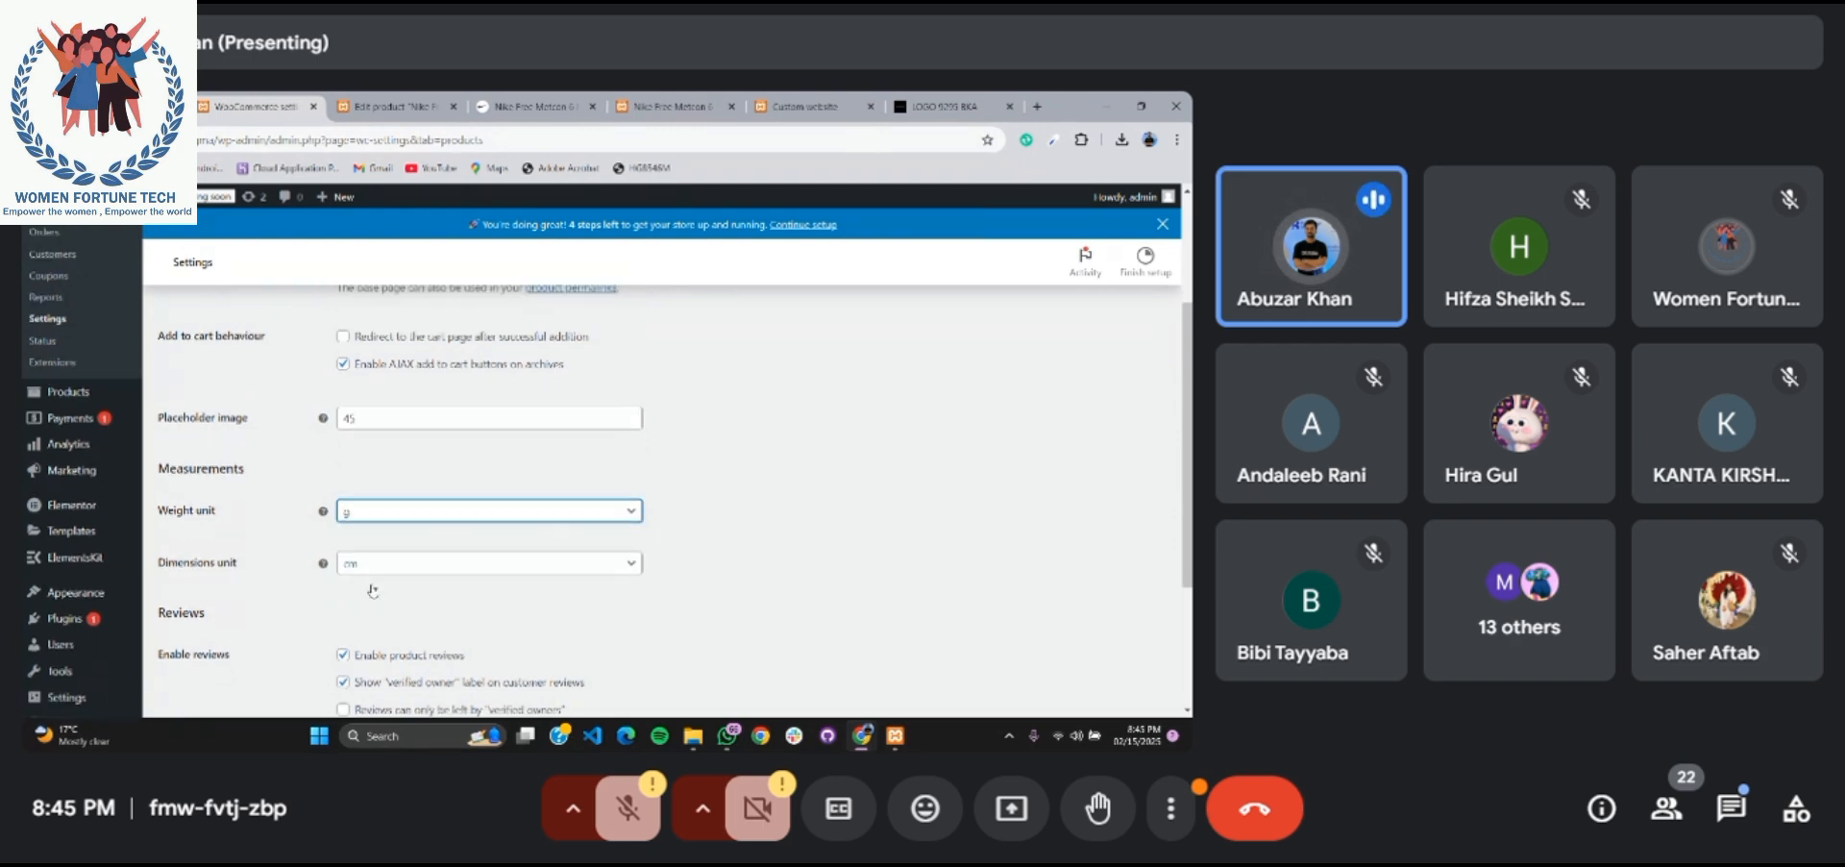
{"action": "scroll", "coordinate": [410, 598], "scroll_direction": "down", "scroll_amount": 3}
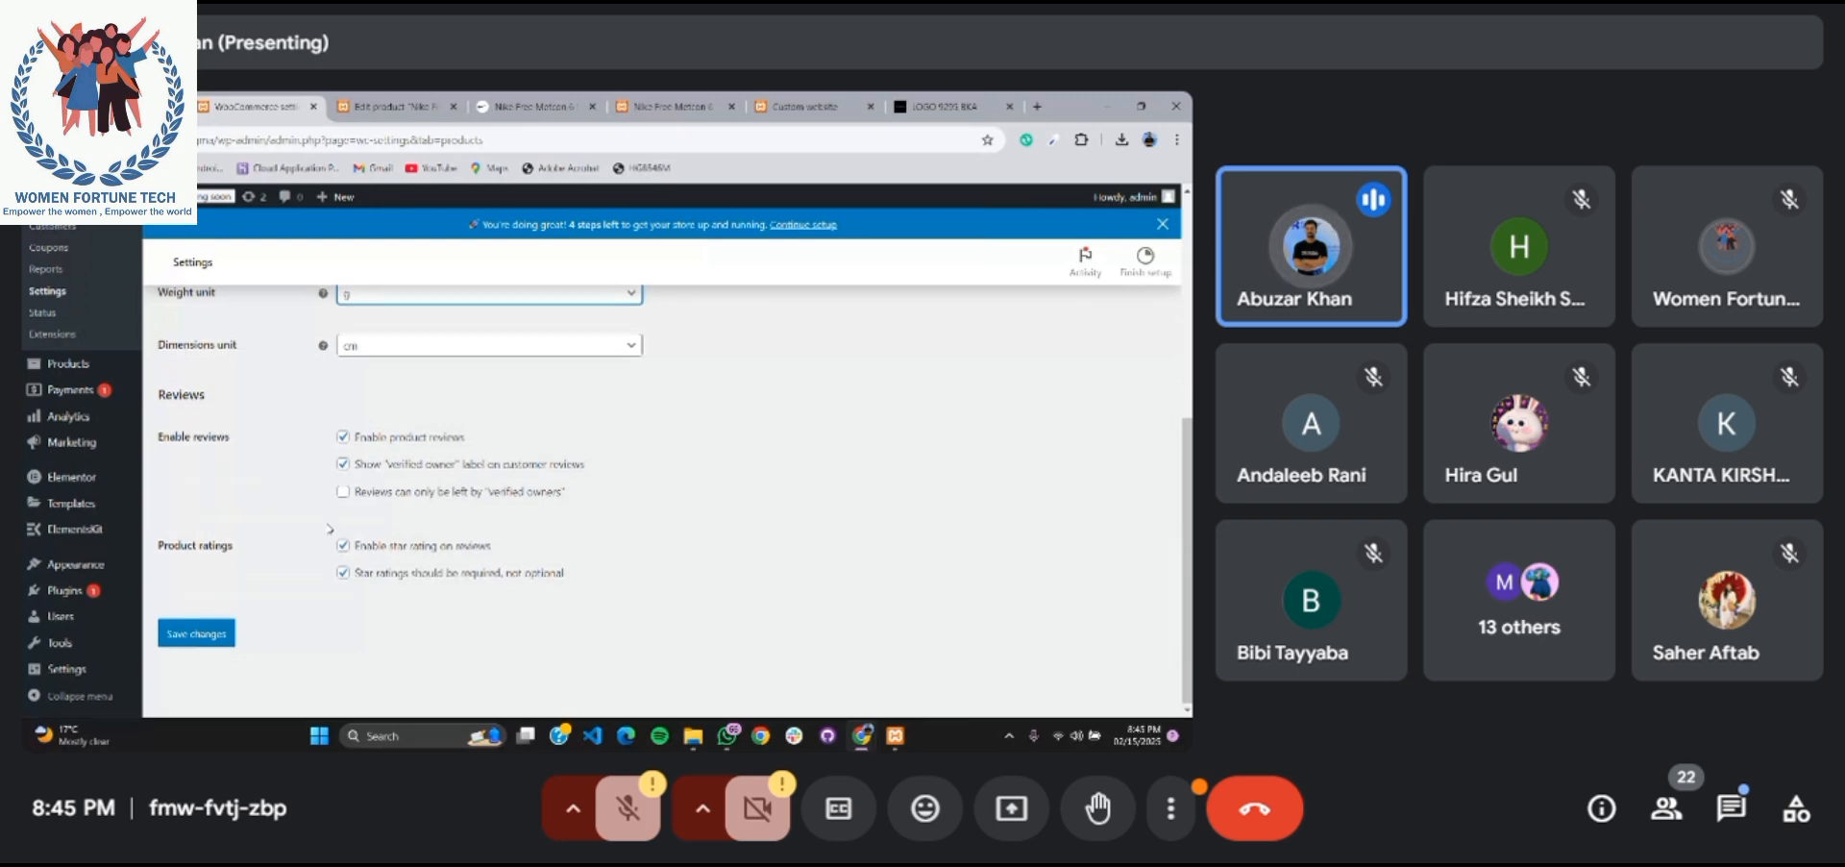
{"action": "scroll", "coordinate": [330, 528], "scroll_direction": "up", "scroll_amount": 8}
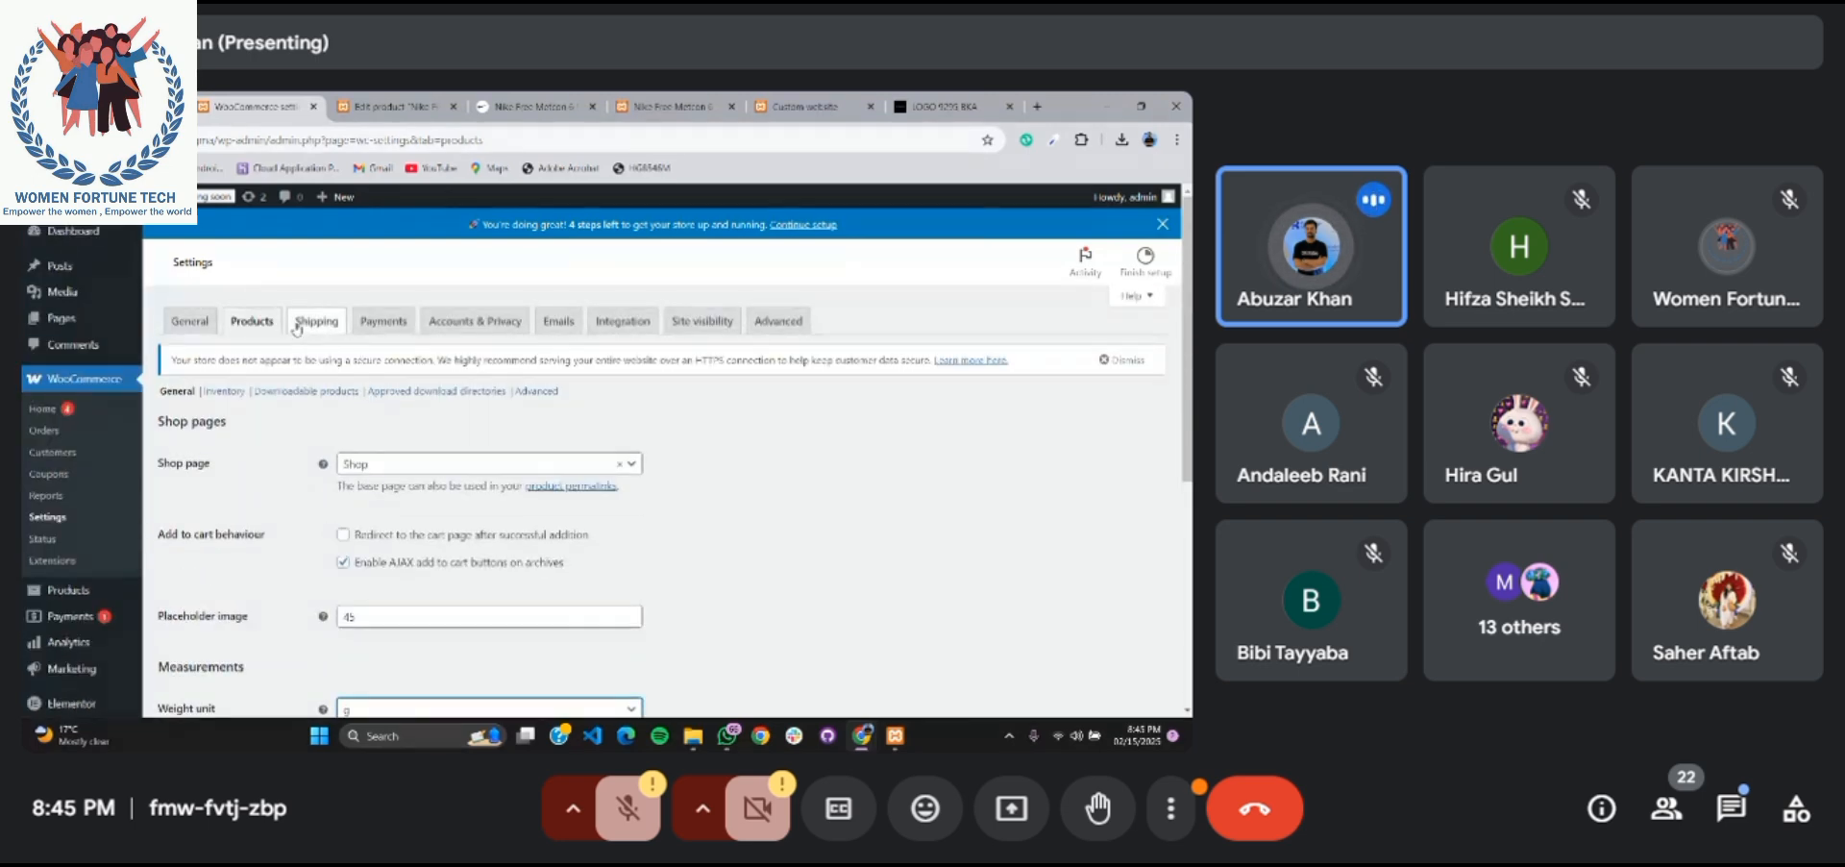
{"action": "left_click", "coordinate": [300, 327]}
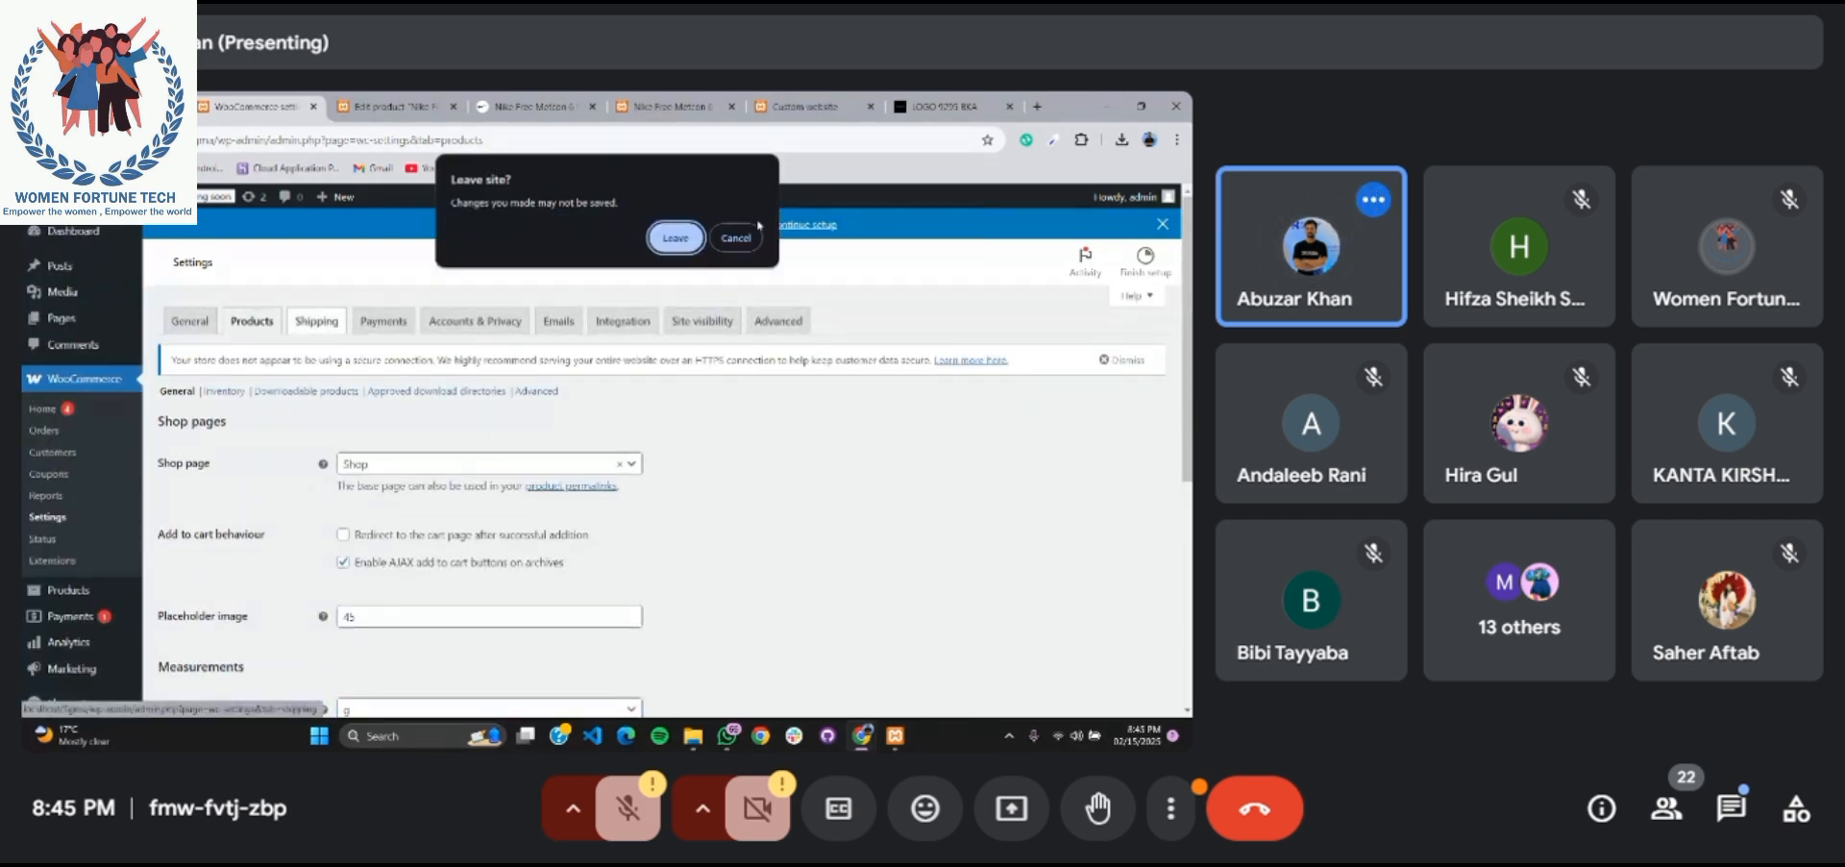
{"action": "left_click", "coordinate": [738, 236]}
{"action": "scroll", "coordinate": [213, 635], "scroll_direction": "down", "scroll_amount": 8}
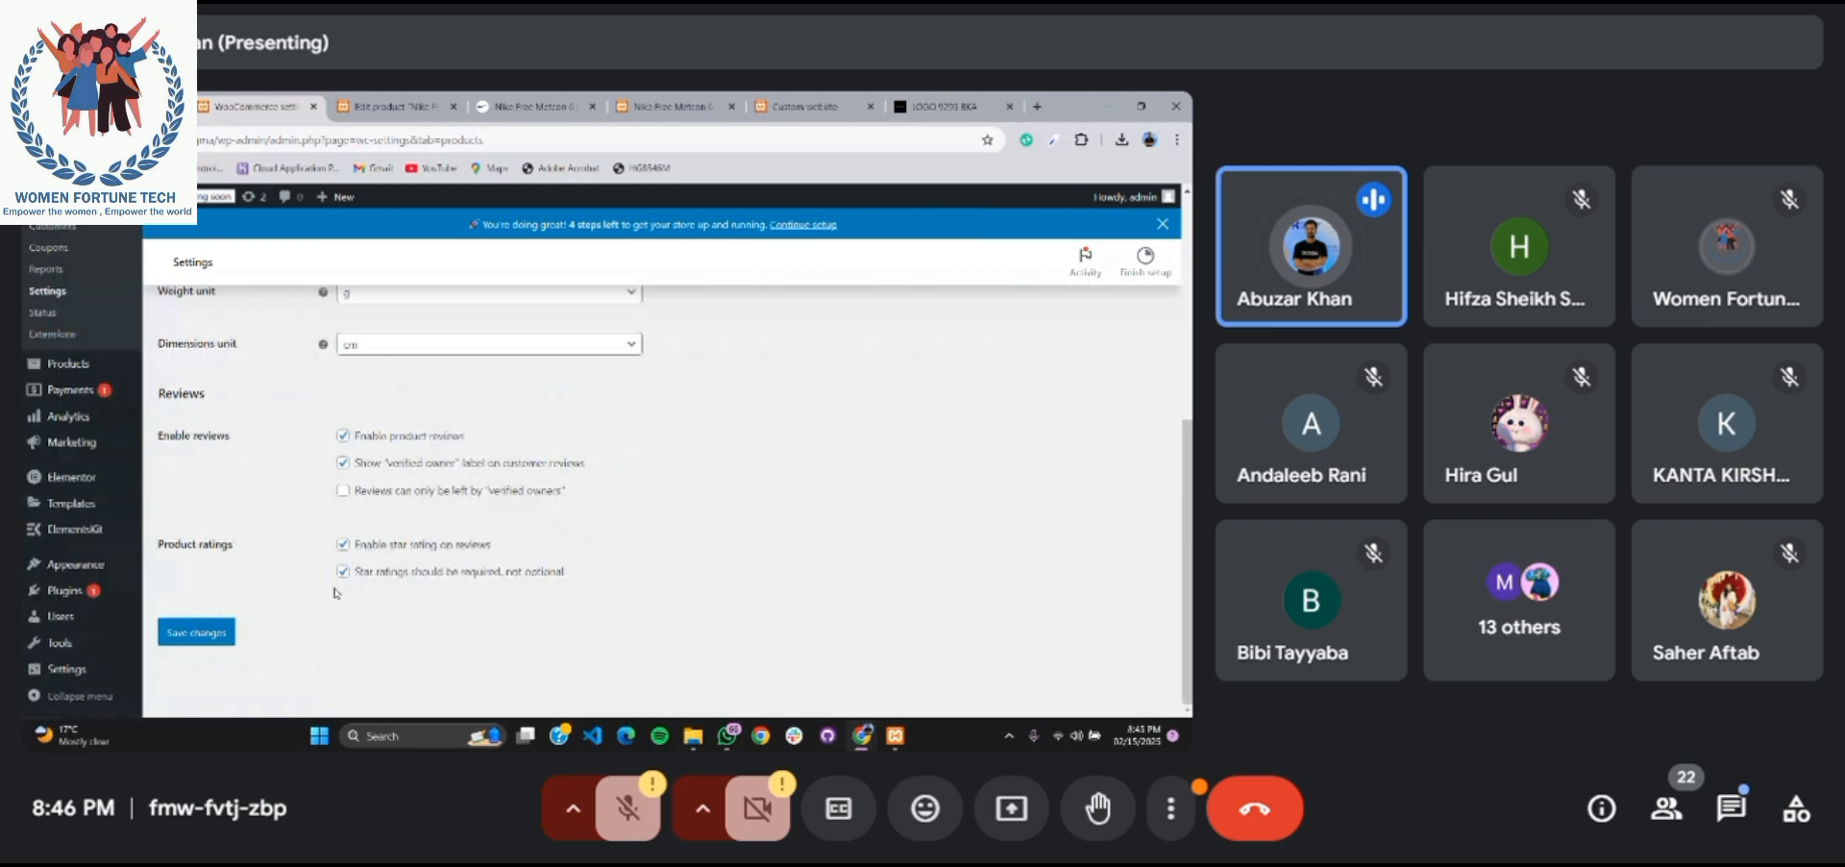
{"action": "left_click", "coordinate": [214, 634]}
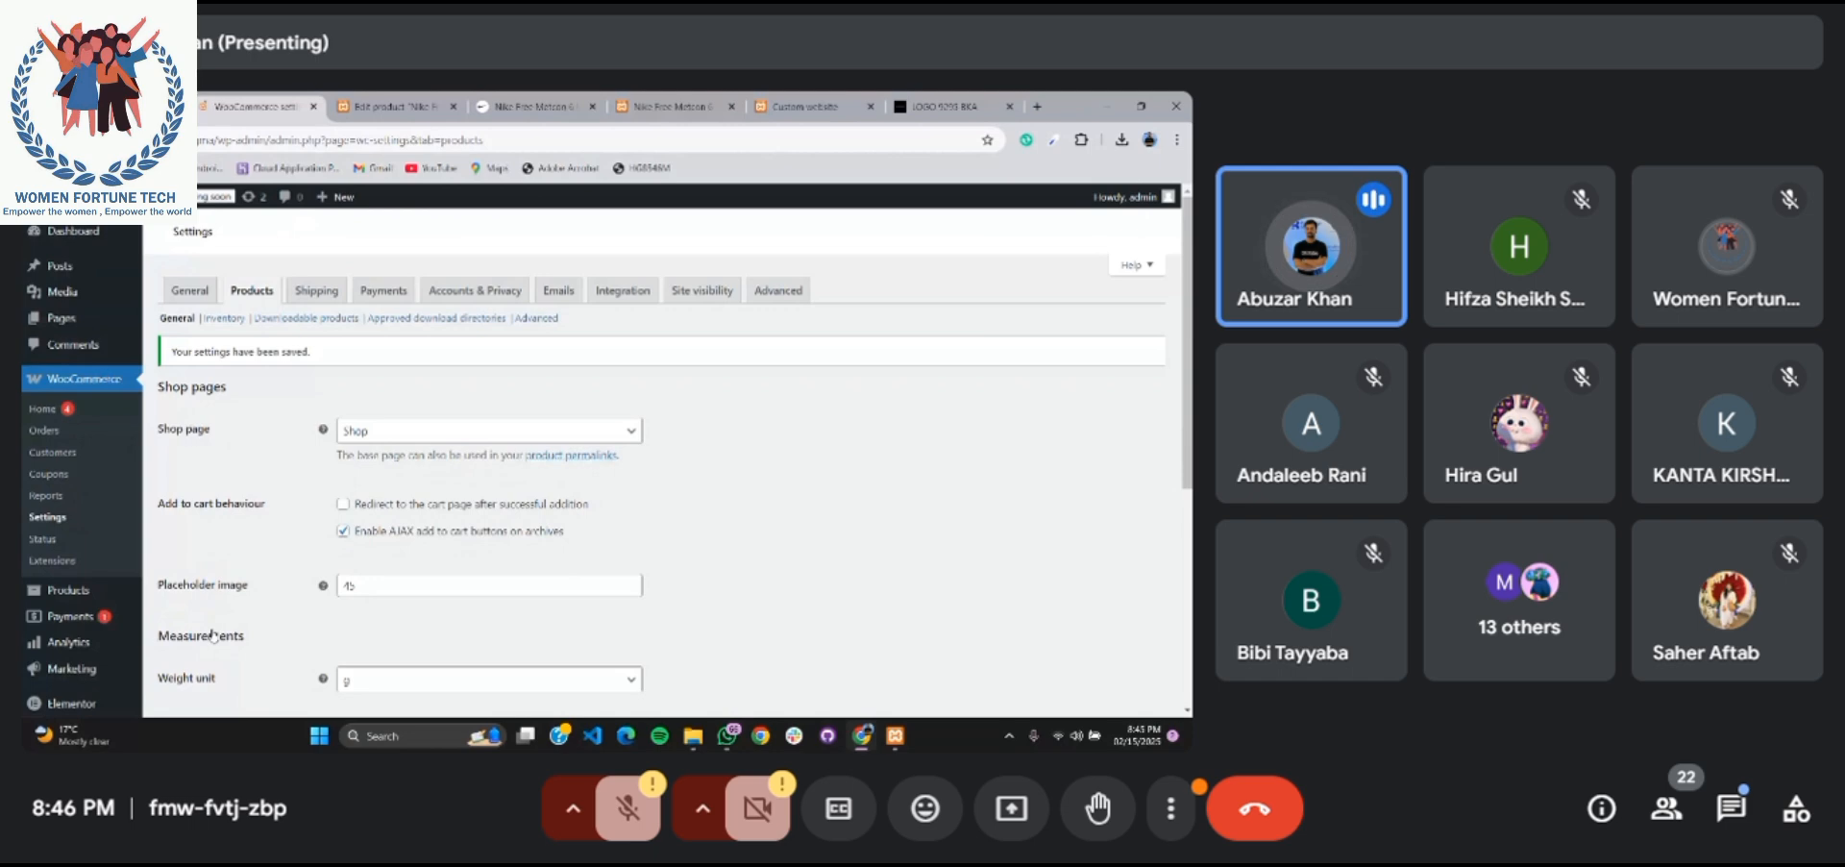
Open the store's shipping settings and add a new shipping zone named Pakistan
{"action": "left_click", "coordinate": [313, 292]}
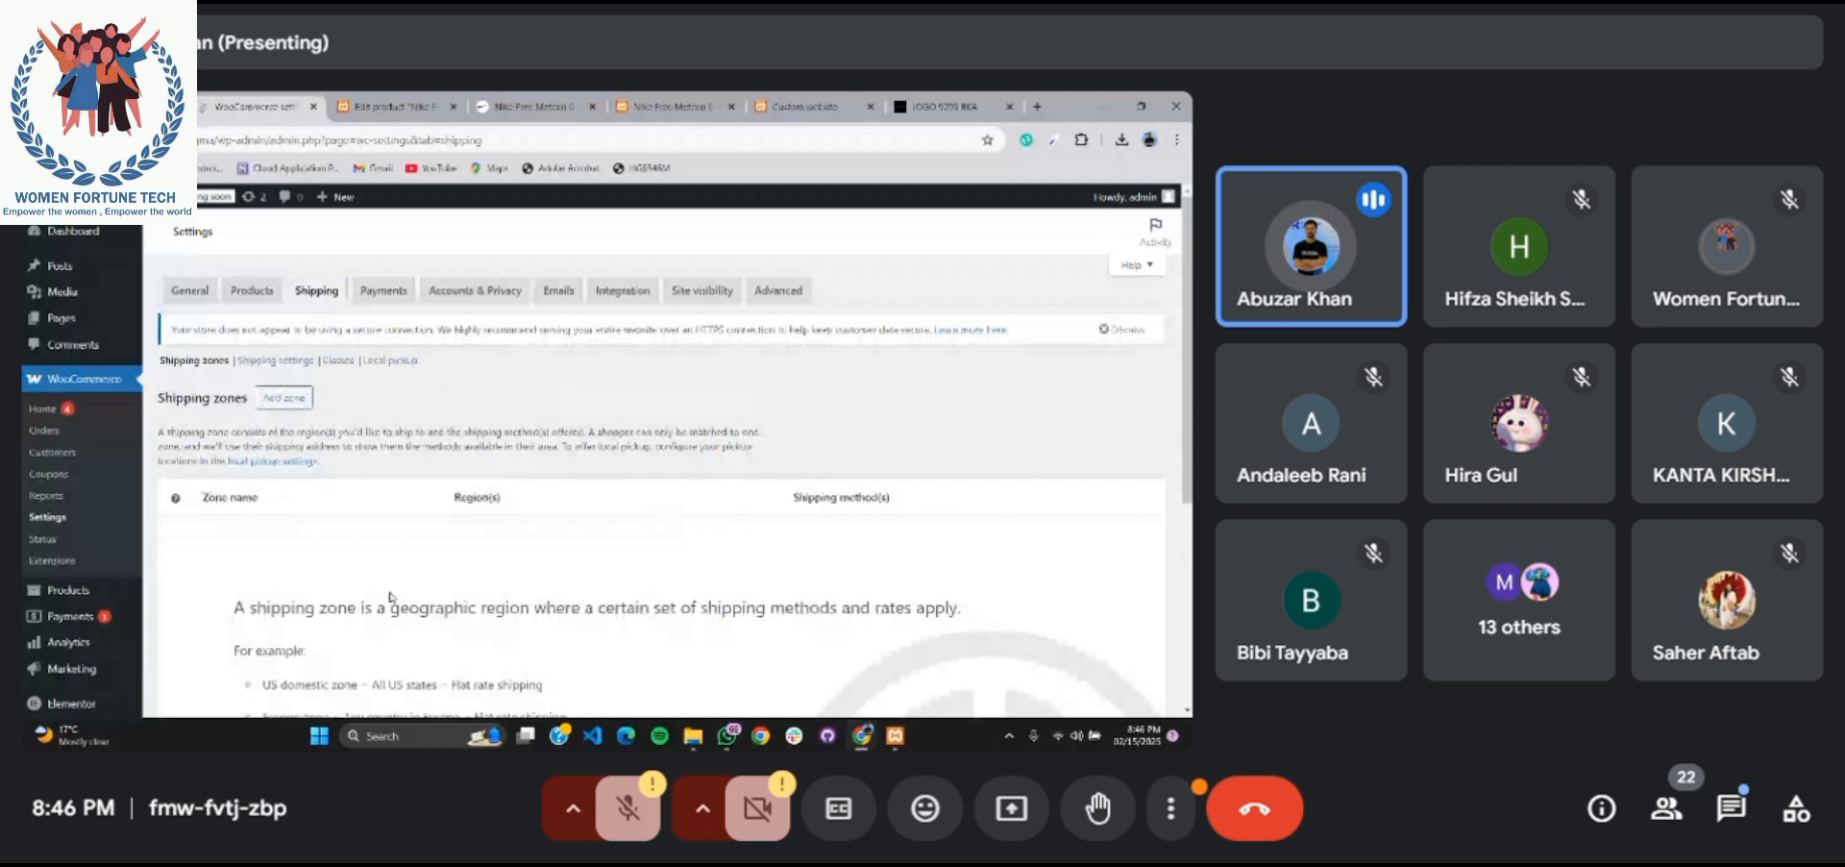
{"action": "scroll", "coordinate": [390, 596], "scroll_direction": "down", "scroll_amount": 3}
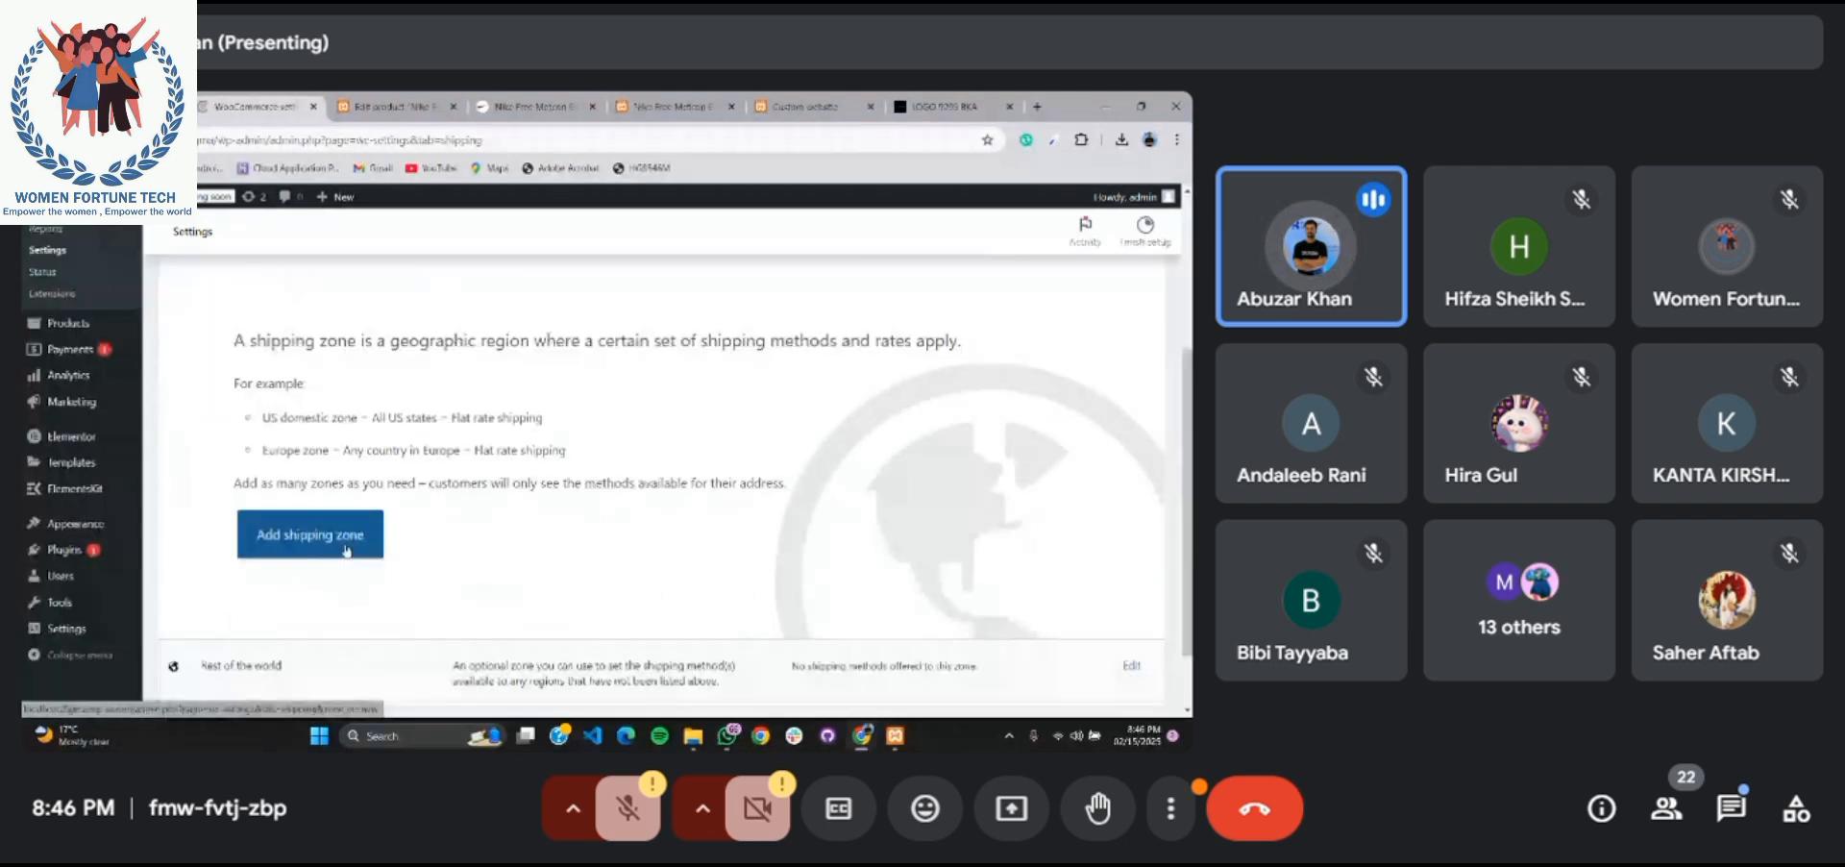
{"action": "left_click", "coordinate": [347, 550]}
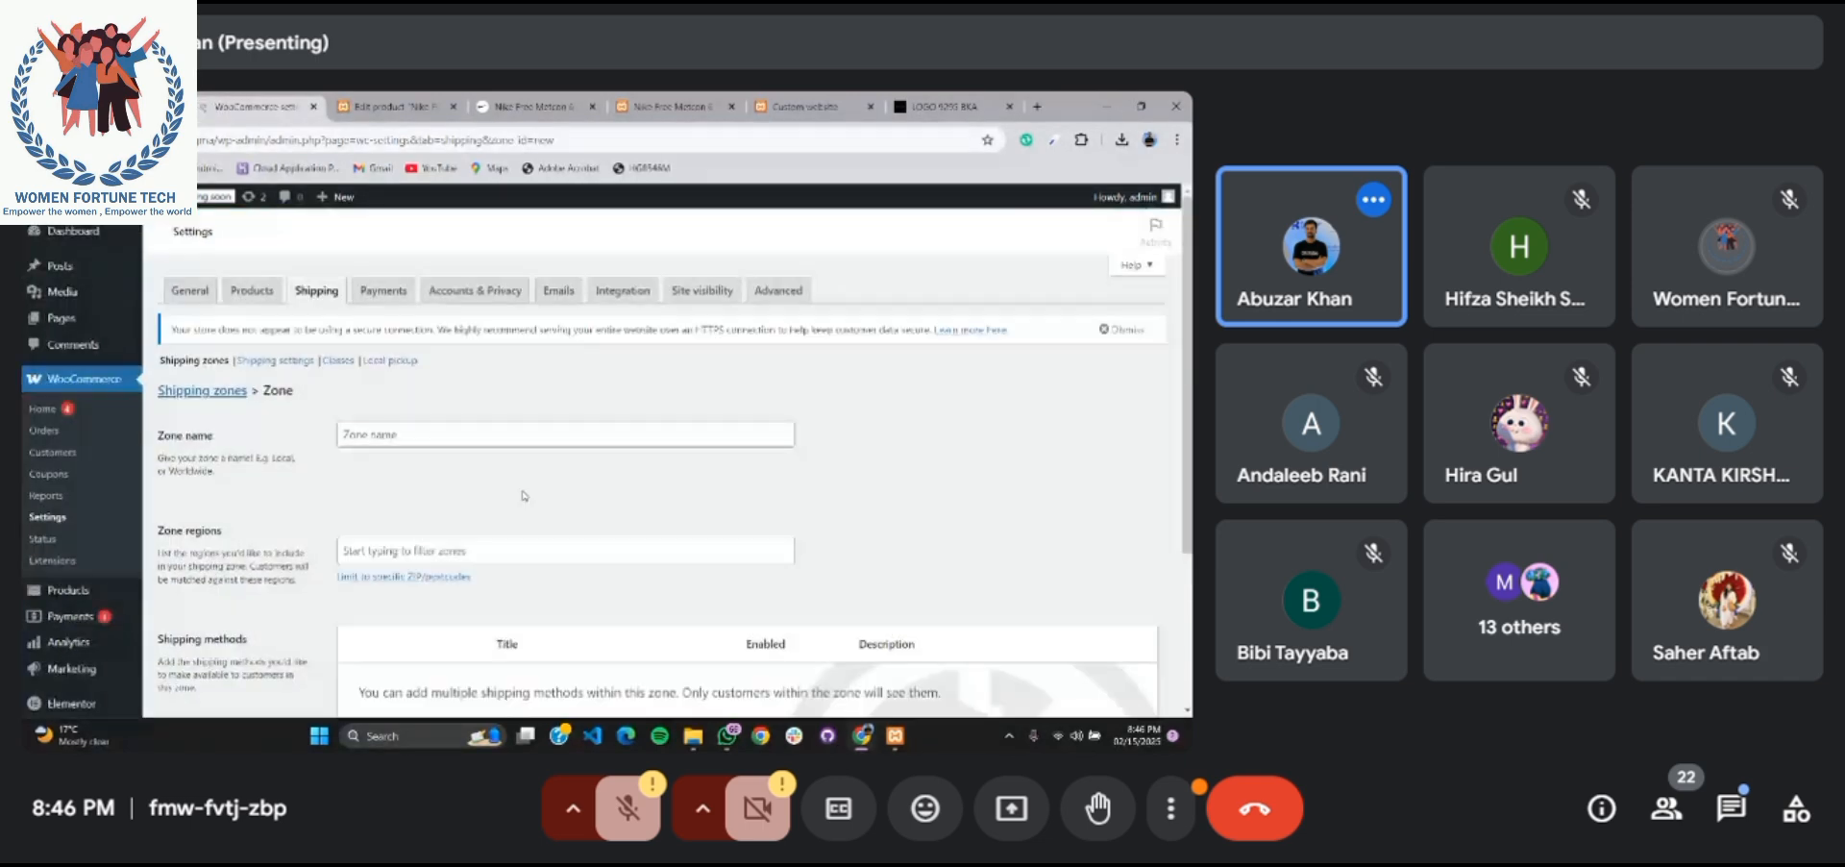
{"action": "left_click", "coordinate": [430, 432]}
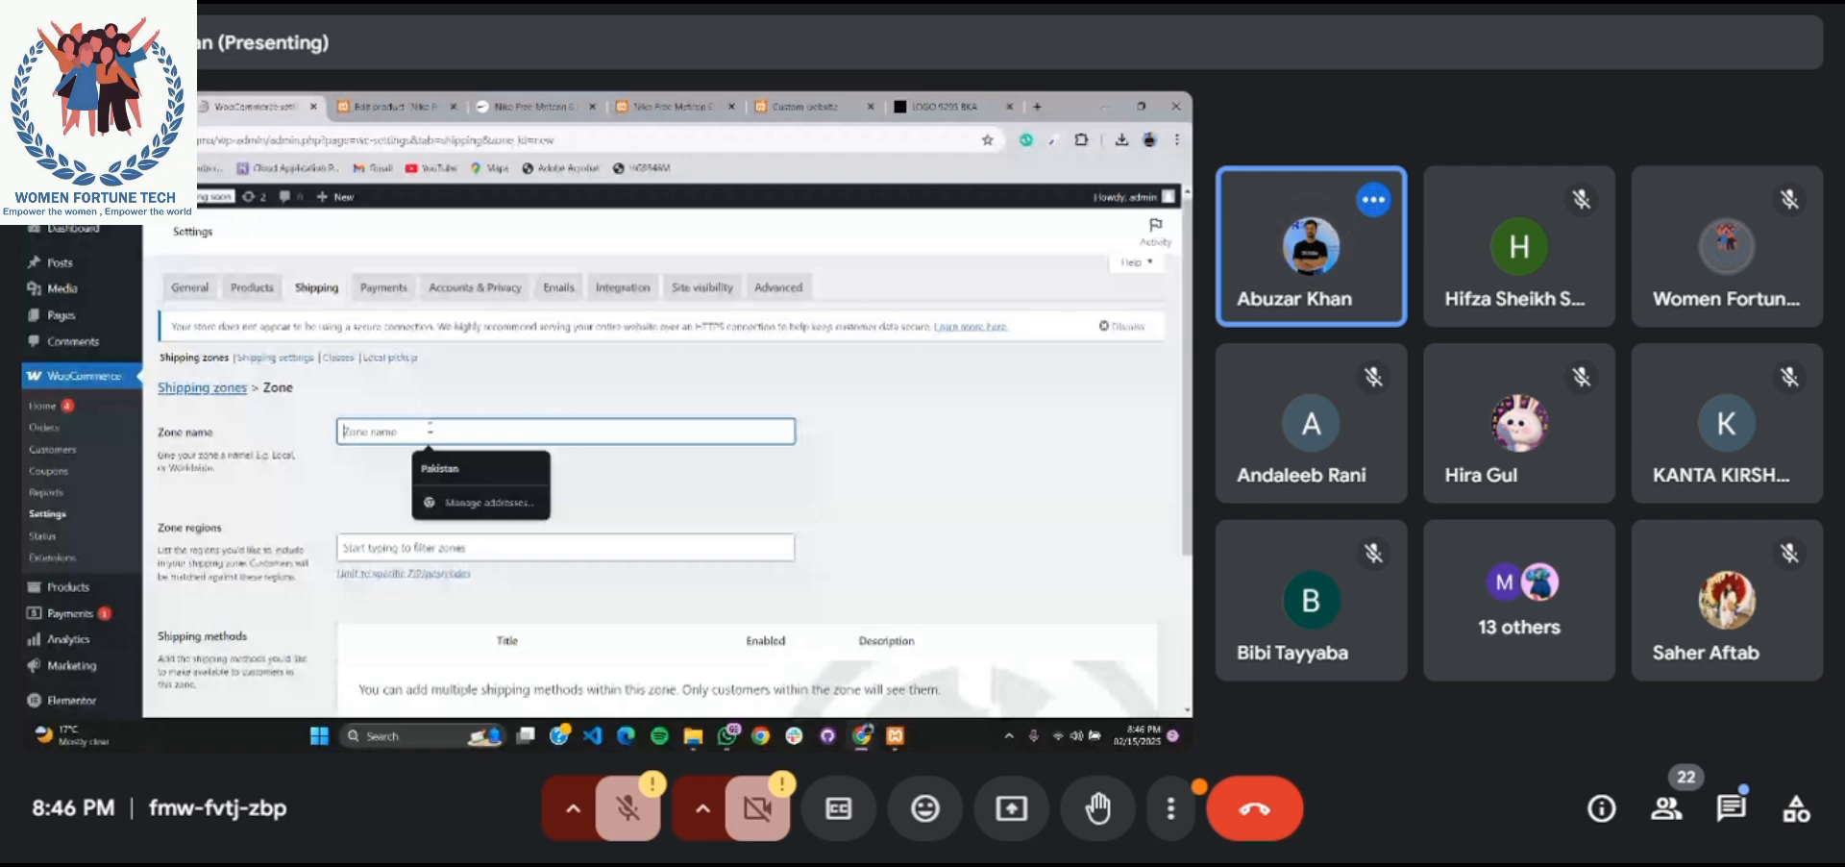
{"action": "left_click", "coordinate": [440, 468]}
{"action": "scroll", "coordinate": [569, 477], "scroll_direction": "down", "scroll_amount": 1}
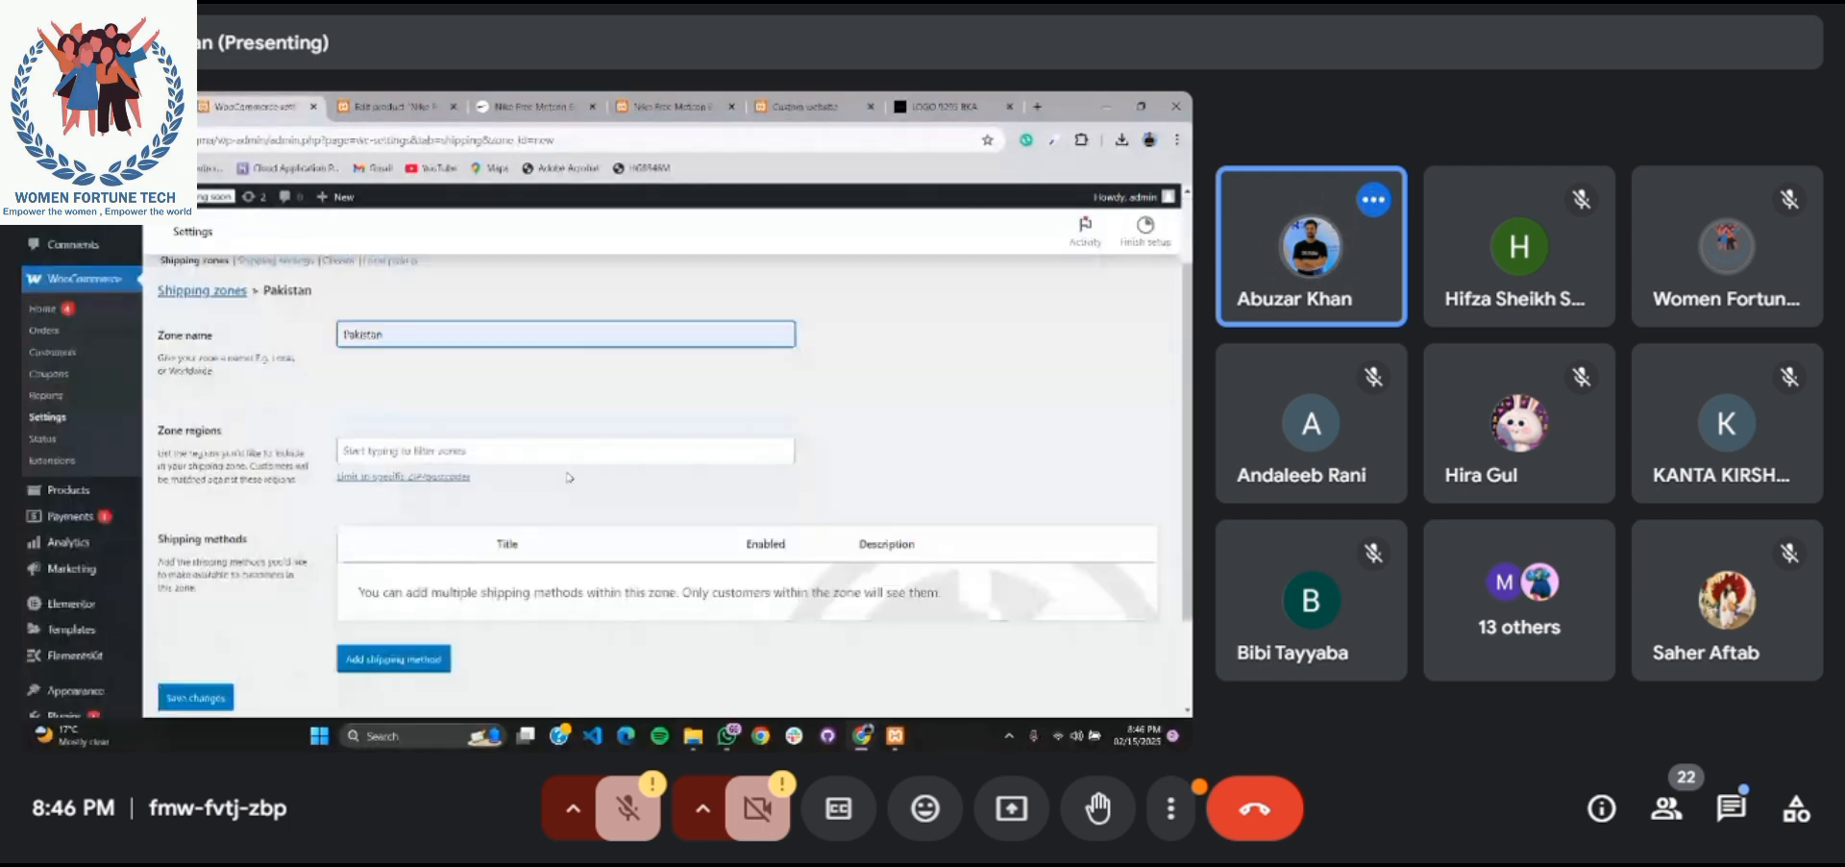
Find Pakistan in the zone regions and select the whole country as the shipping zone's region
{"action": "left_click", "coordinate": [519, 446]}
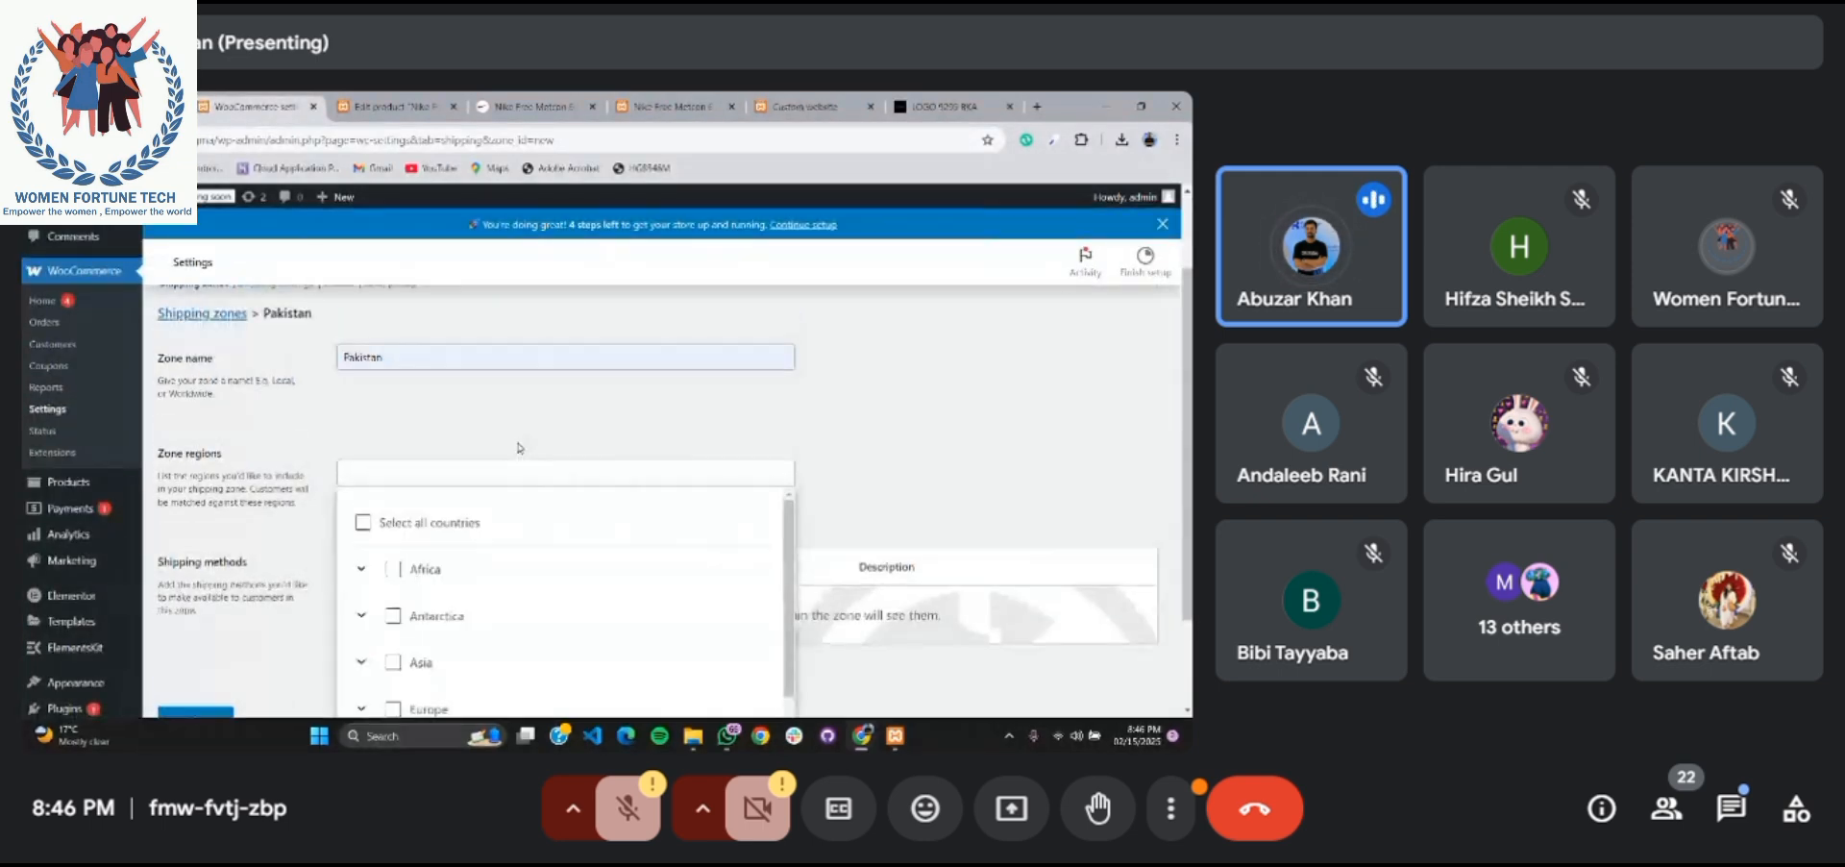
{"action": "scroll", "coordinate": [519, 447], "scroll_direction": "down", "scroll_amount": 1}
{"action": "type", "text": "p"}
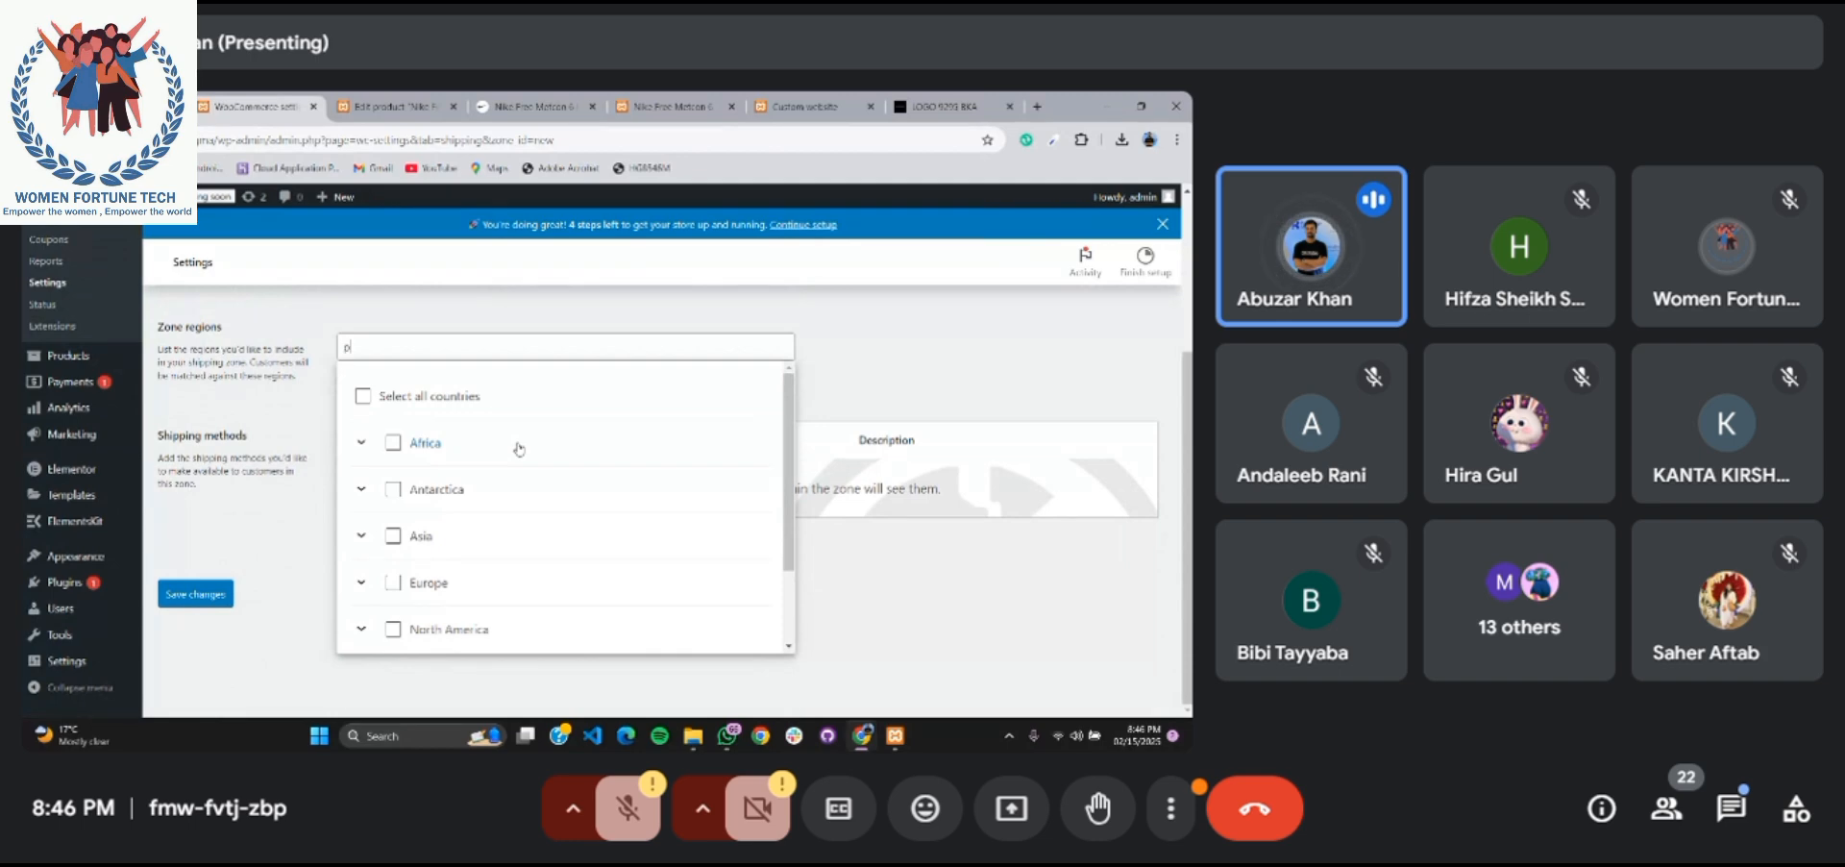
{"action": "type", "text": "ak"}
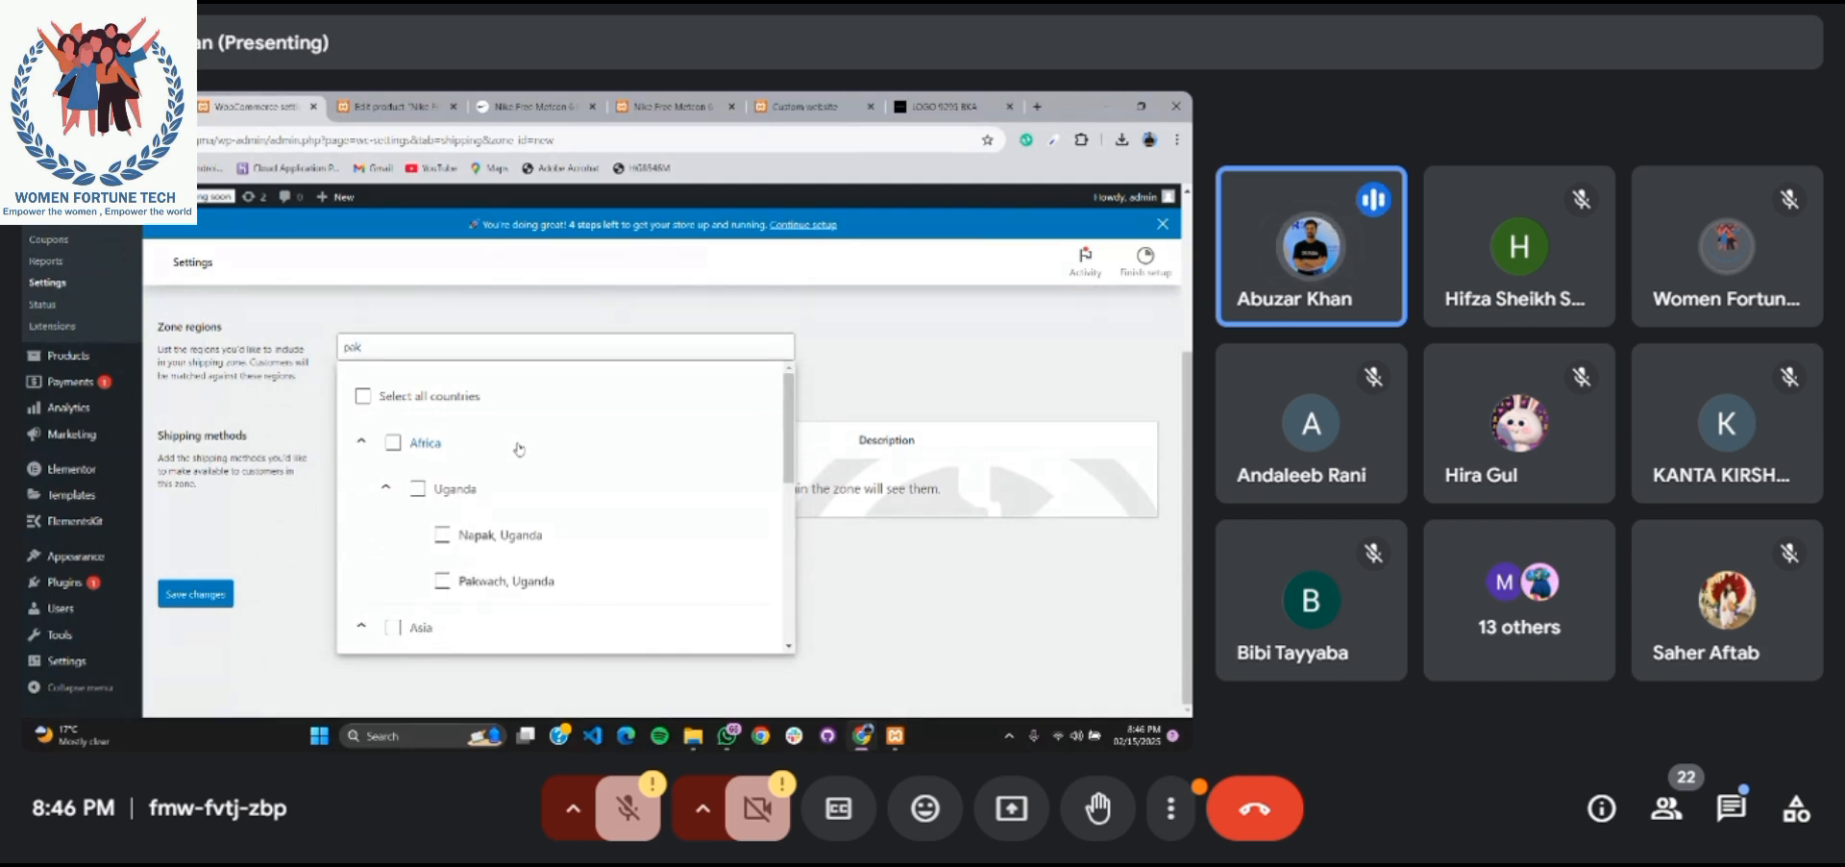
{"action": "type", "text": "istan"}
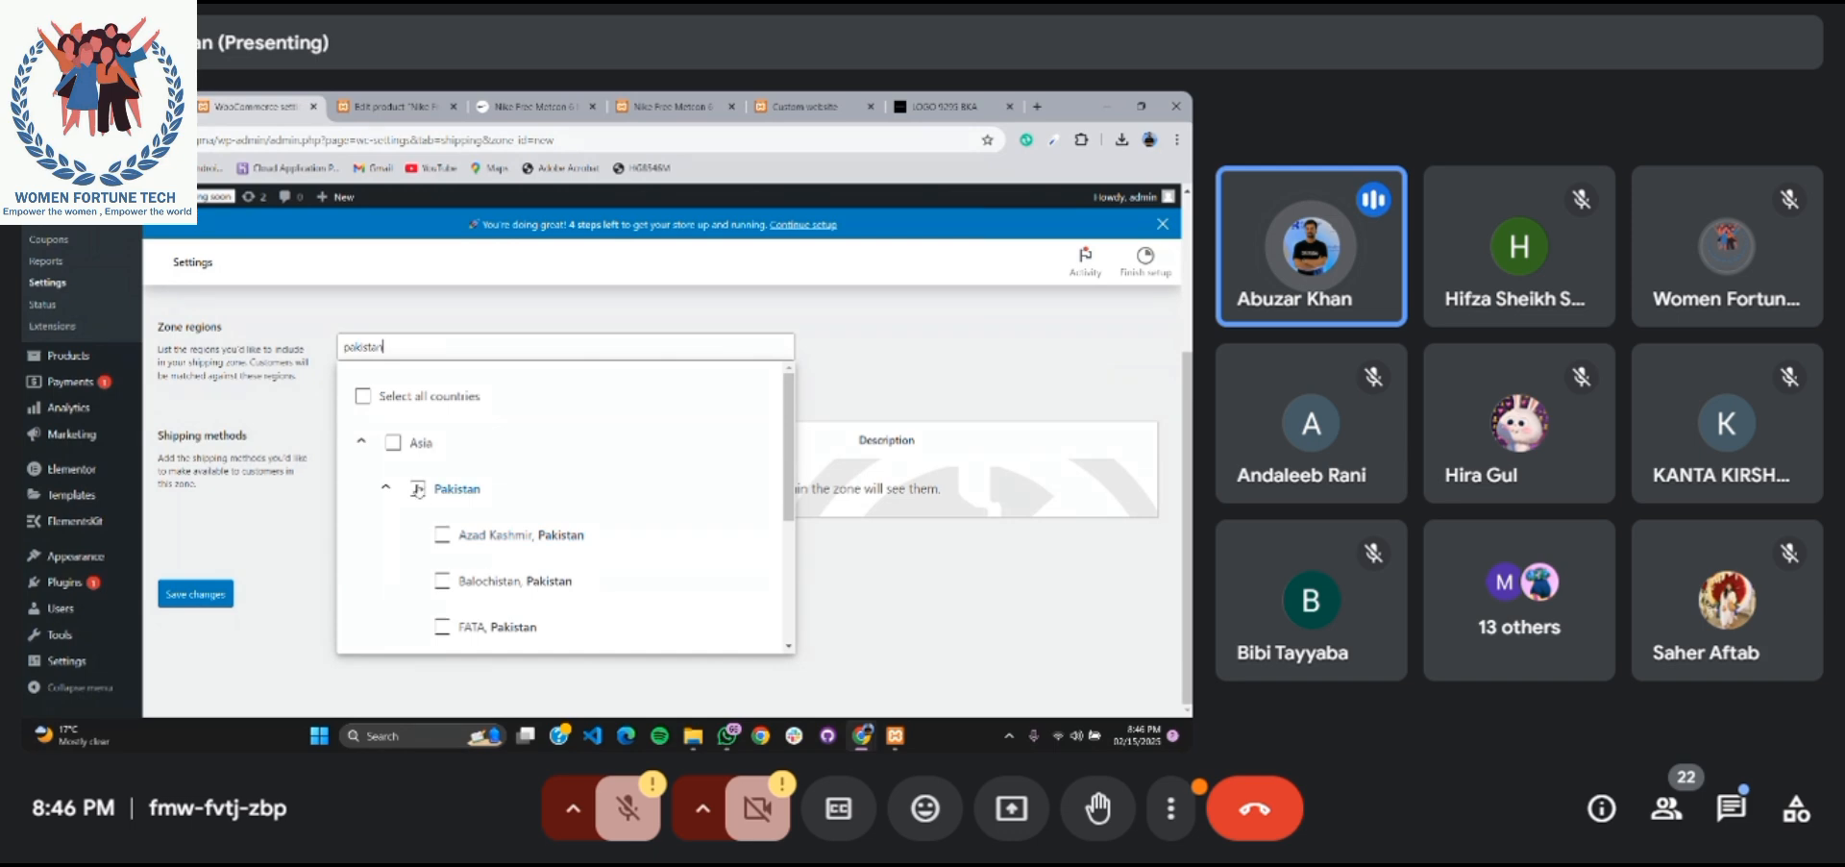
{"action": "scroll", "coordinate": [524, 575], "scroll_direction": "down", "scroll_amount": 3}
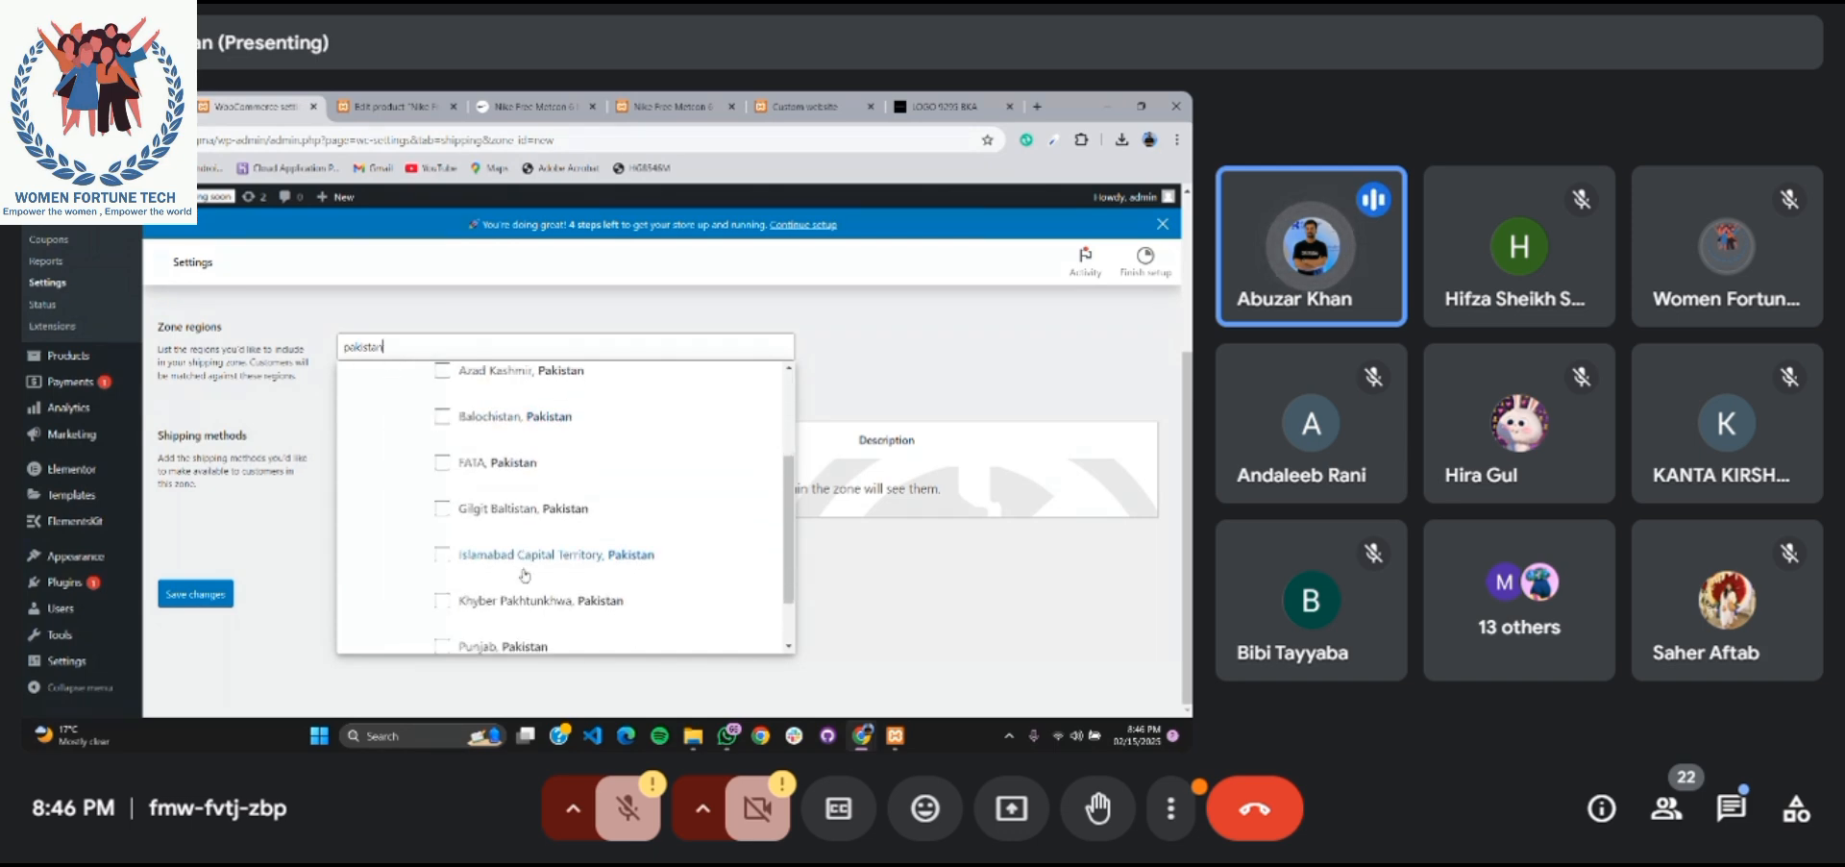
{"action": "scroll", "coordinate": [525, 575], "scroll_direction": "up", "scroll_amount": 2}
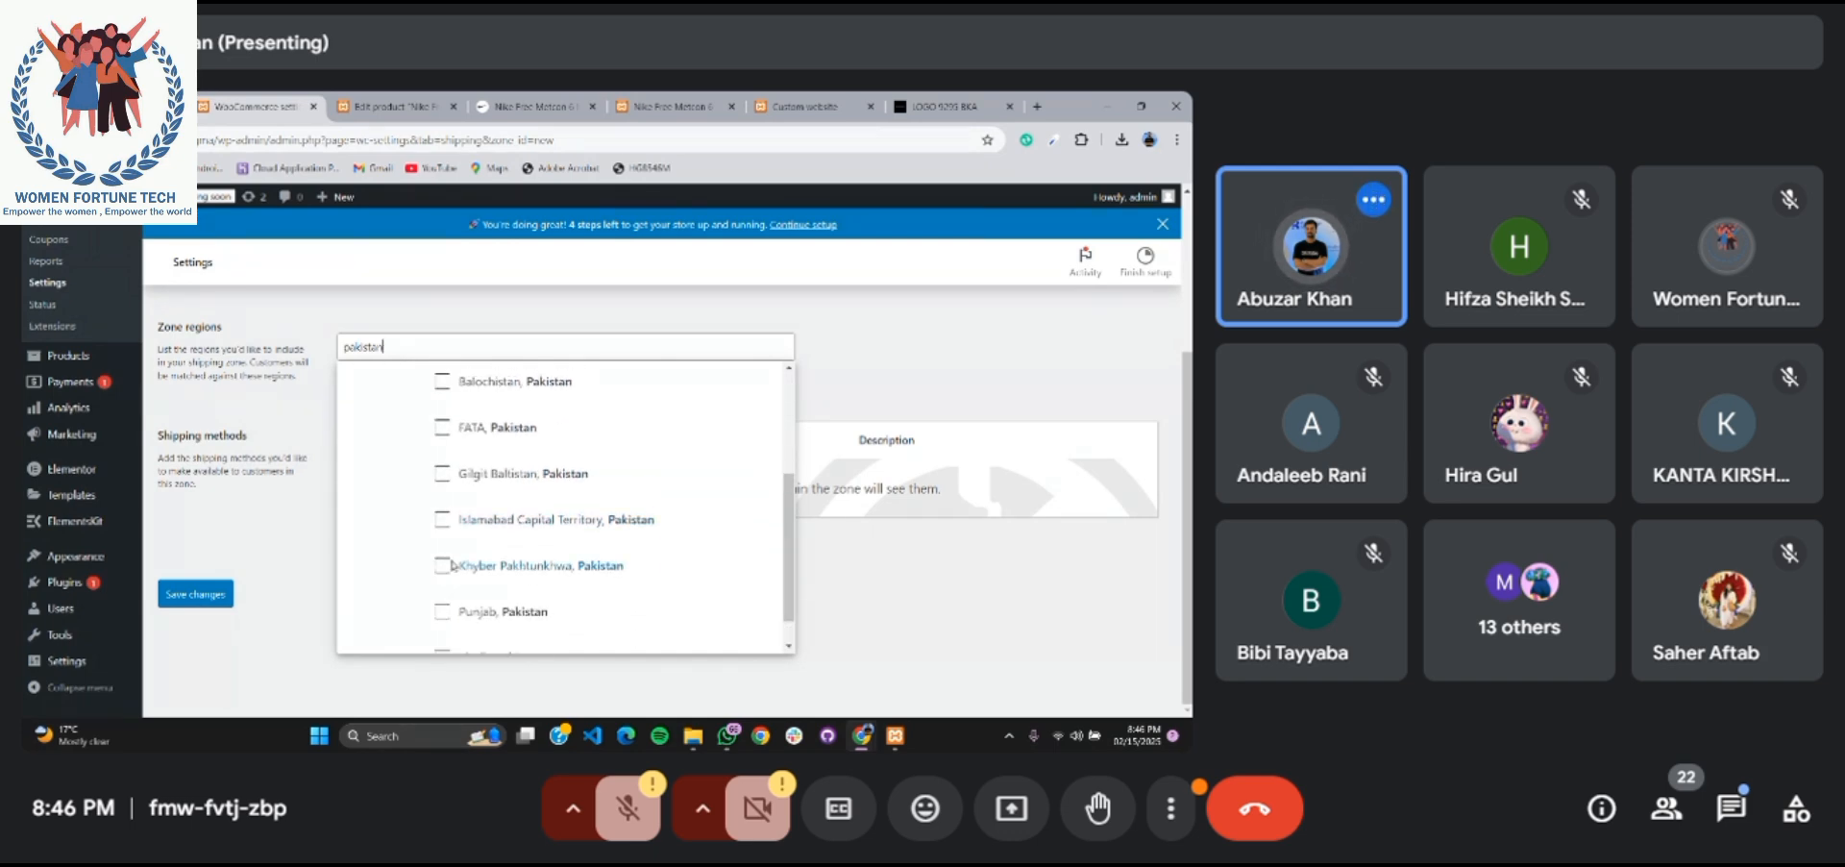
{"action": "scroll", "coordinate": [556, 454], "scroll_direction": "up", "scroll_amount": 1}
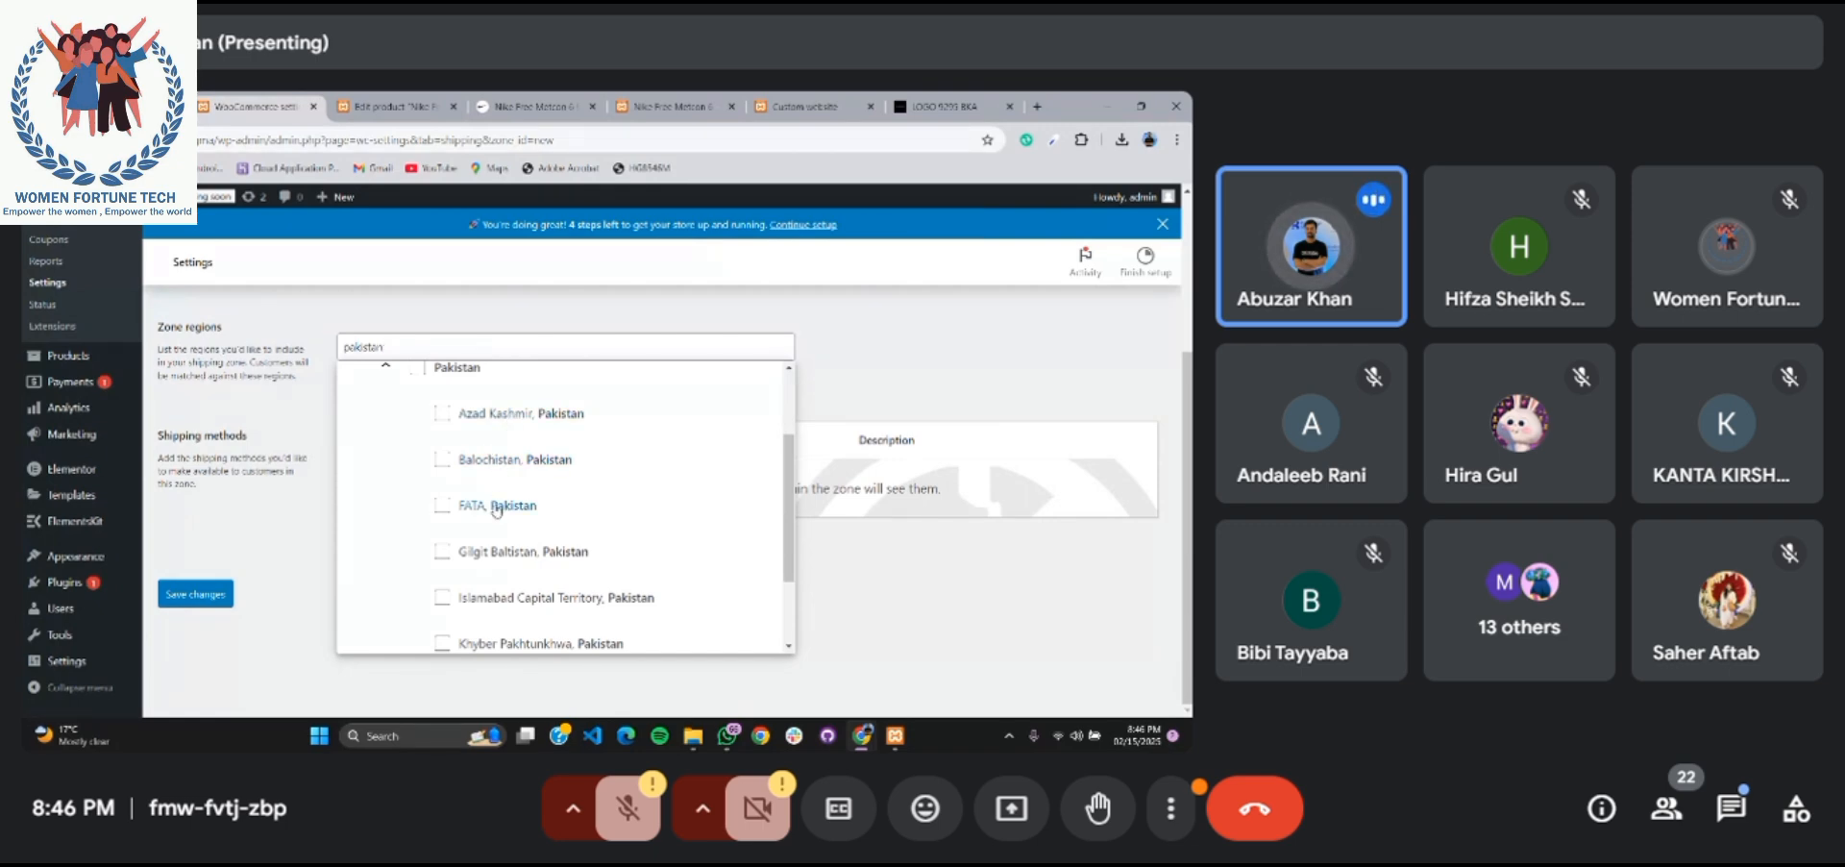
{"action": "left_click", "coordinate": [415, 375]}
{"action": "left_click", "coordinate": [882, 369]}
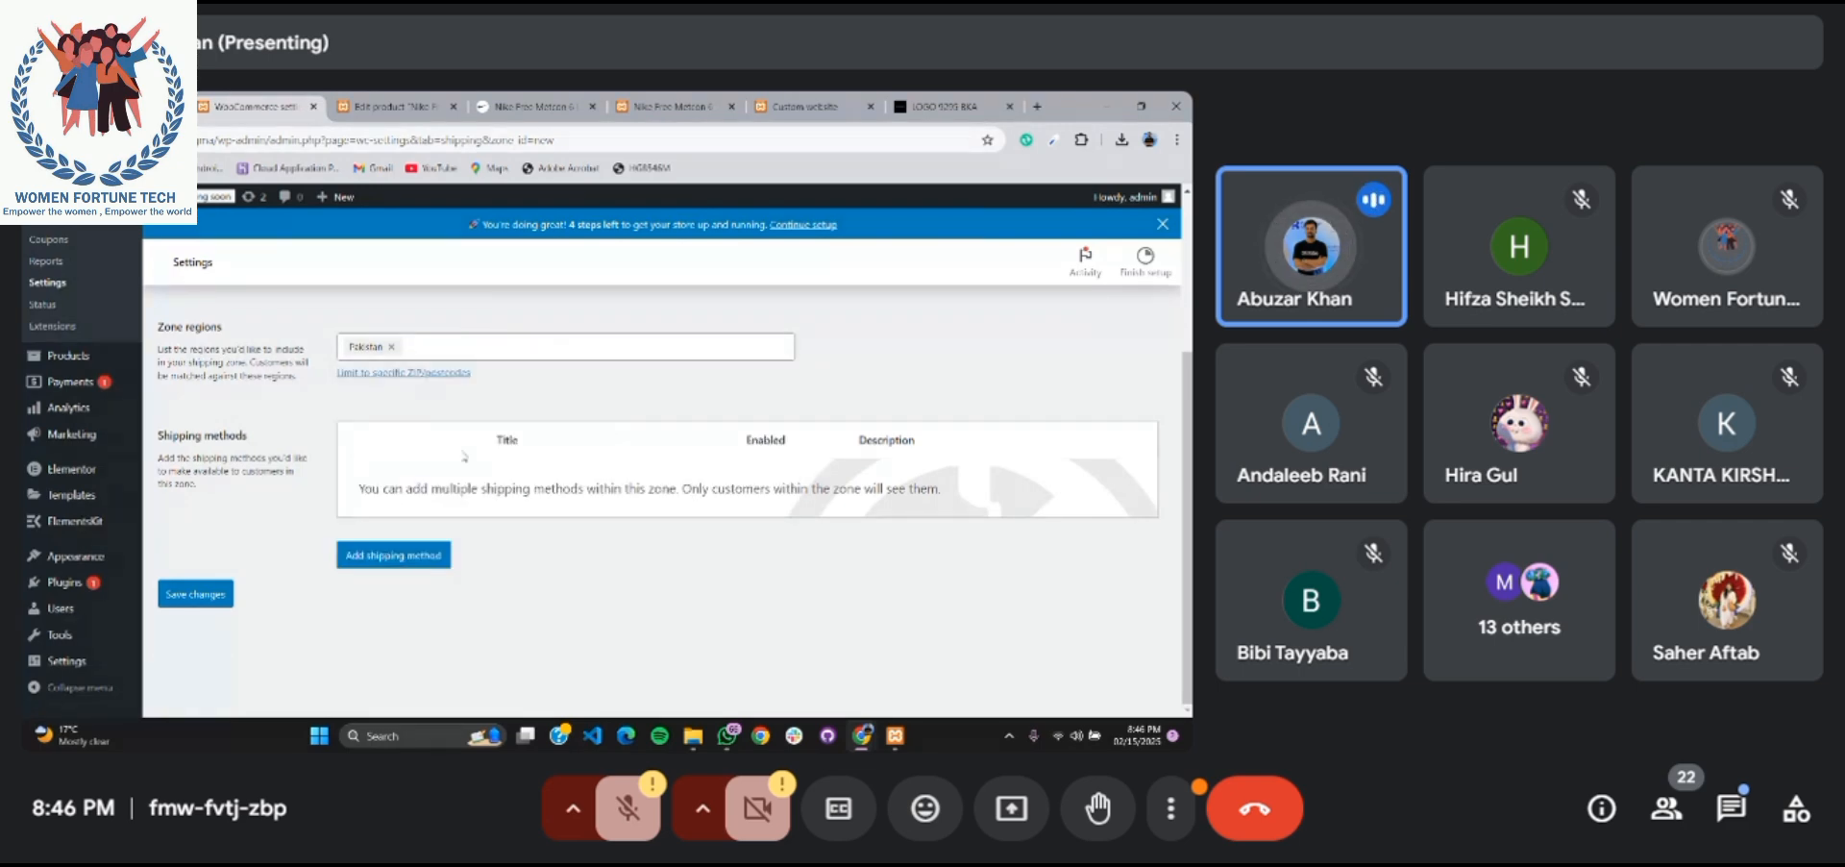
Add a Flat rate shipping method to the Pakistan zone with a cost of 200 and save it
{"action": "scroll", "coordinate": [464, 458], "scroll_direction": "up", "scroll_amount": 5}
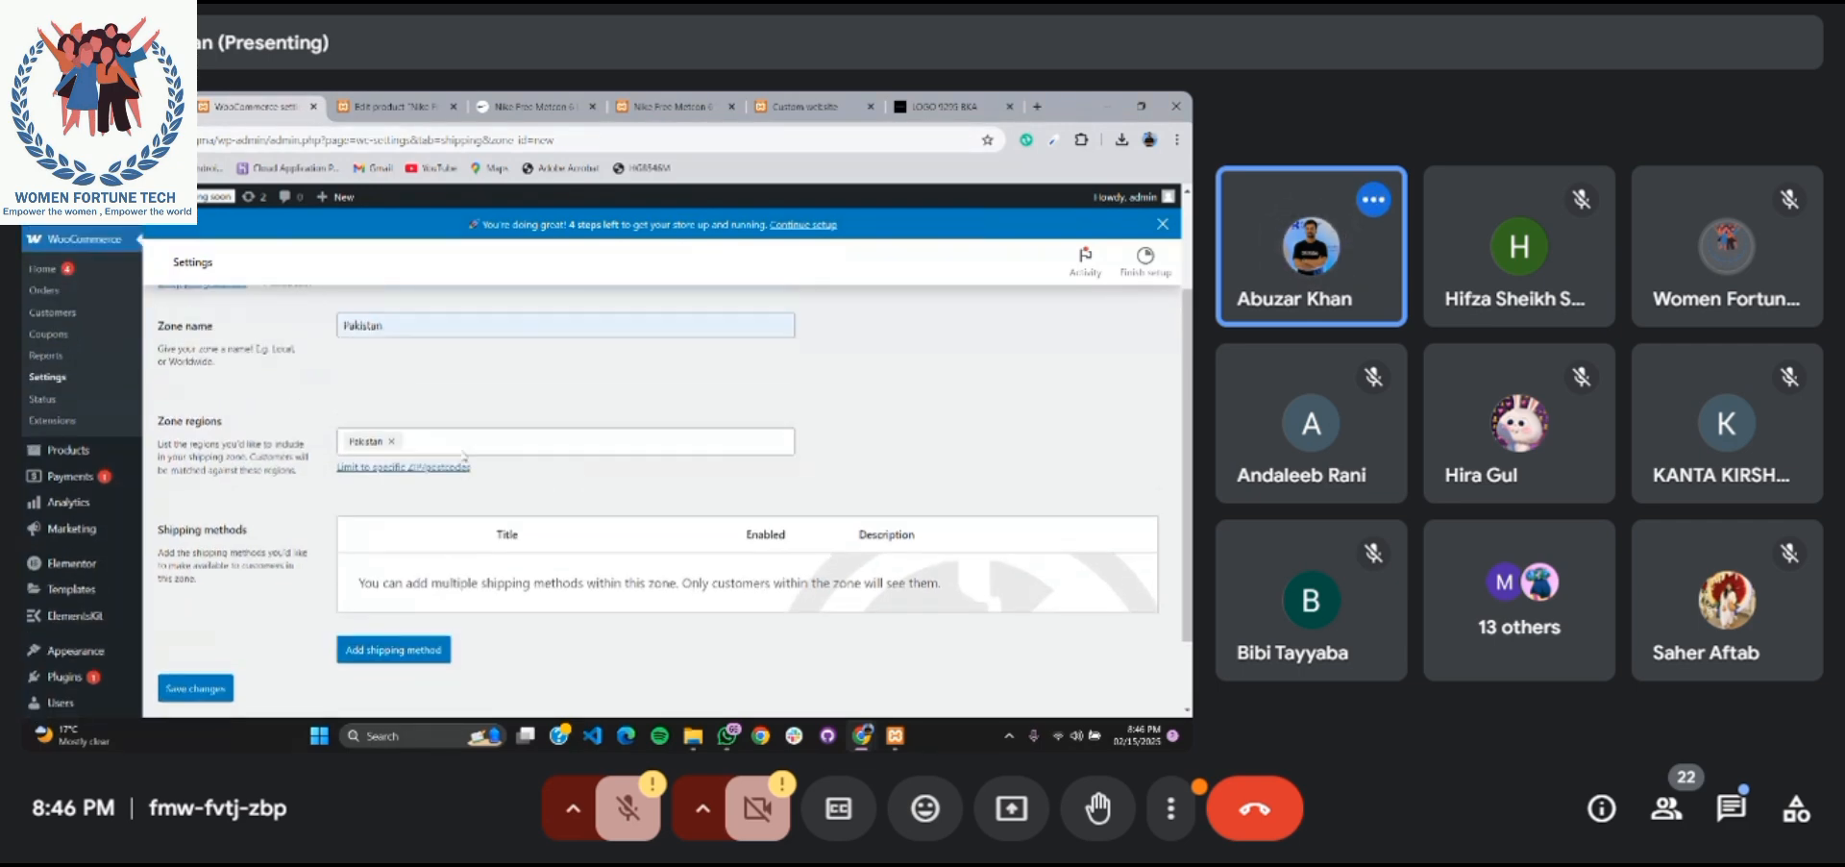
{"action": "scroll", "coordinate": [465, 457], "scroll_direction": "down", "scroll_amount": 5}
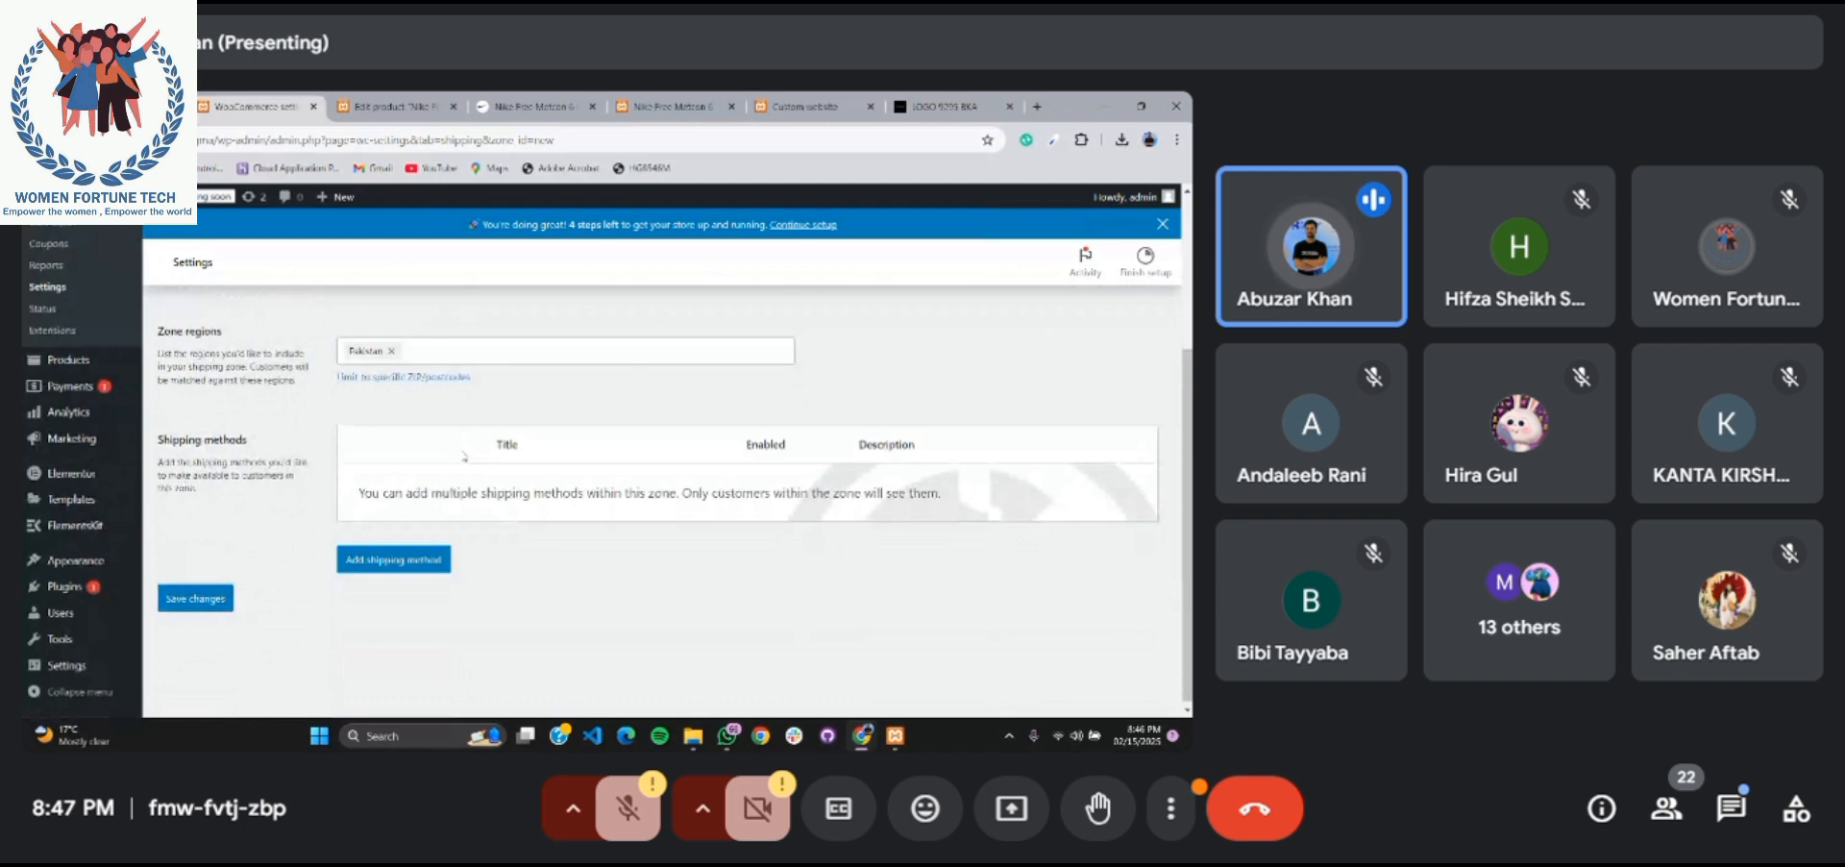
{"action": "left_click", "coordinate": [402, 560]}
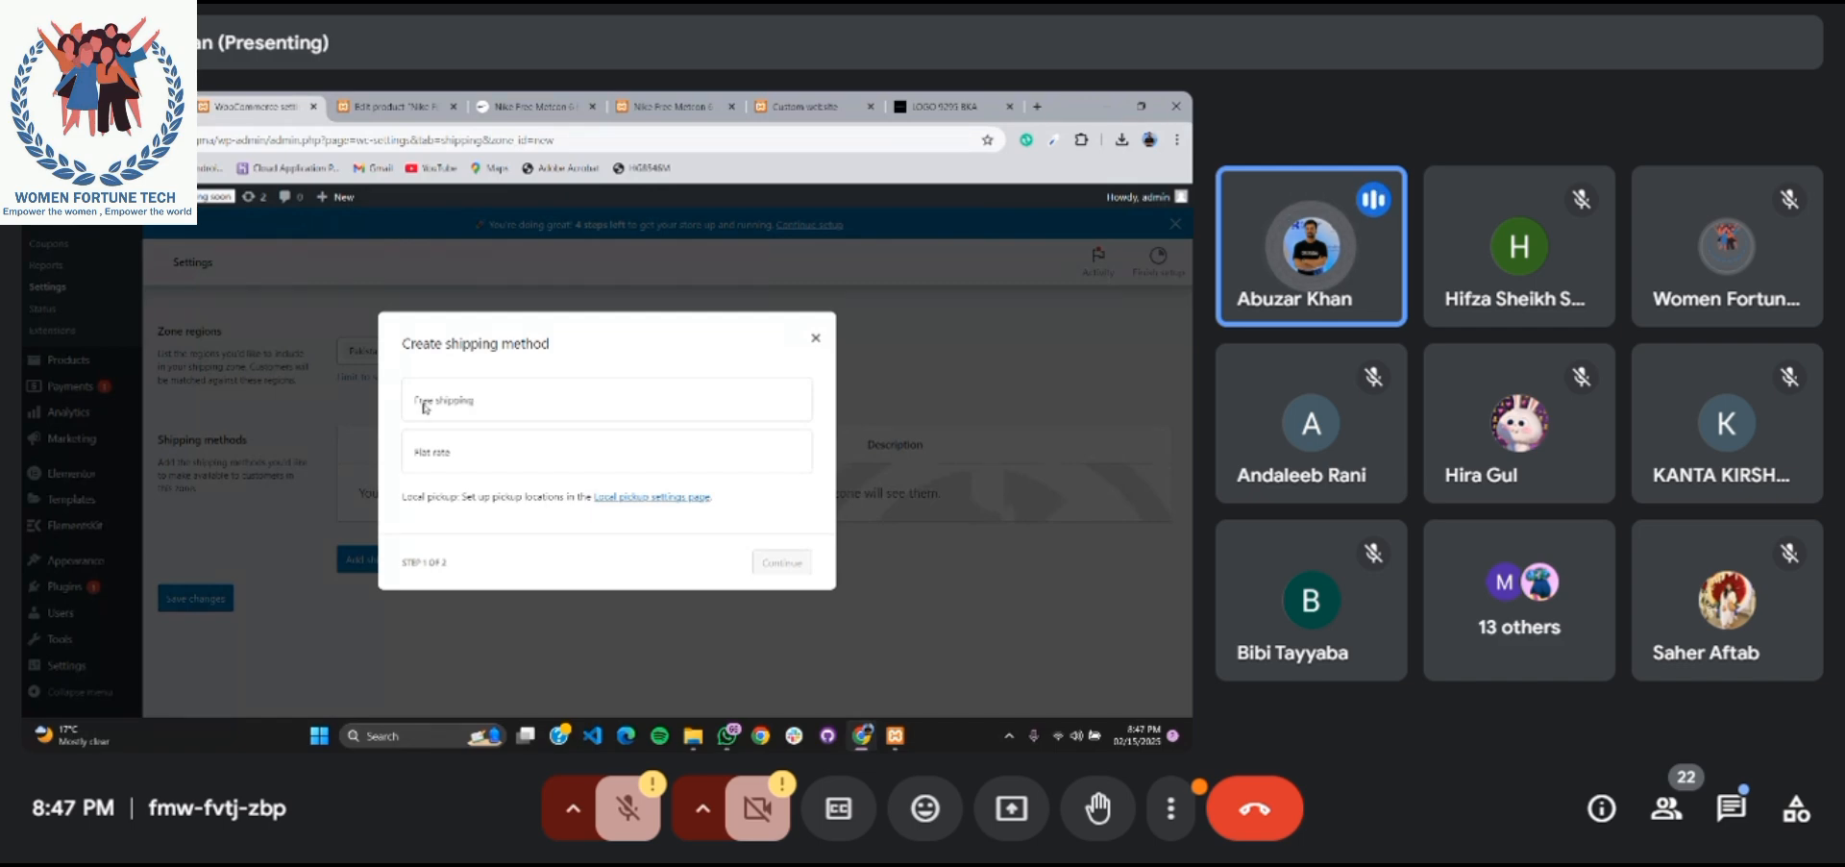
{"action": "left_click", "coordinate": [453, 457]}
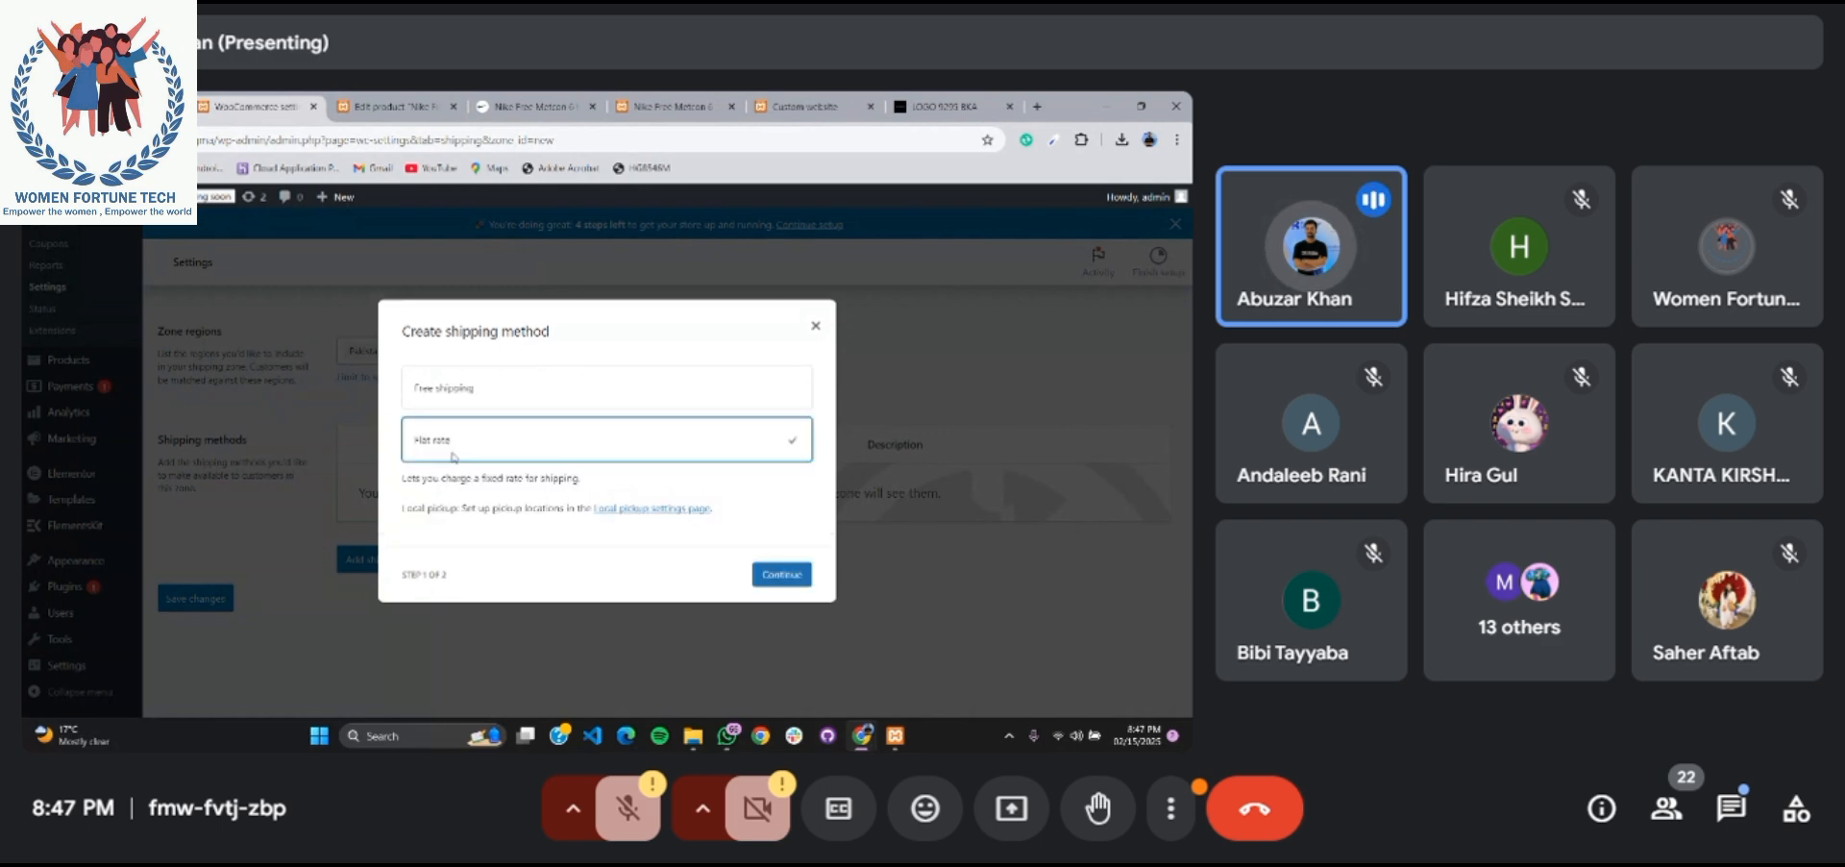
{"action": "left_click", "coordinate": [790, 582]}
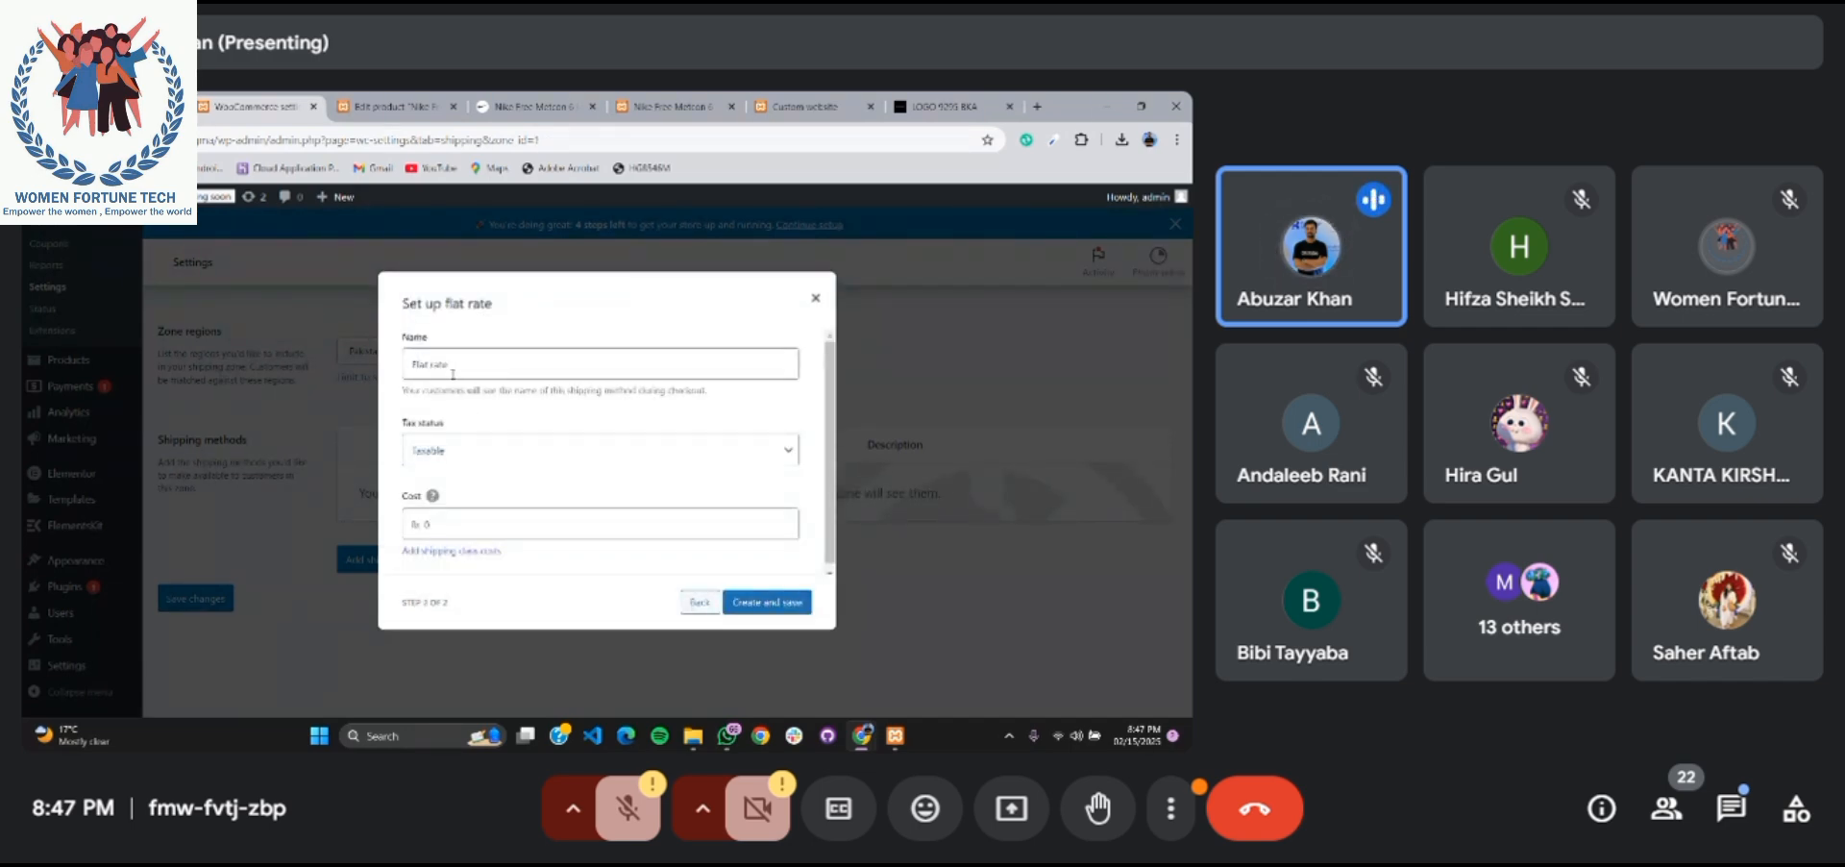
{"action": "double_click", "coordinate": [446, 520]}
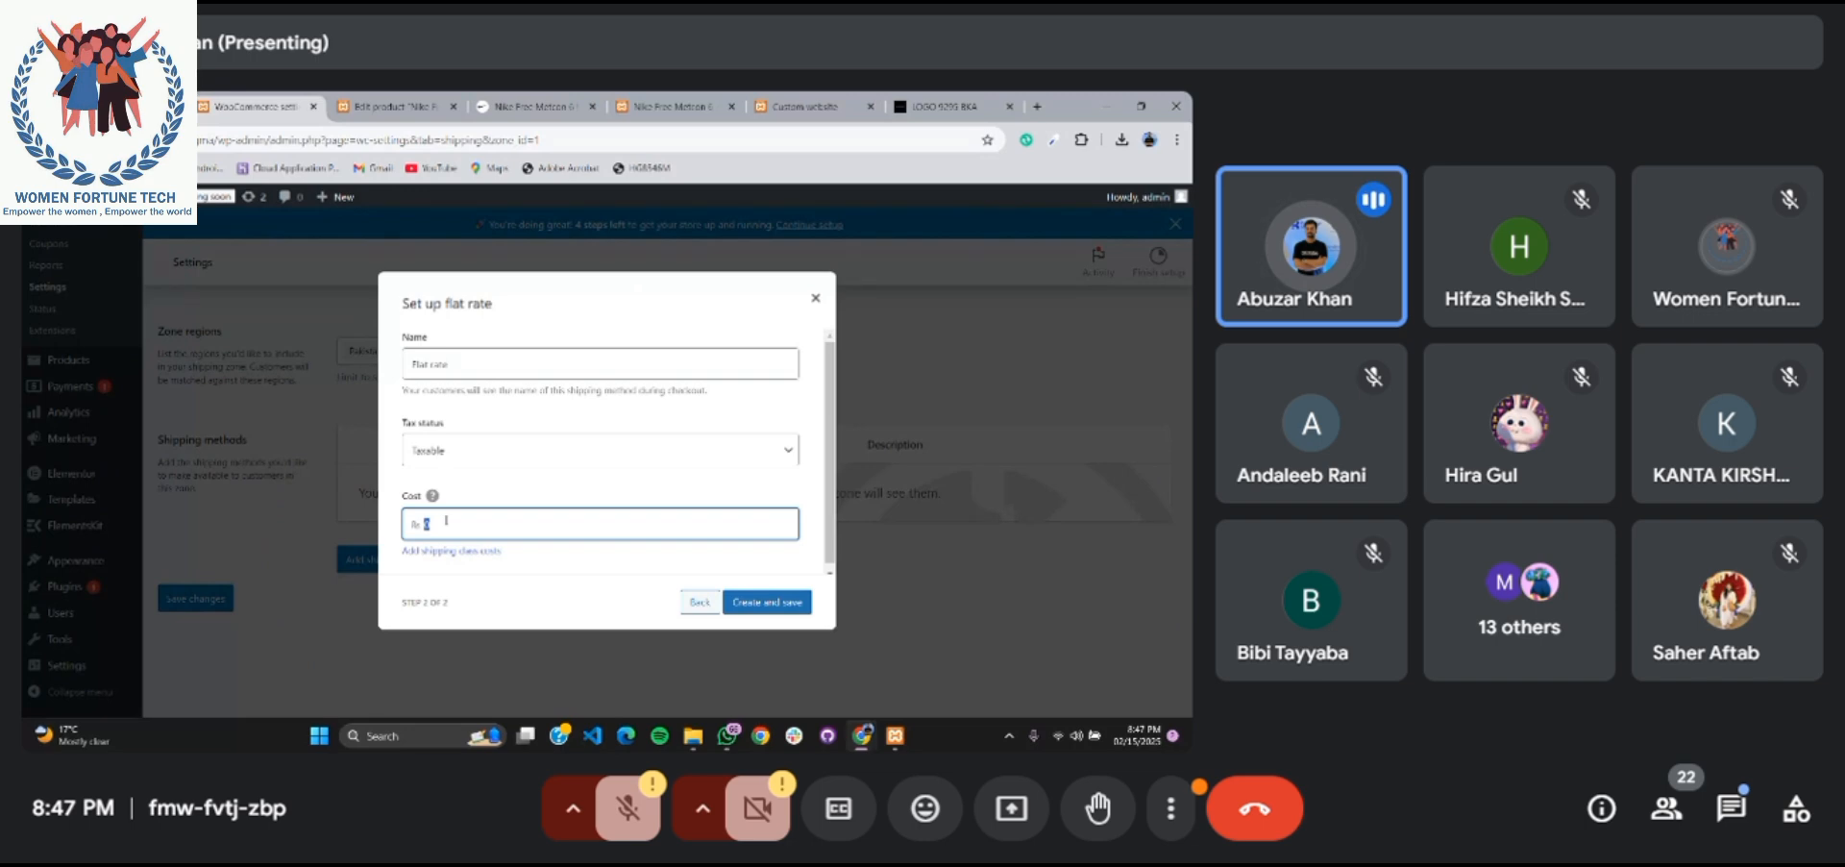
{"action": "type", "text": "200"}
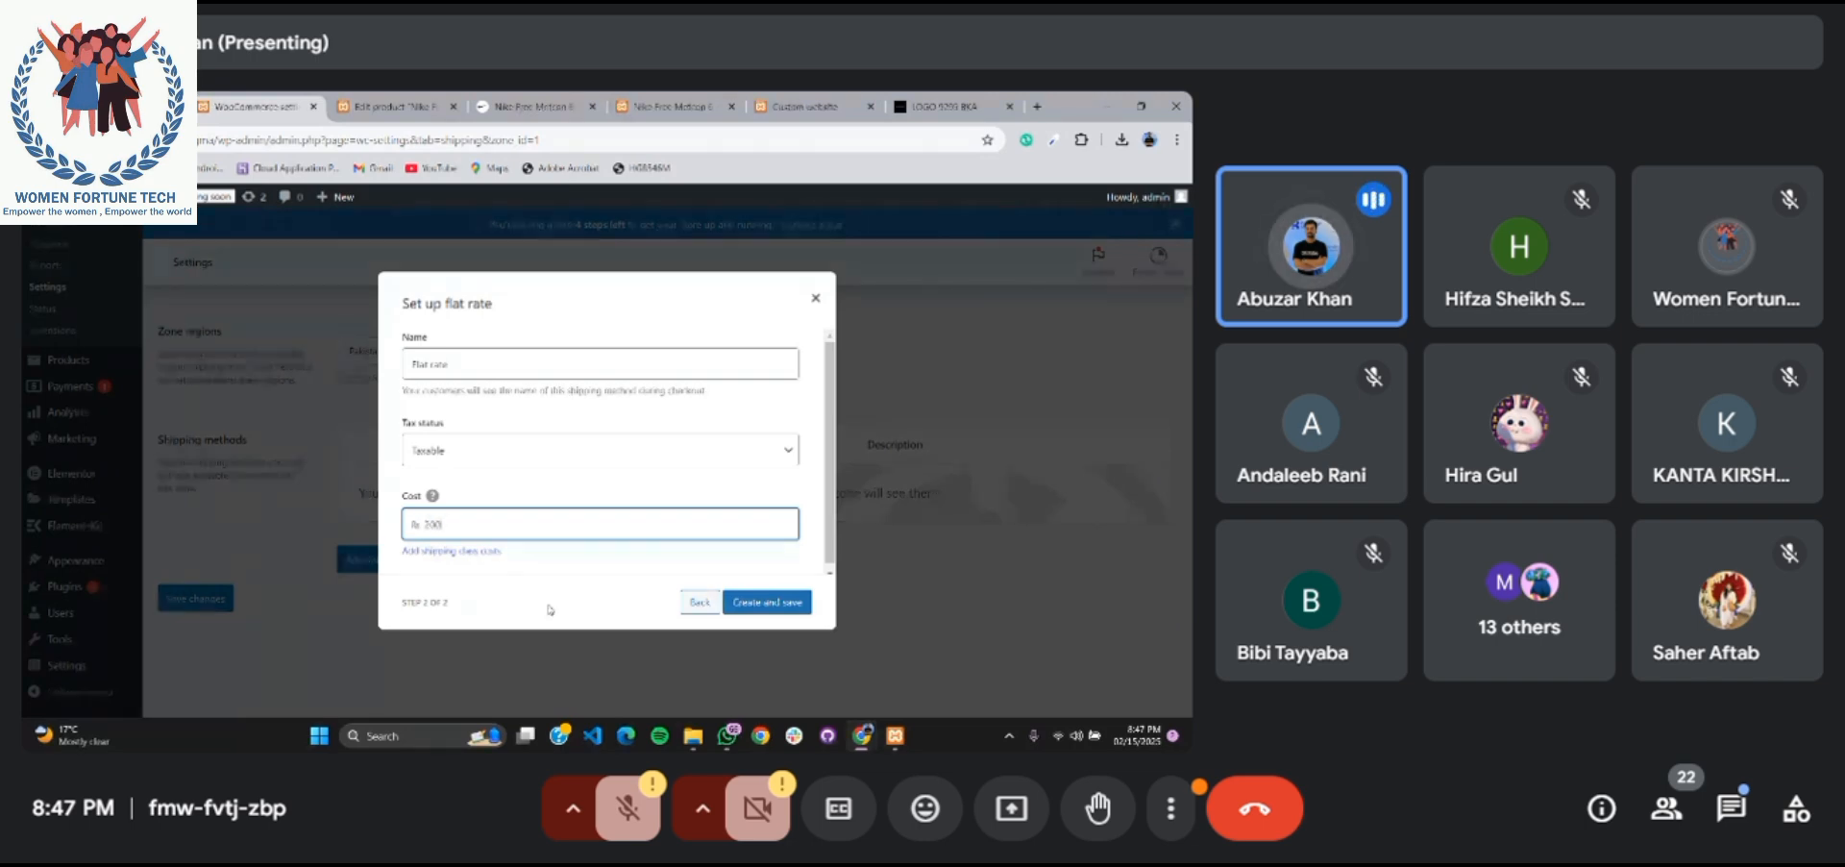
{"action": "left_click", "coordinate": [773, 602]}
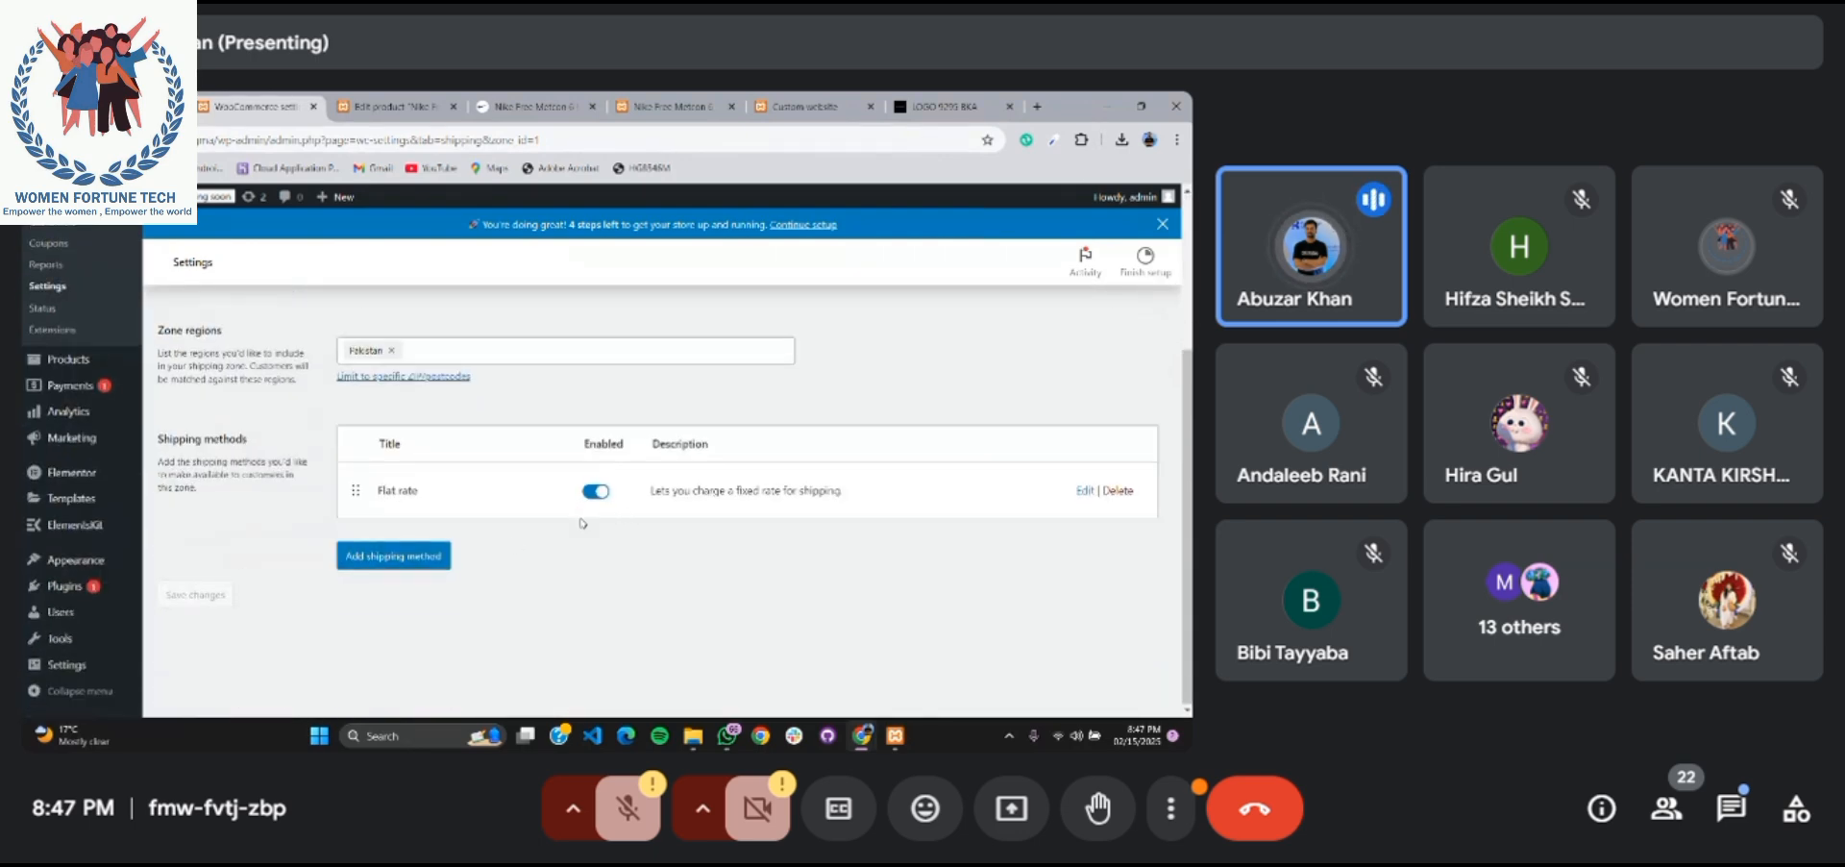
Open the store's payment settings and enable the Cash on delivery method
{"action": "scroll", "coordinate": [572, 609], "scroll_direction": "up", "scroll_amount": 3}
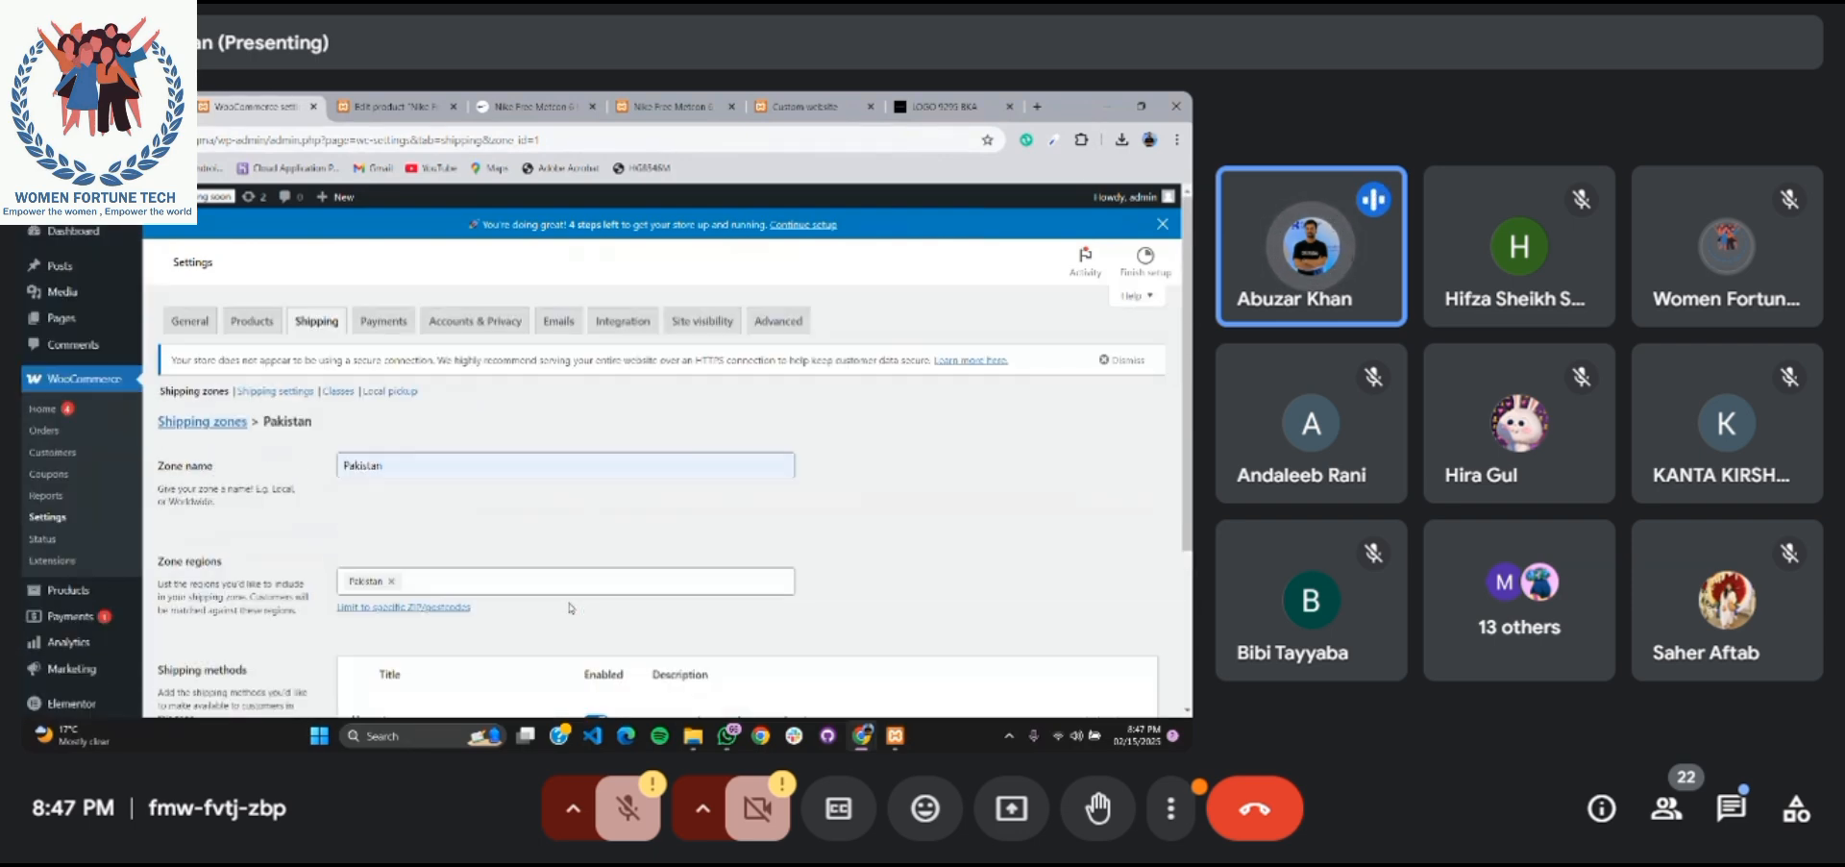
{"action": "left_click", "coordinate": [369, 327]}
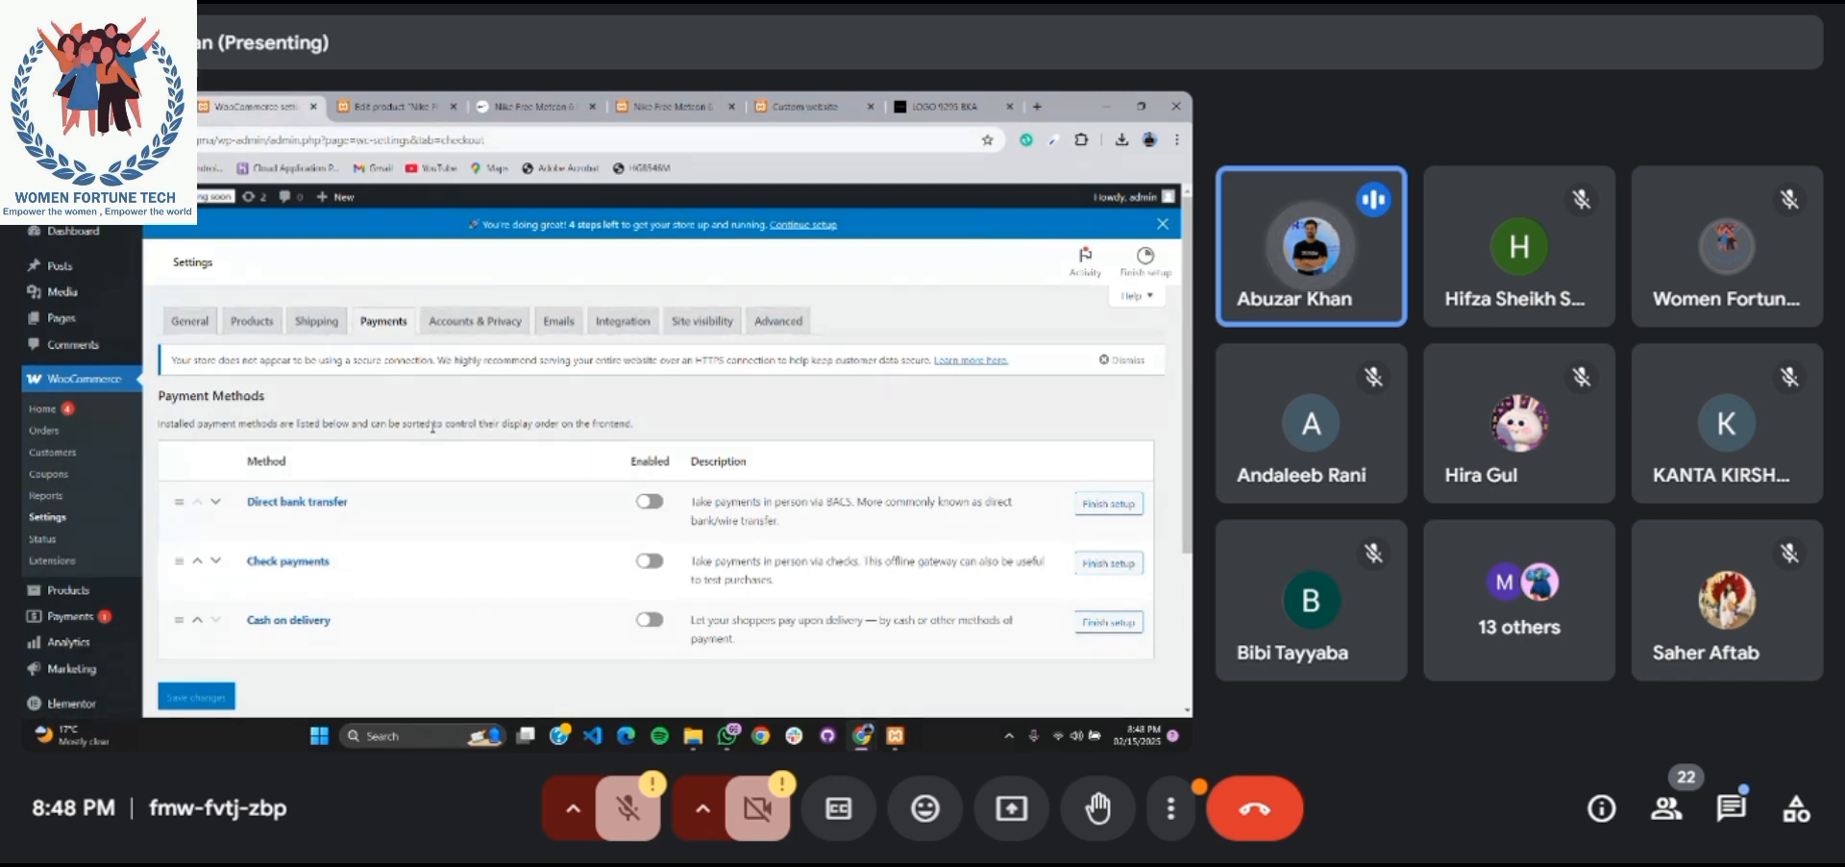
{"action": "scroll", "coordinate": [438, 506], "scroll_direction": "down", "scroll_amount": 3}
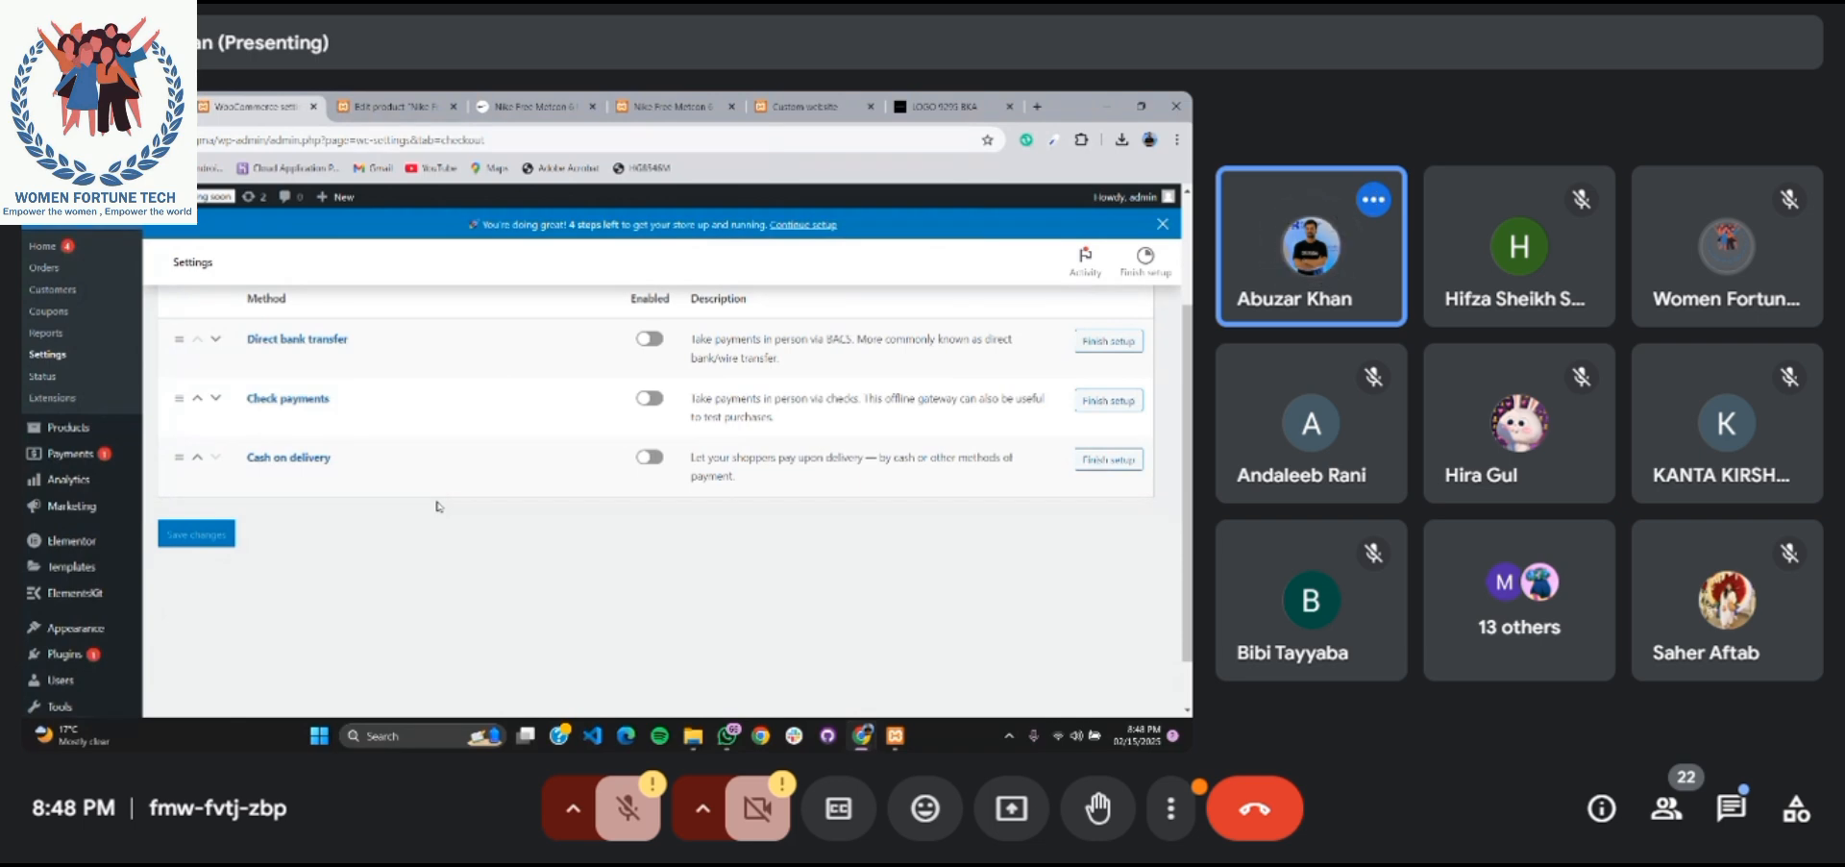
{"action": "scroll", "coordinate": [402, 481], "scroll_direction": "up", "scroll_amount": 1}
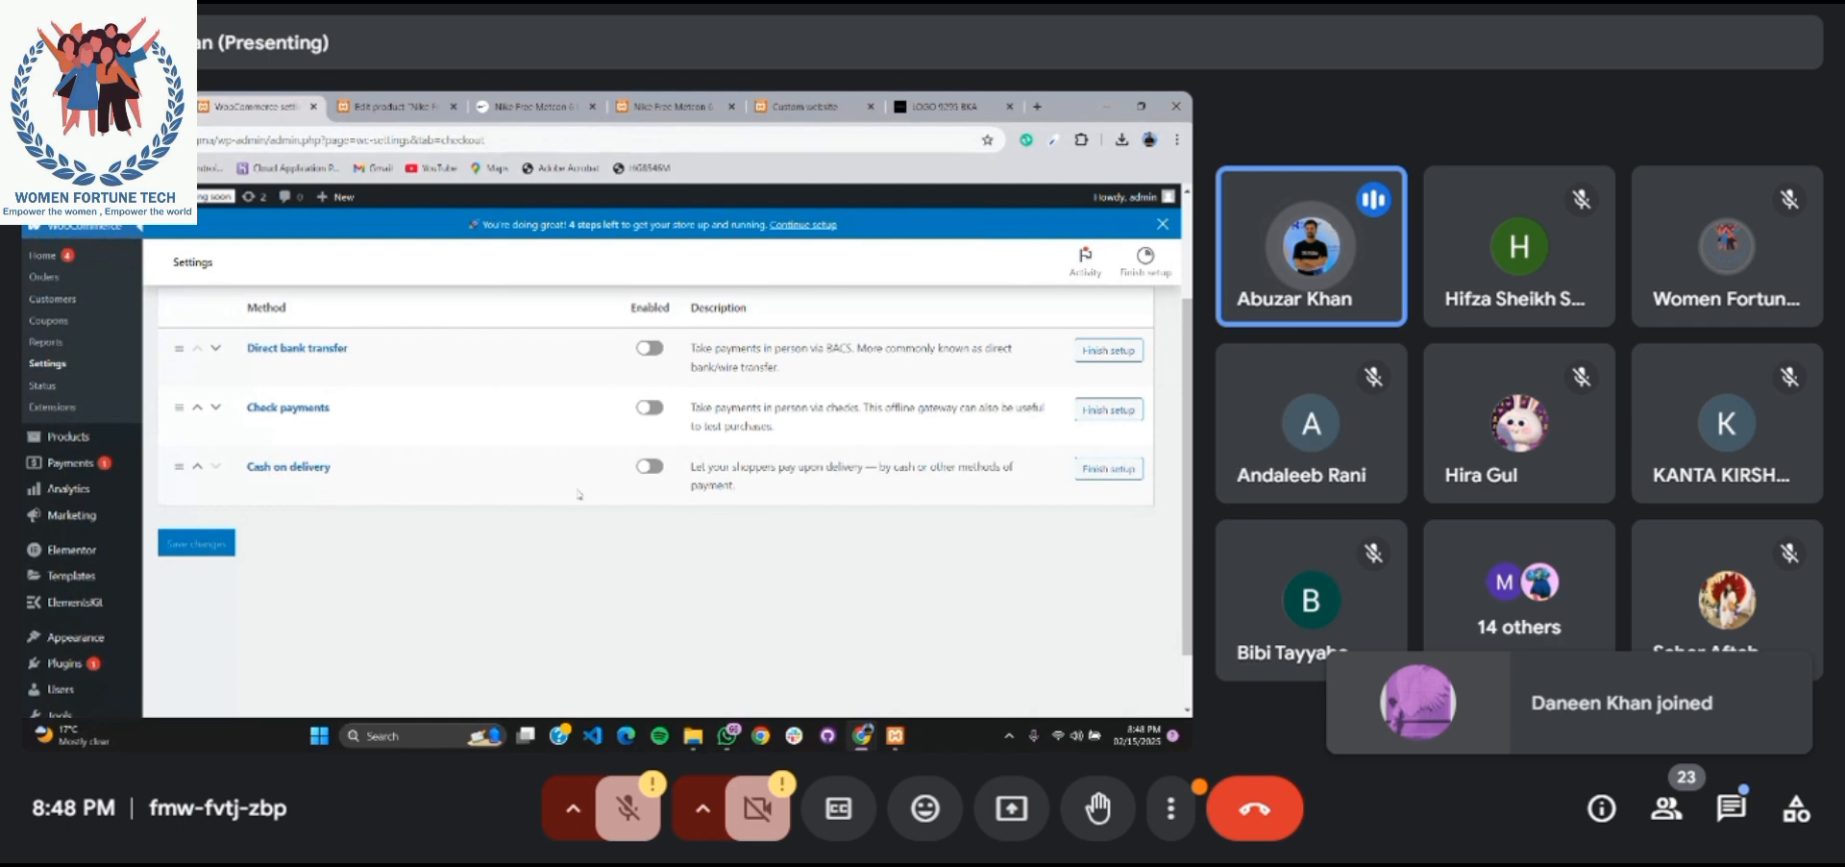
{"action": "left_click", "coordinate": [651, 468]}
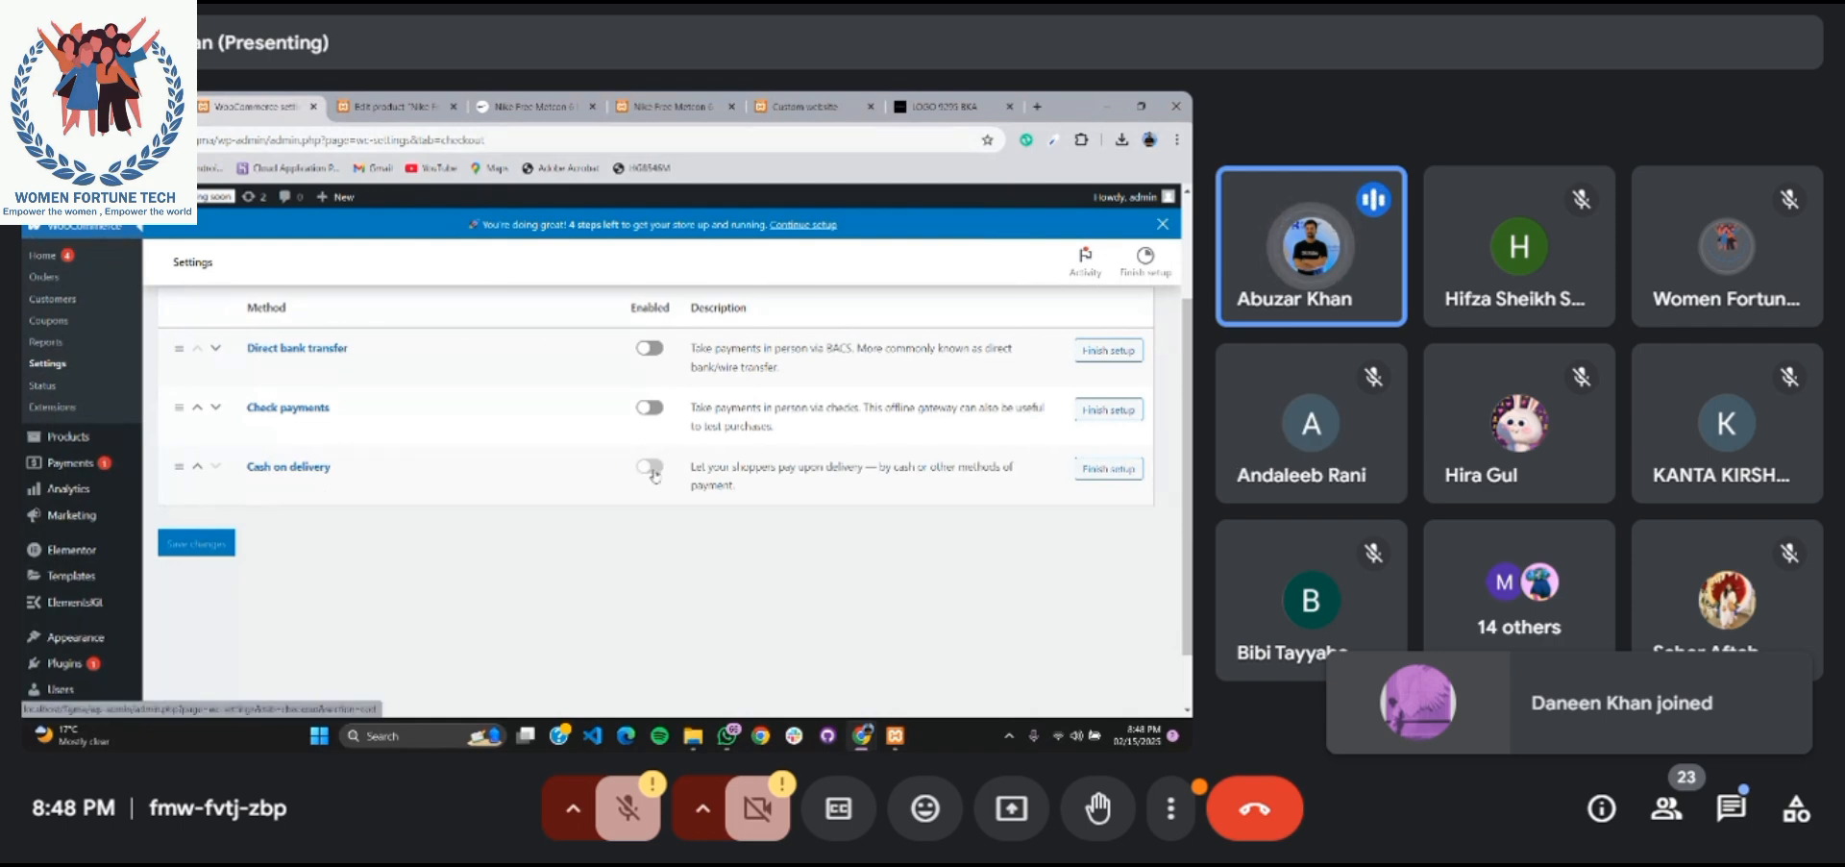
Open the Cash on delivery setup and review its title, description, instructions, shipping method and virtual order options
{"action": "left_click", "coordinate": [1108, 470]}
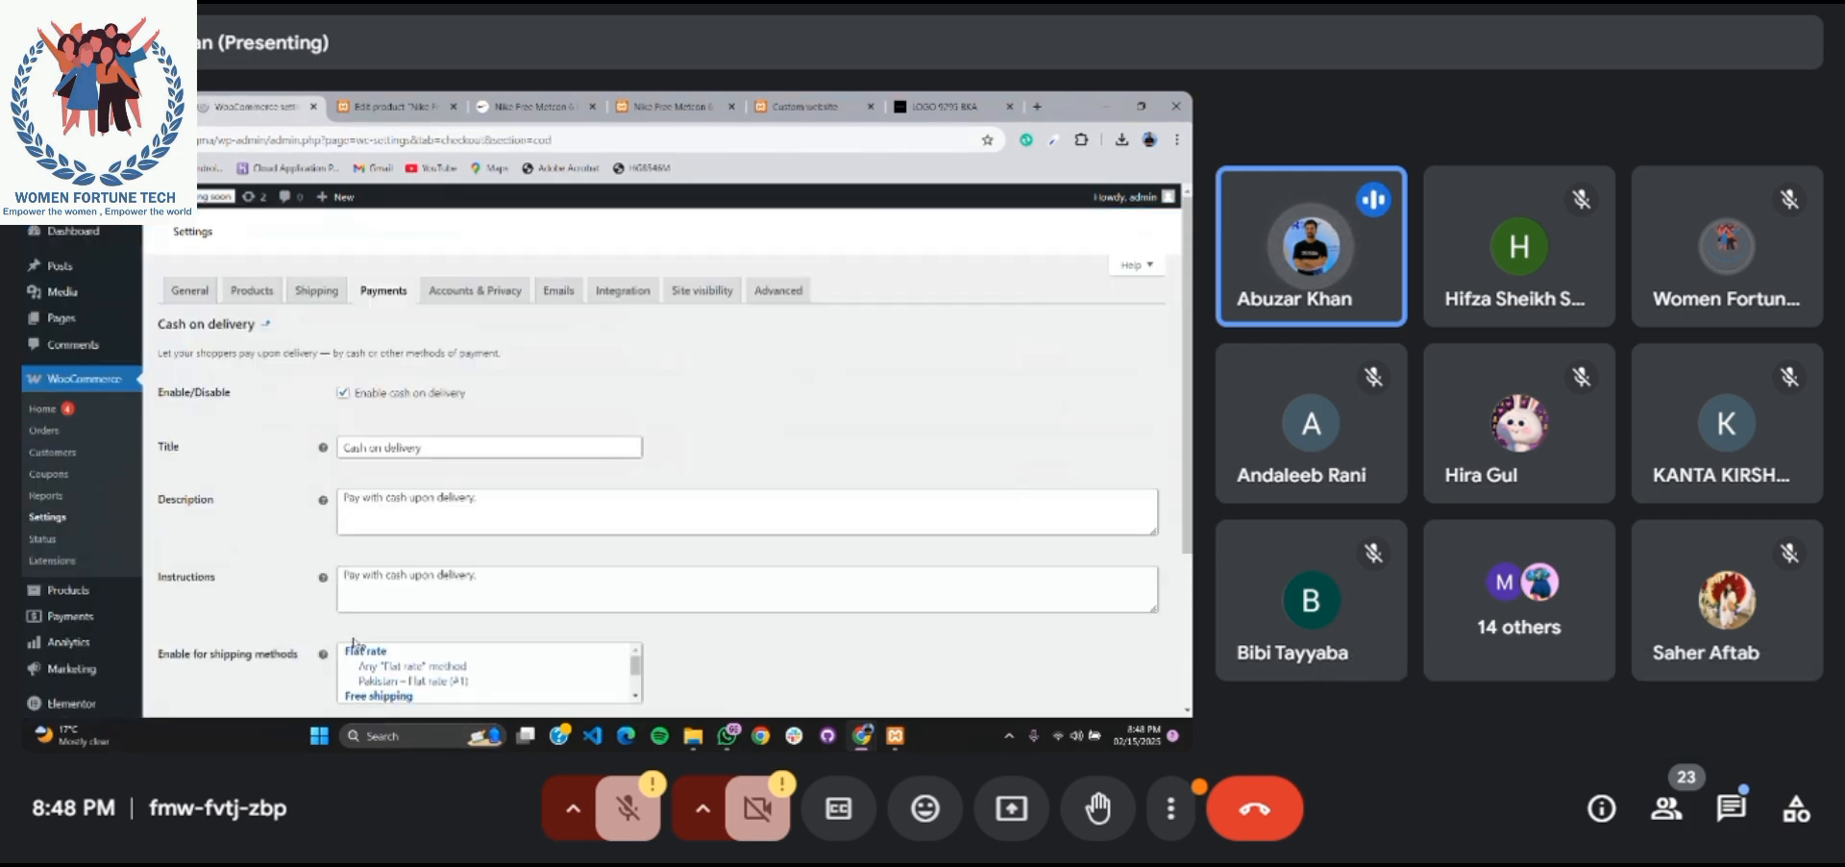
{"action": "scroll", "coordinate": [353, 643], "scroll_direction": "down", "scroll_amount": 2}
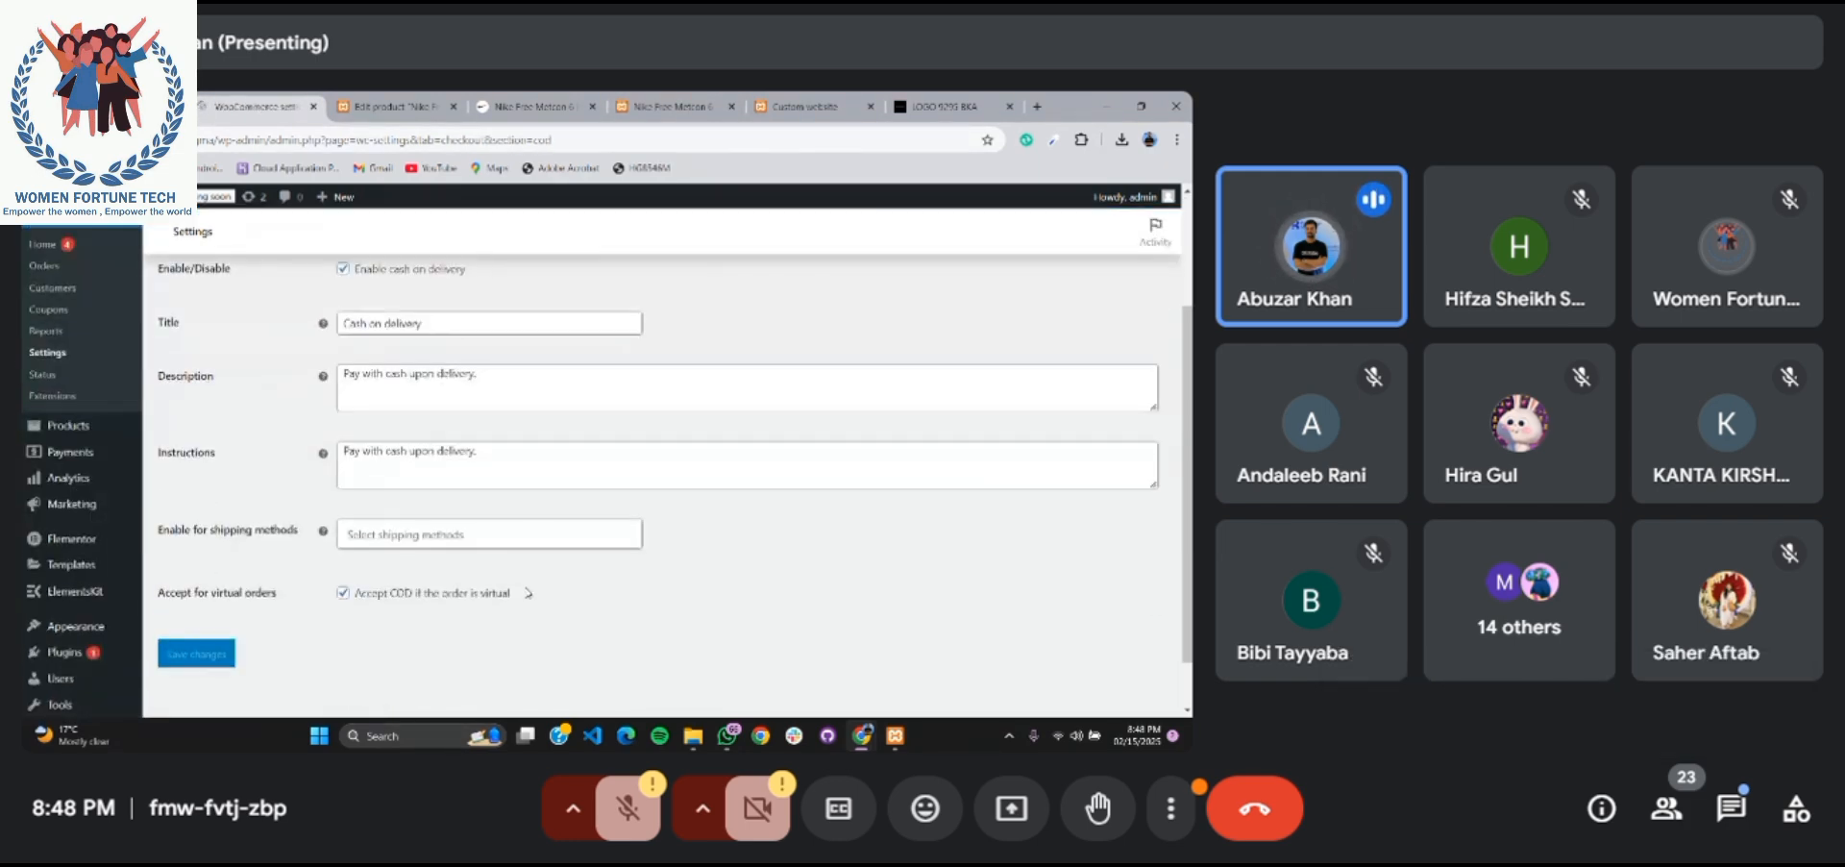
{"action": "left_click", "coordinate": [350, 534]}
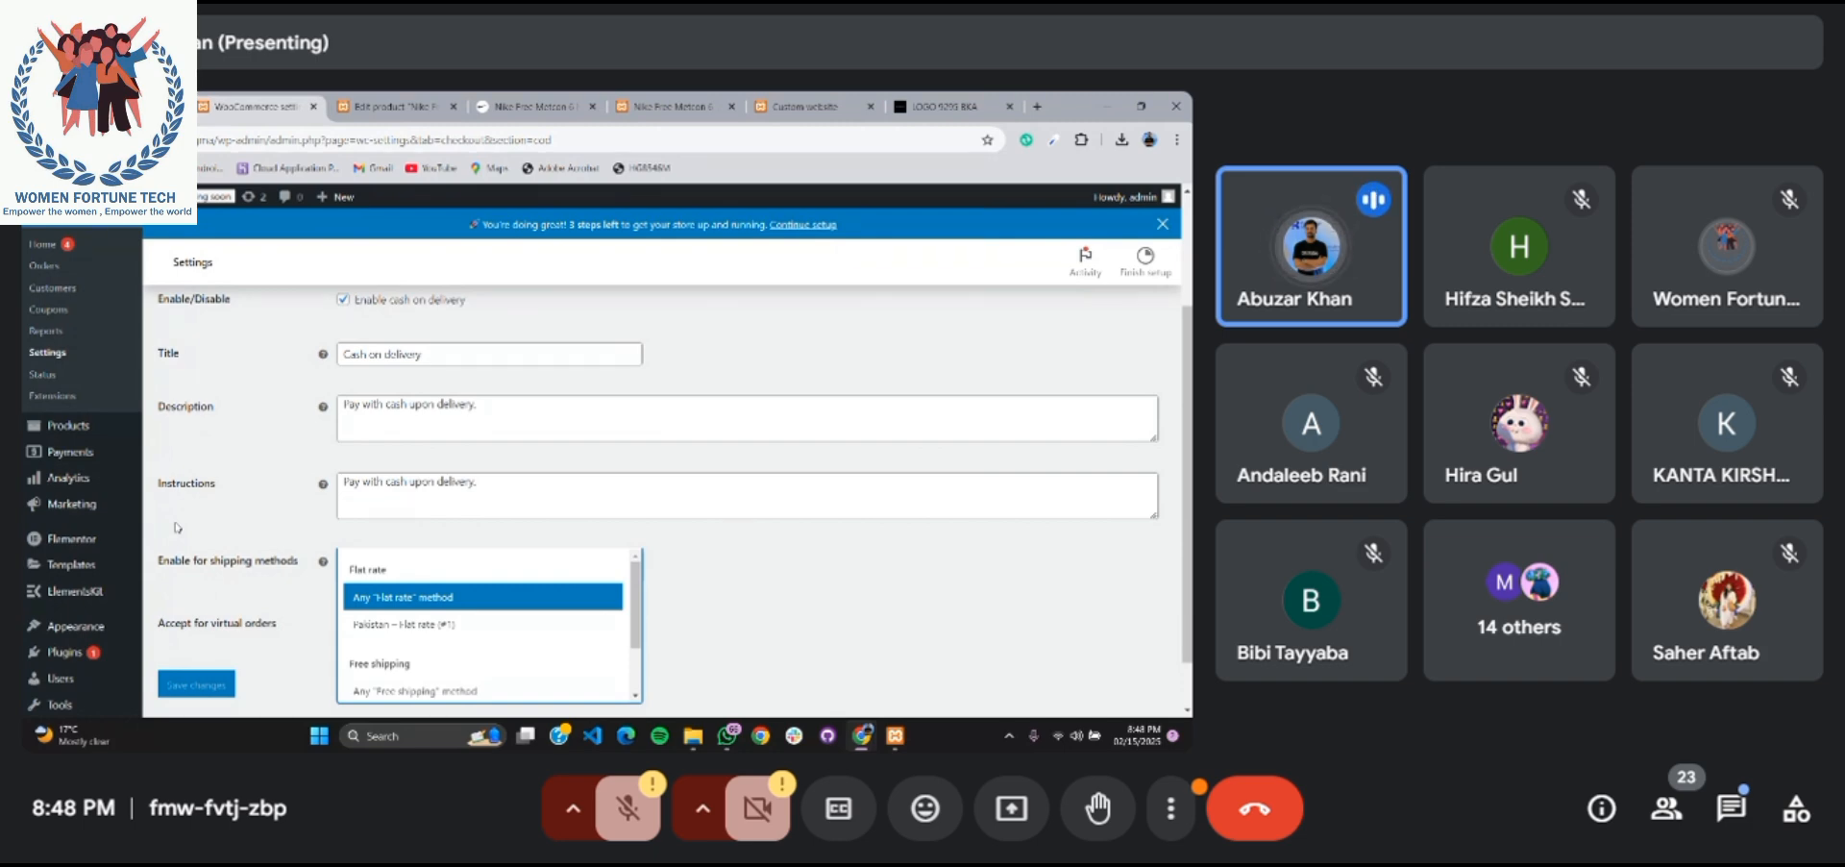
{"action": "left_click", "coordinate": [178, 527]}
{"action": "scroll", "coordinate": [178, 528], "scroll_direction": "up", "scroll_amount": 1}
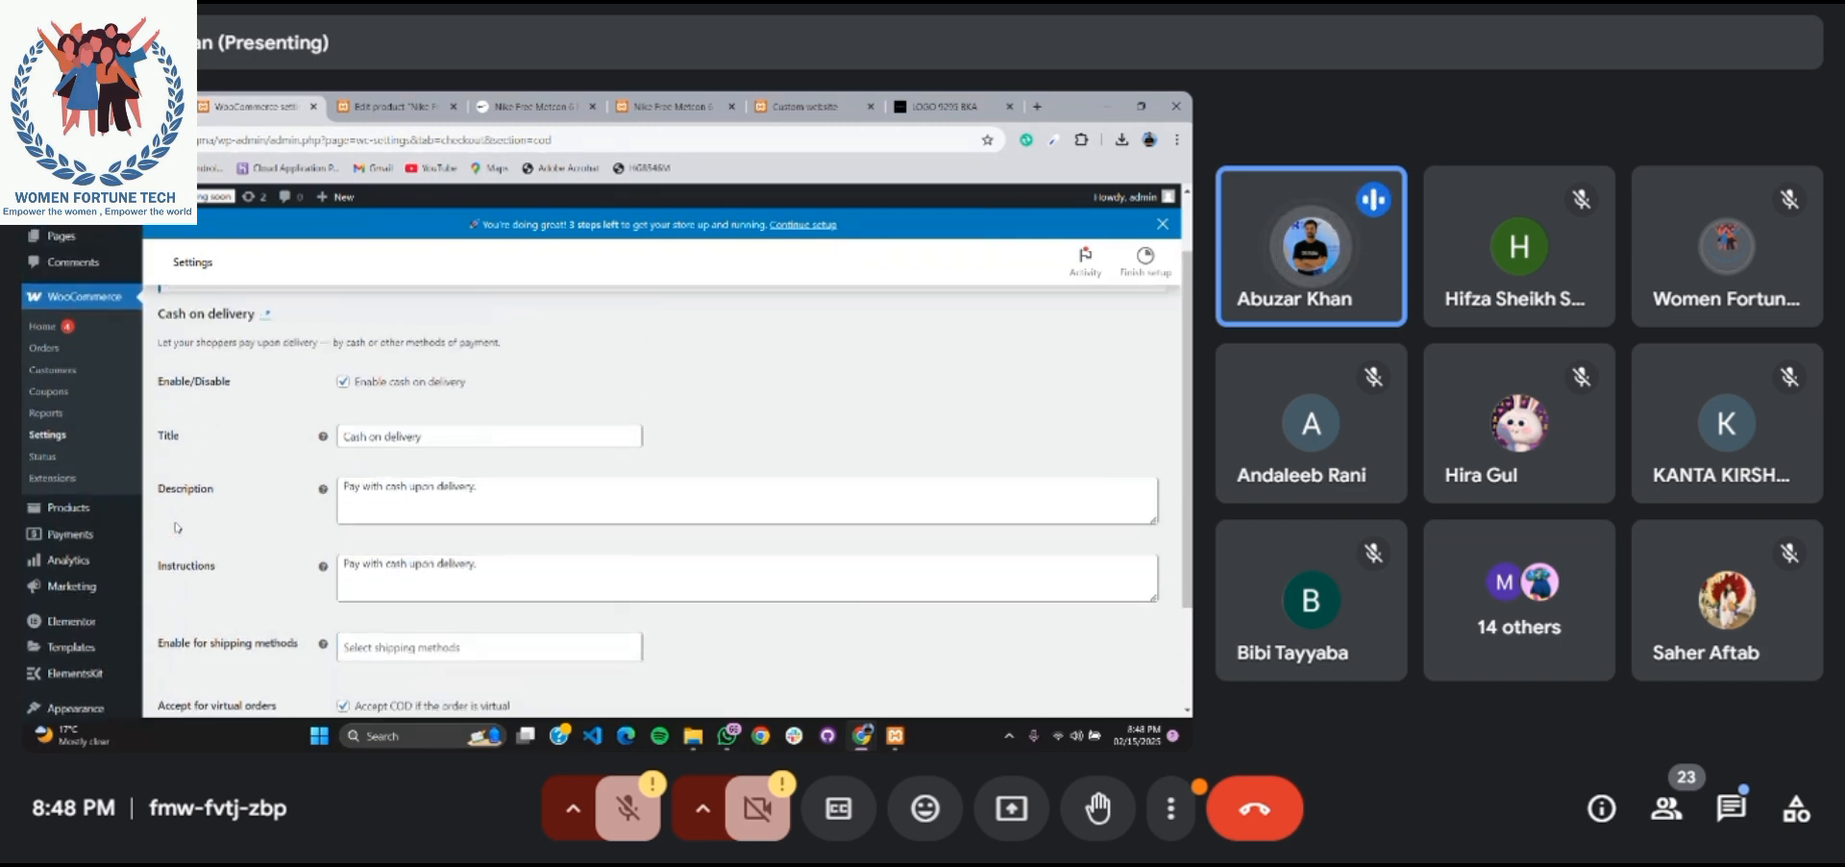
{"action": "scroll", "coordinate": [177, 528], "scroll_direction": "down", "scroll_amount": 2}
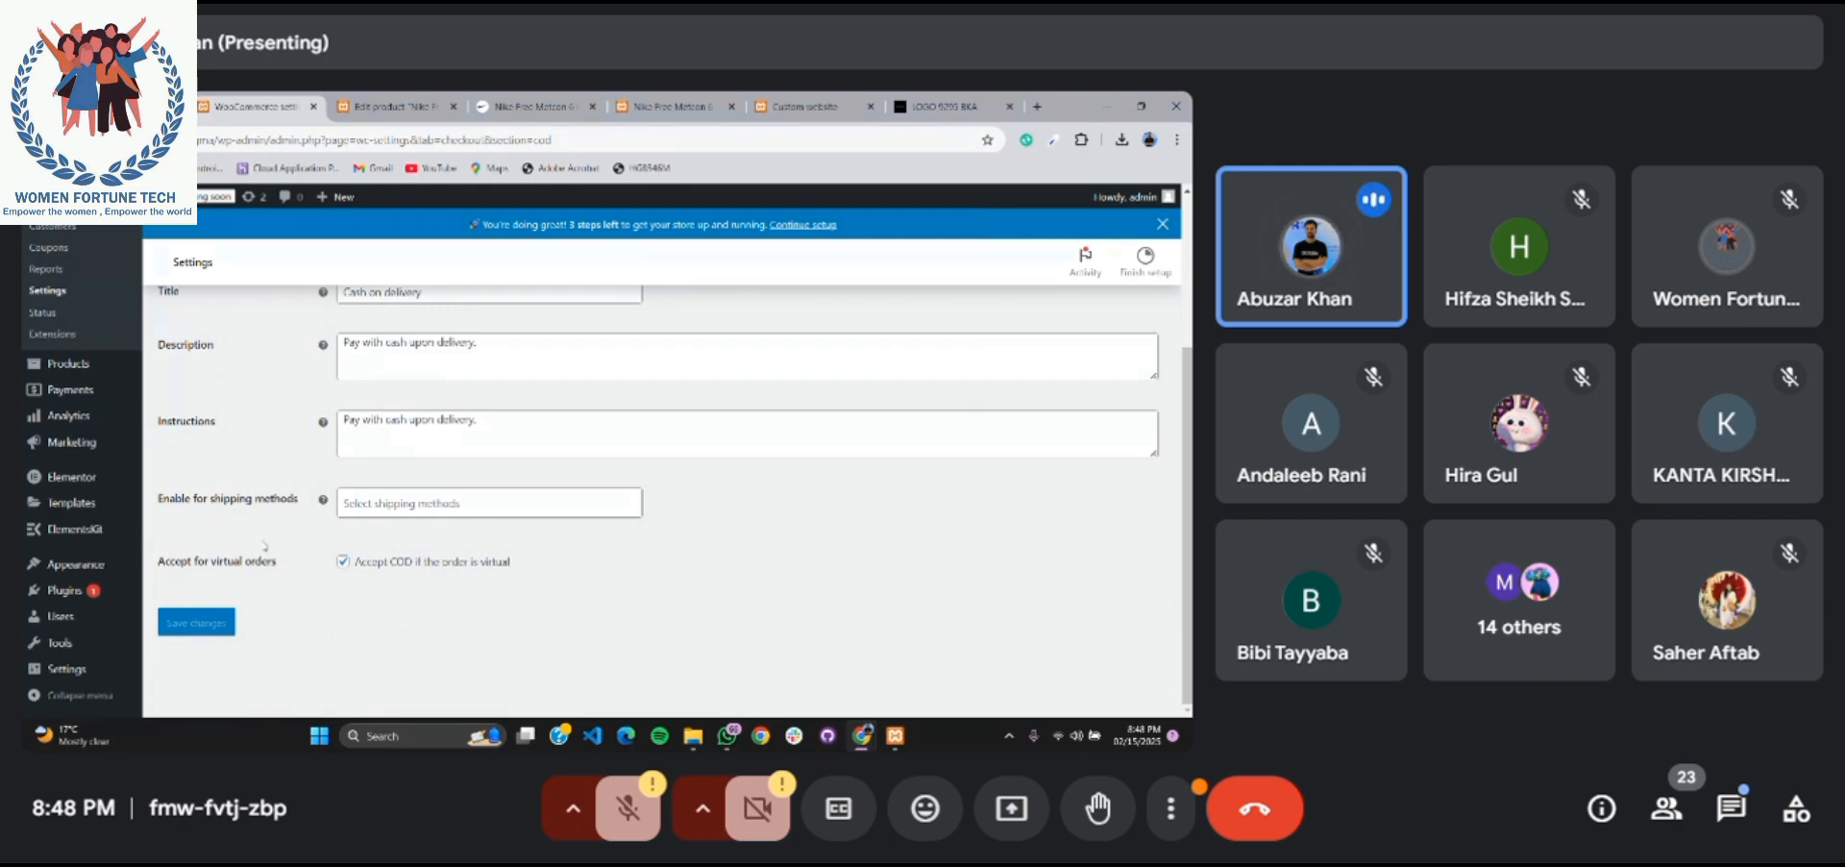
{"action": "scroll", "coordinate": [264, 546], "scroll_direction": "up", "scroll_amount": 2}
{"action": "scroll", "coordinate": [374, 582], "scroll_direction": "down", "scroll_amount": 1}
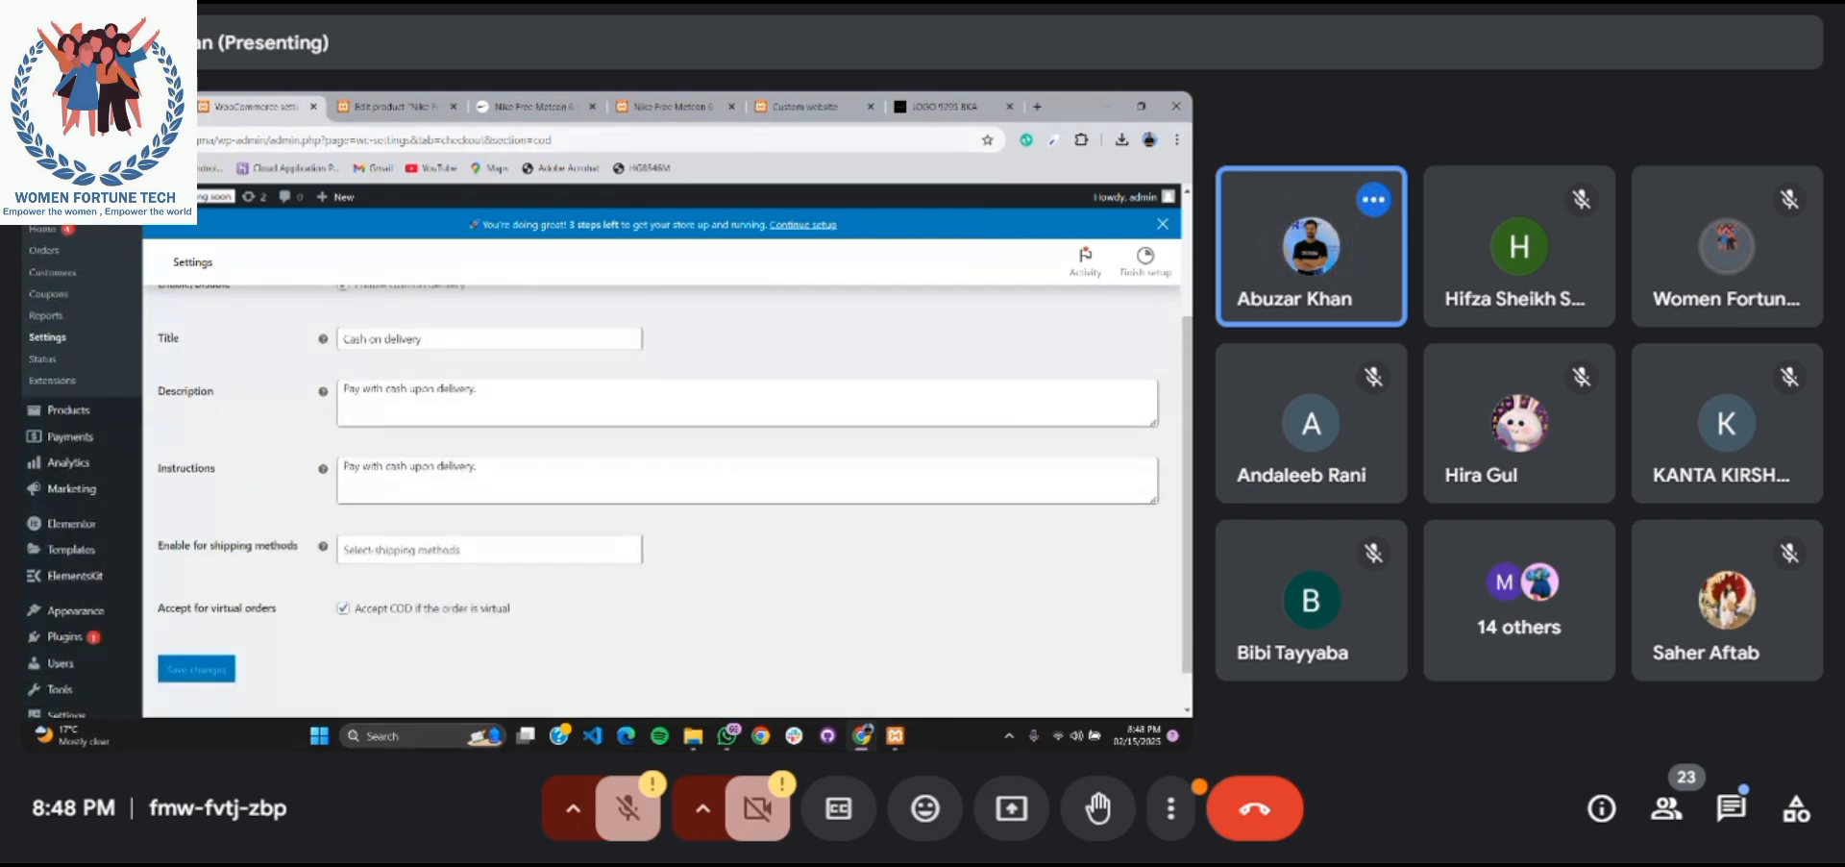
Enable Cash on delivery for any Flat rate, the Pakistan Flat rate, any Free shipping and any Local pickup method, and save the changes
{"action": "left_click", "coordinate": [404, 550]}
{"action": "scroll", "coordinate": [398, 442], "scroll_direction": "down", "scroll_amount": 1}
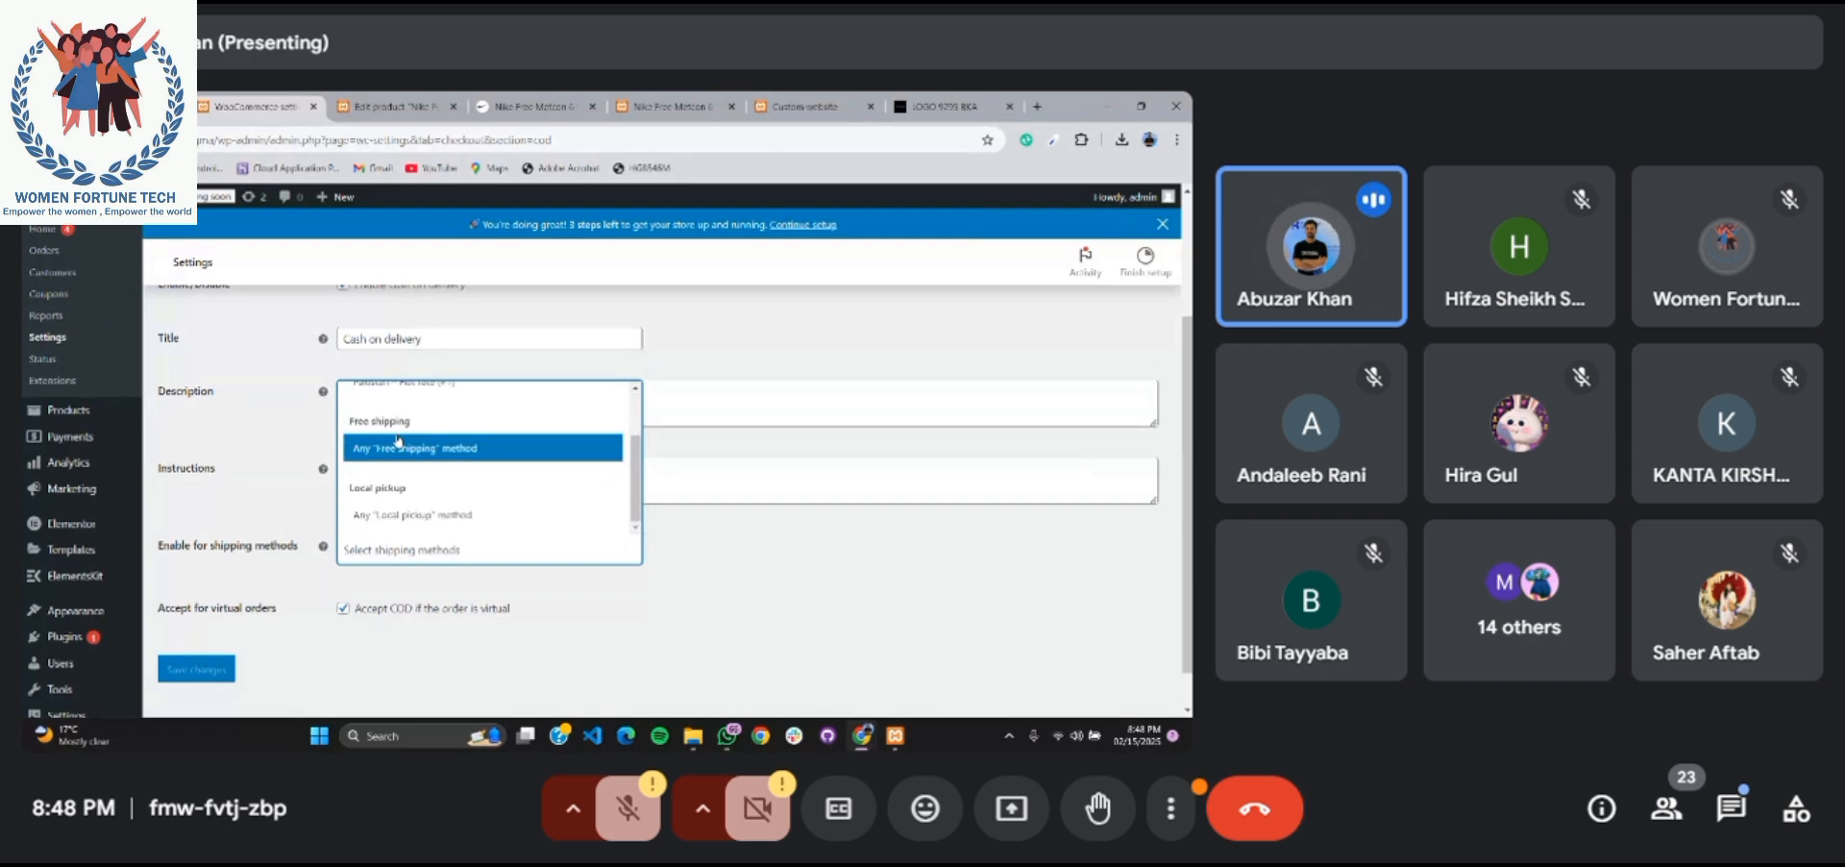
{"action": "scroll", "coordinate": [399, 440], "scroll_direction": "up", "scroll_amount": 2}
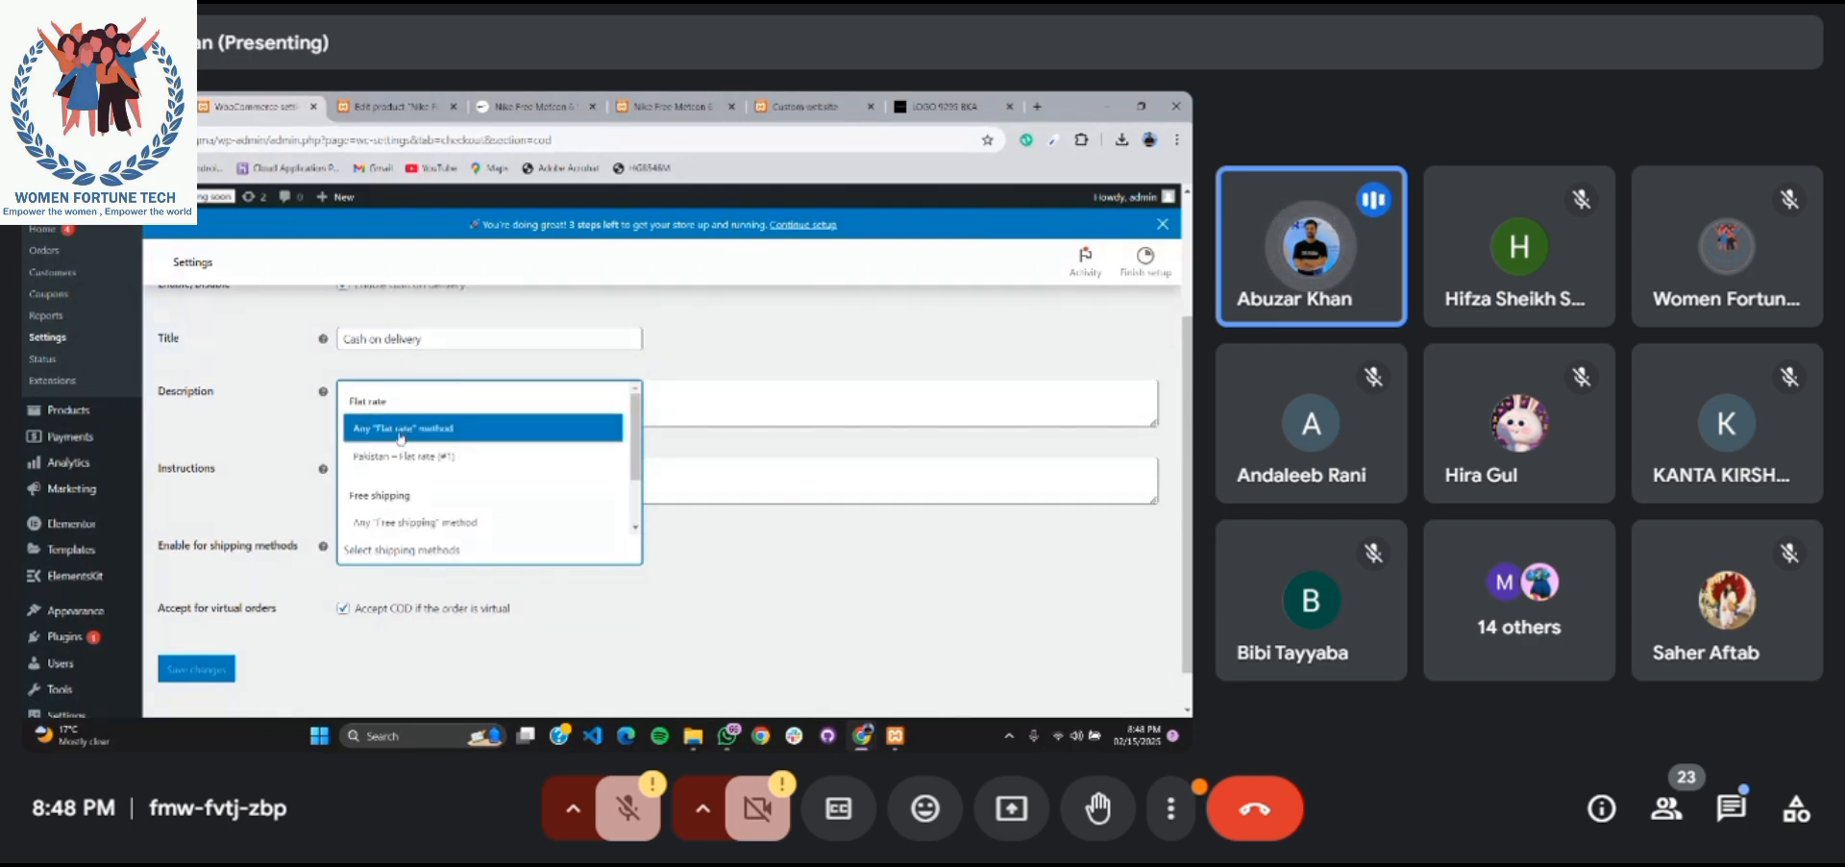
{"action": "left_click", "coordinate": [399, 435]}
{"action": "left_click", "coordinate": [474, 549]}
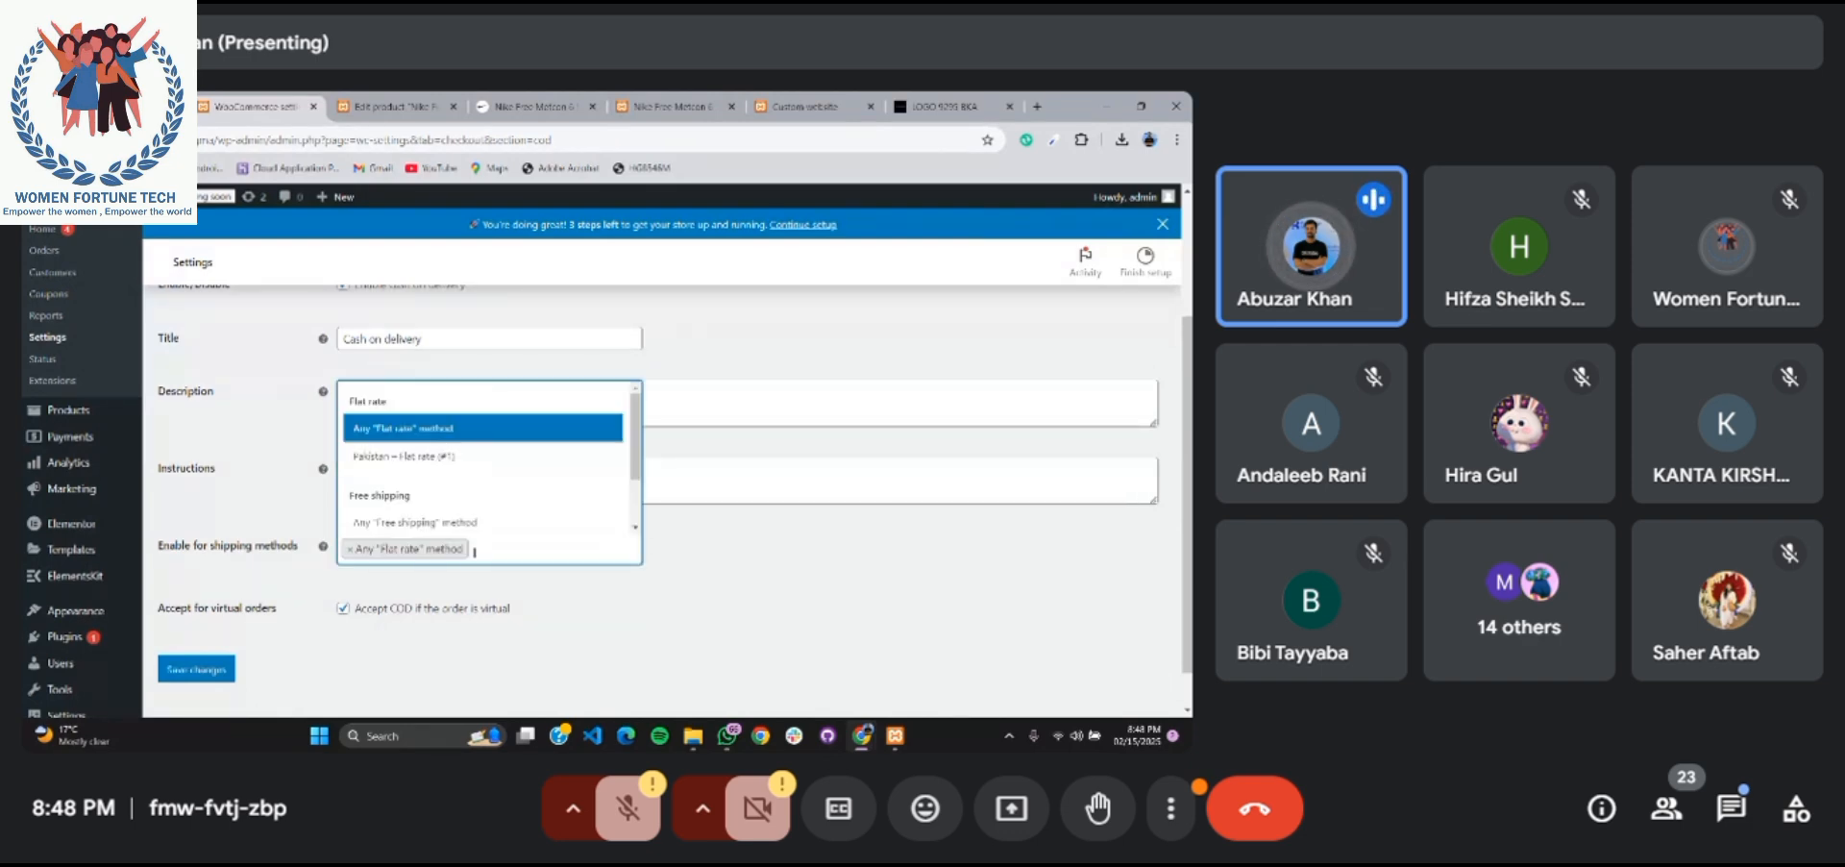
{"action": "left_click", "coordinate": [452, 457]}
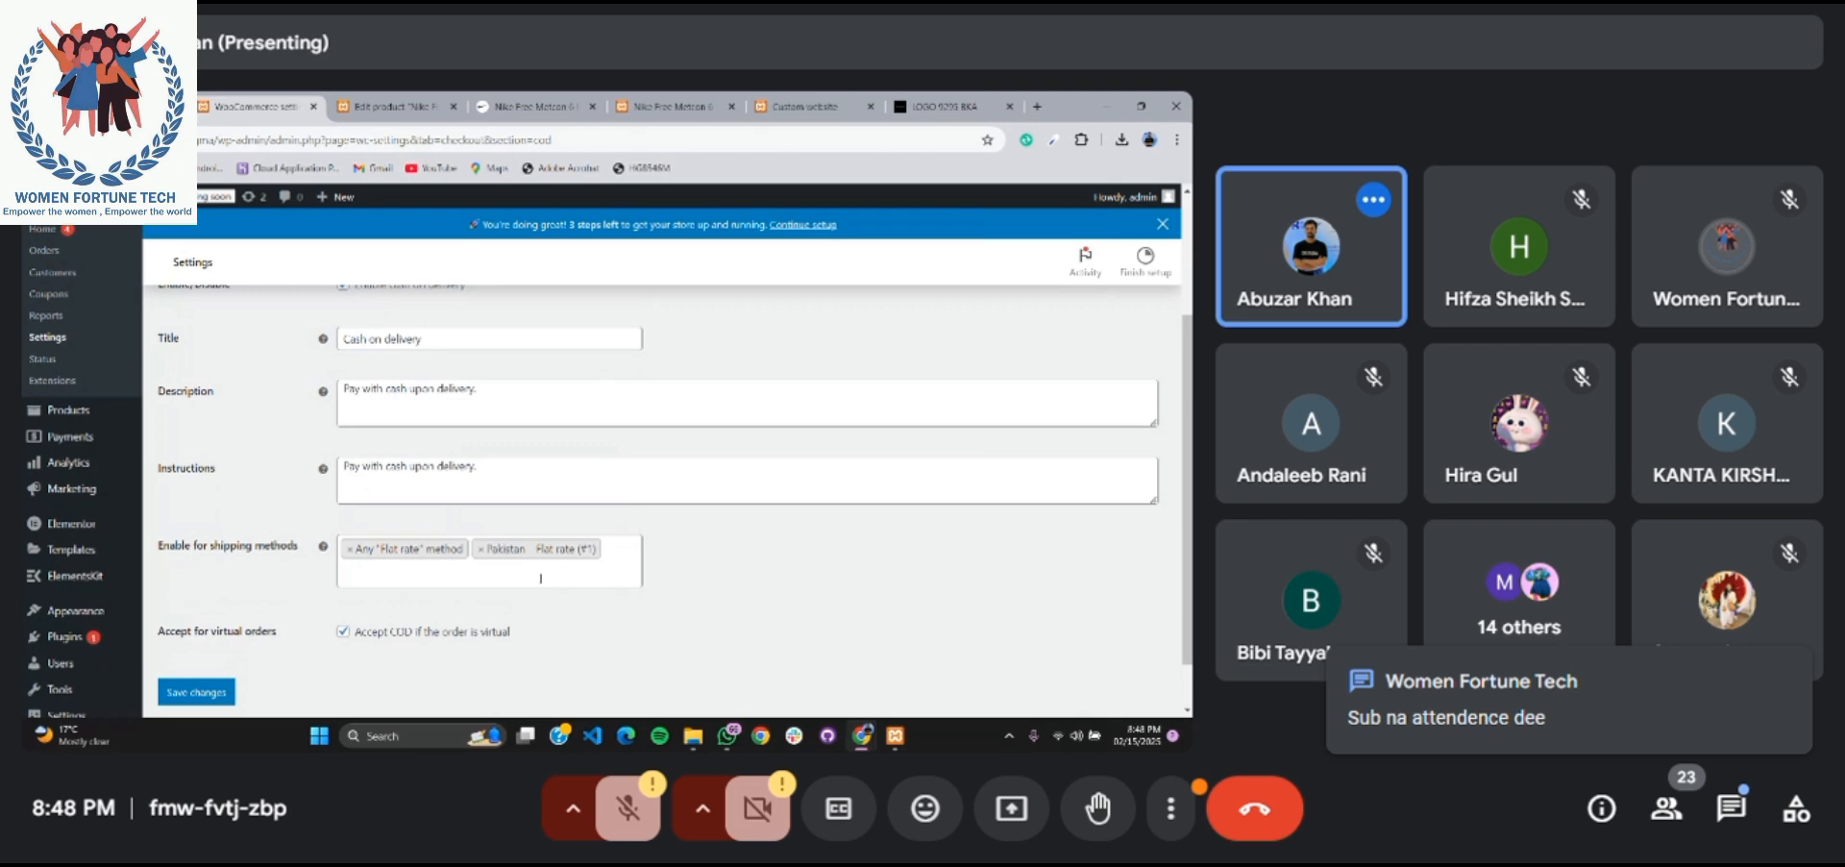
{"action": "left_click", "coordinate": [541, 578]}
{"action": "left_click", "coordinate": [514, 516]}
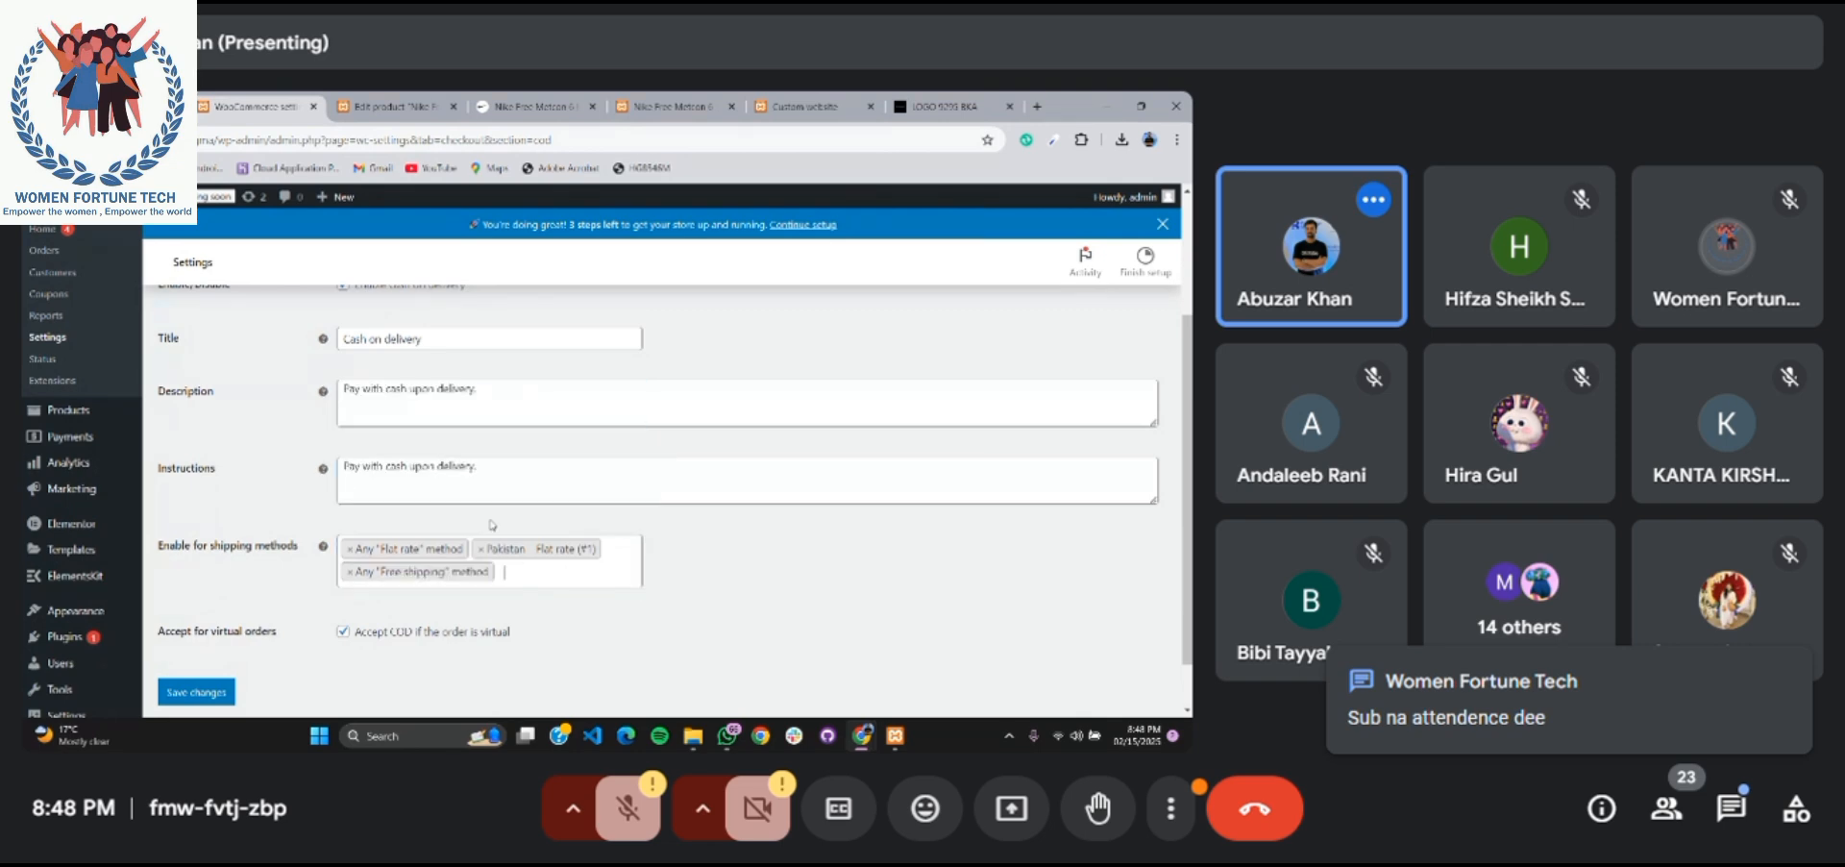
{"action": "left_click", "coordinate": [522, 569]}
{"action": "scroll", "coordinate": [432, 481], "scroll_direction": "down", "scroll_amount": 2}
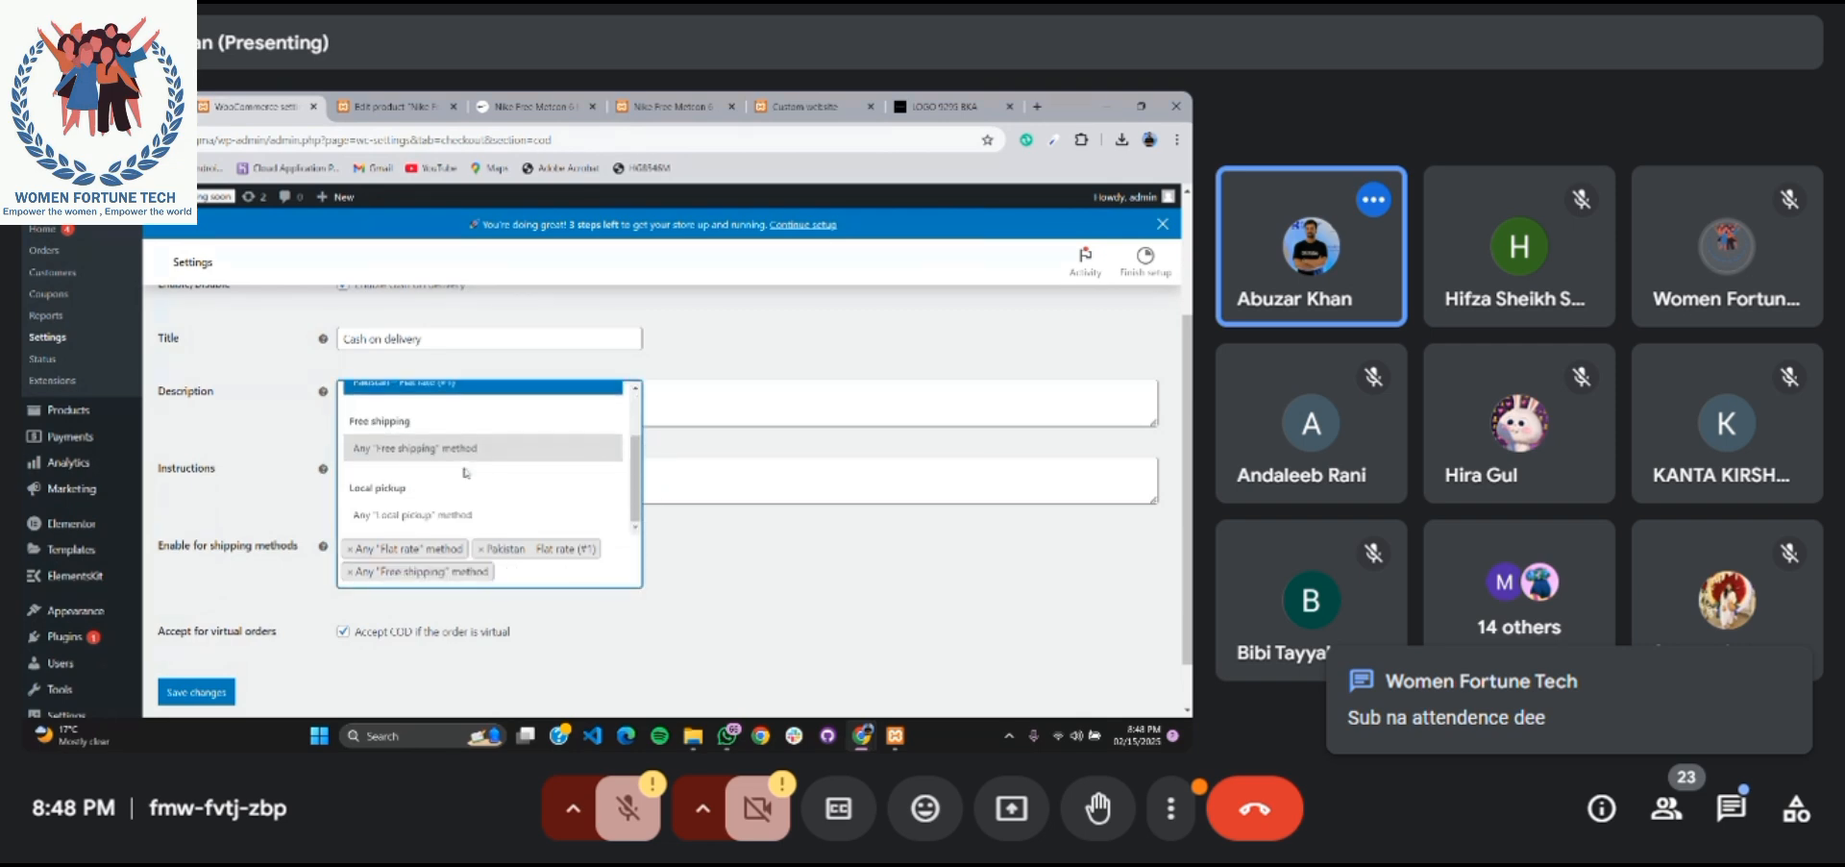
{"action": "left_click", "coordinate": [428, 516]}
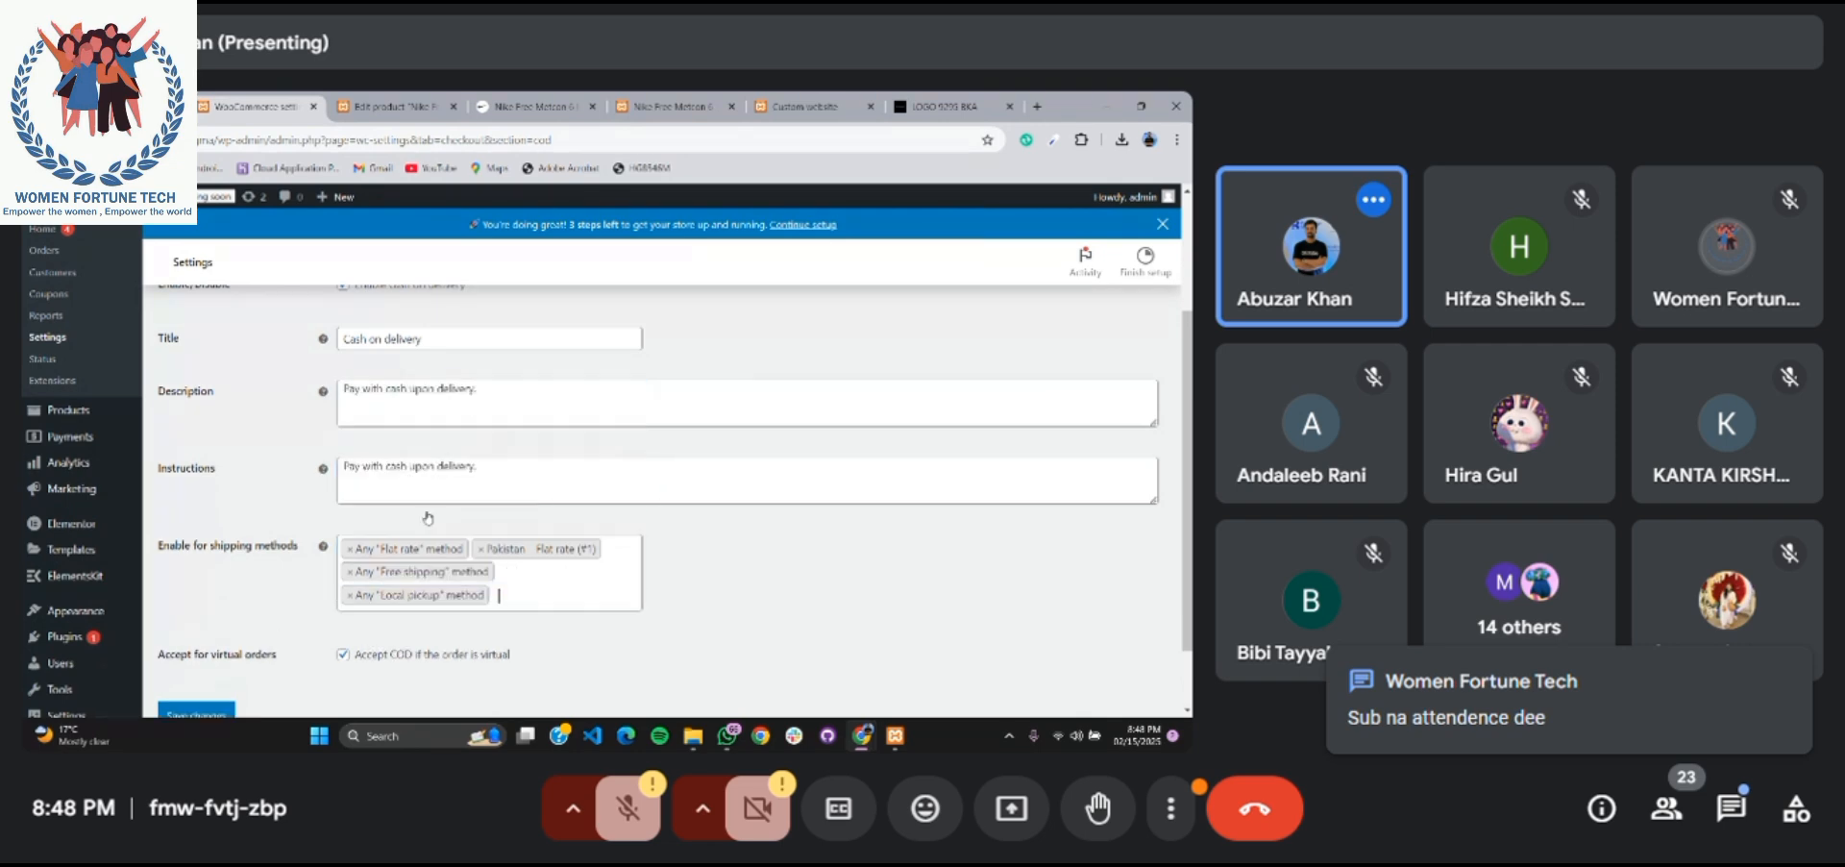
{"action": "left_click", "coordinate": [215, 715]}
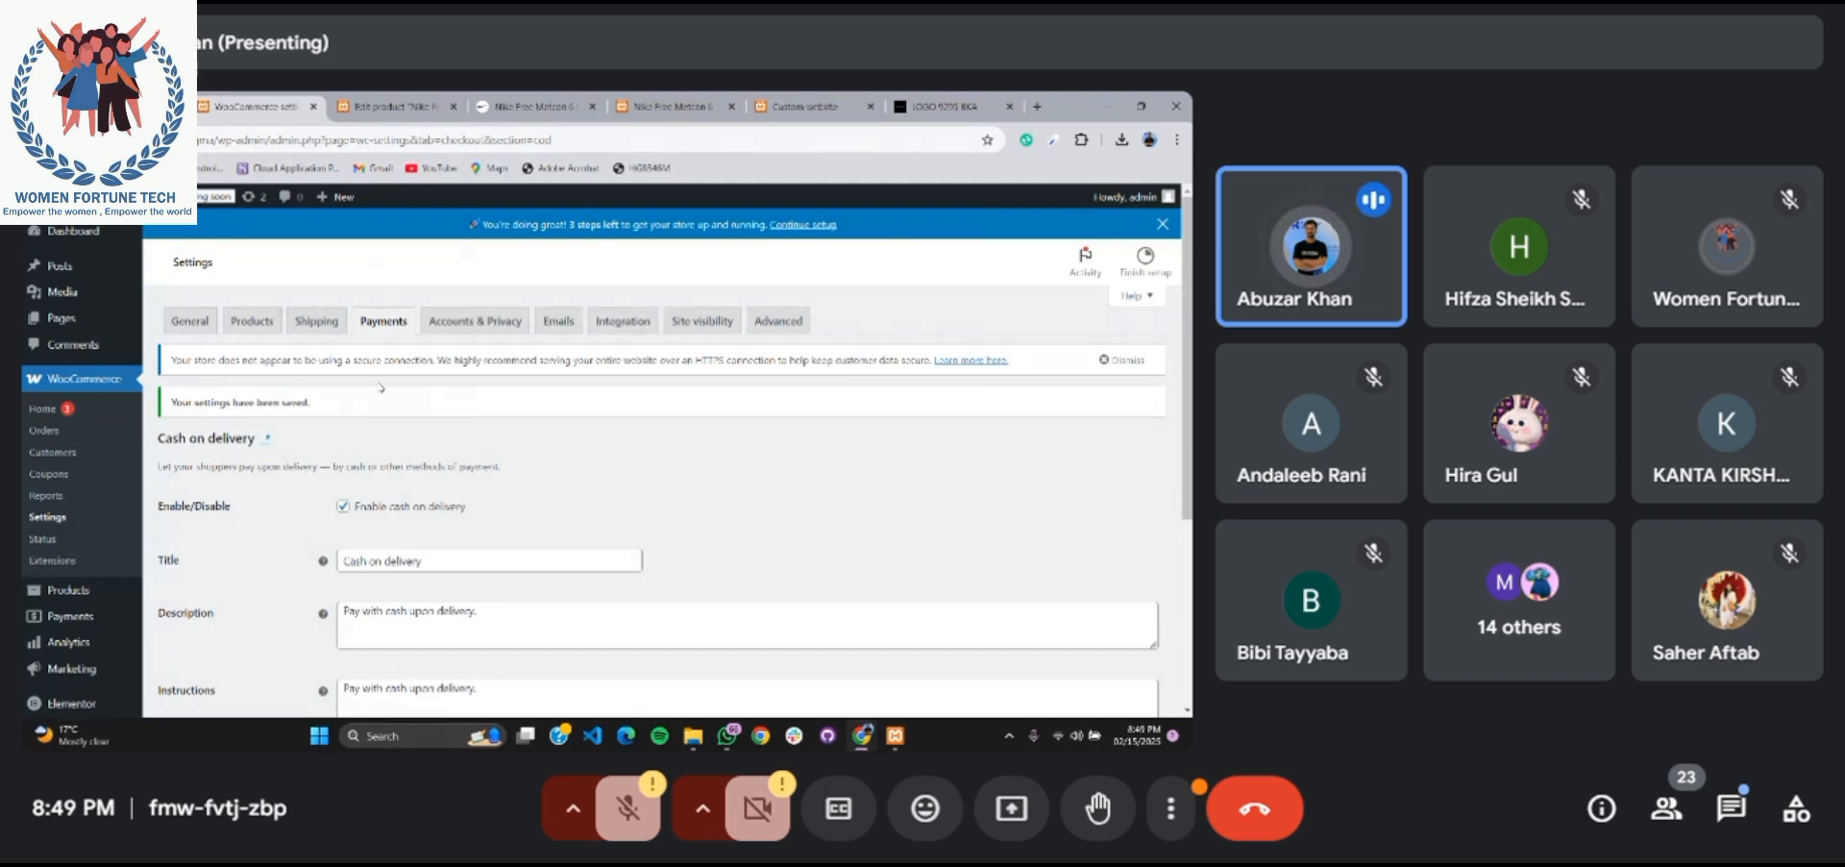
Review the store's Accounts & Privacy options for checkout and account creation, and its email notification settings
{"action": "left_click", "coordinate": [491, 324]}
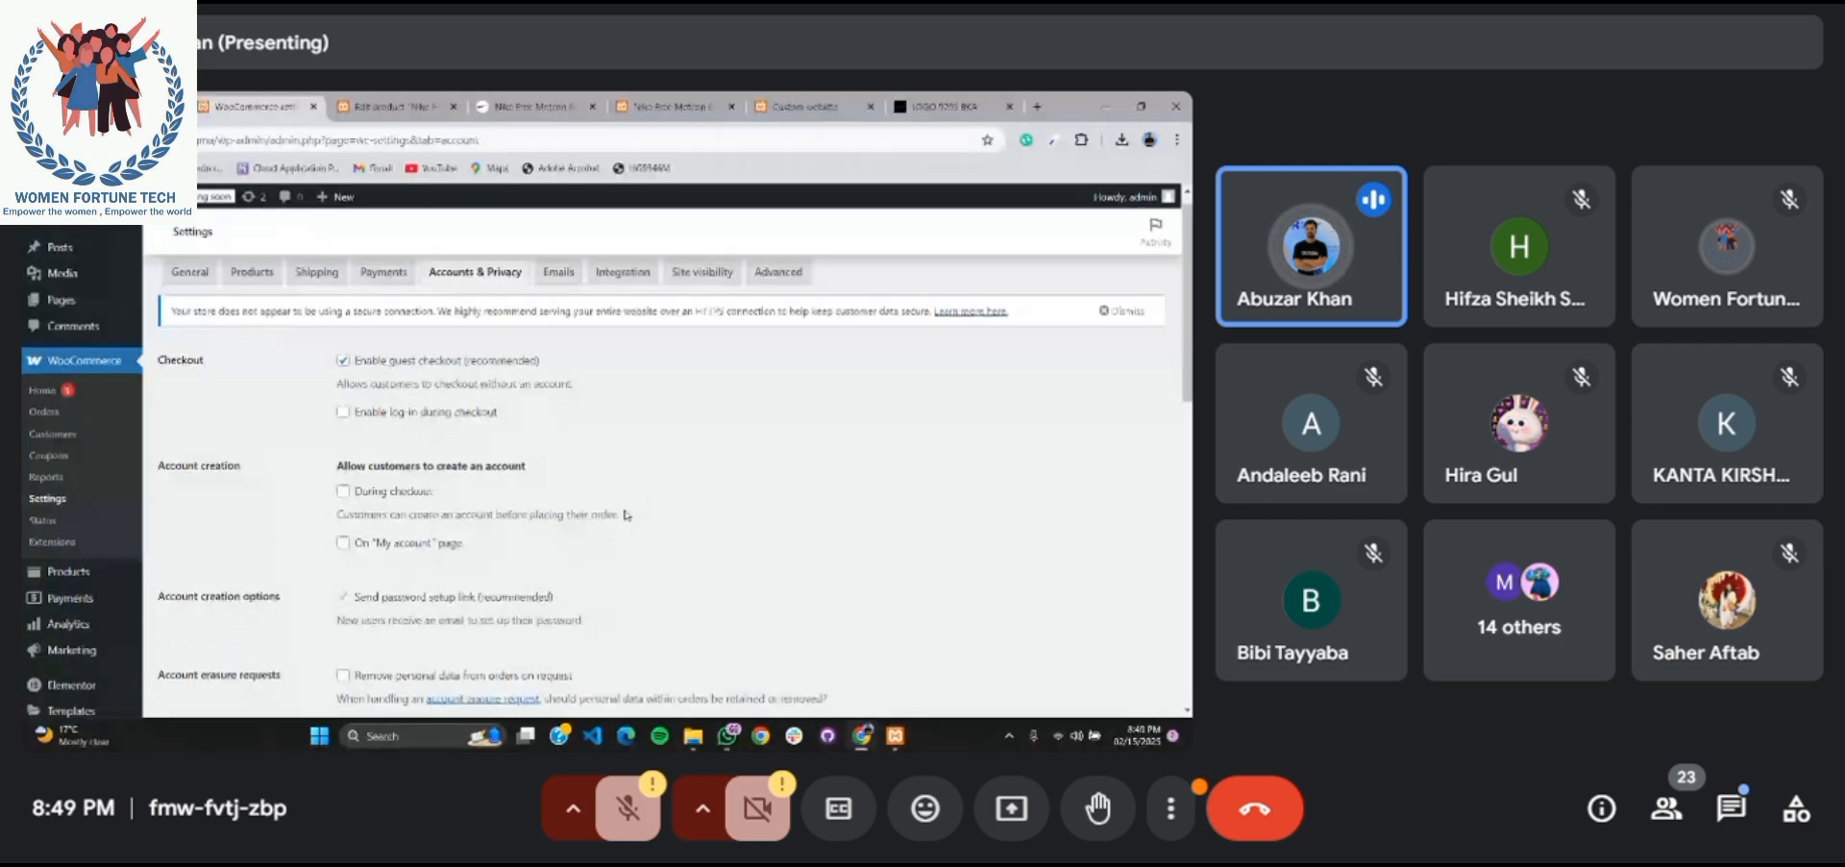
{"action": "scroll", "coordinate": [626, 515], "scroll_direction": "down", "scroll_amount": 3}
{"action": "scroll", "coordinate": [625, 515], "scroll_direction": "down", "scroll_amount": 3}
{"action": "scroll", "coordinate": [615, 433], "scroll_direction": "up", "scroll_amount": 6}
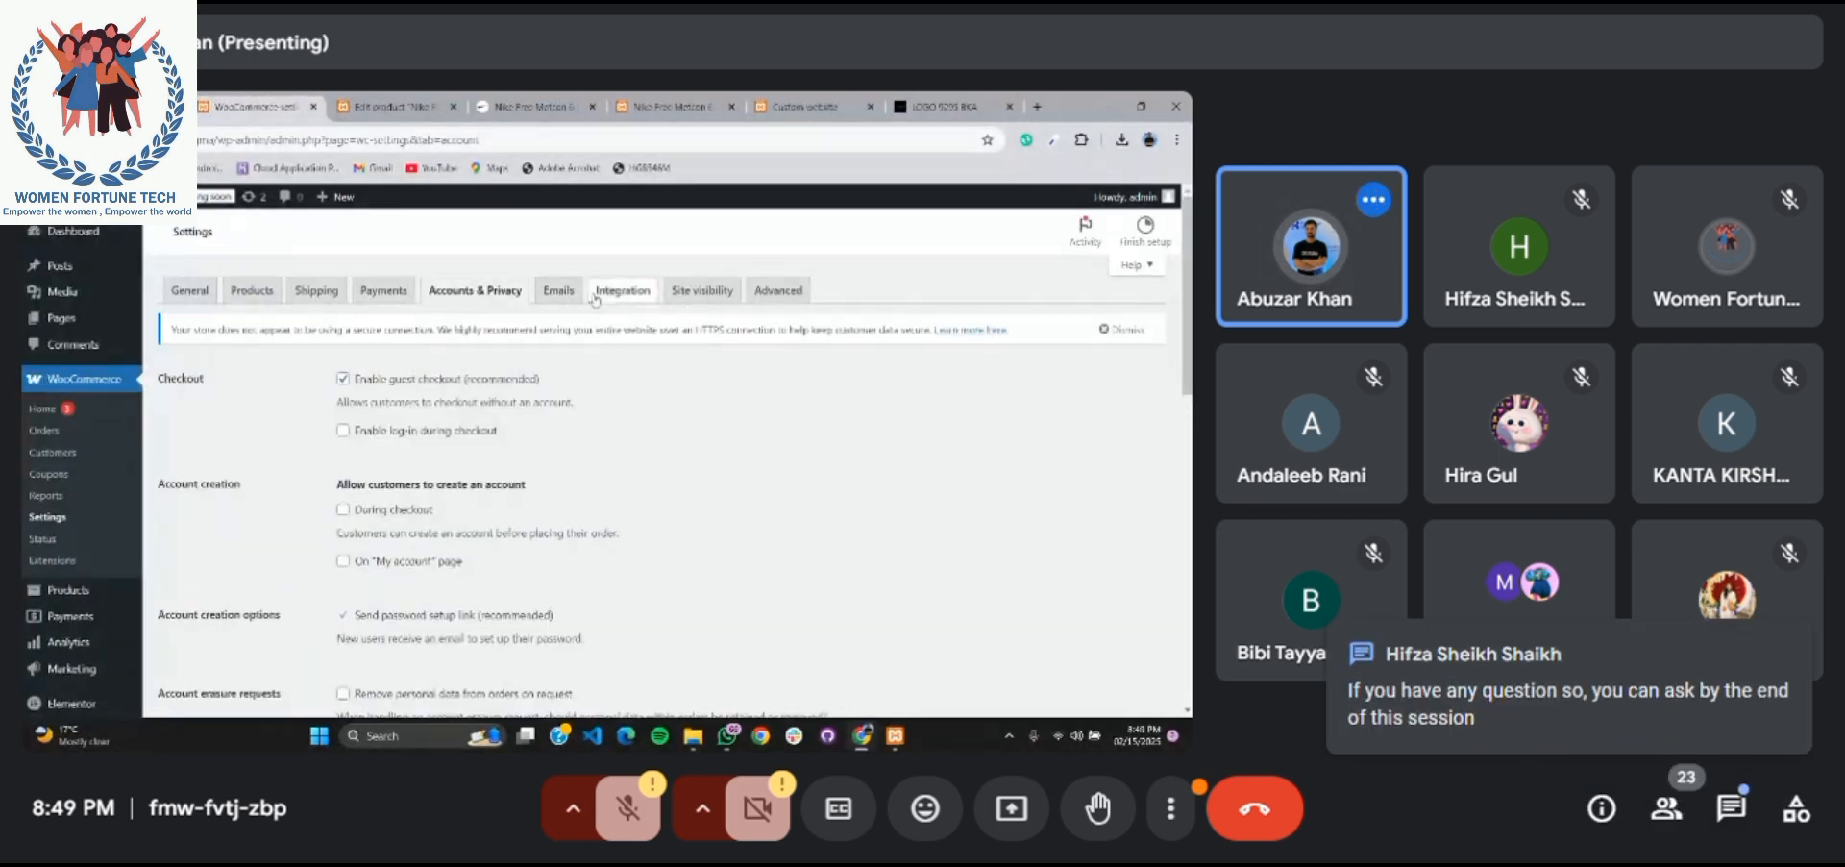
{"action": "left_click", "coordinate": [546, 292]}
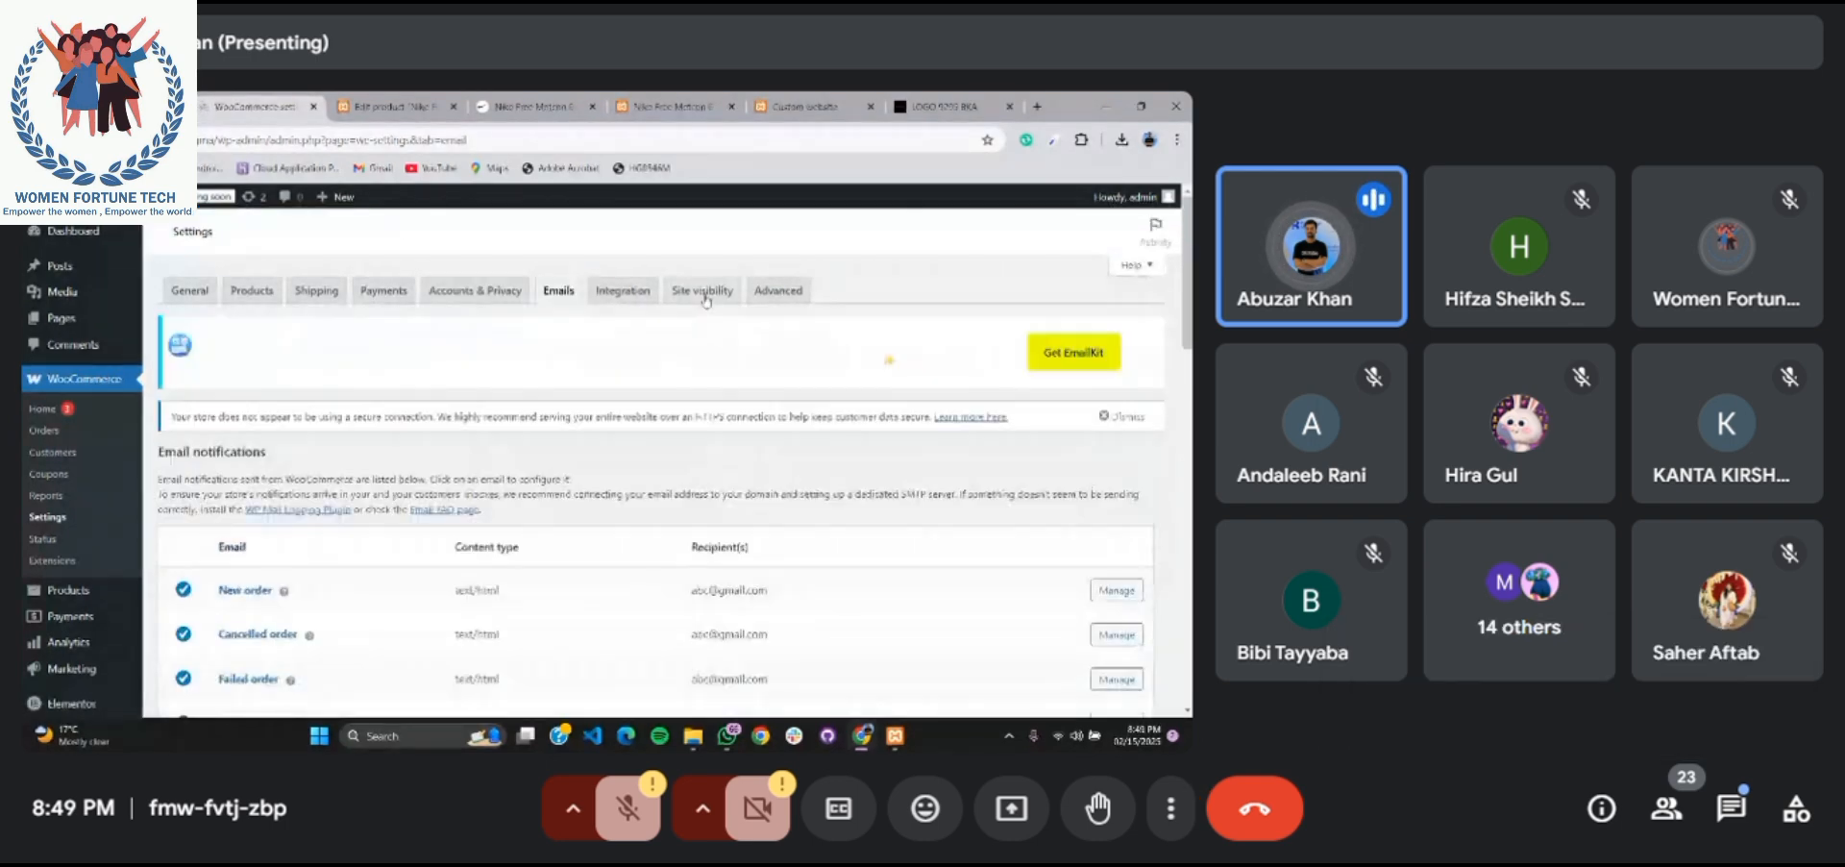
Set the store's site visibility to Live and save the change
{"action": "left_click", "coordinate": [706, 299]}
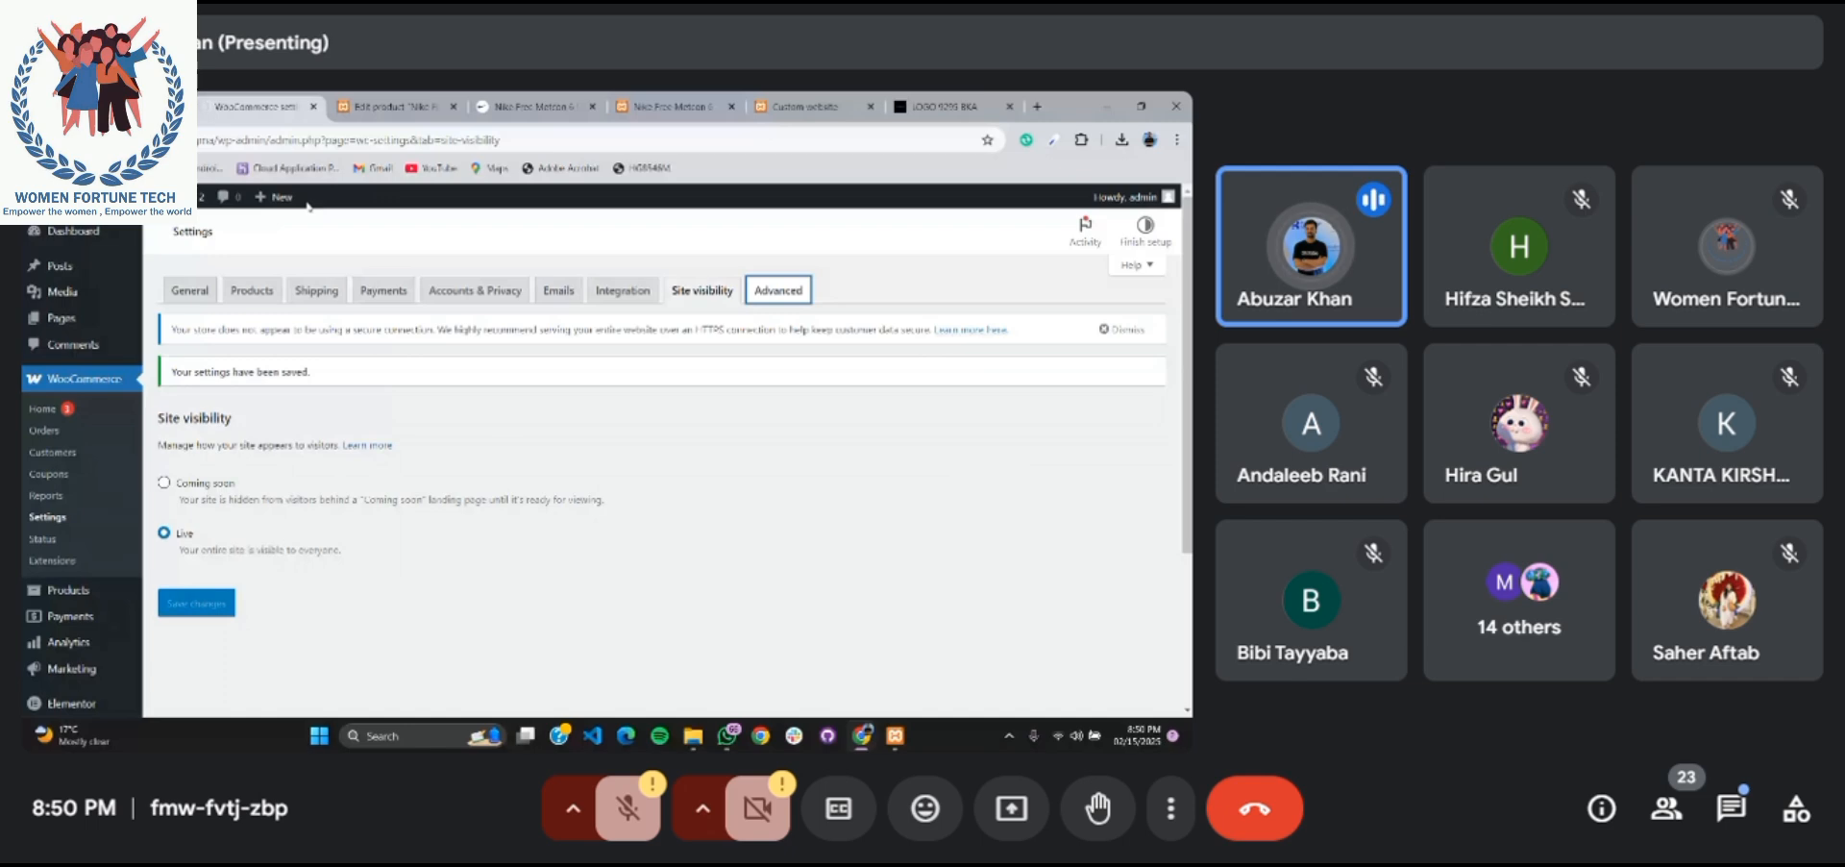
Open localhost/figma in a new Incognito window to view the site as a visitor
{"action": "key", "text": "ctrl+shift+n"}
{"action": "type", "text": "local"}
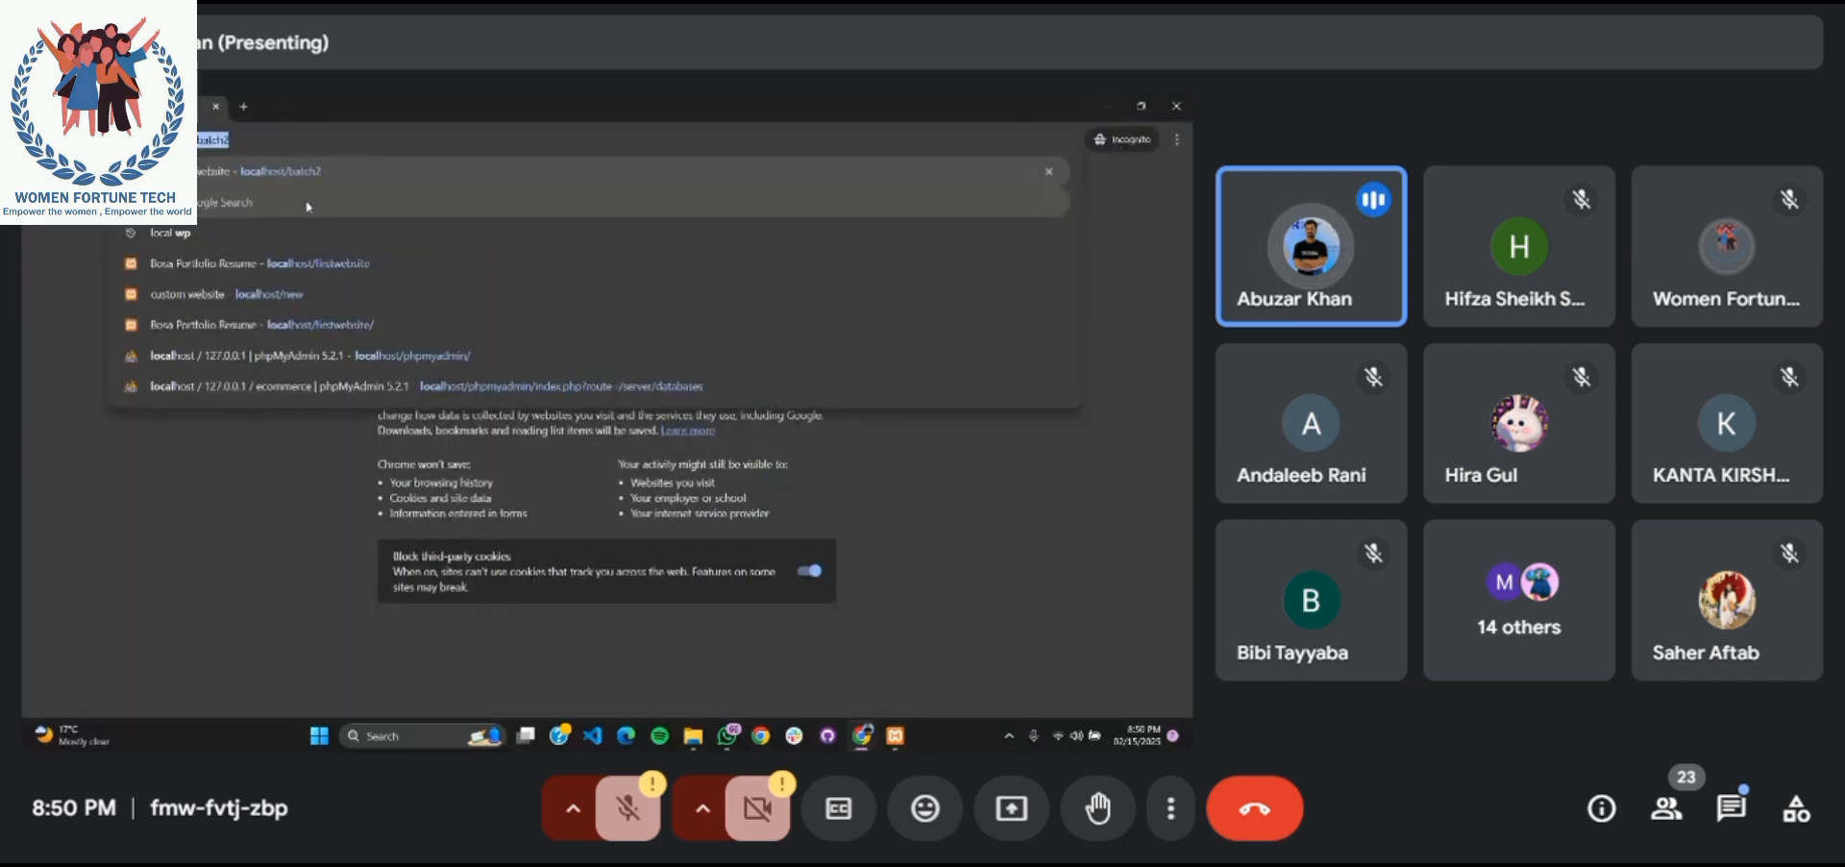
{"action": "key", "text": "Right"}
{"action": "key", "text": "BackSpace"}
{"action": "key", "text": "BackSpace"}
{"action": "key", "text": "BackSpace"}
{"action": "key", "text": "BackSpace"}
{"action": "key", "text": "BackSpace"}
{"action": "key", "text": "BackSpace"}
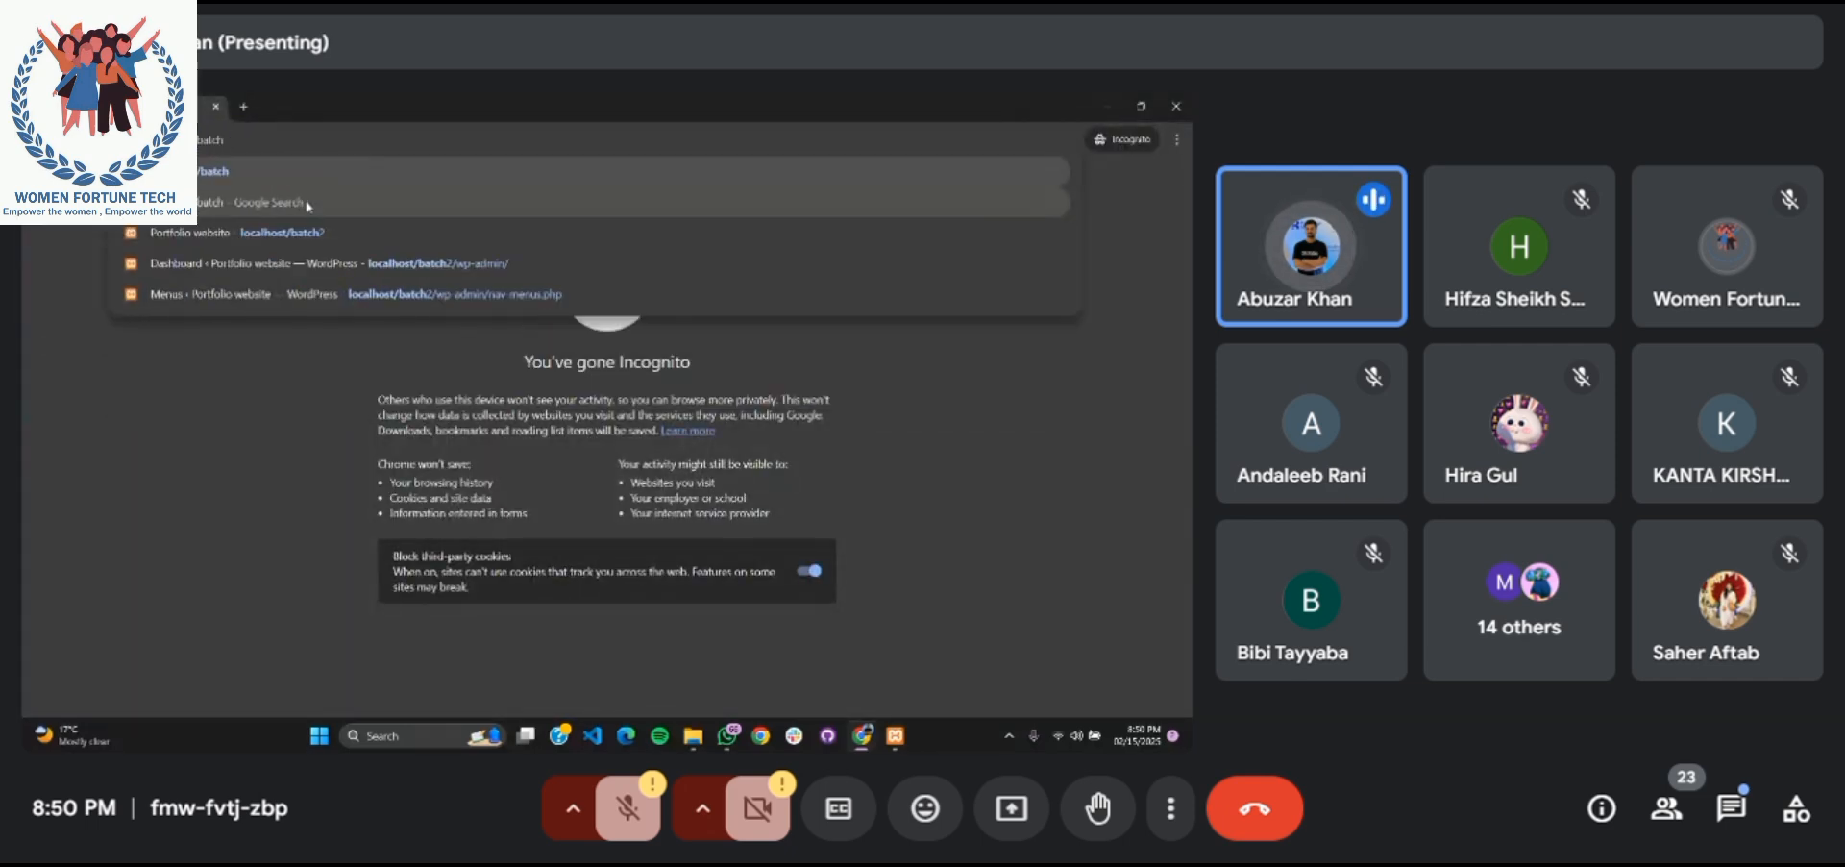
{"action": "type", "text": "figma"}
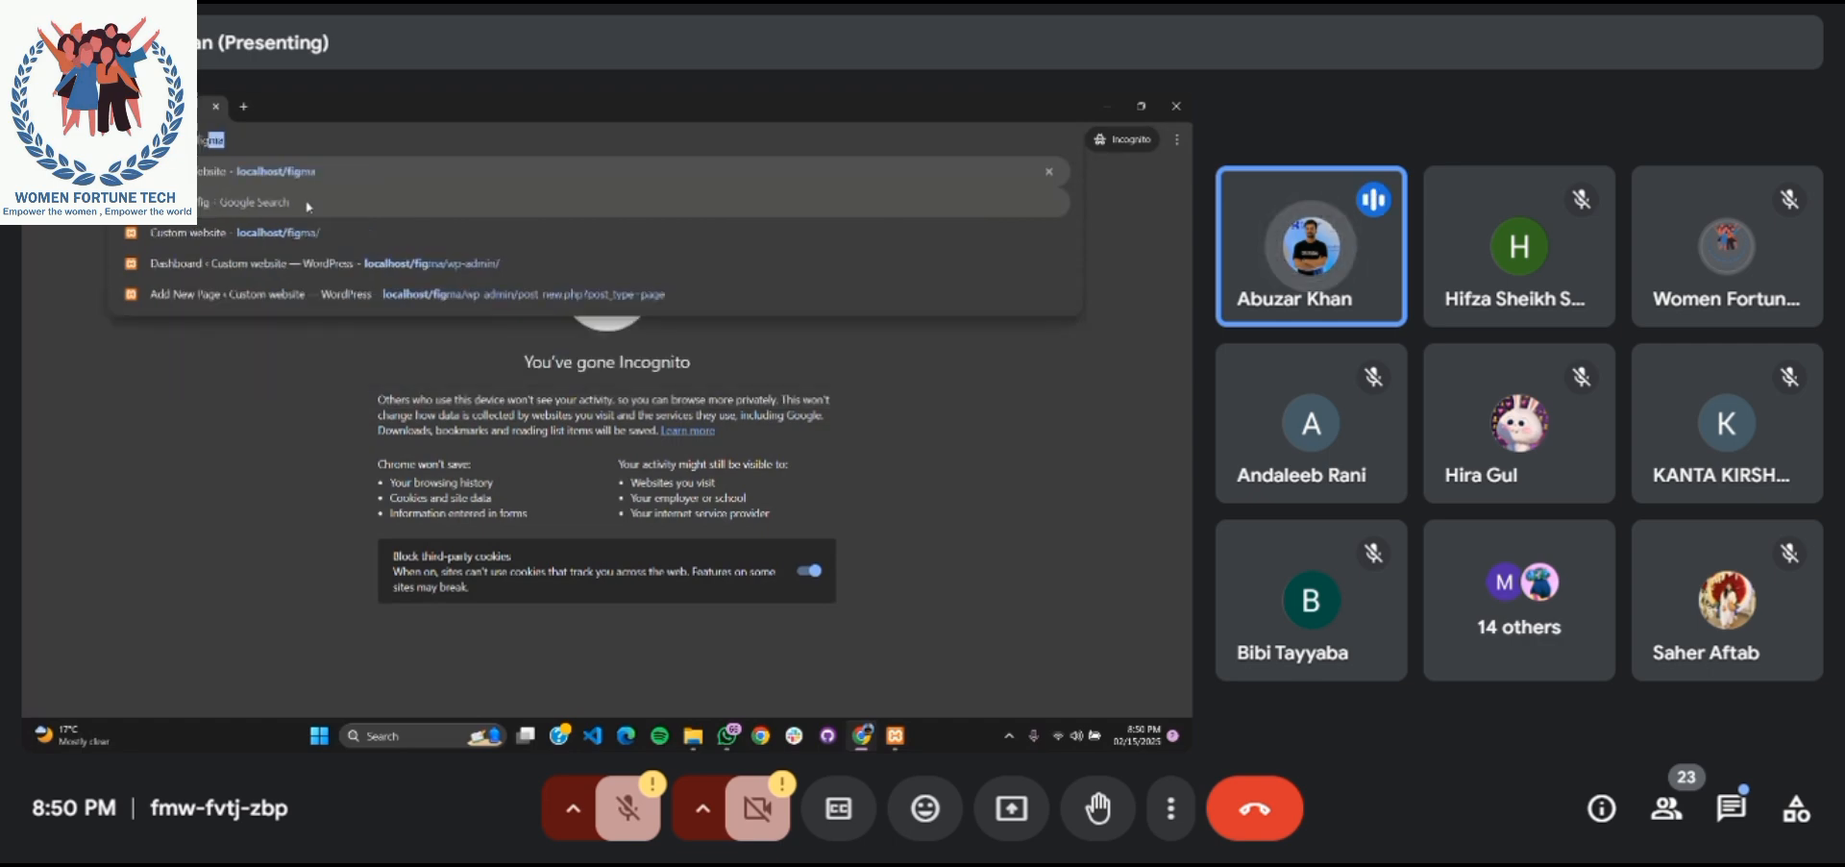
{"action": "key", "text": "Return"}
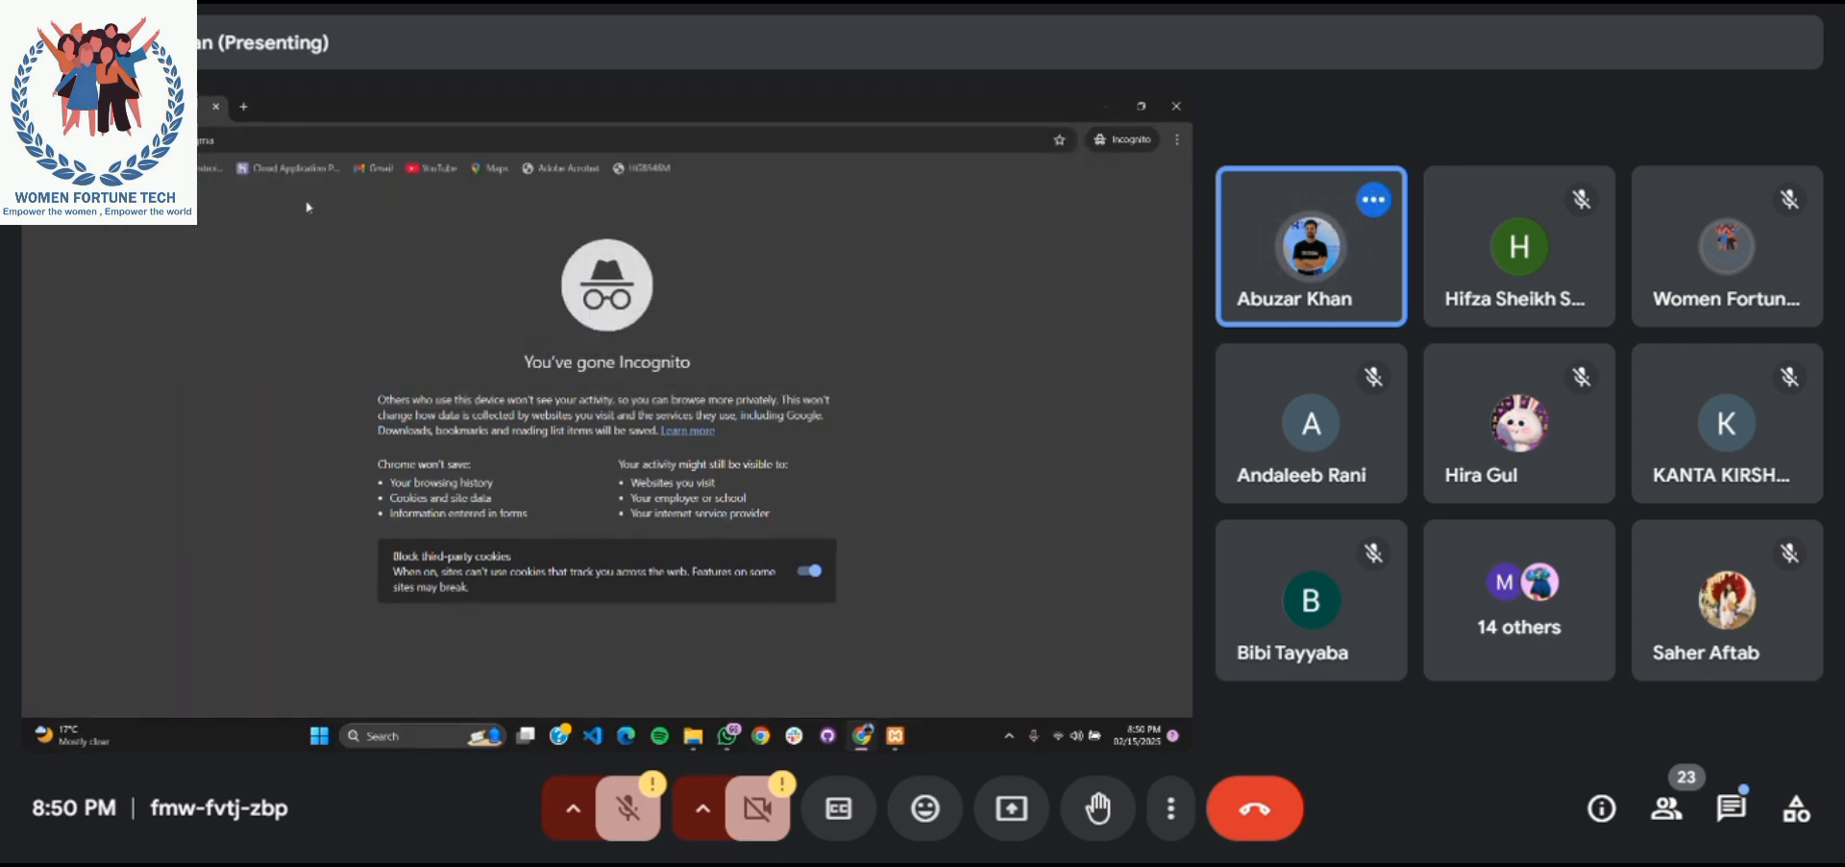